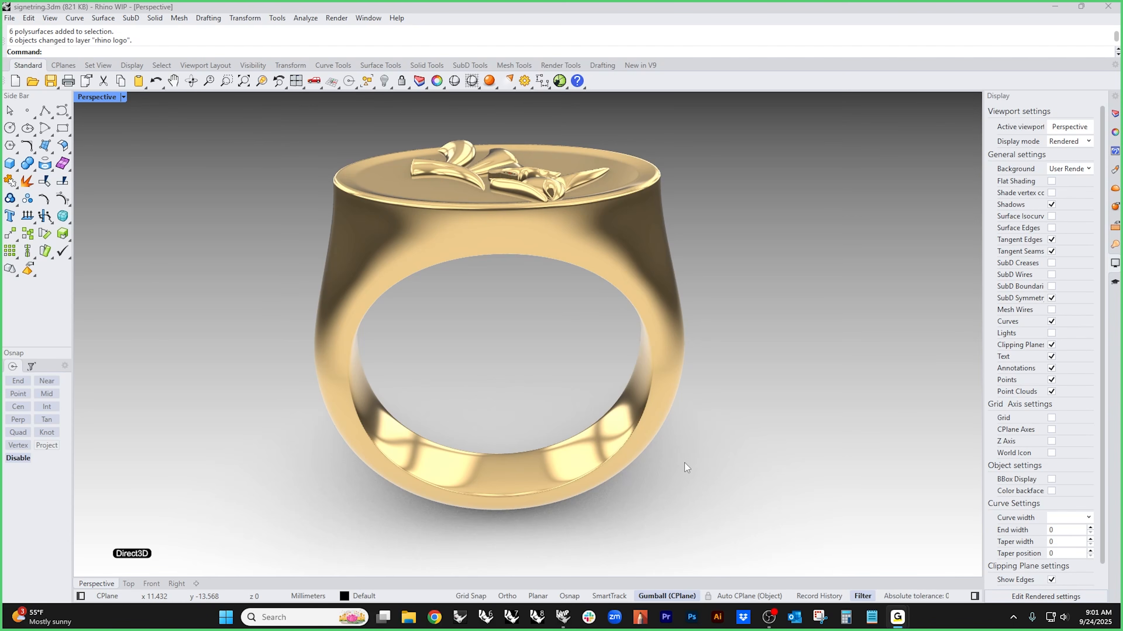
# - Orbit the rendered signet ring to an angled view showing its oval face, shank and inner band
pyautogui.moveTo(679, 465); pyautogui.dragTo(518, 412, button='right')
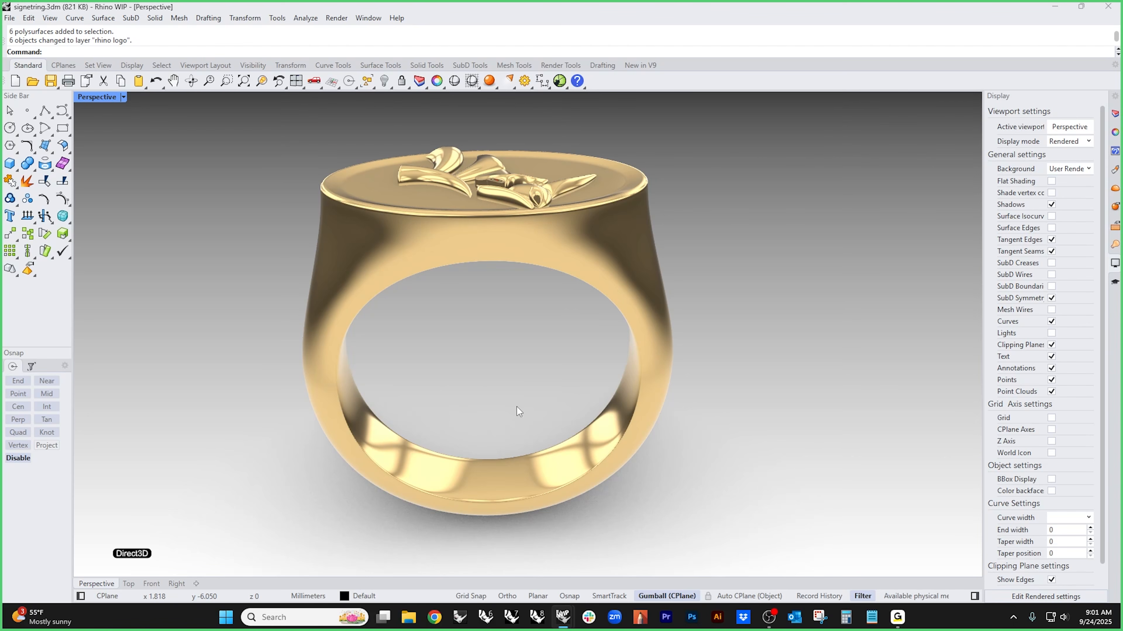
pyautogui.moveTo(519, 411); pyautogui.dragTo(501, 384, button='right')
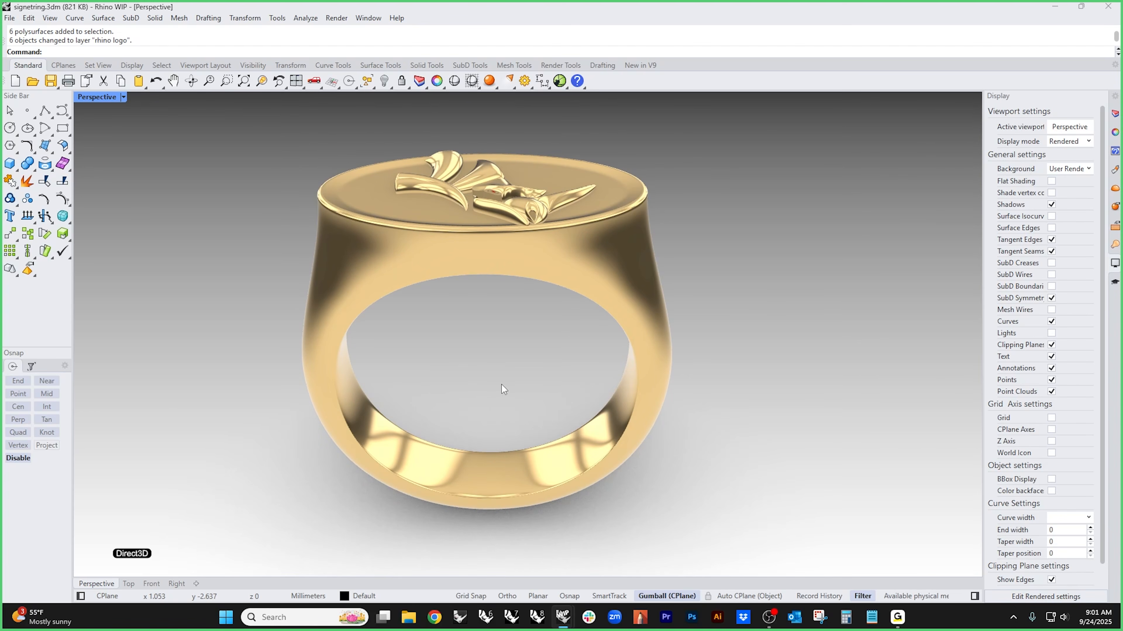
pyautogui.moveTo(499, 368); pyautogui.dragTo(505, 345, button='right')
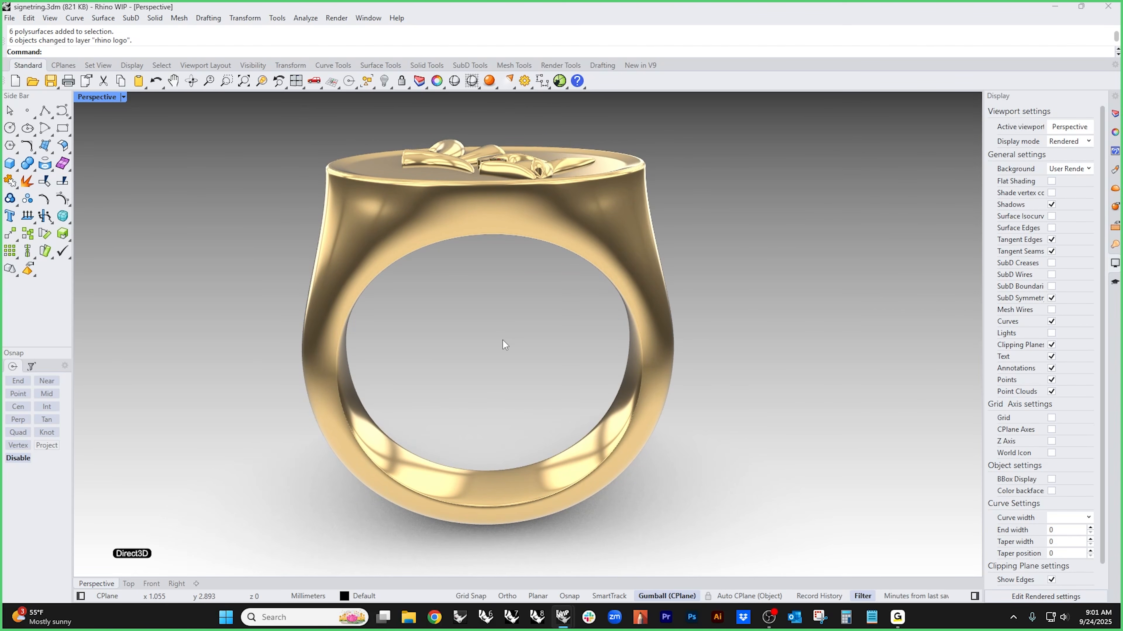
pyautogui.moveTo(492, 348); pyautogui.dragTo(489, 370, button='right')
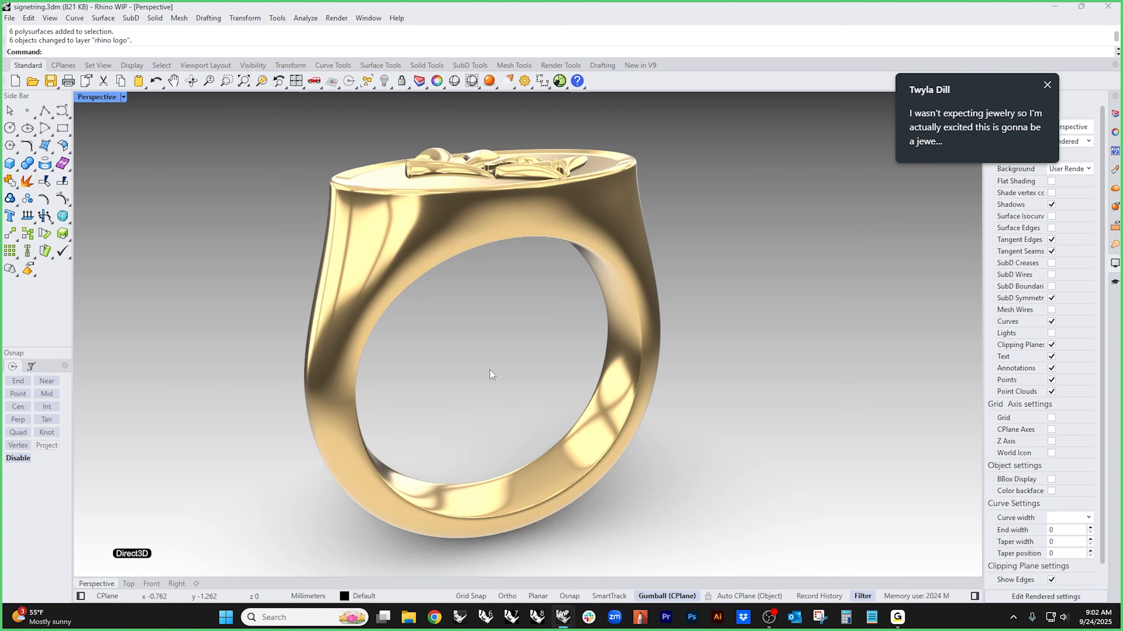
pyautogui.click(1046, 85)
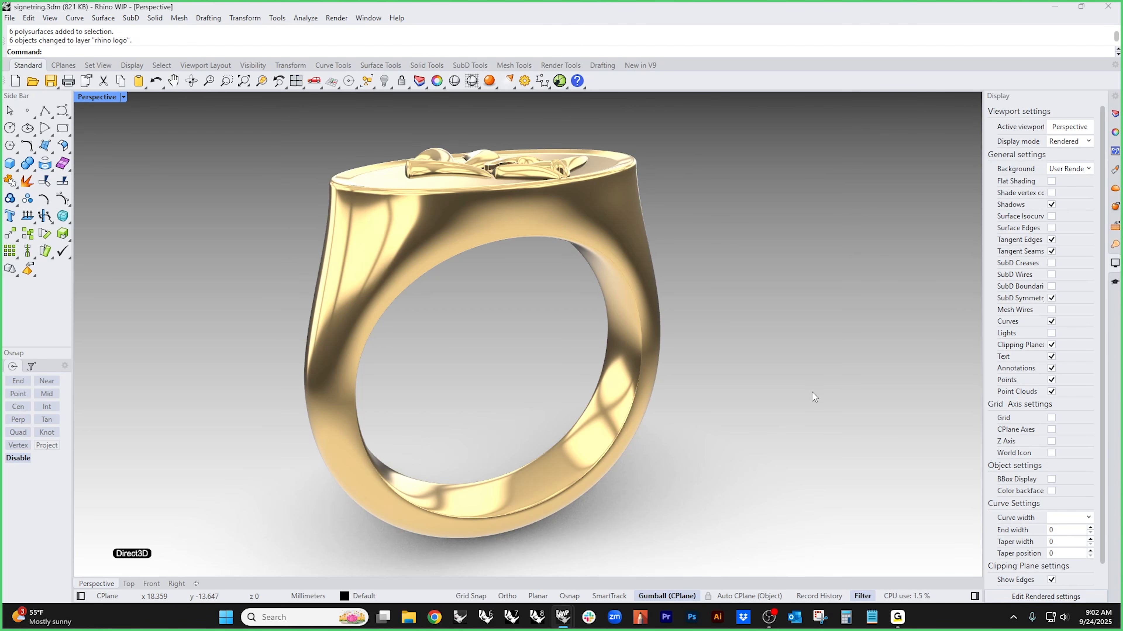
pyautogui.click(820, 617)
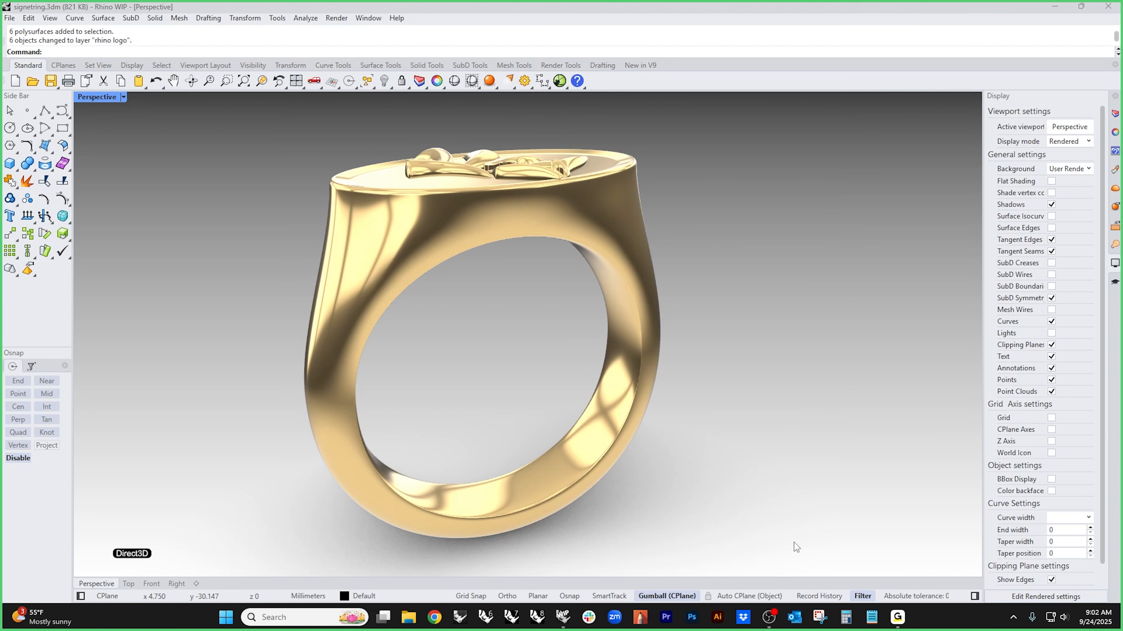
pyautogui.click(452, 272)
pyautogui.moveTo(223, 103); pyautogui.dragTo(786, 570)
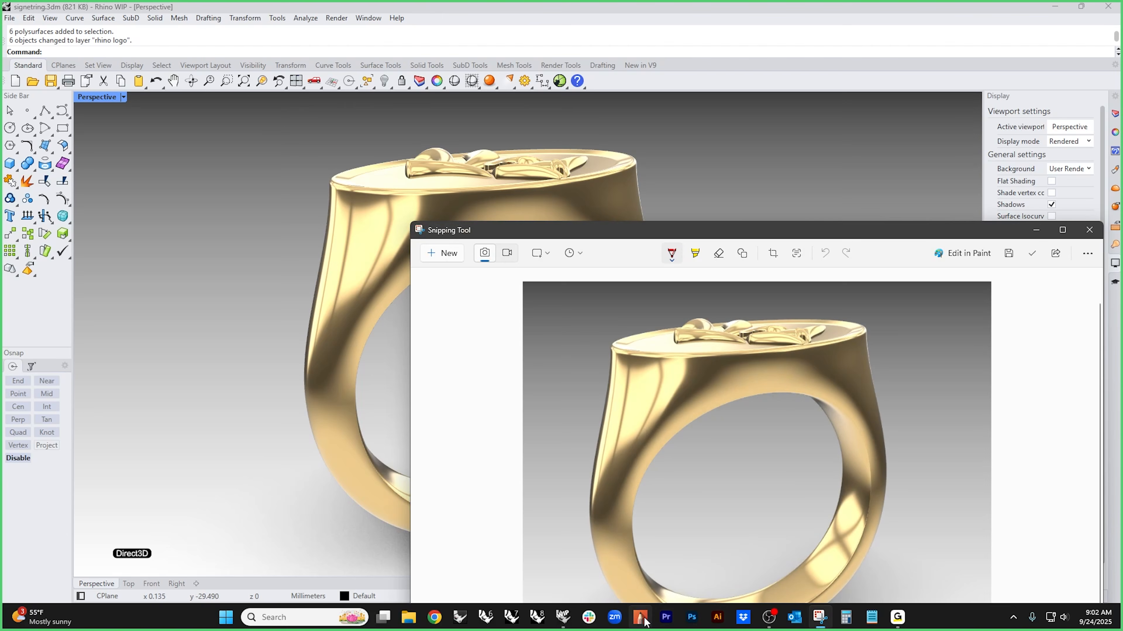
pyautogui.click(1089, 229)
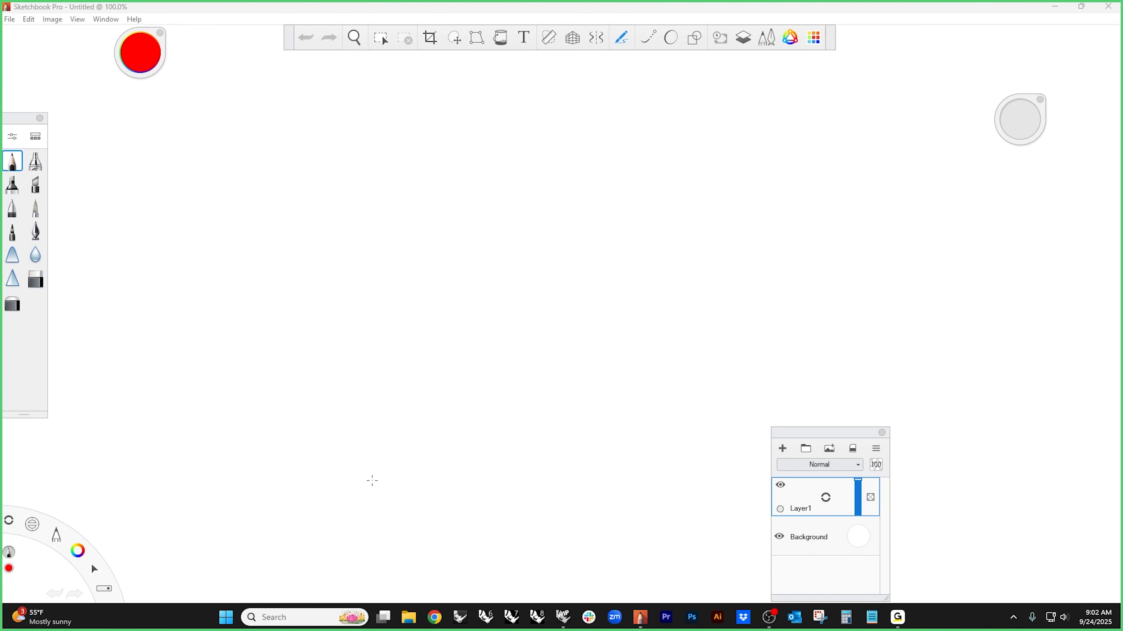
pyautogui.click(1112, 7)
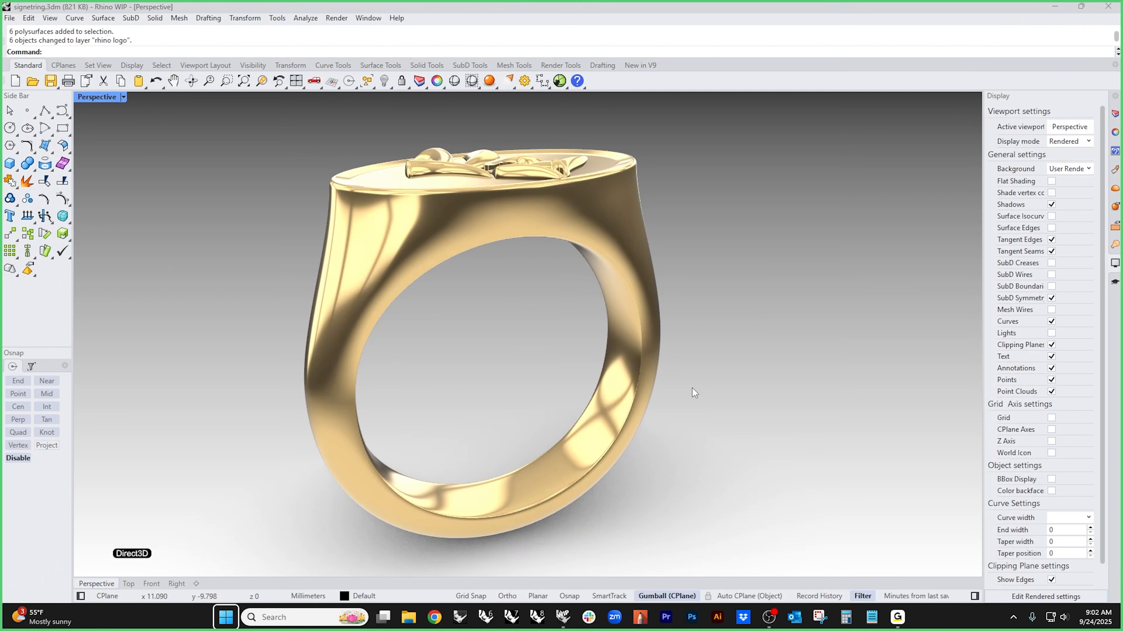
# - Capture a rectangular snip of the ring in the perspective viewport with Snipping Tool and centre its window over the viewport
pyautogui.click(816, 616)
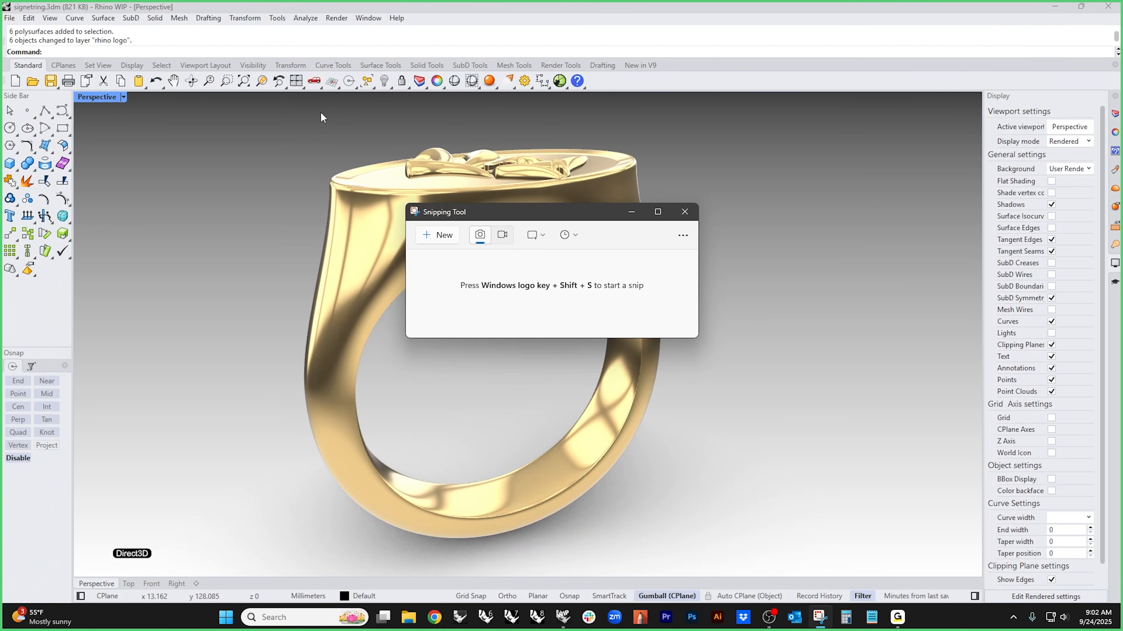
pyautogui.click(442, 239)
pyautogui.moveTo(230, 96); pyautogui.dragTo(770, 589)
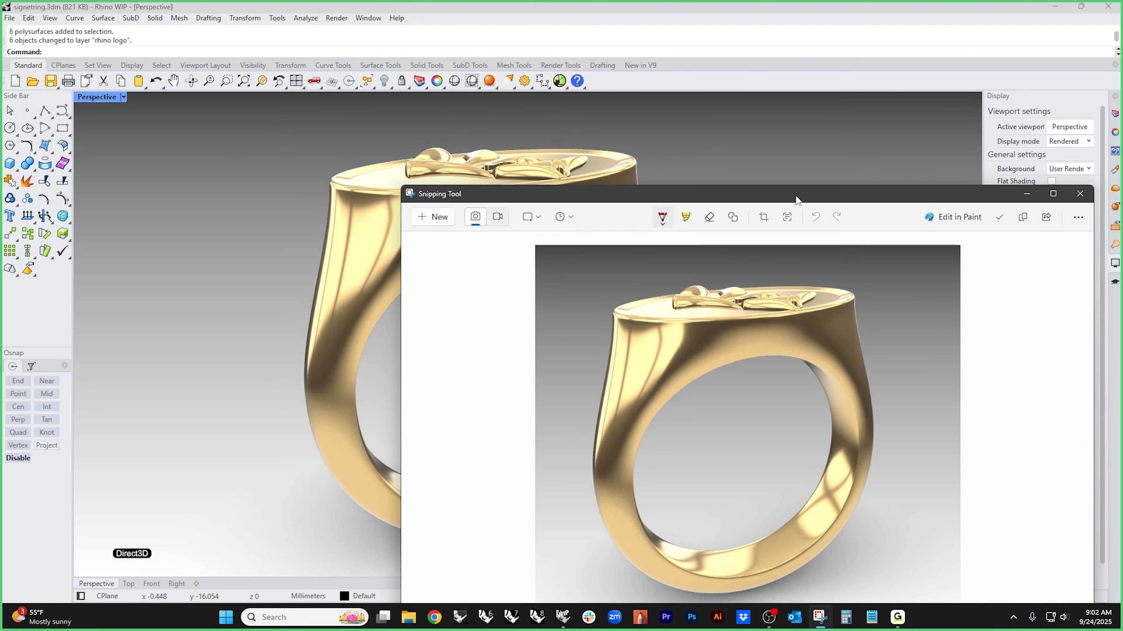
pyautogui.moveTo(794, 200); pyautogui.dragTo(553, 107)
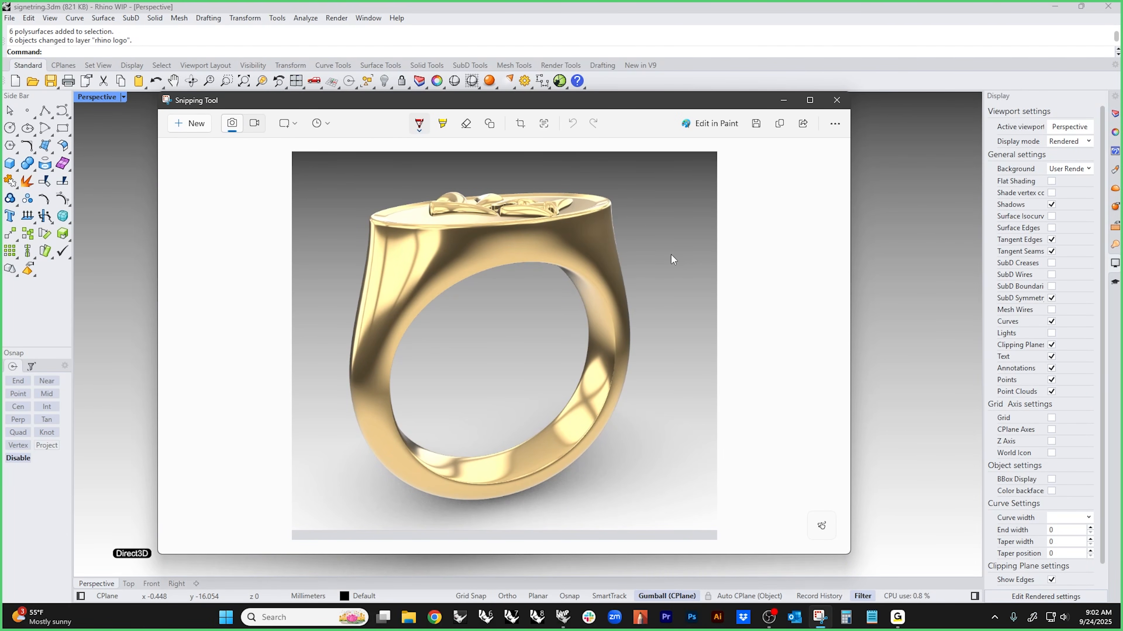
# - Trace the oval face, finger hole and outer silhouette in red, and draw a centreline along the face
pyautogui.moveTo(453, 196)
pyautogui.mouseDown()
pyautogui.moveTo(371, 216)
pyautogui.moveTo(488, 220)
pyautogui.moveTo(603, 206)
pyautogui.moveTo(519, 186)
pyautogui.moveTo(405, 201)
pyautogui.mouseUp()
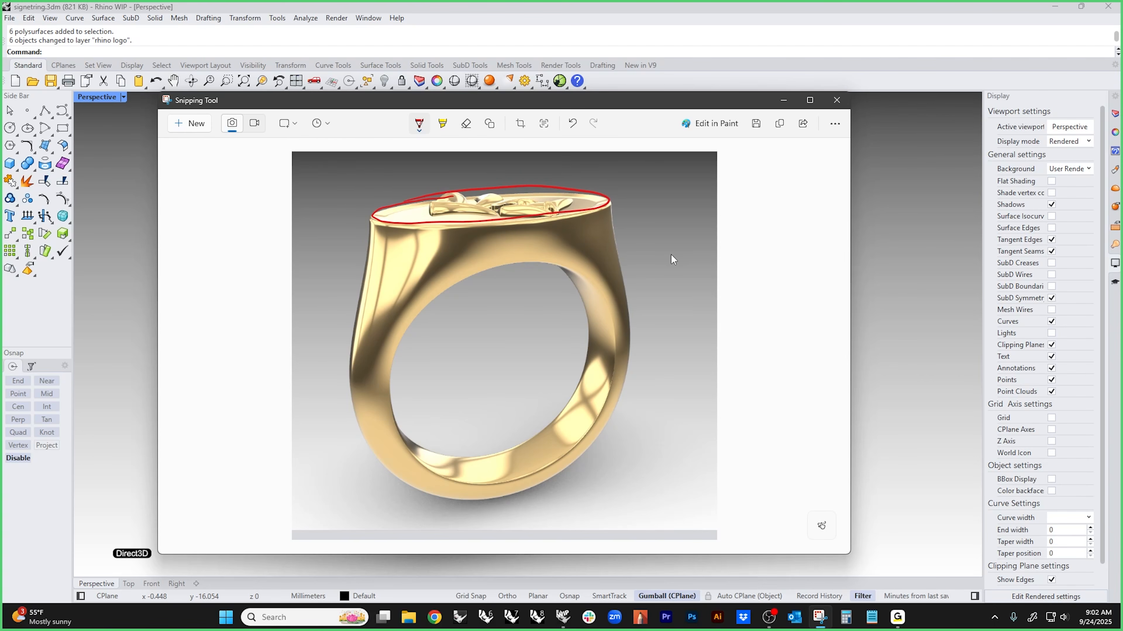
pyautogui.moveTo(544, 262)
pyautogui.mouseDown()
pyautogui.moveTo(424, 304)
pyautogui.moveTo(388, 415)
pyautogui.moveTo(480, 483)
pyautogui.moveTo(574, 433)
pyautogui.moveTo(606, 360)
pyautogui.moveTo(540, 271)
pyautogui.mouseUp()
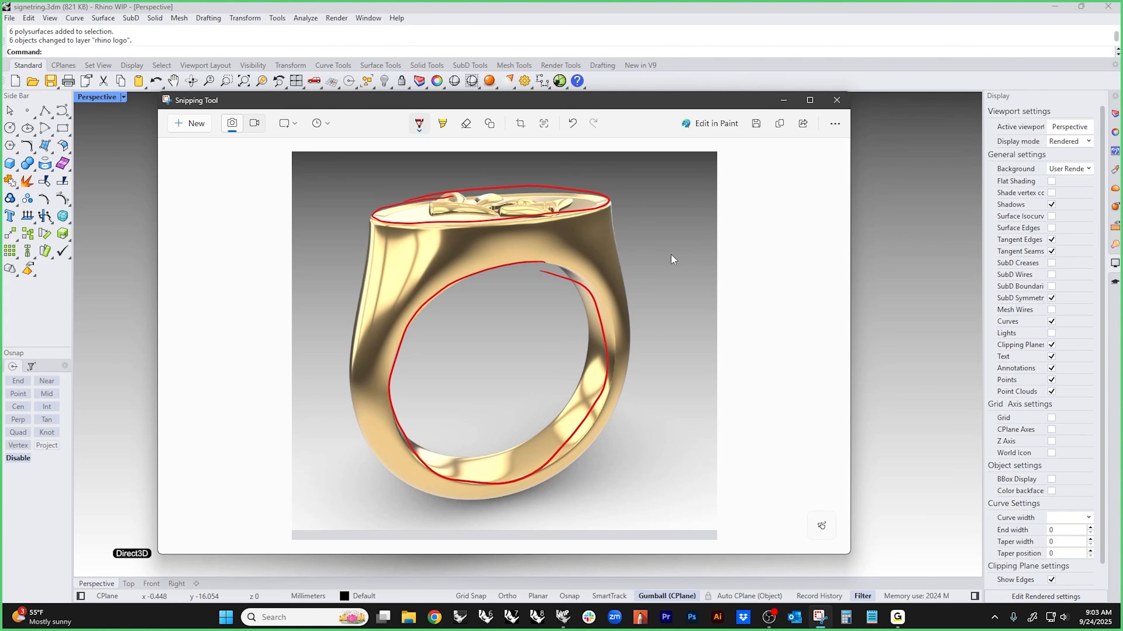
pyautogui.moveTo(372, 220)
pyautogui.mouseDown()
pyautogui.moveTo(353, 403)
pyautogui.moveTo(407, 486)
pyautogui.moveTo(512, 504)
pyautogui.moveTo(590, 447)
pyautogui.moveTo(618, 380)
pyautogui.moveTo(627, 297)
pyautogui.moveTo(614, 198)
pyautogui.mouseUp()
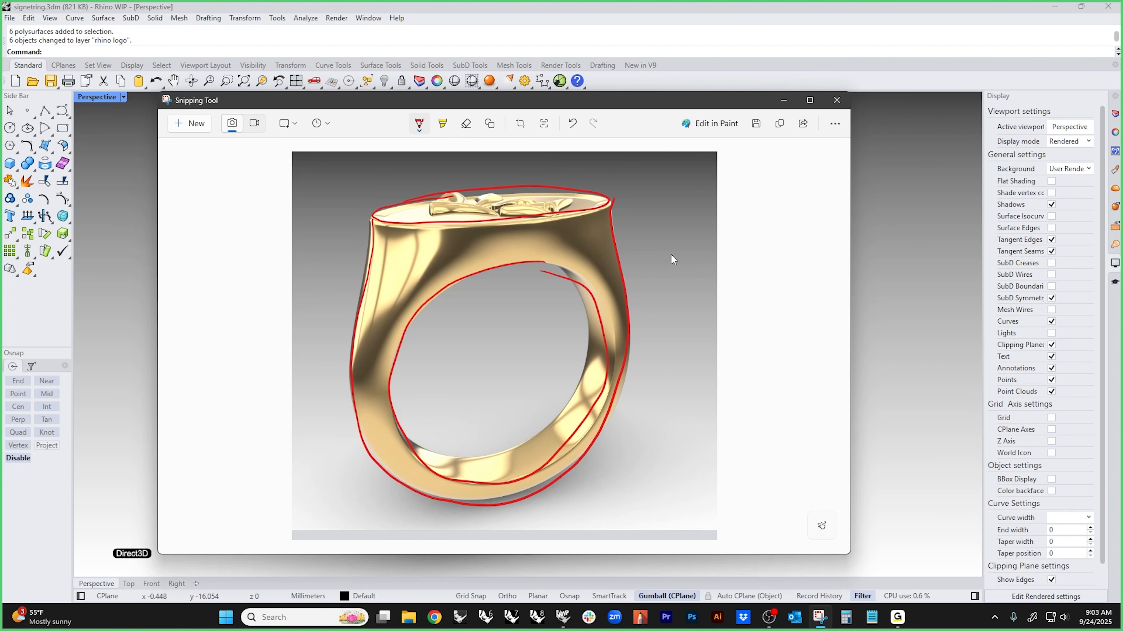
pyautogui.moveTo(369, 219); pyautogui.dragTo(635, 197)
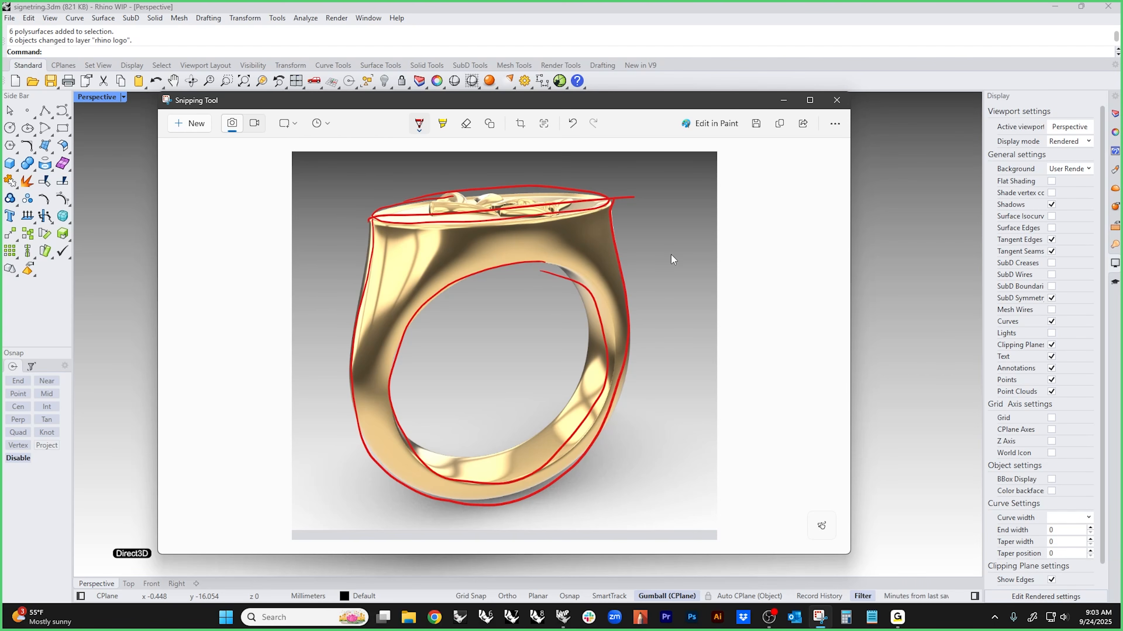
# - Mark section lines across both sides of the shank and label an arc around the lower band "2 sweep" with a smiley
pyautogui.moveTo(345, 376); pyautogui.dragTo(387, 380)
pyautogui.moveTo(609, 359); pyautogui.dragTo(636, 345)
pyautogui.moveTo(326, 423)
pyautogui.mouseDown()
pyautogui.moveTo(601, 509)
pyautogui.moveTo(648, 404)
pyautogui.mouseUp()
pyautogui.click(658, 452)
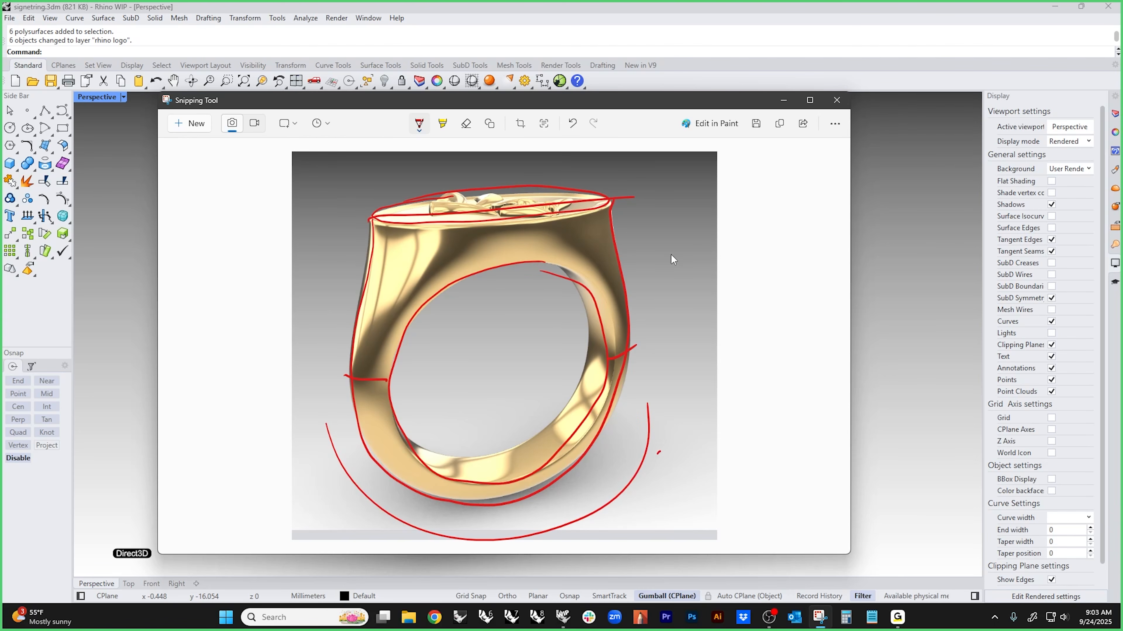
pyautogui.moveTo(658, 452); pyautogui.dragTo(765, 467)
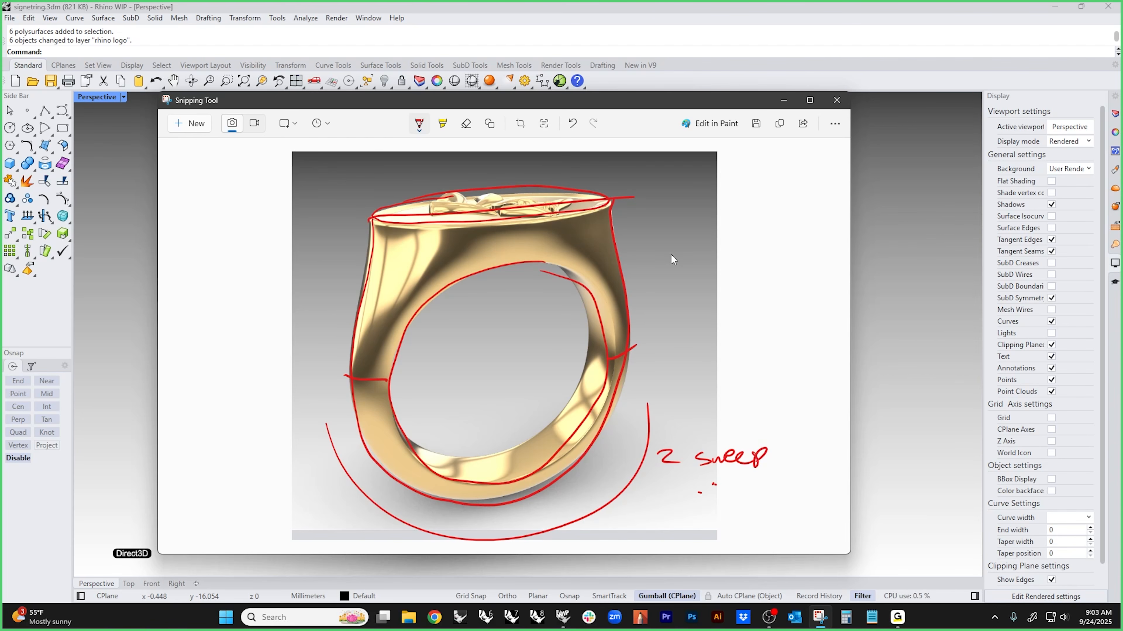
pyautogui.click(713, 484)
pyautogui.moveTo(699, 492); pyautogui.dragTo(738, 485)
# - Sketch a section profile with a downward arrow on the left shank, and an ellipse with crossing axes above the face
pyautogui.moveTo(363, 365); pyautogui.dragTo(371, 365)
pyautogui.moveTo(372, 367)
pyautogui.mouseDown()
pyautogui.moveTo(393, 376)
pyautogui.moveTo(340, 428)
pyautogui.mouseUp()
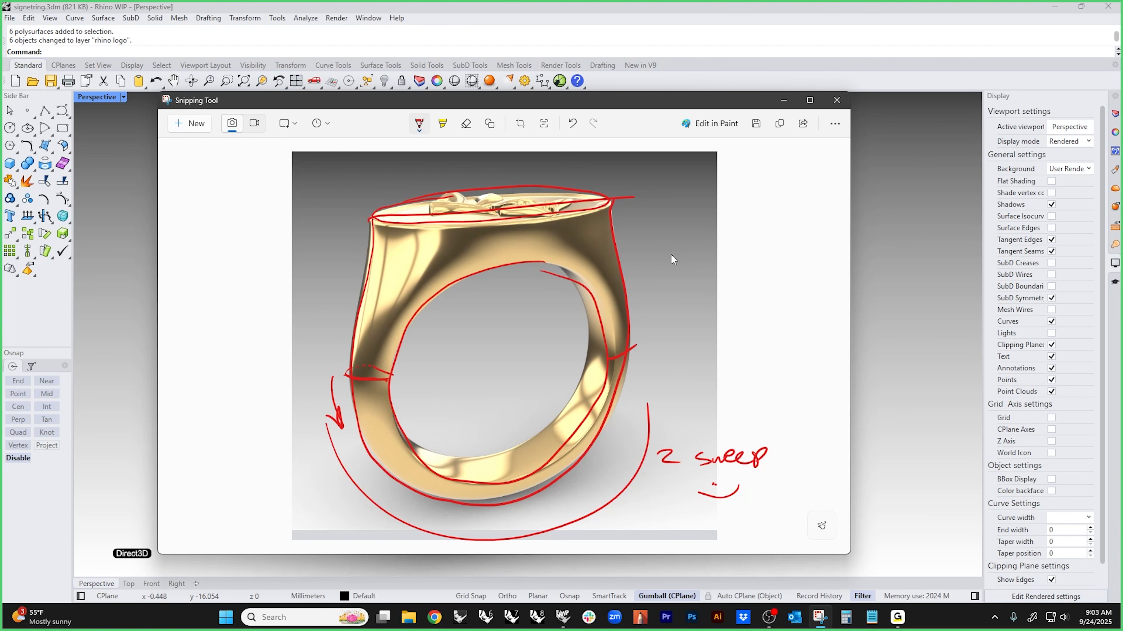
pyautogui.moveTo(439, 459); pyautogui.dragTo(521, 440)
pyautogui.moveTo(513, 143)
pyautogui.mouseDown()
pyautogui.moveTo(421, 146)
pyautogui.moveTo(482, 152)
pyautogui.moveTo(509, 172)
pyautogui.mouseUp()
pyautogui.moveTo(372, 163); pyautogui.dragTo(599, 158)
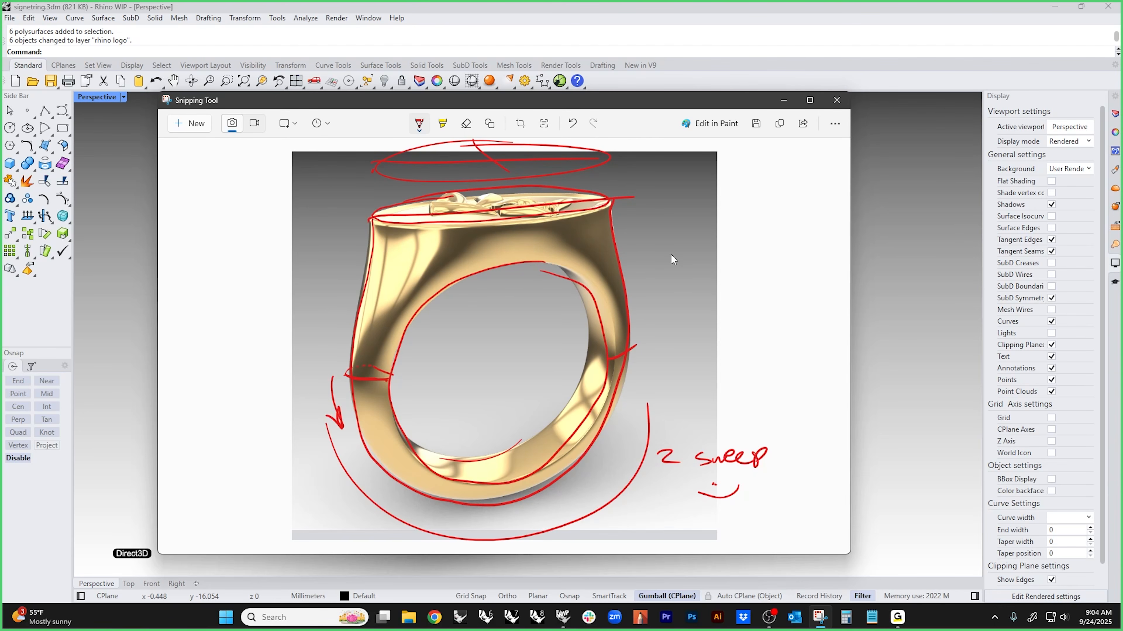
# - Retrace the ring's upper side edges and mark a vertical section line from the face's front rim to the finger hole
pyautogui.moveTo(373, 231); pyautogui.dragTo(339, 377)
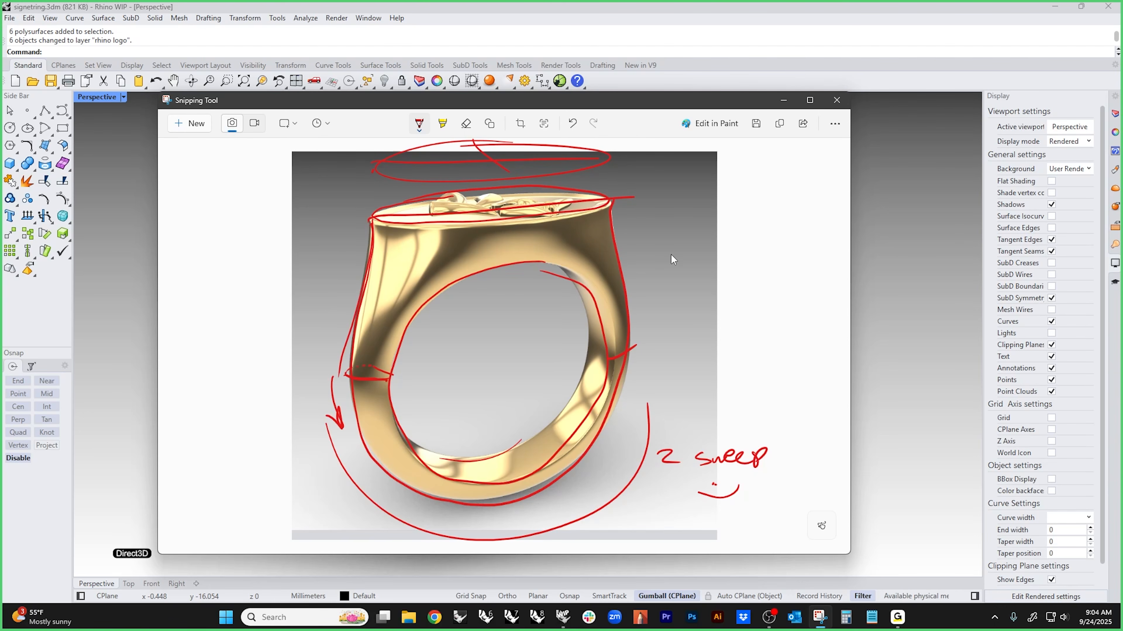
pyautogui.moveTo(614, 241); pyautogui.dragTo(630, 363)
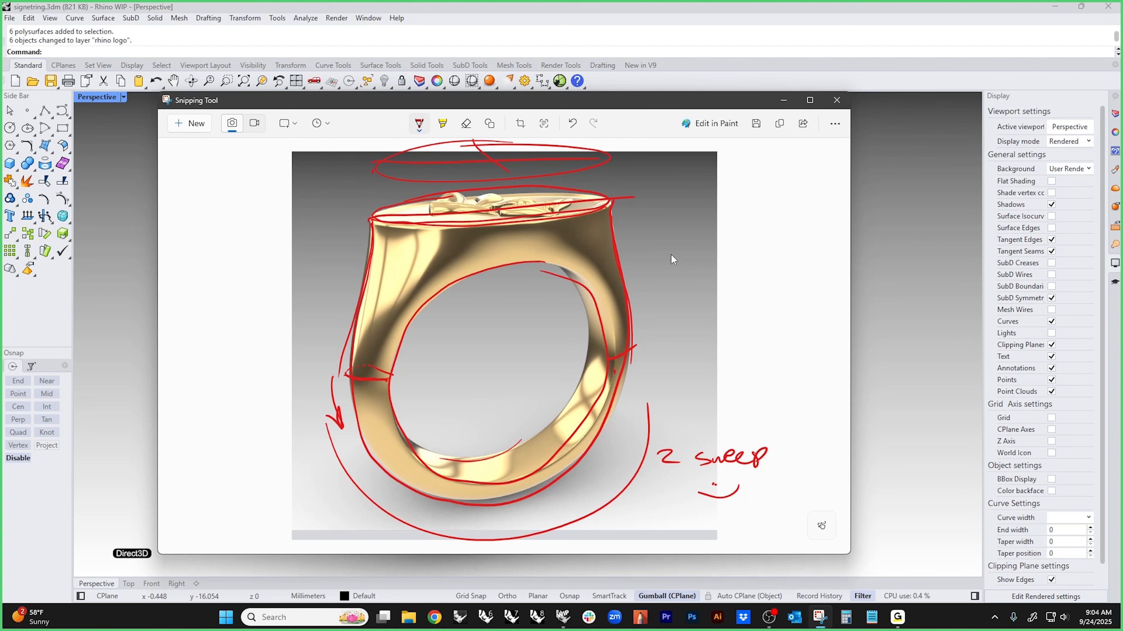
pyautogui.moveTo(635, 306); pyautogui.dragTo(635, 352)
pyautogui.moveTo(527, 230); pyautogui.dragTo(528, 277)
pyautogui.moveTo(522, 239); pyautogui.dragTo(523, 249)
pyautogui.moveTo(450, 298); pyautogui.dragTo(424, 333)
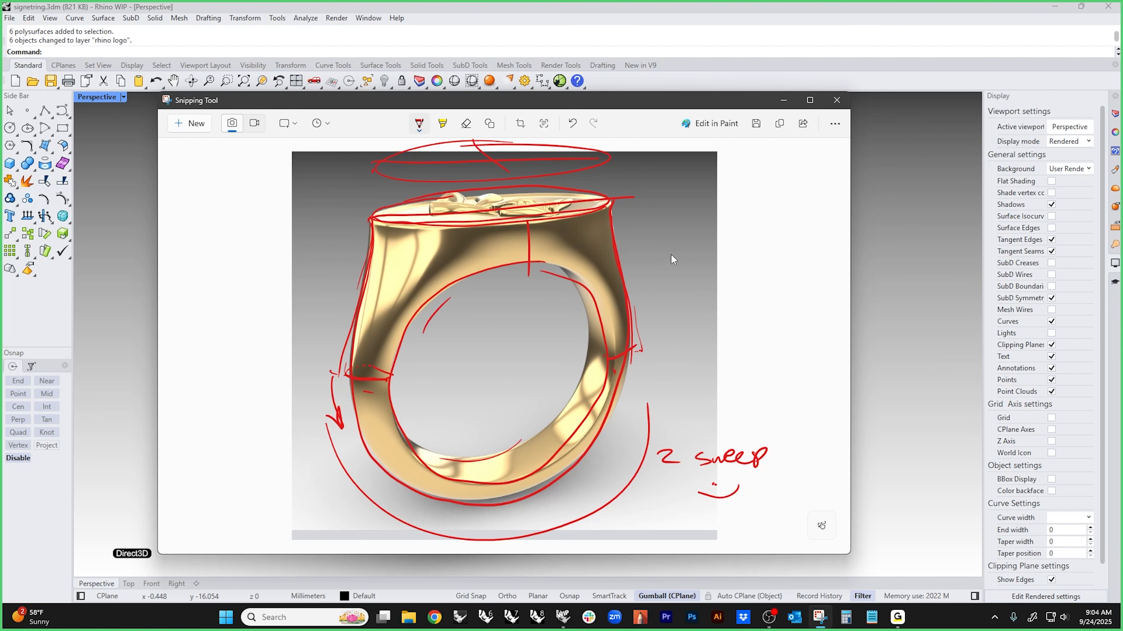
# - Sketch a network of crossing curves over the ring's left shoulder, linking the shank section to the front section line
pyautogui.moveTo(363, 391); pyautogui.dragTo(373, 392)
pyautogui.moveTo(377, 267); pyautogui.dragTo(374, 294)
pyautogui.moveTo(375, 221); pyautogui.dragTo(431, 287)
pyautogui.moveTo(376, 341); pyautogui.dragTo(406, 268)
pyautogui.moveTo(359, 310); pyautogui.dragTo(409, 321)
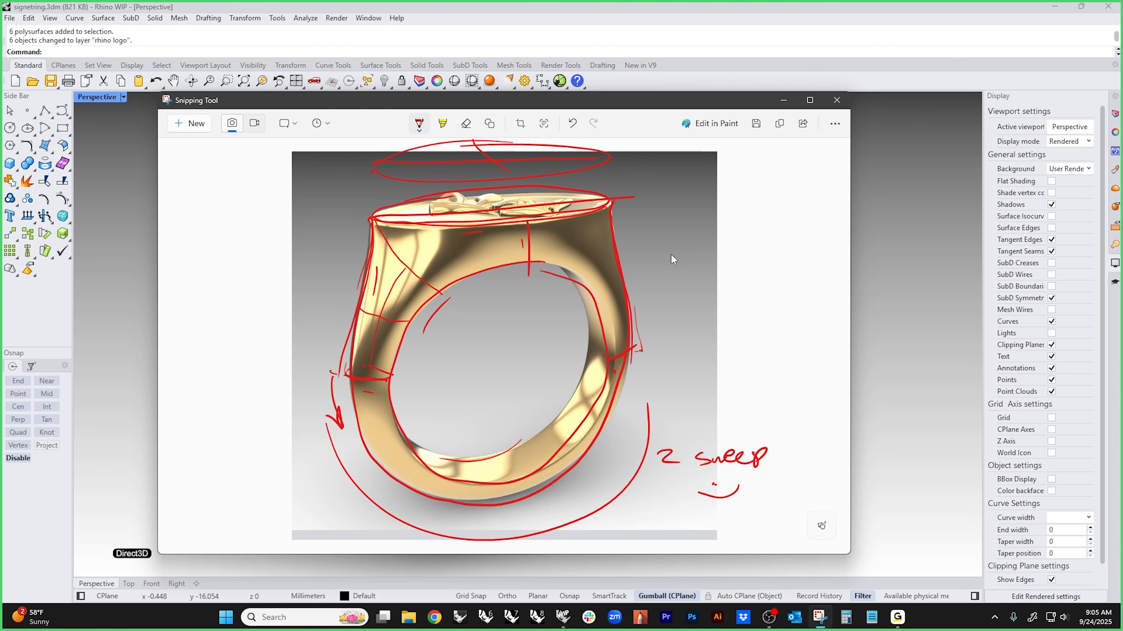
pyautogui.moveTo(409, 266)
pyautogui.mouseDown()
pyautogui.moveTo(538, 245)
pyautogui.moveTo(488, 278)
pyautogui.mouseUp()
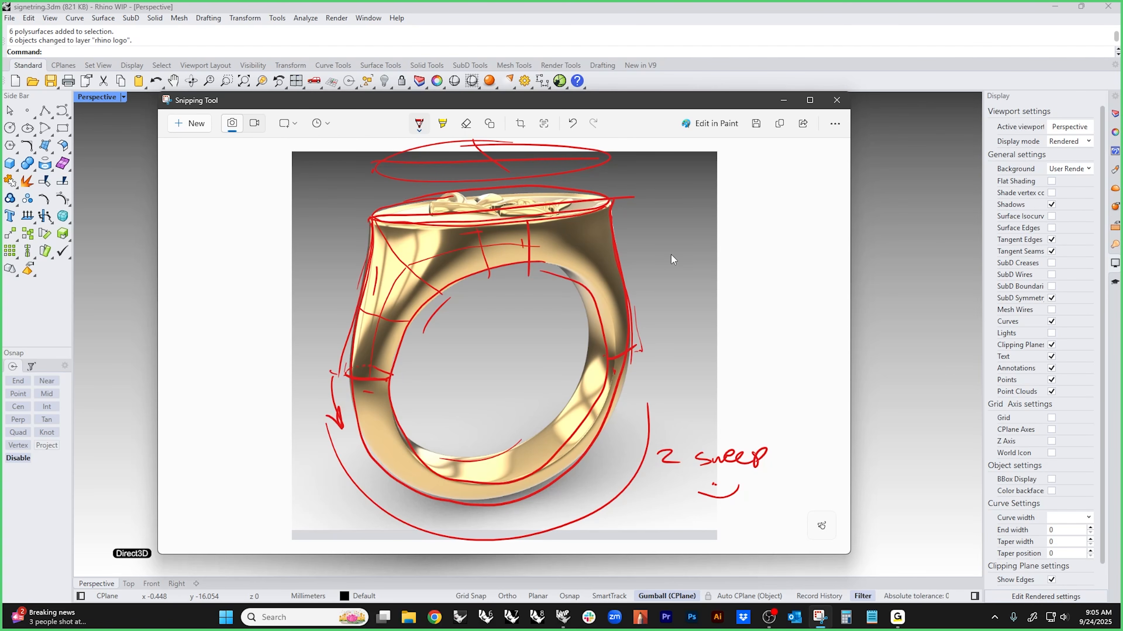
# - Undo the annotation strokes back to the traced face, finger hole, outer silhouette and face centreline
pyautogui.hotkey('ctrl', 'z')
pyautogui.hotkey('ctrl', 'z')
pyautogui.hotkey('ctrl', 'z')
pyautogui.hotkey('ctrl', 'z')
pyautogui.hotkey('ctrl', 'z')
pyautogui.hotkey('ctrl', 'z')
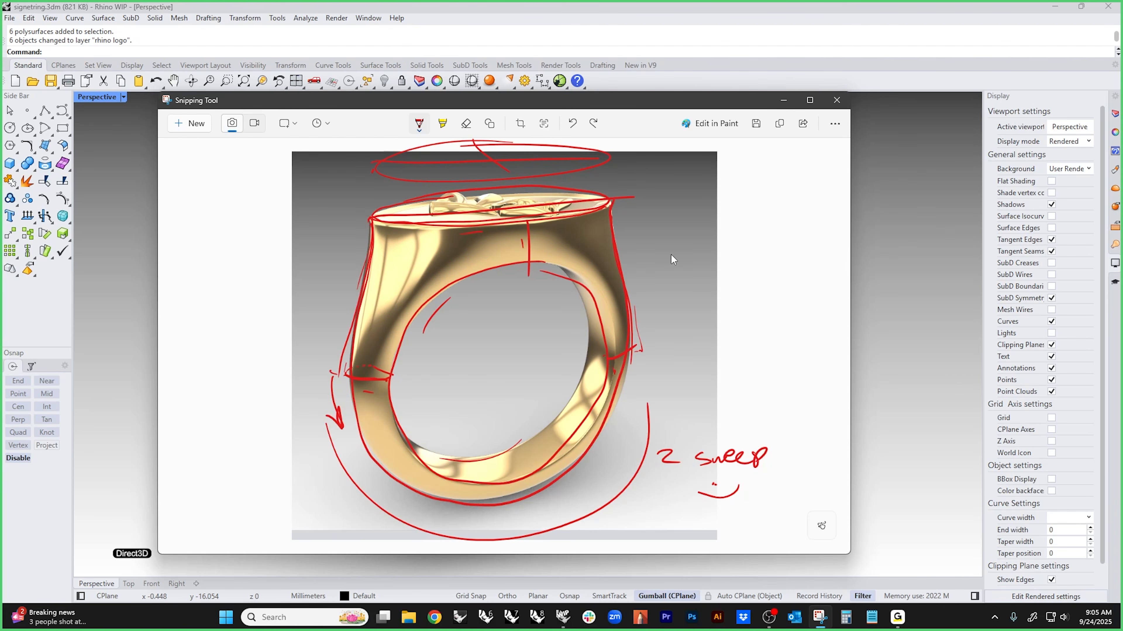
pyautogui.hotkey('ctrl', 'z')
pyautogui.hotkey('ctrl', 'z')
pyautogui.hotkey('ctrl', 'z')
pyautogui.hotkey('ctrl', 'z')
pyautogui.hotkey('ctrl', 'z')
pyautogui.hotkey('ctrl', 'z')
pyautogui.hotkey('ctrl', 'z')
pyautogui.hotkey('ctrl', 'z')
pyautogui.hotkey('ctrl', 'z')
pyautogui.hotkey('ctrl', 'z')
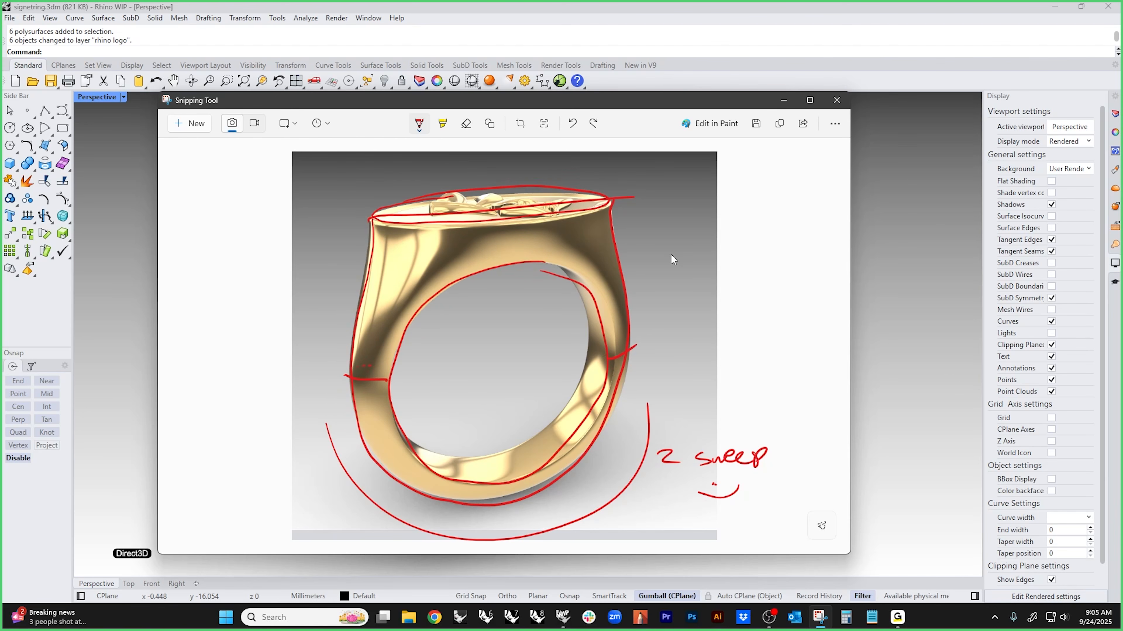
pyautogui.hotkey('ctrl', 'z')
pyautogui.hotkey('ctrl', 'z')
pyautogui.hotkey('ctrl', 'z')
pyautogui.hotkey('ctrl', 'z')
pyautogui.hotkey('ctrl', 'z')
pyautogui.hotkey('ctrl', 'z')
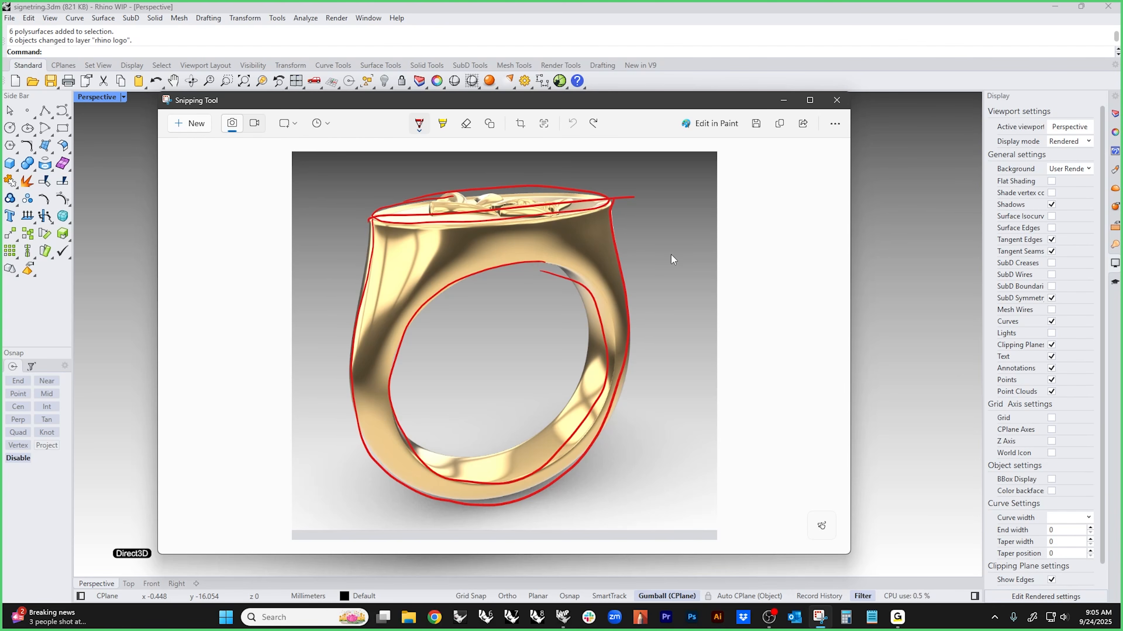
# - Draw arched section profiles across both sides of the shank and a small smiley inside the lower band
pyautogui.moveTo(352, 377); pyautogui.dragTo(392, 383)
pyautogui.moveTo(608, 353); pyautogui.dragTo(619, 344)
pyautogui.moveTo(347, 377)
pyautogui.mouseDown()
pyautogui.moveTo(396, 380)
pyautogui.moveTo(460, 455)
pyautogui.moveTo(582, 381)
pyautogui.moveTo(585, 350)
pyautogui.mouseUp()
pyautogui.moveTo(495, 437); pyautogui.dragTo(494, 444)
pyautogui.moveTo(500, 437); pyautogui.dragTo(500, 442)
pyautogui.moveTo(483, 448); pyautogui.dragTo(512, 437)
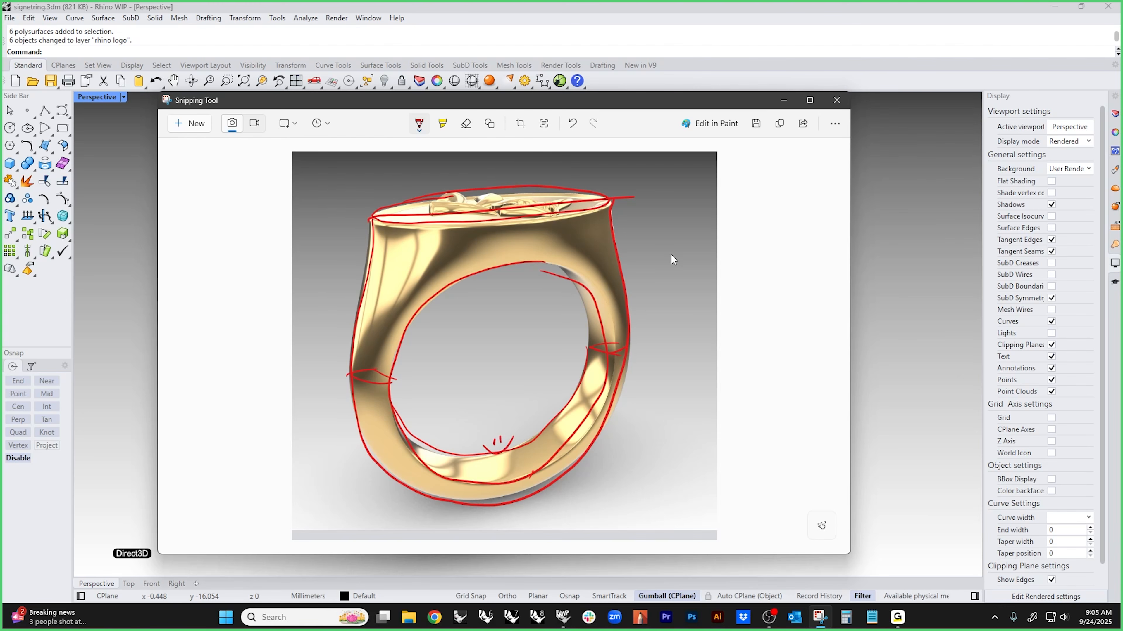
# - Draw an ellipse with crossing axes above the face and a vertical section line from its front rim to the finger hole
pyautogui.moveTo(495, 149)
pyautogui.mouseDown()
pyautogui.moveTo(551, 181)
pyautogui.moveTo(383, 176)
pyautogui.moveTo(583, 163)
pyautogui.mouseUp()
pyautogui.moveTo(453, 141); pyautogui.dragTo(559, 193)
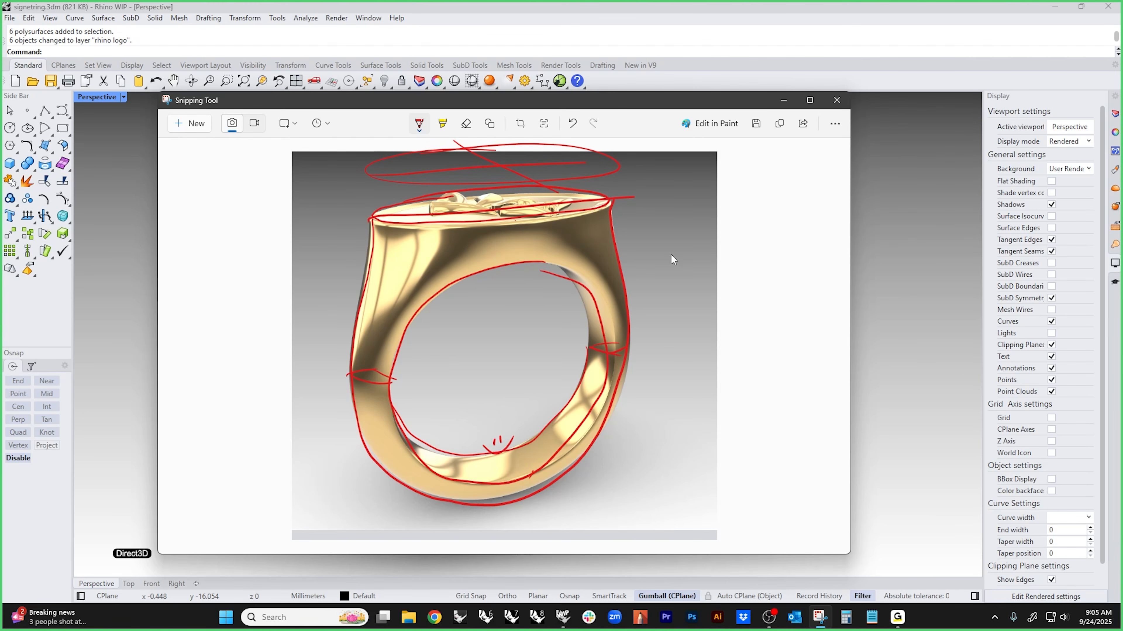
pyautogui.moveTo(517, 220); pyautogui.dragTo(516, 272)
# - Sketch a diagonal and a connecting curve over the left shoulder, and circle their crossings and the outer edge
pyautogui.moveTo(373, 220); pyautogui.dragTo(436, 284)
pyautogui.moveTo(372, 373)
pyautogui.mouseDown()
pyautogui.moveTo(396, 266)
pyautogui.moveTo(543, 242)
pyautogui.mouseUp()
pyautogui.moveTo(390, 259); pyautogui.dragTo(421, 252)
pyautogui.click(386, 255)
pyautogui.click(406, 247)
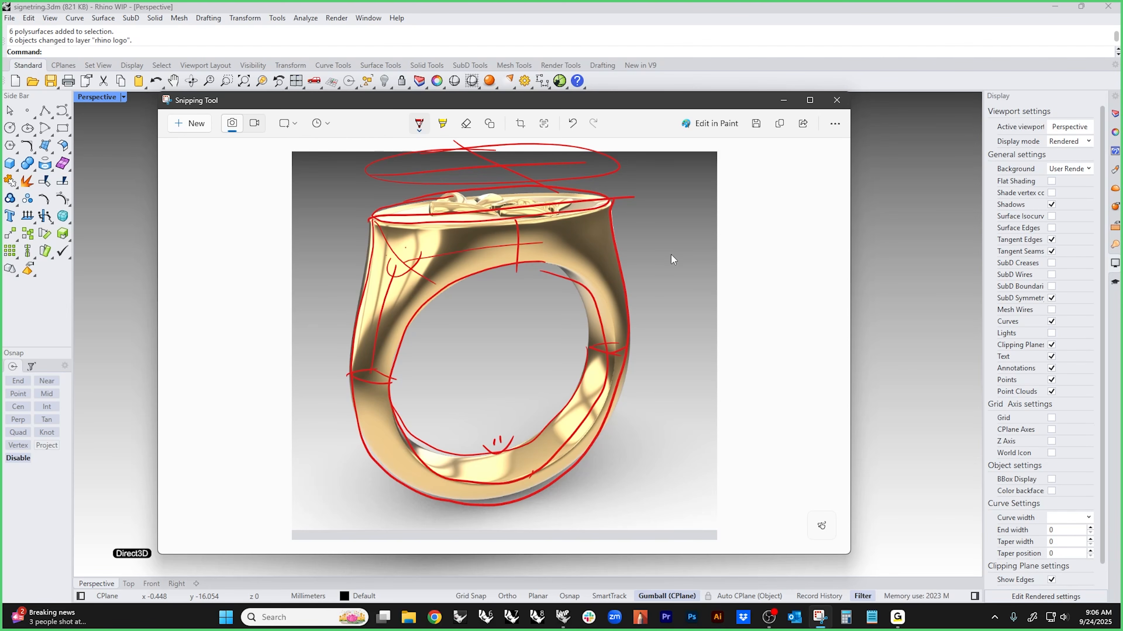
pyautogui.moveTo(512, 239); pyautogui.dragTo(539, 241)
pyautogui.moveTo(362, 290); pyautogui.dragTo(359, 303)
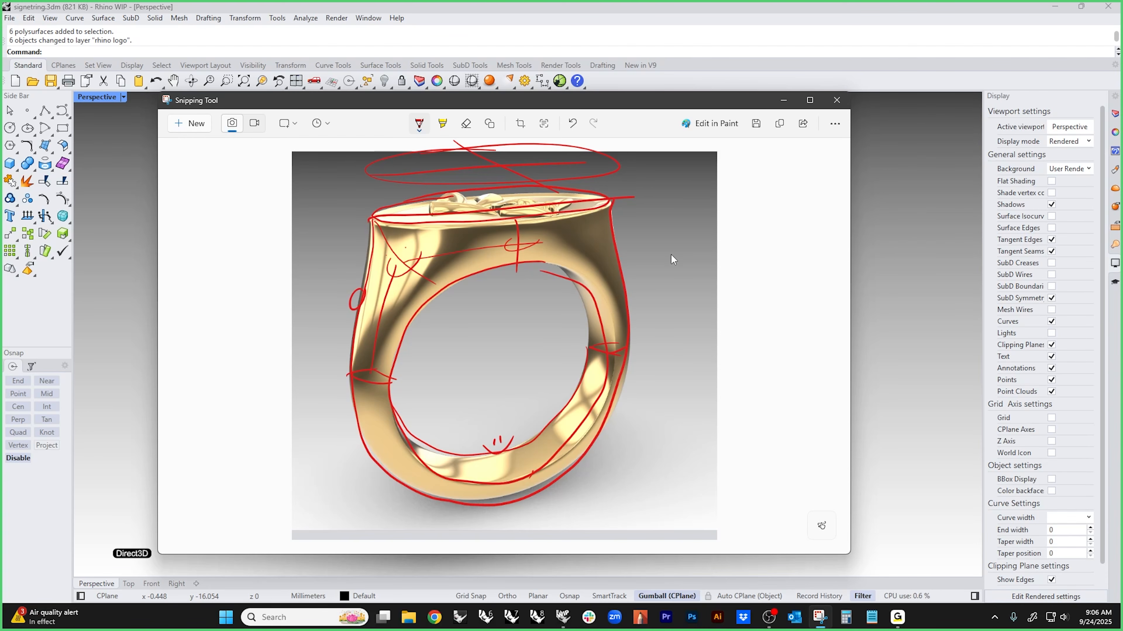
# - Undo the left shoulder curves and the circled marks
pyautogui.hotkey('ctrl', 'z')
pyautogui.hotkey('ctrl', 'z')
pyautogui.hotkey('ctrl', 'z')
pyautogui.hotkey('ctrl', 'z')
pyautogui.hotkey('ctrl', 'z')
pyautogui.hotkey('ctrl', 'z')
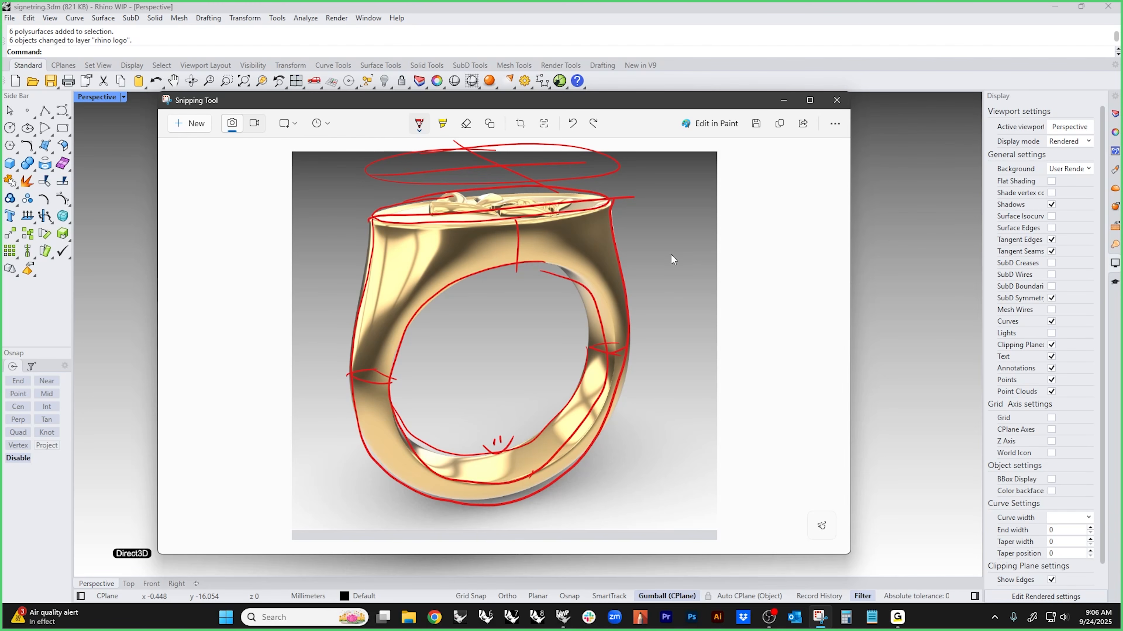
# - Switch the pen to green and trace the front face rim, both outer shoulder edges and a curve joining the shank sides
pyautogui.moveTo(408, 223); pyautogui.dragTo(450, 226)
pyautogui.click(419, 124)
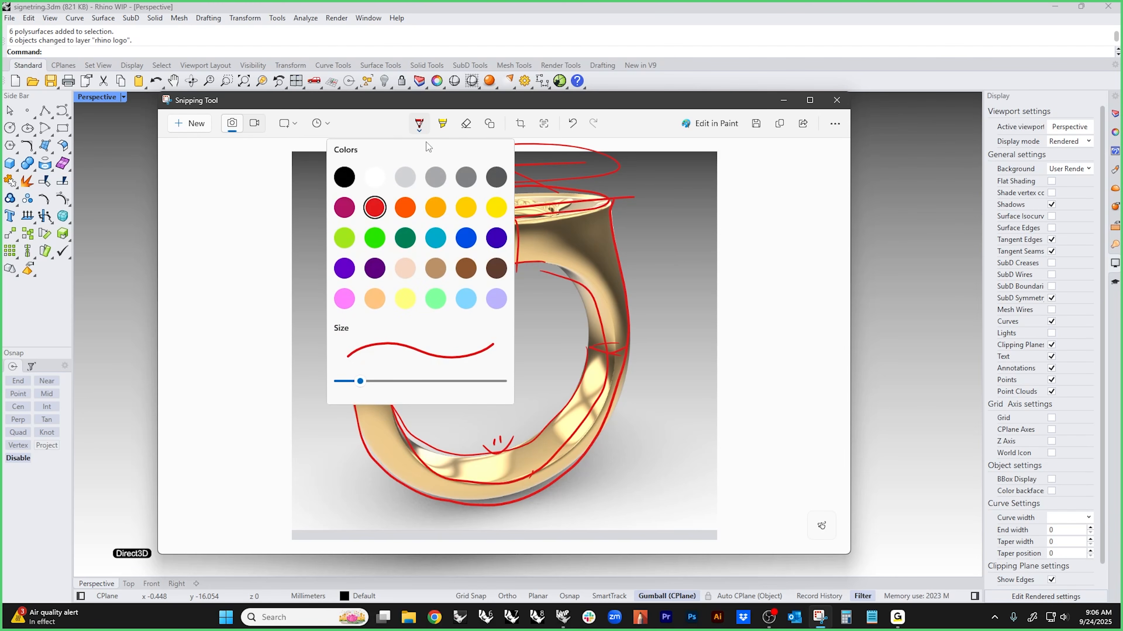
pyautogui.click(381, 237)
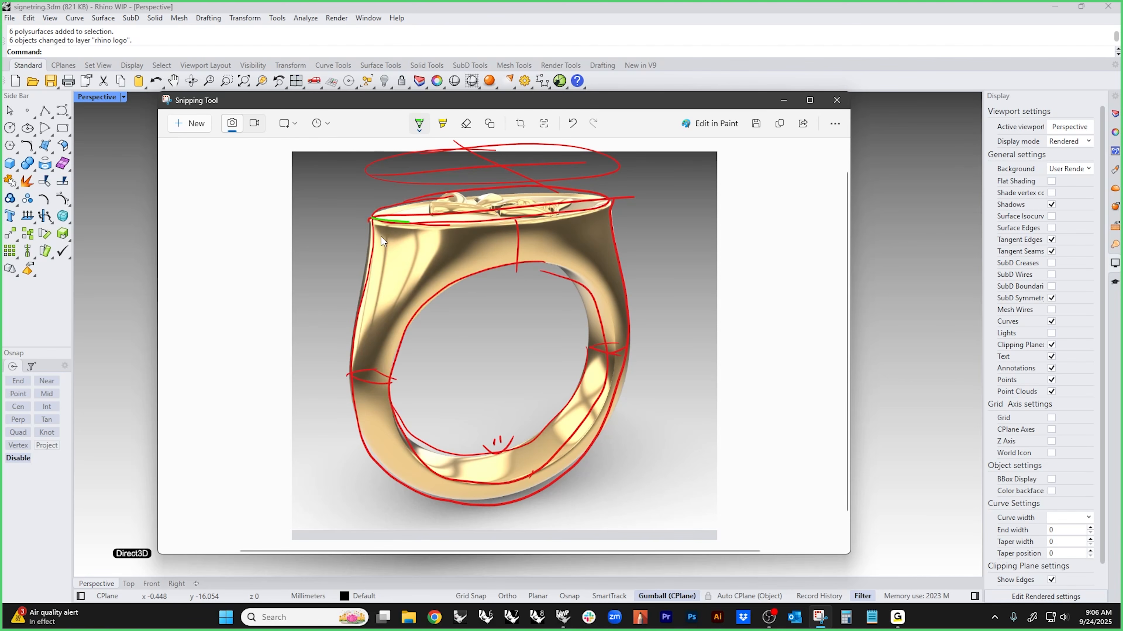
pyautogui.moveTo(372, 218)
pyautogui.mouseDown()
pyautogui.moveTo(521, 220)
pyautogui.moveTo(610, 201)
pyautogui.moveTo(627, 353)
pyautogui.mouseUp()
pyautogui.moveTo(370, 221)
pyautogui.mouseDown()
pyautogui.moveTo(352, 379)
pyautogui.moveTo(454, 385)
pyautogui.moveTo(623, 353)
pyautogui.mouseUp()
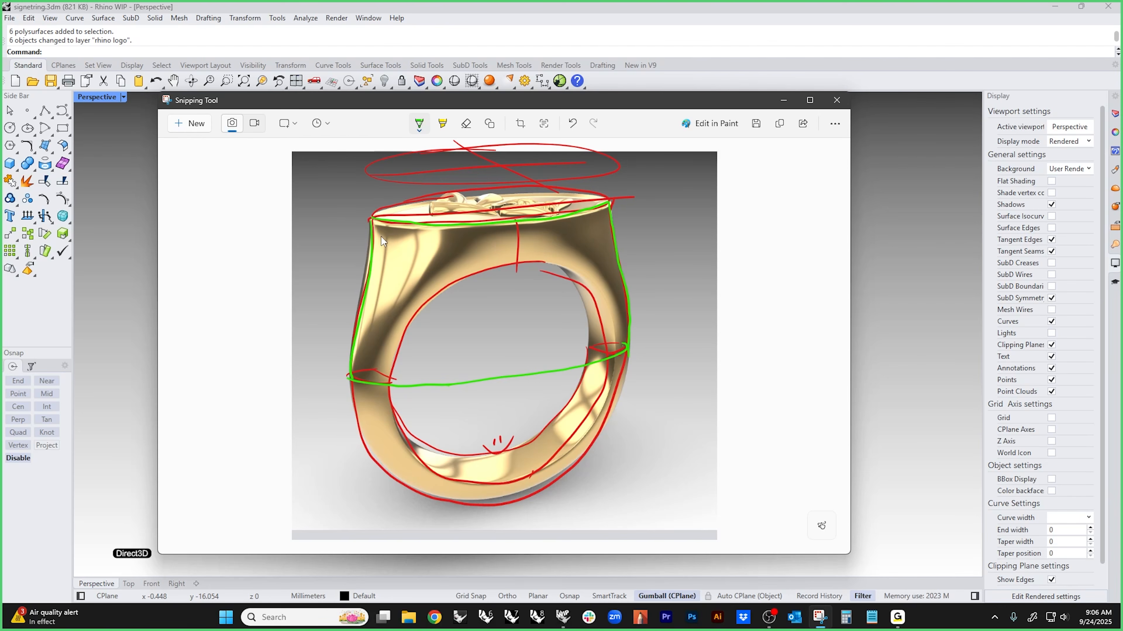
# - Add a second green curve across the finger hole between the shank profiles, plus a horizontal and a vertical curve crossing the outlined area
pyautogui.moveTo(588, 346); pyautogui.dragTo(385, 366)
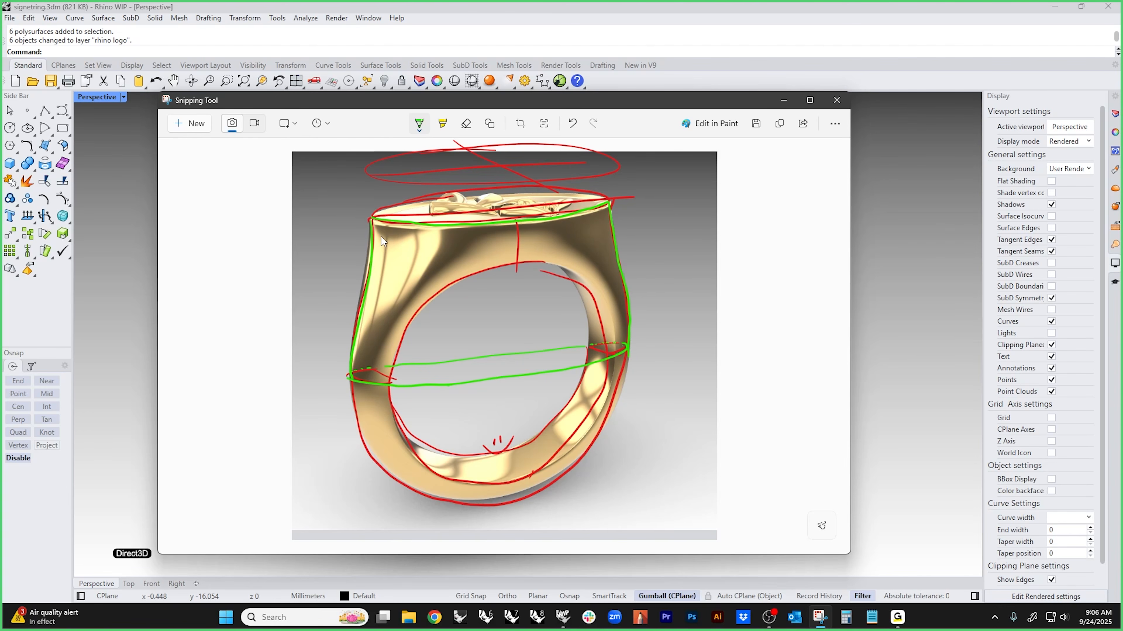
pyautogui.moveTo(362, 288)
pyautogui.mouseDown()
pyautogui.moveTo(399, 298)
pyautogui.moveTo(634, 275)
pyautogui.mouseUp()
pyautogui.moveTo(513, 222); pyautogui.dragTo(513, 407)
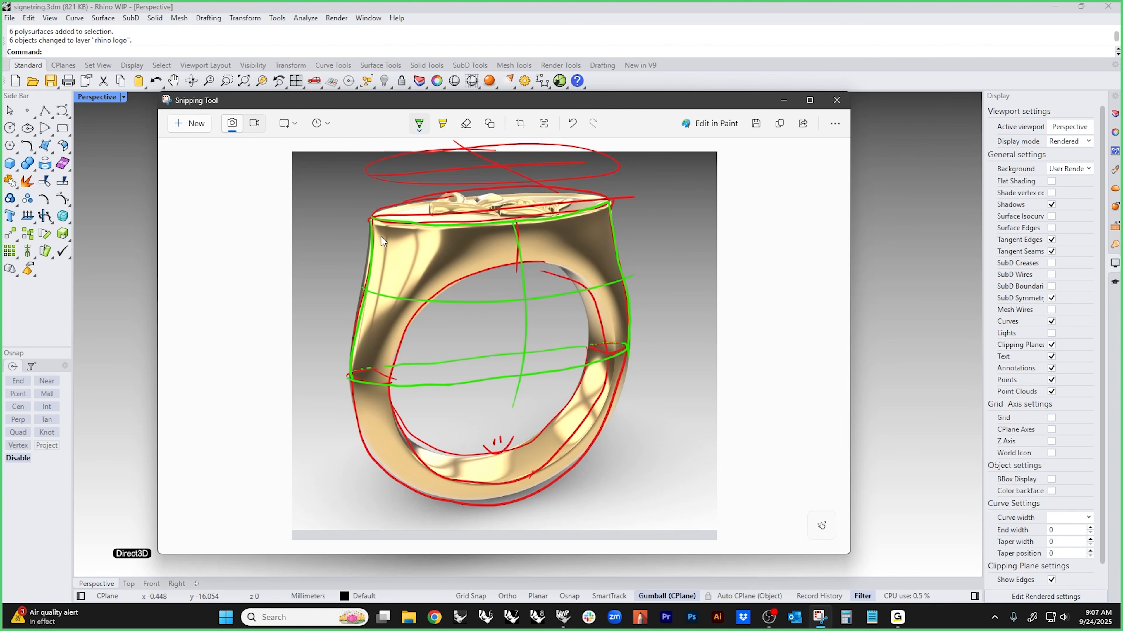
# - Sketch a green ellipse, a narrow slot shape, and a large ellipse overlapped by a flat rounded bar in the space beside the ring
pyautogui.moveTo(781, 181)
pyautogui.mouseDown()
pyautogui.moveTo(734, 182)
pyautogui.moveTo(779, 183)
pyautogui.mouseUp()
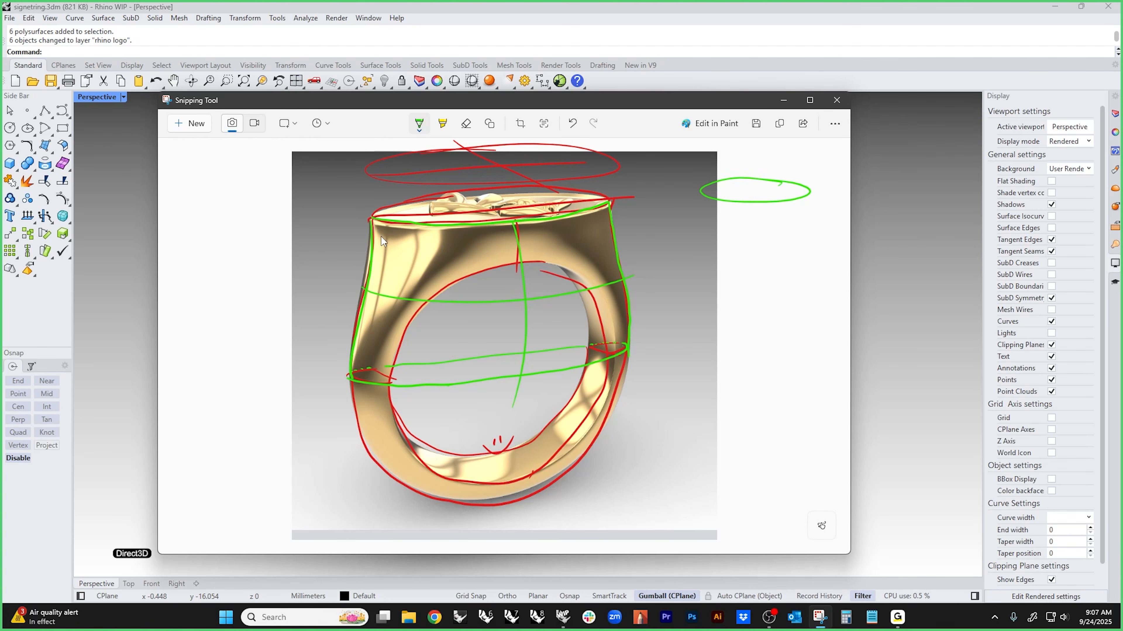
pyautogui.moveTo(676, 281)
pyautogui.mouseDown()
pyautogui.moveTo(813, 269)
pyautogui.moveTo(822, 258)
pyautogui.moveTo(707, 263)
pyautogui.mouseUp()
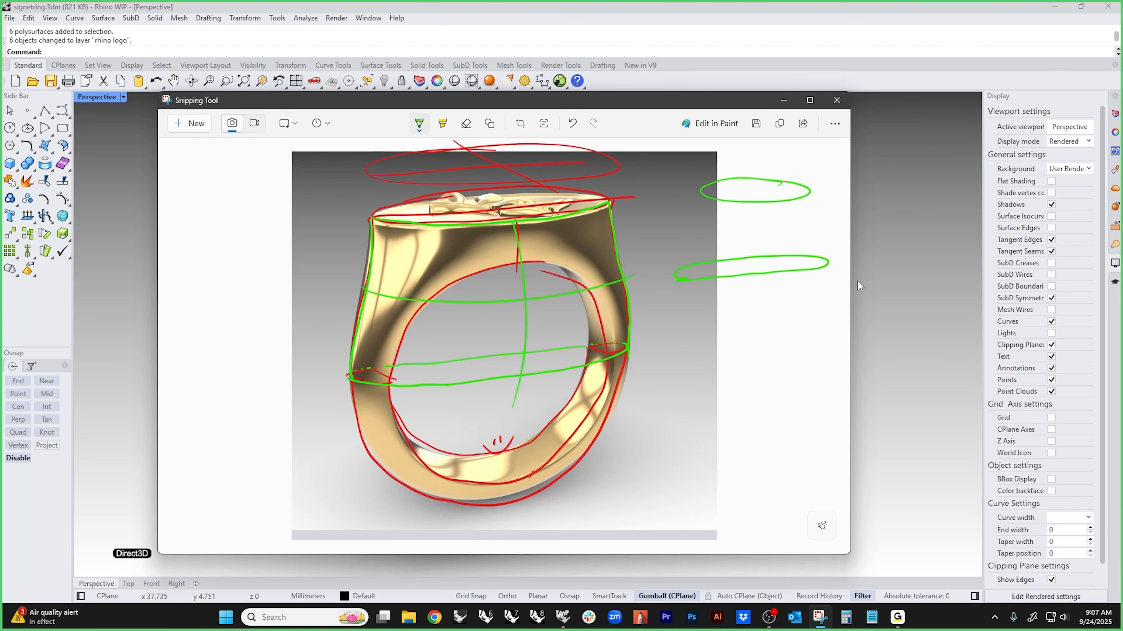
pyautogui.moveTo(783, 421)
pyautogui.mouseDown()
pyautogui.moveTo(735, 415)
pyautogui.moveTo(741, 407)
pyautogui.mouseUp()
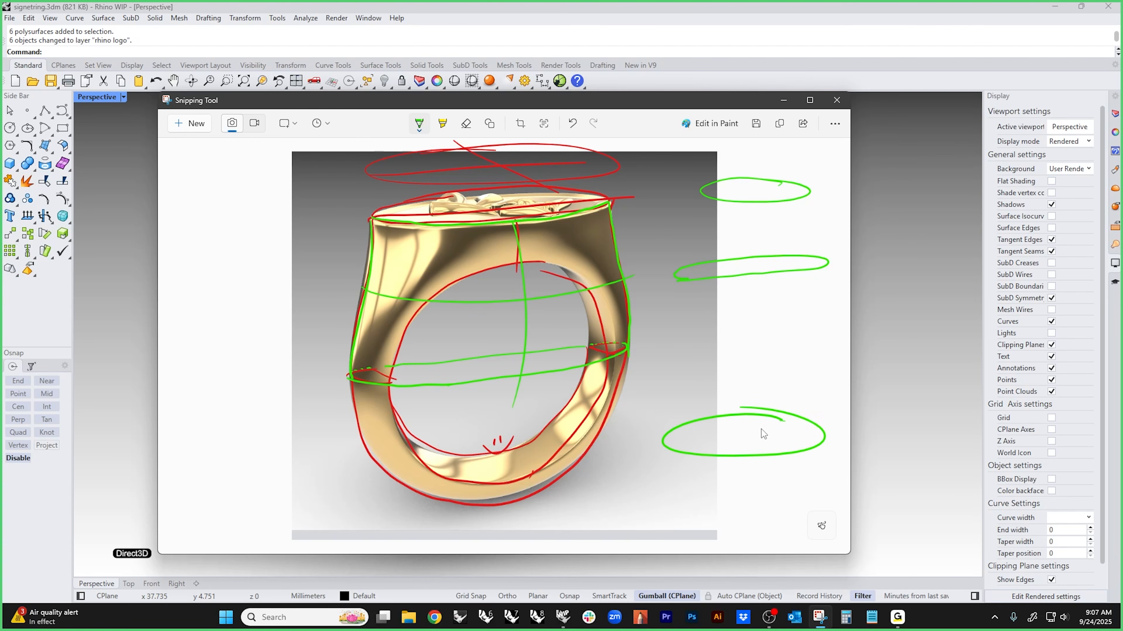
pyautogui.moveTo(628, 445)
pyautogui.mouseDown()
pyautogui.moveTo(818, 439)
pyautogui.moveTo(816, 425)
pyautogui.moveTo(633, 423)
pyautogui.moveTo(655, 445)
pyautogui.mouseUp()
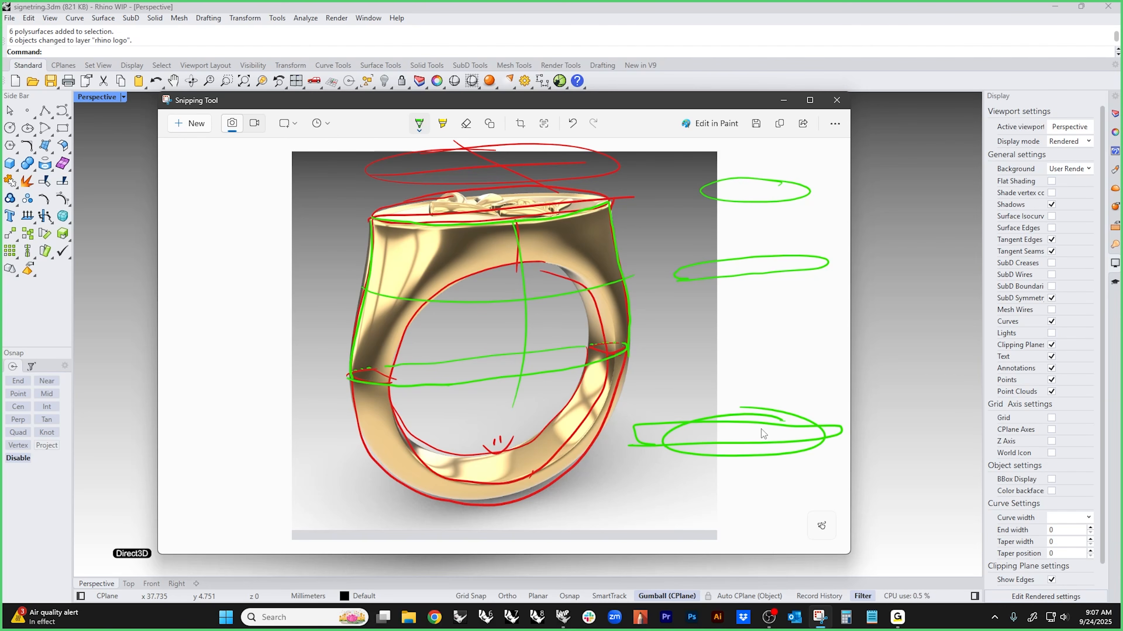
pyautogui.moveTo(698, 190); pyautogui.dragTo(679, 285)
pyautogui.moveTo(810, 189); pyautogui.dragTo(832, 274)
pyautogui.hotkey('ctrl', 'z')
pyautogui.hotkey('ctrl', 'z')
pyautogui.hotkey('ctrl', 'y')
pyautogui.hotkey('ctrl', 'y')
# - Sketch green extrusions of the two upper side shapes, extending the ellipse upward and the slot shape downward to closed ends
pyautogui.moveTo(809, 162); pyautogui.dragTo(811, 138)
pyautogui.moveTo(701, 140)
pyautogui.mouseDown()
pyautogui.moveTo(808, 146)
pyautogui.moveTo(684, 142)
pyautogui.mouseUp()
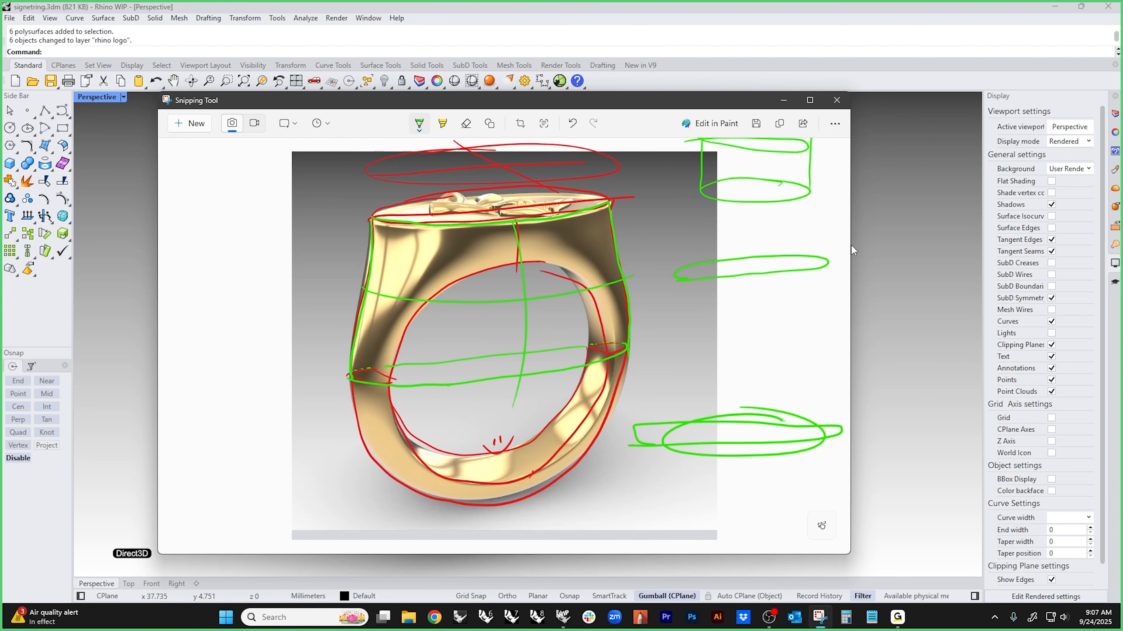
pyautogui.moveTo(674, 277); pyautogui.dragTo(692, 367)
pyautogui.moveTo(824, 264)
pyautogui.mouseDown()
pyautogui.moveTo(817, 344)
pyautogui.moveTo(717, 370)
pyautogui.moveTo(812, 344)
pyautogui.mouseUp()
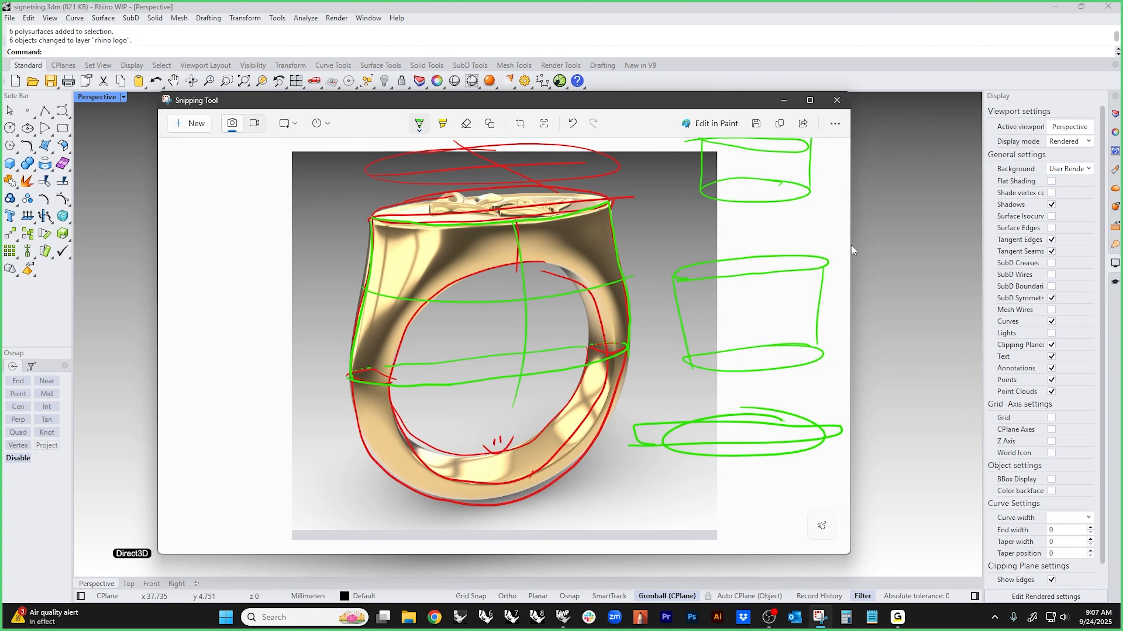
# - Switch the pen to blue and connect the upper ellipse to the slot shape with two curved sides and a closing front curve
pyautogui.click(421, 128)
pyautogui.click(457, 243)
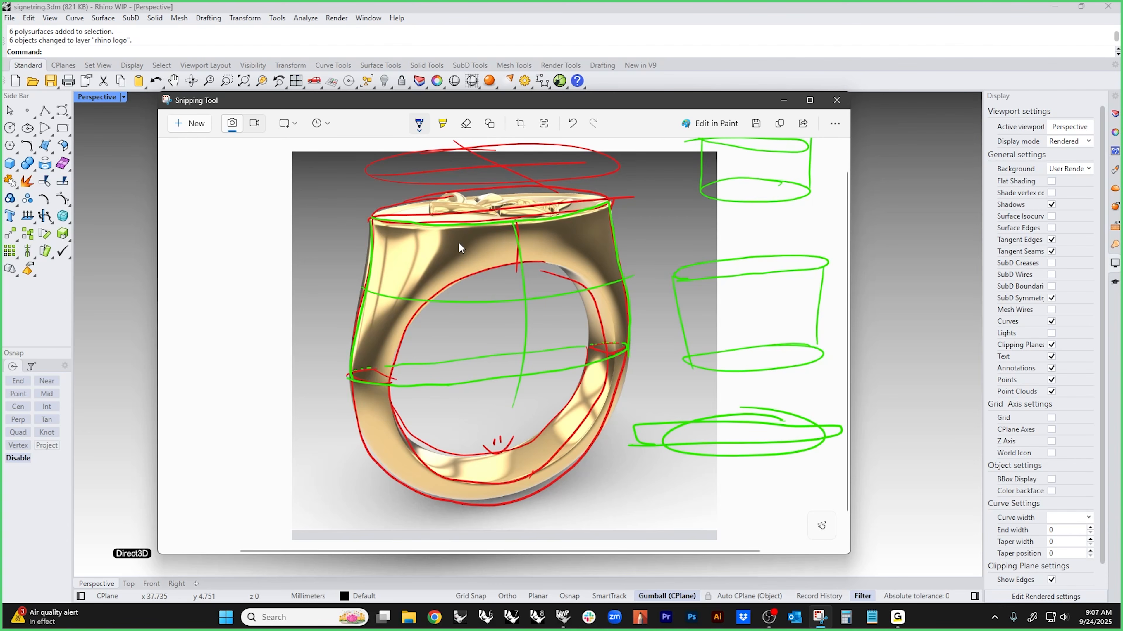
pyautogui.moveTo(700, 190); pyautogui.dragTo(678, 293)
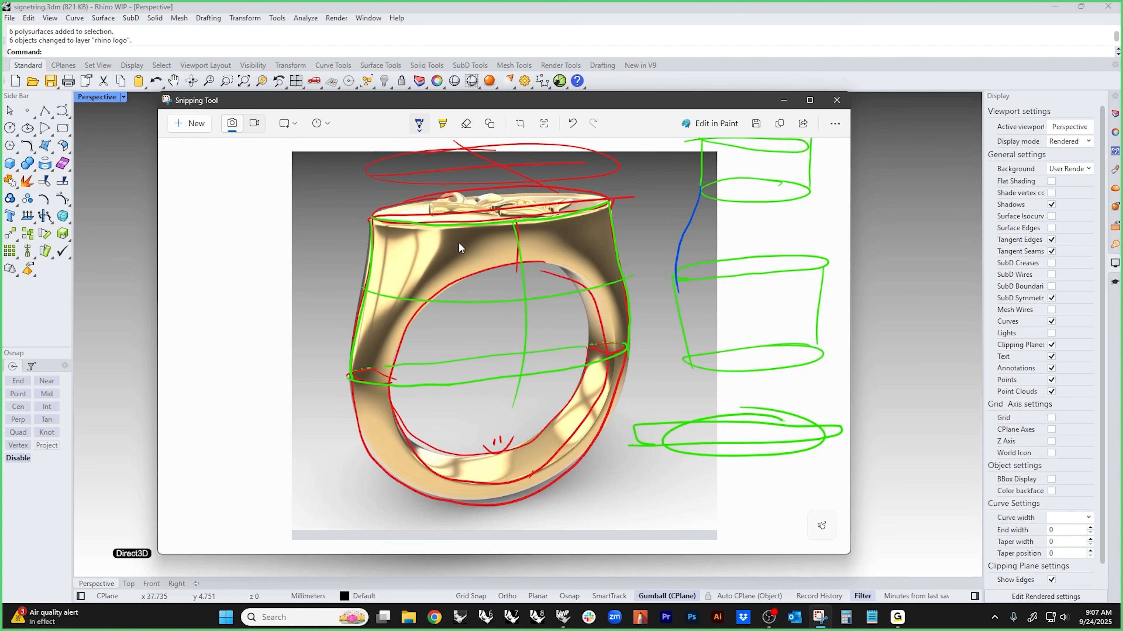
pyautogui.moveTo(809, 190); pyautogui.dragTo(826, 267)
pyautogui.moveTo(678, 279); pyautogui.dragTo(826, 266)
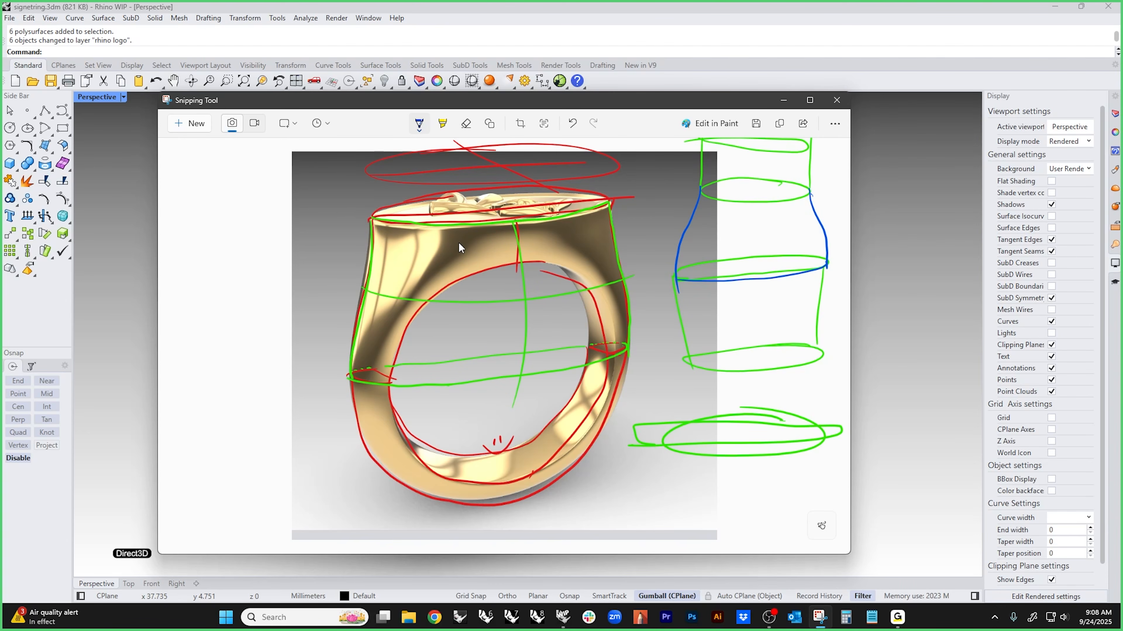
# - Add two vertical lines, a small smiley and crossing axes on the ellipse in blue, and draw a finger-hole circle through the side sketch
pyautogui.moveTo(763, 204); pyautogui.dragTo(765, 282)
pyautogui.moveTo(747, 182); pyautogui.dragTo(742, 262)
pyautogui.moveTo(715, 224); pyautogui.dragTo(747, 225)
pyautogui.moveTo(704, 191); pyautogui.dragTo(808, 184)
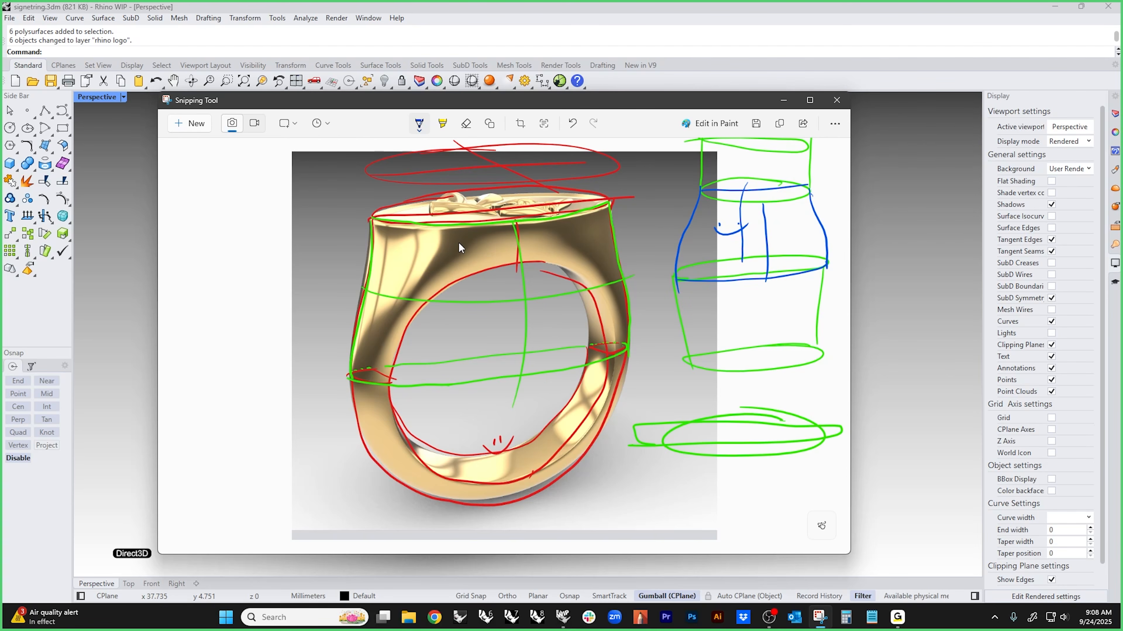
pyautogui.moveTo(737, 177)
pyautogui.mouseDown()
pyautogui.moveTo(767, 199)
pyautogui.moveTo(712, 327)
pyautogui.moveTo(771, 219)
pyautogui.mouseUp()
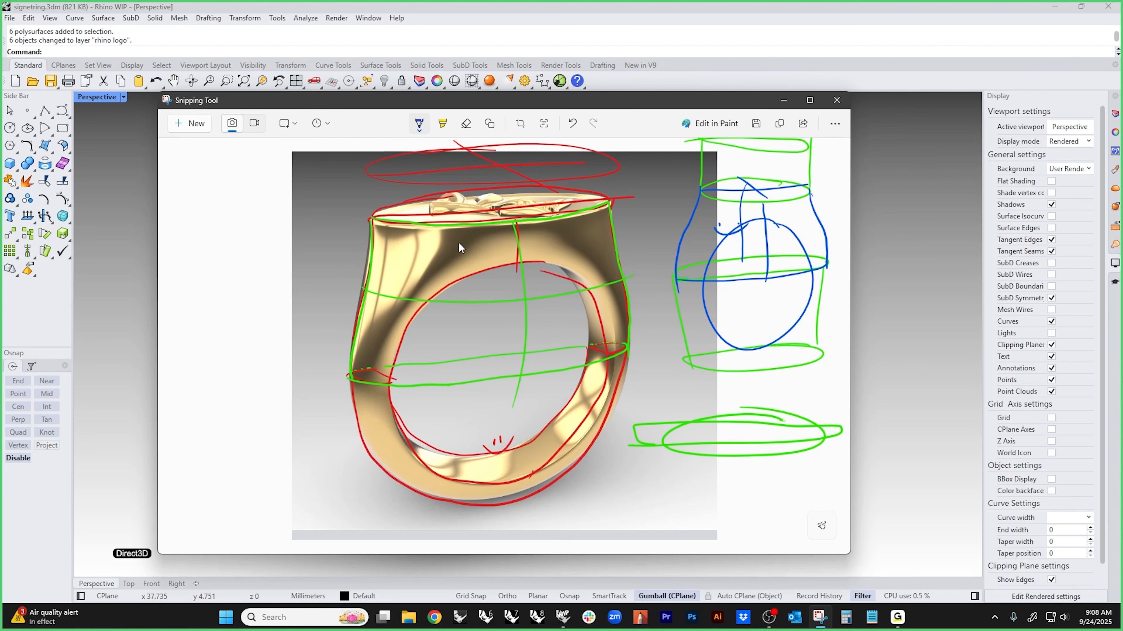
# - Sketch a diagonal arrow, an arch over the finger-hole circle and the lower outer band onto the blue side sketch
pyautogui.moveTo(677, 263); pyautogui.dragTo(826, 349)
pyautogui.moveTo(646, 243)
pyautogui.mouseDown()
pyautogui.moveTo(651, 271)
pyautogui.moveTo(691, 249)
pyautogui.moveTo(687, 280)
pyautogui.moveTo(751, 216)
pyautogui.moveTo(798, 258)
pyautogui.moveTo(831, 266)
pyautogui.moveTo(813, 270)
pyautogui.mouseUp()
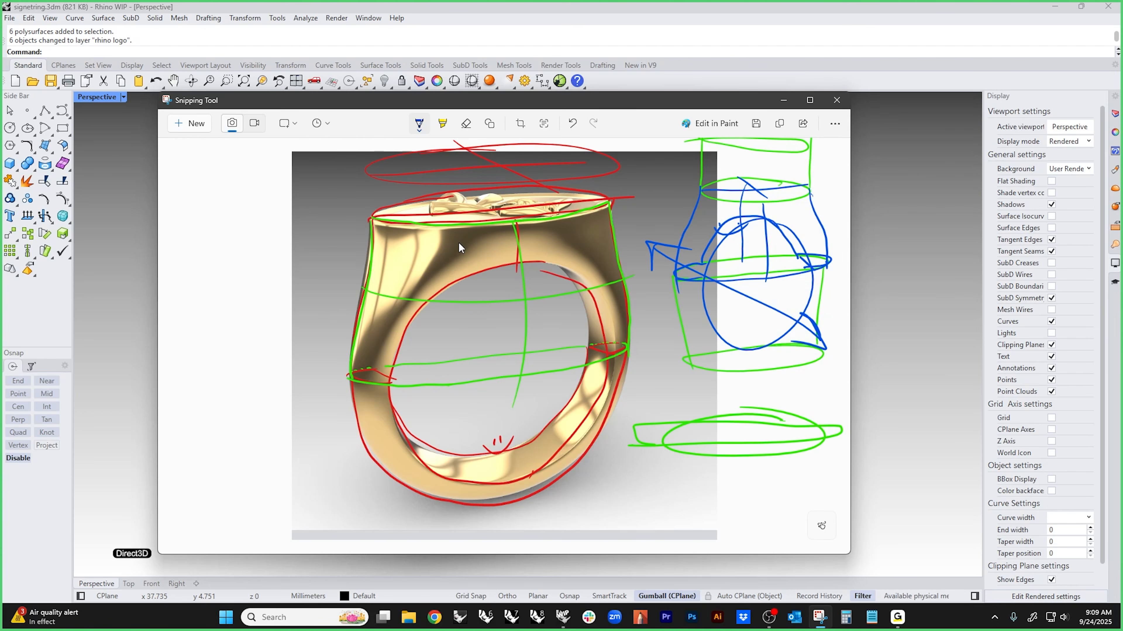
pyautogui.moveTo(673, 280)
pyautogui.mouseDown()
pyautogui.moveTo(809, 347)
pyautogui.moveTo(825, 268)
pyautogui.mouseUp()
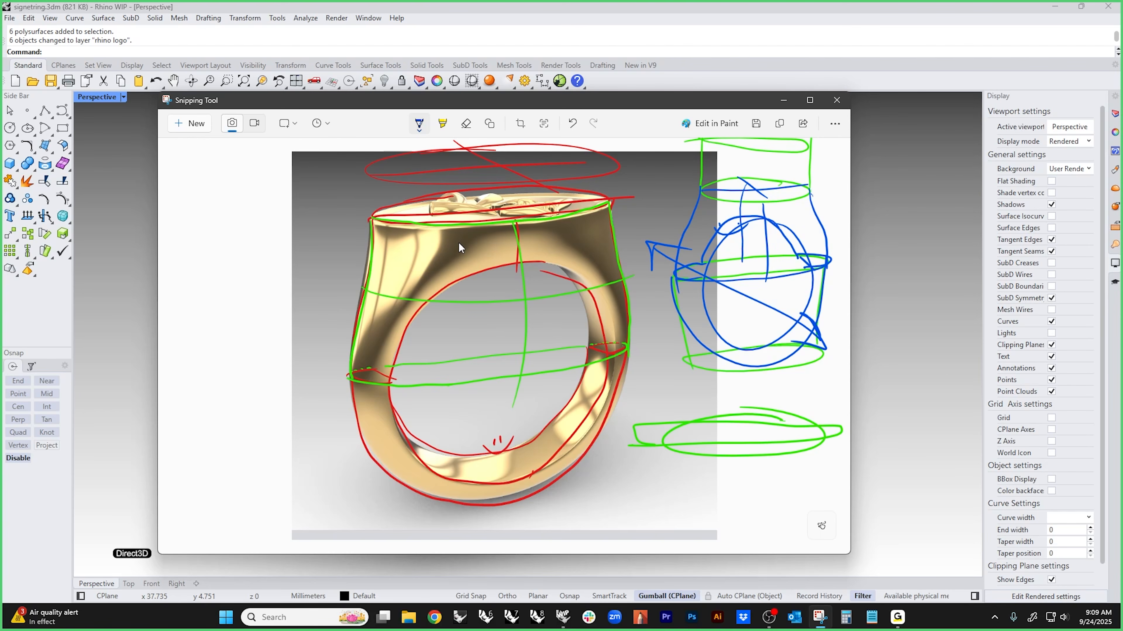
pyautogui.moveTo(706, 306)
pyautogui.mouseDown()
pyautogui.moveTo(776, 328)
pyautogui.moveTo(811, 268)
pyautogui.mouseUp()
# - Undo the diagonal arrow, arch and lower band strokes, keeping the finger-hole circle
pyautogui.hotkey('ctrl', 'z')
pyautogui.hotkey('ctrl', 'z')
pyautogui.hotkey('ctrl', 'z')
pyautogui.hotkey('ctrl', 'z')
pyautogui.hotkey('ctrl', 'z')
pyautogui.hotkey('ctrl', 'z')
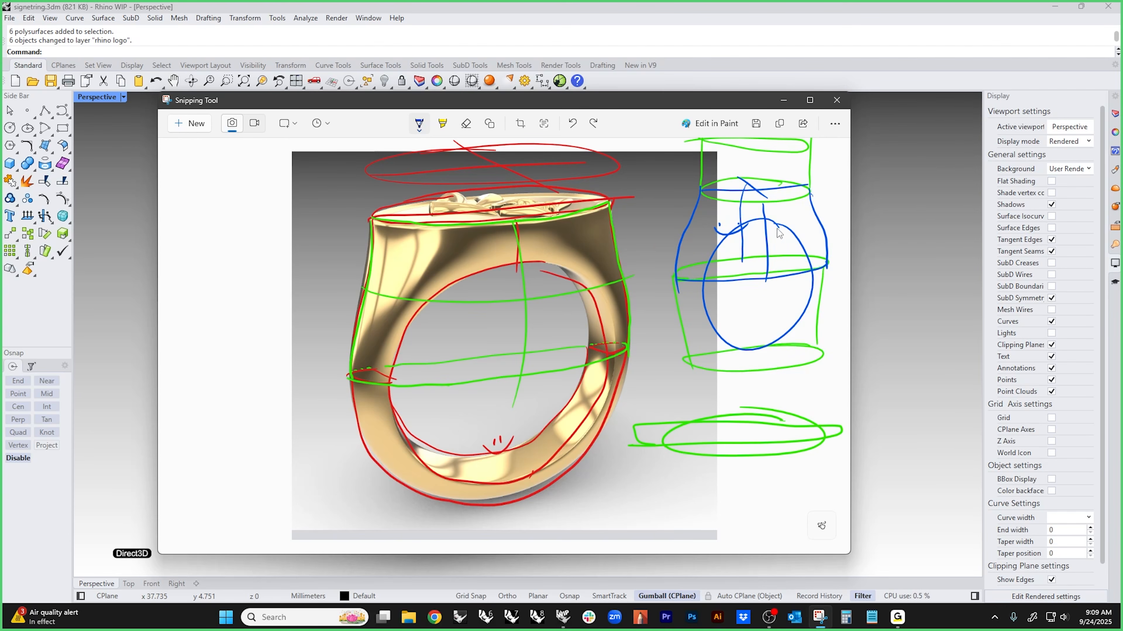
# - Discard the annotated snip and capture a new rectangular snip of the finished ring with the Snipping Tool
pyautogui.click(836, 100)
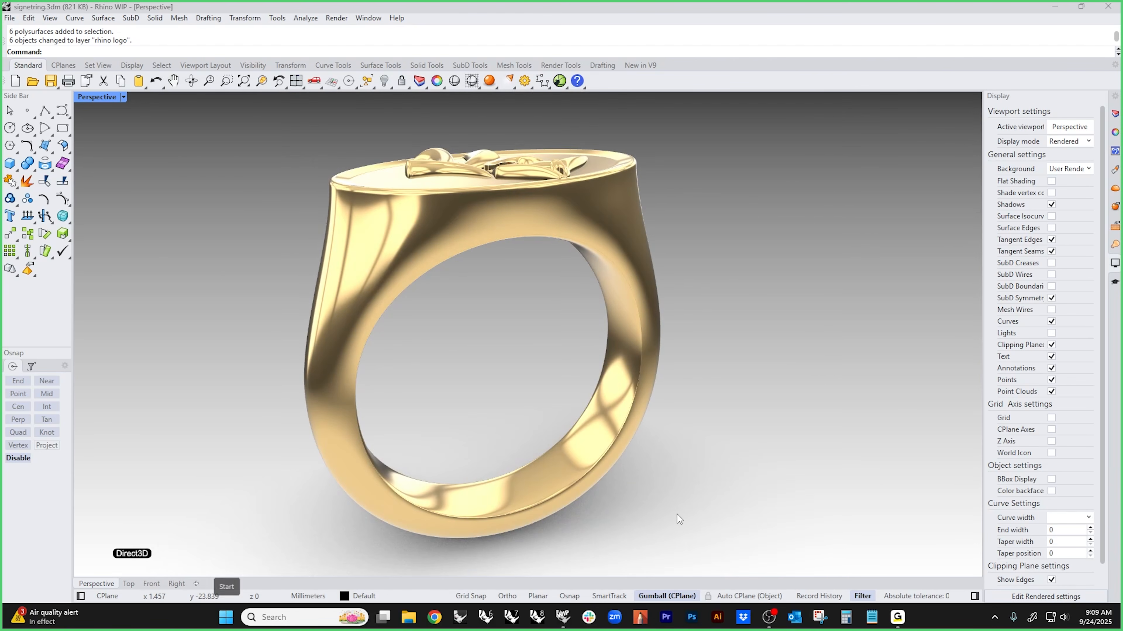
pyautogui.click(819, 617)
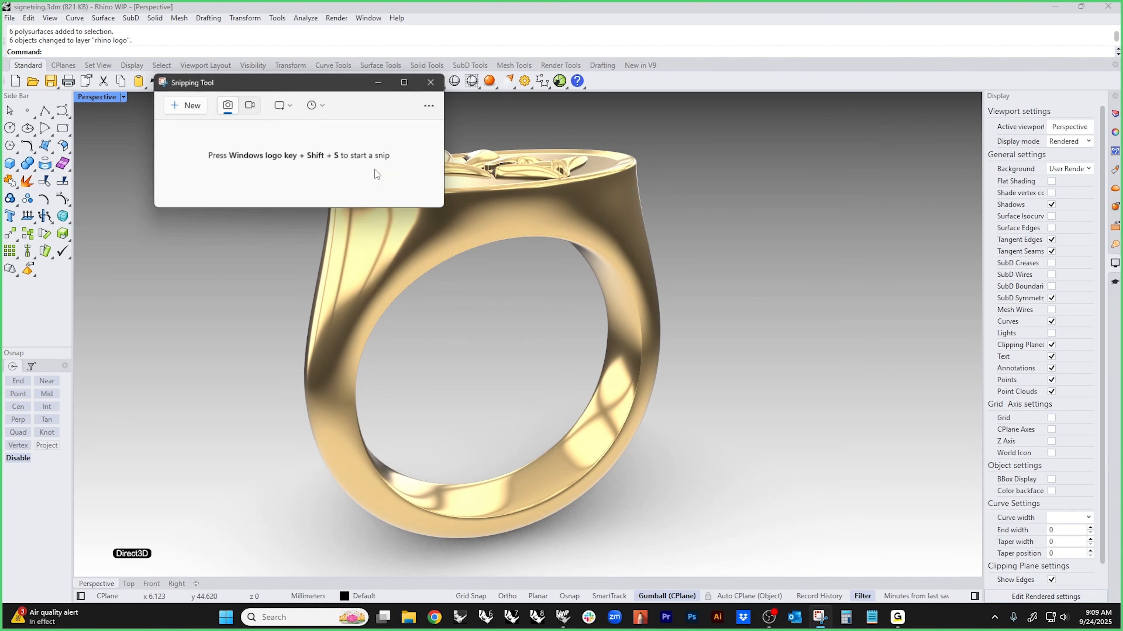
pyautogui.click(189, 106)
pyautogui.moveTo(230, 107); pyautogui.dragTo(773, 573)
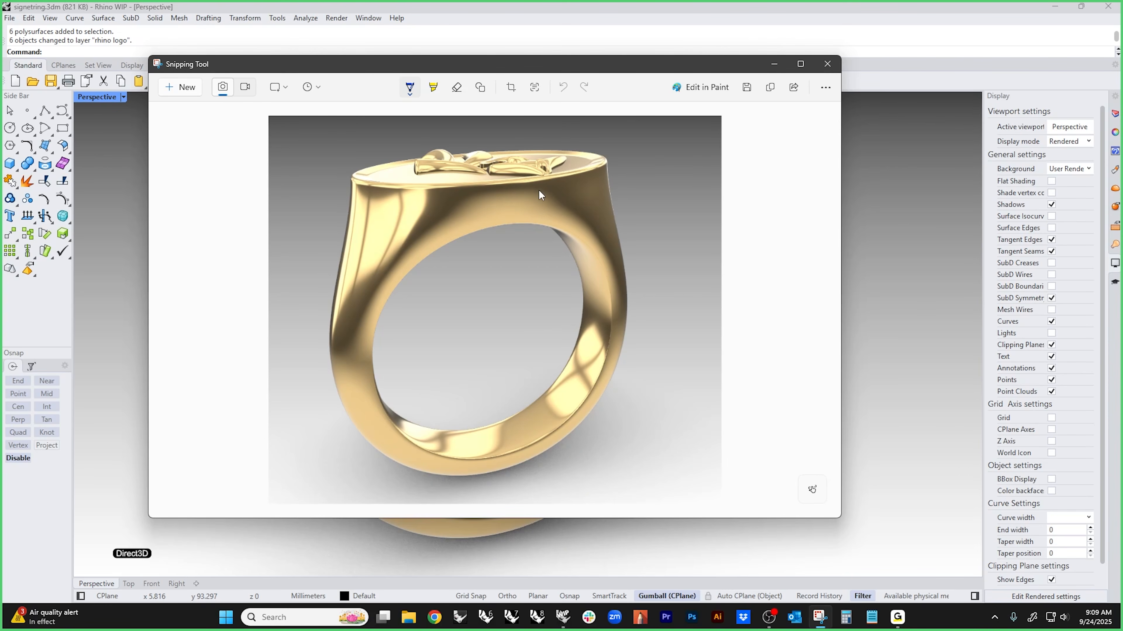
# - Trace the front rim, outer shoulder edges, shank sections, central section line and upper finger-hole edges in blue on the new snip
pyautogui.moveTo(509, 184)
pyautogui.mouseDown()
pyautogui.moveTo(507, 221)
pyautogui.moveTo(443, 248)
pyautogui.moveTo(391, 303)
pyautogui.moveTo(371, 349)
pyautogui.moveTo(343, 260)
pyautogui.moveTo(352, 177)
pyautogui.moveTo(453, 188)
pyautogui.moveTo(574, 179)
pyautogui.moveTo(613, 213)
pyautogui.moveTo(630, 323)
pyautogui.moveTo(583, 316)
pyautogui.mouseUp()
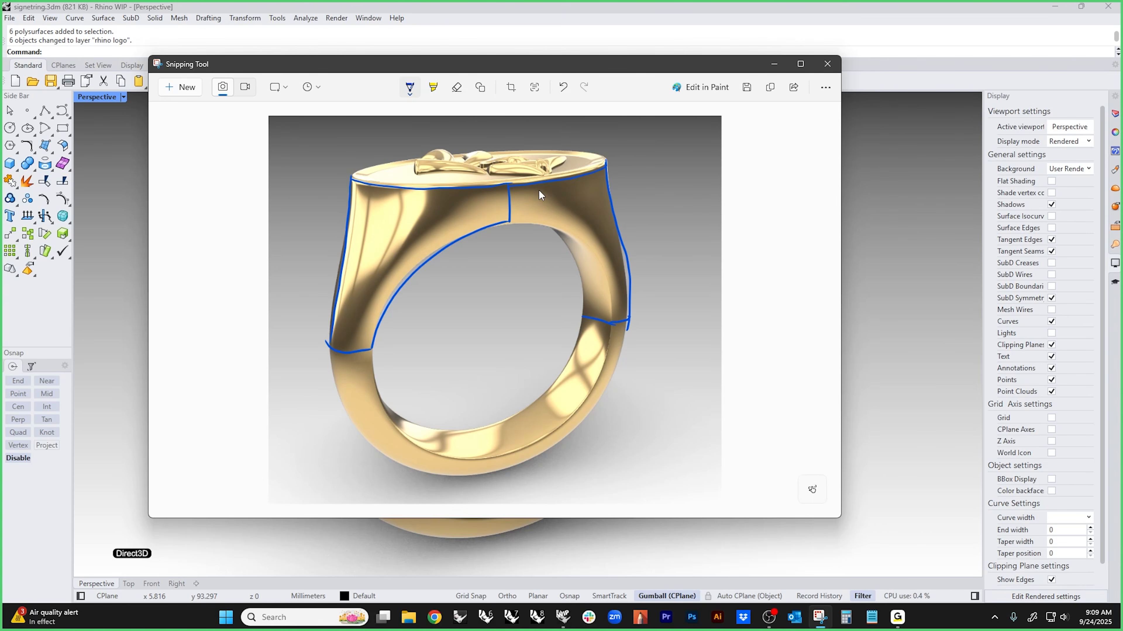
pyautogui.moveTo(510, 219)
pyautogui.mouseDown()
pyautogui.moveTo(566, 229)
pyautogui.moveTo(592, 255)
pyautogui.moveTo(609, 317)
pyautogui.mouseUp()
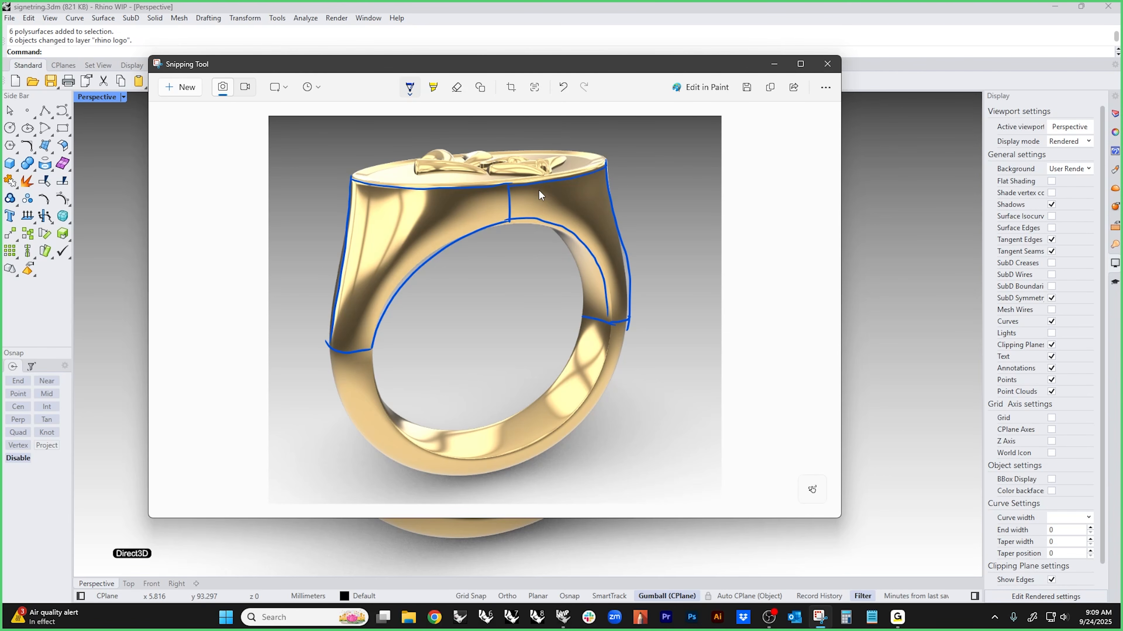
pyautogui.moveTo(522, 220)
pyautogui.mouseDown()
pyautogui.moveTo(567, 245)
pyautogui.moveTo(584, 315)
pyautogui.mouseUp()
# - Complete the face ellipse along its back rim and draw its short and long axes
pyautogui.moveTo(352, 175)
pyautogui.mouseDown()
pyautogui.moveTo(459, 152)
pyautogui.moveTo(606, 160)
pyautogui.mouseUp()
pyautogui.moveTo(470, 154); pyautogui.dragTo(515, 182)
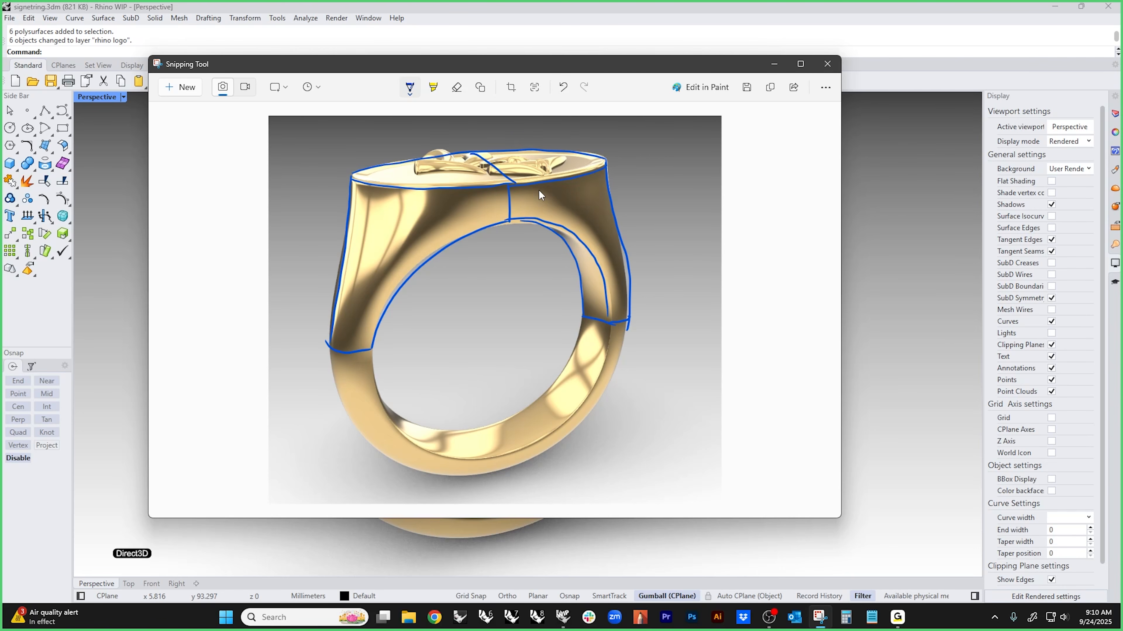
pyautogui.moveTo(353, 176); pyautogui.dragTo(612, 160)
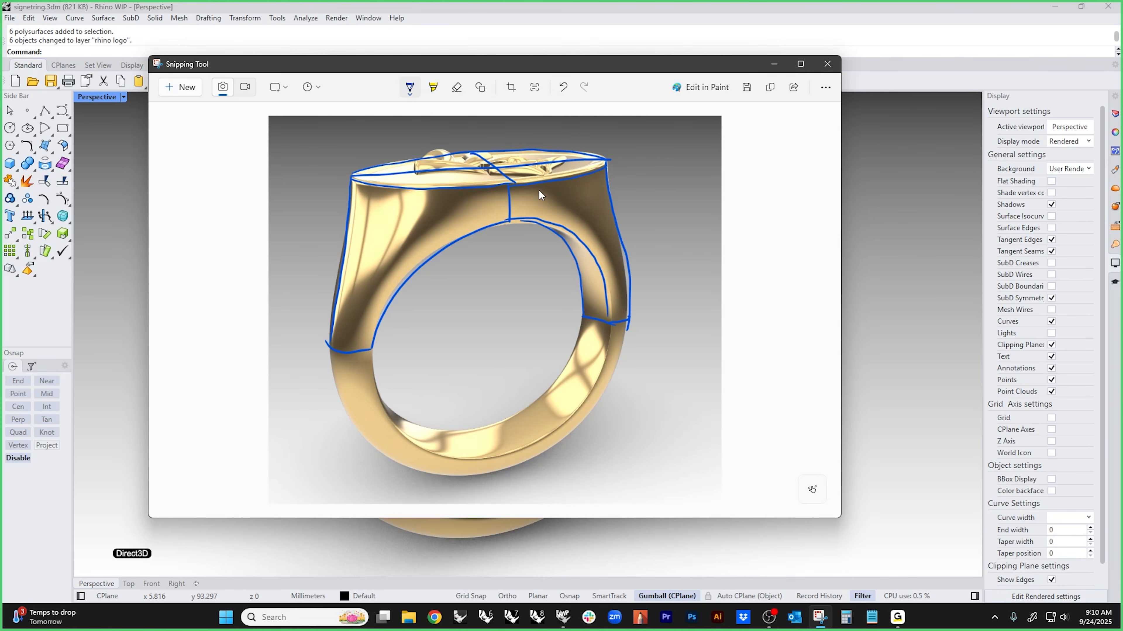
# - Trace the lower band's inner and outer edges with a section profile at its base, and write an S mark on the left shoulder
pyautogui.moveTo(371, 352)
pyautogui.mouseDown()
pyautogui.moveTo(383, 417)
pyautogui.moveTo(438, 448)
pyautogui.moveTo(484, 454)
pyautogui.moveTo(533, 444)
pyautogui.moveTo(584, 399)
pyautogui.moveTo(613, 324)
pyautogui.mouseUp()
pyautogui.moveTo(373, 370)
pyautogui.mouseDown()
pyautogui.moveTo(379, 391)
pyautogui.moveTo(422, 423)
pyautogui.moveTo(466, 427)
pyautogui.moveTo(531, 402)
pyautogui.moveTo(580, 326)
pyautogui.mouseUp()
pyautogui.moveTo(327, 347)
pyautogui.mouseDown()
pyautogui.moveTo(344, 406)
pyautogui.moveTo(381, 452)
pyautogui.moveTo(442, 471)
pyautogui.moveTo(504, 467)
pyautogui.moveTo(554, 437)
pyautogui.moveTo(601, 384)
pyautogui.moveTo(621, 325)
pyautogui.mouseUp()
pyautogui.moveTo(482, 426)
pyautogui.mouseDown()
pyautogui.moveTo(511, 447)
pyautogui.moveTo(498, 468)
pyautogui.mouseUp()
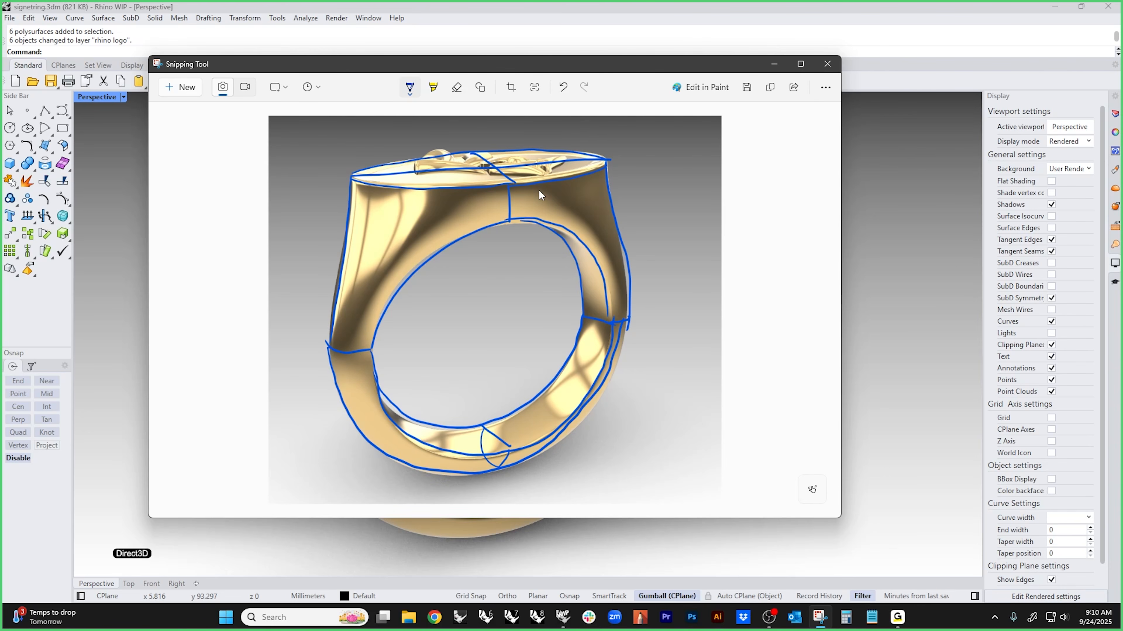
pyautogui.moveTo(400, 228)
pyautogui.mouseDown()
pyautogui.moveTo(388, 240)
pyautogui.moveTo(424, 223)
pyautogui.mouseUp()
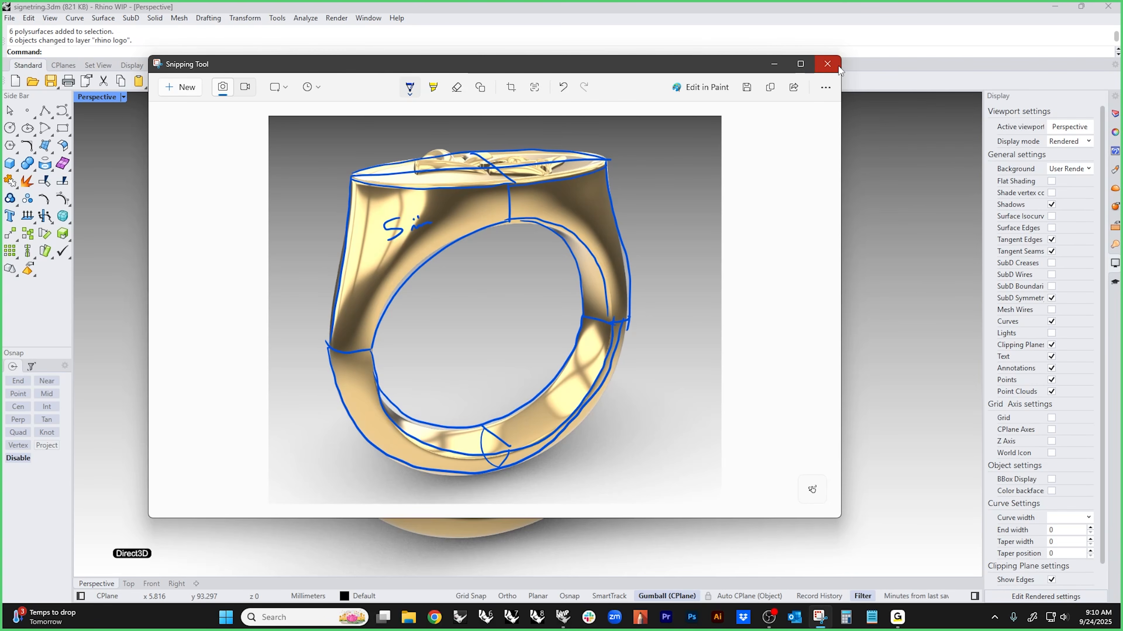
# - Close the annotated snip and, in Rhino, turn off the rhino logo and Head layers
pyautogui.click(827, 64)
pyautogui.scroll(-3, 632, 357)
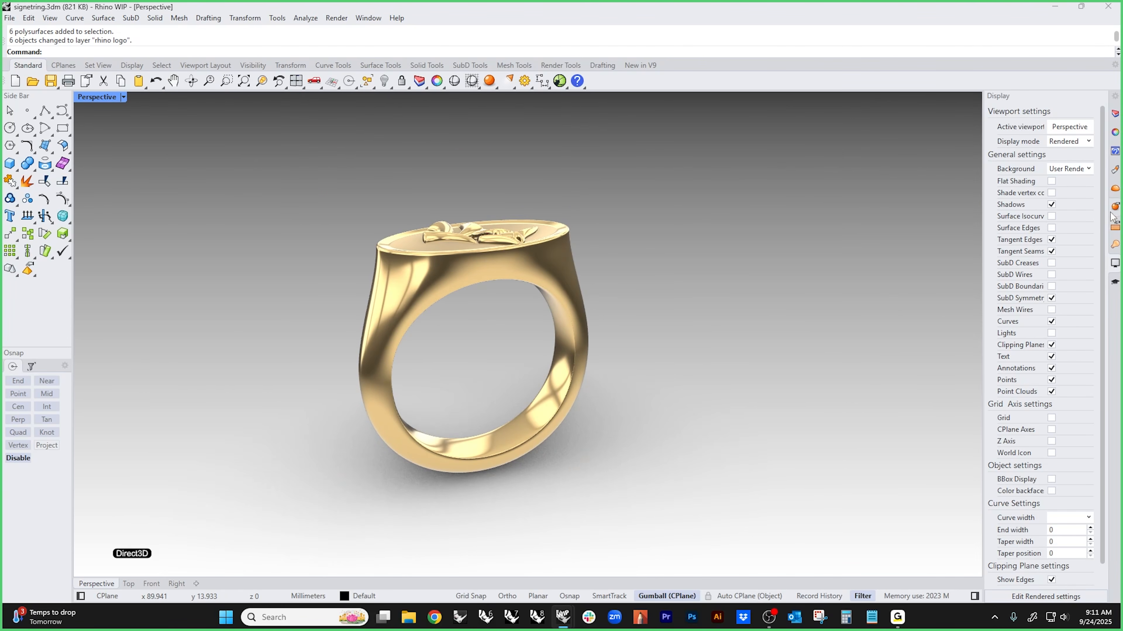
pyautogui.click(1114, 115)
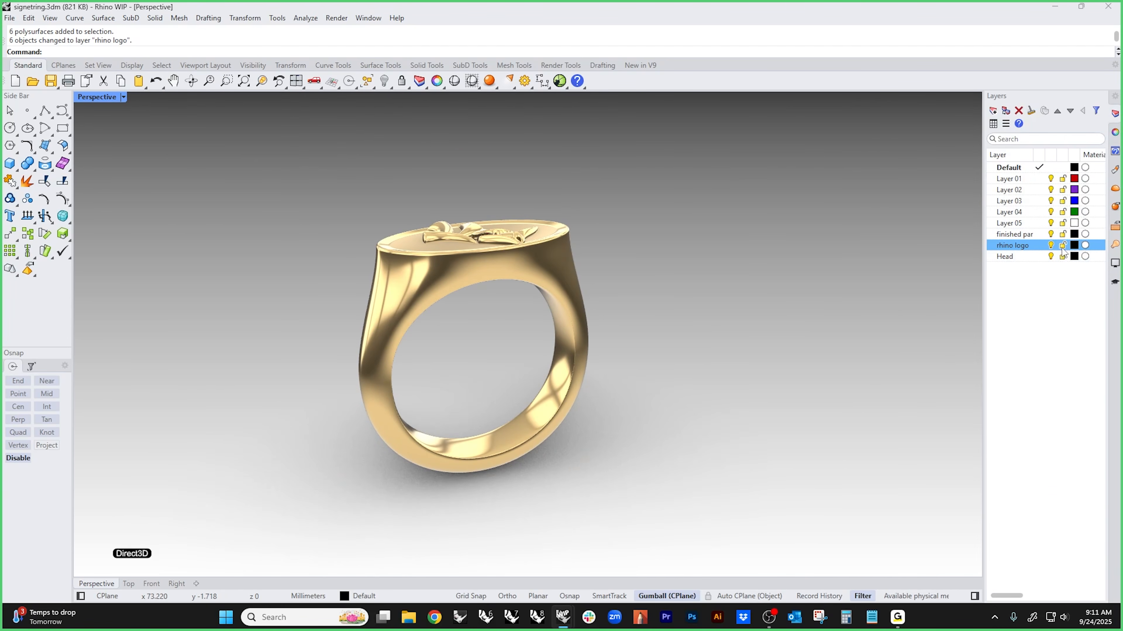
pyautogui.click(1050, 246)
pyautogui.click(1047, 259)
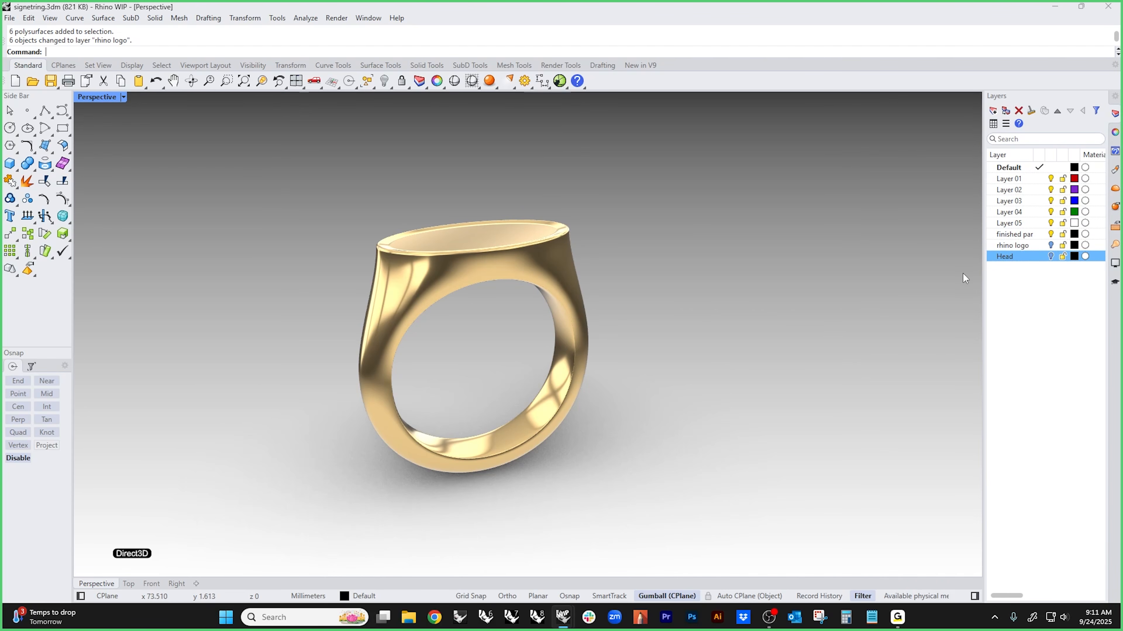
# - Move the ring body to the "finished part" layer and turn that layer off
pyautogui.click(574, 287)
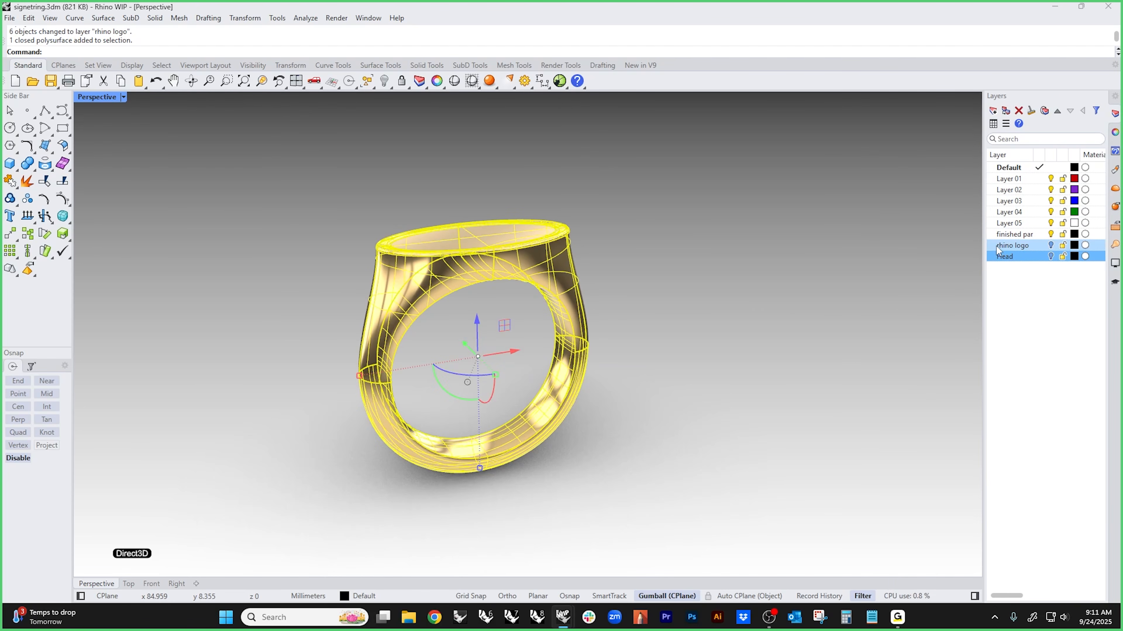
pyautogui.rightClick(1013, 235)
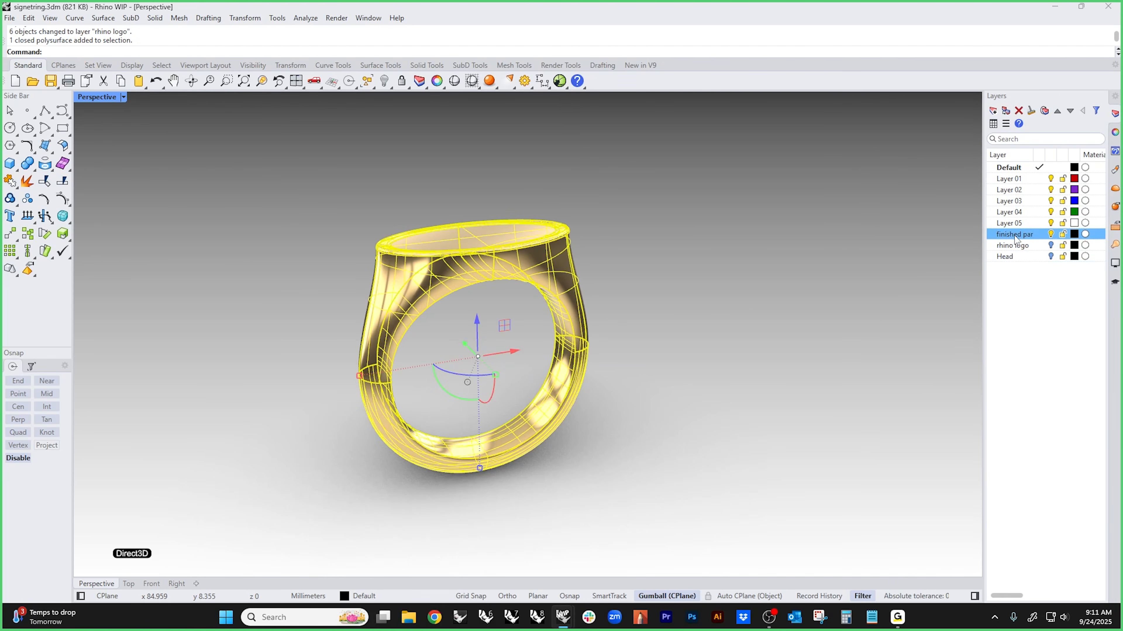
pyautogui.click(1032, 289)
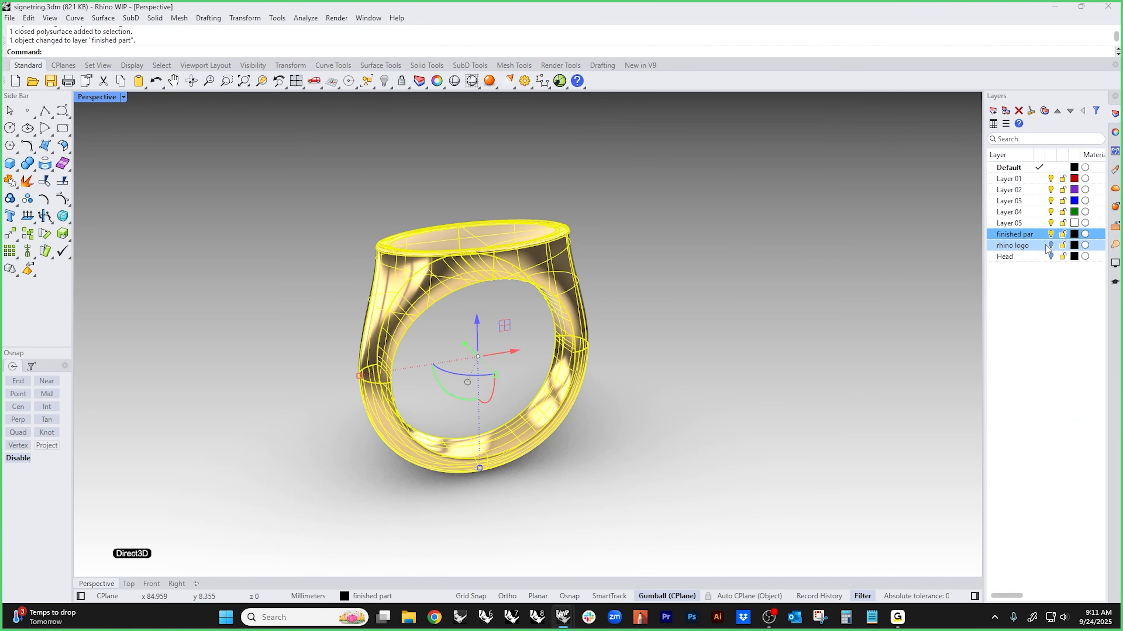
pyautogui.click(1051, 234)
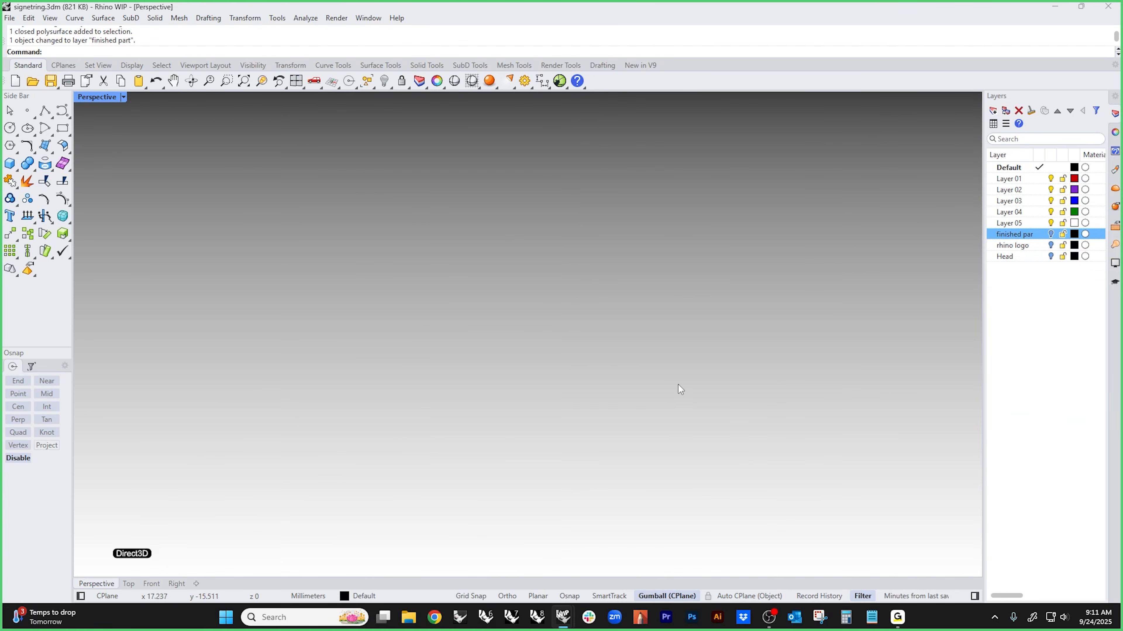
# - Set the perspective viewport to Shaded display and switch to the Front view around the origin
pyautogui.click(88, 98)
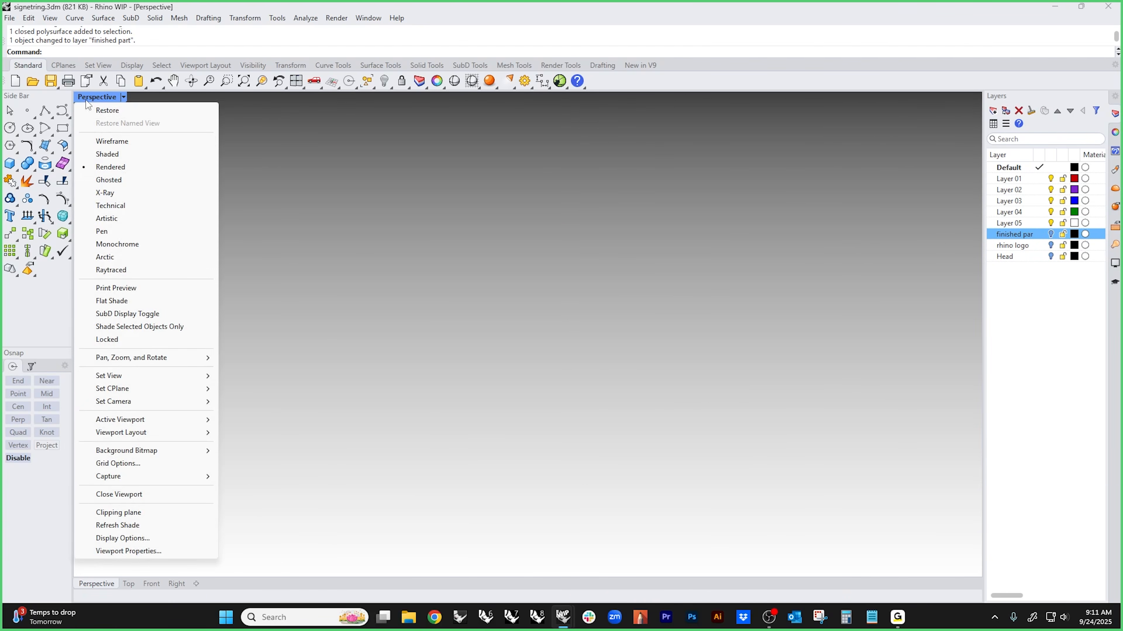
pyautogui.click(113, 156)
pyautogui.moveTo(479, 353)
pyautogui.keyDown('shift'); pyautogui.mouseDown(button='right')
pyautogui.moveTo(519, 395)
pyautogui.moveTo(522, 341)
pyautogui.moveTo(528, 350)
pyautogui.moveTo(495, 358)
pyautogui.mouseUp(button='right'); pyautogui.keyUp('shift')
pyautogui.hotkey('ctrl', 'F2')
pyautogui.scroll(8, 552, 313)
pyautogui.scroll(3, 506, 353)
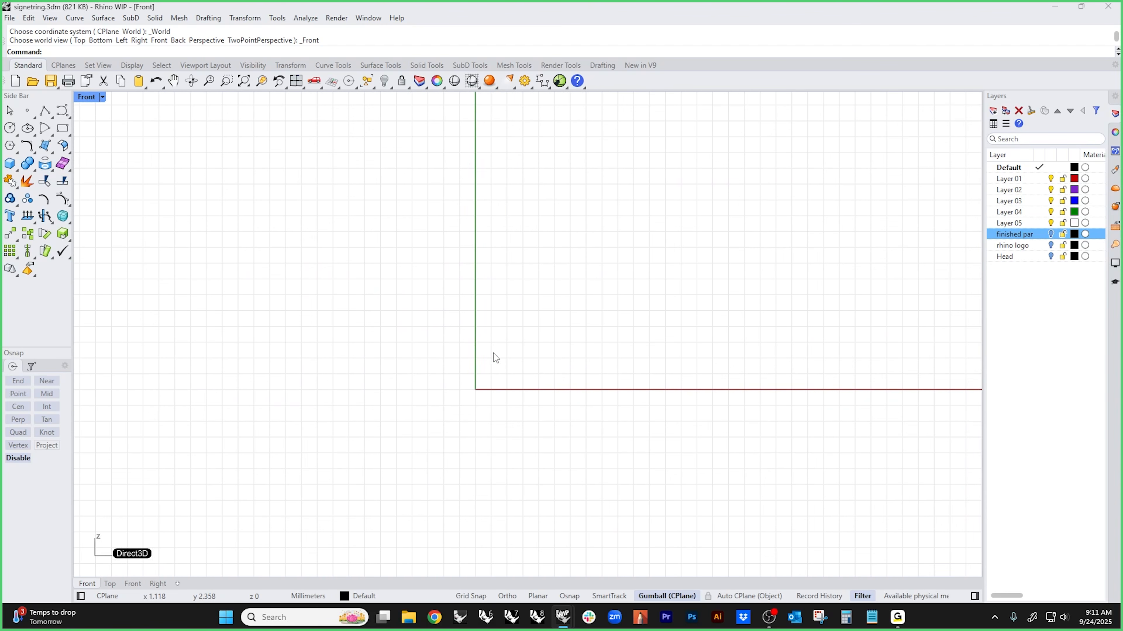
# - Draw a circle centred on the origin with a diameter of about 5.23 mm
pyautogui.click(9, 128)
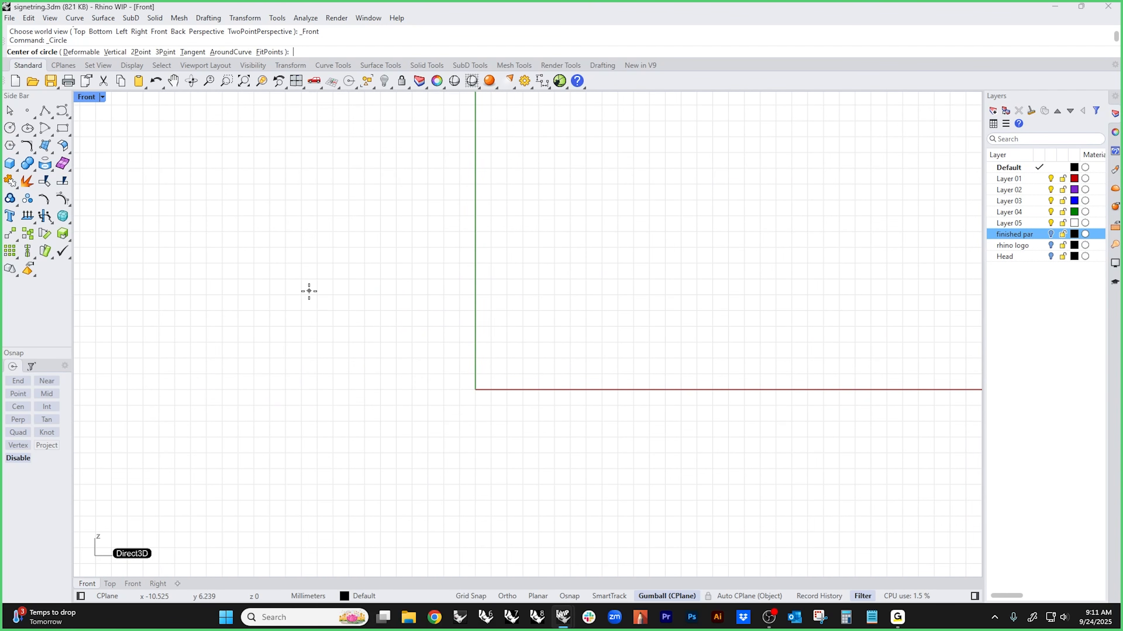
pyautogui.write('0')
pyautogui.press('Return')
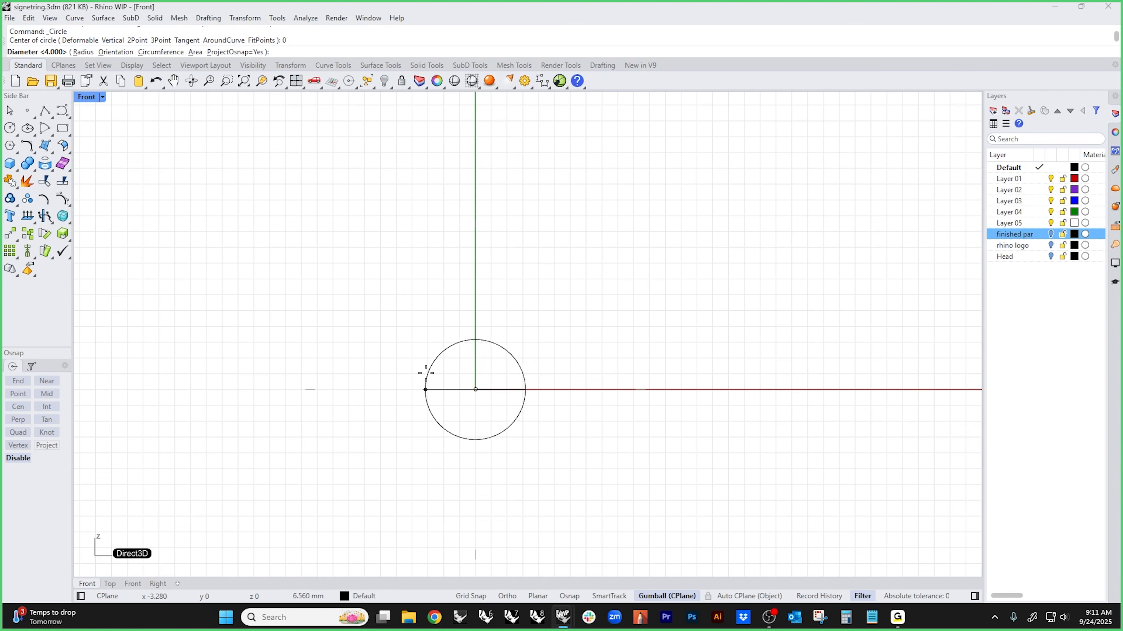
pyautogui.click(434, 377)
pyautogui.scroll(3, 488, 394)
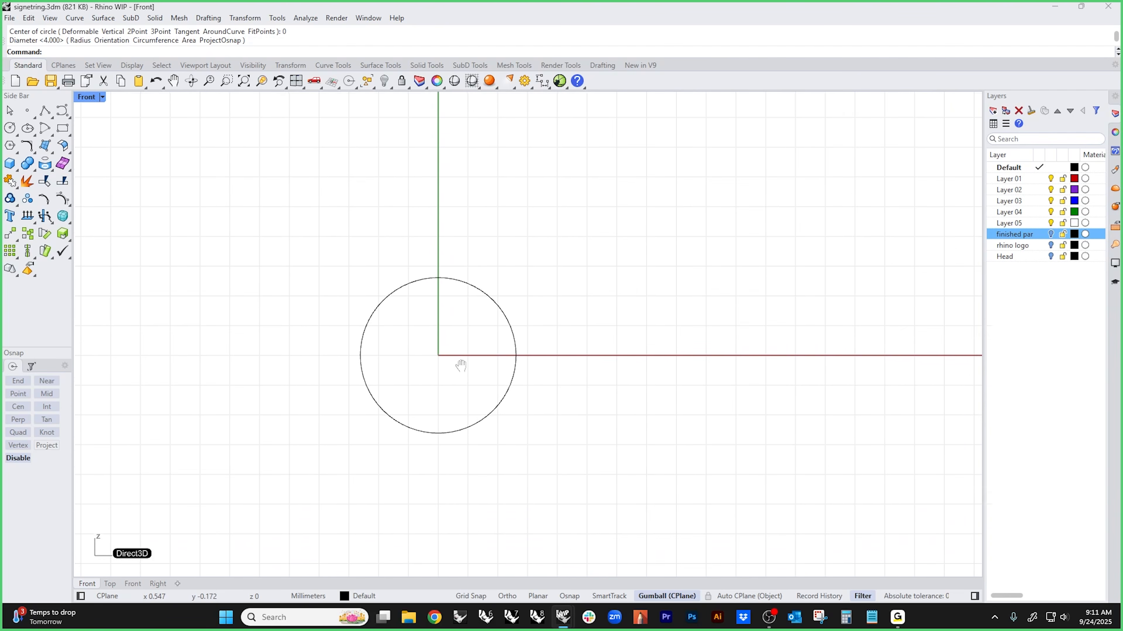
# - Draw a second, larger circle centred on the origin with a diameter of about 7.2 mm
pyautogui.press('Return')
pyautogui.write('0')
pyautogui.press('Return')
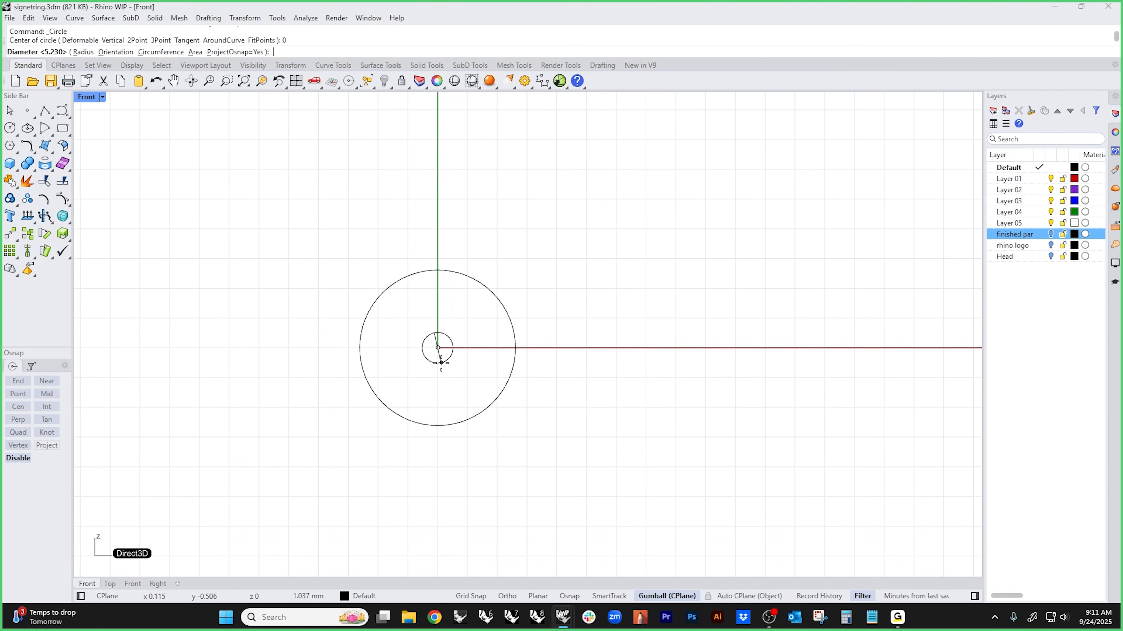
pyautogui.press('shift')
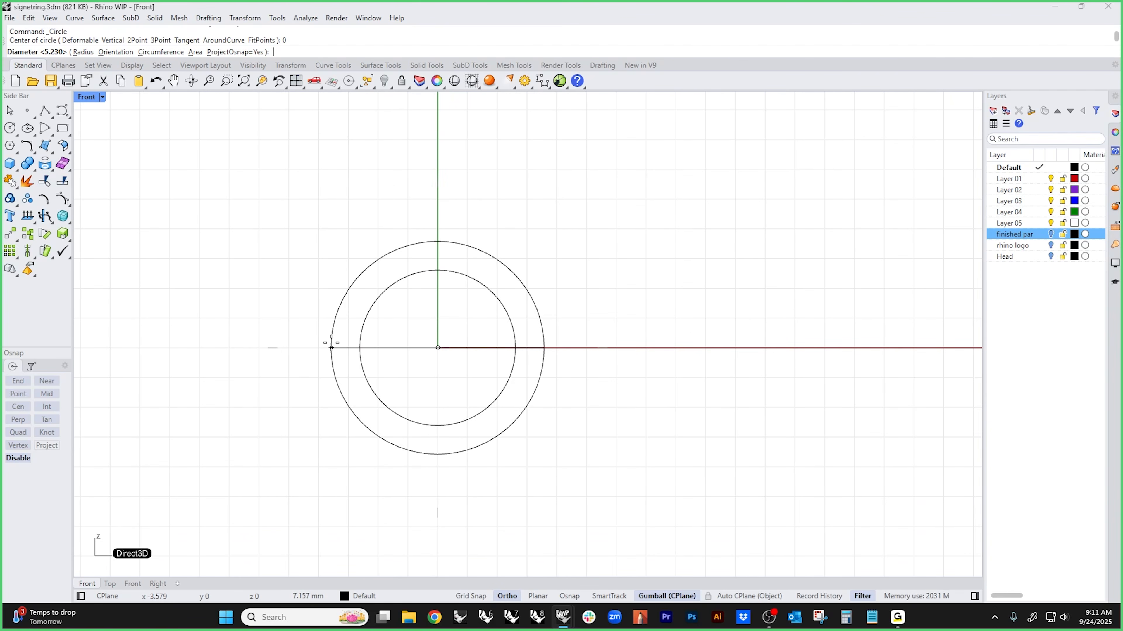
pyautogui.click(330, 347)
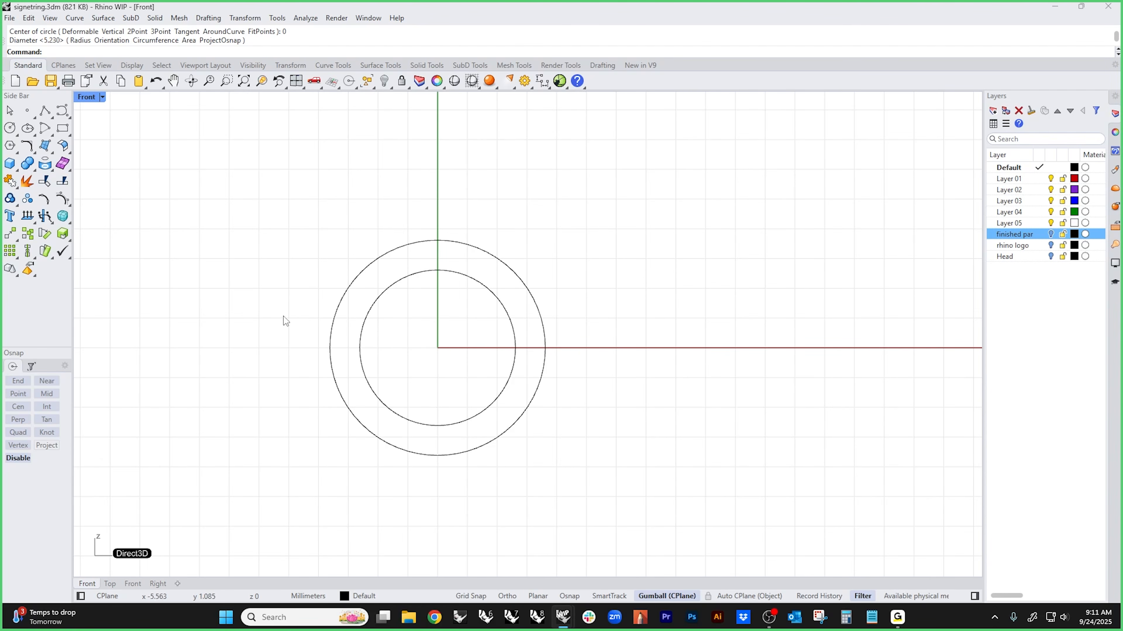
# - Draw a horizontal line from its midpoint at the origin, extending past both sides of the outer circle
pyautogui.click(52, 117)
pyautogui.click(101, 117)
pyautogui.write('0')
pyautogui.press('Return')
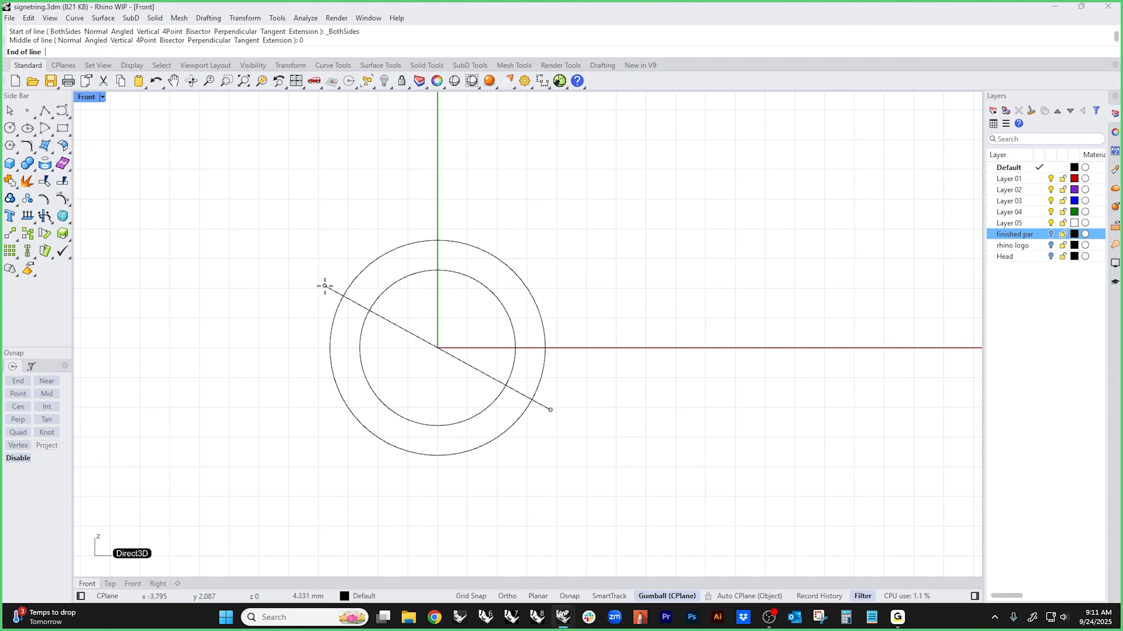
pyautogui.keyDown('shift'); pyautogui.click(283, 321); pyautogui.keyUp('shift')
# - Trim away the outer circle's upper half with the horizontal line, and delete the line
pyautogui.moveTo(292, 324); pyautogui.dragTo(245, 382)
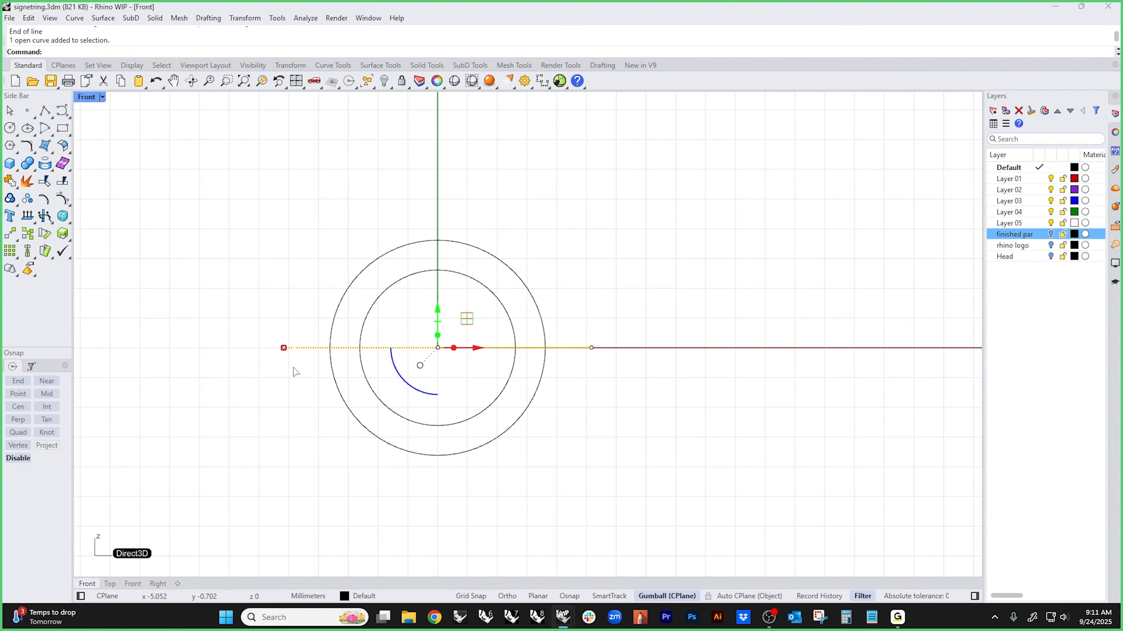
pyautogui.hotkey('ctrl', 't')
pyautogui.click(336, 313)
pyautogui.press('Return')
pyautogui.press('Escape')
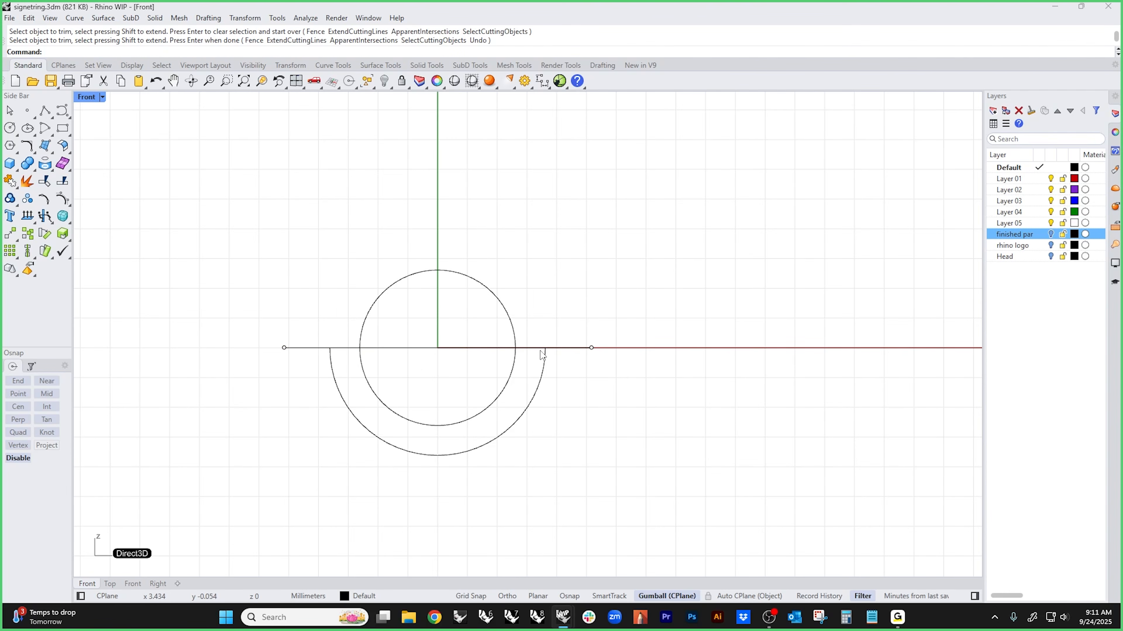
pyautogui.moveTo(592, 316); pyautogui.dragTo(572, 403)
pyautogui.press('Delete')
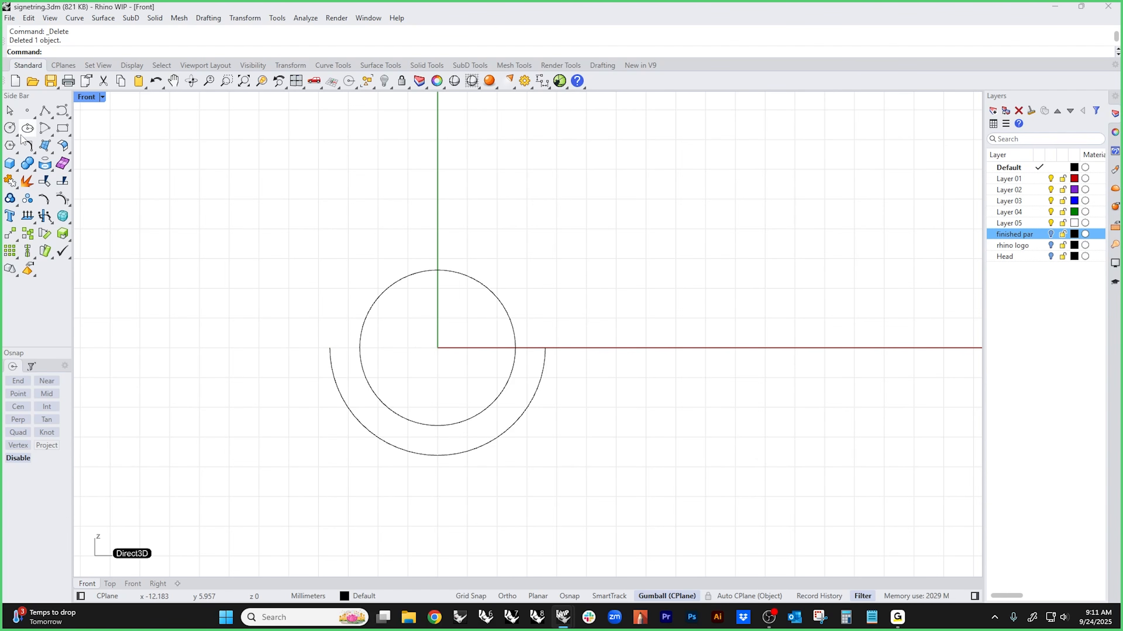
# - Draw an ellipse centred on the inner circle's top point, its horizontal half-axis of about 3.618 mm aligned with the outer arc's end
pyautogui.click(28, 128)
pyautogui.click(438, 270)
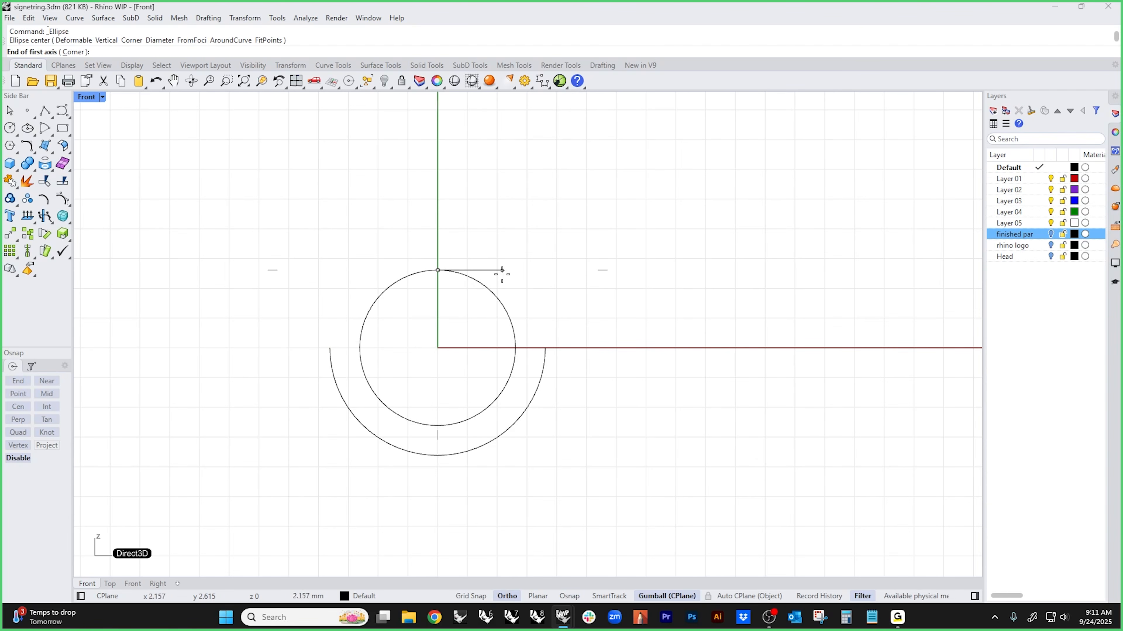
pyautogui.press('alt')
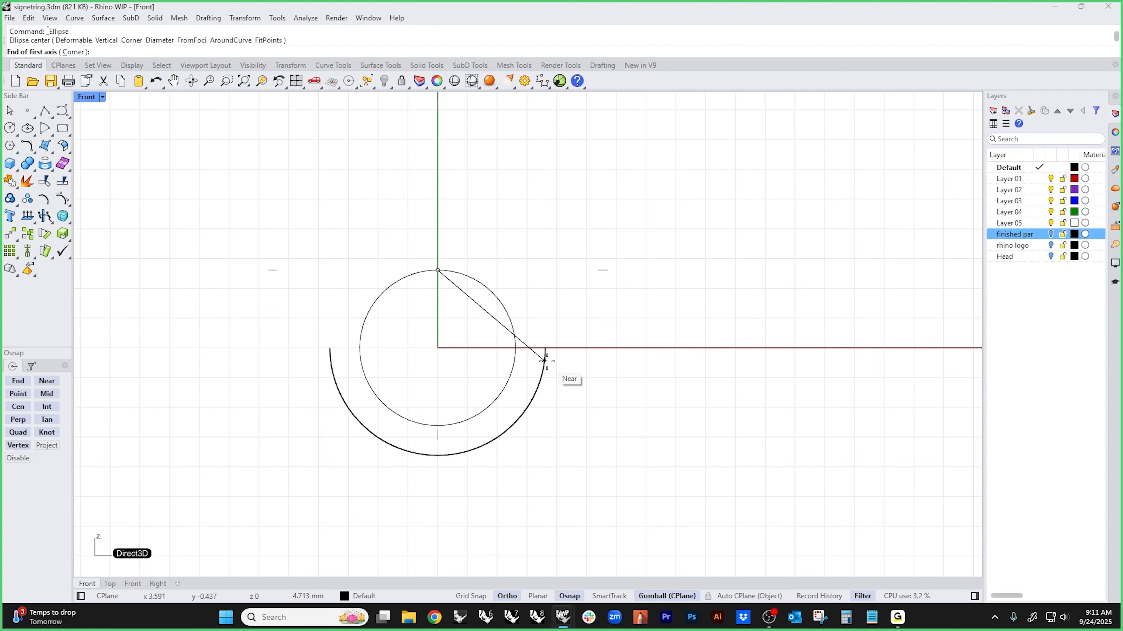
pyautogui.click(610, 596)
pyautogui.press('alt')
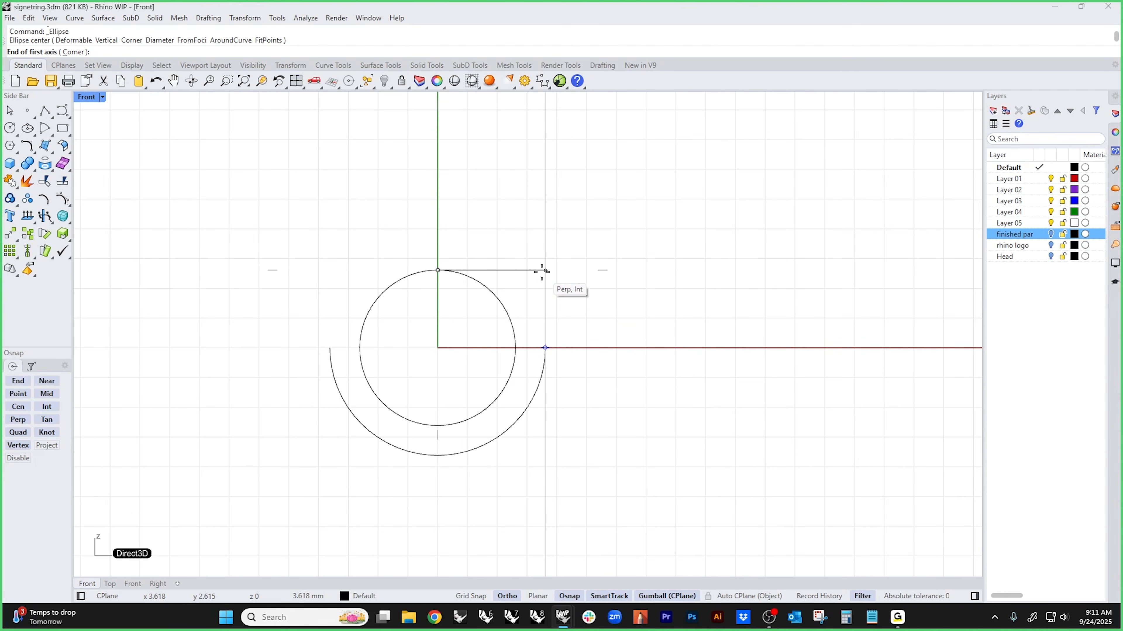
pyautogui.click(545, 270)
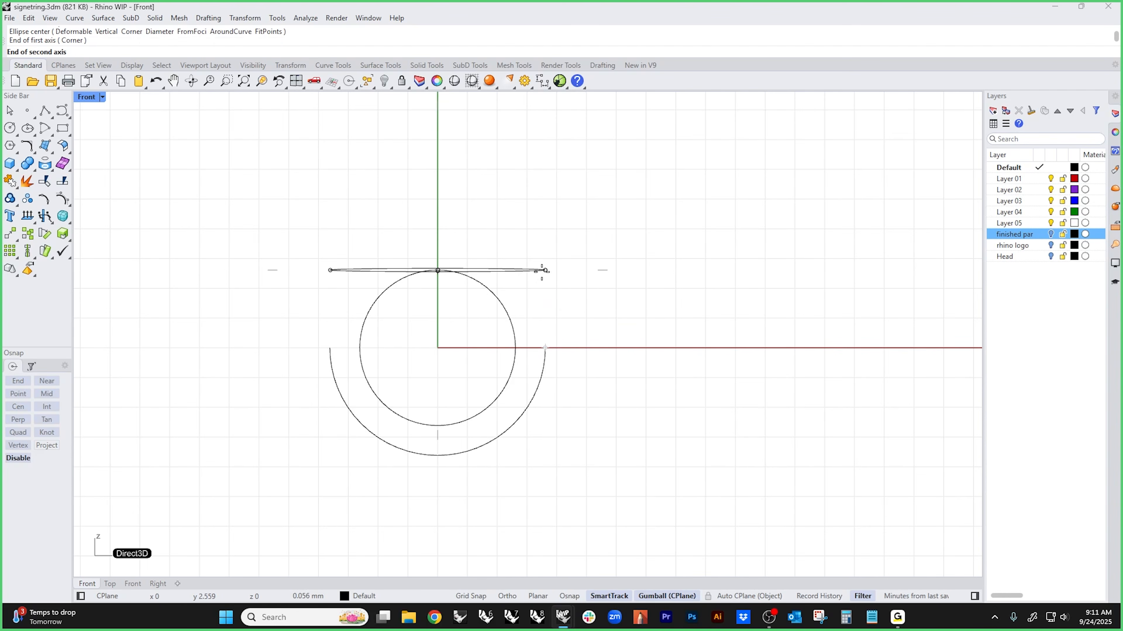
pyautogui.click(541, 226)
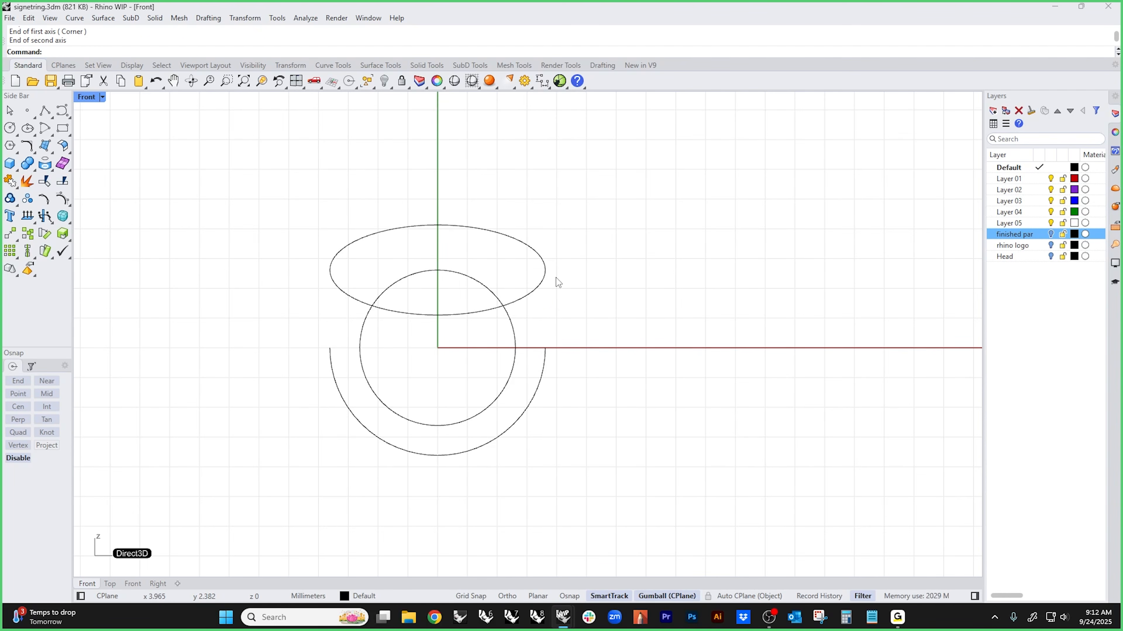
# - Rotate the ellipse 90 degrees to lie flat and raise it to about 3.8 mm above the origin
pyautogui.hotkey('ctrl', 'F4')
pyautogui.scroll(6, 596, 310)
pyautogui.moveTo(453, 324); pyautogui.dragTo(375, 340, button='right')
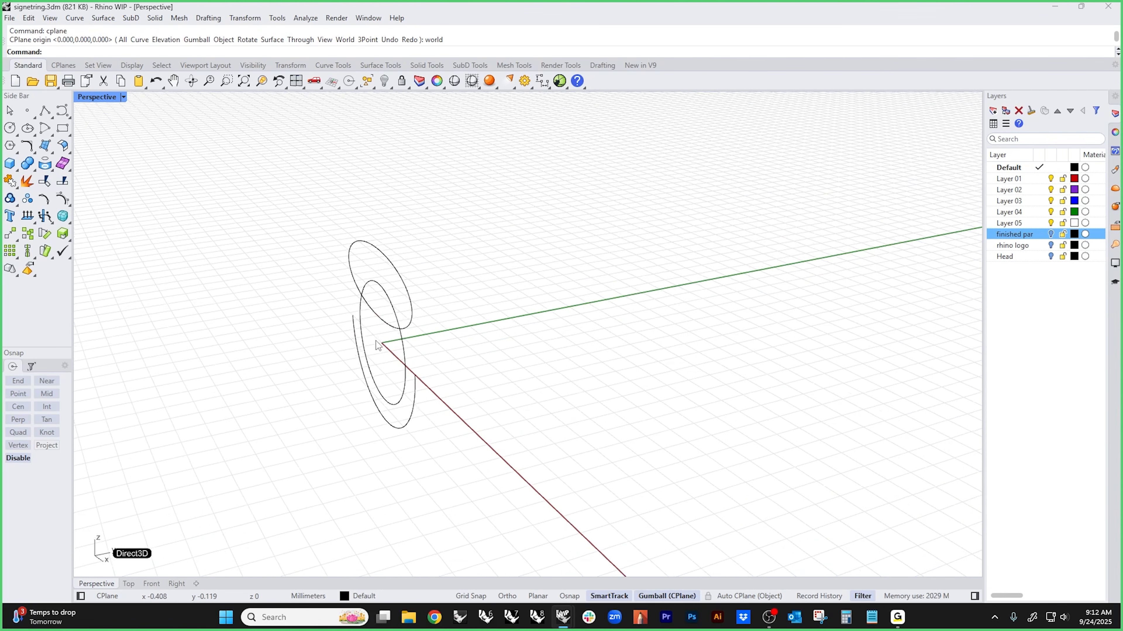
pyautogui.click(420, 305)
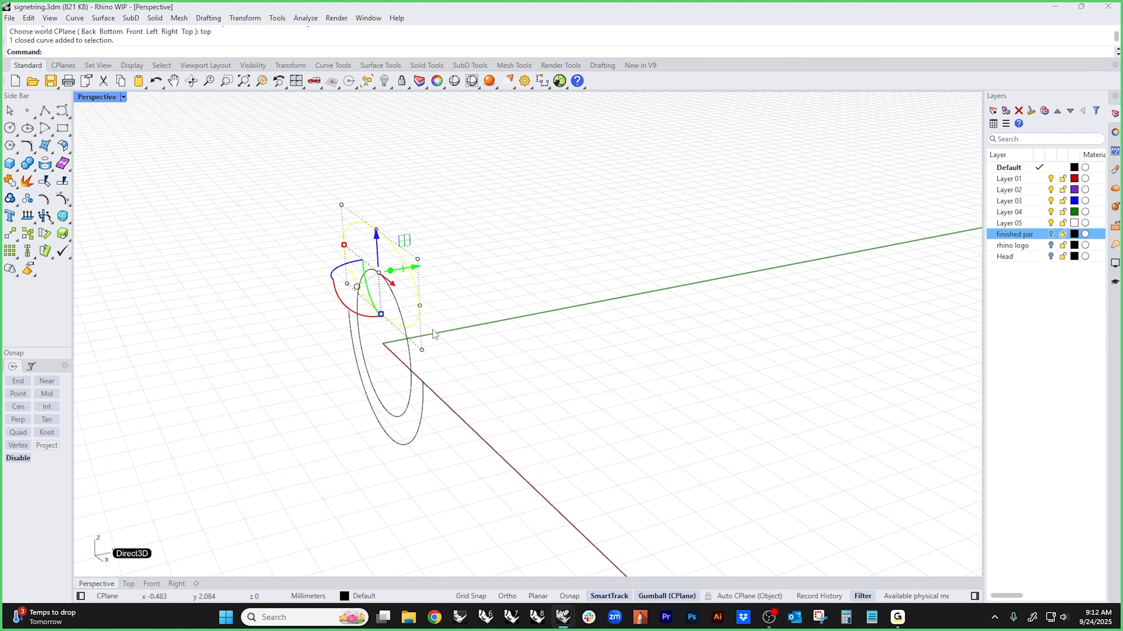
pyautogui.click(338, 301)
pyautogui.write('90')
pyautogui.press('Return')
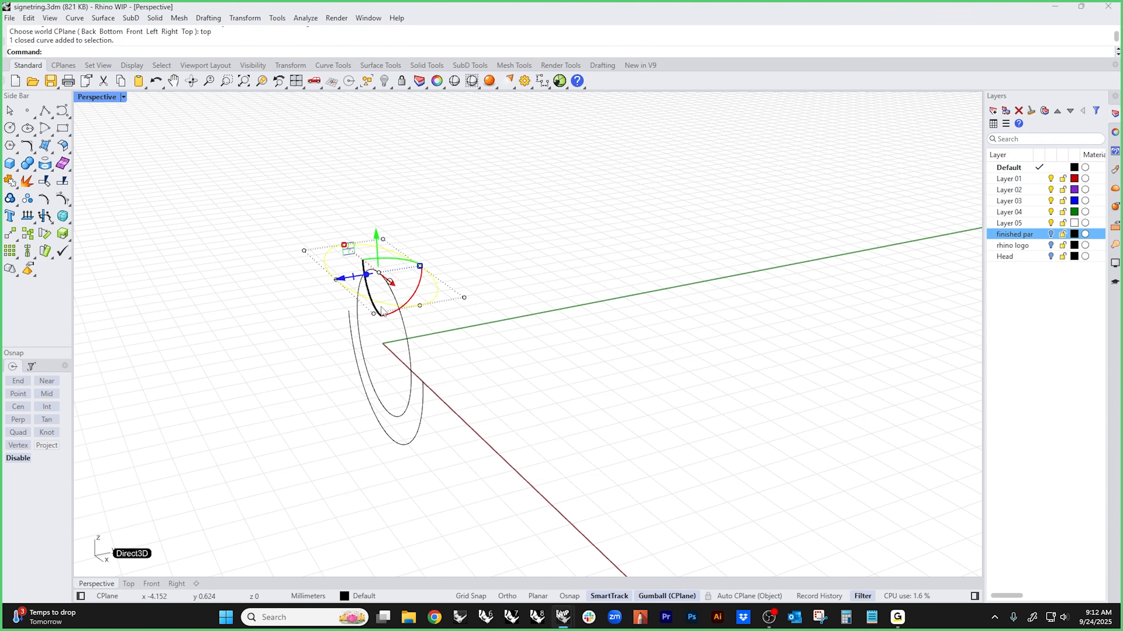
pyautogui.moveTo(381, 307); pyautogui.dragTo(379, 270)
pyautogui.click(254, 361)
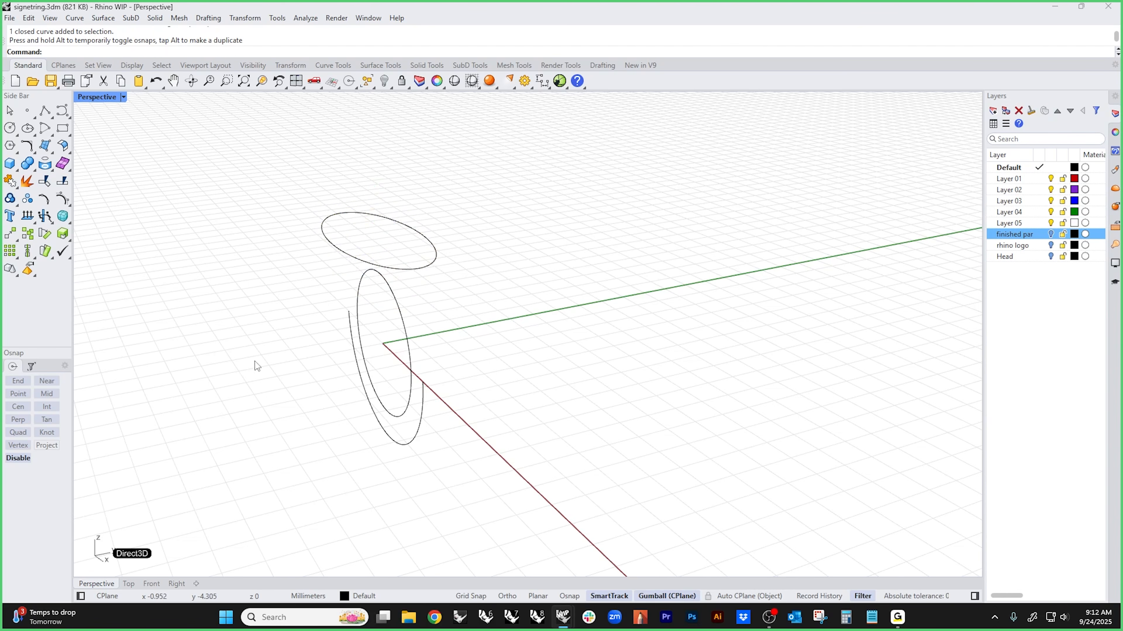
pyautogui.moveTo(254, 361); pyautogui.dragTo(431, 345, button='right')
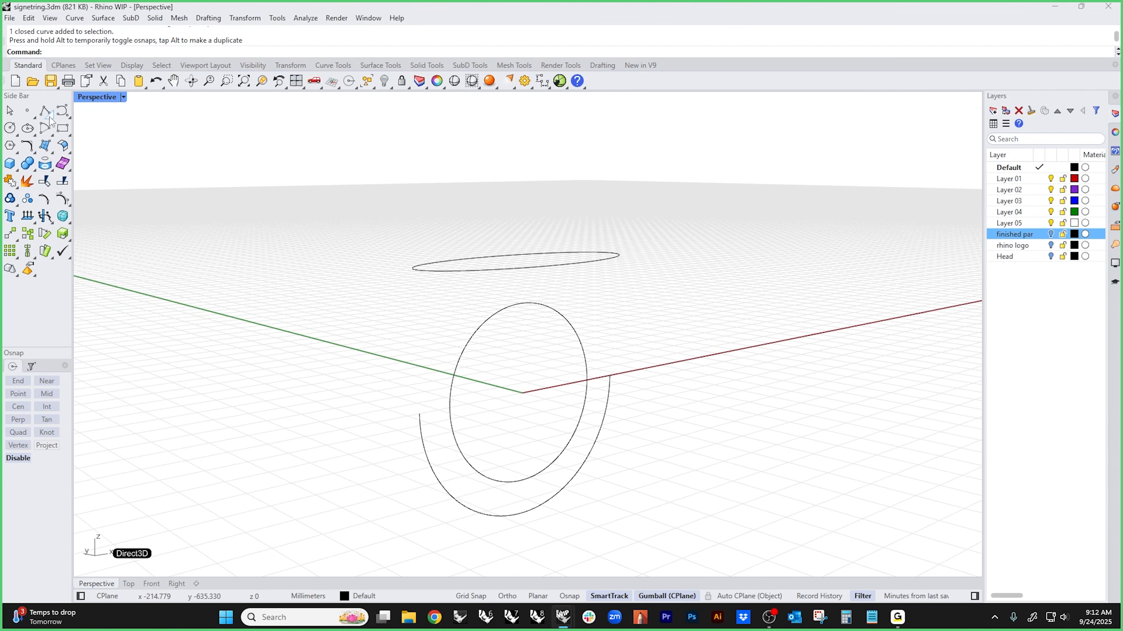
pyautogui.click(42, 111)
pyautogui.scroll(3, 414, 265)
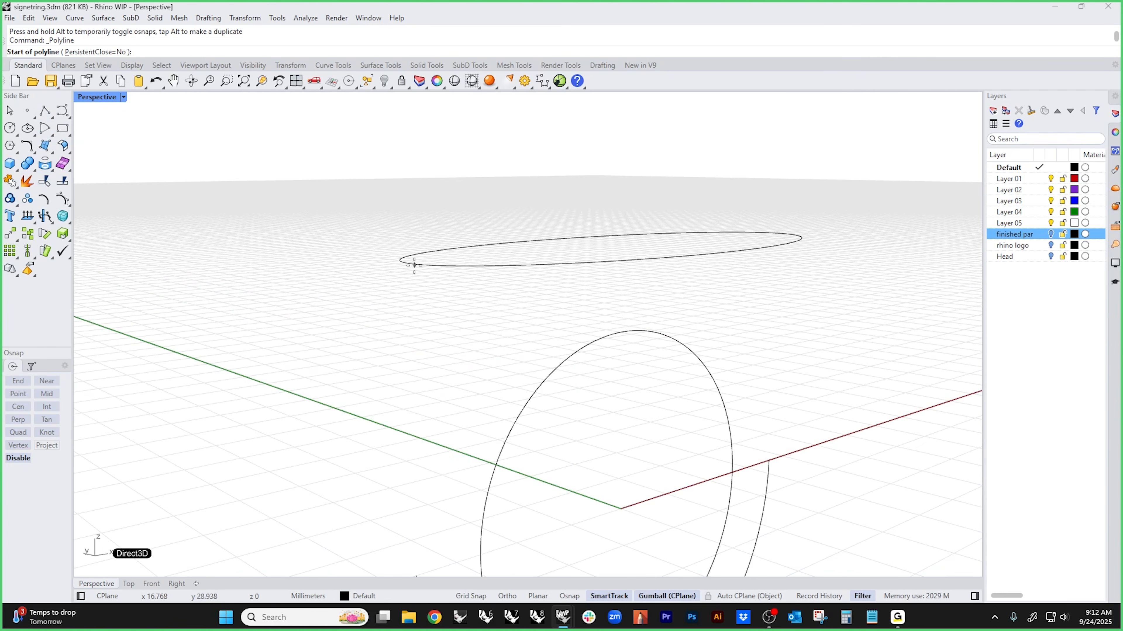
pyautogui.keyDown('alt'); pyautogui.click(400, 262); pyautogui.keyUp('alt')
pyautogui.hotkey('ctrl', 'F2')
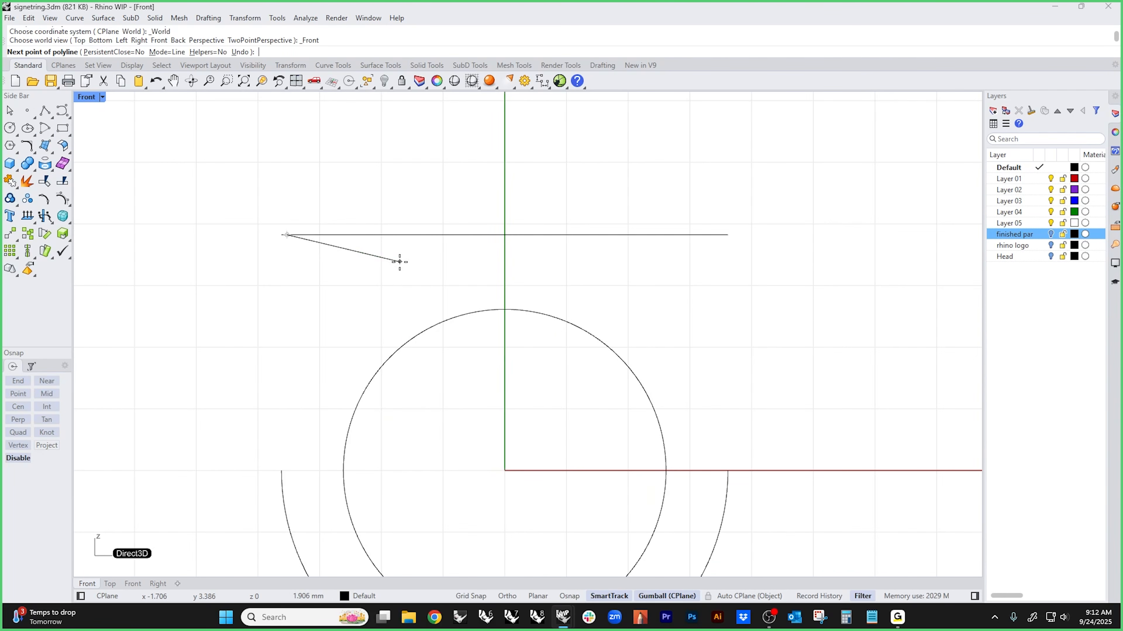
pyautogui.click(287, 170)
pyautogui.press('Return')
pyautogui.press('Return')
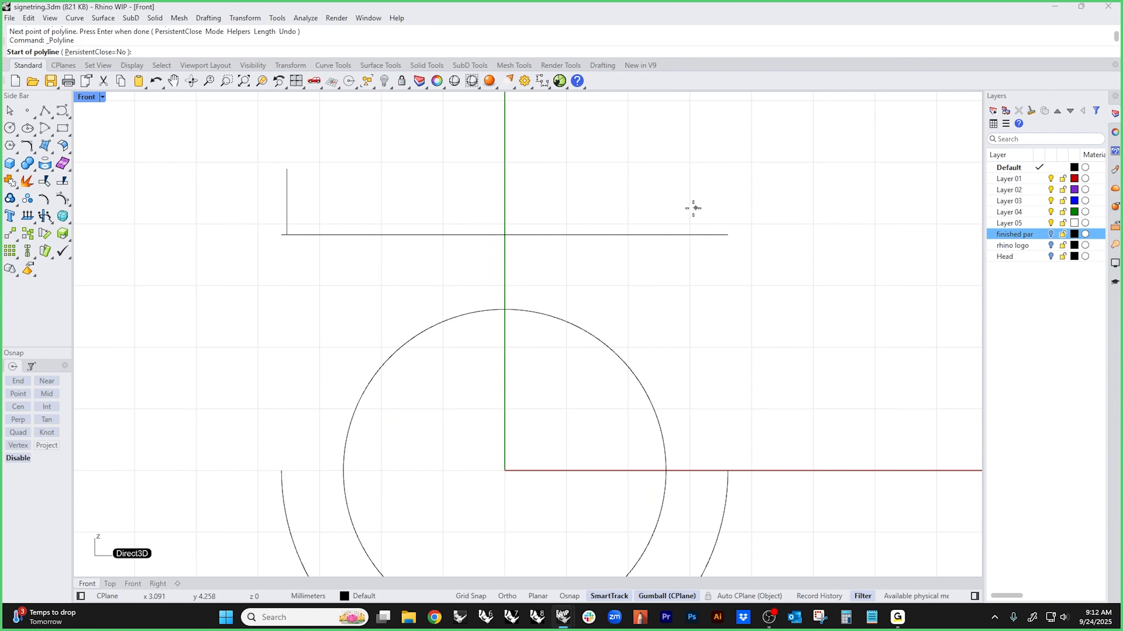
pyautogui.press('Escape')
pyautogui.moveTo(343, 181); pyautogui.dragTo(184, 191)
pyautogui.press('Delete')
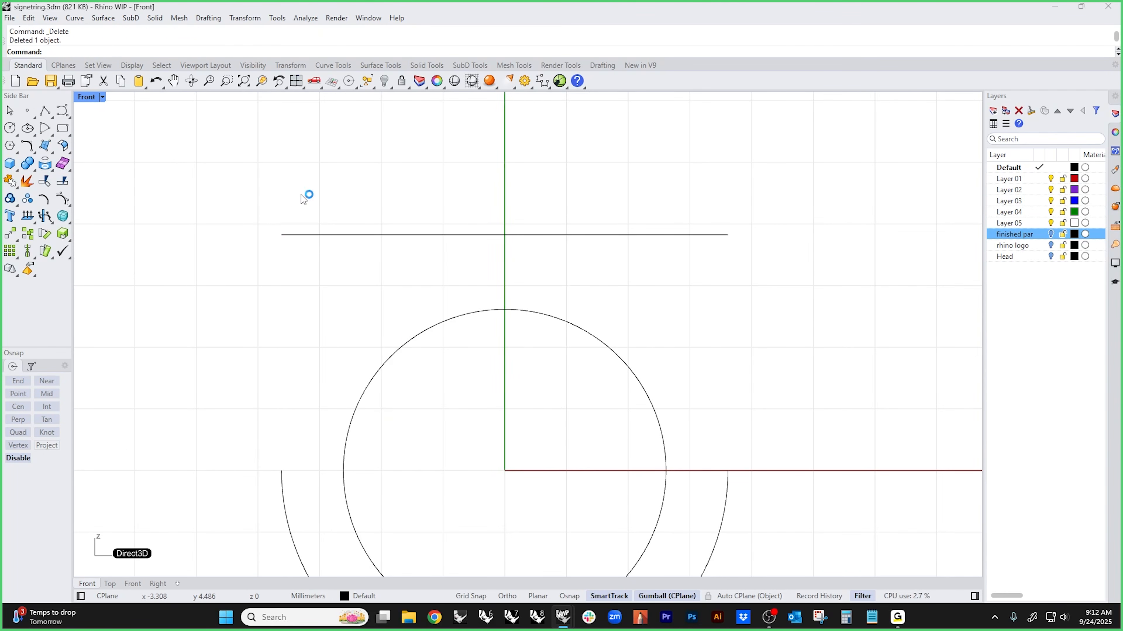
# - In the Front view, draw a short vertical line upward from each end of the ellipse's long axis
pyautogui.press('Return')
pyautogui.keyDown('alt'); pyautogui.click(281, 235); pyautogui.keyUp('alt')
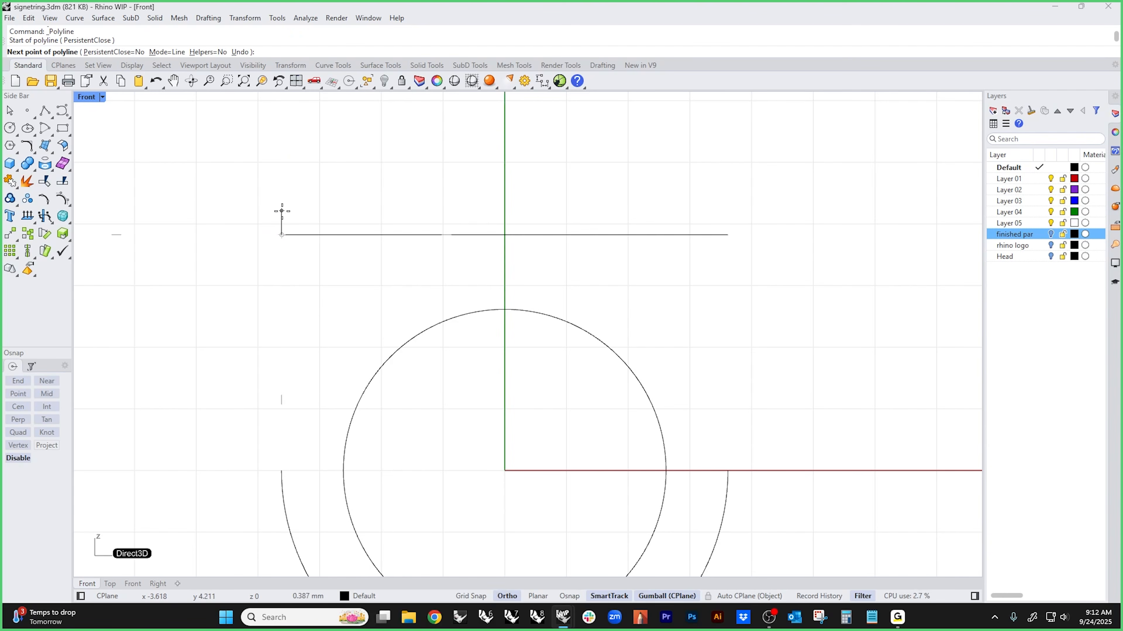
pyautogui.click(286, 182)
pyautogui.press('Return')
pyautogui.press('Return')
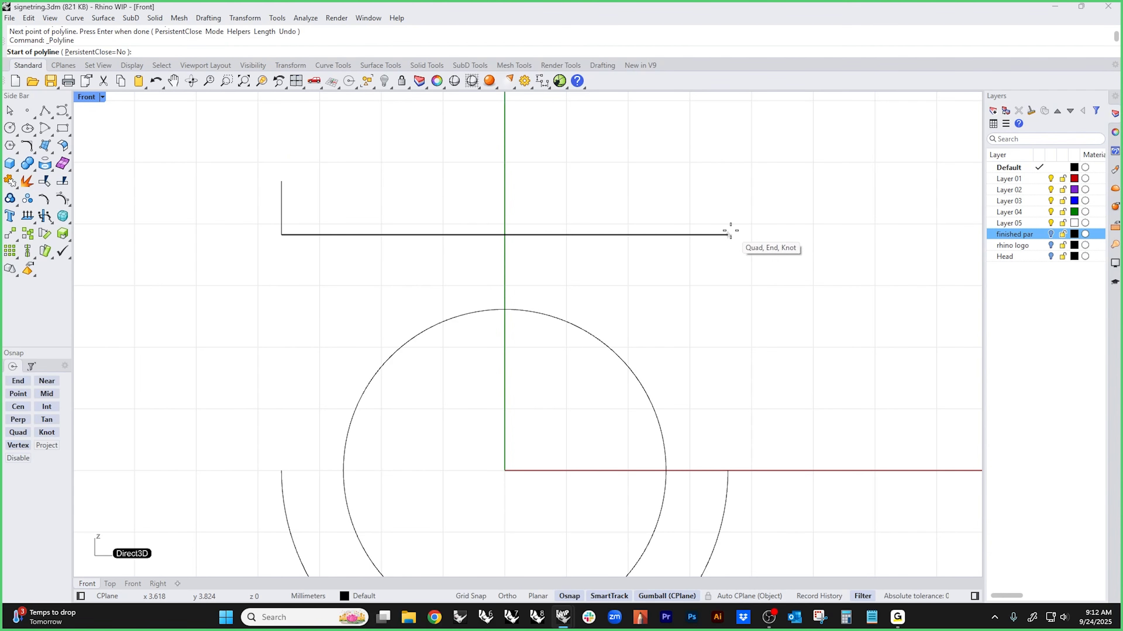
pyautogui.click(727, 233)
pyautogui.keyDown('shift'); pyautogui.click(728, 182); pyautogui.keyUp('shift')
pyautogui.press('Return')
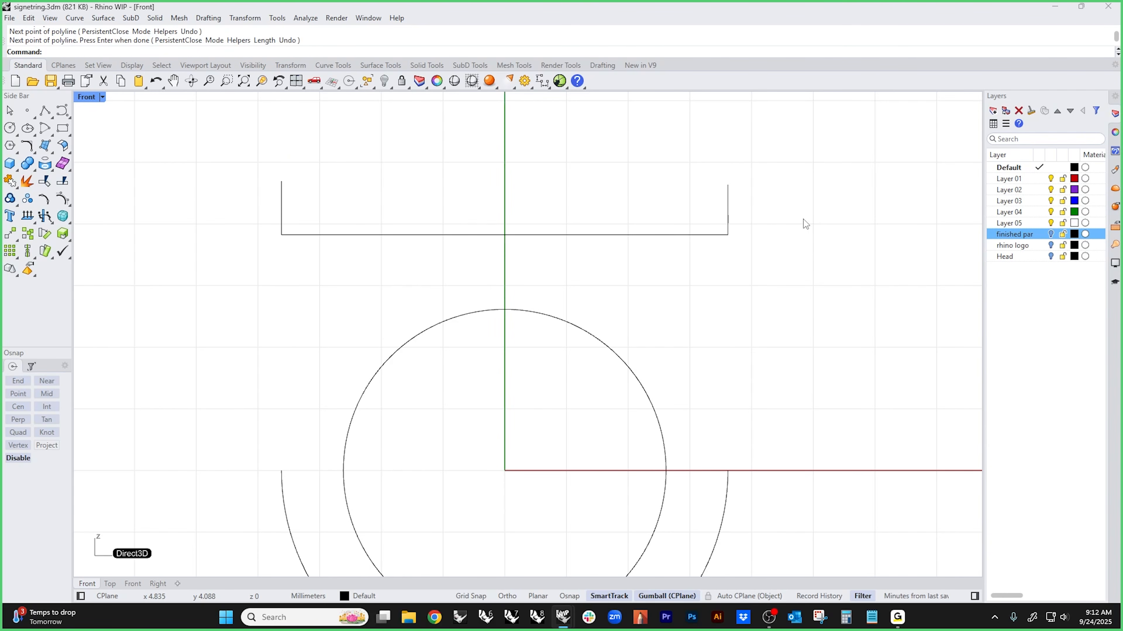
# - Blend the outer arc's left end to the left vertical line with Curvature continuity at both ends
pyautogui.hotkey('ctrl', 'F4')
pyautogui.moveTo(664, 321); pyautogui.dragTo(533, 372, button='right')
pyautogui.middleClick(314, 321)
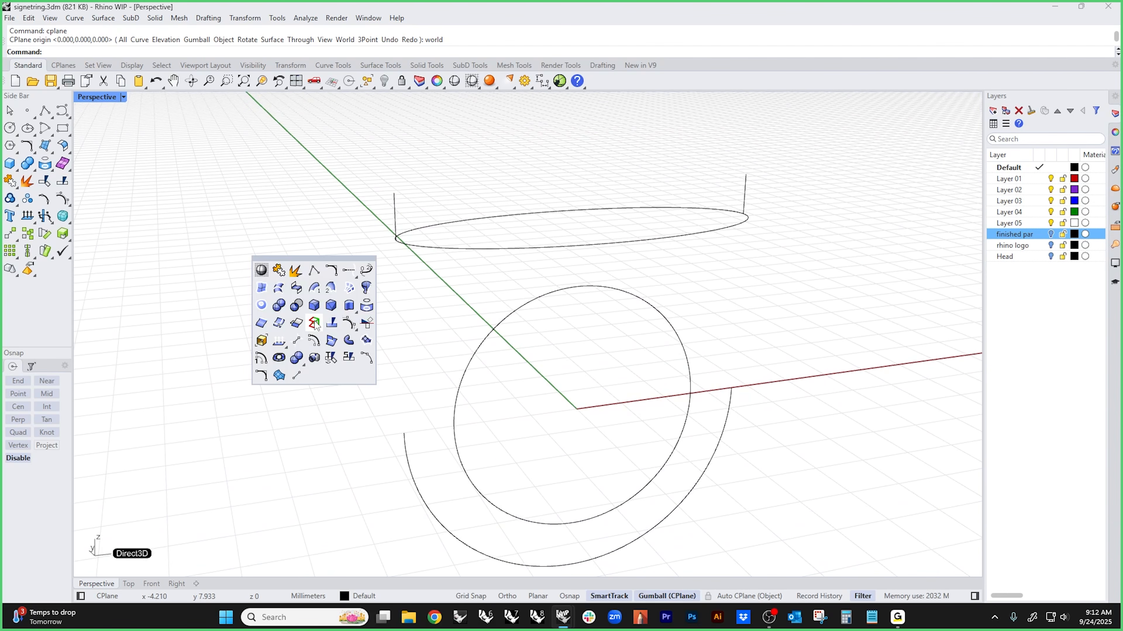
pyautogui.click(366, 270)
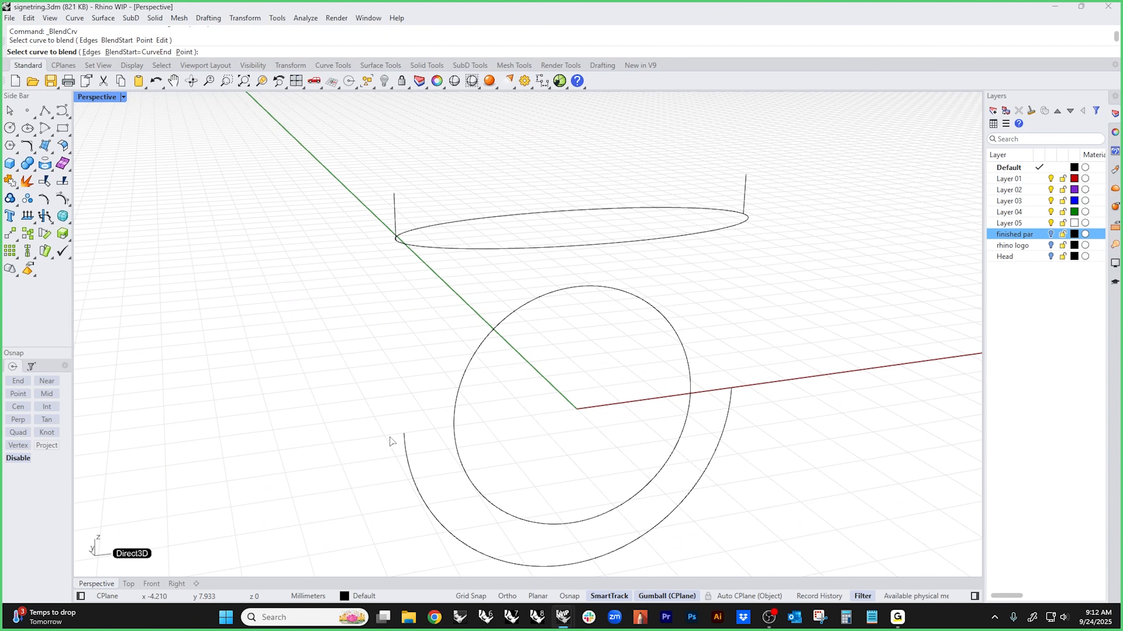
pyautogui.click(404, 448)
pyautogui.moveTo(323, 382); pyautogui.dragTo(418, 290, button='right')
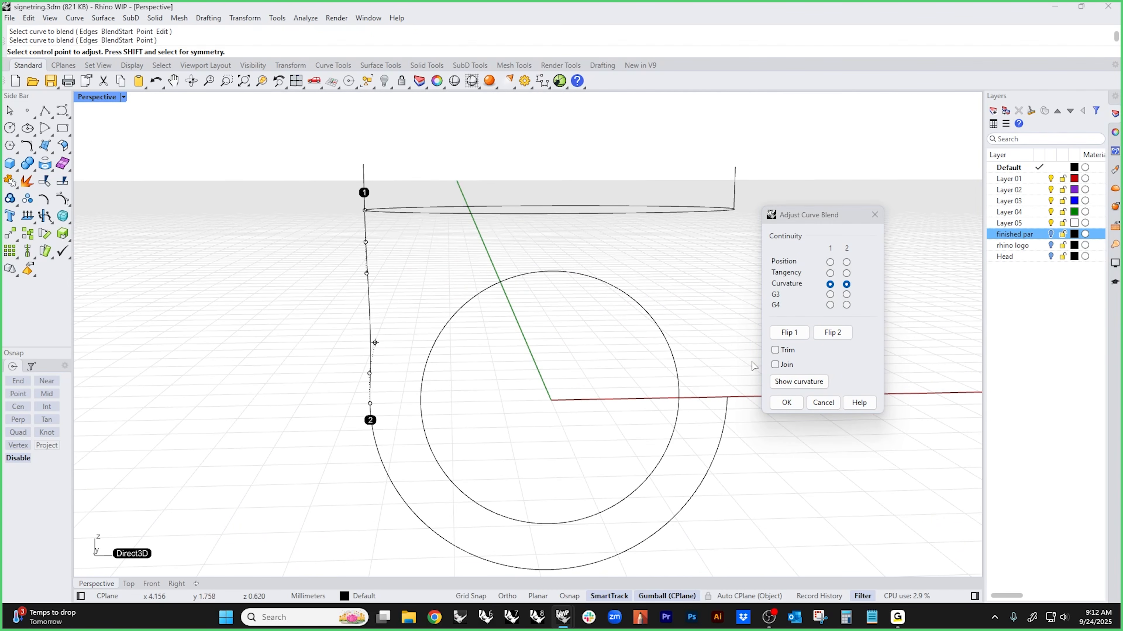
pyautogui.click(785, 403)
# - Blend the outer arc's right end to the right vertical line with Curvature continuity at both ends
pyautogui.rightClick(797, 318)
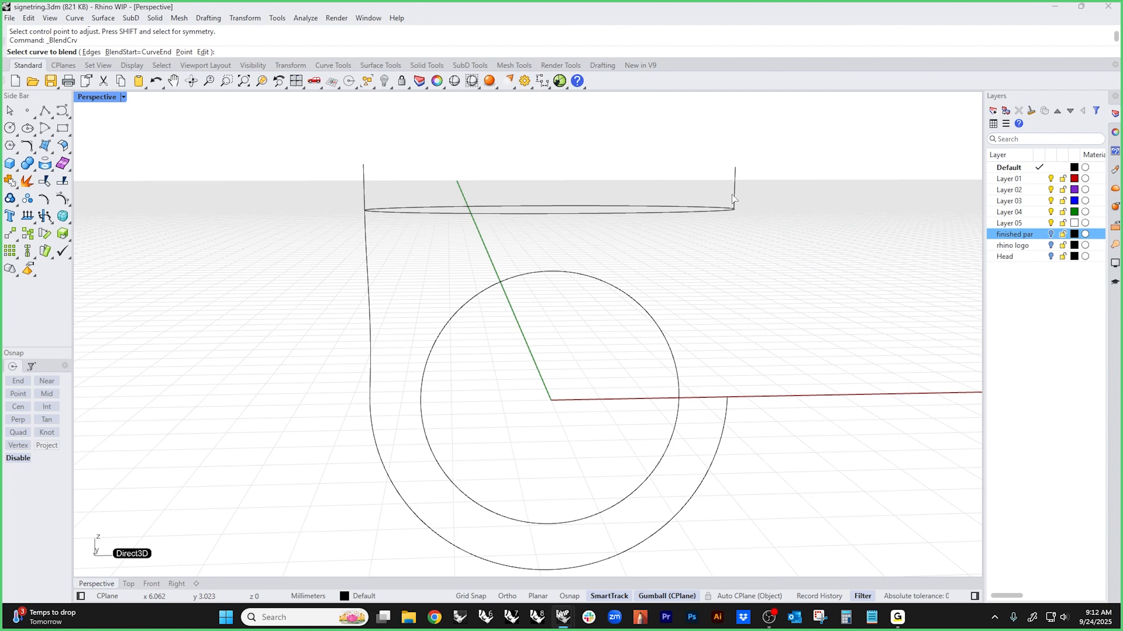
pyautogui.click(729, 405)
pyautogui.click(734, 190)
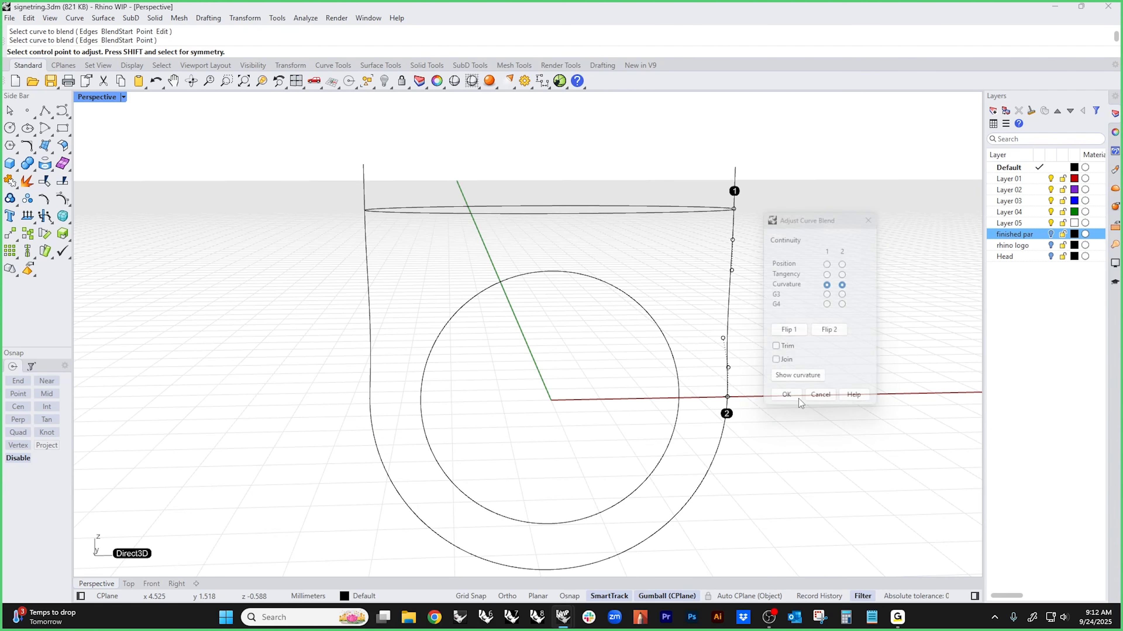
pyautogui.click(781, 399)
pyautogui.moveTo(699, 426); pyautogui.dragTo(649, 415, button='right')
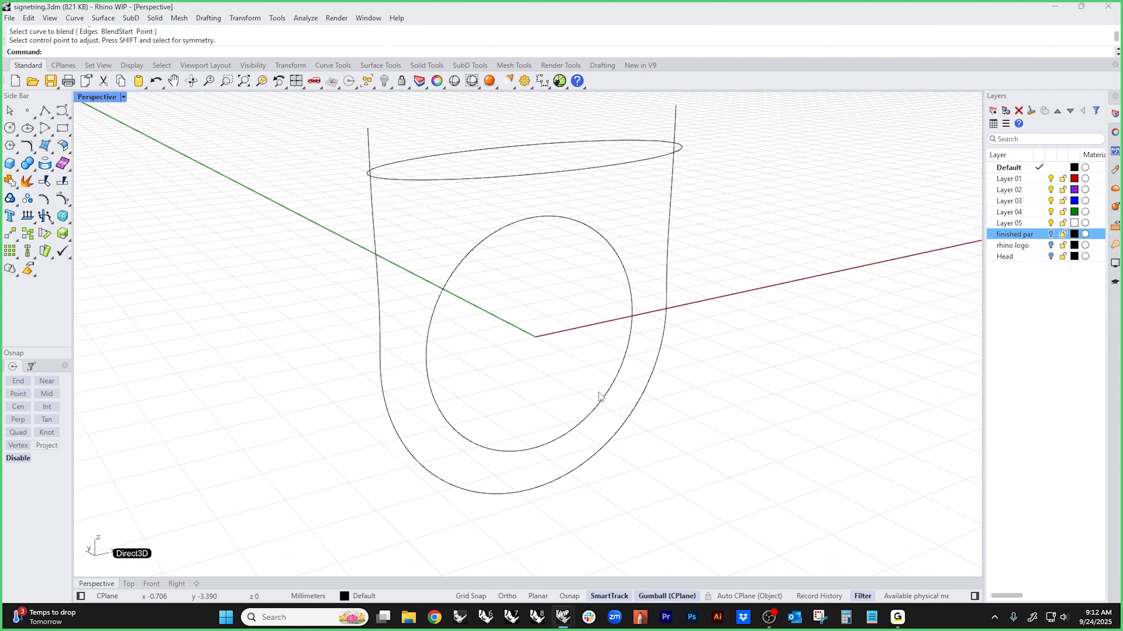
pyautogui.click(378, 271)
pyautogui.keyDown('shift'); pyautogui.click(668, 245); pyautogui.keyUp('shift')
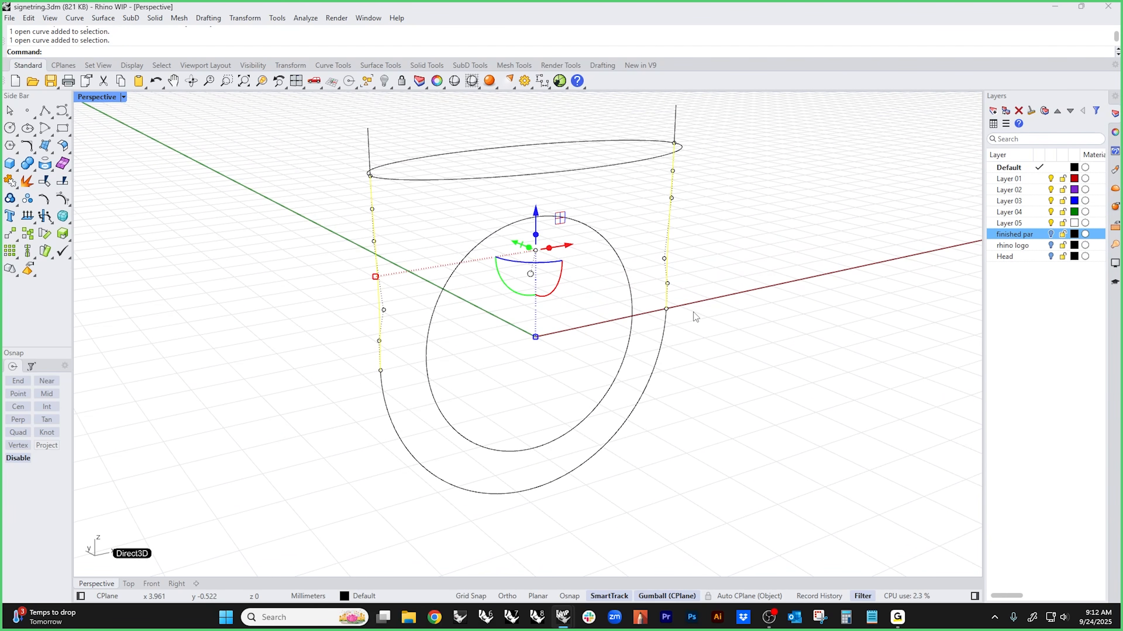
pyautogui.click(279, 357)
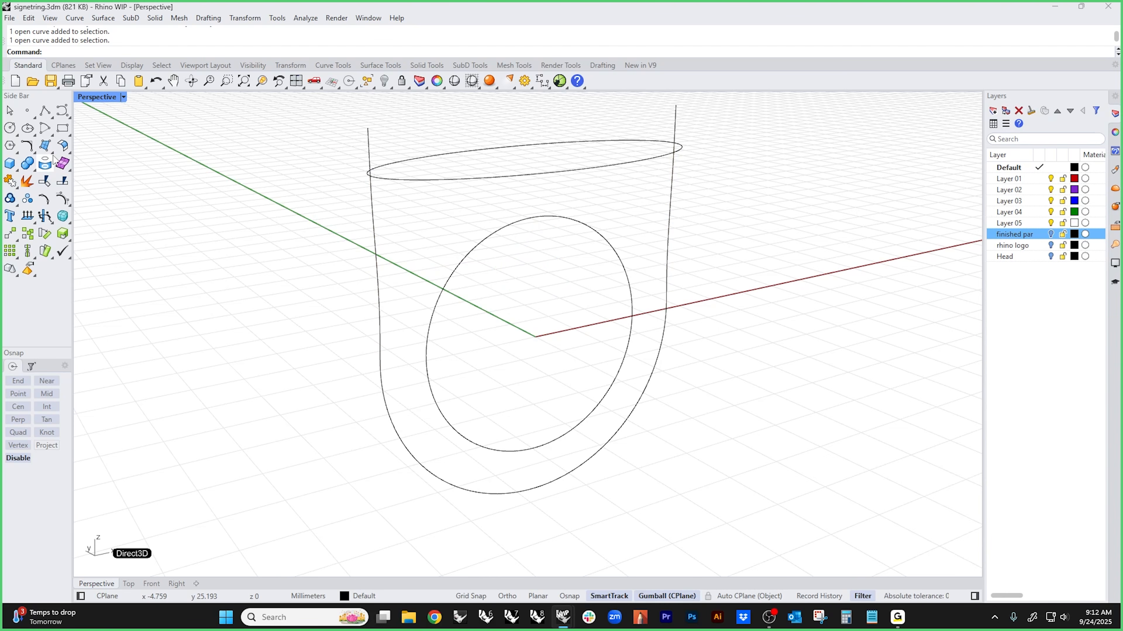
# - Draw a rounded rectangle centred on the origin (0), its length snapped to the outer arc's end and its width about 1.2 mm
pyautogui.click(71, 135)
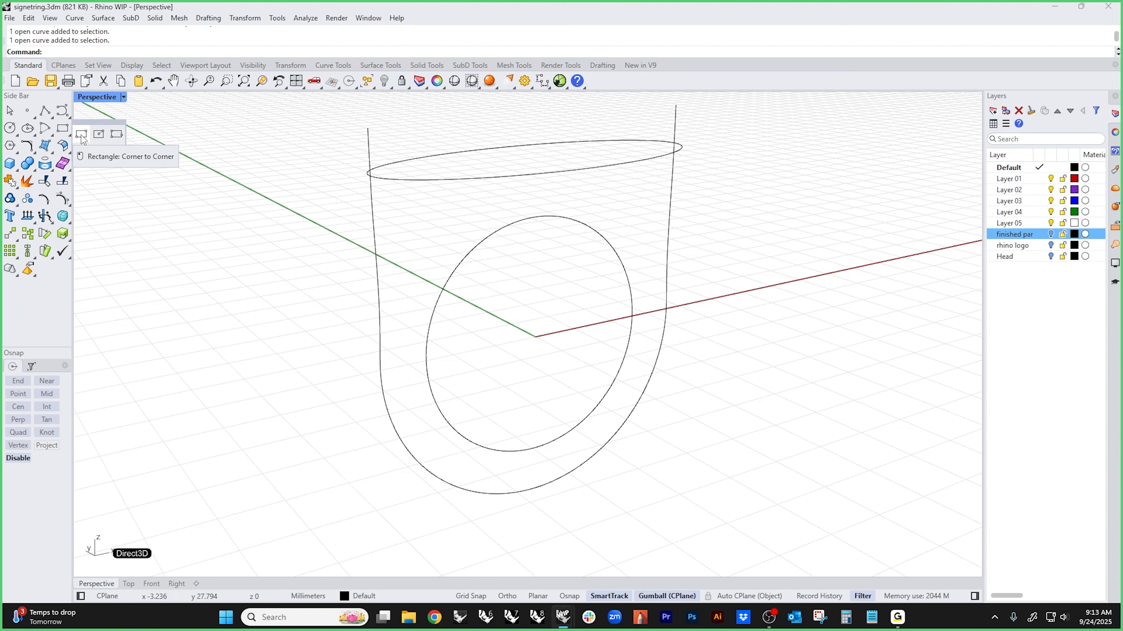
pyautogui.click(99, 134)
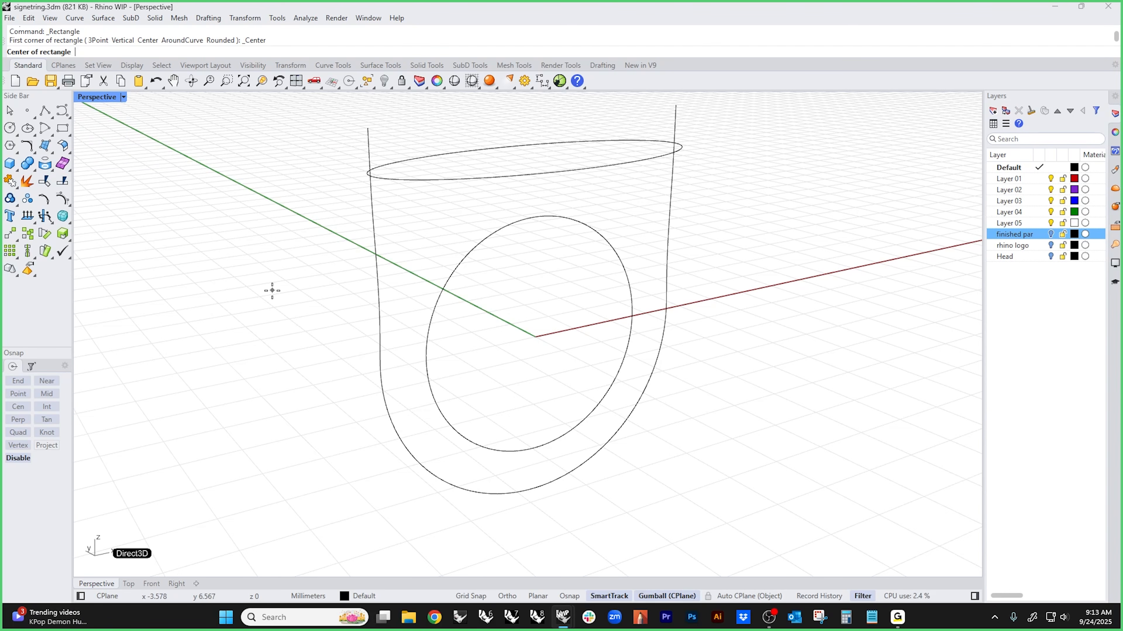
pyautogui.write('0')
pyautogui.press('Return')
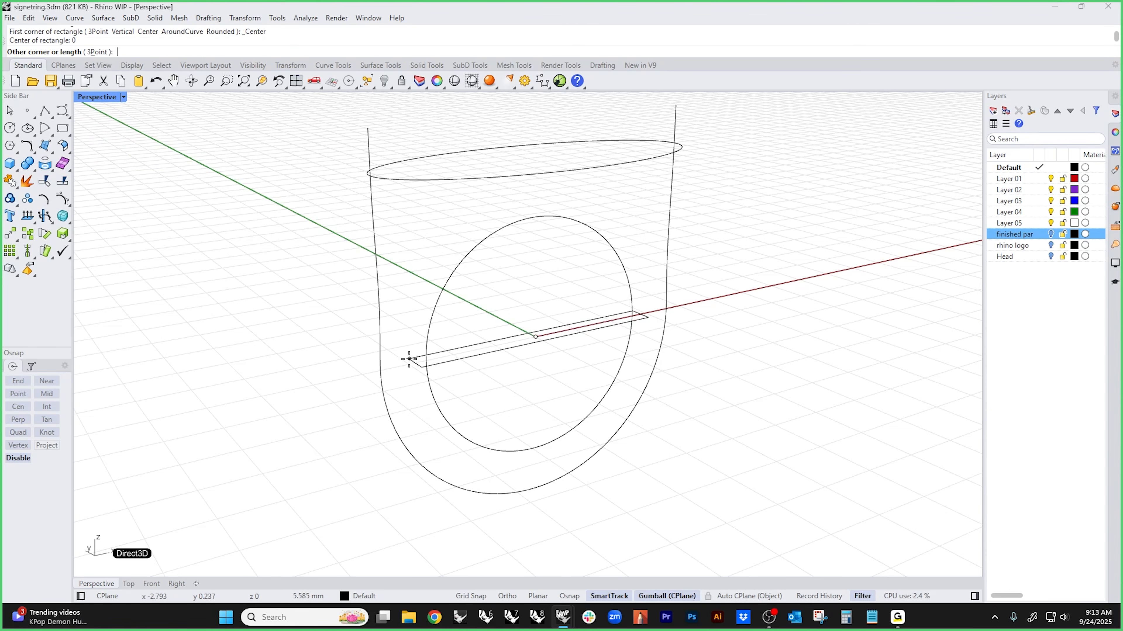
pyautogui.press('alt')
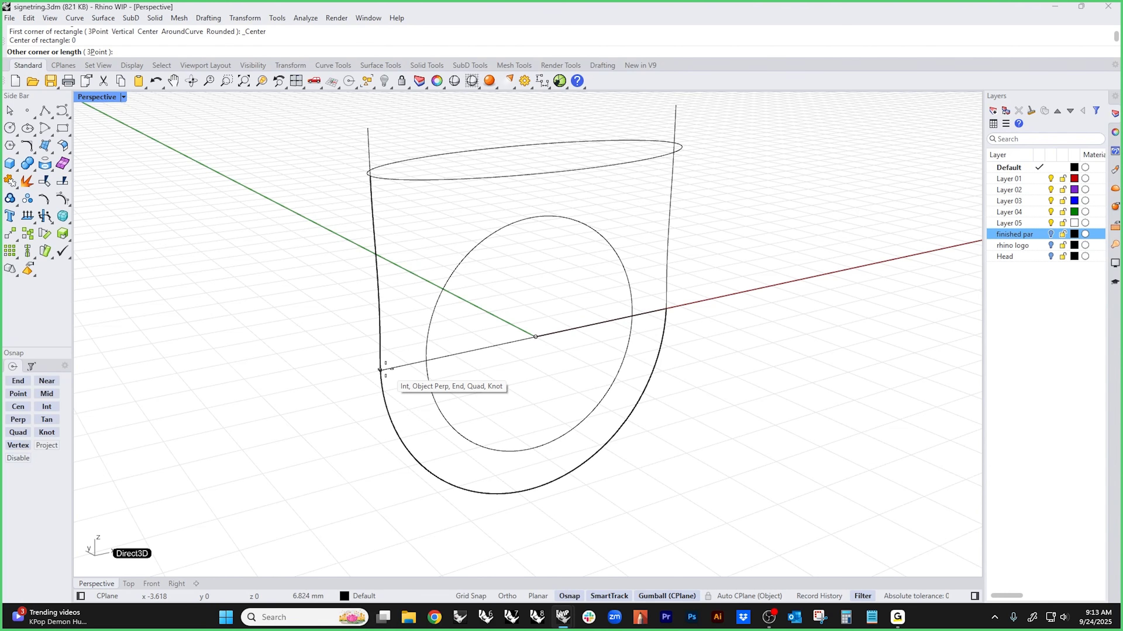
pyautogui.click(380, 370)
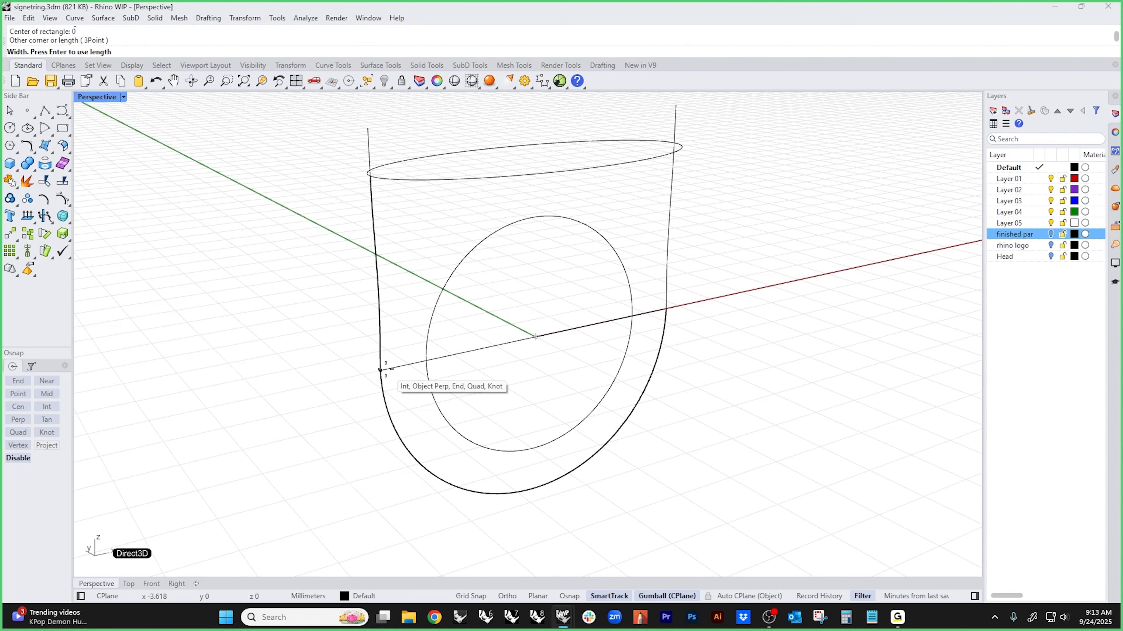
pyautogui.press('alt')
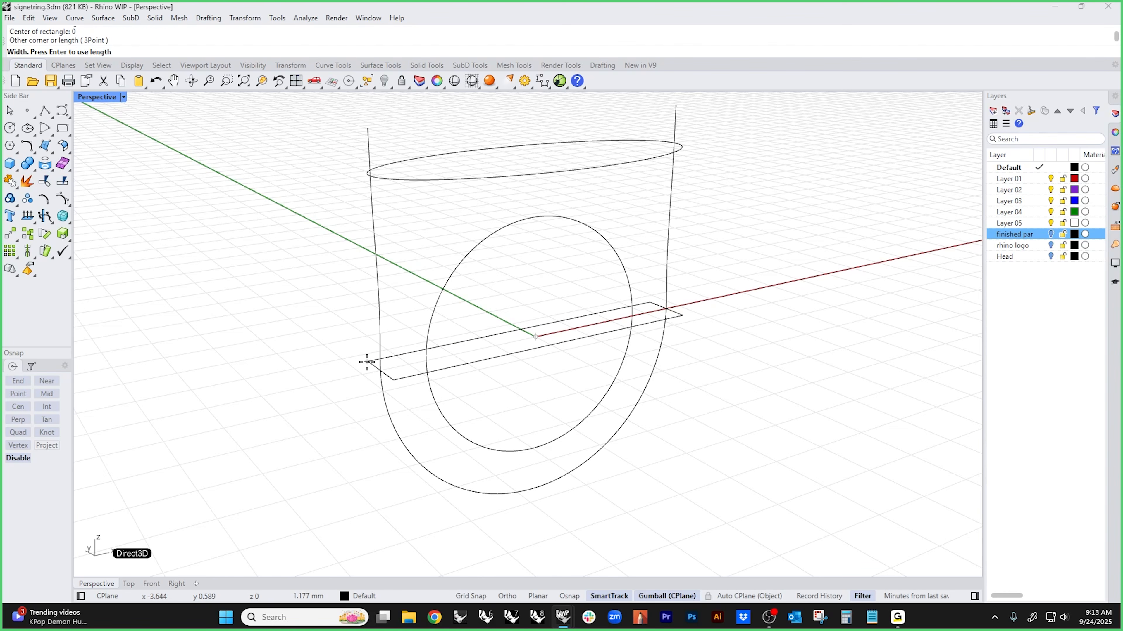
pyautogui.click(364, 360)
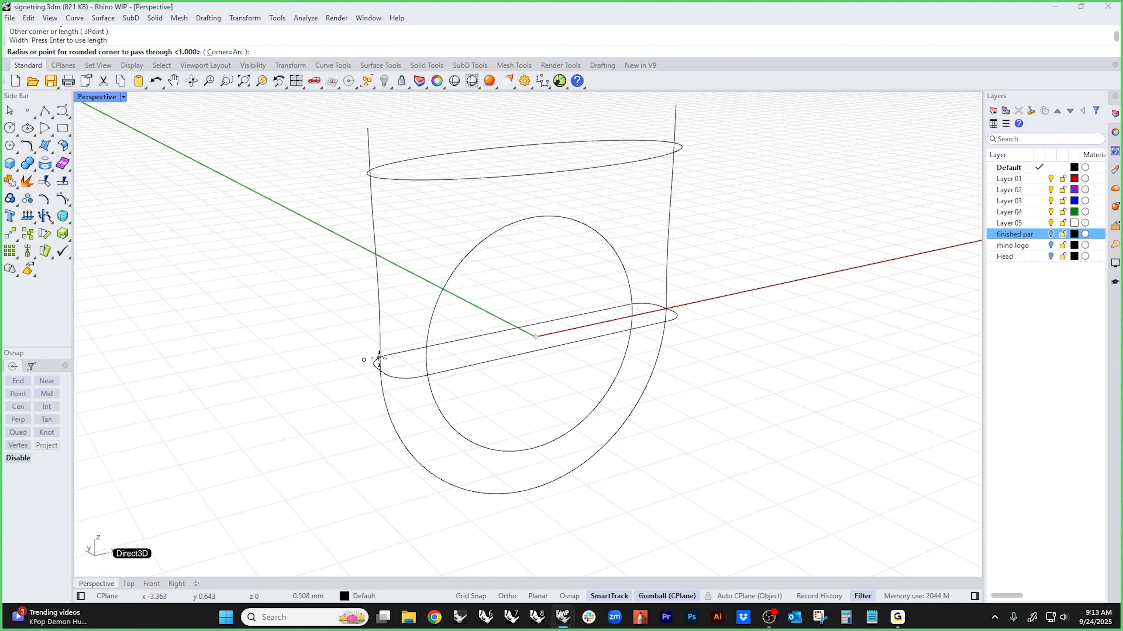
pyautogui.press('Return')
# - Explode the rounded rectangle into separate segments
pyautogui.moveTo(664, 359); pyautogui.dragTo(615, 424, button='right')
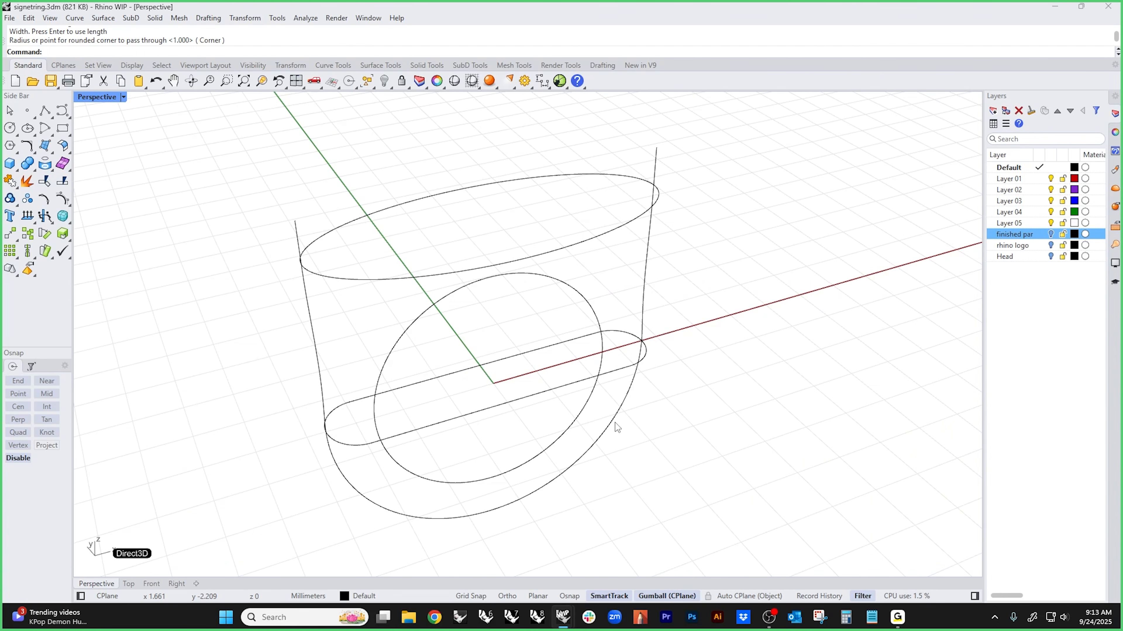
pyautogui.click(459, 412)
pyautogui.middleClick(617, 466)
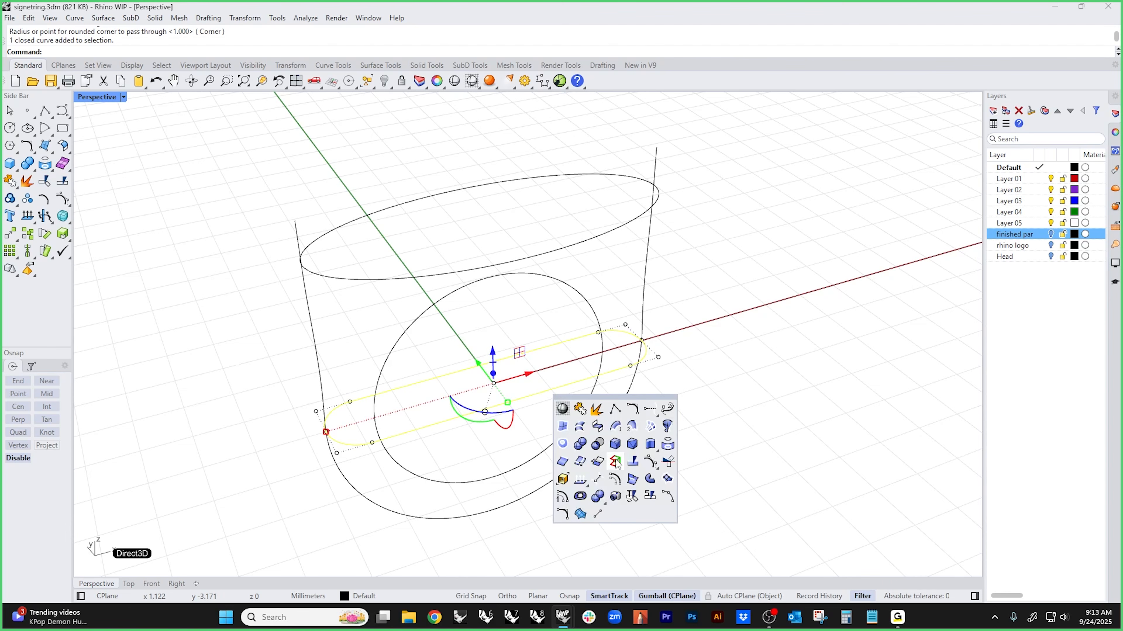
pyautogui.click(595, 409)
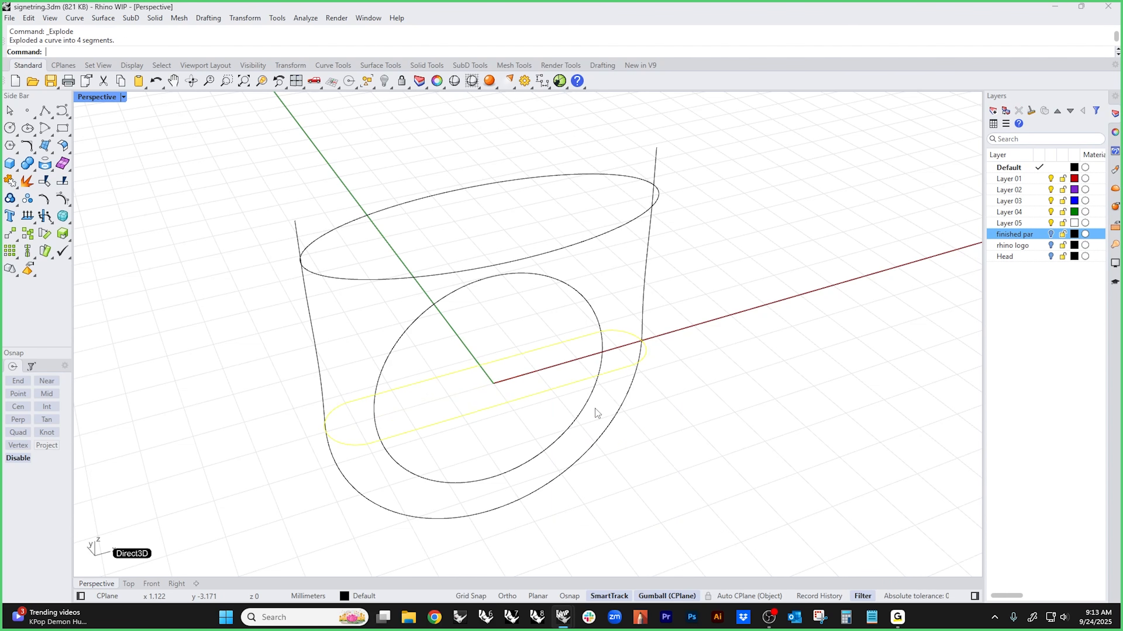
# - Examine the individual segments of the exploded rounded rectangle and compare them with the single-curve face ellipse
pyautogui.click(425, 428)
pyautogui.click(413, 384)
pyautogui.click(333, 409)
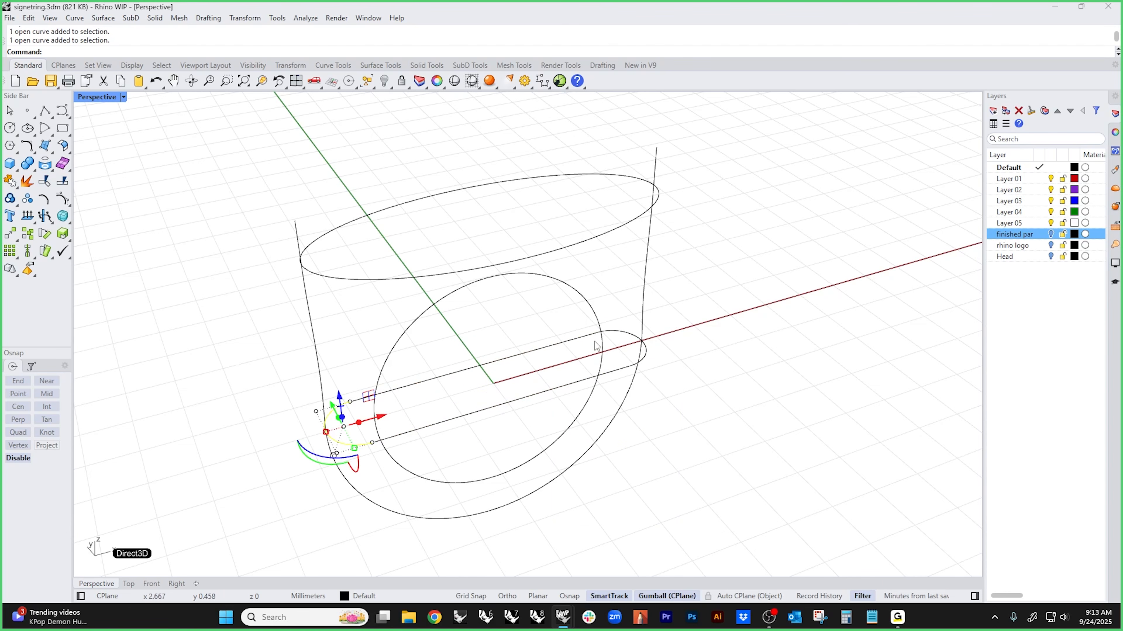
pyautogui.click(645, 345)
pyautogui.click(757, 359)
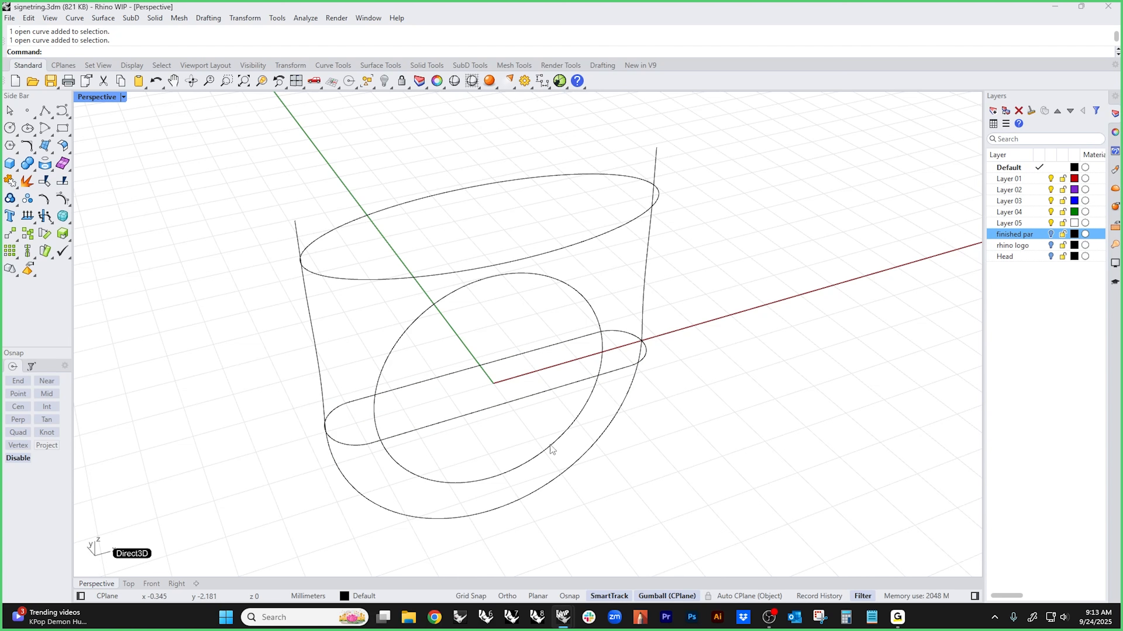
pyautogui.click(559, 391)
pyautogui.keyDown('shift'); pyautogui.click(545, 353); pyautogui.keyUp('shift')
pyautogui.click(392, 288)
pyautogui.click(344, 279)
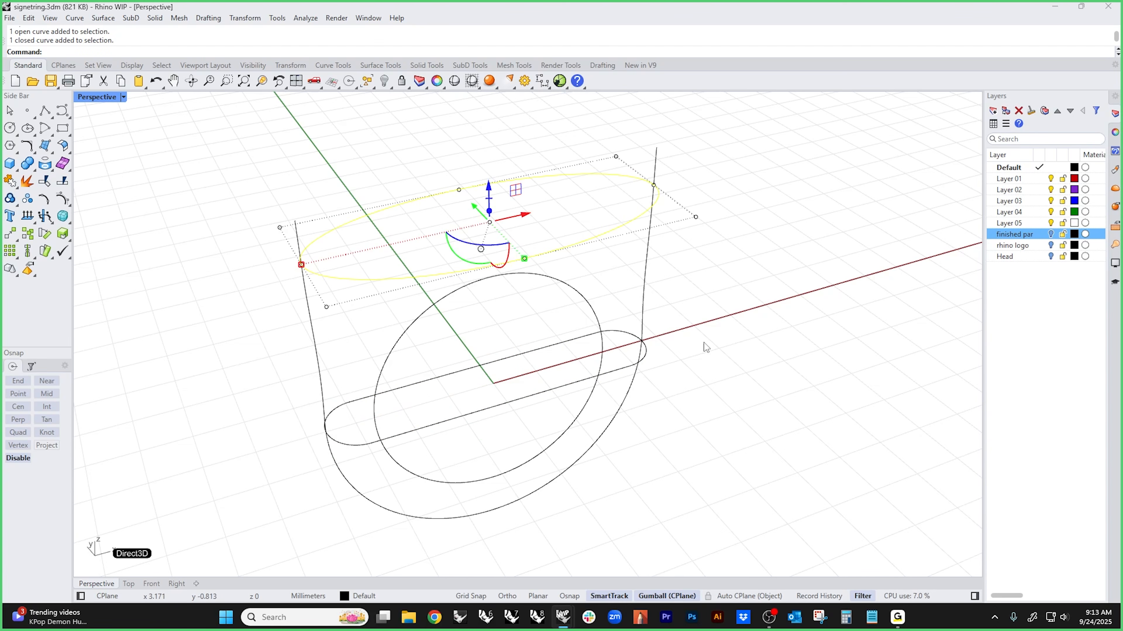
pyautogui.click(671, 354)
pyautogui.click(392, 278)
pyautogui.click(419, 405)
pyautogui.click(425, 411)
pyautogui.click(425, 430)
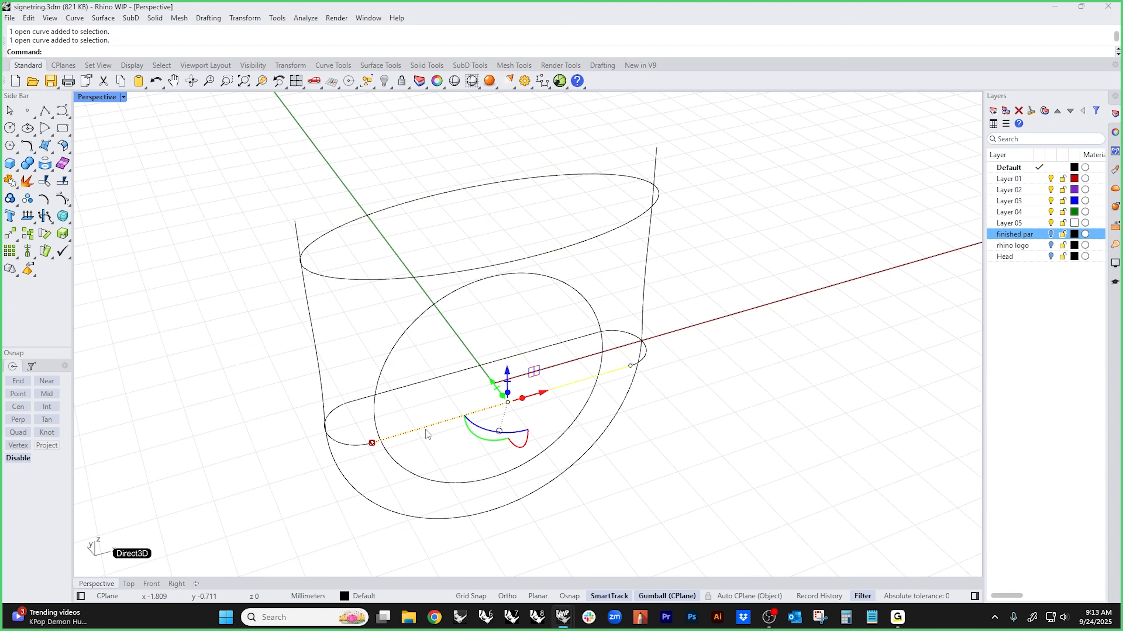
pyautogui.click(347, 446)
pyautogui.click(631, 334)
pyautogui.click(644, 356)
pyautogui.click(724, 367)
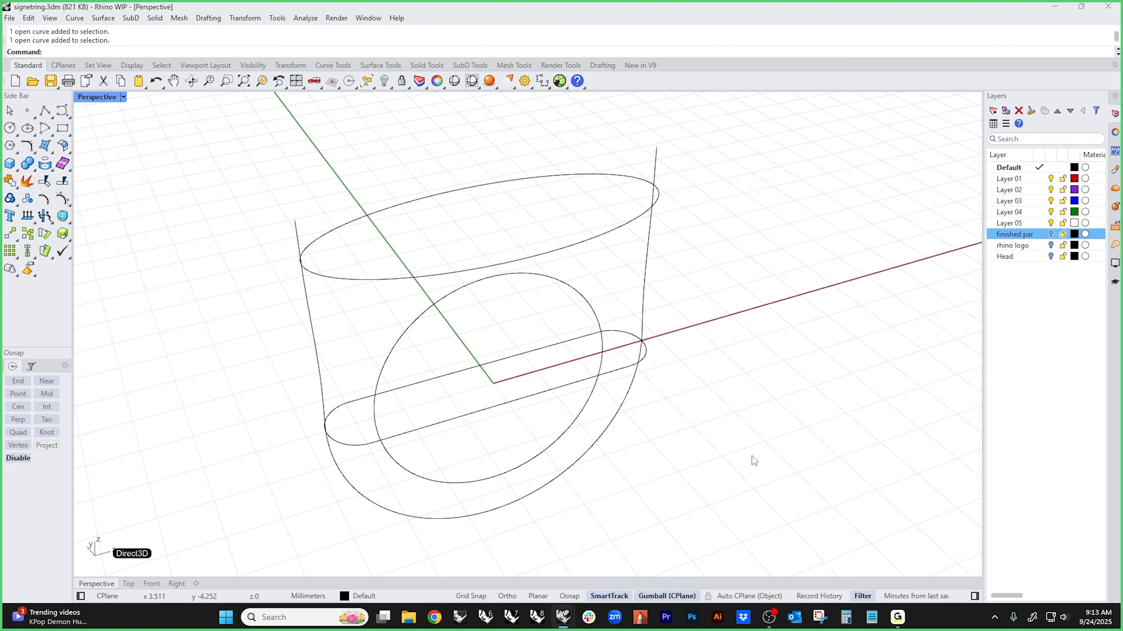
# - Join the exploded segments of the rounded rectangle back into one closed curve
pyautogui.moveTo(752, 456); pyautogui.dragTo(730, 428, button='right')
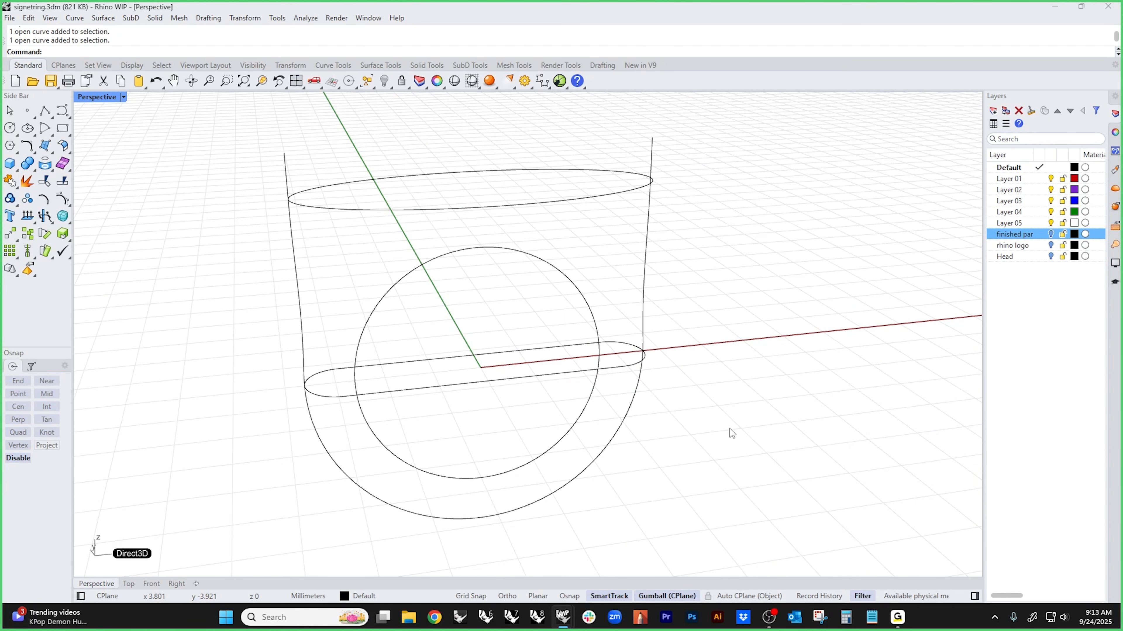
pyautogui.moveTo(729, 428); pyautogui.dragTo(609, 443, button='right')
pyautogui.moveTo(218, 333); pyautogui.dragTo(762, 416)
pyautogui.moveTo(742, 418)
pyautogui.mouseDown(button='right')
pyautogui.moveTo(700, 433)
pyautogui.moveTo(715, 443)
pyautogui.moveTo(702, 445)
pyautogui.moveTo(797, 418)
pyautogui.moveTo(826, 389)
pyautogui.moveTo(794, 388)
pyautogui.moveTo(760, 409)
pyautogui.mouseUp(button='right')
pyautogui.hotkey('ctrl', 'j')
pyautogui.press('Escape')
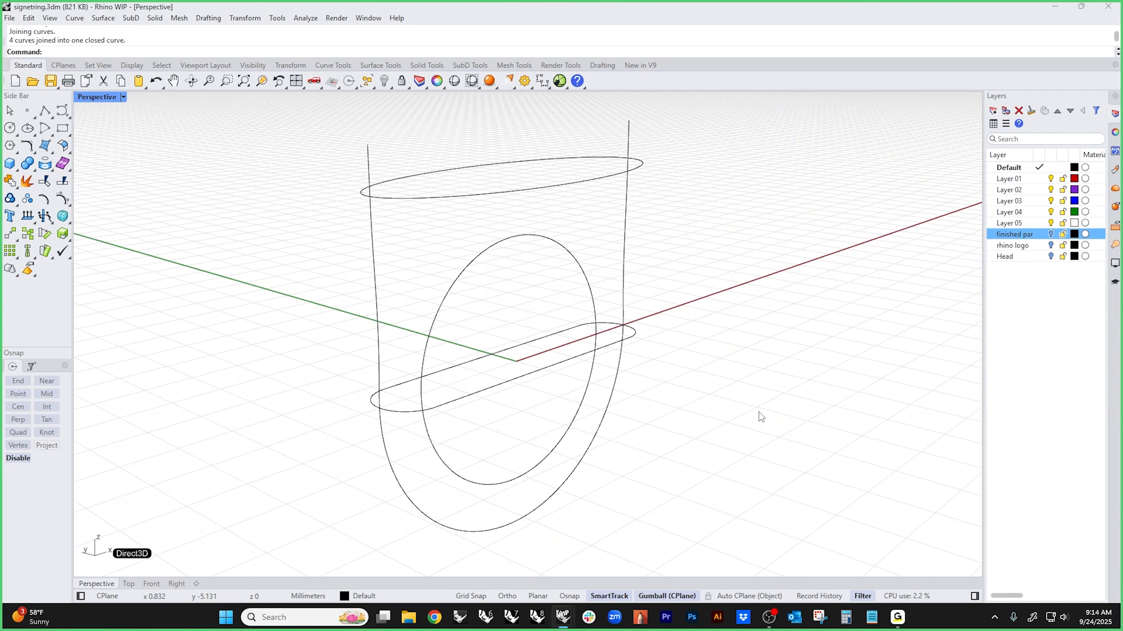
# - Run the Elmo curve rebuild on the joined rounded rectangle and compare the preview with the original shape
pyautogui.write('Elmo')
pyautogui.press('Return')
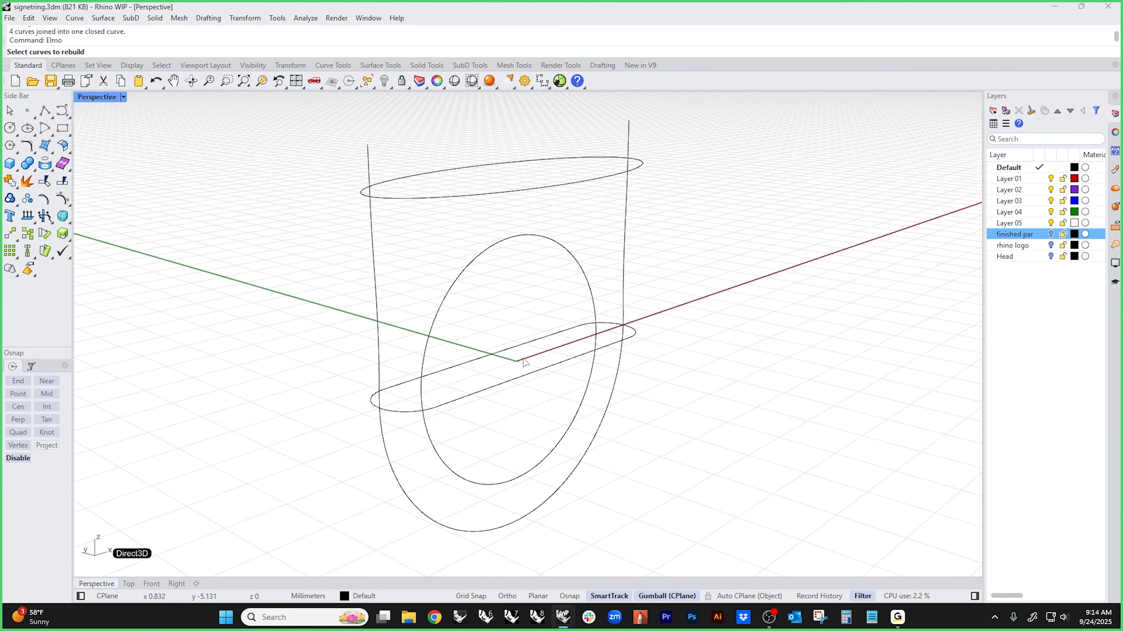
pyautogui.click(501, 381)
pyautogui.press('Return')
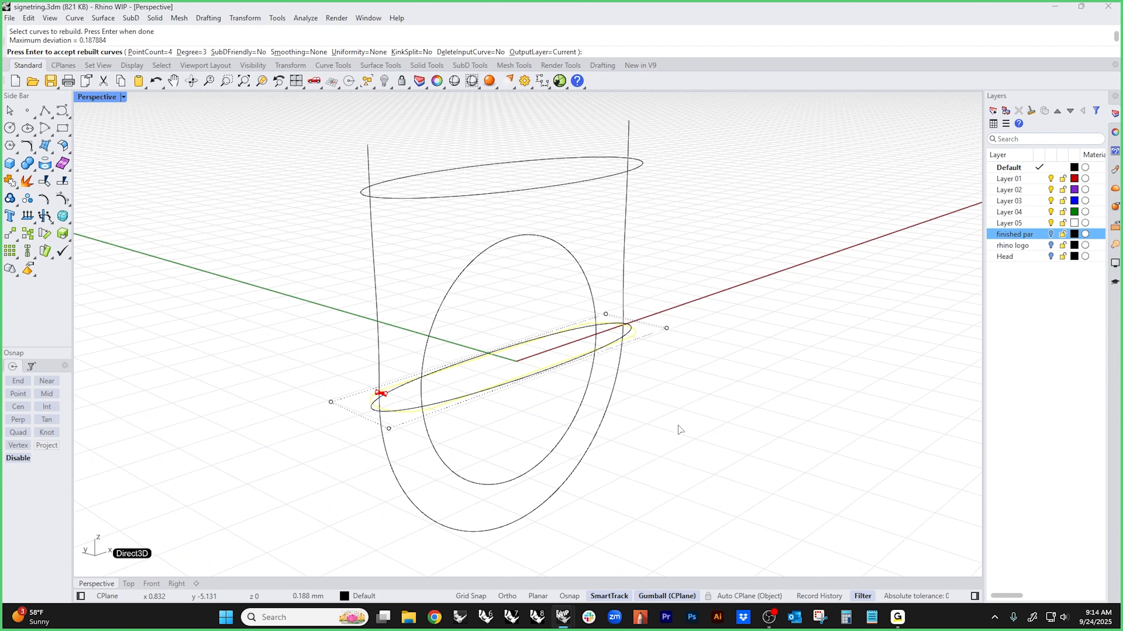
pyautogui.moveTo(681, 427)
pyautogui.mouseDown(button='right')
pyautogui.moveTo(650, 470)
pyautogui.moveTo(672, 402)
pyautogui.moveTo(661, 426)
pyautogui.moveTo(672, 433)
pyautogui.mouseUp(button='right')
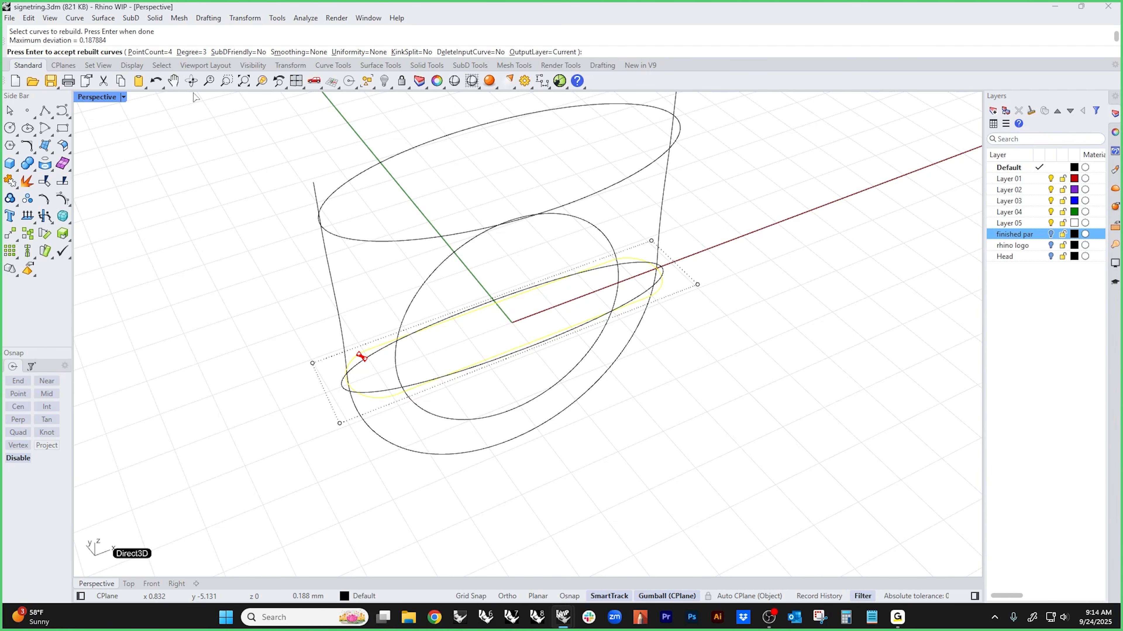
pyautogui.moveTo(761, 280); pyautogui.dragTo(370, 366, button='right')
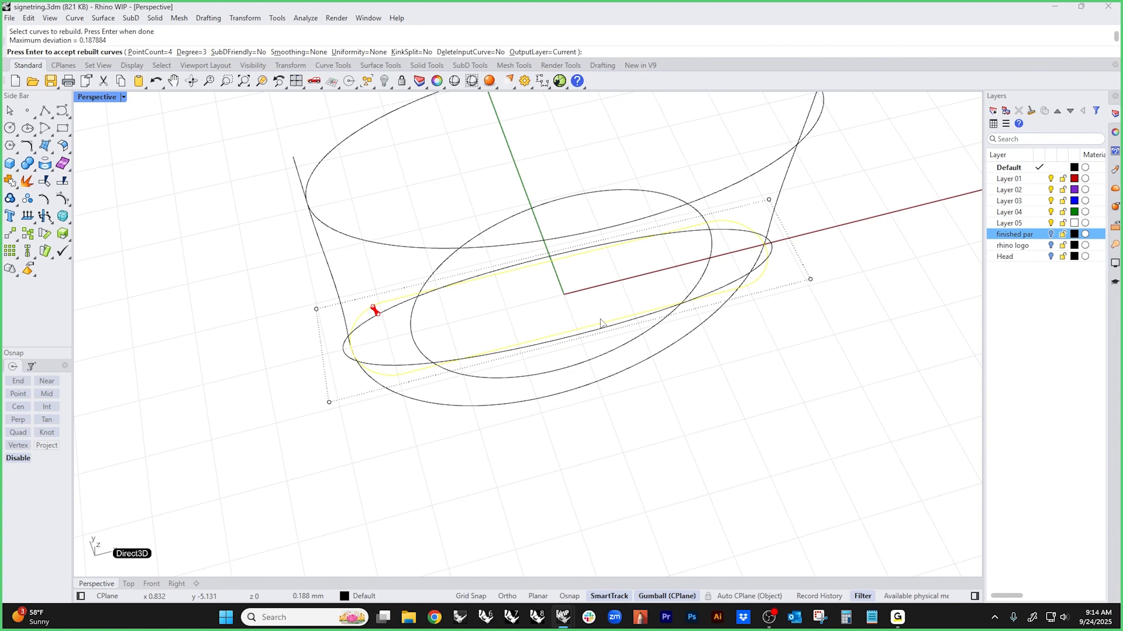
# - Try a point count of 6 for the rebuilt rounded rectangle
pyautogui.click(156, 52)
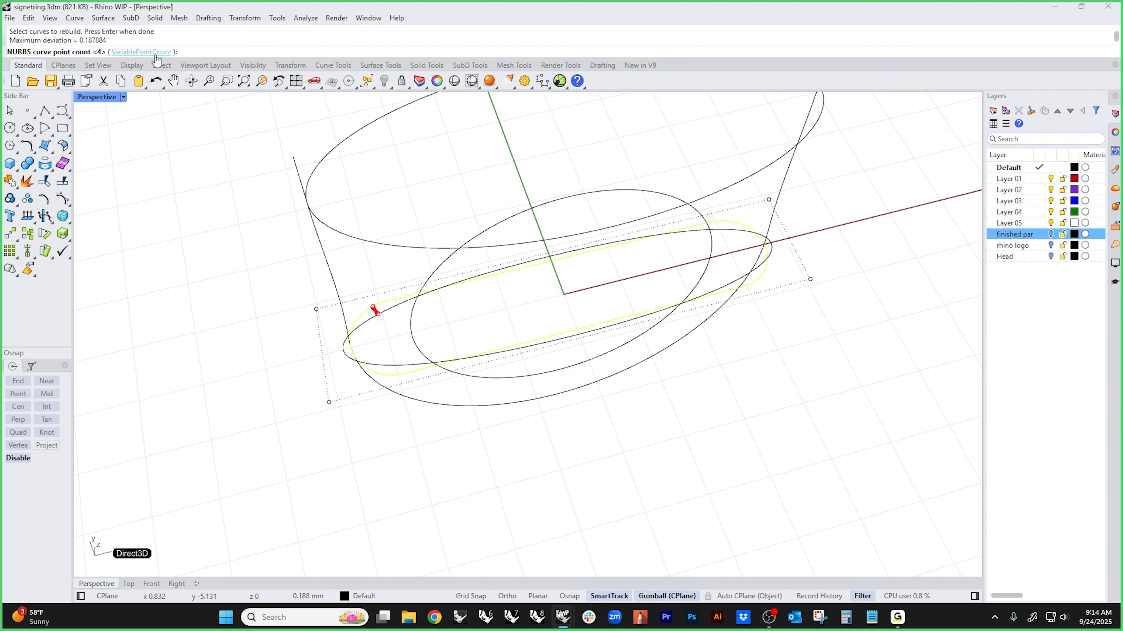
pyautogui.write('6')
pyautogui.press('Return')
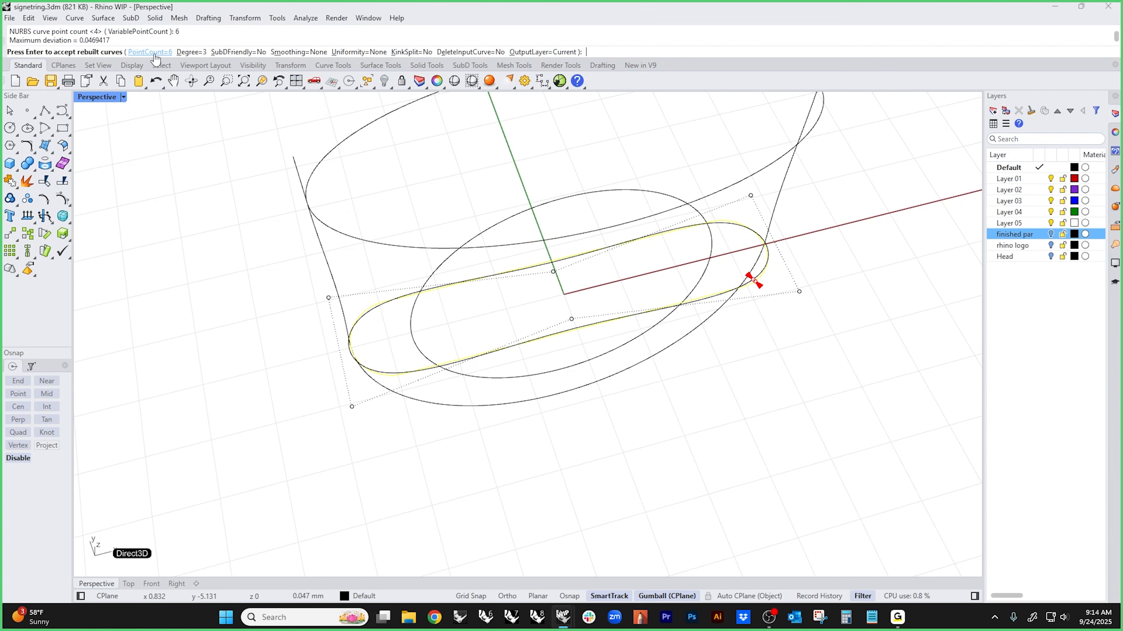
pyautogui.moveTo(261, 224); pyautogui.dragTo(263, 217, button='right')
# - Set the rebuild's point count to 8 and accept the rebuilt curve
pyautogui.click(147, 52)
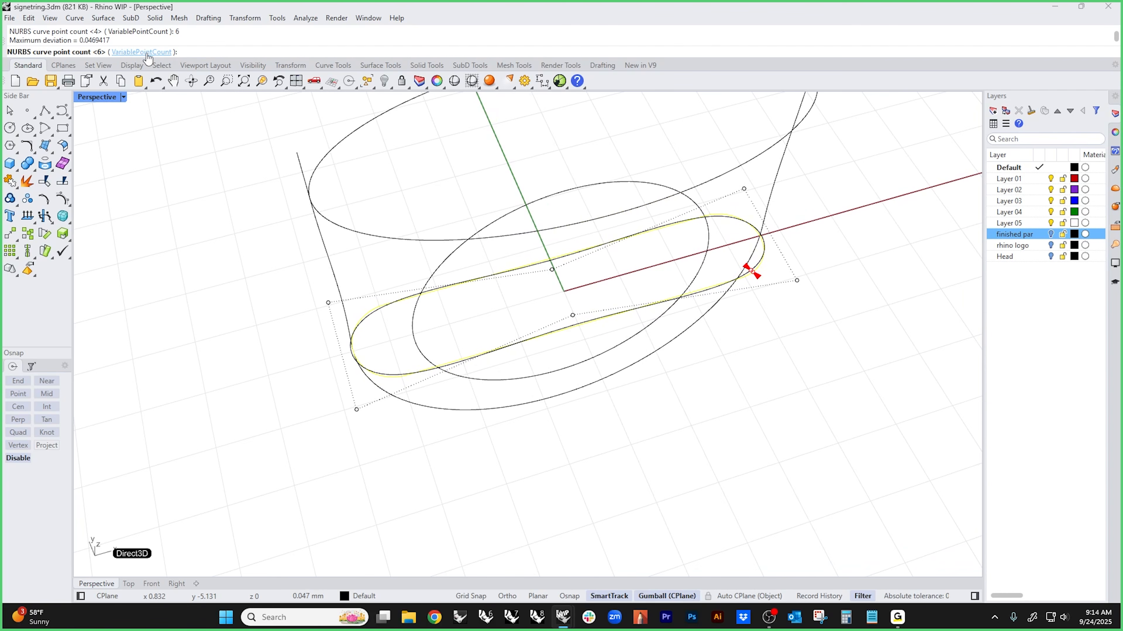
pyautogui.write('8')
pyautogui.press('Return')
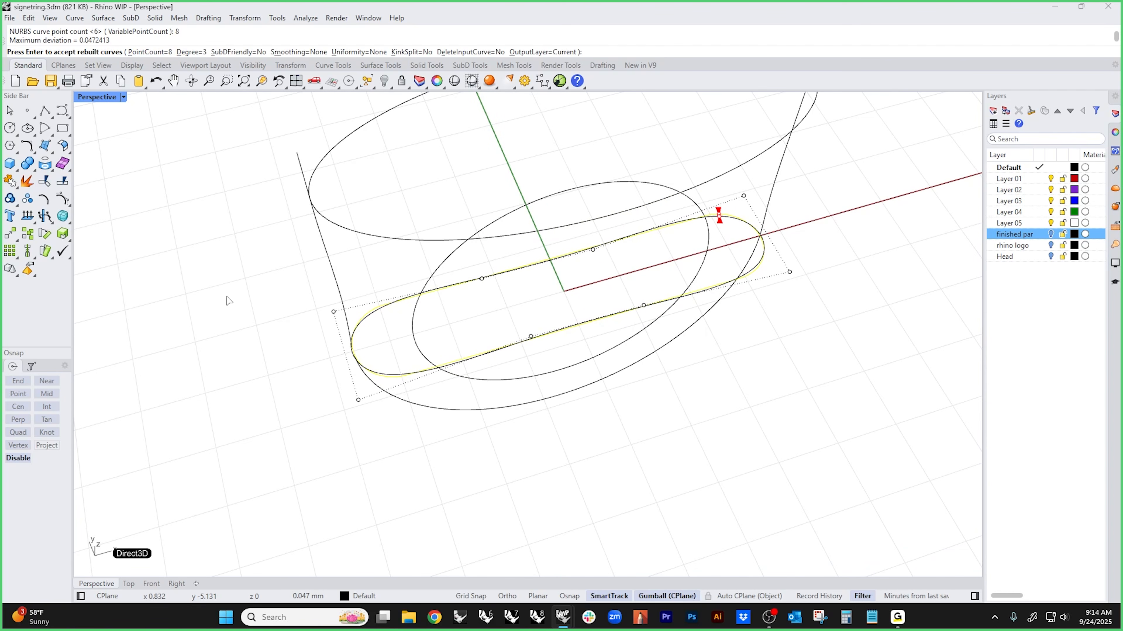
pyautogui.moveTo(226, 301)
pyautogui.mouseDown(button='right')
pyautogui.moveTo(226, 311)
pyautogui.moveTo(231, 273)
pyautogui.moveTo(281, 266)
pyautogui.moveTo(228, 284)
pyautogui.mouseUp(button='right')
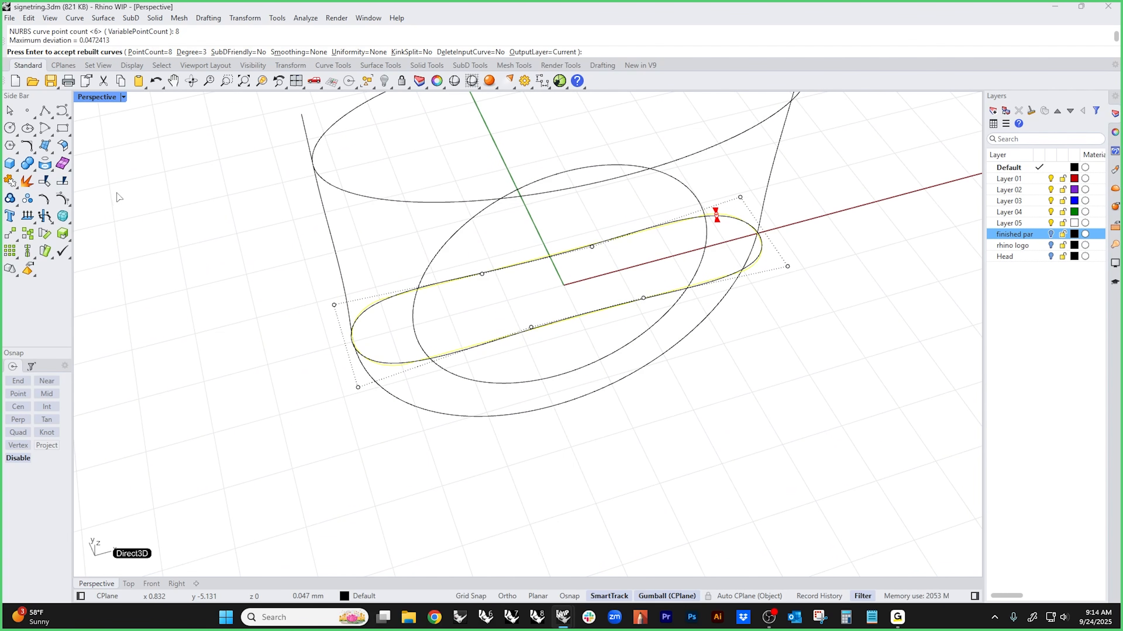
pyautogui.press('Return')
# - Delete the original rounded rectangle, keeping only the rebuilt 8-point curve
pyautogui.scroll(5, 395, 379)
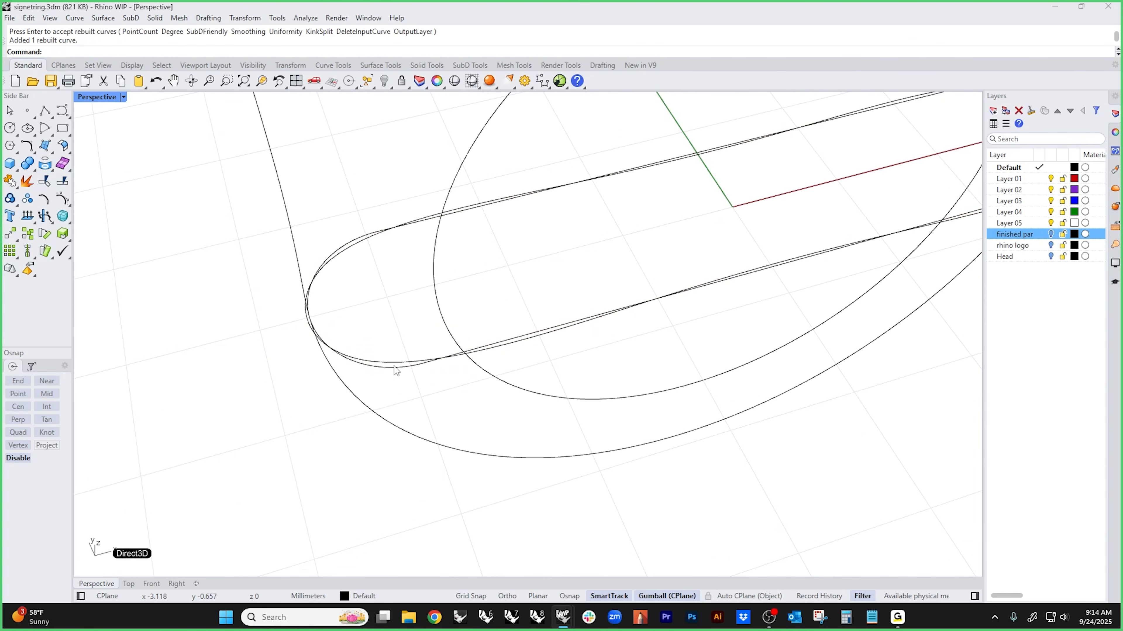
pyautogui.click(403, 366)
pyautogui.press('Delete')
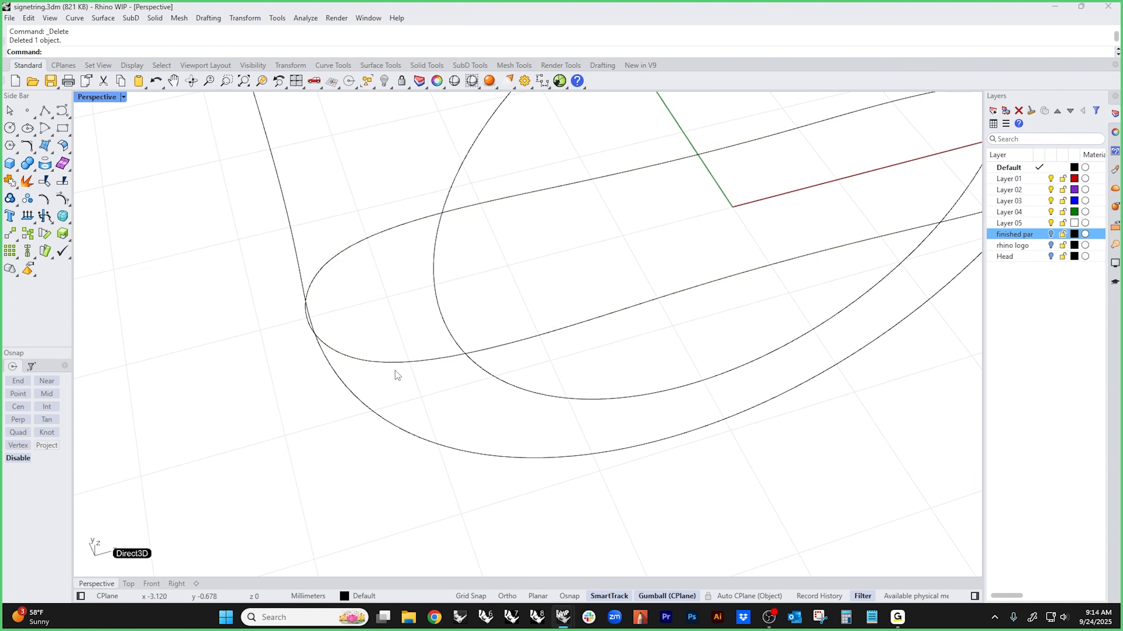
pyautogui.scroll(-5, 395, 371)
pyautogui.moveTo(534, 378); pyautogui.dragTo(525, 339, button='right')
pyautogui.click(525, 334)
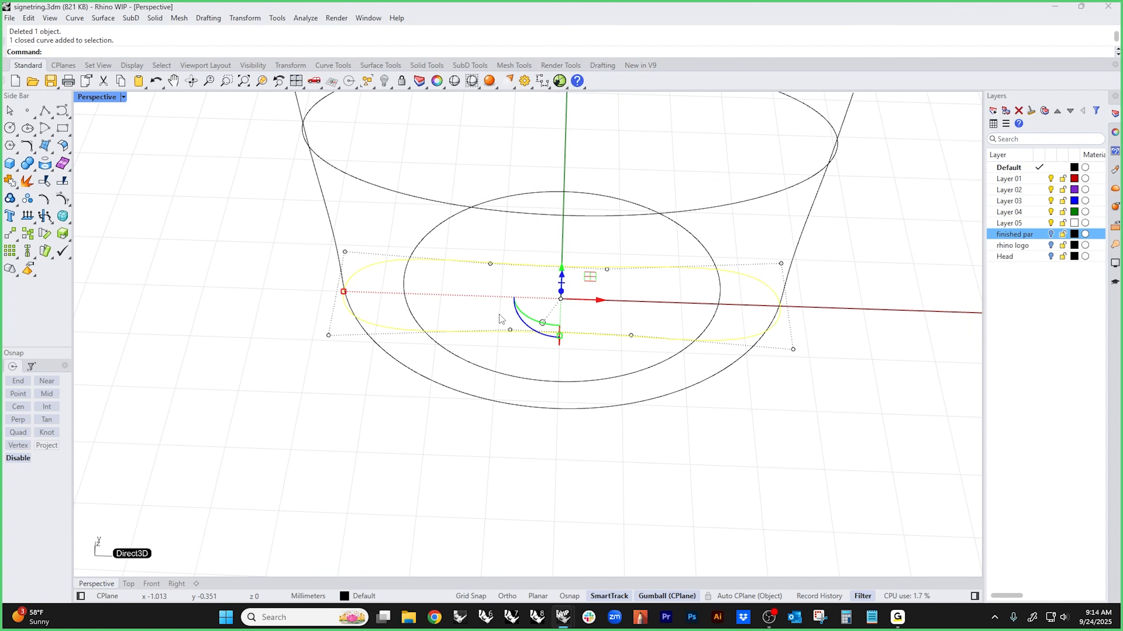
pyautogui.moveTo(479, 252); pyautogui.dragTo(630, 278)
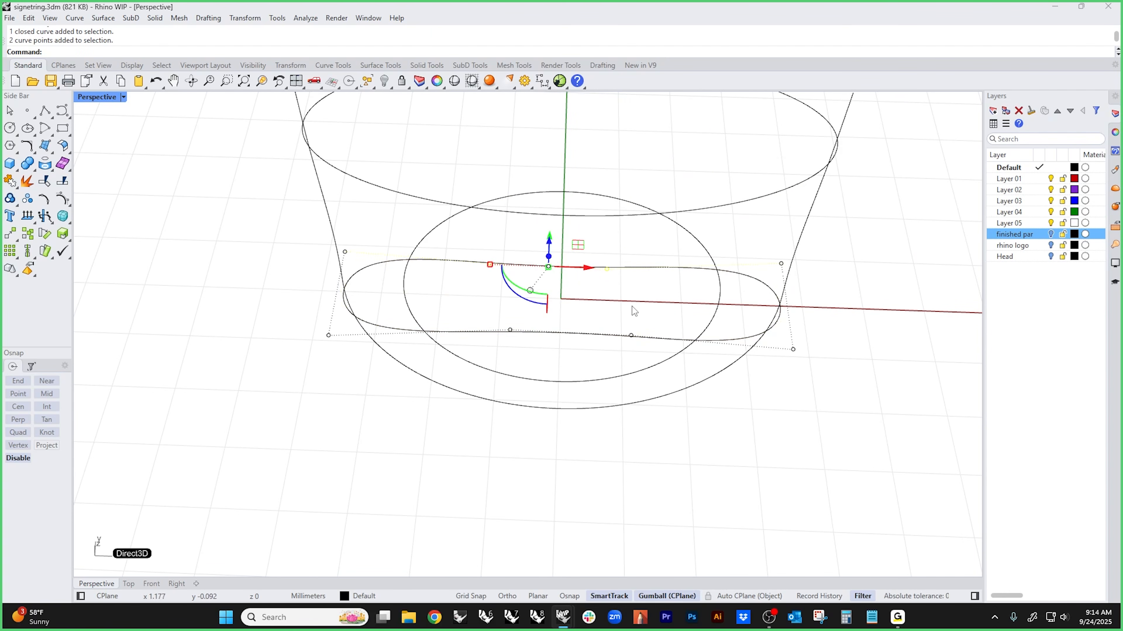
pyautogui.moveTo(632, 306); pyautogui.dragTo(575, 305, button='right')
pyautogui.press('Escape')
pyautogui.press('Escape')
# - Straighten the rebuilt curve's long side on the positive Y side by scaling its four control points to 0 along Y
pyautogui.click(557, 288)
pyautogui.moveTo(530, 176); pyautogui.dragTo(612, 390)
pyautogui.click(544, 252)
pyautogui.write('0')
pyautogui.press('Return')
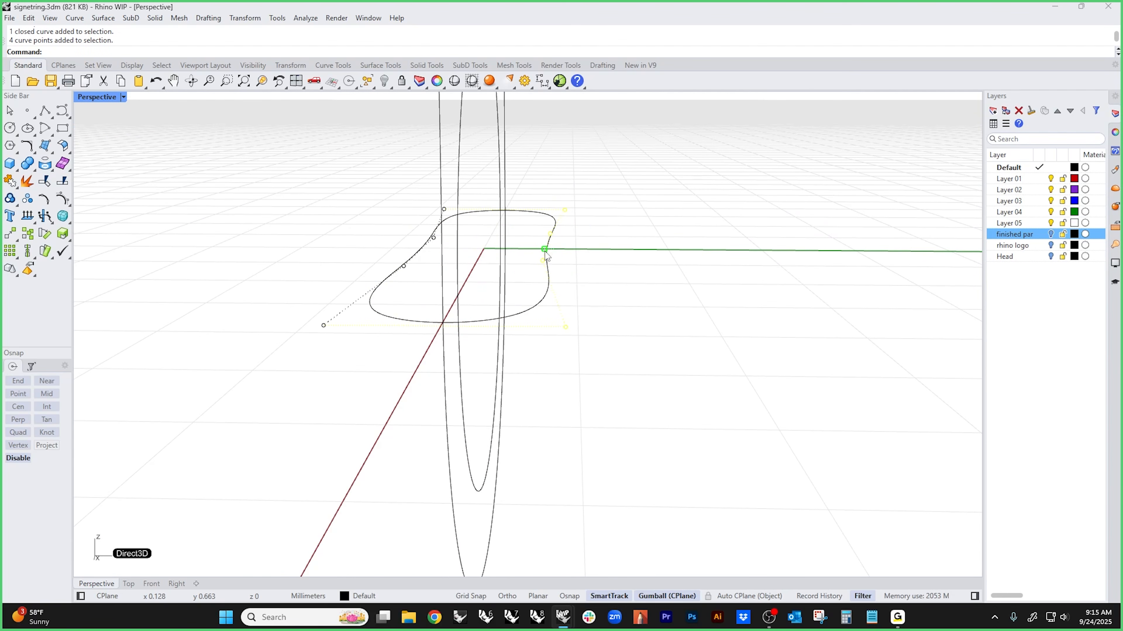
pyautogui.press('Escape')
pyautogui.press('Escape')
# - Straighten the opposite long side on the negative Y side by scaling its four control points to 0 along Y
pyautogui.moveTo(604, 335); pyautogui.dragTo(447, 339, button='right')
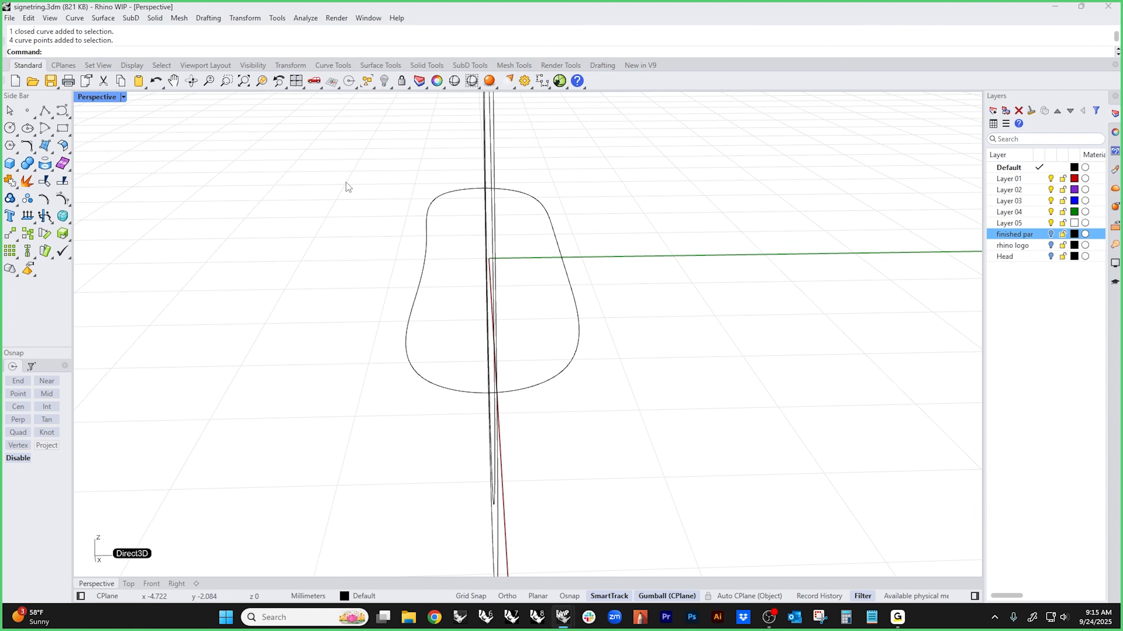
pyautogui.click(414, 302)
pyautogui.moveTo(343, 148); pyautogui.dragTo(440, 479)
pyautogui.click(404, 260)
pyautogui.write('0')
pyautogui.press('Return')
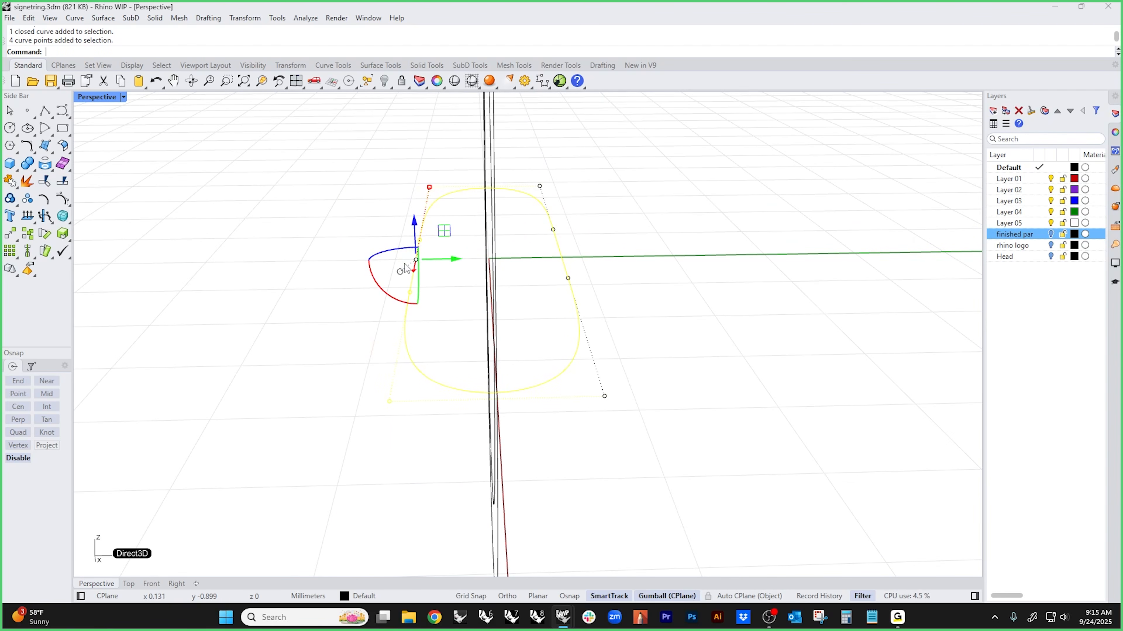
# - Compare the control points of the face ellipse and the rounded mid-section curve
pyautogui.press('Escape')
pyautogui.moveTo(332, 252); pyautogui.dragTo(521, 392, button='right')
pyautogui.click(521, 392)
pyautogui.keyDown('shift'); pyautogui.click(584, 238); pyautogui.keyUp('shift')
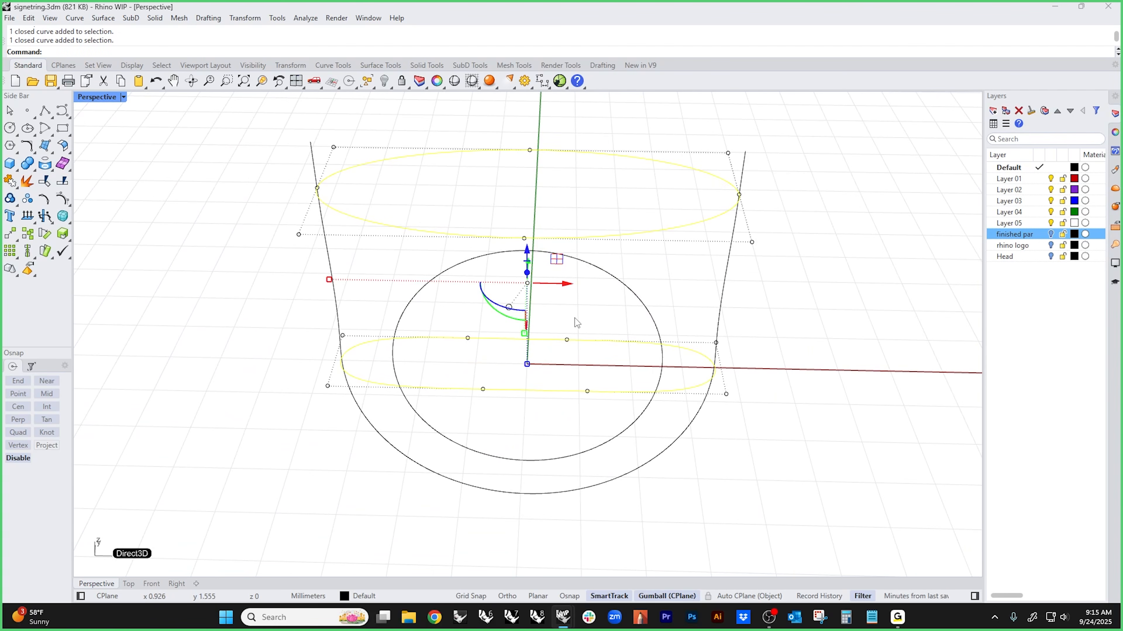
pyautogui.moveTo(574, 319)
pyautogui.mouseDown(button='right')
pyautogui.moveTo(566, 354)
pyautogui.moveTo(574, 303)
pyautogui.moveTo(609, 299)
pyautogui.moveTo(516, 307)
pyautogui.moveTo(577, 308)
pyautogui.mouseUp(button='right')
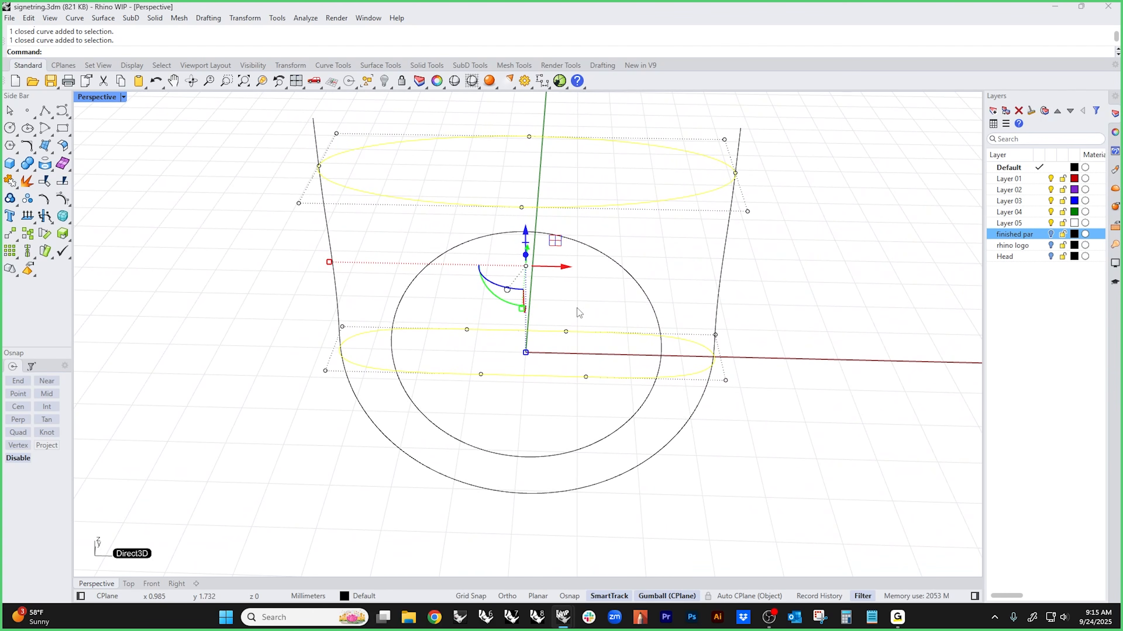
pyautogui.click(667, 279)
# - Try rebuilding the face ellipse as a degree 3 curve with 8 points while keeping the input curve
pyautogui.click(663, 201)
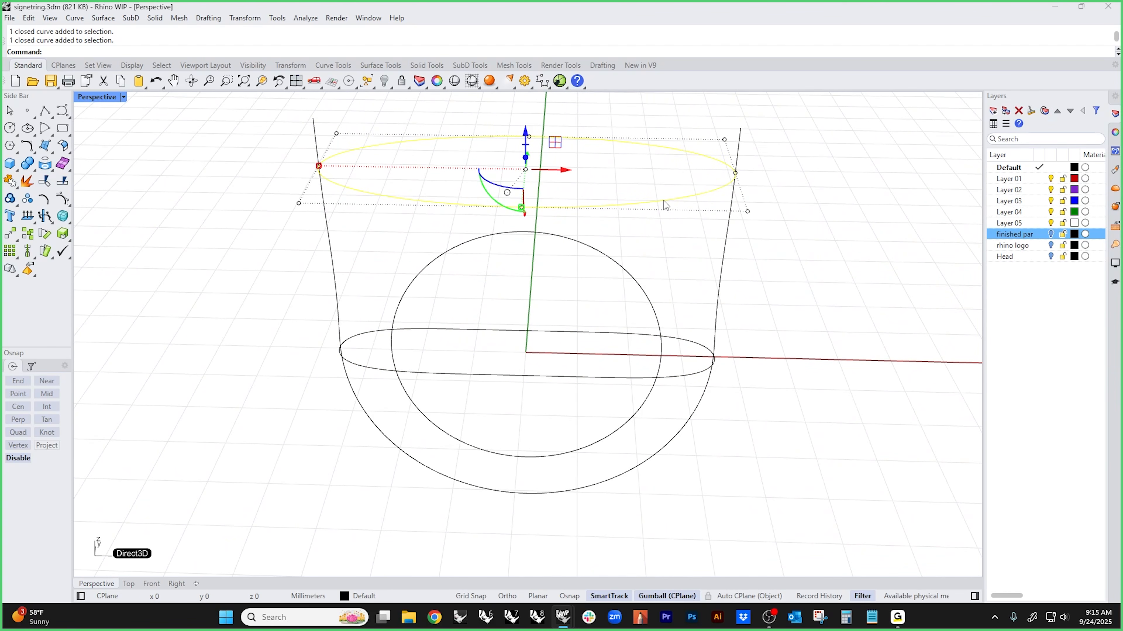
pyautogui.write('lmo')
pyautogui.press('Return')
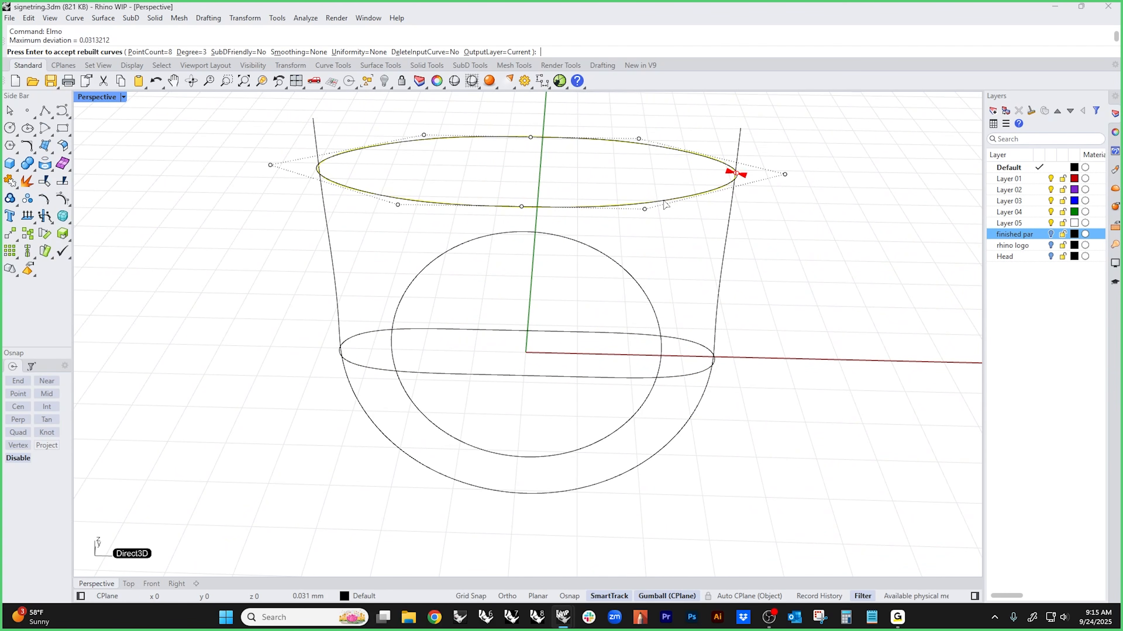
pyautogui.moveTo(276, 257); pyautogui.dragTo(277, 266, button='right')
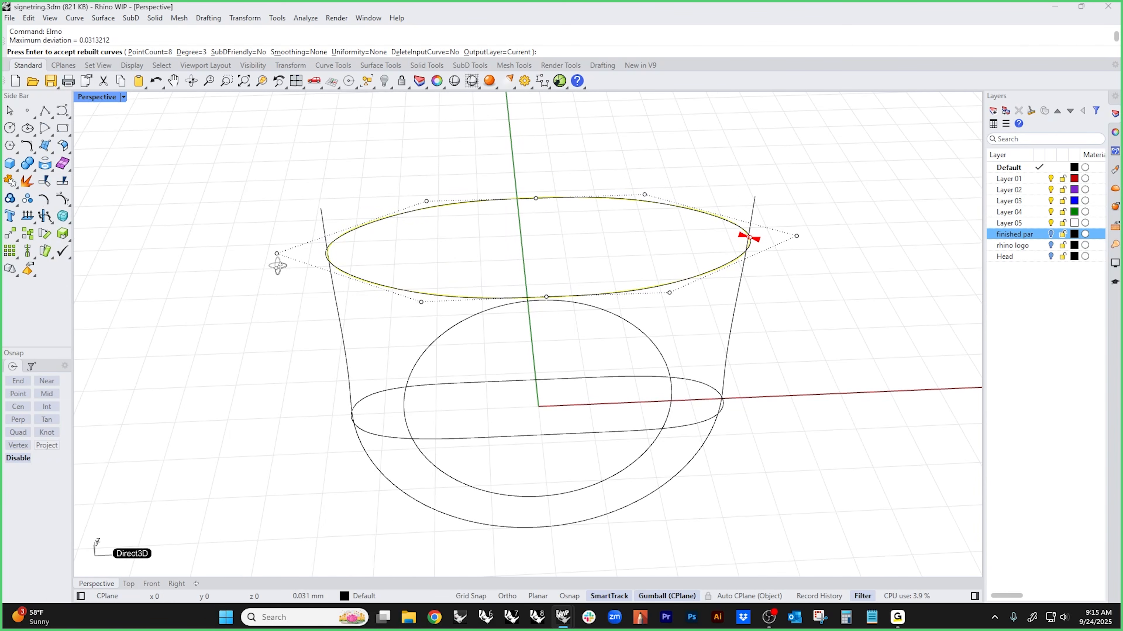
pyautogui.press('Return')
pyautogui.scroll(3, 334, 279)
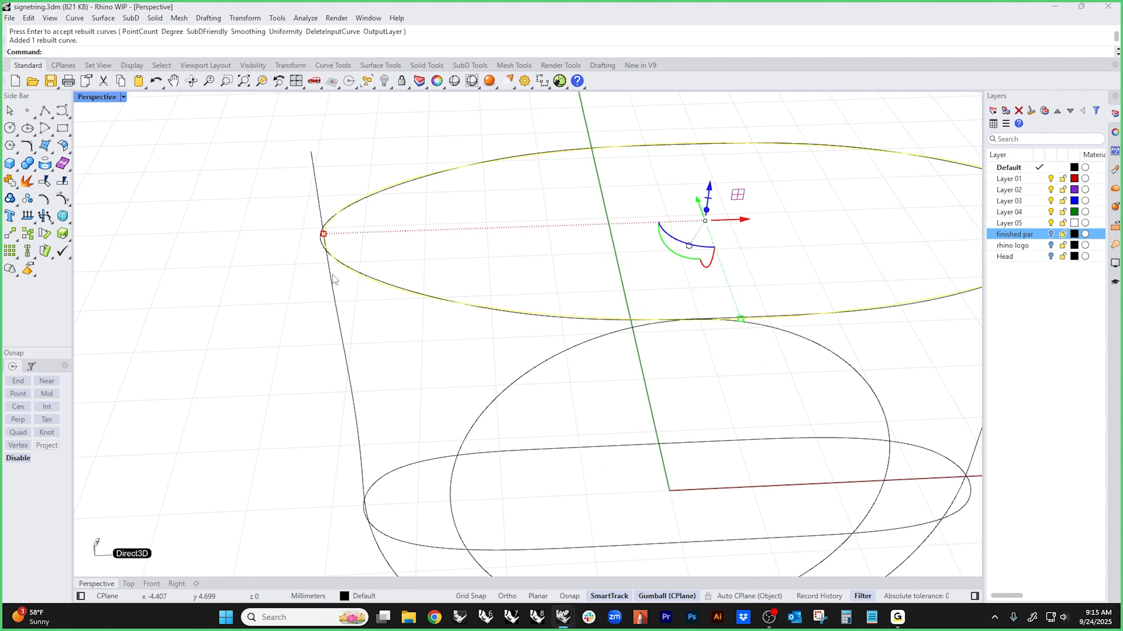
pyautogui.hotkey('ctrl', 'z')
# - Rebuild the face ellipse with 8 points and degree 3, deleting the input curve, and compare its control points with the mid-section curve's
pyautogui.rightClick(236, 258)
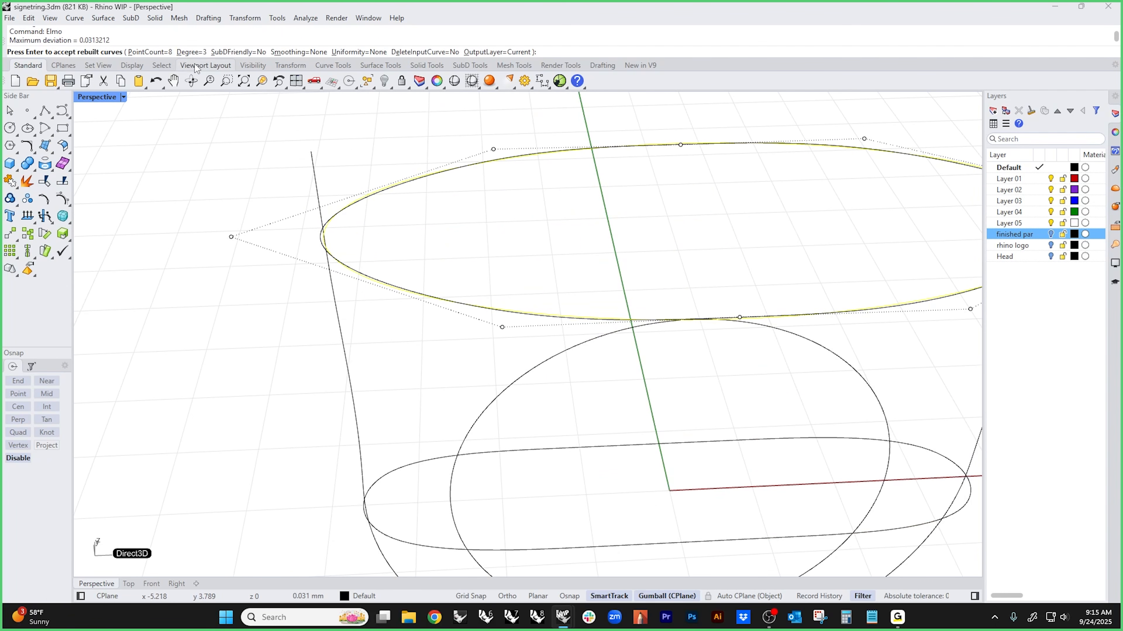
pyautogui.click(425, 52)
pyautogui.rightClick(430, 243)
pyautogui.scroll(-5, 442, 257)
pyautogui.click(485, 298)
pyautogui.click(477, 288)
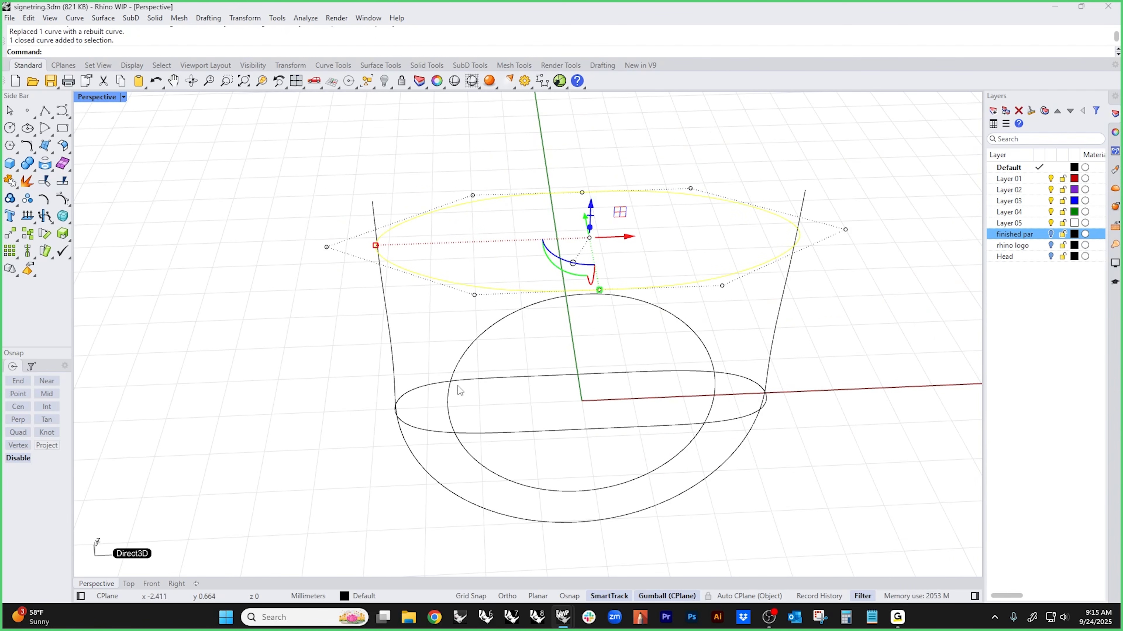
pyautogui.keyDown('shift'); pyautogui.click(432, 391); pyautogui.keyUp('shift')
pyautogui.moveTo(432, 392); pyautogui.dragTo(360, 347, button='right')
pyautogui.press('Escape')
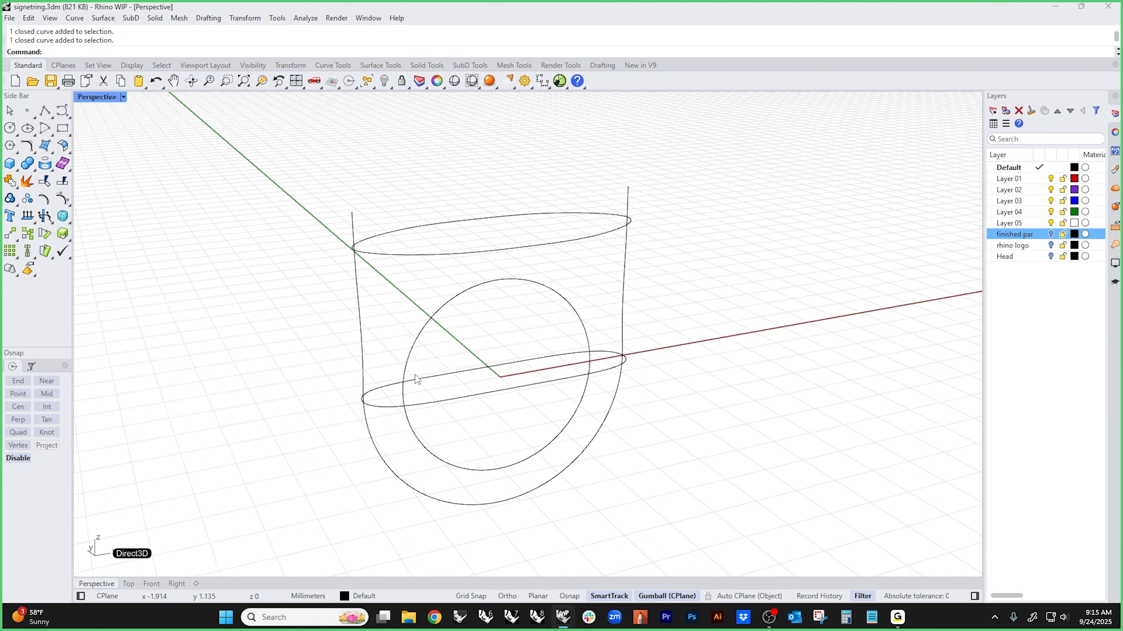
# - Shorten the face ellipse symmetrically along X so that both ends sit slightly inside the blended side curves
pyautogui.moveTo(456, 348); pyautogui.dragTo(423, 313, button='right')
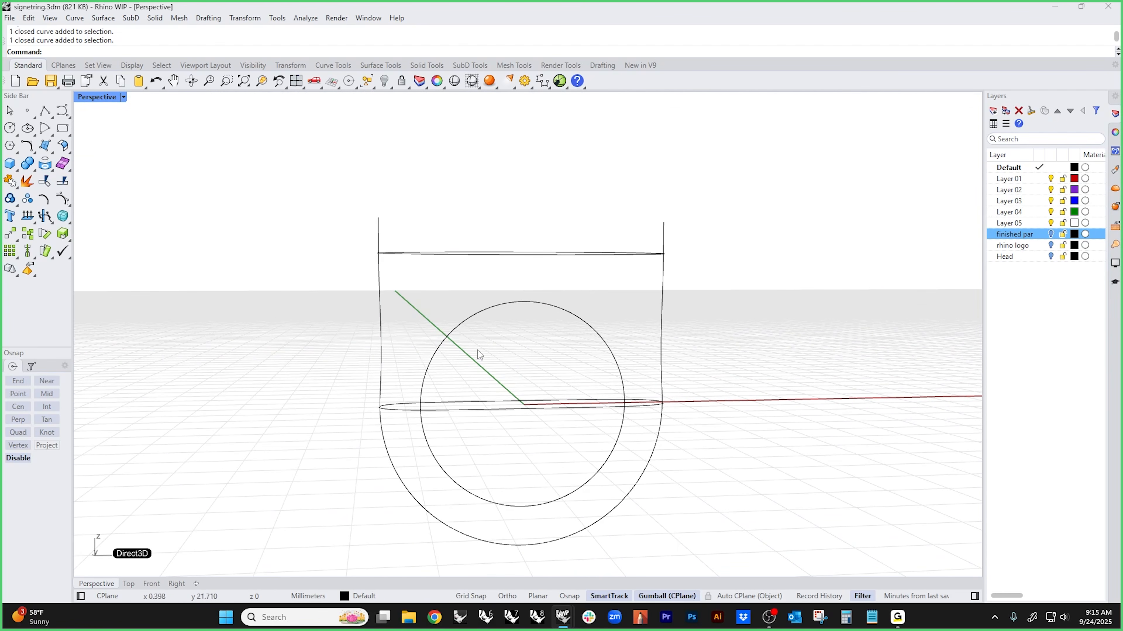
pyautogui.moveTo(477, 351); pyautogui.dragTo(608, 330, button='right')
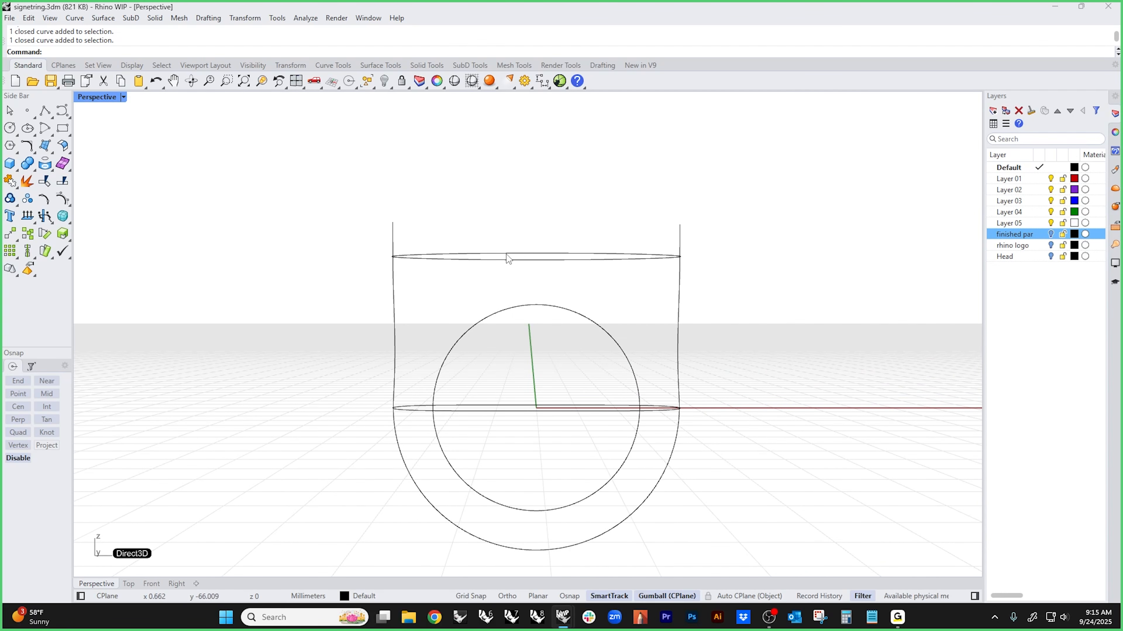
pyautogui.click(513, 257)
pyautogui.moveTo(391, 258); pyautogui.dragTo(412, 256)
pyautogui.click(420, 297)
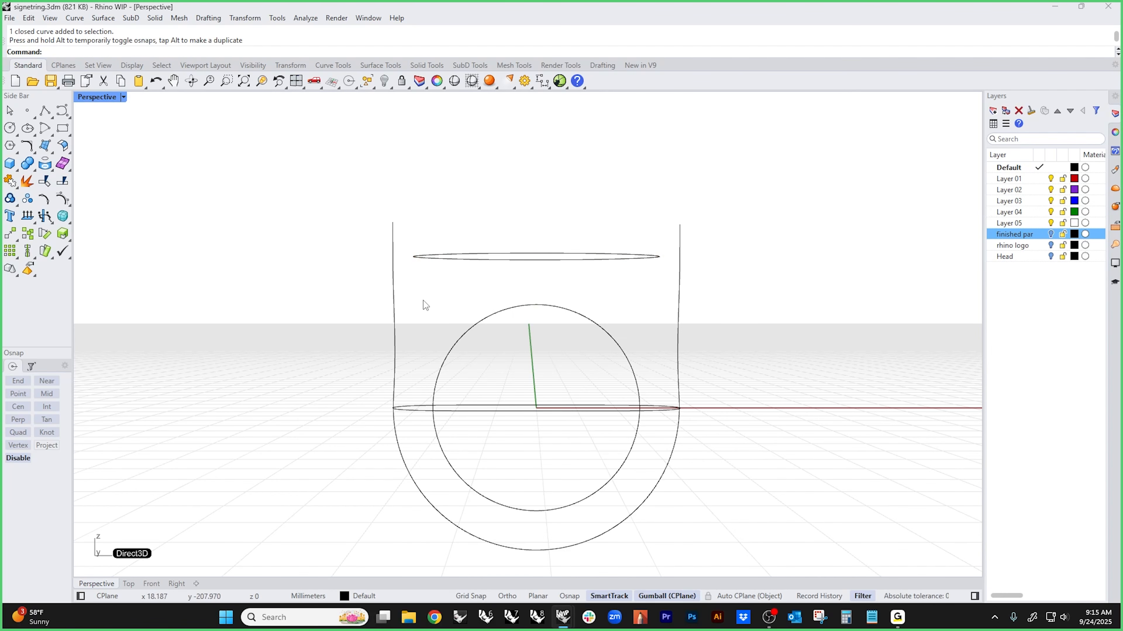
# - Delete both blended side curves and the two short vertical guide lines above them
pyautogui.click(393, 311)
pyautogui.keyDown('shift'); pyautogui.click(678, 312); pyautogui.keyUp('shift')
pyautogui.press('Delete')
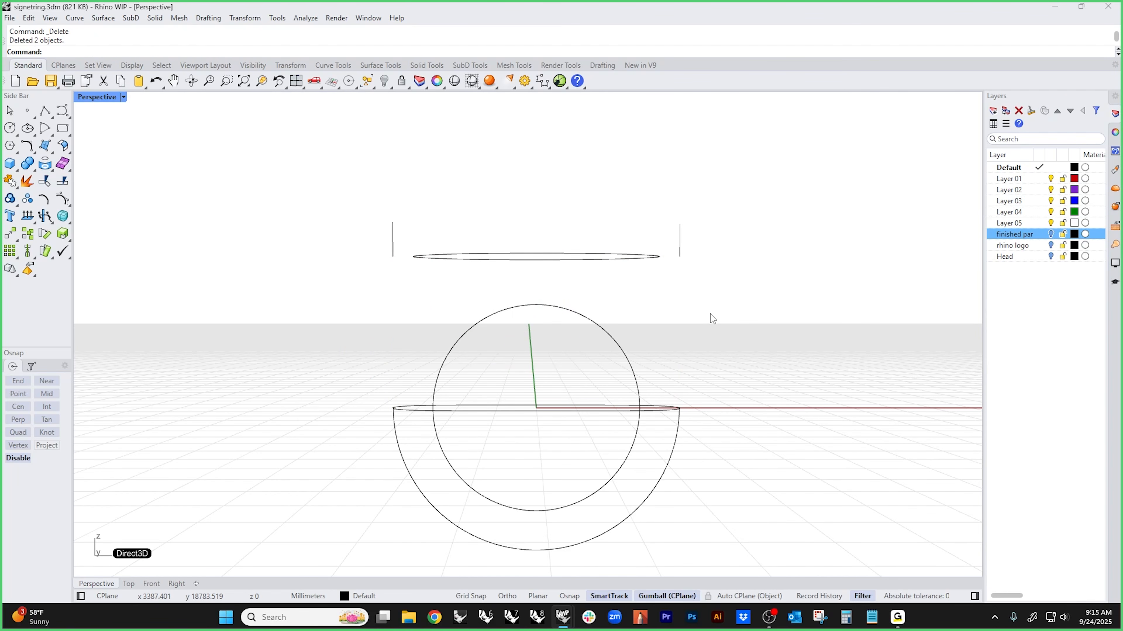
pyautogui.moveTo(710, 314); pyautogui.dragTo(462, 283, button='right')
pyautogui.scroll(4, 384, 228)
pyautogui.click(348, 220)
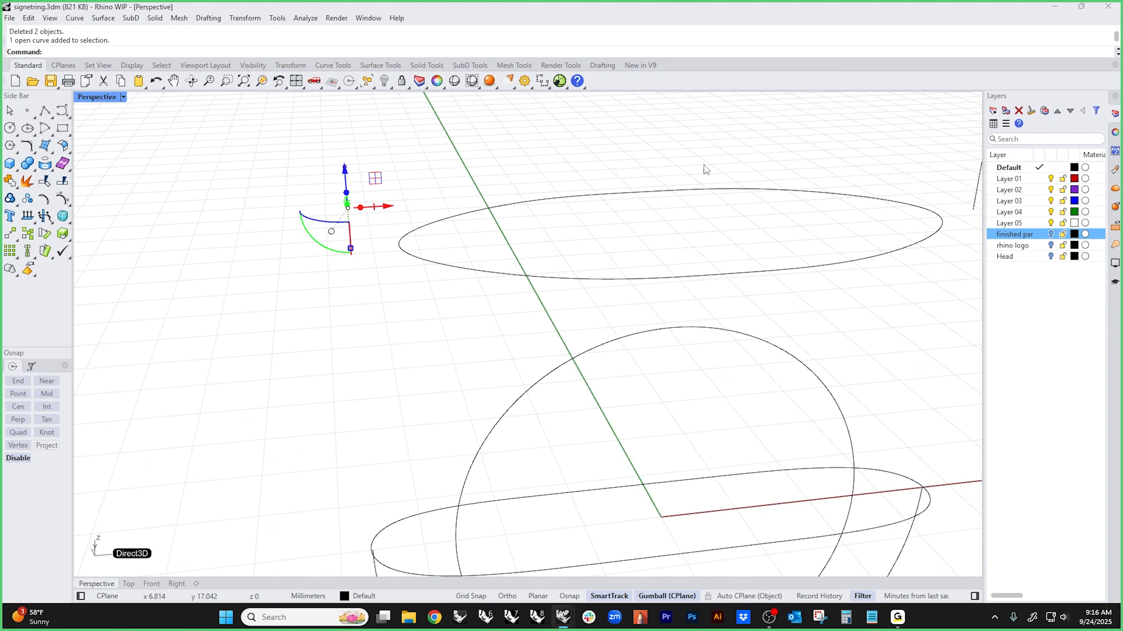
pyautogui.scroll(-5, 703, 164)
pyautogui.keyDown('shift'); pyautogui.click(840, 168); pyautogui.keyUp('shift')
pyautogui.press('Delete')
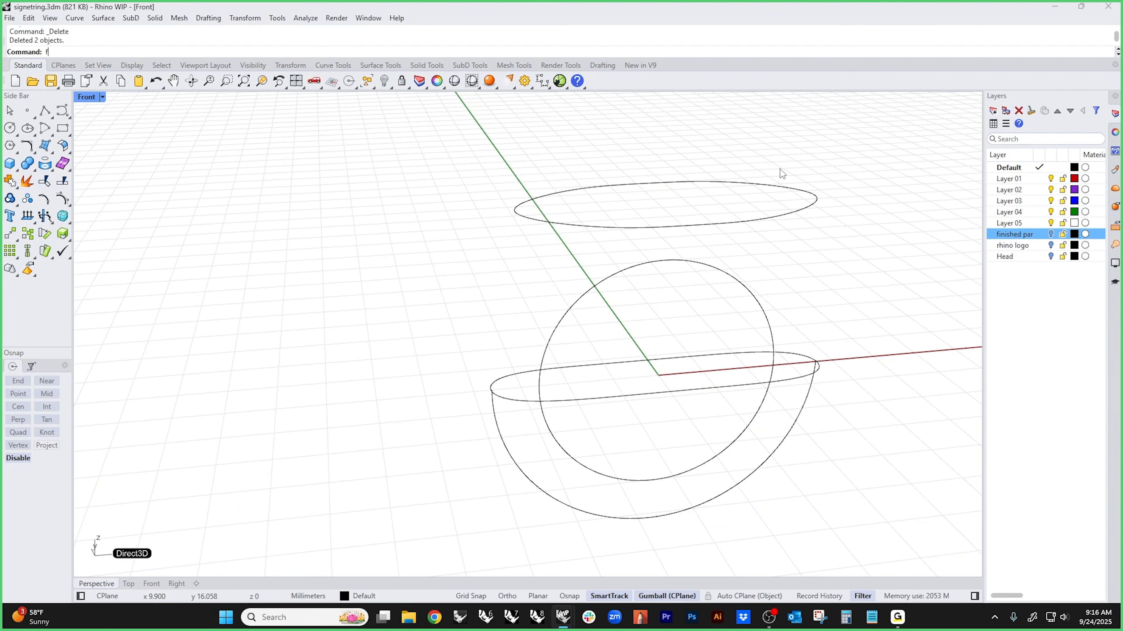
# - In the Front view, draw a short vertical polyline upward from each end of the shortened face ellipse
pyautogui.hotkey('ctrl', 'F2')
pyautogui.click(47, 114)
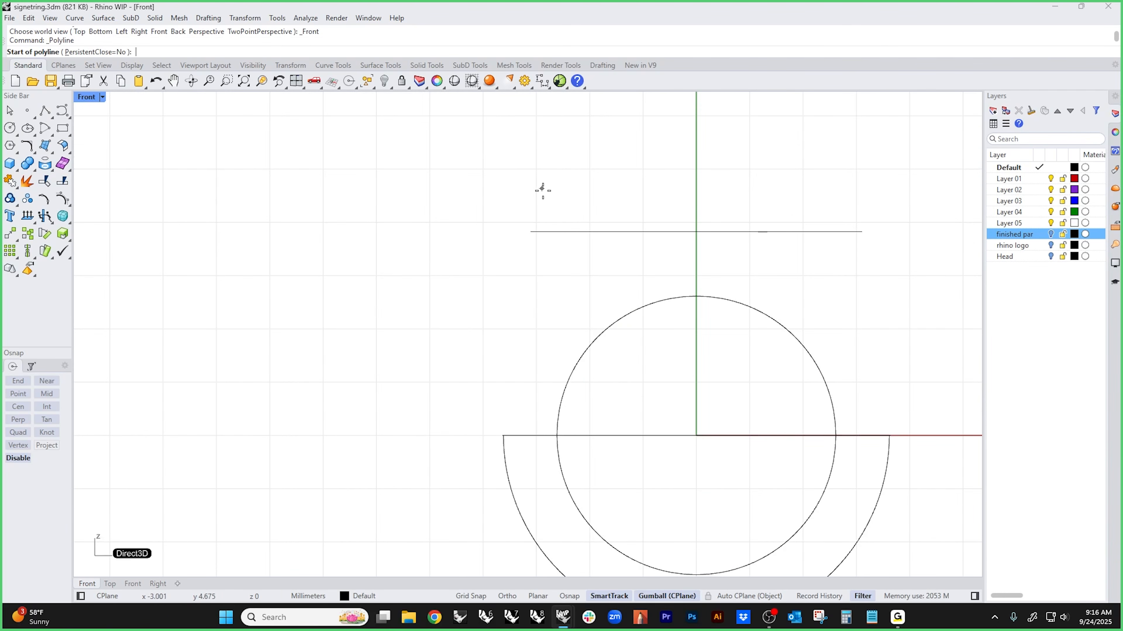
pyautogui.click(530, 231)
pyautogui.click(530, 184)
pyautogui.rightClick(795, 206)
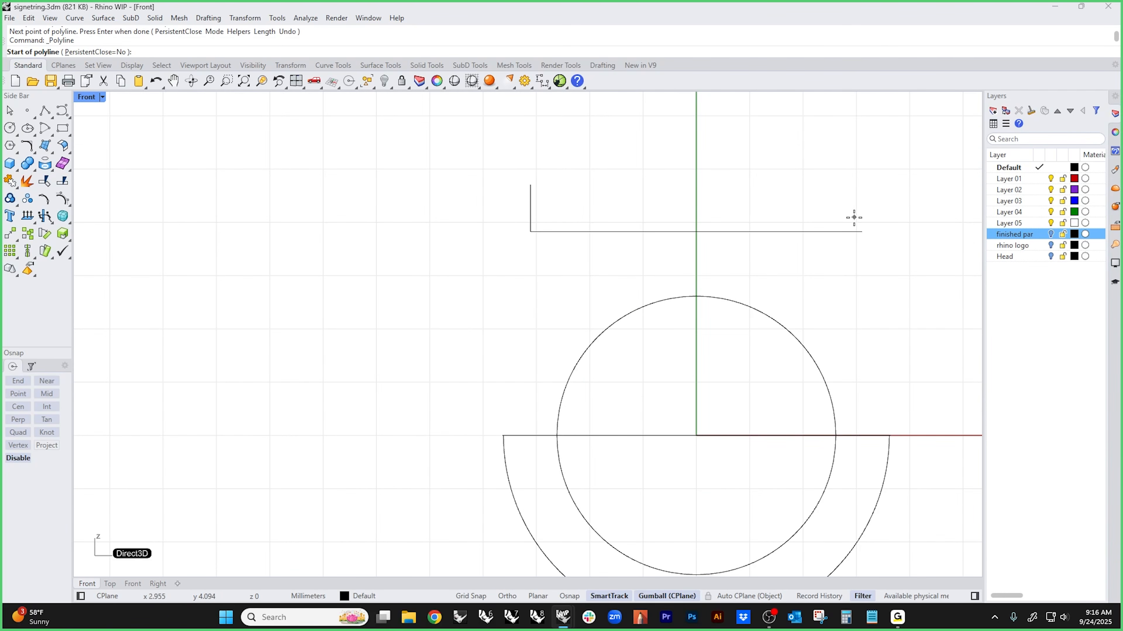
pyautogui.keyDown('alt'); pyautogui.click(862, 231); pyautogui.keyUp('alt')
pyautogui.keyDown('shift'); pyautogui.click(862, 193); pyautogui.keyUp('shift')
pyautogui.rightClick(811, 277)
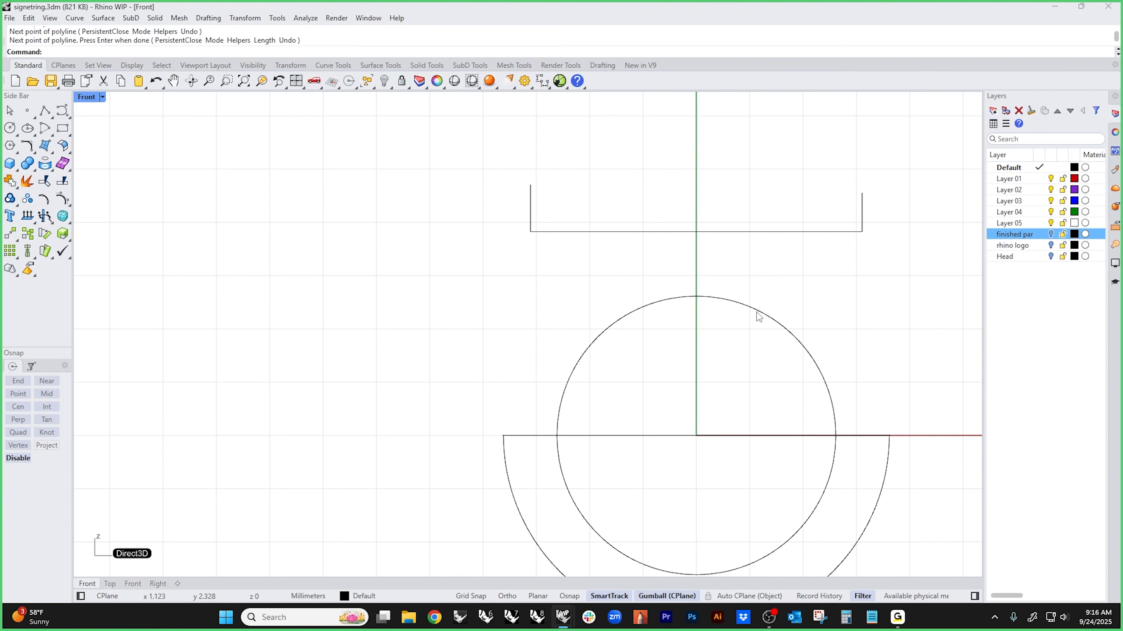
# - In the Perspective view, blend the guide line on the negative X side with the band arc's end using an adjustable curve blend
pyautogui.hotkey('ctrl', 'F4')
pyautogui.moveTo(516, 316); pyautogui.dragTo(546, 298, button='right')
pyautogui.middleClick(547, 298)
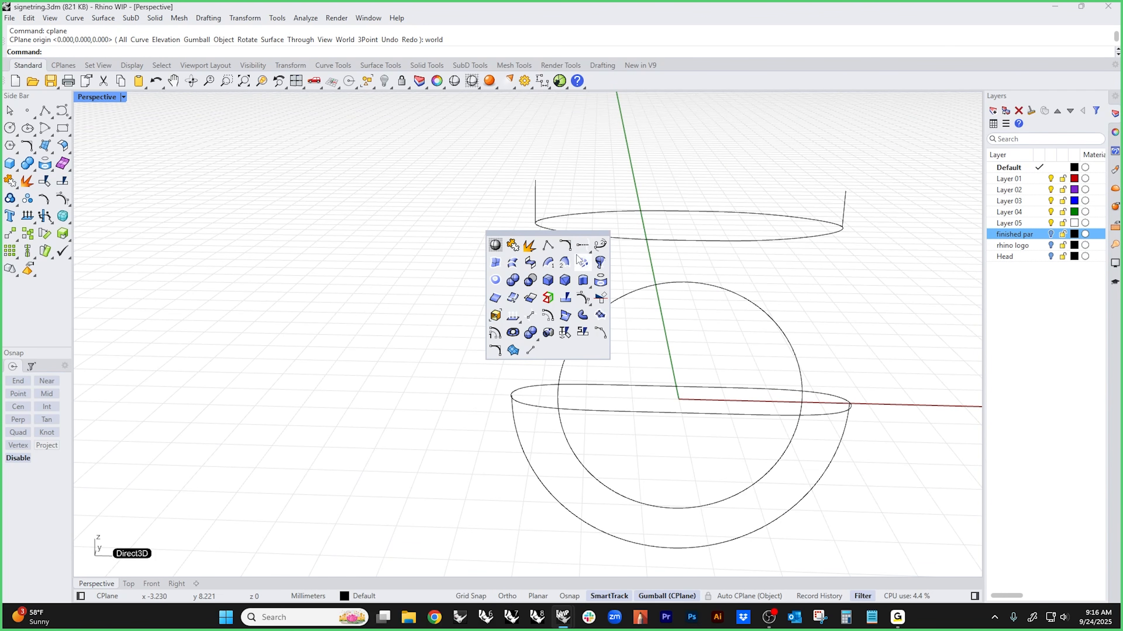
pyautogui.click(579, 261)
pyautogui.click(535, 218)
pyautogui.click(516, 419)
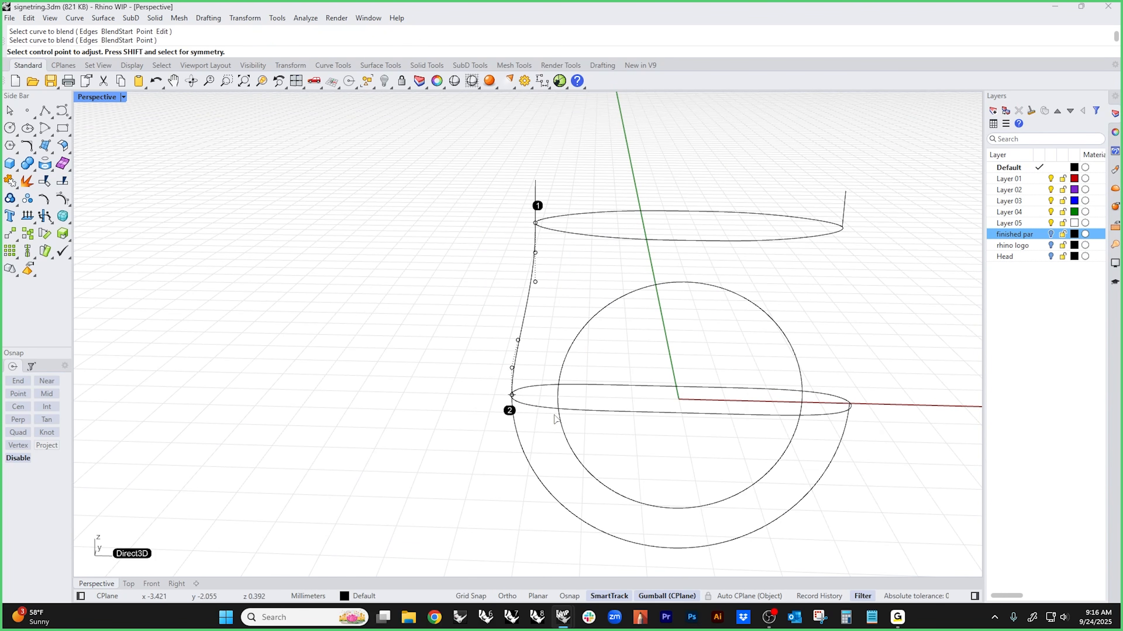
pyautogui.rightClick(590, 281)
# - Blend the guide line on the positive X side with the band arc's other end, using Curvature continuity at both ends
pyautogui.keyDown('shift'); pyautogui.moveTo(676, 270); pyautogui.dragTo(599, 271, button='right'); pyautogui.keyUp('shift')
pyautogui.rightClick(710, 280)
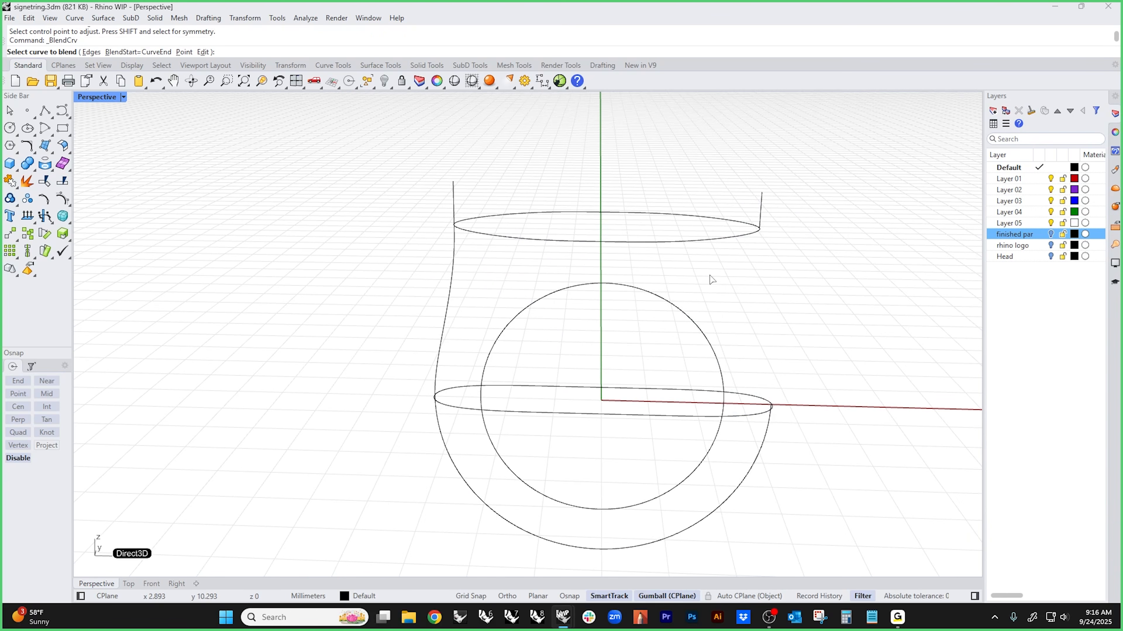
pyautogui.click(761, 217)
pyautogui.click(765, 428)
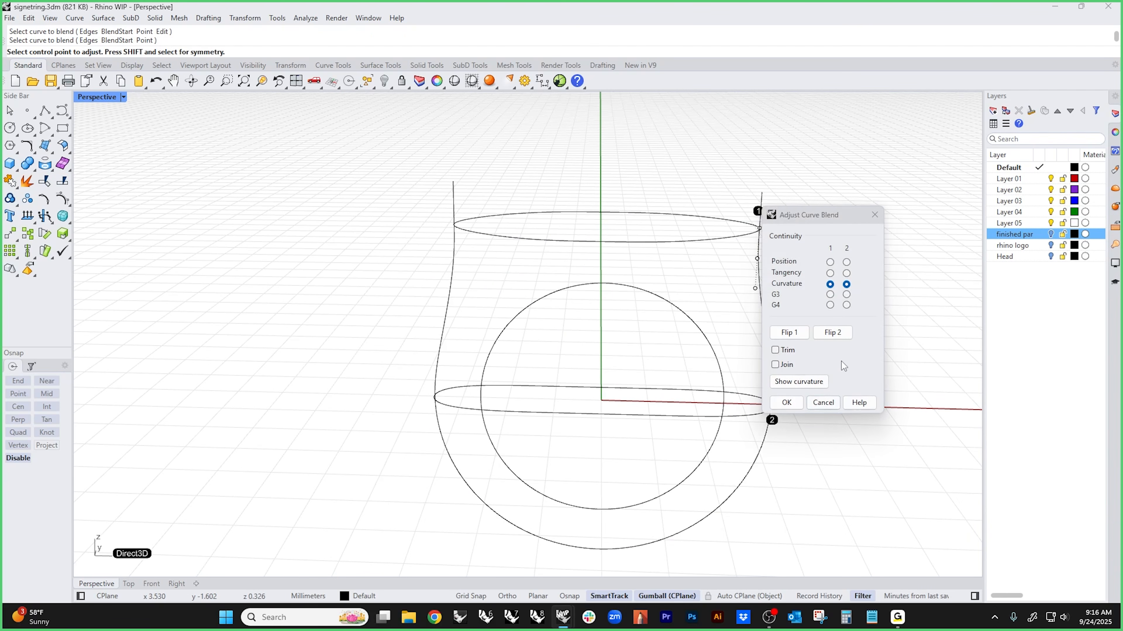
pyautogui.click(786, 403)
pyautogui.rightClick(826, 481)
# - Delete the two short vertical guide lines above the face ellipse
pyautogui.moveTo(826, 482); pyautogui.dragTo(795, 439, button='right')
pyautogui.moveTo(750, 206); pyautogui.dragTo(581, 222)
pyautogui.moveTo(508, 201); pyautogui.dragTo(360, 222)
pyautogui.press('Return')
pyautogui.moveTo(734, 188); pyautogui.dragTo(368, 214)
pyautogui.press('Delete')
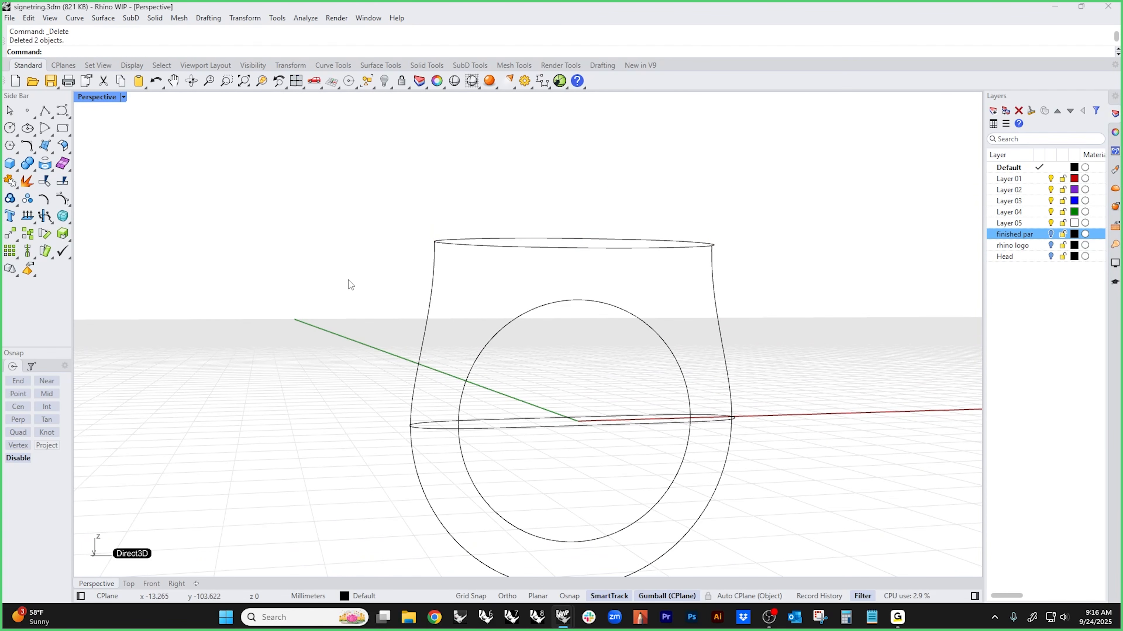
# - Review the ring's profile curves by highlighting the face ellipse, the mid-section curve and both side blends
pyautogui.moveTo(349, 282); pyautogui.dragTo(490, 304, button='right')
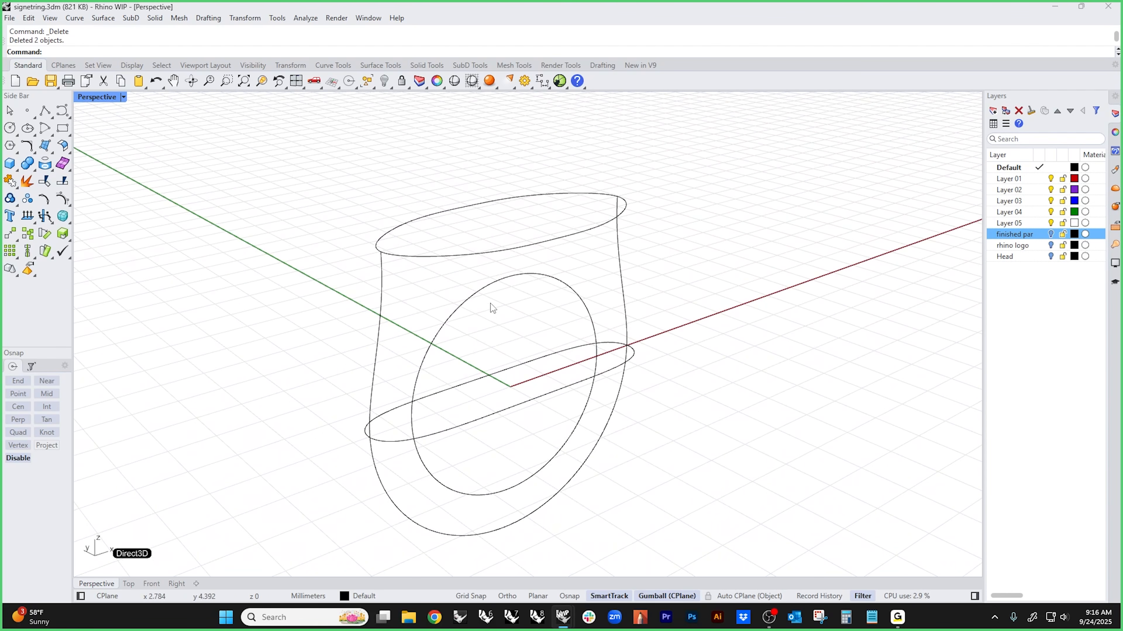
pyautogui.click(479, 258)
pyautogui.keyDown('shift'); pyautogui.click(521, 404); pyautogui.keyUp('shift')
pyautogui.click(853, 436)
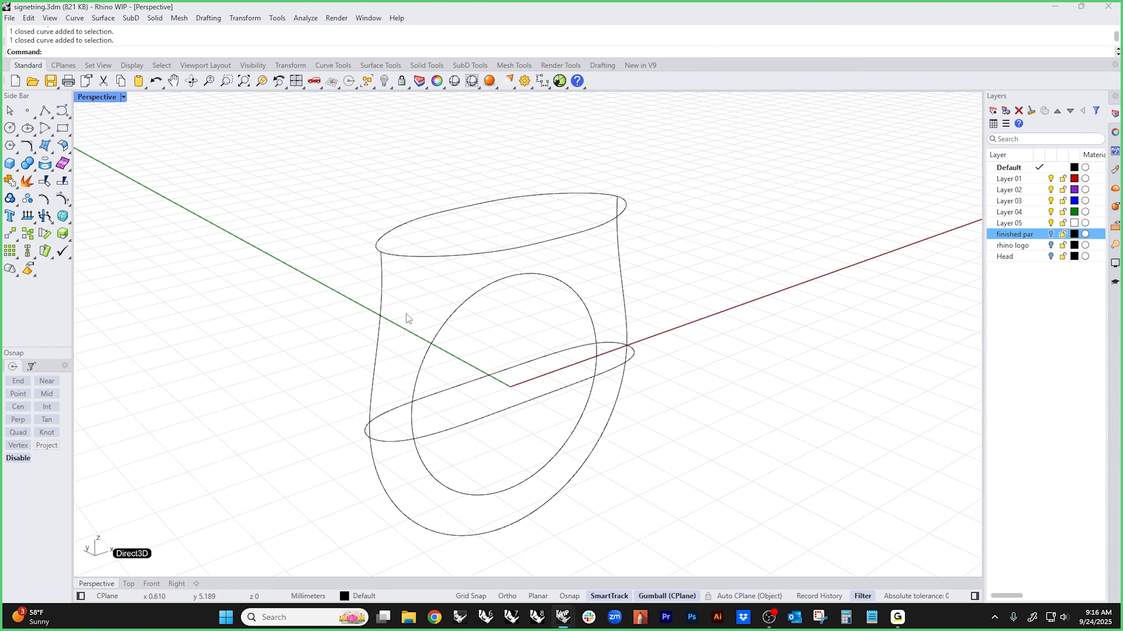
pyautogui.click(383, 313)
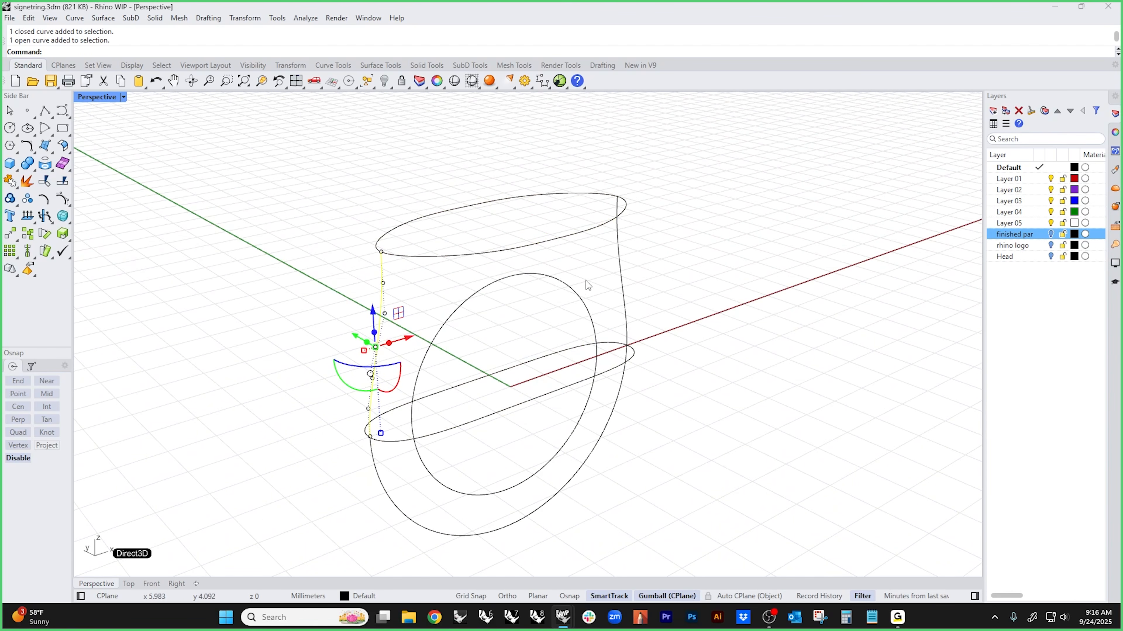
pyautogui.click(622, 281)
pyautogui.click(753, 310)
pyautogui.moveTo(778, 423); pyautogui.dragTo(776, 384, button='right')
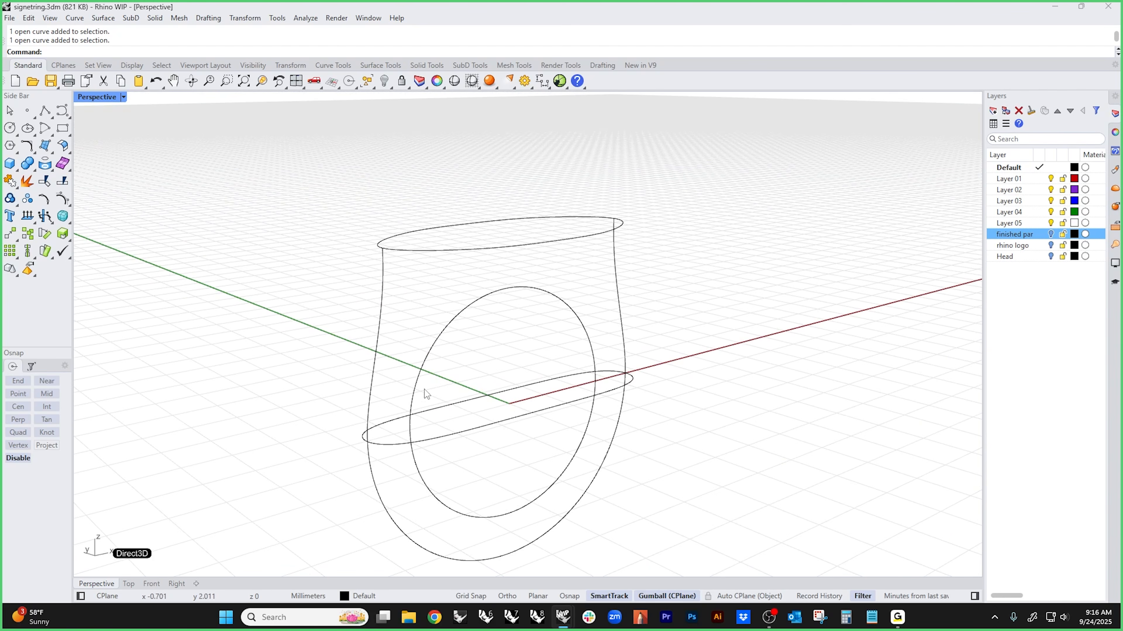
# - Extrude the face ellipse straight up and the mid-section curve straight down into capped solids
pyautogui.click(481, 250)
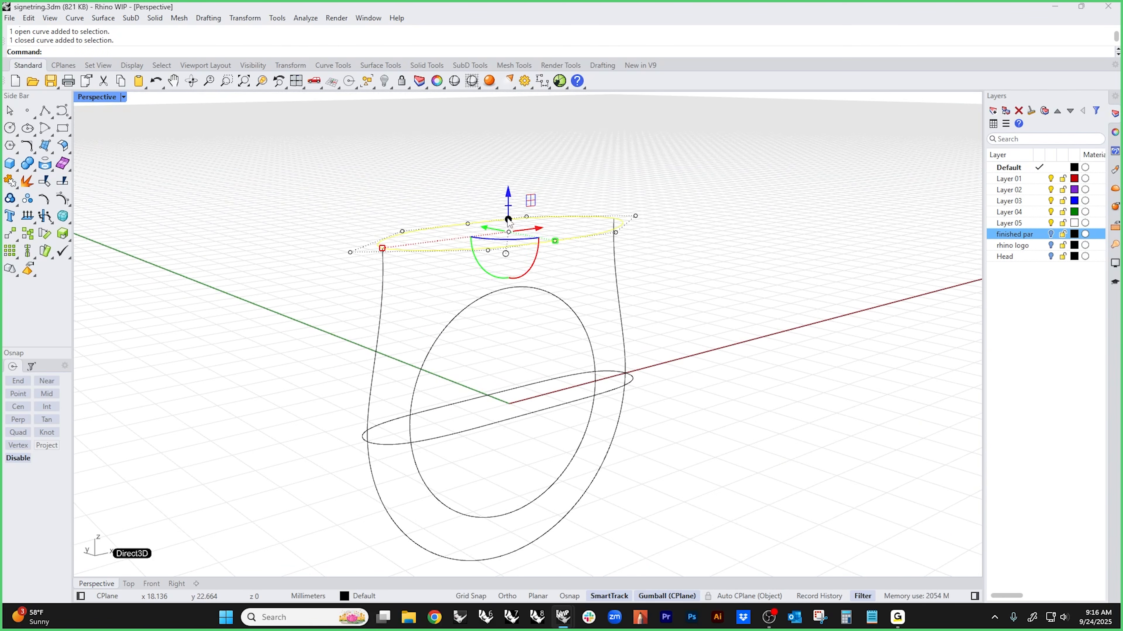
pyautogui.moveTo(508, 220); pyautogui.dragTo(508, 132)
pyautogui.click(817, 338)
pyautogui.click(552, 410)
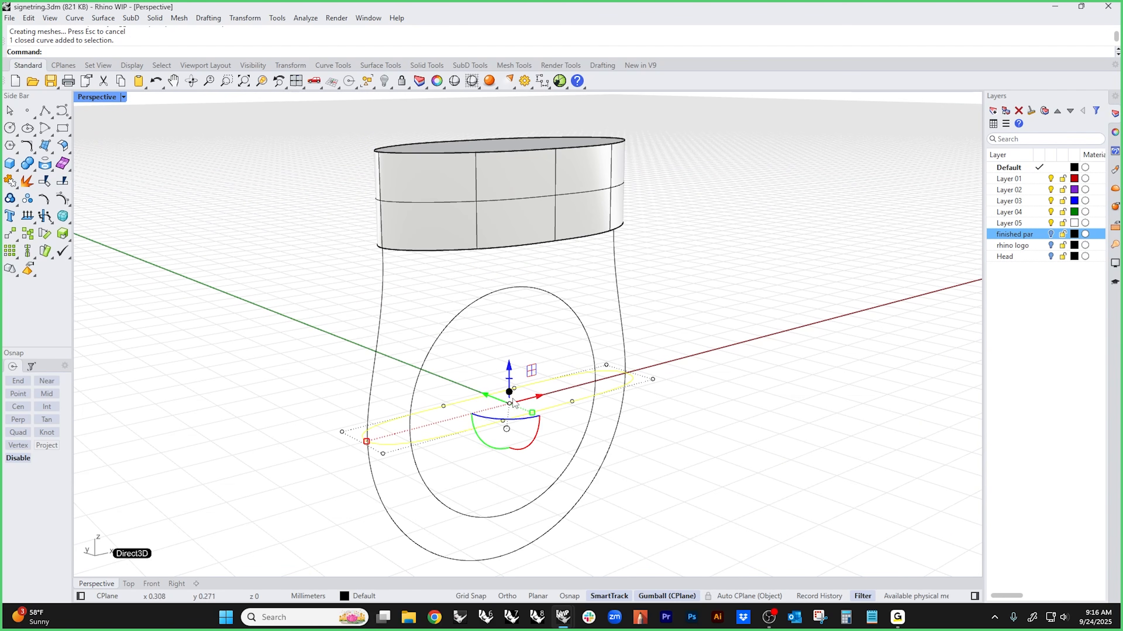
pyautogui.moveTo(513, 401); pyautogui.dragTo(510, 435)
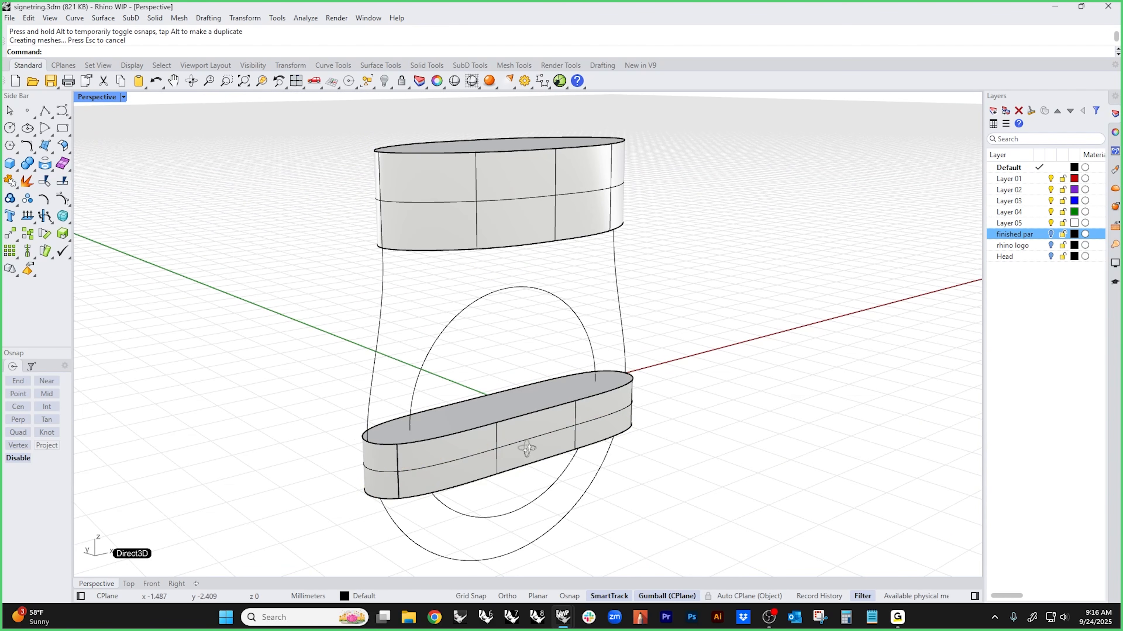
# - Delete the two facing caps: the upper extrusion's bottom face and the lower extrusion's top face
pyautogui.moveTo(528, 449); pyautogui.dragTo(551, 471, button='right')
pyautogui.keyDown('ctrl'); pyautogui.keyDown('shift'); pyautogui.click(504, 324); pyautogui.keyUp('shift'); pyautogui.keyUp('ctrl')
pyautogui.scroll(5, 489, 417)
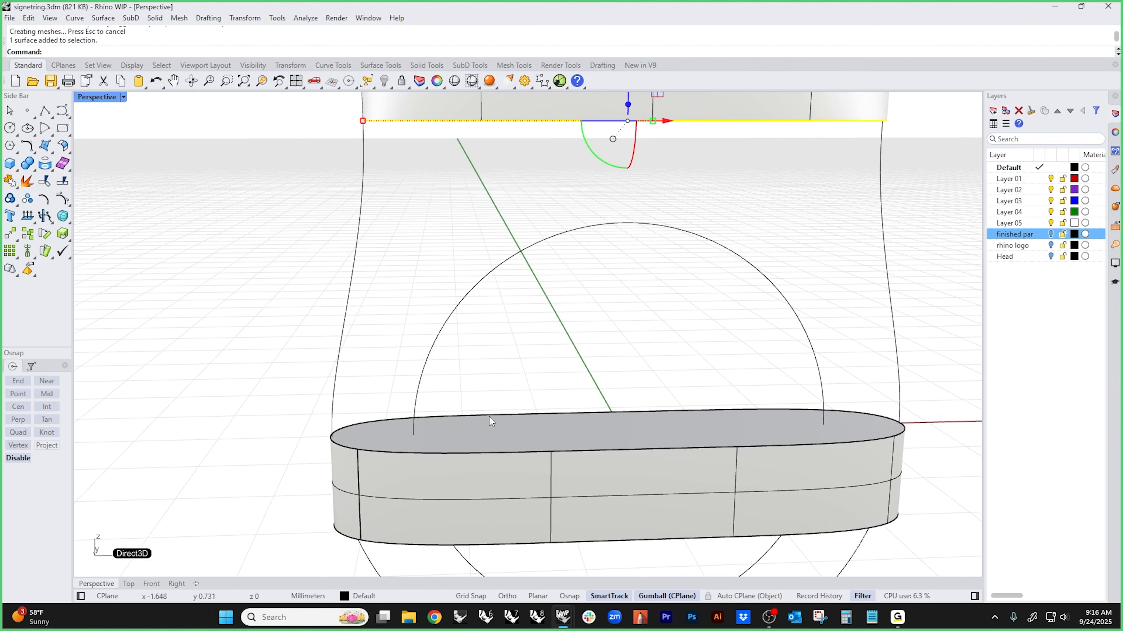
pyautogui.keyDown('ctrl'); pyautogui.keyDown('shift'); pyautogui.click(488, 435); pyautogui.keyUp('shift'); pyautogui.keyUp('ctrl')
pyautogui.scroll(-8, 321, 339)
pyautogui.moveTo(320, 339); pyautogui.dragTo(355, 428, button='right')
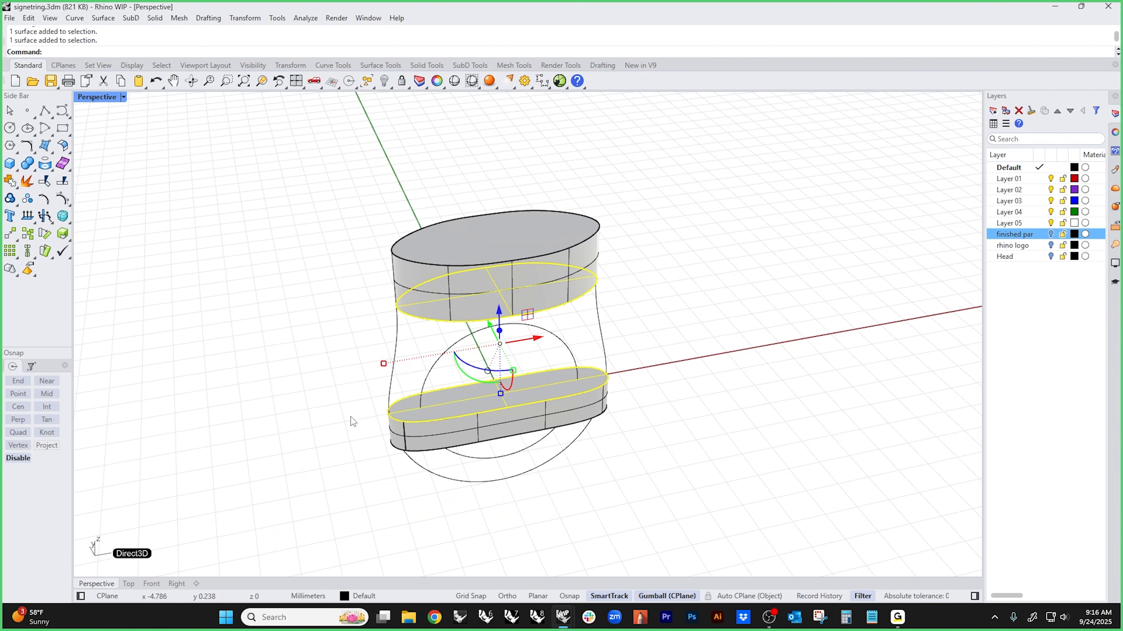
pyautogui.press('Delete')
# - Inspect the two extrusions from below and above, checking their open facing ends
pyautogui.moveTo(350, 417); pyautogui.dragTo(433, 386, button='right')
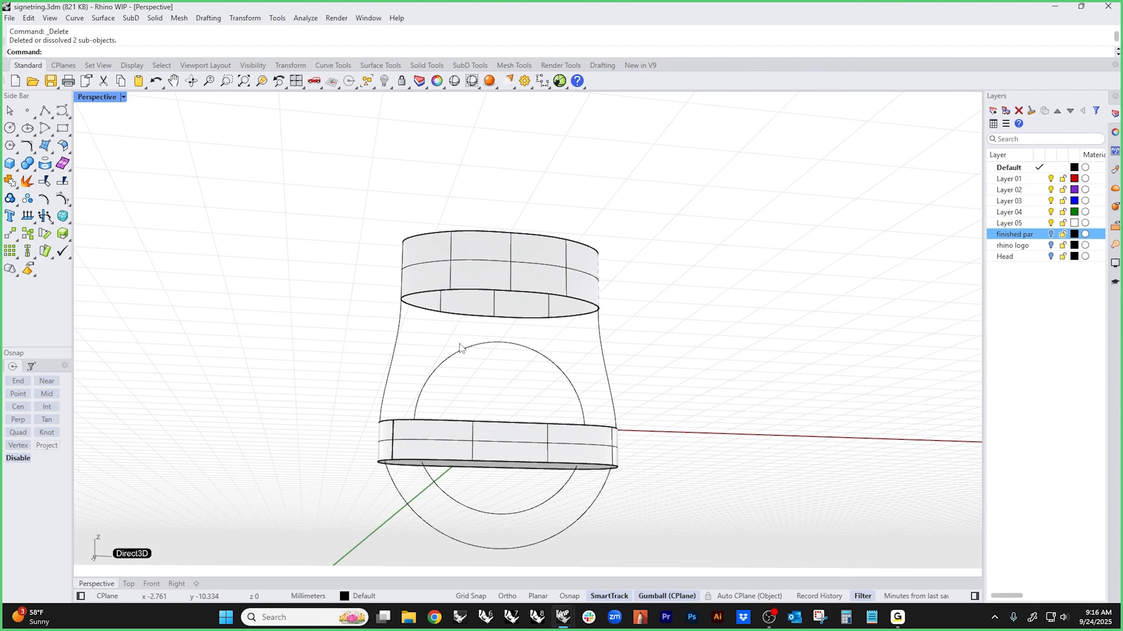
pyautogui.moveTo(459, 348); pyautogui.dragTo(534, 433, button='right')
pyautogui.click(535, 430)
pyautogui.click(558, 287)
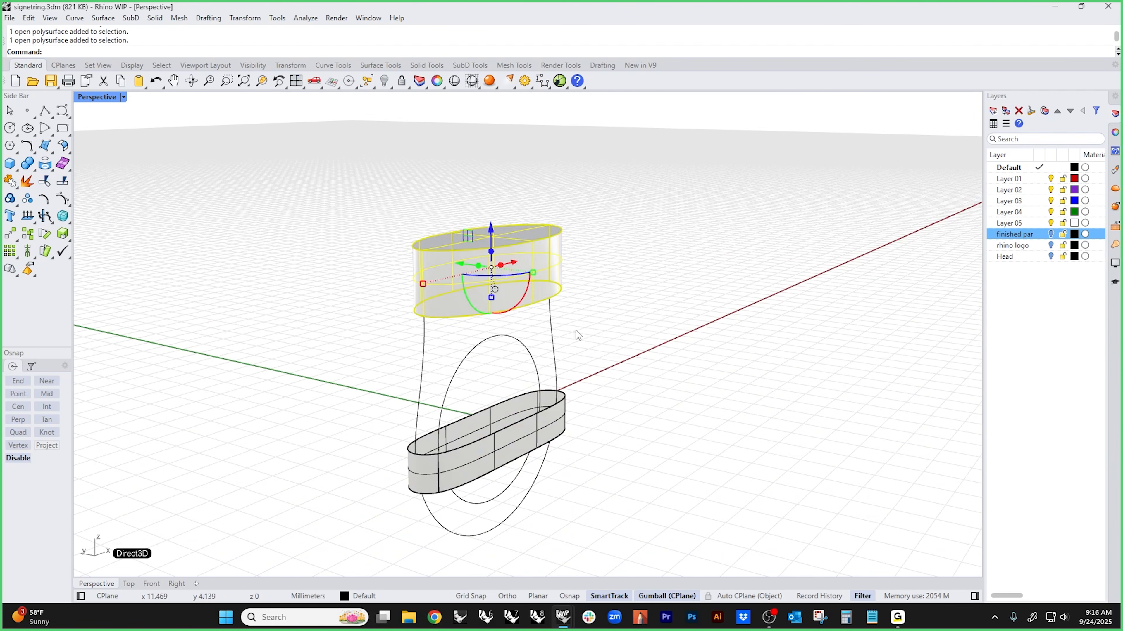
pyautogui.click(623, 384)
pyautogui.moveTo(689, 460); pyautogui.dragTo(642, 484, button='right')
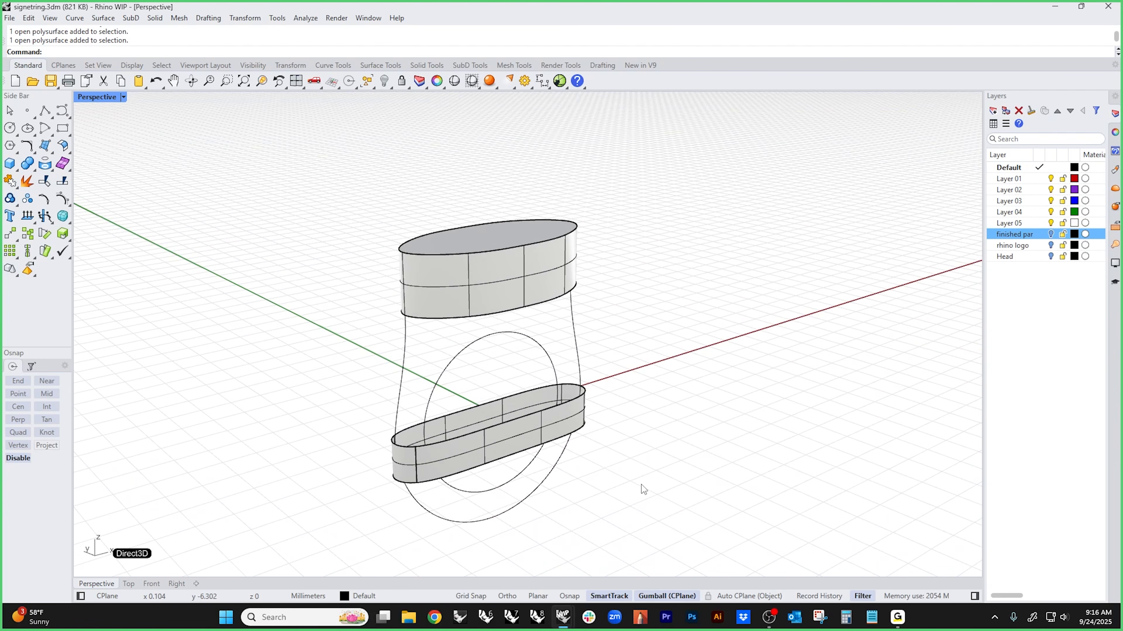
# - Blend a surface between the two extrusions' open facing edges, moving the shape curve's lower end onto the lower edge's end point
pyautogui.scroll(2, 401, 360)
pyautogui.middleClick(332, 361)
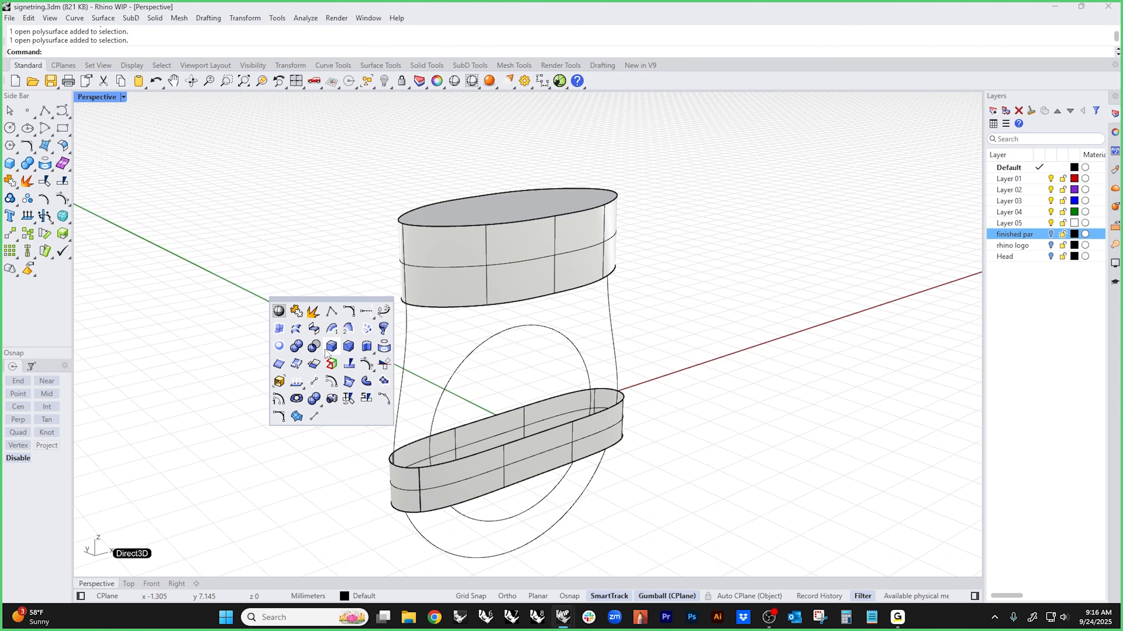
pyautogui.click(315, 330)
pyautogui.click(443, 304)
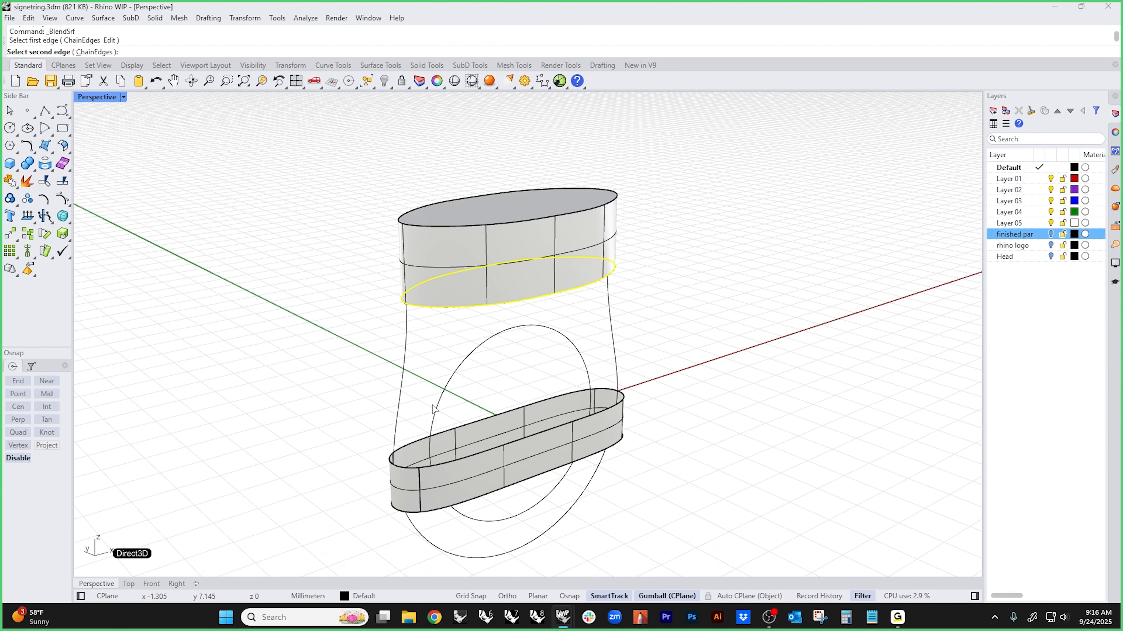
pyautogui.click(437, 470)
pyautogui.press('Return')
pyautogui.moveTo(662, 471); pyautogui.dragTo(538, 471, button='right')
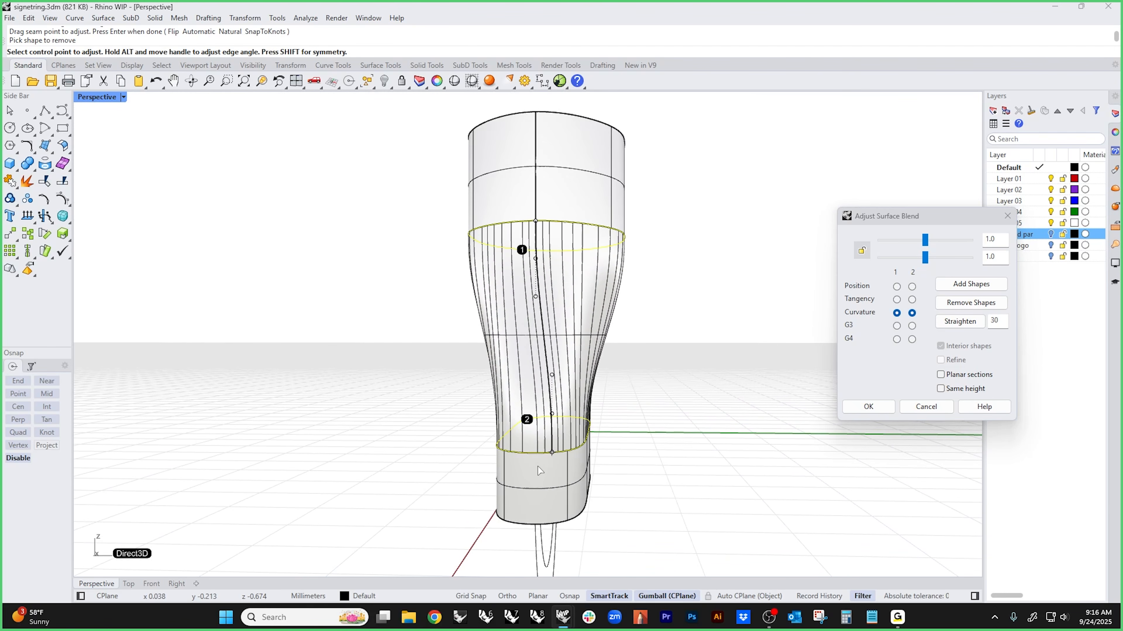
pyautogui.moveTo(552, 453); pyautogui.dragTo(536, 454)
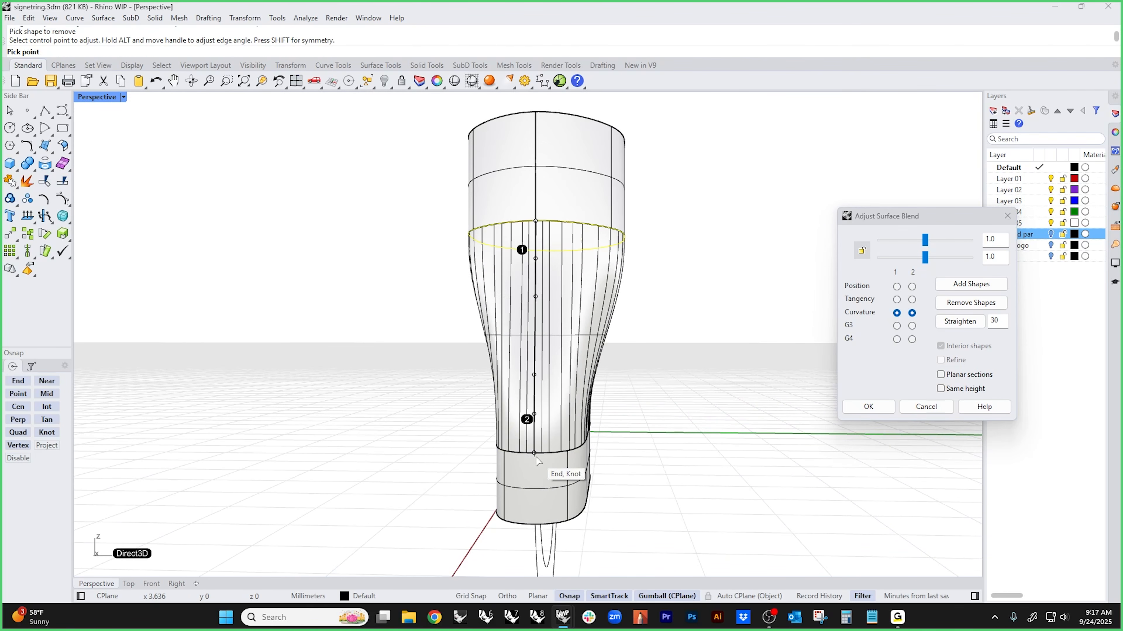
# - Compare the blend preview's sides with the profile curves in a wireframe front view and accept the curvature blend
pyautogui.moveTo(535, 454); pyautogui.dragTo(647, 433, button='right')
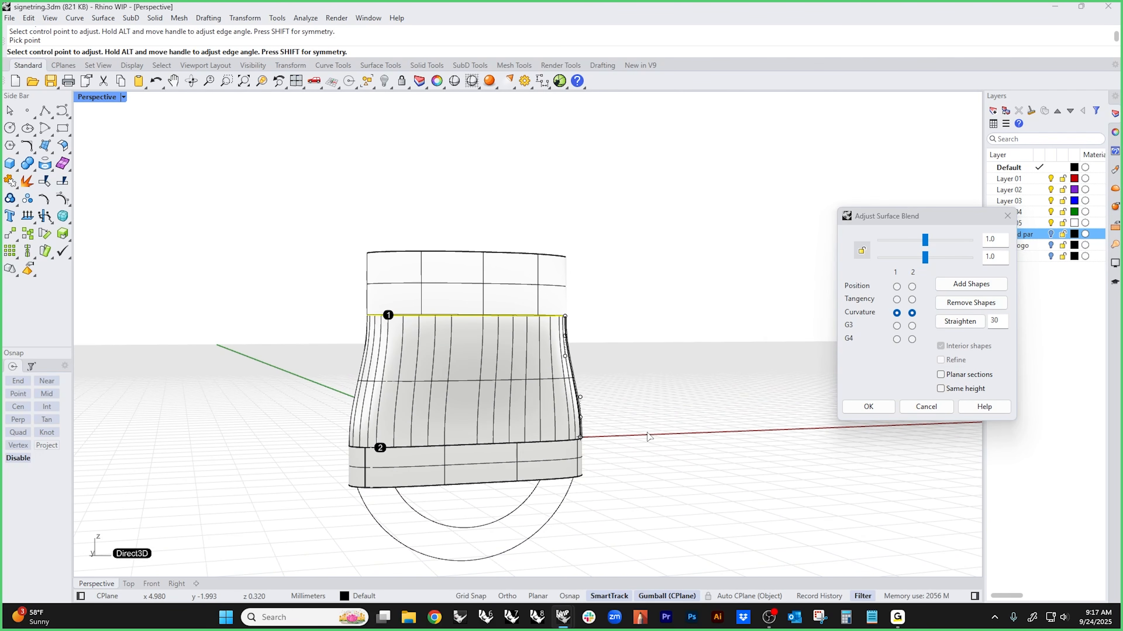
pyautogui.write('f')
pyautogui.press('Return')
pyautogui.middleClick(646, 437)
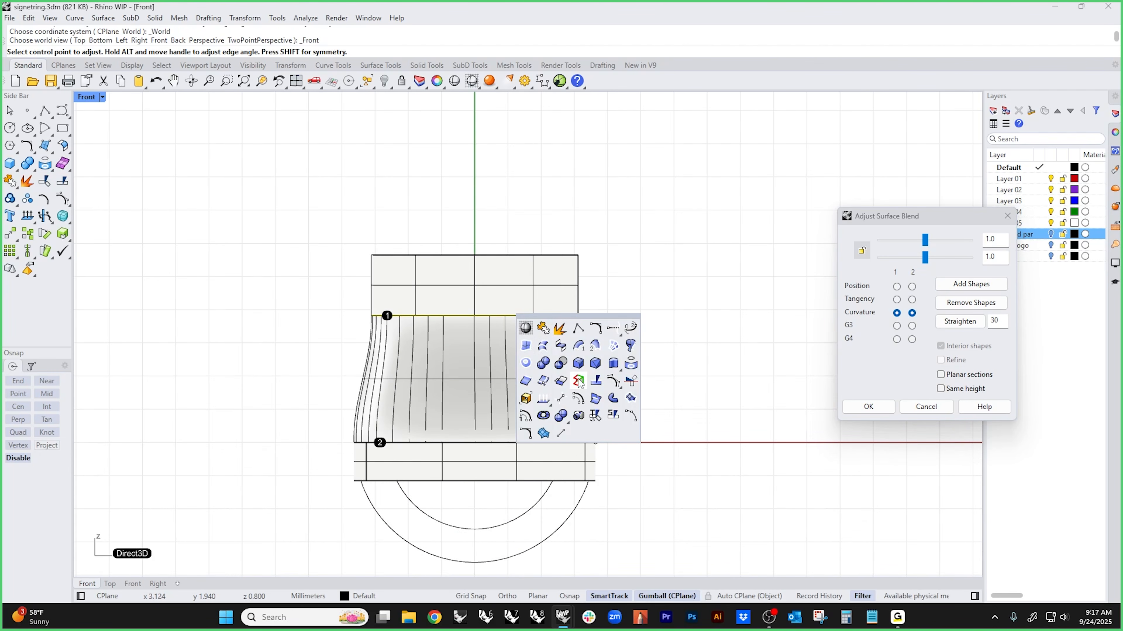
pyautogui.click(527, 334)
pyautogui.scroll(4, 389, 394)
pyautogui.scroll(4, 343, 425)
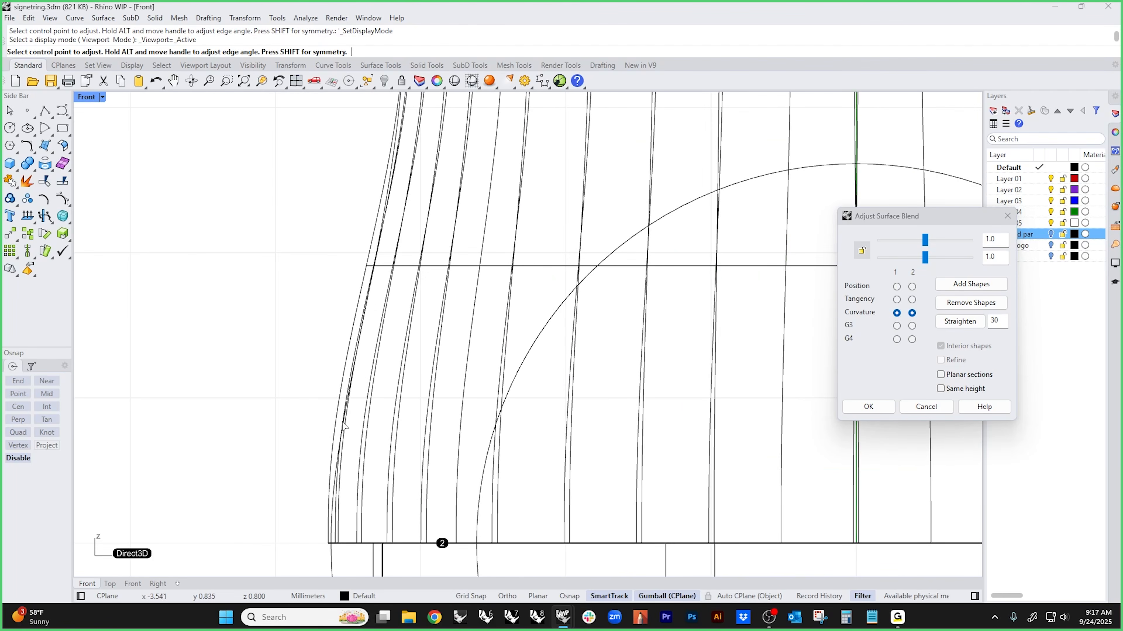
pyautogui.scroll(-8, 370, 231)
pyautogui.moveTo(636, 288); pyautogui.dragTo(322, 352, button='right')
pyautogui.scroll(3, 513, 442)
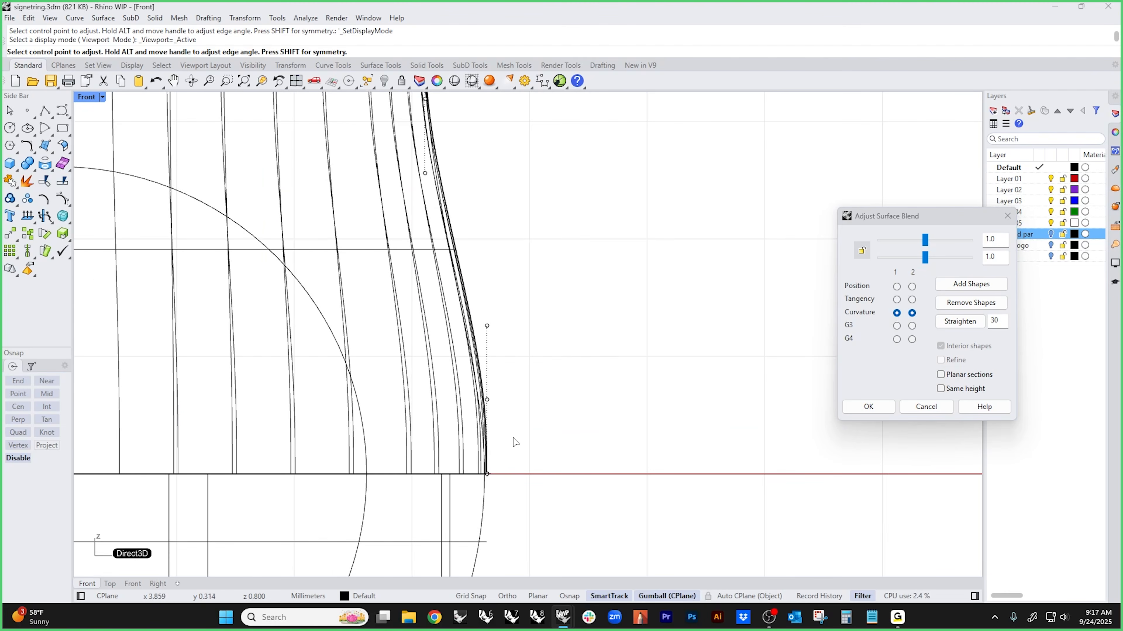
pyautogui.scroll(-7, 510, 442)
pyautogui.scroll(3, 507, 447)
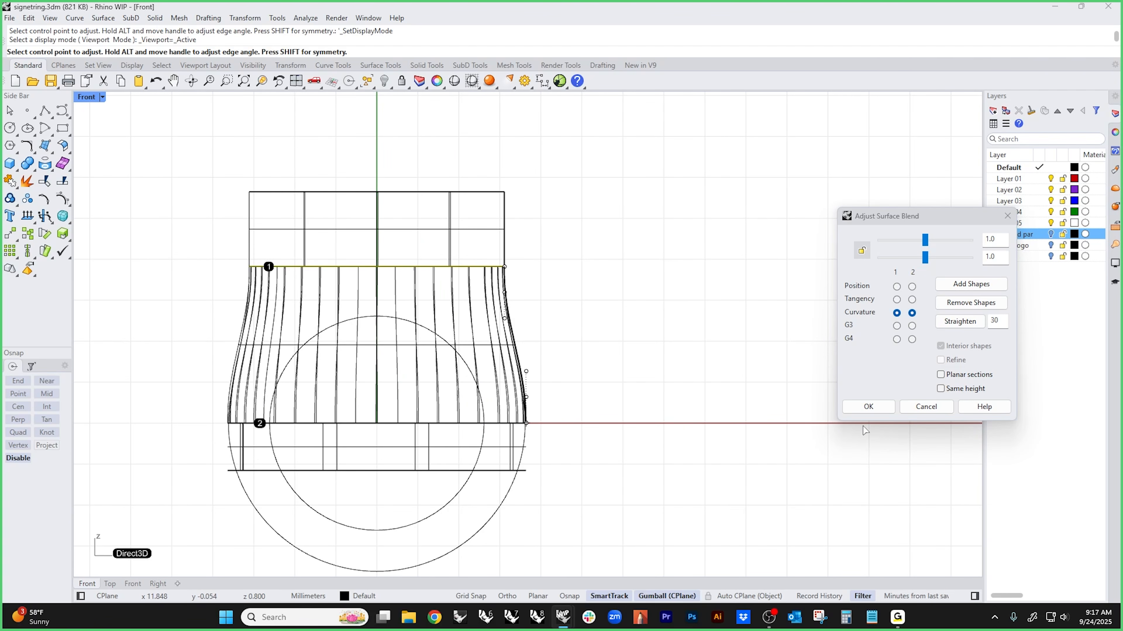
pyautogui.click(865, 409)
# - Return the perspective view to Shaded display and inspect the blend surface between the extrusions from several sides
pyautogui.moveTo(605, 437); pyautogui.dragTo(607, 413, button='right')
pyautogui.press('F4')
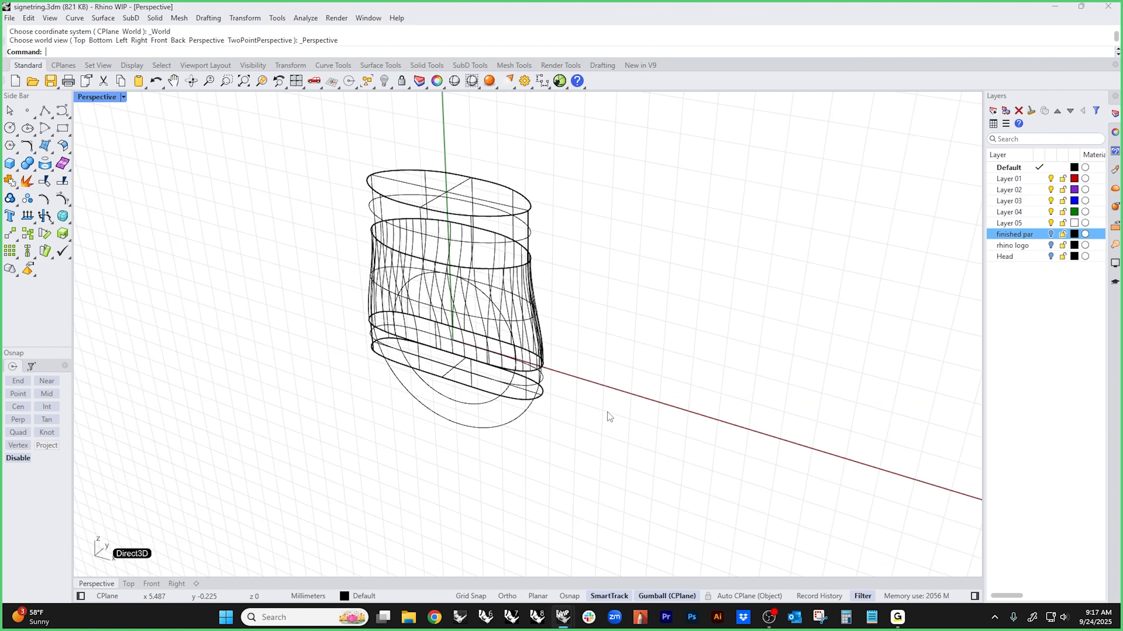
pyautogui.middleClick(607, 412)
pyautogui.click(499, 310)
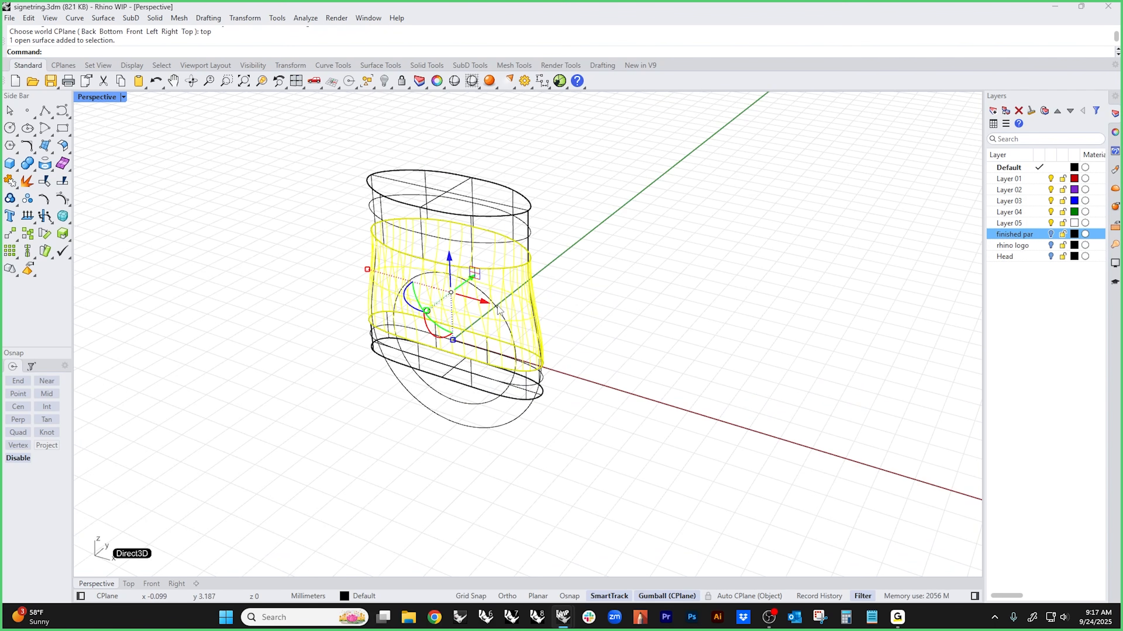
pyautogui.keyDown('shift'); pyautogui.moveTo(413, 341); pyautogui.dragTo(370, 366, button='right'); pyautogui.keyUp('shift')
pyautogui.click(283, 330)
pyautogui.rightClick(93, 98)
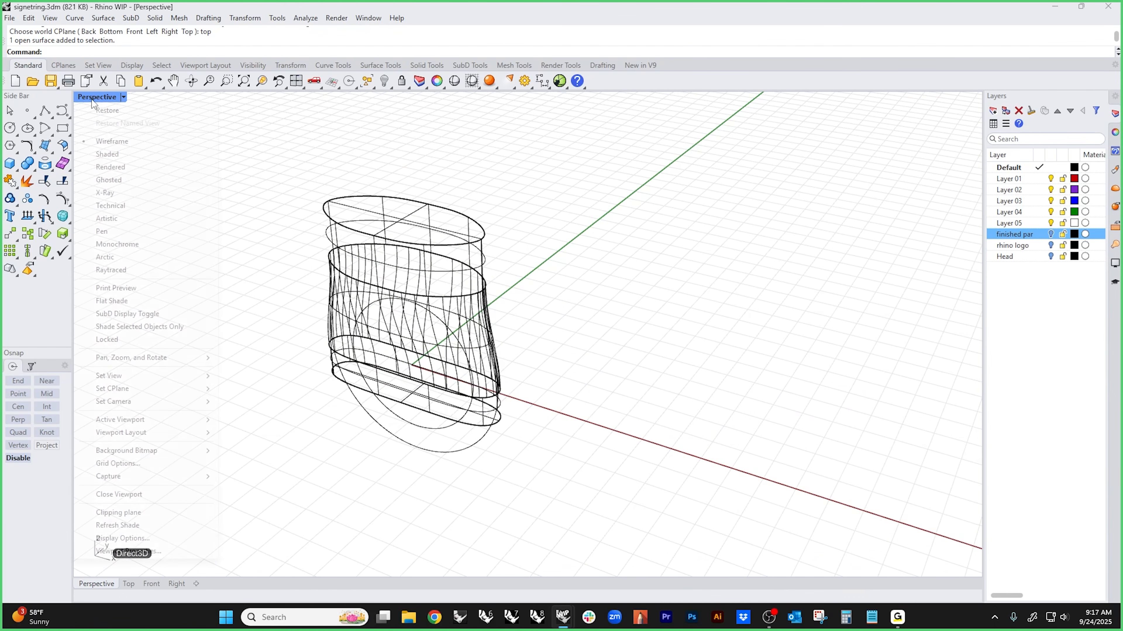
pyautogui.click(114, 160)
pyautogui.moveTo(242, 344)
pyautogui.mouseDown(button='right')
pyautogui.moveTo(351, 381)
pyautogui.moveTo(502, 390)
pyautogui.moveTo(671, 374)
pyautogui.moveTo(626, 389)
pyautogui.moveTo(639, 390)
pyautogui.moveTo(649, 367)
pyautogui.moveTo(576, 426)
pyautogui.moveTo(600, 435)
pyautogui.moveTo(578, 444)
pyautogui.mouseUp(button='right')
pyautogui.scroll(3, 652, 362)
pyautogui.scroll(-3, 546, 439)
pyautogui.scroll(-5, 576, 426)
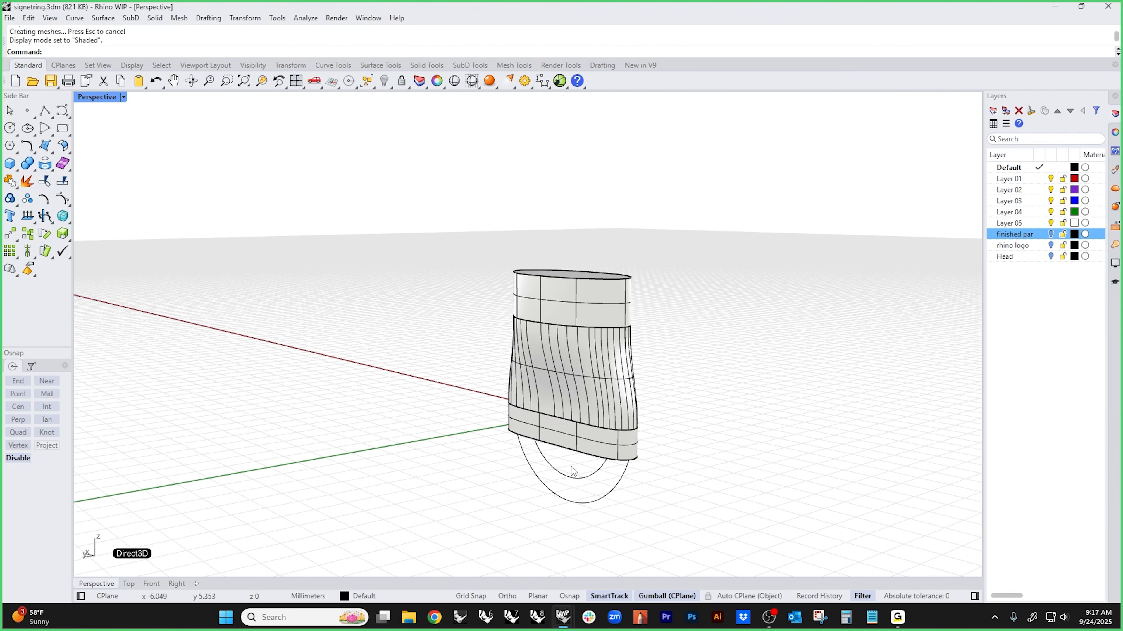
# - Try extruding the inner finger circle into a cylinder, once in both directions and once to one side, undoing each
pyautogui.click(557, 478)
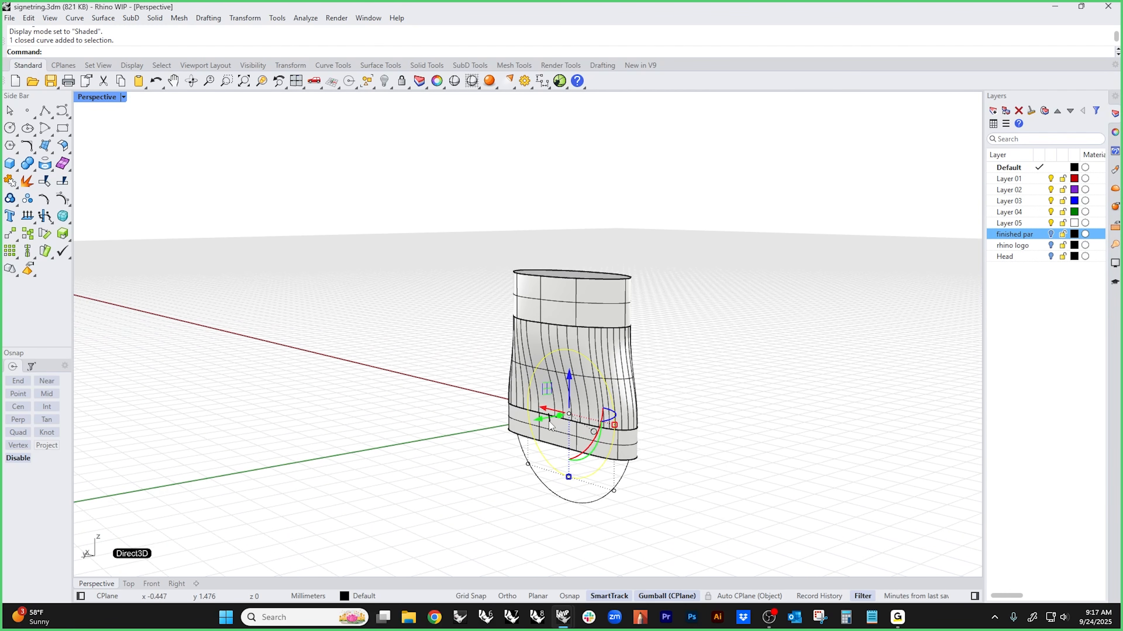
pyautogui.keyDown('shift'); pyautogui.moveTo(549, 420); pyautogui.dragTo(390, 431); pyautogui.keyUp('shift')
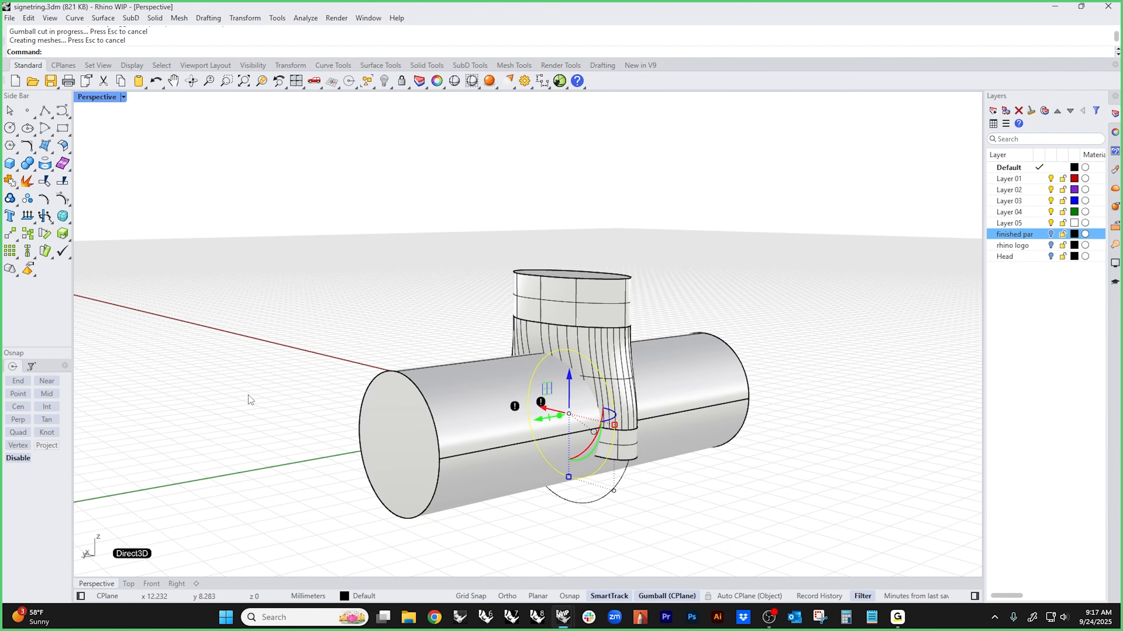
pyautogui.hotkey('ctrl', 'z')
pyautogui.scroll(2, 572, 481)
pyautogui.click(569, 478)
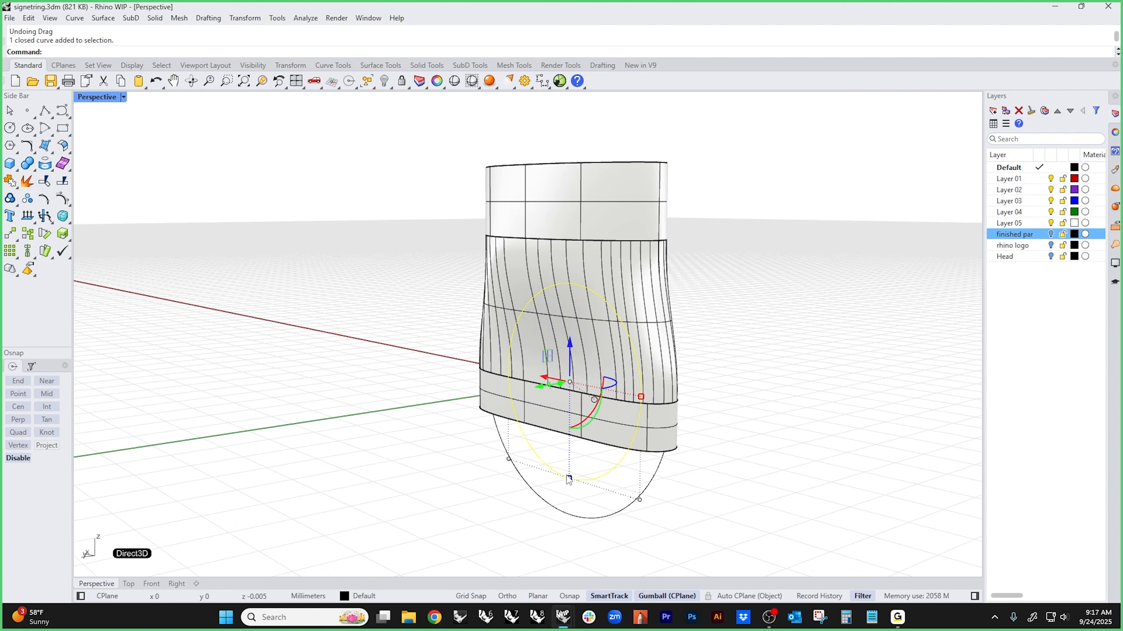
pyautogui.moveTo(548, 387); pyautogui.dragTo(313, 416)
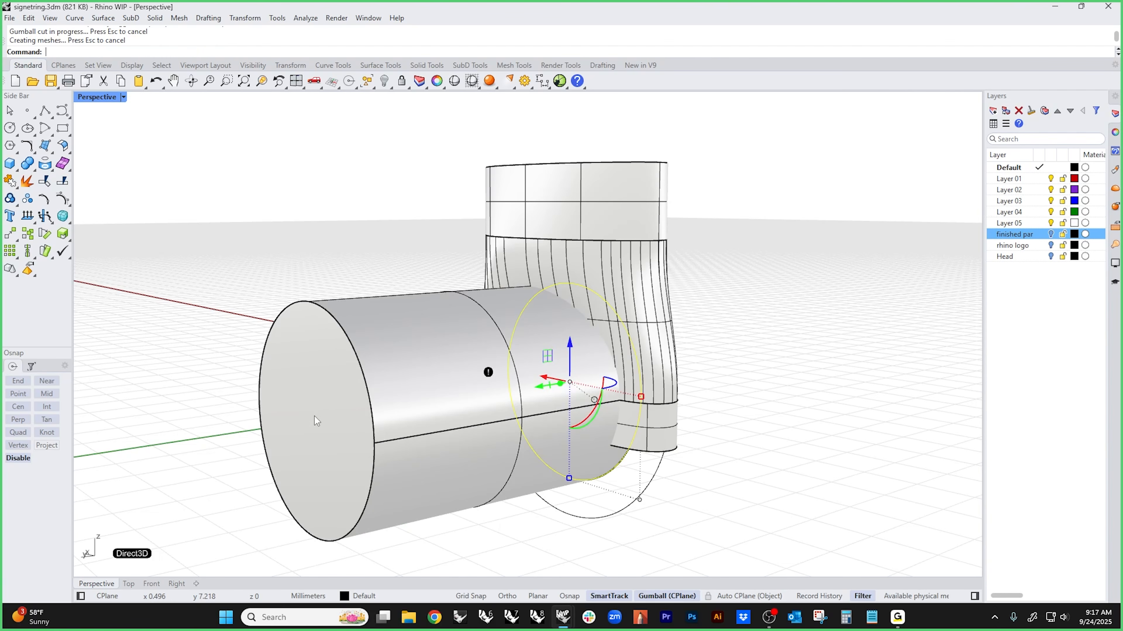
pyautogui.hotkey('ctrl', 'z')
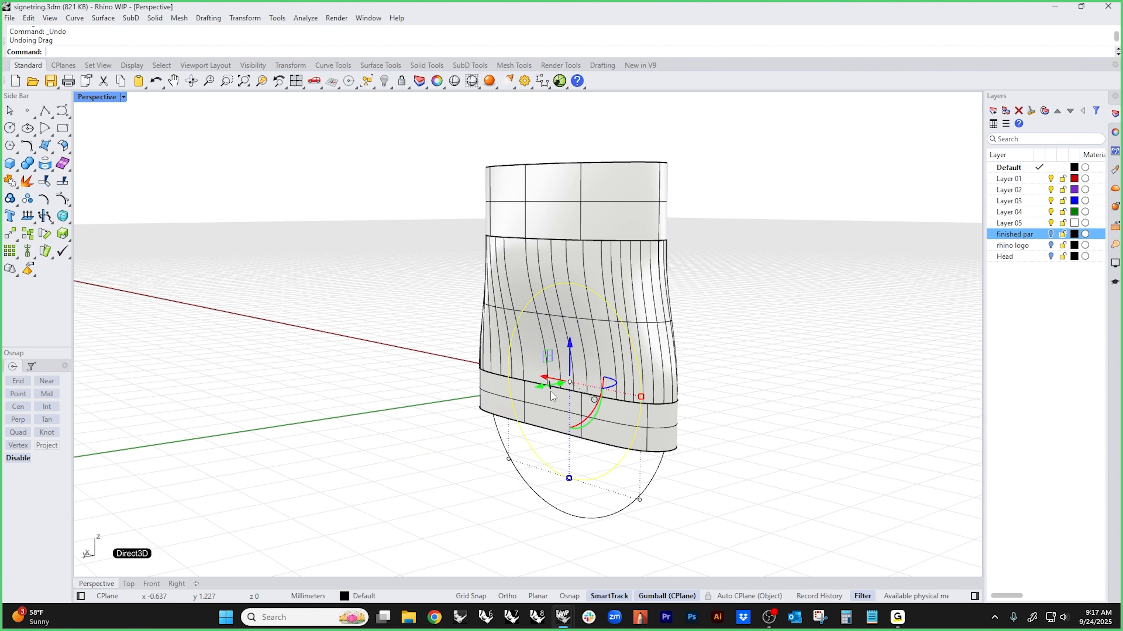
# - Try extruding the inner circle in both directions through the ring body as a cylinder, and undo it
pyautogui.moveTo(551, 391); pyautogui.dragTo(380, 418)
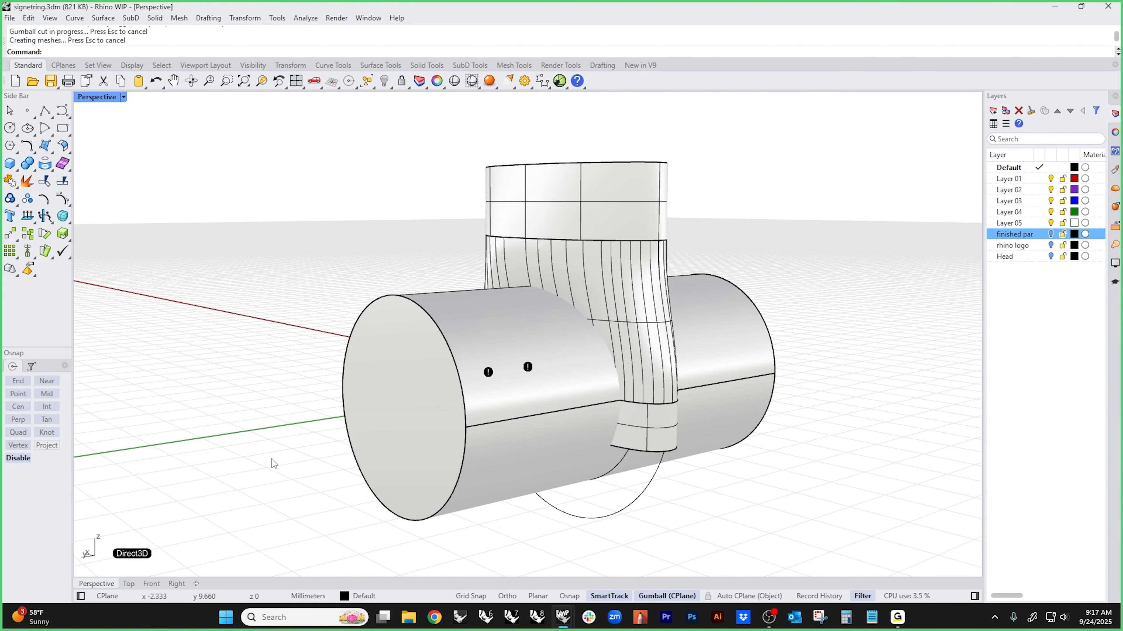
pyautogui.click(654, 338)
pyautogui.click(855, 509)
pyautogui.keyDown('shift'); pyautogui.moveTo(708, 500); pyautogui.dragTo(534, 476, button='right'); pyautogui.keyUp('shift')
pyautogui.hotkey('ctrl', 'z')
# - Trim the finger opening through the blend surface in the front view, using the inner circle as cutter and a fence inside it
pyautogui.click(529, 481)
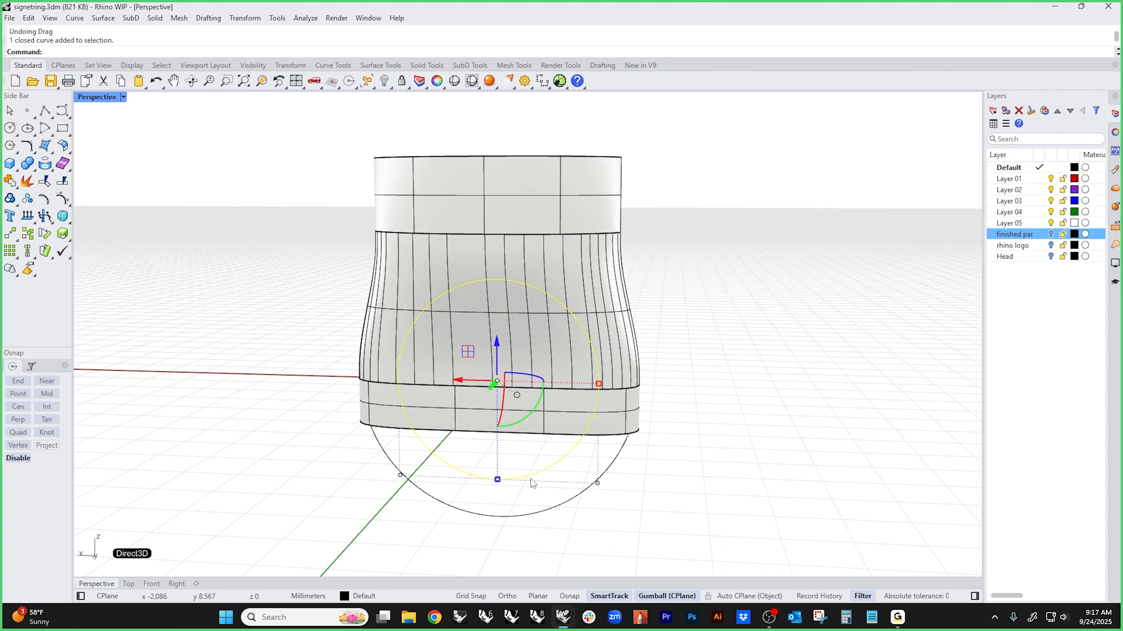
pyautogui.hotkey('ctrl', 't')
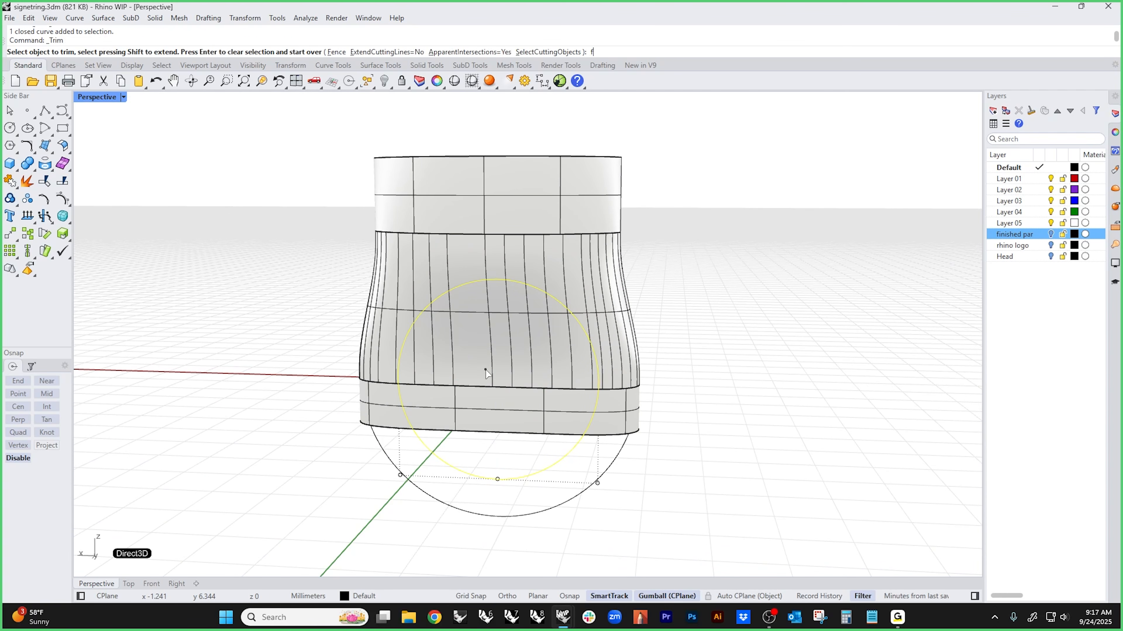
pyautogui.write('f')
pyautogui.press('Return')
pyautogui.press('Return')
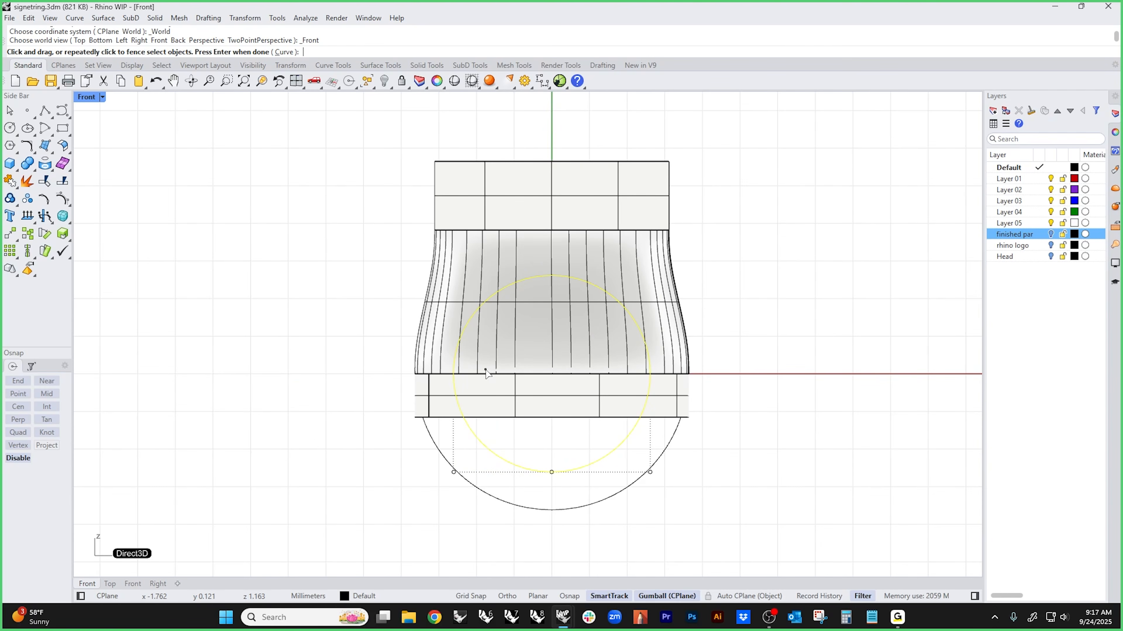
pyautogui.click(530, 340)
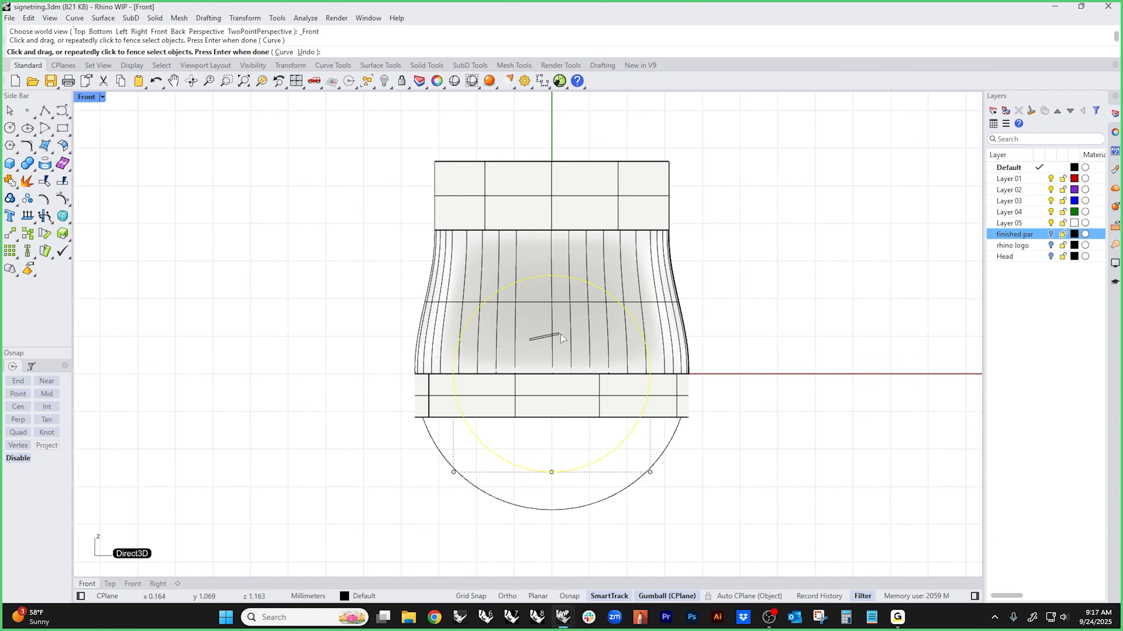
pyautogui.click(573, 333)
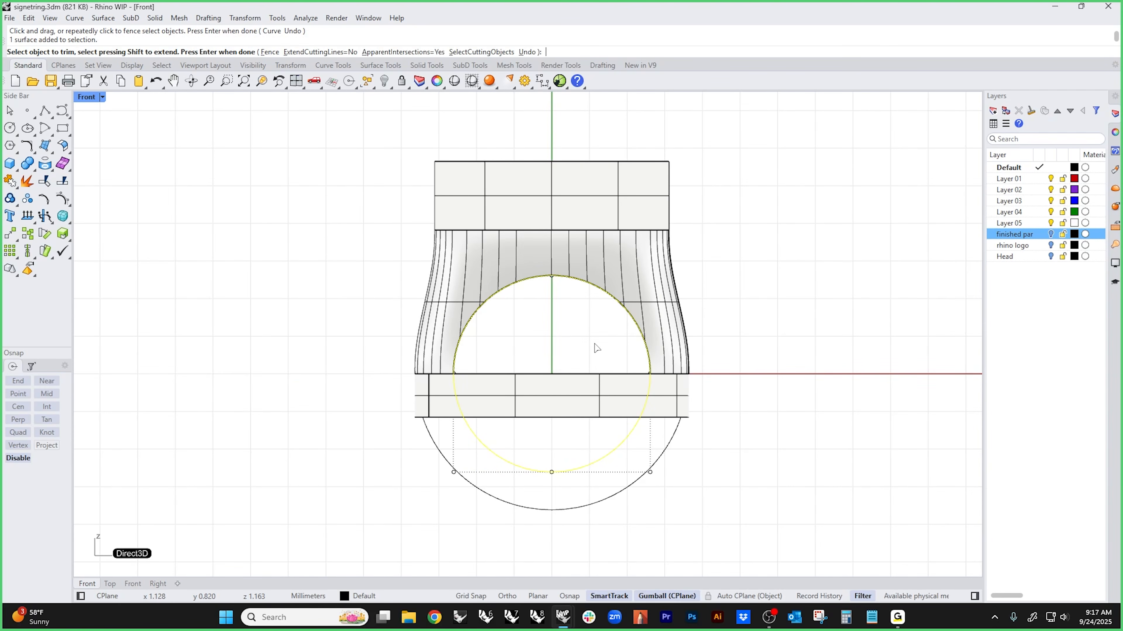
pyautogui.press('Return')
pyautogui.press('F4')
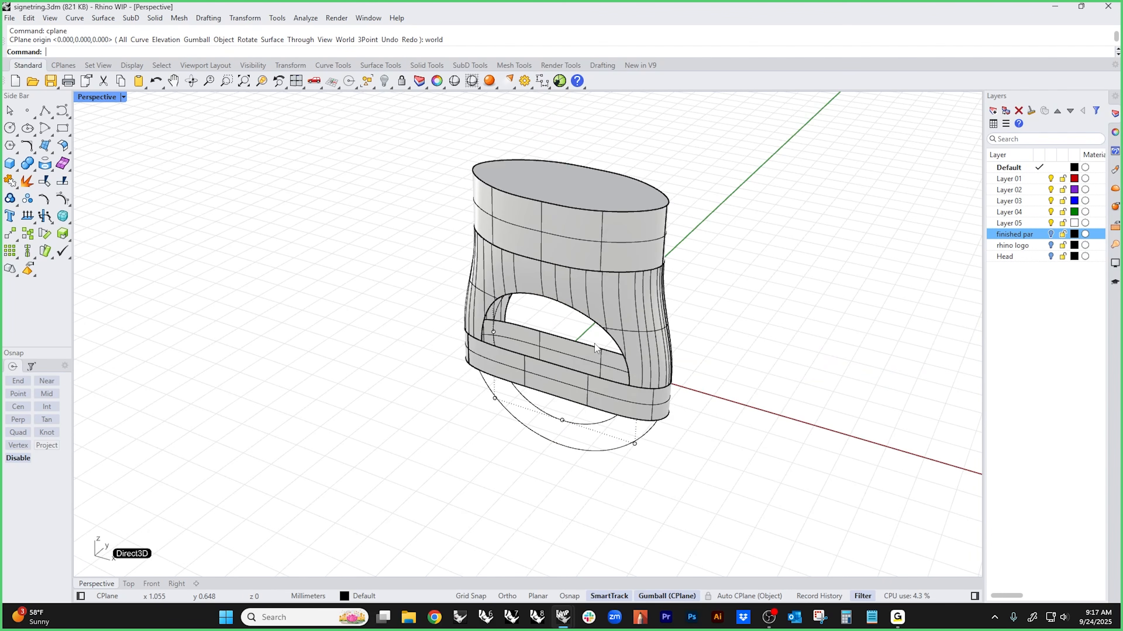
# - Delete the lower and upper helper extrusions, keeping the trimmed blend surface
pyautogui.scroll(4, 699, 305)
pyautogui.moveTo(619, 376); pyautogui.dragTo(522, 256, button='right')
pyautogui.click(489, 235)
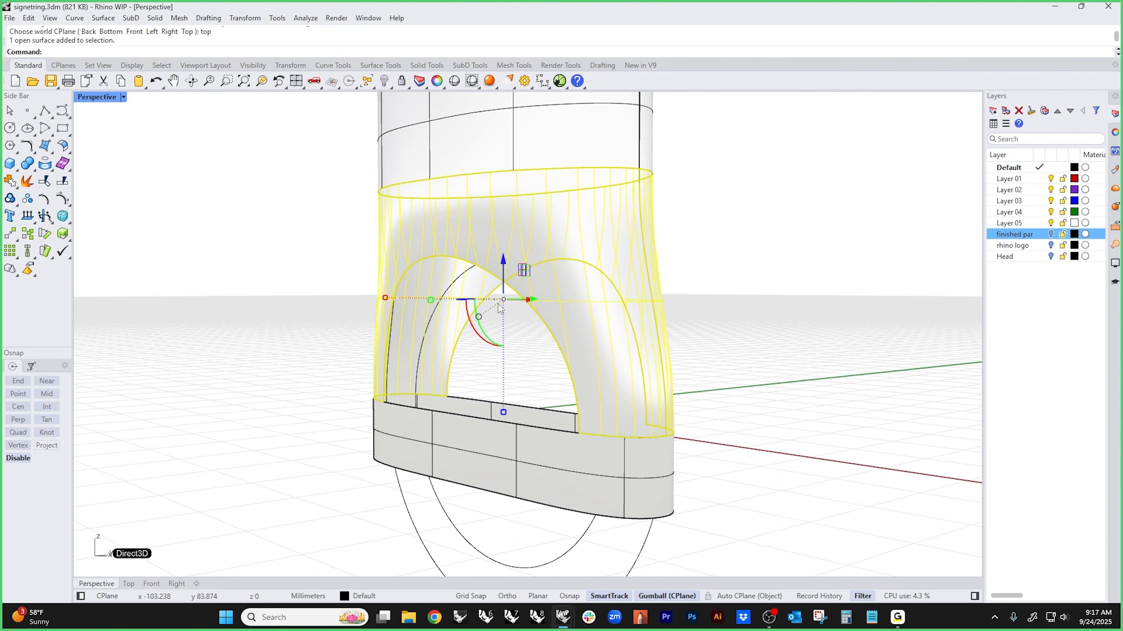
pyautogui.press('Escape')
pyautogui.moveTo(863, 341); pyautogui.dragTo(566, 376, button='right')
pyautogui.click(527, 451)
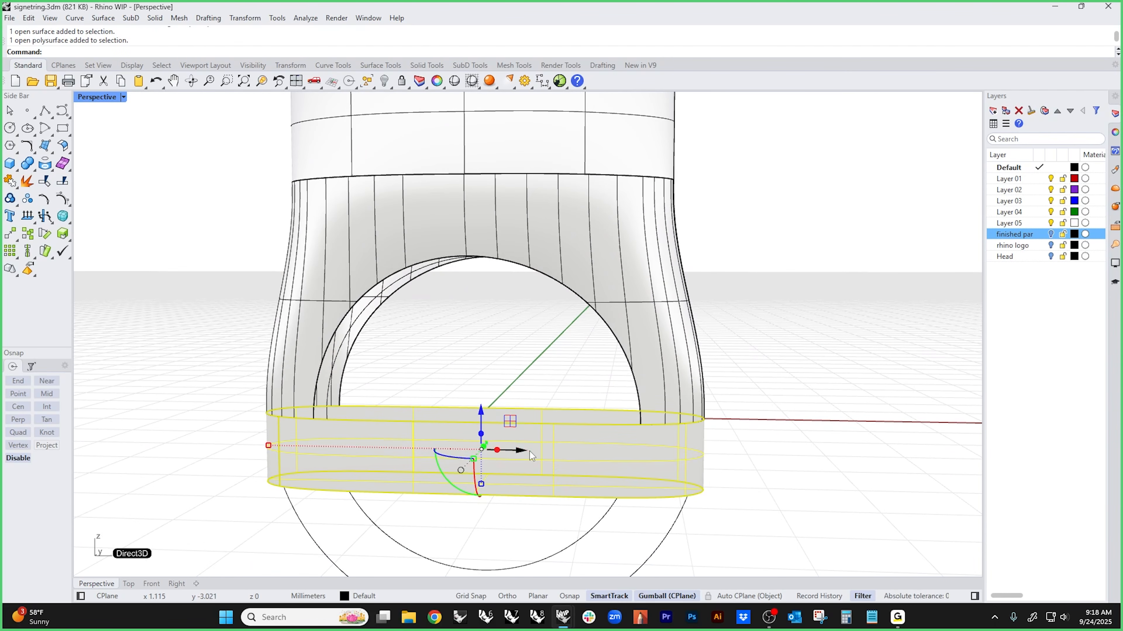
pyautogui.press('Delete')
pyautogui.click(512, 128)
pyautogui.press('Delete')
pyautogui.scroll(-3, 510, 181)
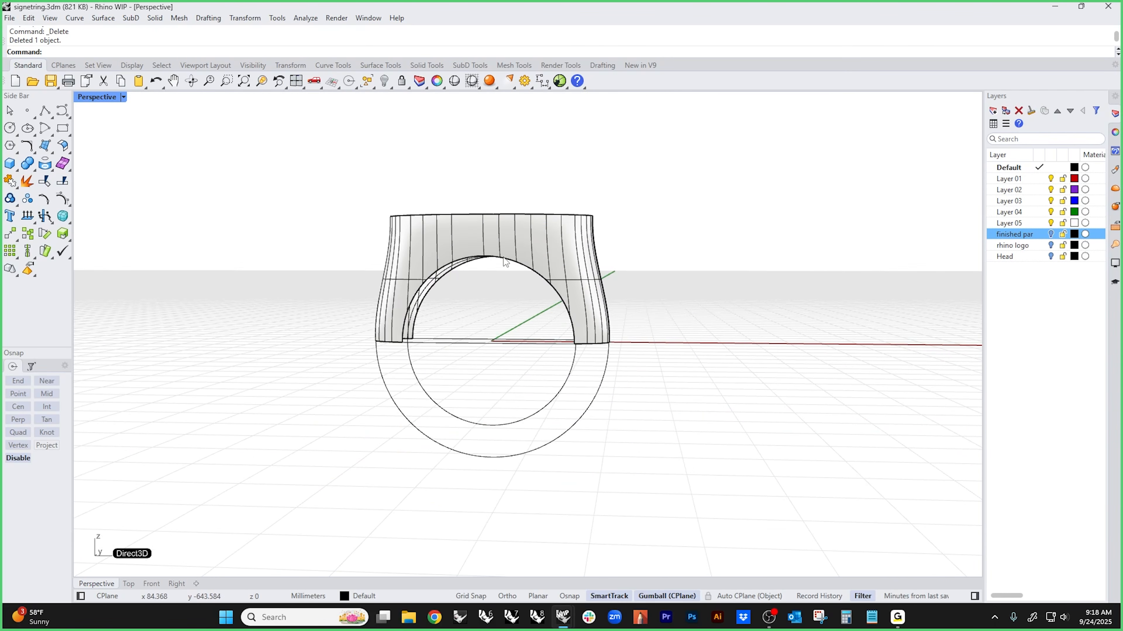
# - Cap the planar top opening of the trimmed blend surface
pyautogui.moveTo(511, 181)
pyautogui.mouseDown(button='right')
pyautogui.moveTo(504, 276)
pyautogui.moveTo(654, 351)
pyautogui.moveTo(609, 445)
pyautogui.moveTo(627, 403)
pyautogui.moveTo(686, 418)
pyautogui.moveTo(684, 376)
pyautogui.moveTo(596, 425)
pyautogui.mouseUp(button='right')
pyautogui.click(503, 276)
pyautogui.write('p')
pyautogui.press('Return')
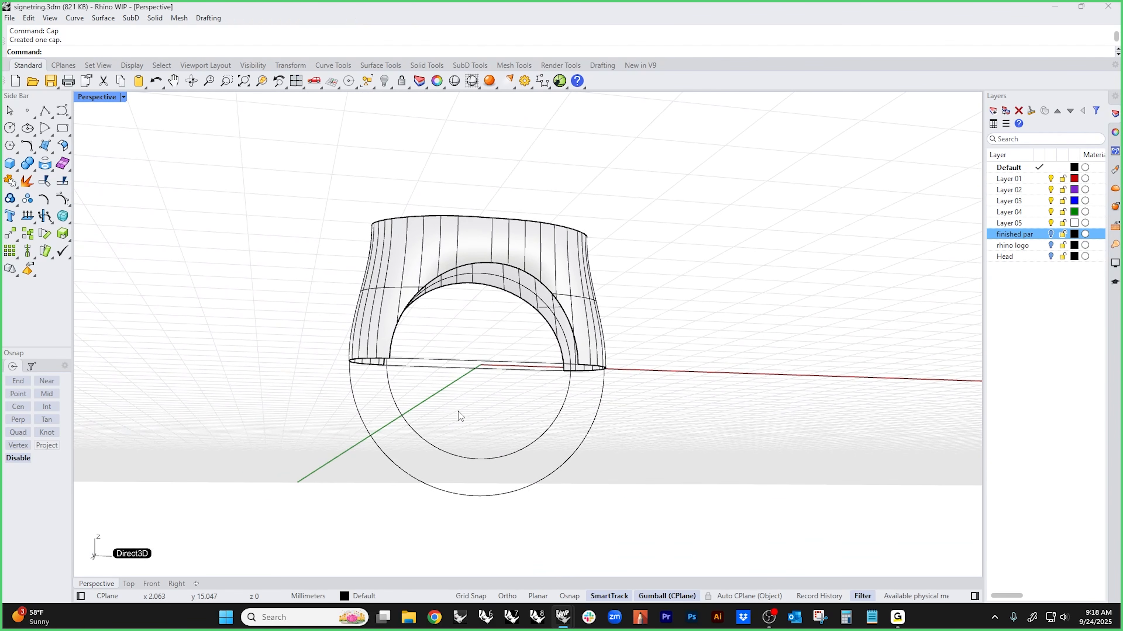
# - Try to blend a surface between the two open lower edges of the ring top
pyautogui.middleClick(457, 412)
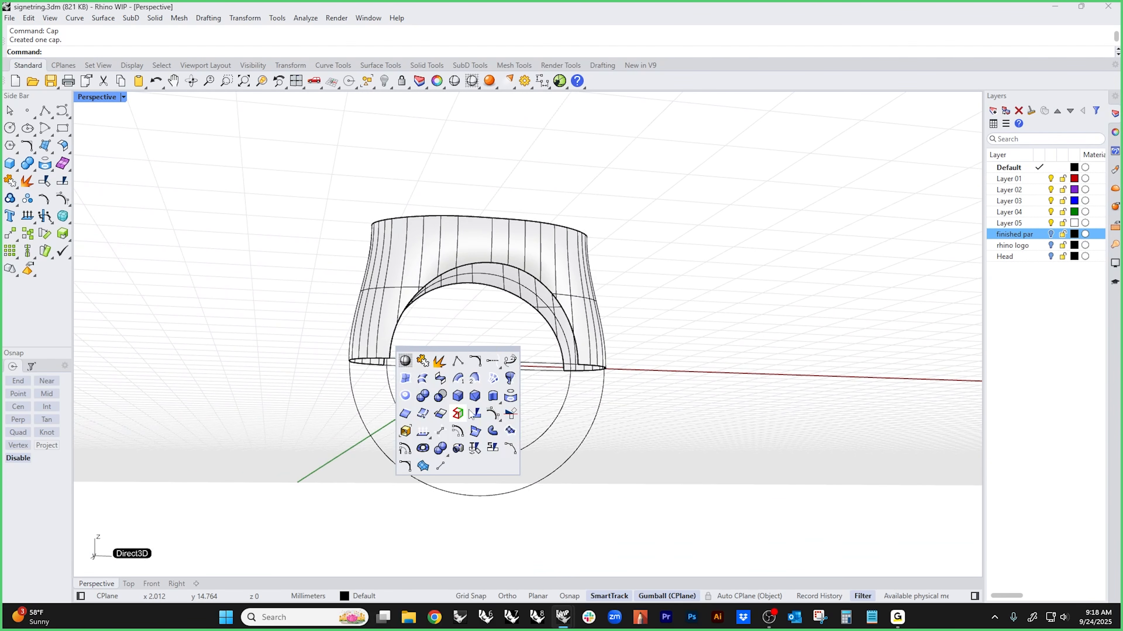
pyautogui.click(441, 379)
pyautogui.click(383, 362)
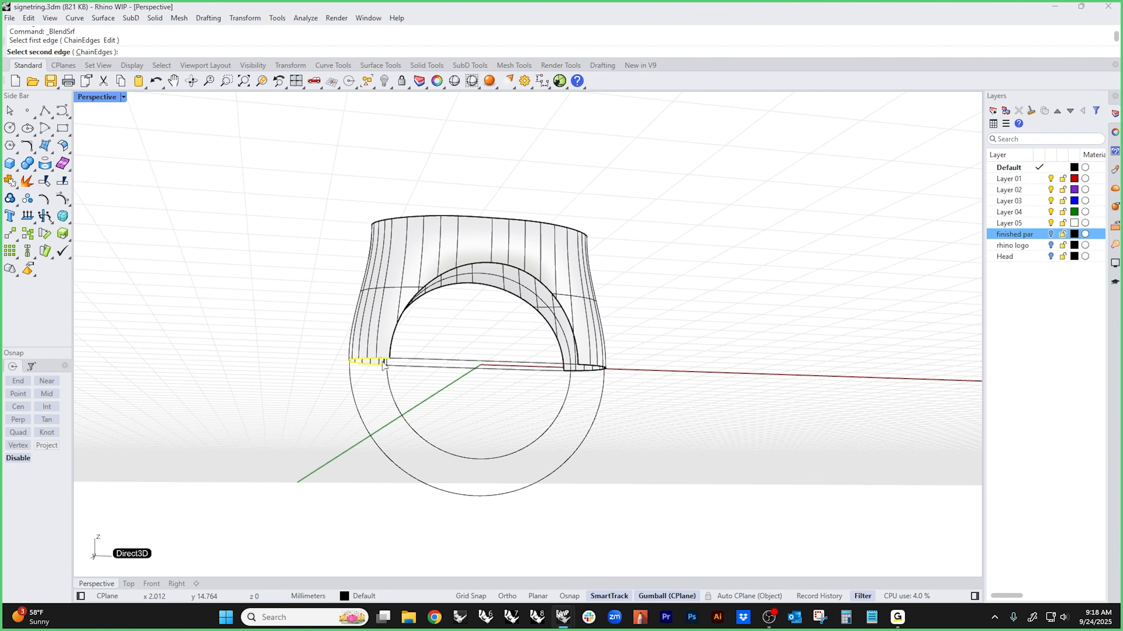
pyautogui.click(583, 373)
pyautogui.moveTo(583, 373); pyautogui.dragTo(531, 289, button='right')
pyautogui.press('Escape')
pyautogui.scroll(5, 453, 260)
pyautogui.keyDown('shift'); pyautogui.moveTo(453, 260); pyautogui.dragTo(495, 406, button='right'); pyautogui.keyUp('shift')
pyautogui.keyDown('ctrl'); pyautogui.keyDown('shift'); pyautogui.click(416, 369); pyautogui.keyUp('shift'); pyautogui.keyUp('ctrl')
pyautogui.press('Escape')
# - Trim off the positive-X half of the capped ring top in the front view with a vertical cutting line from the origin
pyautogui.hotkey('ctrl', 'F2')
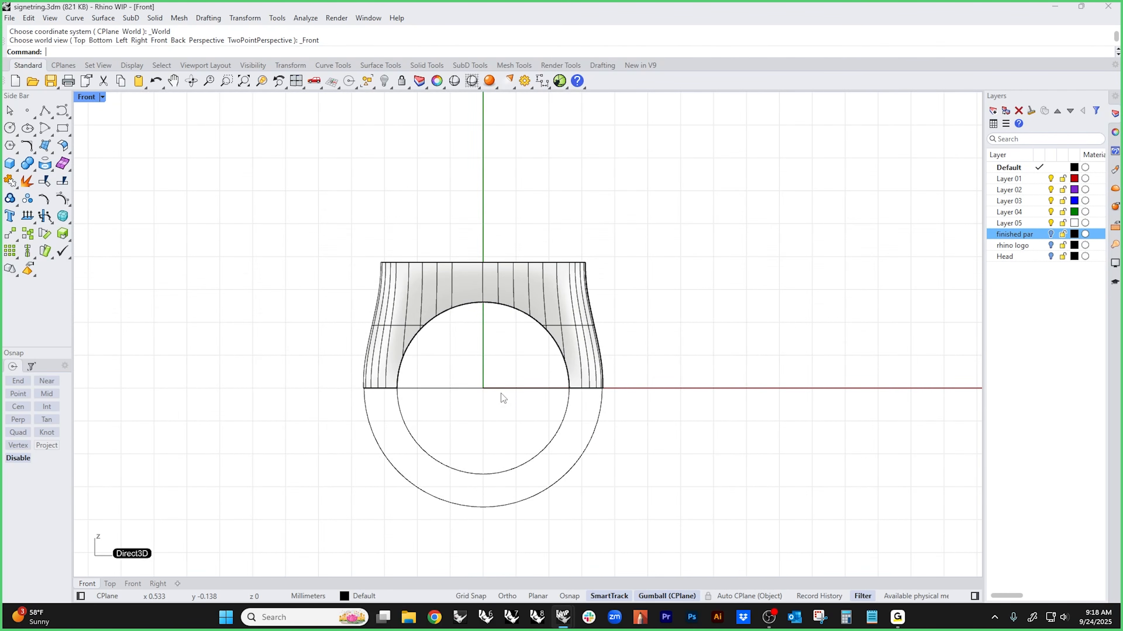
pyautogui.middleClick(499, 393)
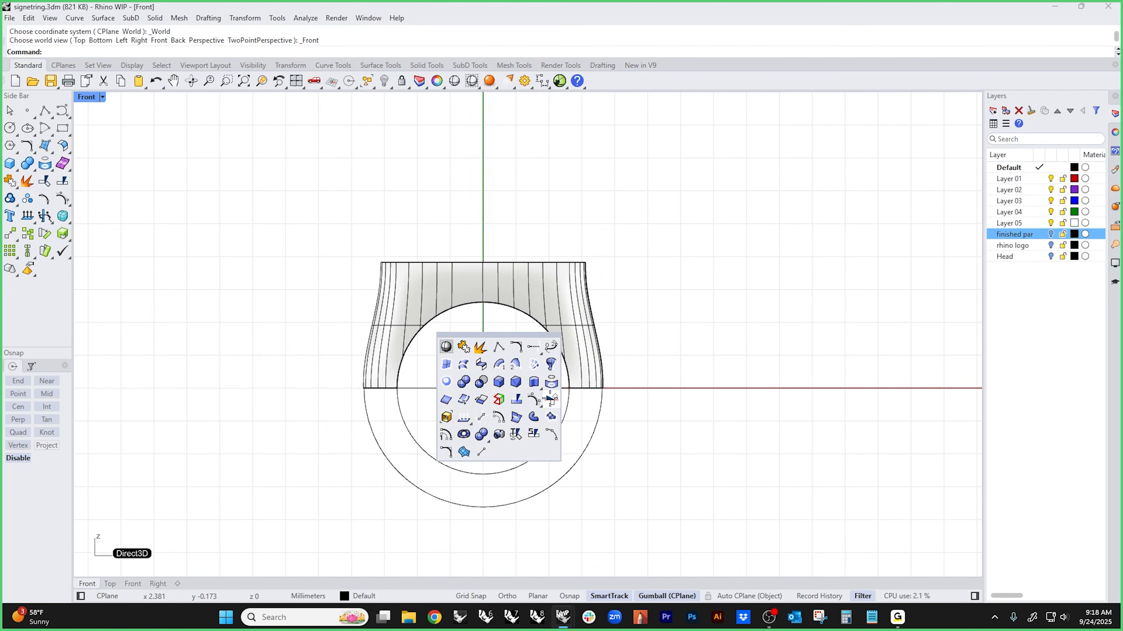
pyautogui.click(551, 399)
pyautogui.click(494, 384)
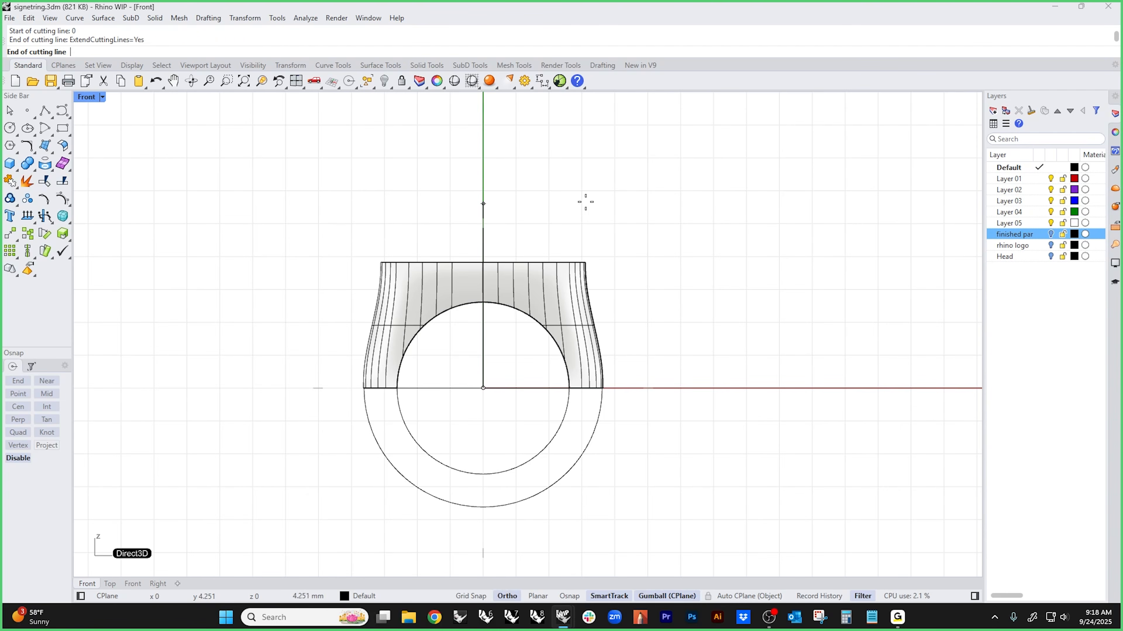
pyautogui.click(566, 204)
pyautogui.moveTo(555, 239); pyautogui.dragTo(427, 299)
pyautogui.rightClick(522, 362)
# - Mirror the remaining half of the ring top across the vertical axis in the front view
pyautogui.write('mi')
pyautogui.press('Return')
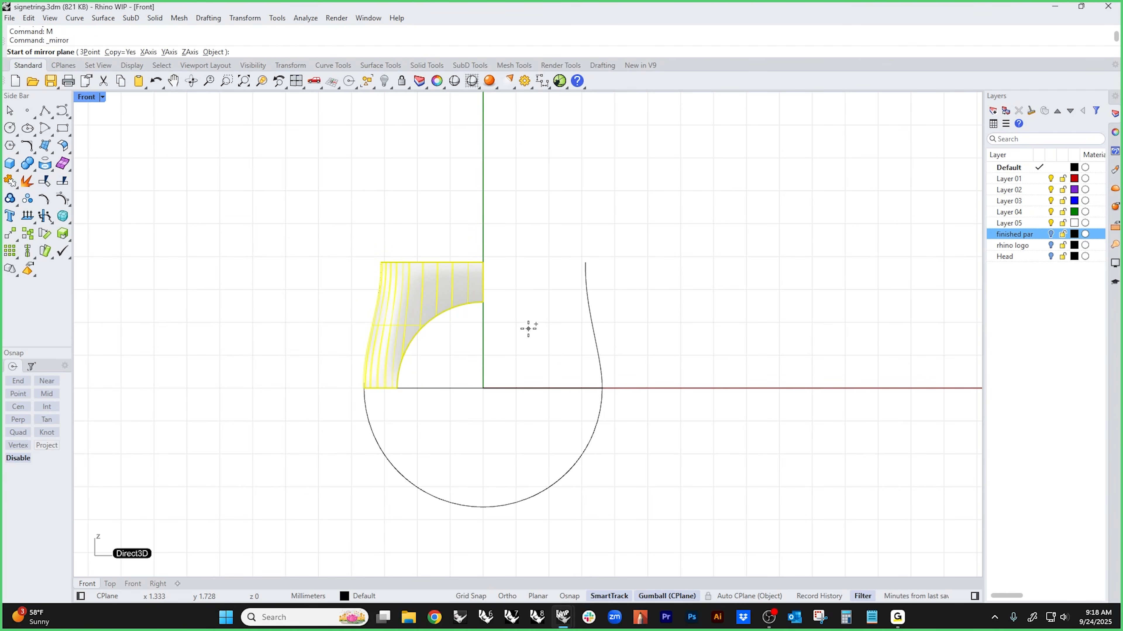
pyautogui.keyDown('alt'); pyautogui.click(483, 303); pyautogui.keyUp('alt')
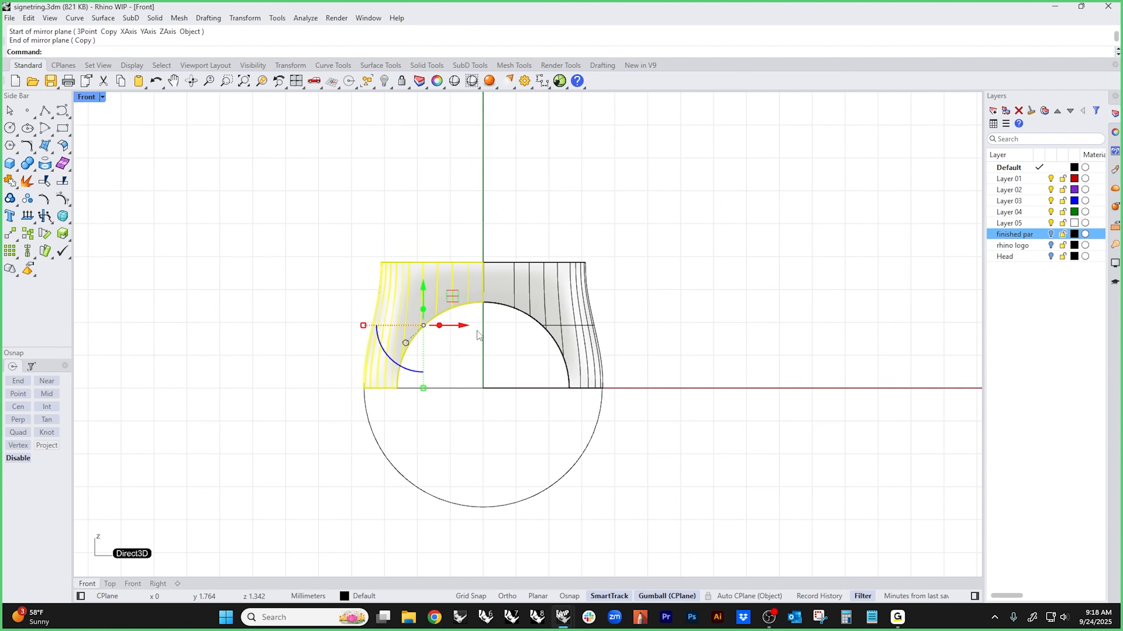
pyautogui.click(510, 225)
# - Join the mirrored halves of the ring top in the perspective view
pyautogui.hotkey('ctrl', 'F4')
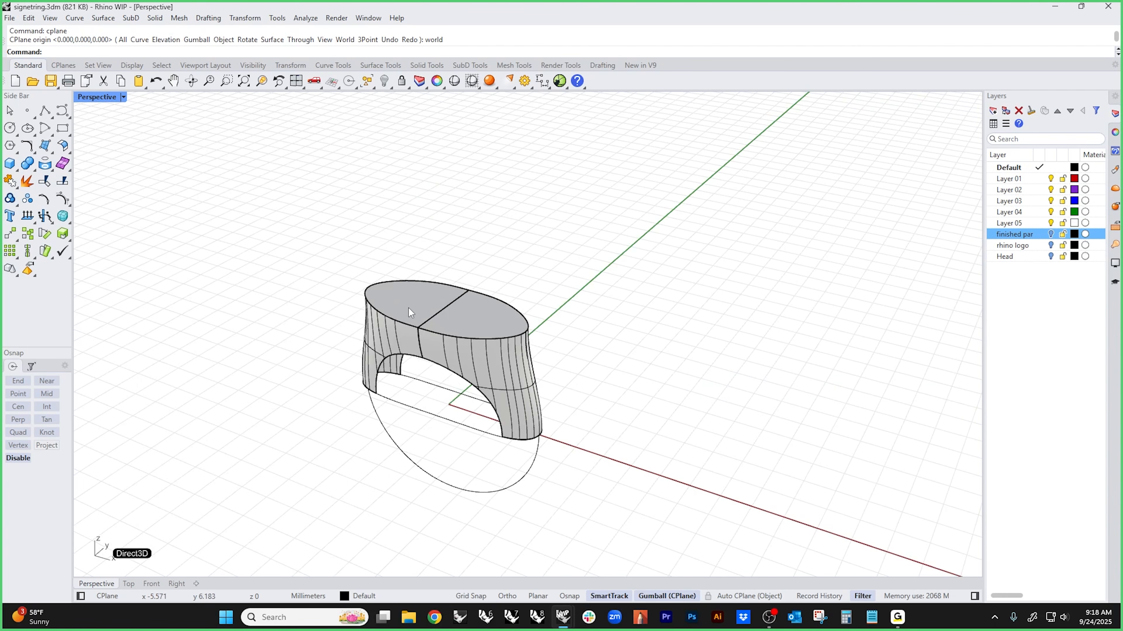
pyautogui.scroll(4, 409, 308)
pyautogui.moveTo(409, 309); pyautogui.dragTo(486, 311, button='right')
pyautogui.scroll(6, 548, 325)
pyautogui.scroll(5, 549, 324)
pyautogui.scroll(-8, 406, 256)
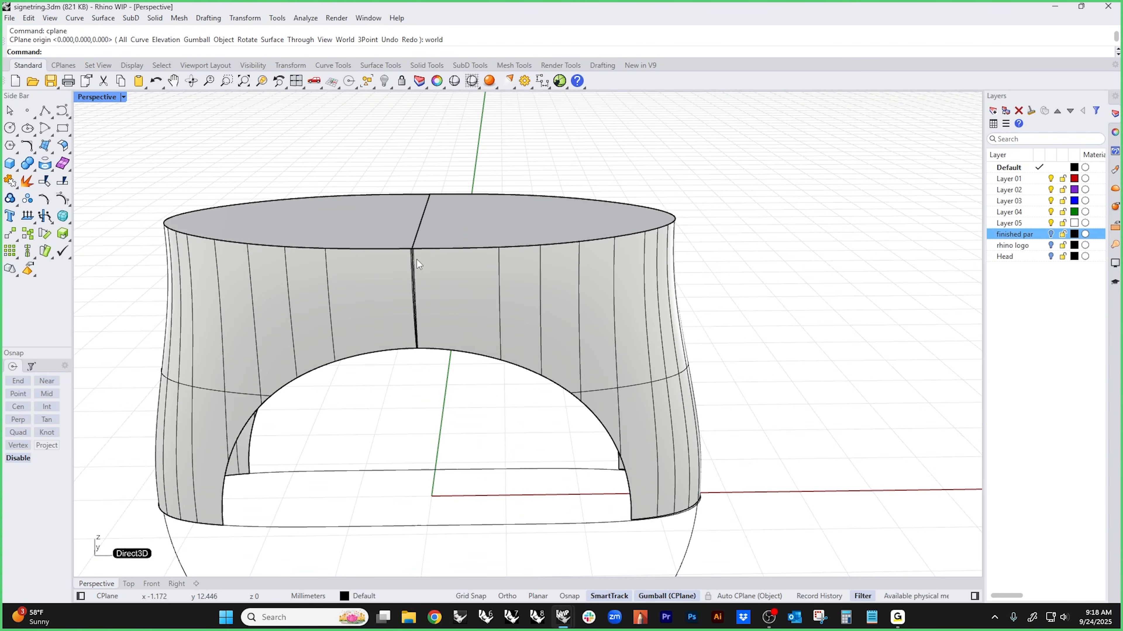
pyautogui.moveTo(703, 146); pyautogui.dragTo(128, 347)
pyautogui.hotkey('ctrl', 'j')
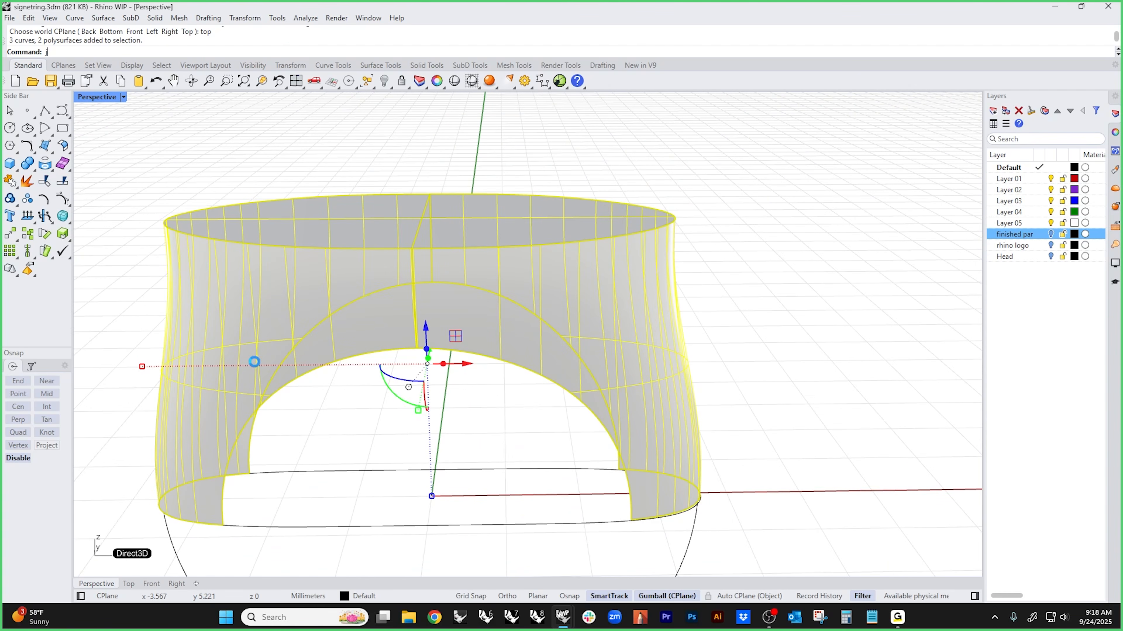
# - Start a surface blend between the two open lower edges of the ring top, with interior shapes switched off
pyautogui.scroll(-5, 274, 372)
pyautogui.moveTo(334, 431); pyautogui.dragTo(491, 305, button='right')
pyautogui.middleClick(491, 306)
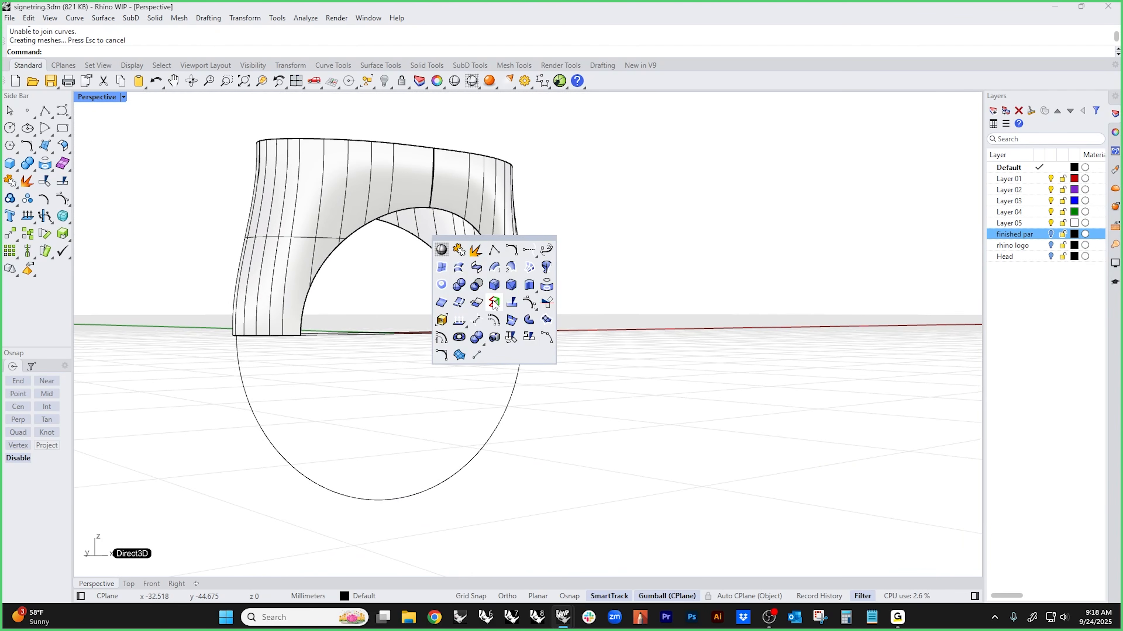
pyautogui.click(487, 276)
pyautogui.click(279, 336)
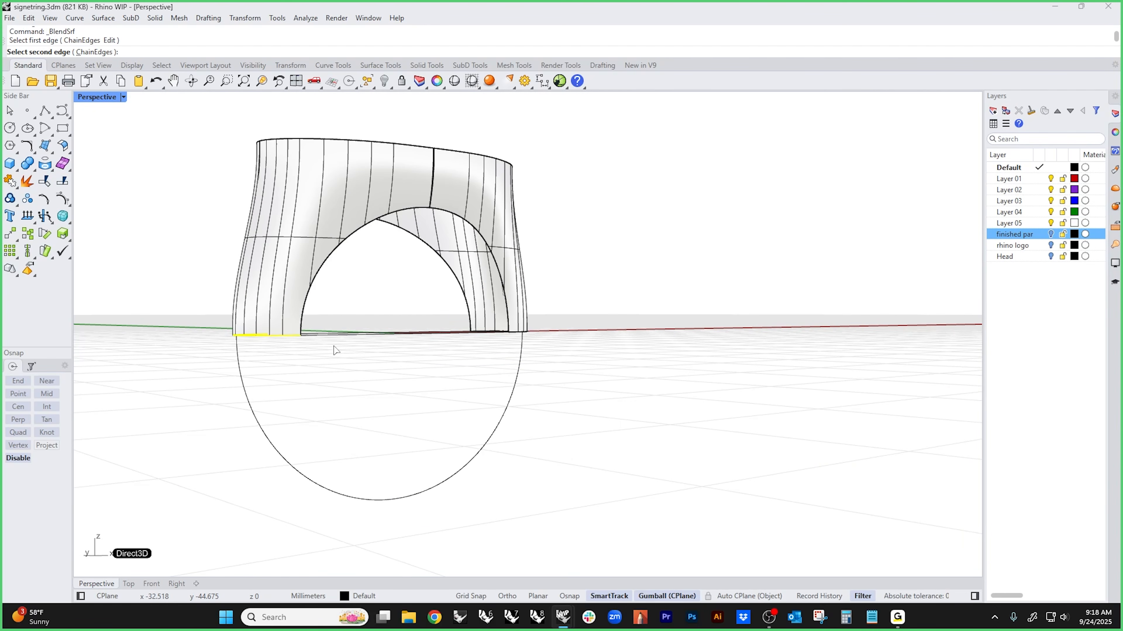
pyautogui.moveTo(501, 343); pyautogui.dragTo(584, 321, button='right')
pyautogui.click(585, 320)
pyautogui.moveTo(602, 380); pyautogui.dragTo(566, 449, button='right')
pyautogui.click(940, 346)
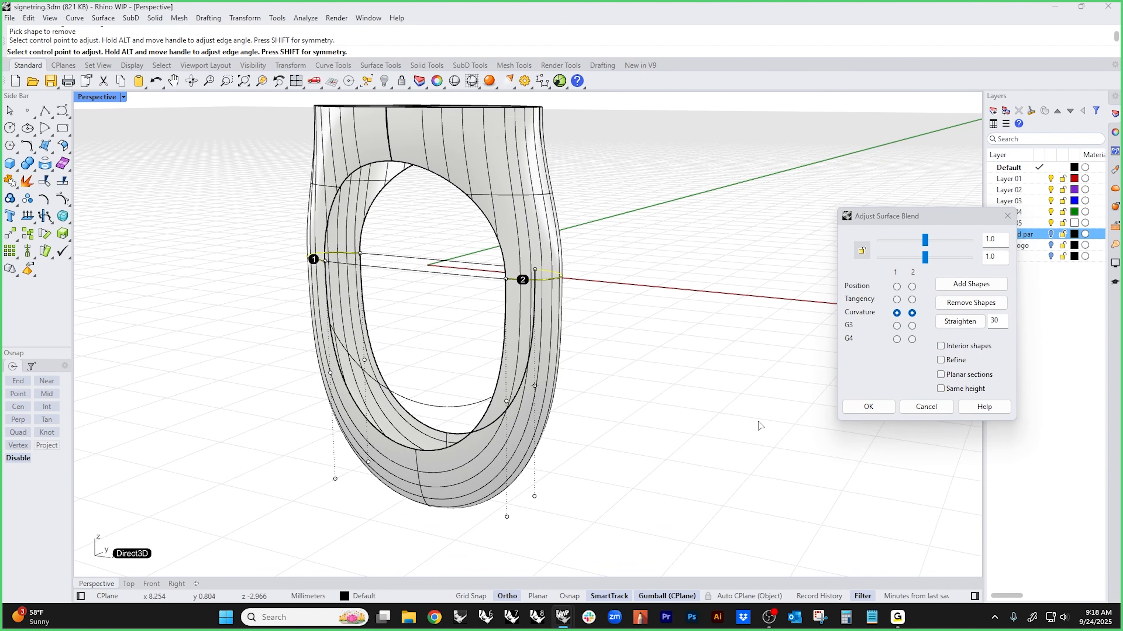
pyautogui.moveTo(757, 427); pyautogui.dragTo(628, 423, button='right')
# - Lock the two blend sliders together in the front view and set both to 0.66
pyautogui.hotkey('ctrl', 'F2')
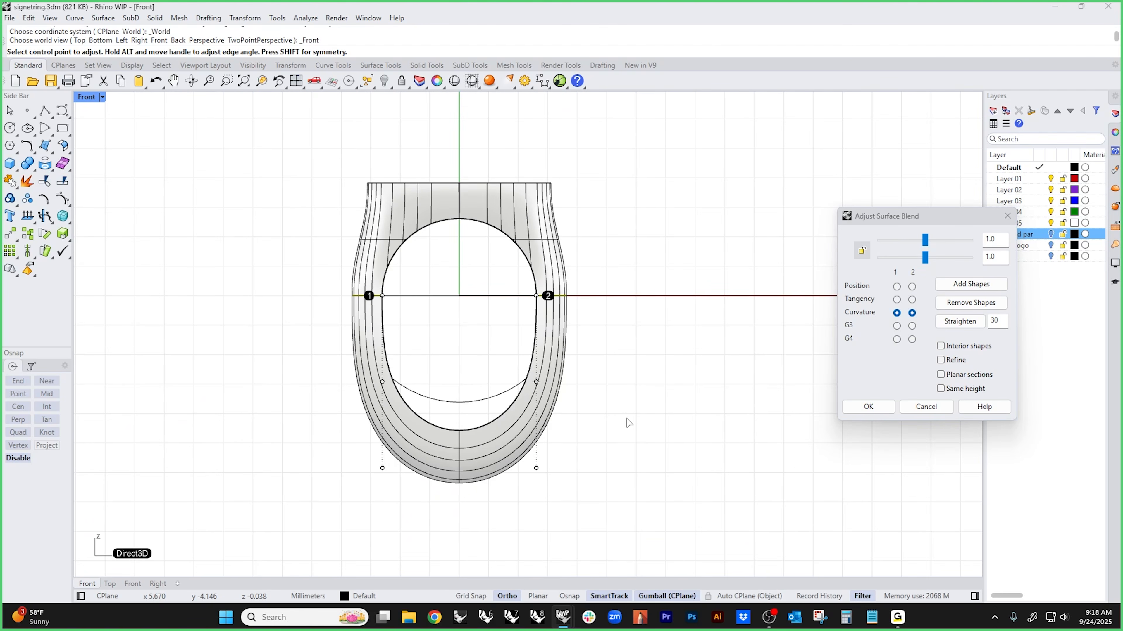
pyautogui.click(861, 251)
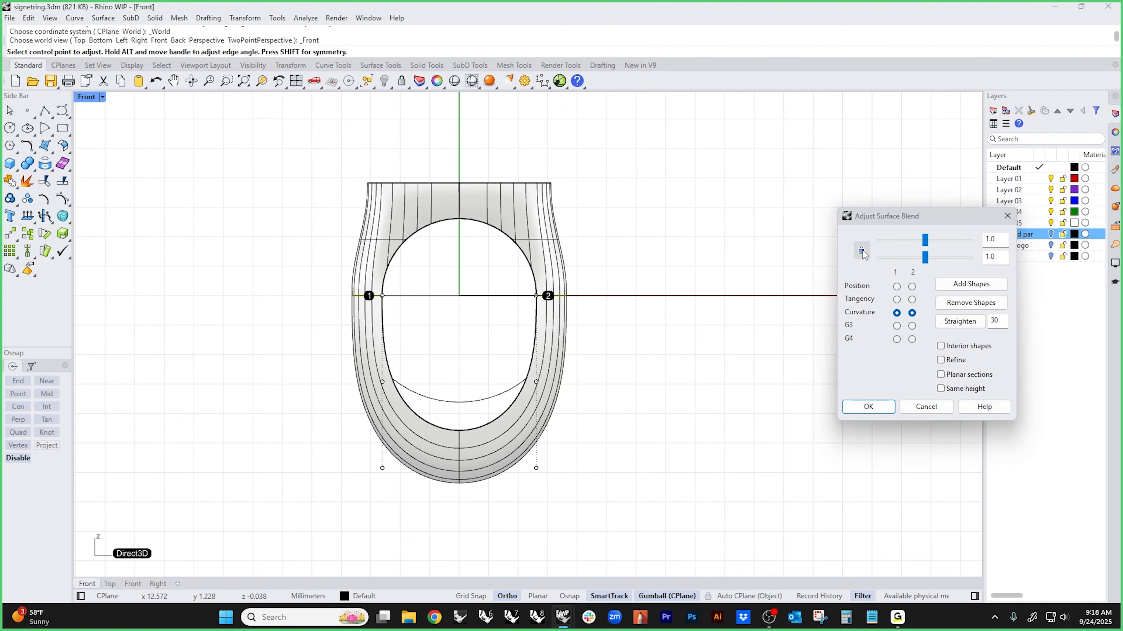
pyautogui.moveTo(926, 266); pyautogui.dragTo(913, 293)
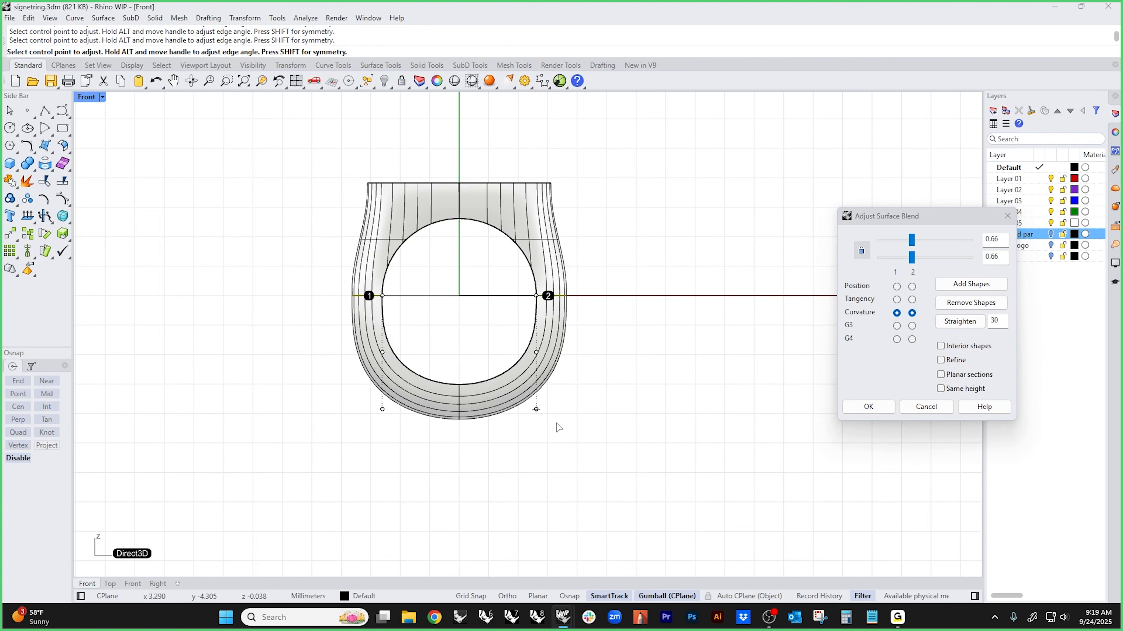
pyautogui.moveTo(911, 262); pyautogui.dragTo(910, 268)
# - Show the front view in wireframe and shorten the blend's shape handles symmetrically to pull the lower band upward
pyautogui.click(87, 98)
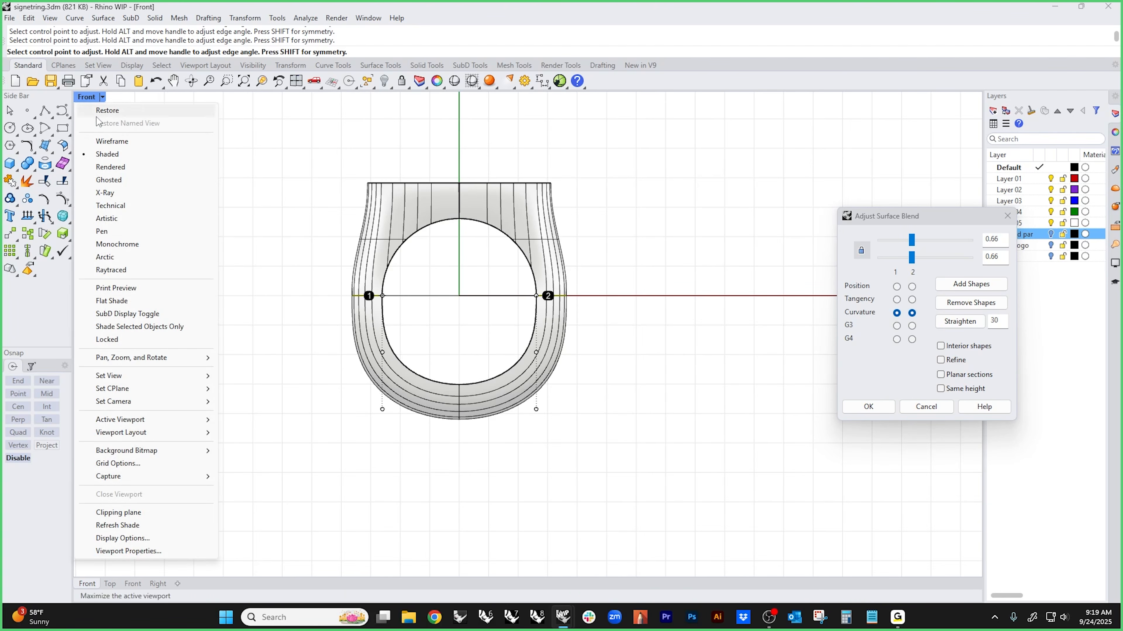
pyautogui.click(111, 141)
pyautogui.scroll(3, 409, 335)
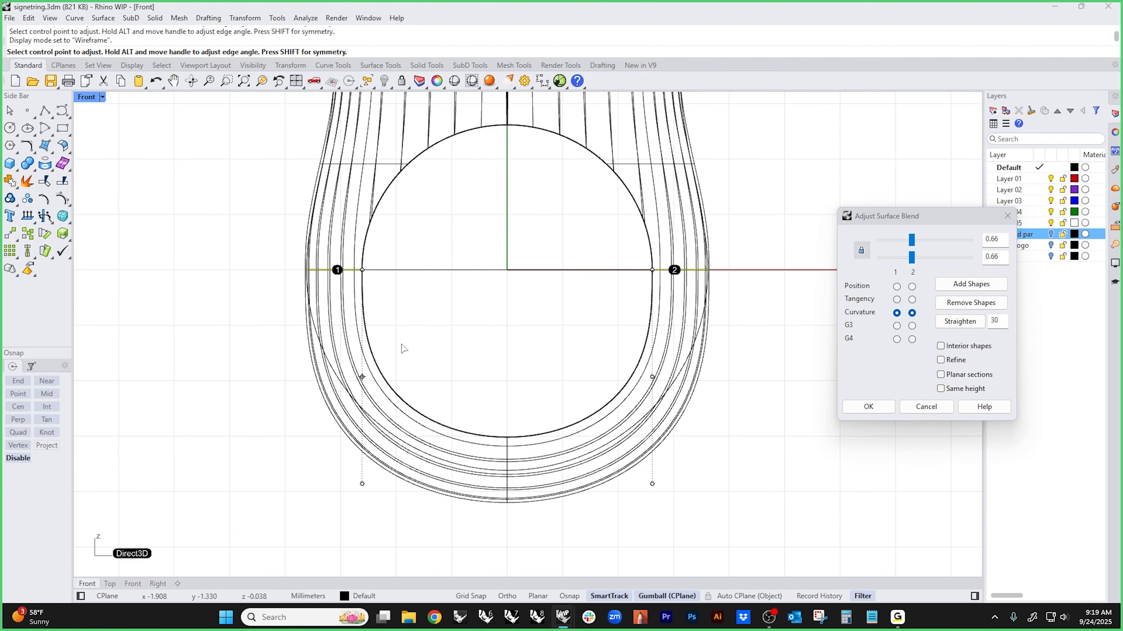
pyautogui.scroll(2, 395, 372)
pyautogui.scroll(-2, 394, 373)
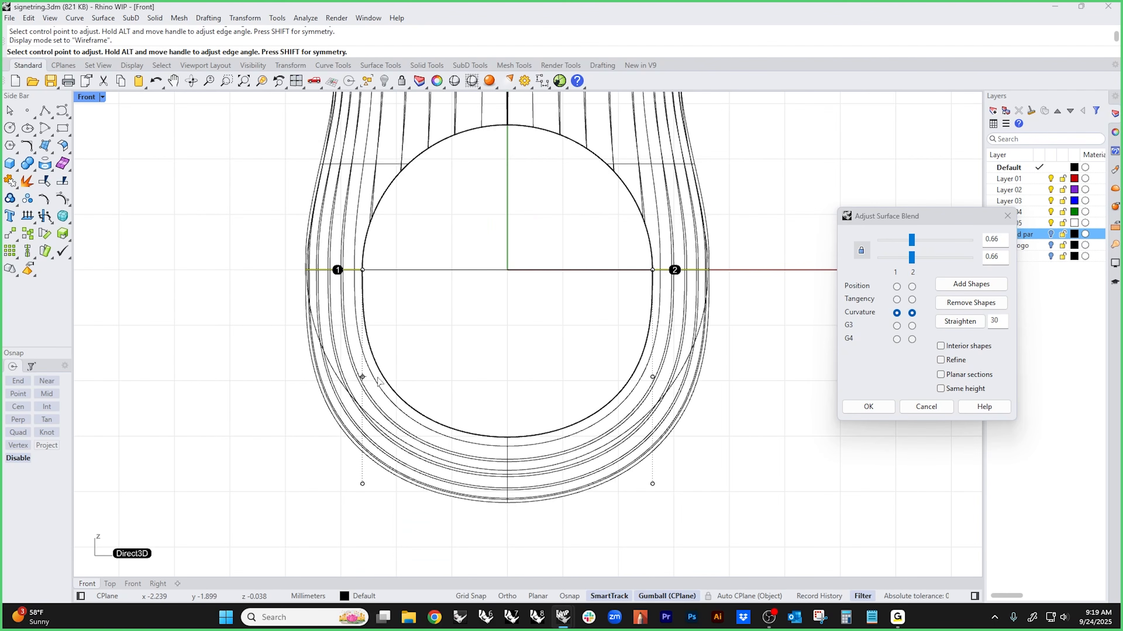
pyautogui.keyDown('shift'); pyautogui.moveTo(363, 378); pyautogui.dragTo(363, 368); pyautogui.keyUp('shift')
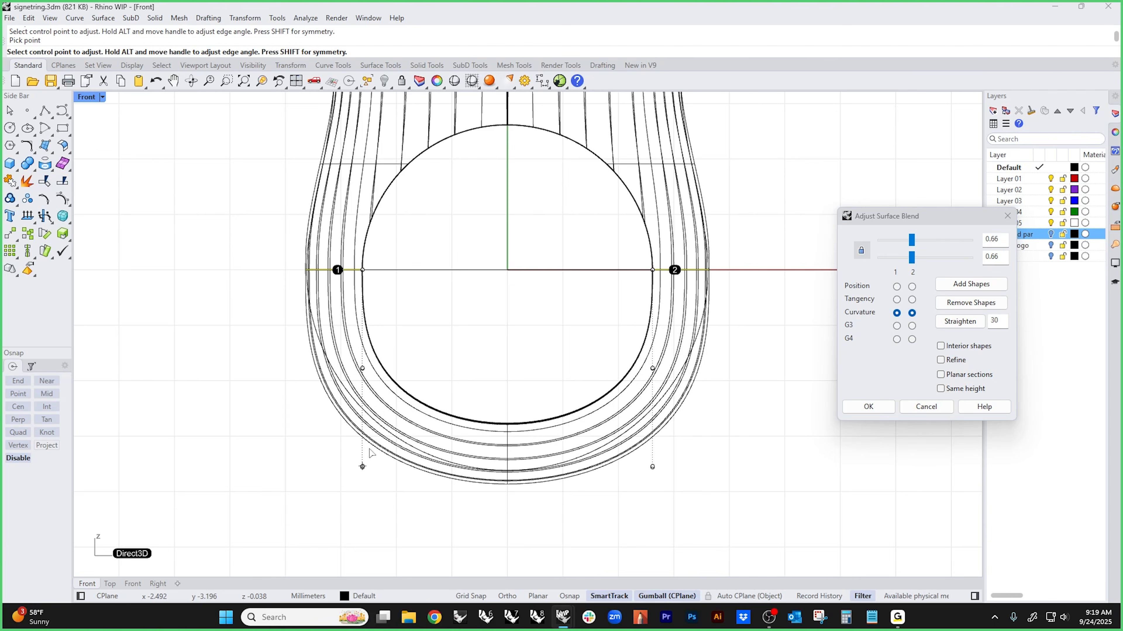
pyautogui.press('shift')
# - Set both ends of the blend to Tangency with both sliders at 0.717 and accept the lower band surface
pyautogui.click(911, 300)
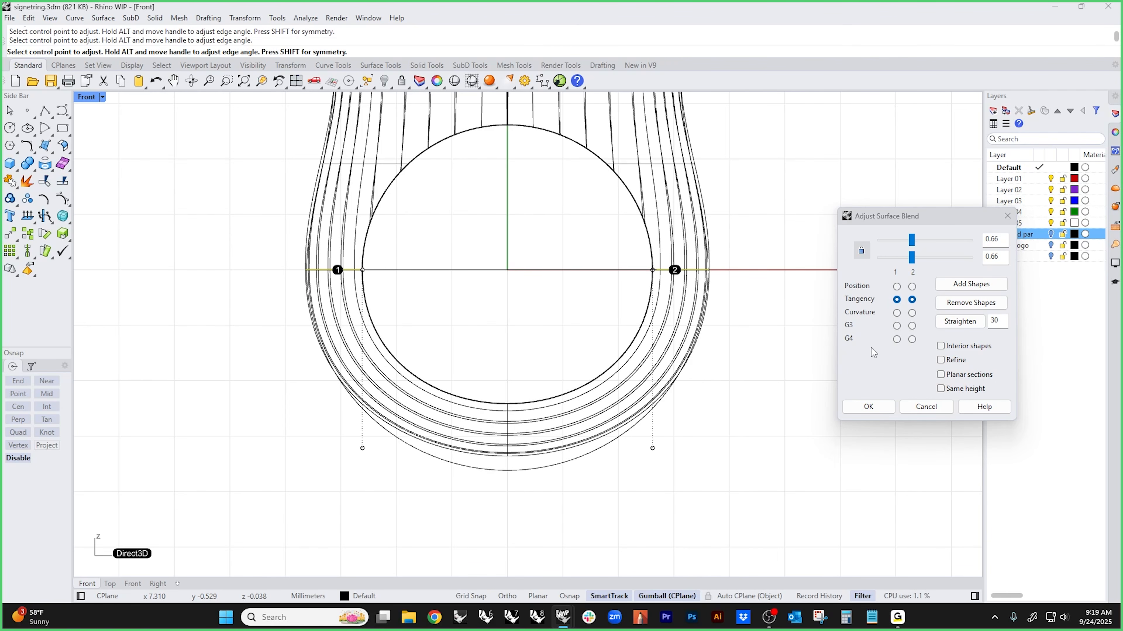
pyautogui.moveTo(911, 255); pyautogui.dragTo(914, 252)
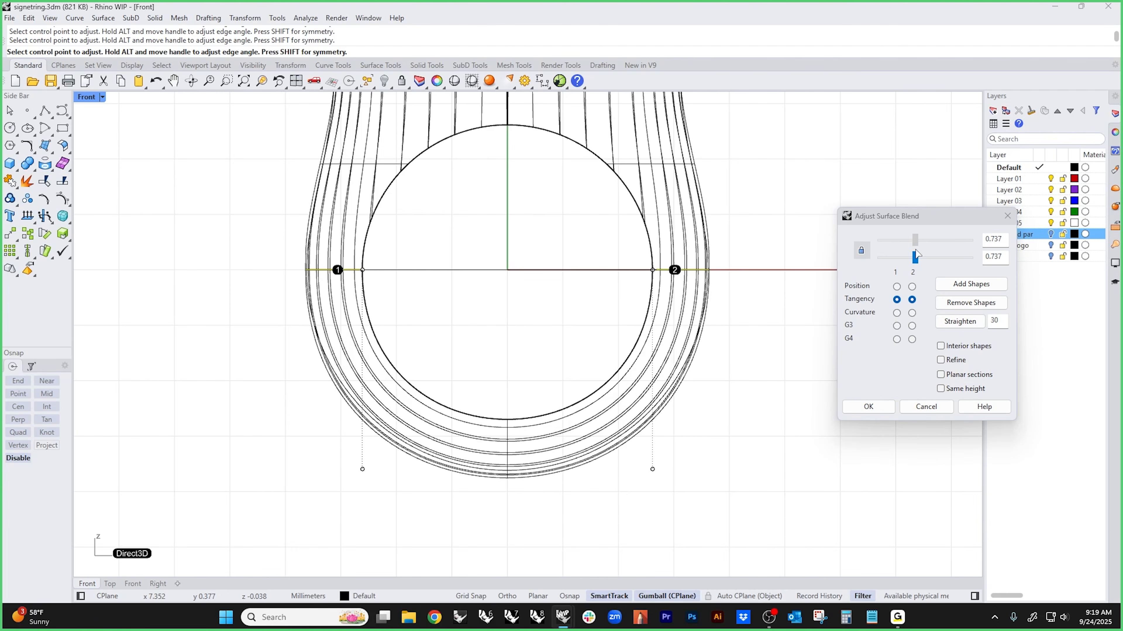
pyautogui.moveTo(914, 256); pyautogui.dragTo(916, 262)
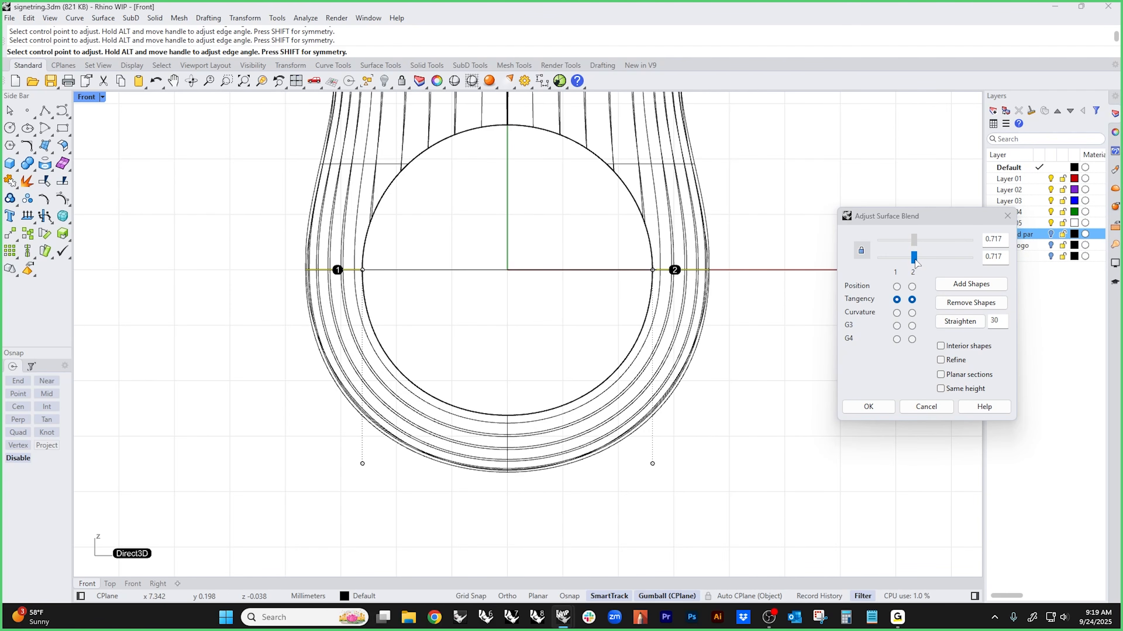
pyautogui.click(652, 463)
pyautogui.scroll(-2, 648, 434)
pyautogui.rightClick(651, 434)
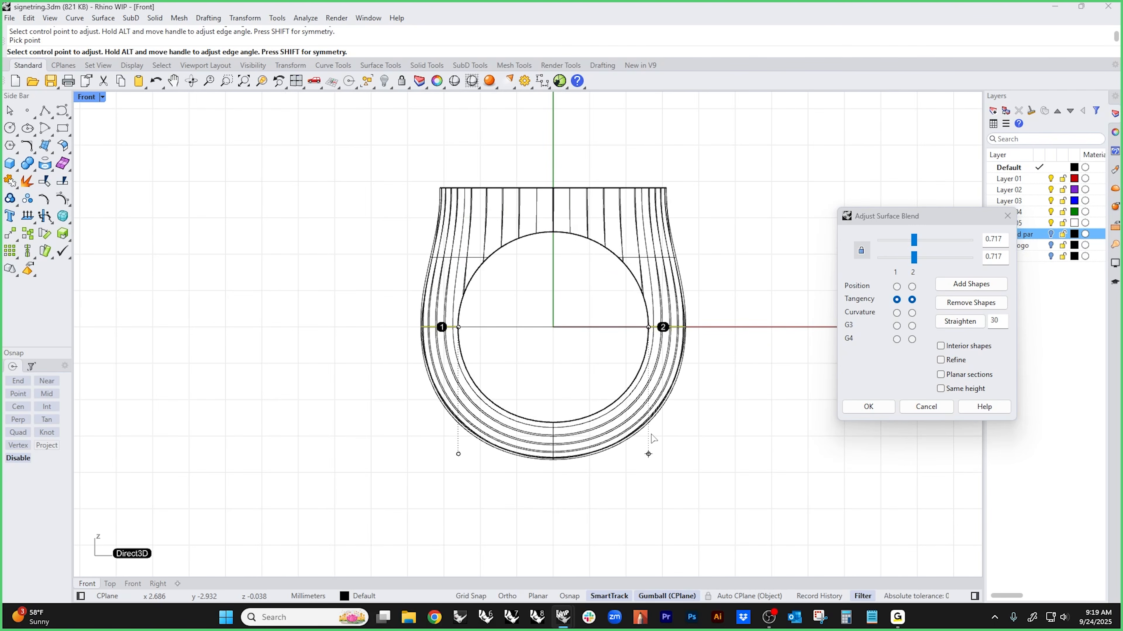
pyautogui.rightClick(719, 435)
# - Show the perspective view shaded and join the lower band surface to the ring top
pyautogui.moveTo(720, 435); pyautogui.dragTo(645, 447, button='right')
pyautogui.hotkey('ctrl', 'F4')
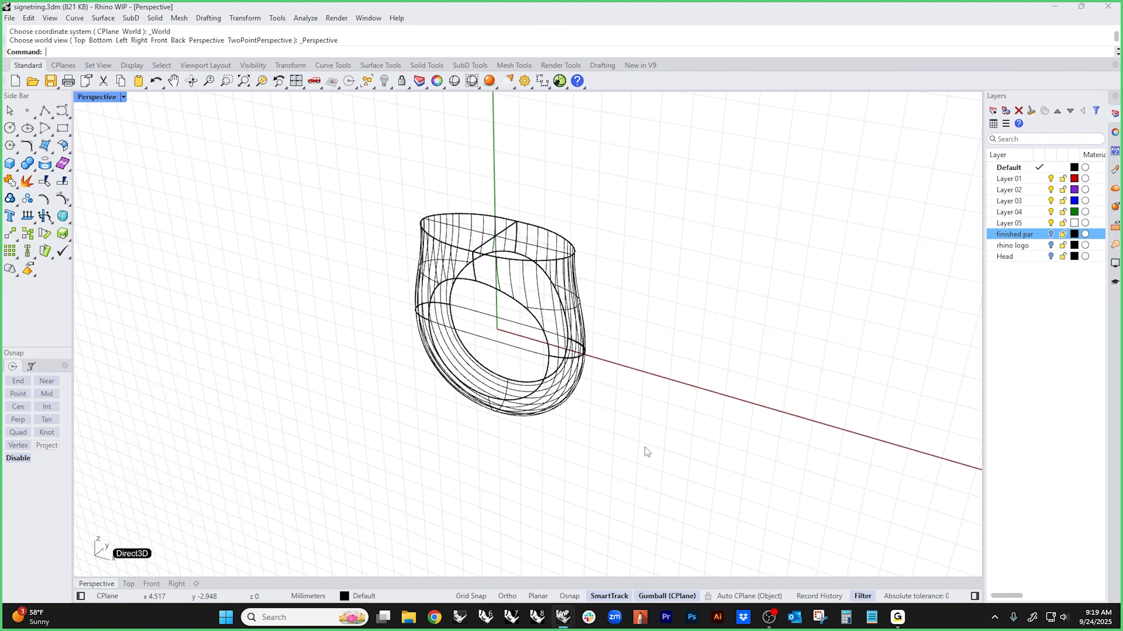
pyautogui.scroll(2, 614, 434)
pyautogui.middleClick(615, 432)
pyautogui.click(551, 383)
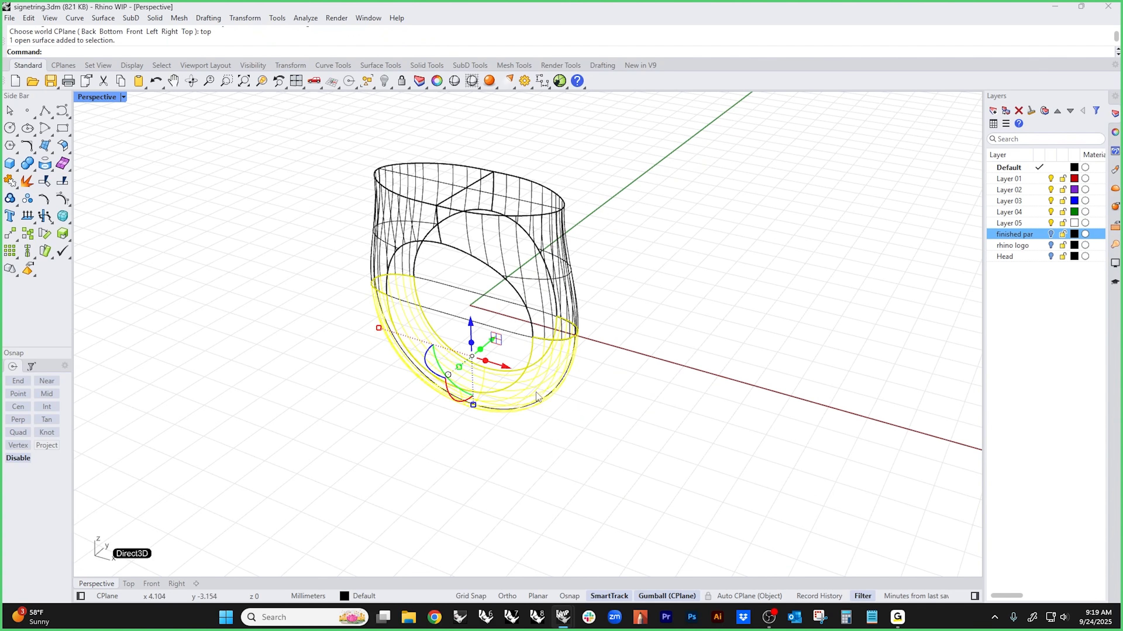
pyautogui.click(582, 410)
pyautogui.middleClick(582, 411)
pyautogui.click(532, 365)
pyautogui.moveTo(548, 353); pyautogui.dragTo(656, 265, button='right')
pyautogui.moveTo(658, 265)
pyautogui.mouseDown()
pyautogui.moveTo(544, 325)
pyautogui.moveTo(421, 362)
pyautogui.mouseUp()
pyautogui.write('j')
pyautogui.press('Return')
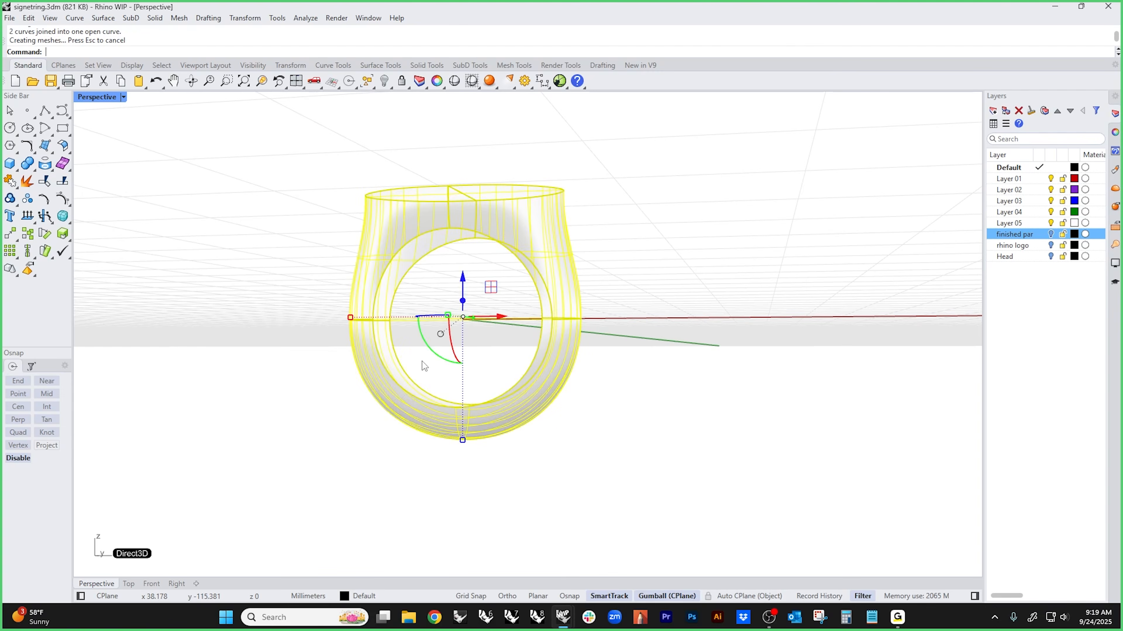
# - Examine the joined ring and the inside of its band in shaded display from several angles
pyautogui.press('Escape')
pyautogui.moveTo(422, 362); pyautogui.dragTo(381, 436, button='right')
pyautogui.moveTo(501, 421); pyautogui.dragTo(474, 453, button='right')
pyautogui.middleClick(447, 426)
pyautogui.click(394, 376)
pyautogui.scroll(4, 460, 427)
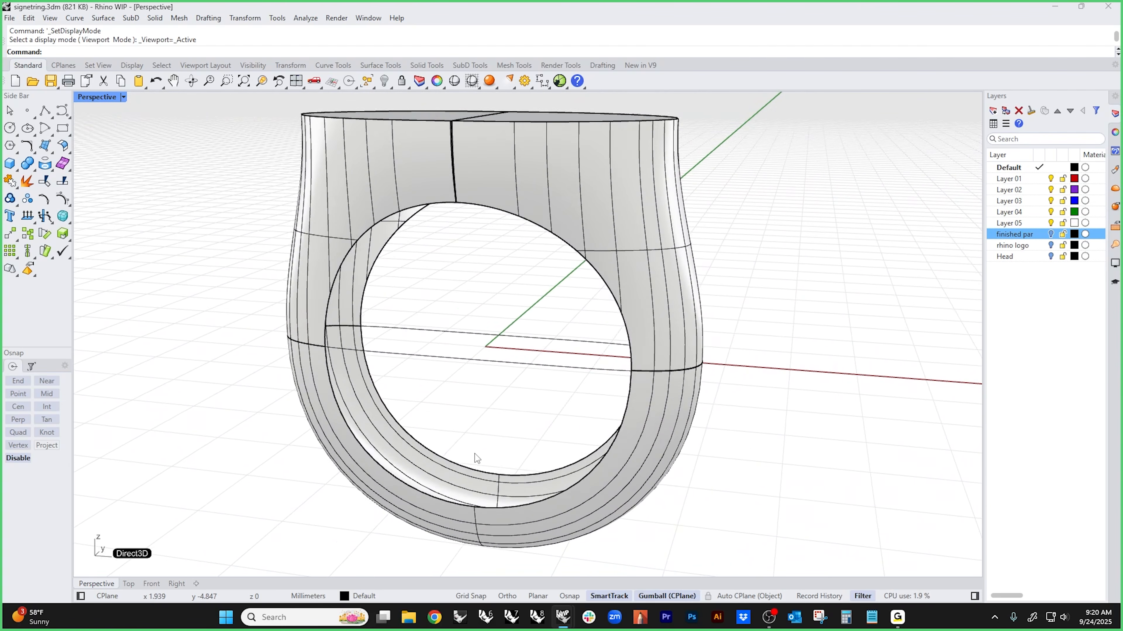
pyautogui.scroll(-4, 443, 415)
pyautogui.click(433, 433)
pyautogui.click(447, 428)
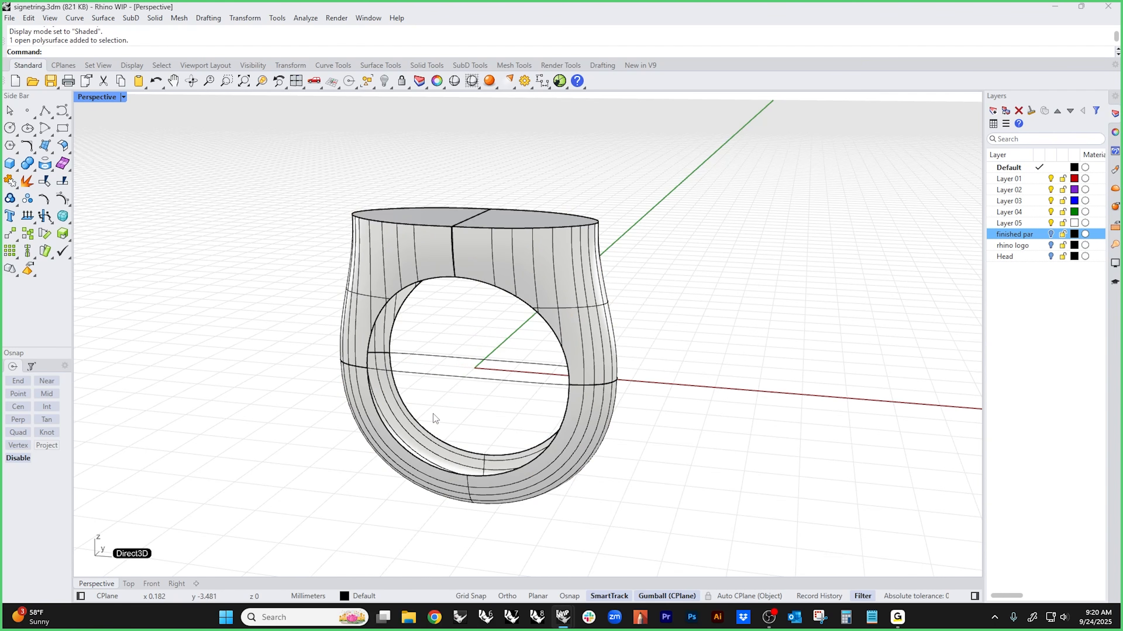
pyautogui.moveTo(424, 411); pyautogui.dragTo(374, 414, button='right')
pyautogui.click(374, 422)
pyautogui.click(426, 411)
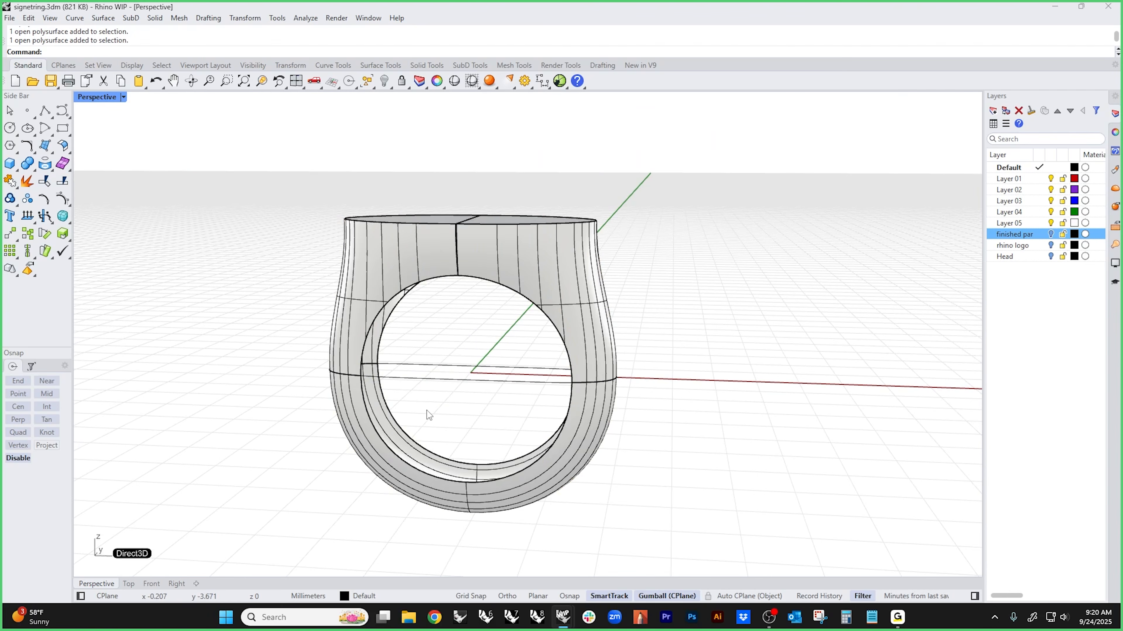
# - Draw a circle about 5.36 mm in diameter centred on the origin in the front view, just outside the finger opening
pyautogui.hotkey('ctrl', 'F2')
pyautogui.moveTo(436, 434); pyautogui.dragTo(447, 403, button='right')
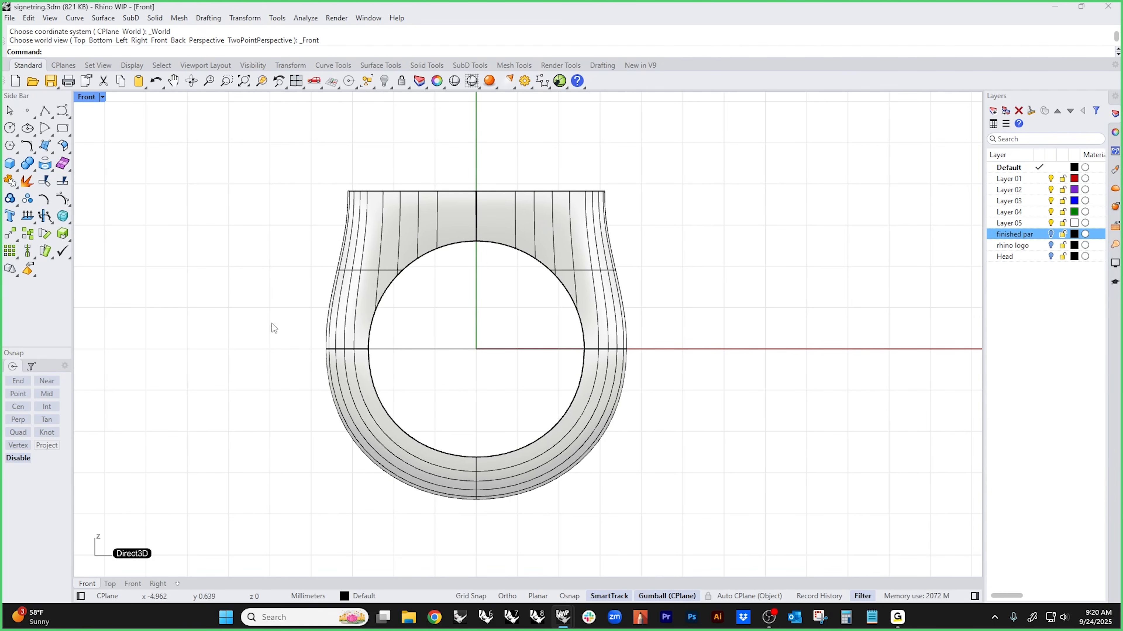
pyautogui.click(11, 128)
pyautogui.write('0')
pyautogui.press('Return')
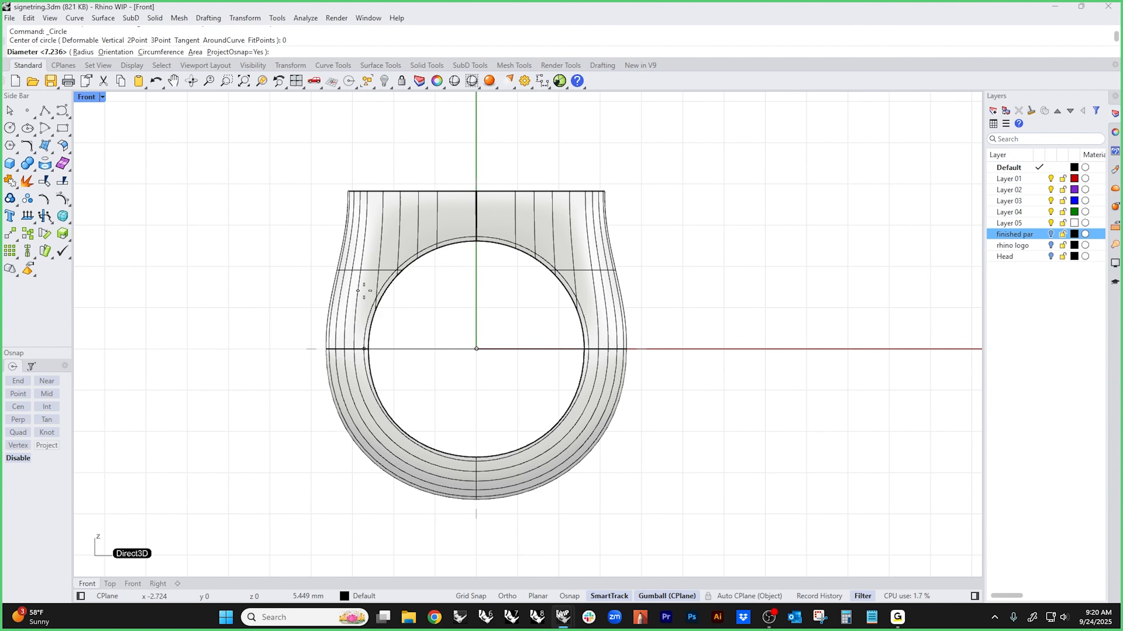
pyautogui.press('Escape')
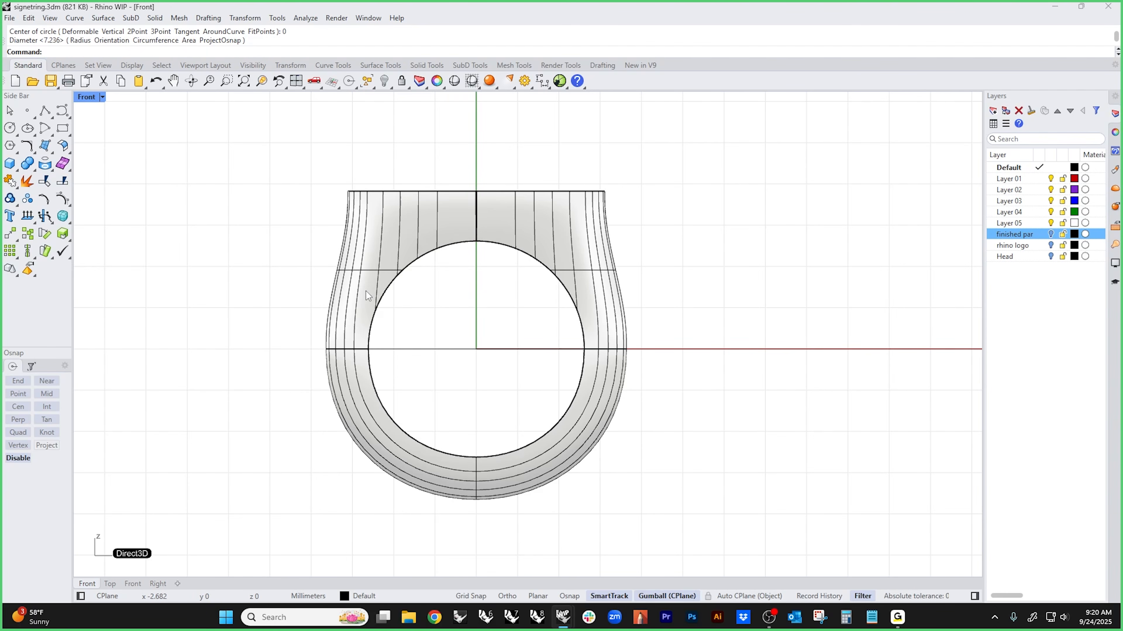
# - Draw a second concentric circle about 5.53 mm in diameter from the origin with Ortho on
pyautogui.press('Return')
pyautogui.write('0')
pyautogui.press('Return')
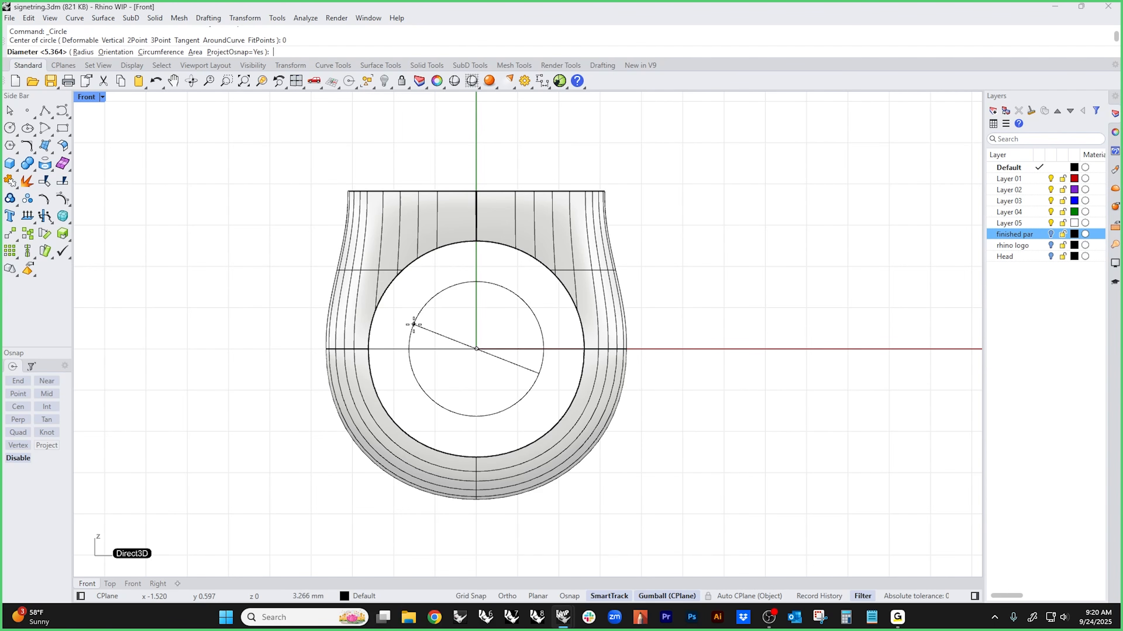
pyautogui.press('F8')
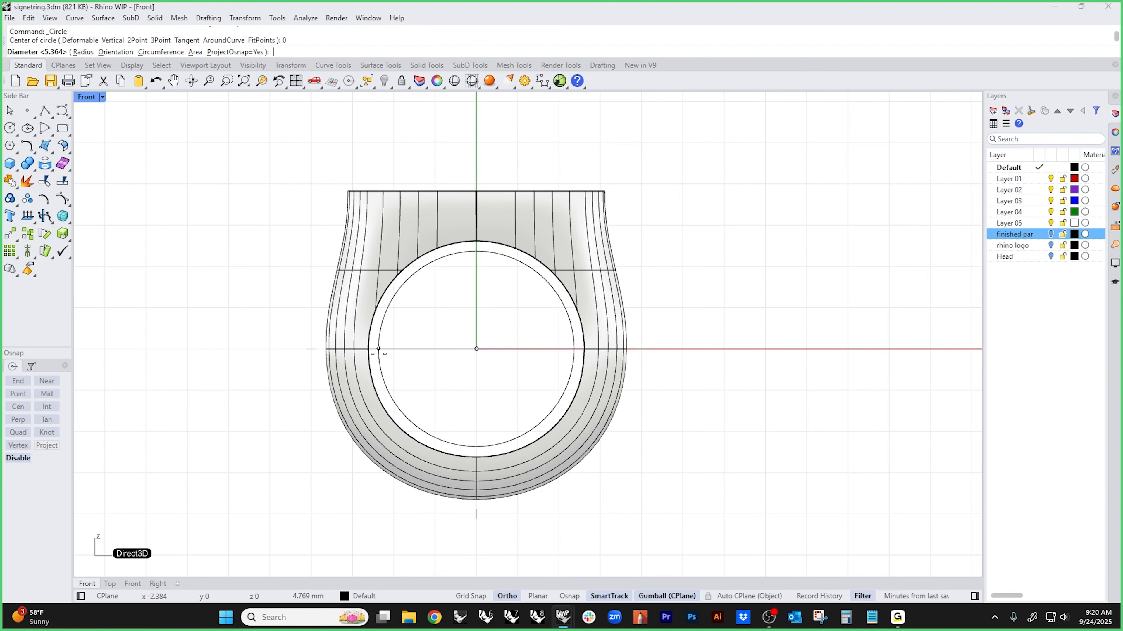
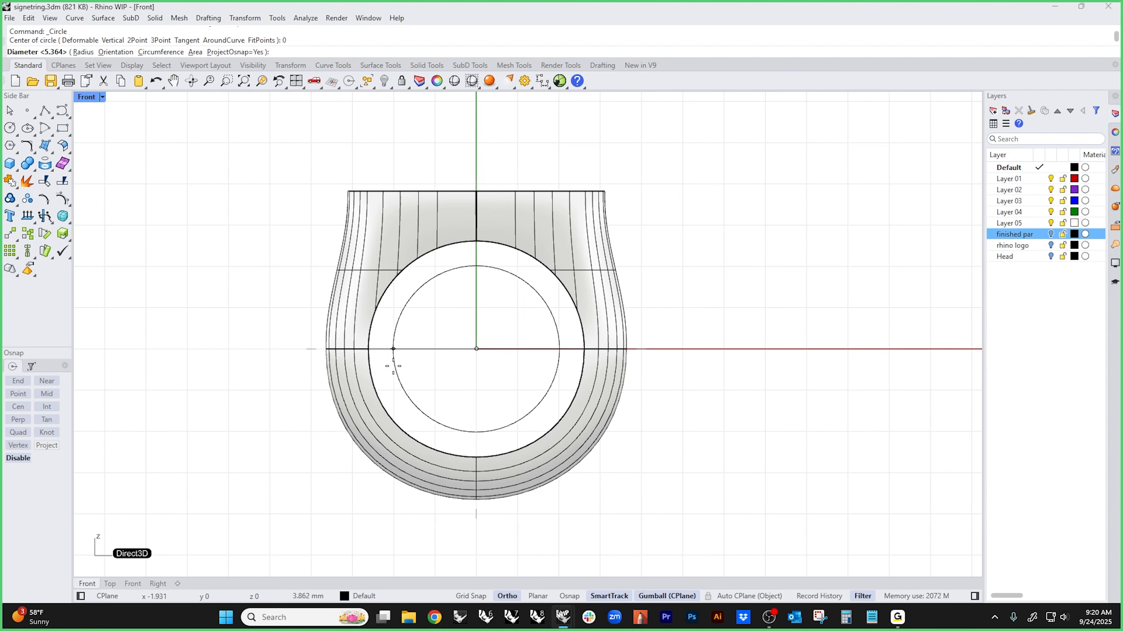
pyautogui.click(362, 375)
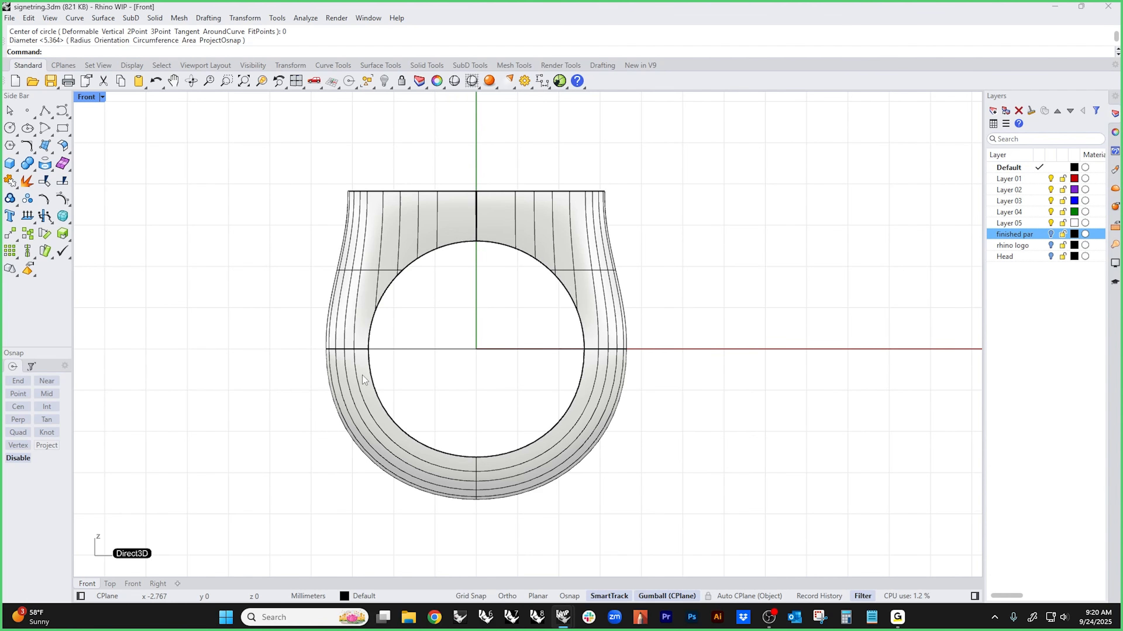
# - Trim away the ring's inner wall inside the larger concentric circle, using wireframe display in the front view
pyautogui.middleClick(403, 383)
pyautogui.click(351, 332)
pyautogui.scroll(5, 396, 301)
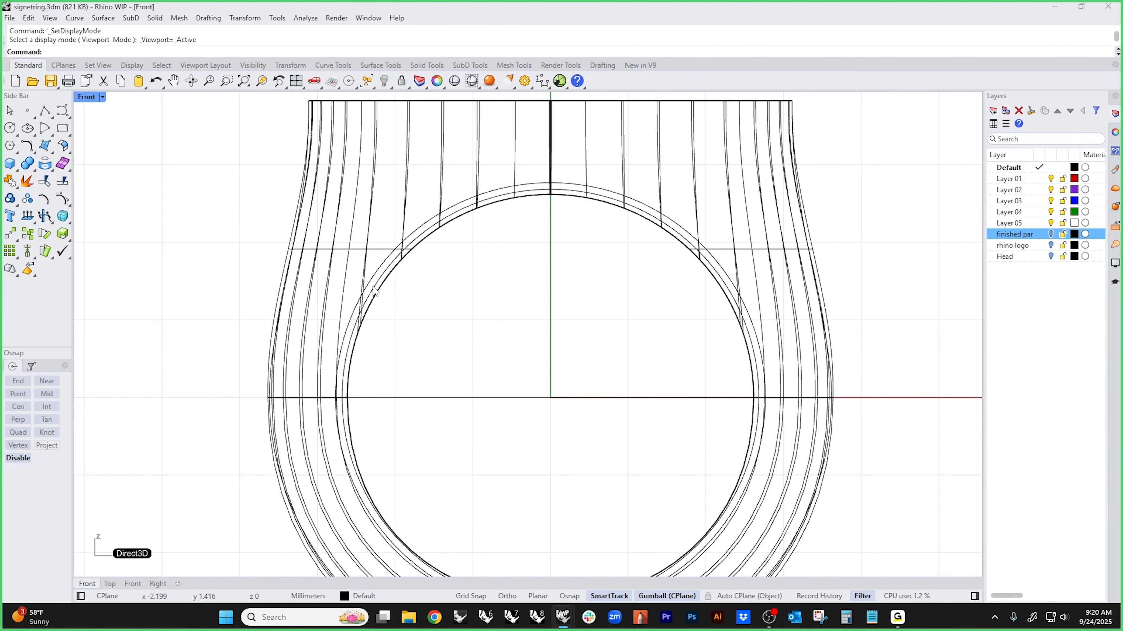
pyautogui.click(379, 303)
pyautogui.click(367, 288)
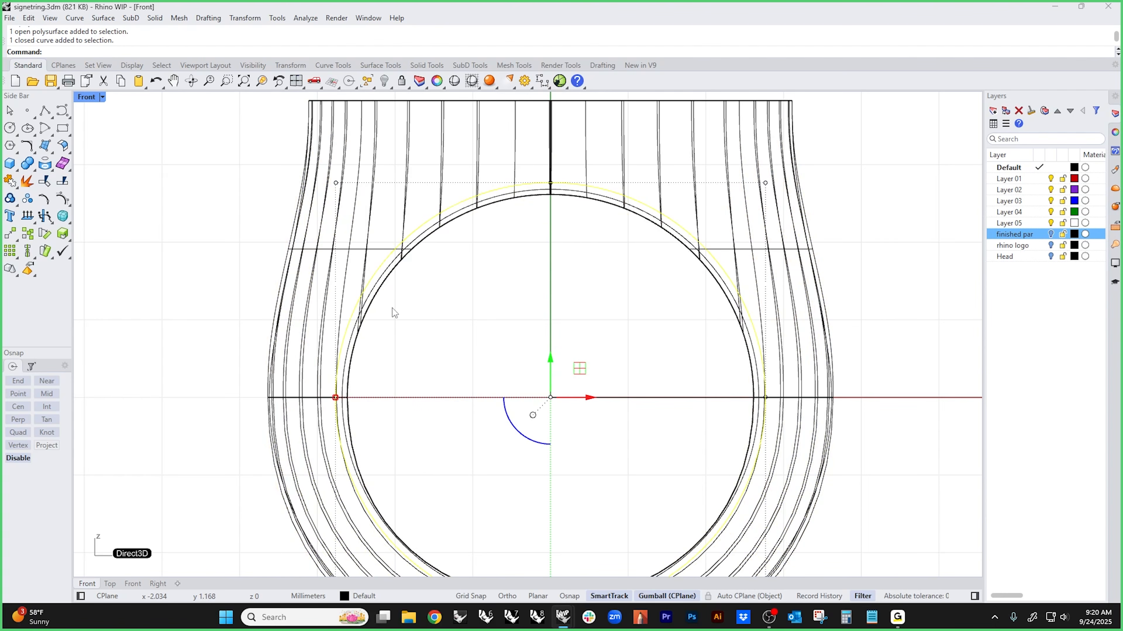
pyautogui.hotkey('ctrl', 't')
pyautogui.scroll(10, 366, 327)
pyautogui.moveTo(387, 345); pyautogui.dragTo(337, 370)
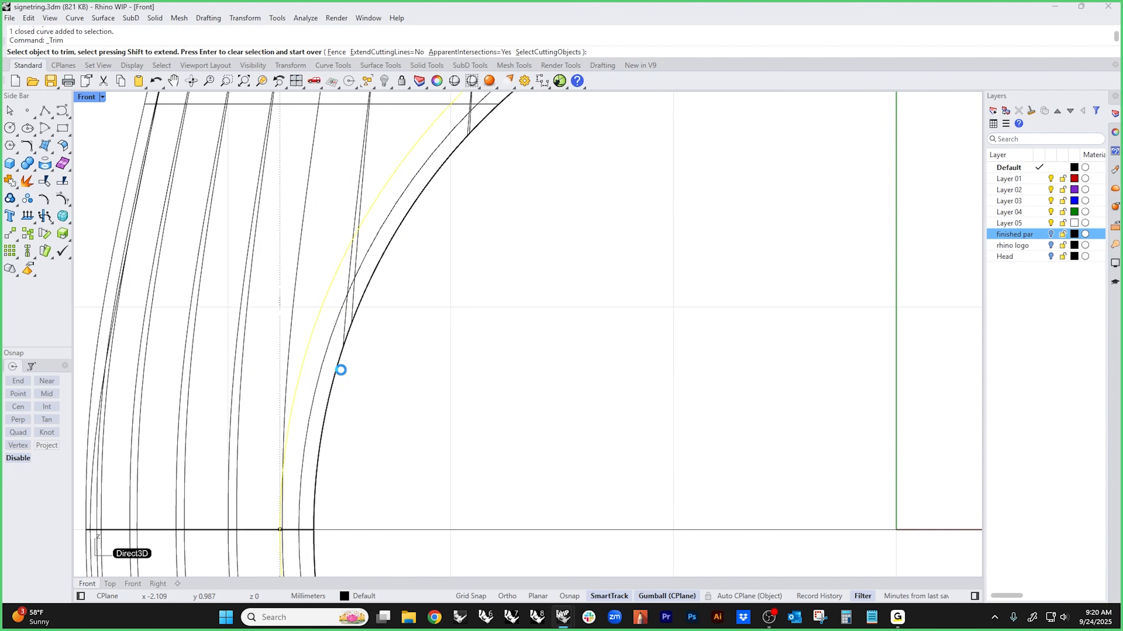
pyautogui.press('Return')
pyautogui.scroll(-8, 371, 372)
pyautogui.scroll(-8, 428, 397)
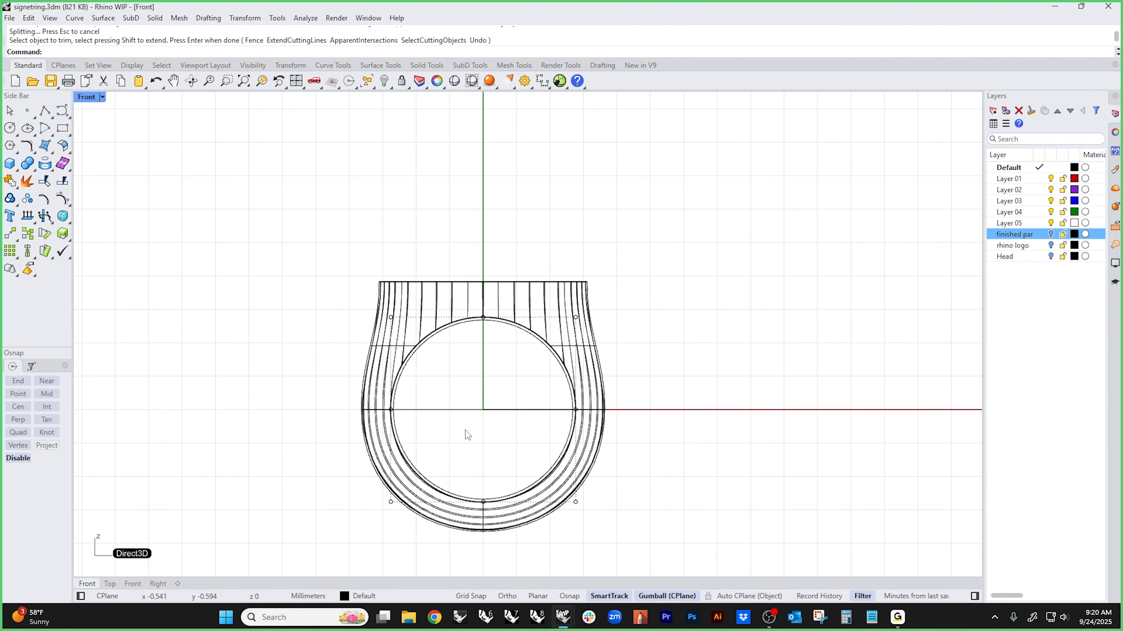
# - Show the perspective view in shaded display, then select all curves and hide them
pyautogui.moveTo(463, 428); pyautogui.dragTo(437, 370, button='right')
pyautogui.hotkey('ctrl', 'F4')
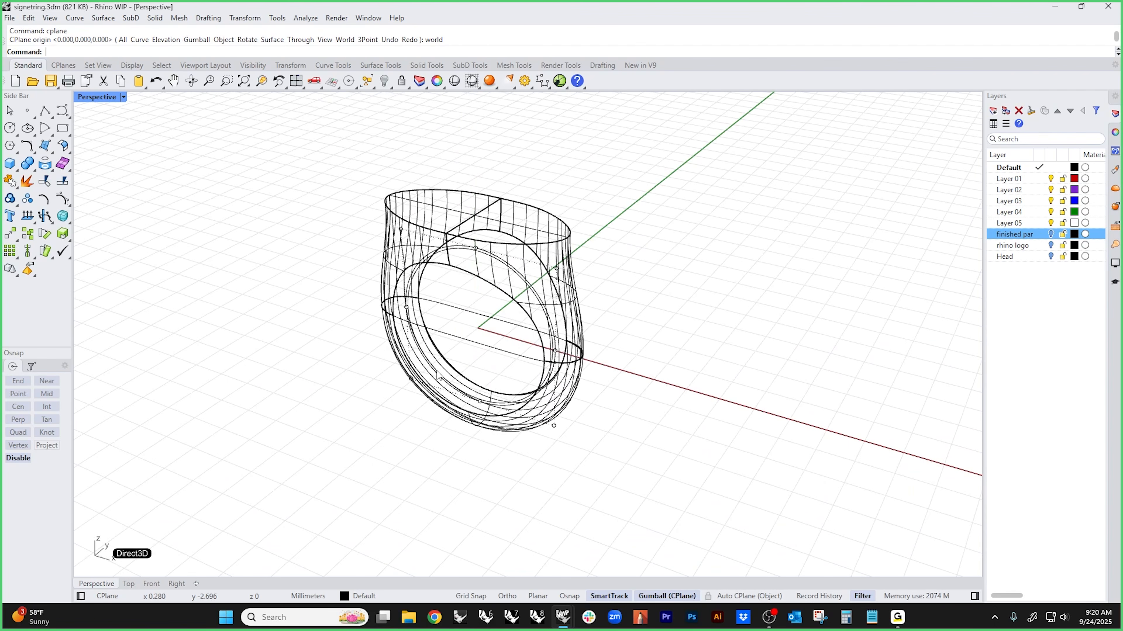
pyautogui.middleClick(363, 334)
pyautogui.click(412, 378)
pyautogui.moveTo(412, 378)
pyautogui.mouseDown(button='right')
pyautogui.moveTo(436, 368)
pyautogui.moveTo(400, 383)
pyautogui.mouseUp(button='right')
pyautogui.write('selcrv')
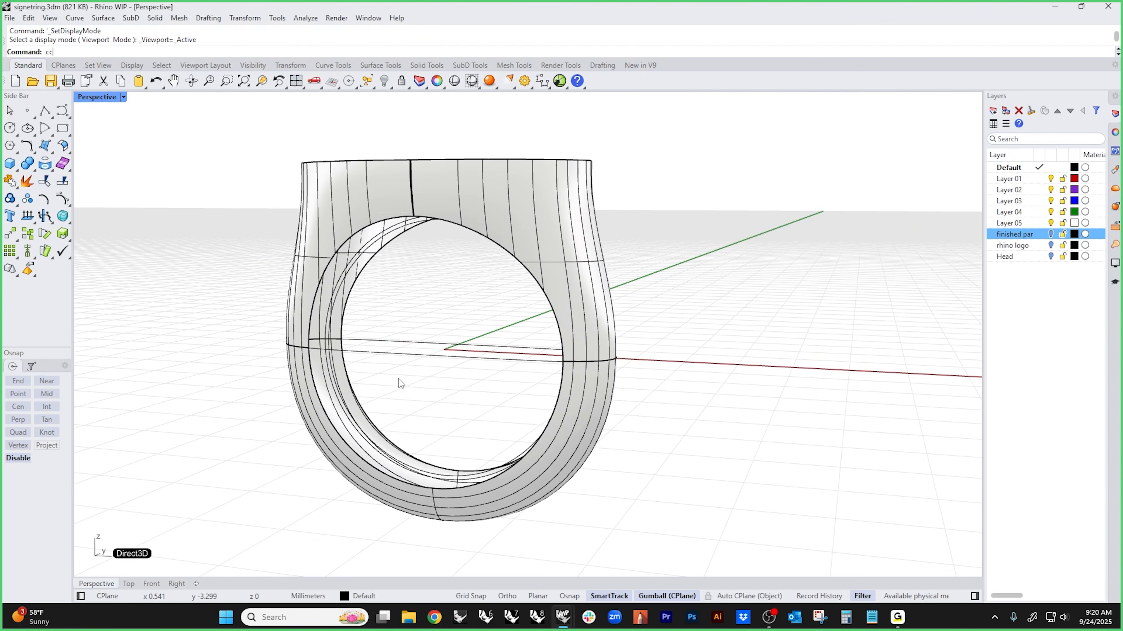
pyautogui.press('Return')
pyautogui.write('h')
pyautogui.press('Return')
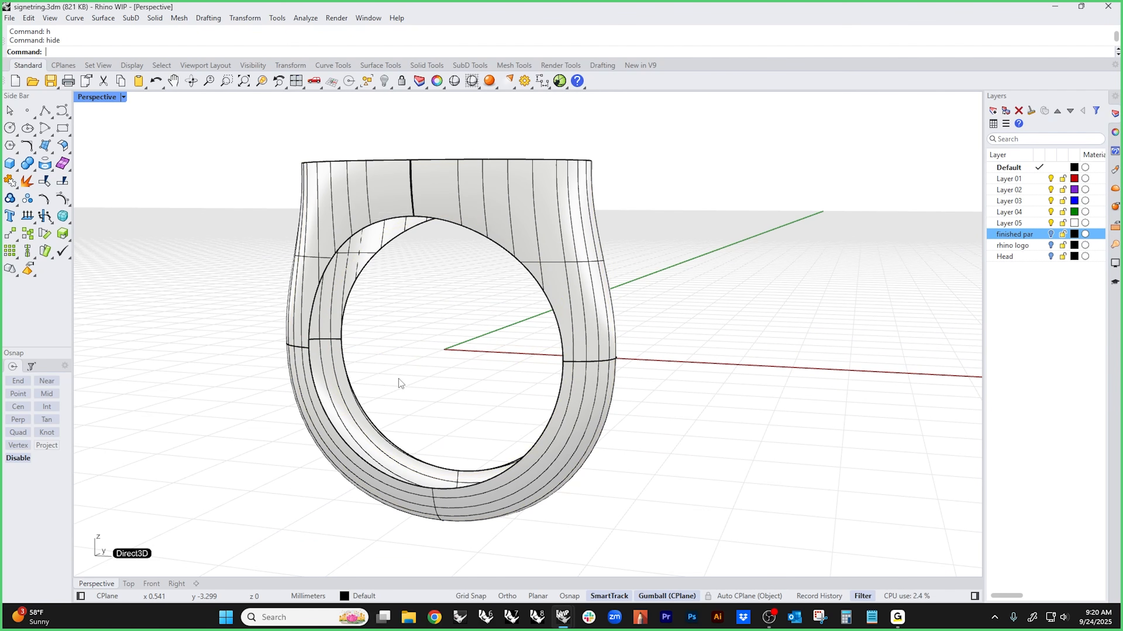
pyautogui.moveTo(399, 379); pyautogui.dragTo(477, 360, button='right')
pyautogui.middleClick(406, 380)
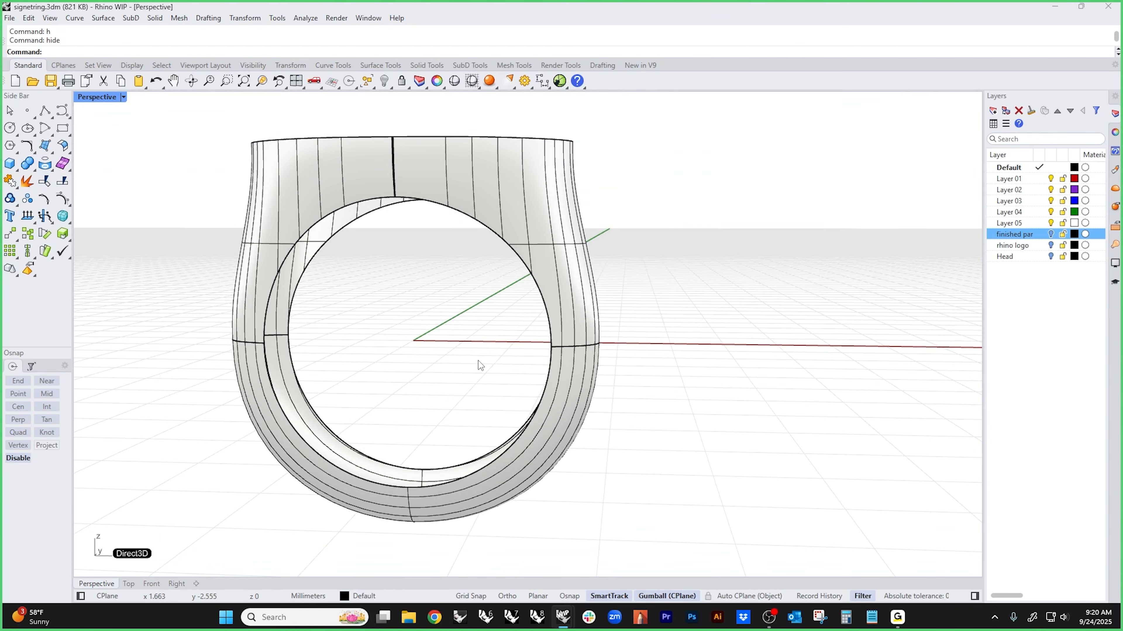
pyautogui.middleClick(370, 363)
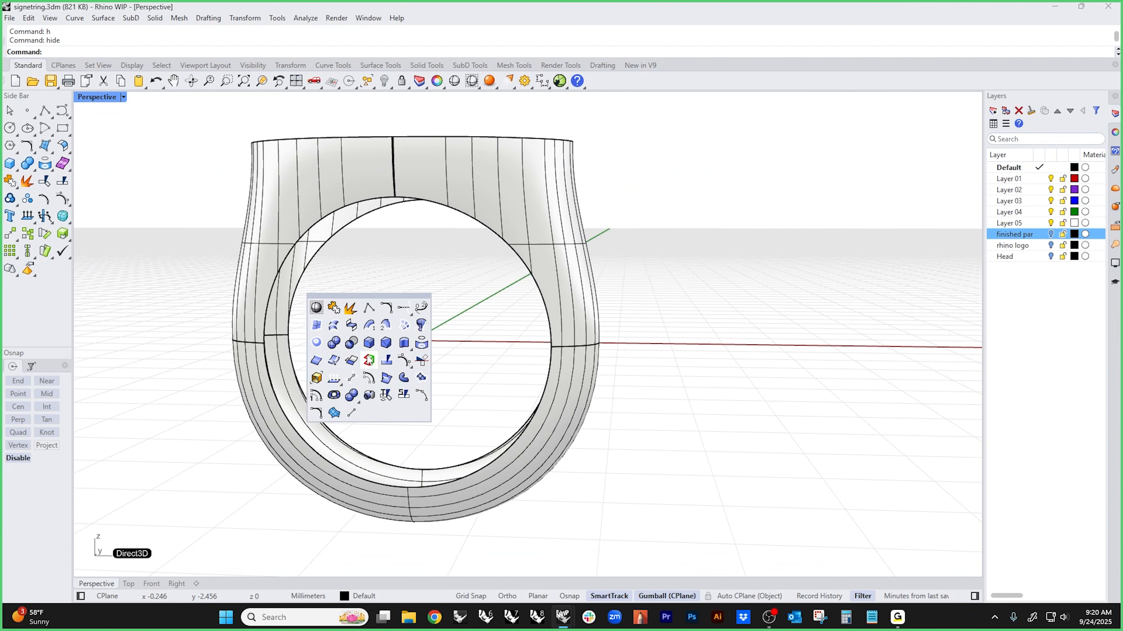
pyautogui.click(352, 326)
pyautogui.click(264, 320)
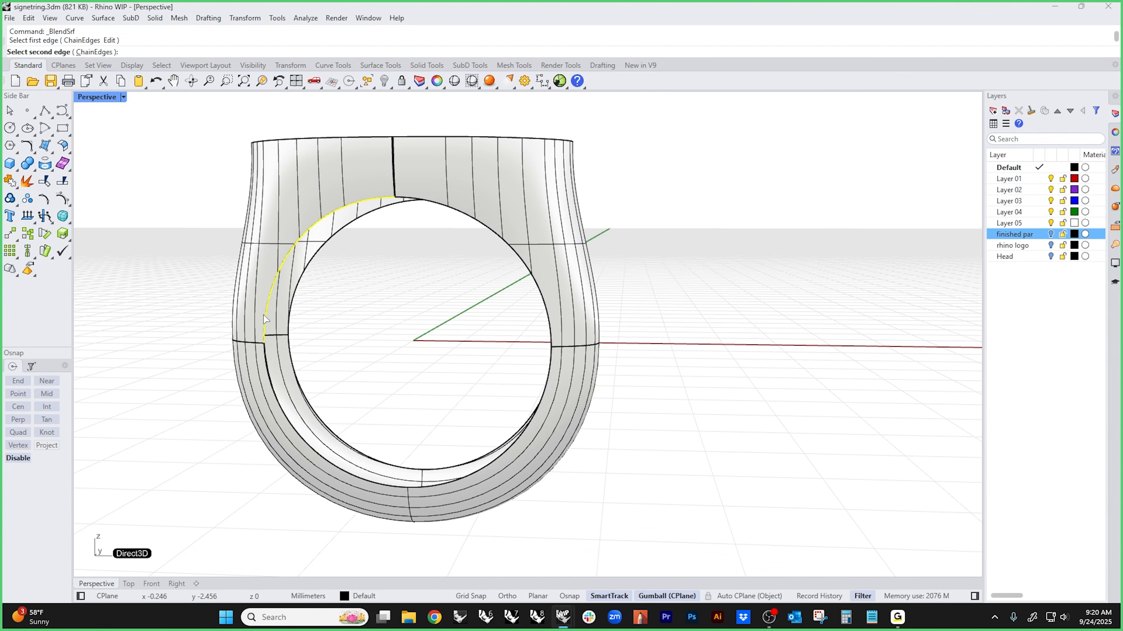
pyautogui.click(412, 201)
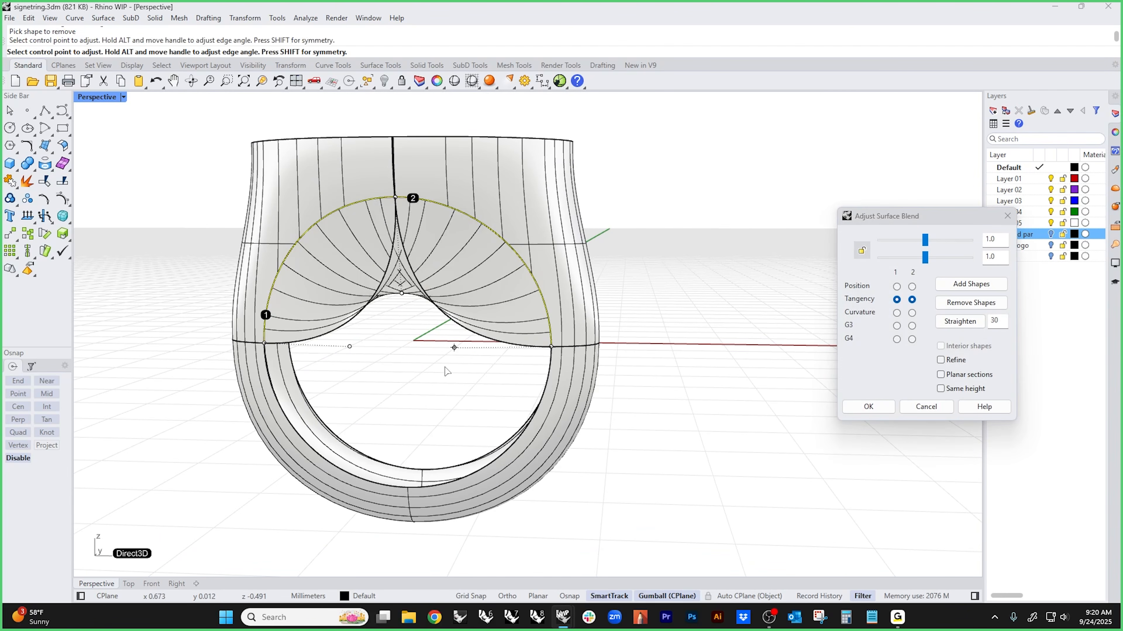
pyautogui.press('Escape')
# - Try BlendSrf between the front and back rims of the finger opening, using ChainEdges with AutoChain set to Yes
pyautogui.rightClick(361, 350)
pyautogui.write('c')
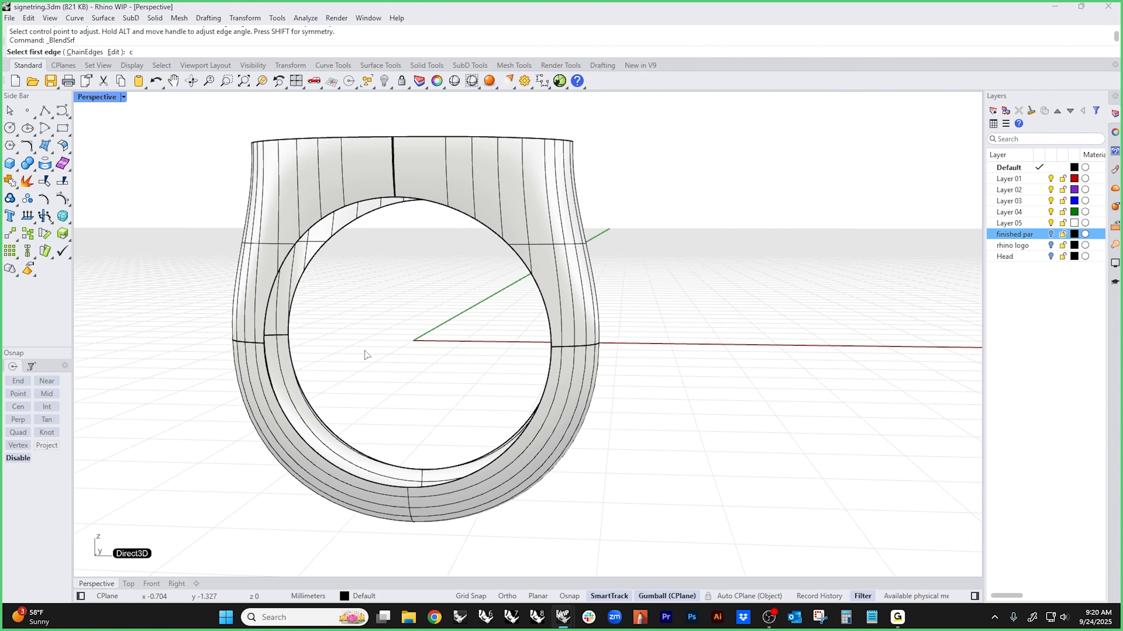
pyautogui.press('Return')
pyautogui.write('a')
pyautogui.press('Return')
pyautogui.write('a')
pyautogui.press('Return')
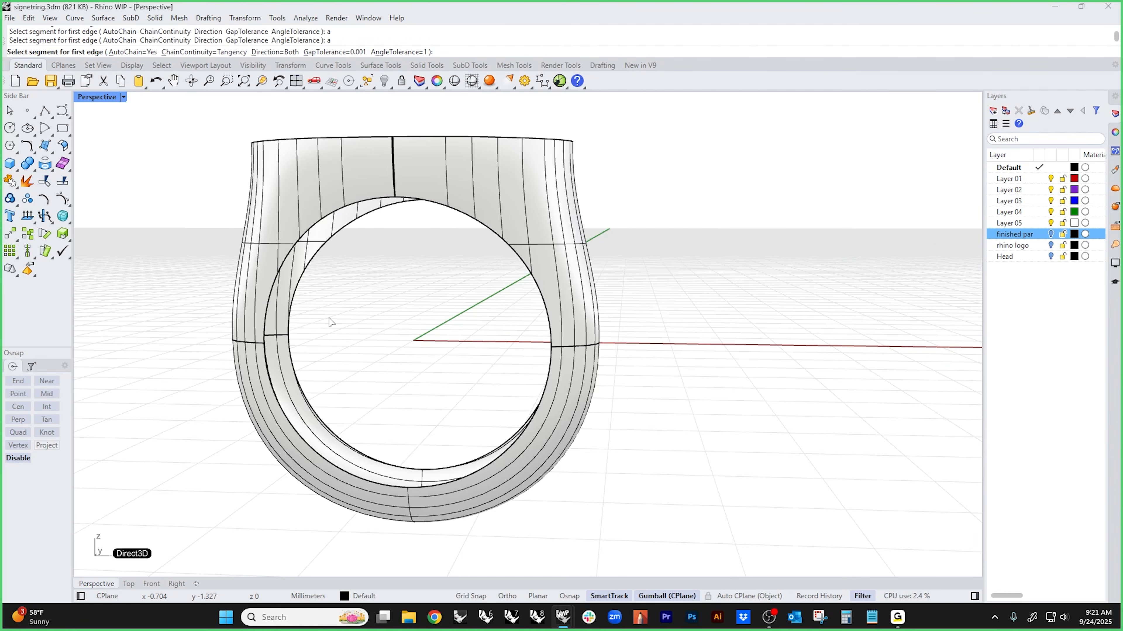
pyautogui.click(295, 248)
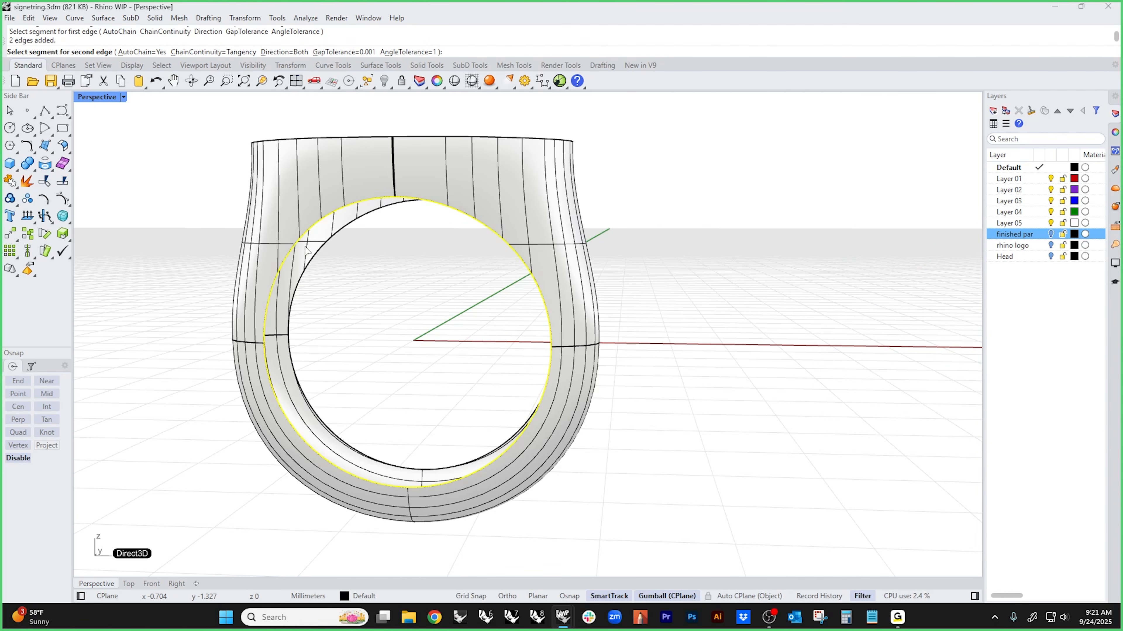
pyautogui.click(328, 255)
pyautogui.press('Return')
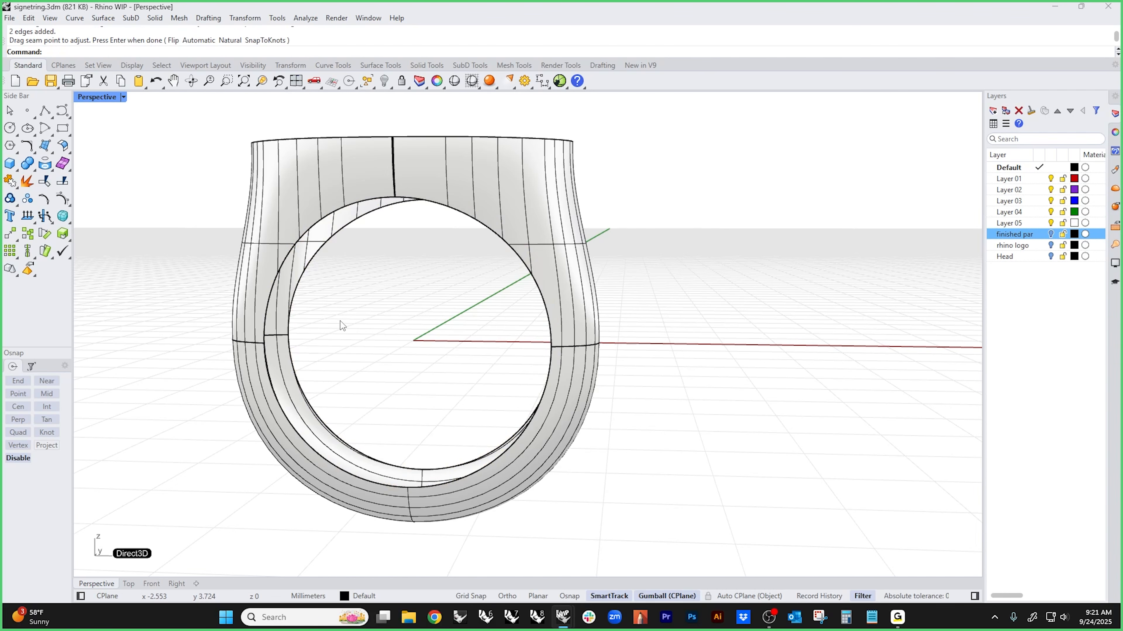
# - Retry the chained surface blend from the front rim of the finger opening to its back rim
pyautogui.press('Return')
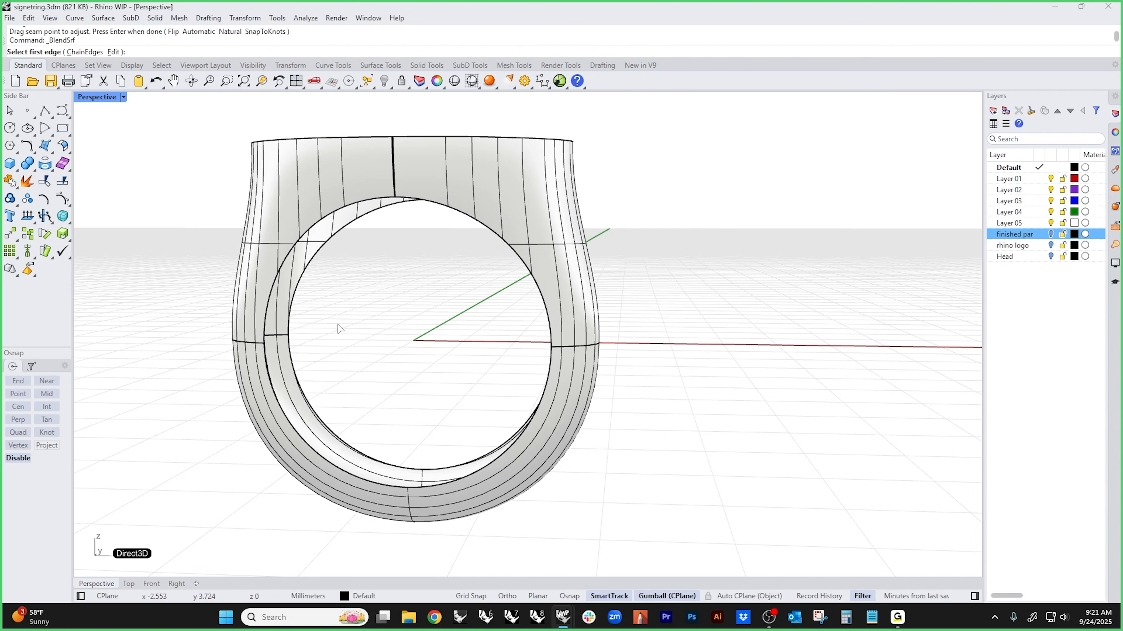
pyautogui.write('c')
pyautogui.press('Return')
pyautogui.click(273, 286)
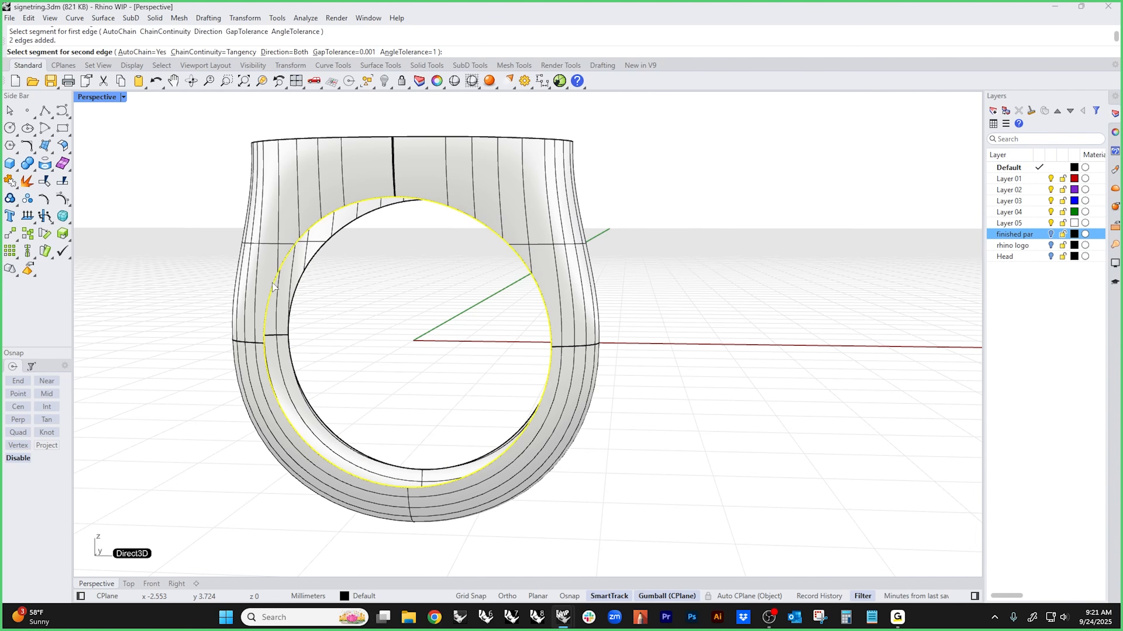
pyautogui.click(295, 301)
pyautogui.press('Return')
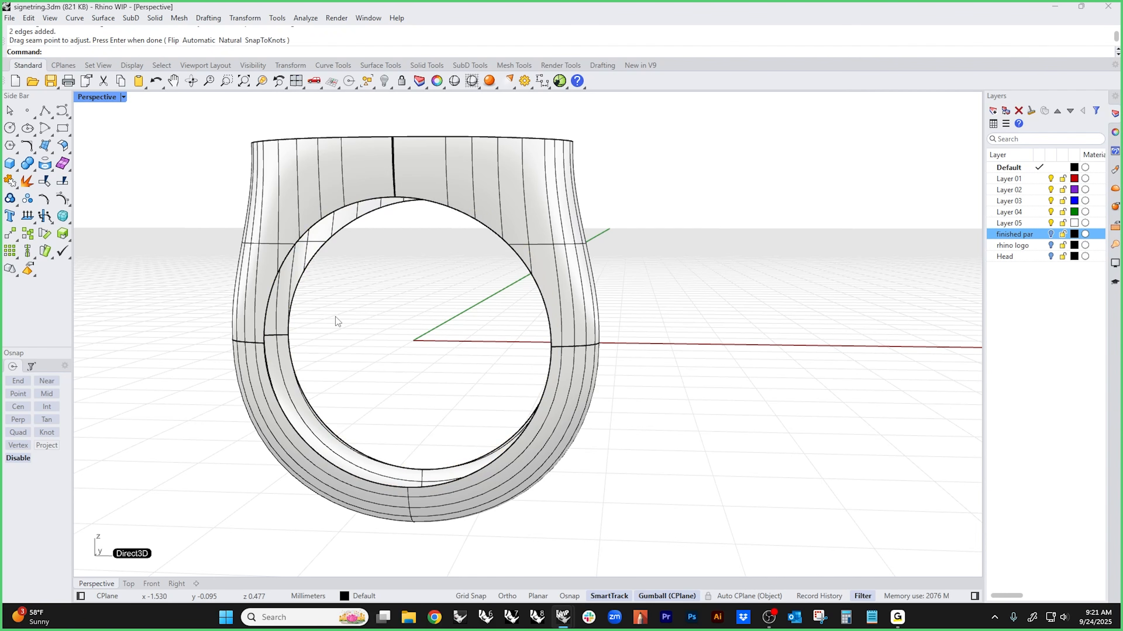
# - Try a surface blend between only the lower front and lower back edges of the finger opening
pyautogui.moveTo(340, 319); pyautogui.dragTo(450, 413, button='right')
pyautogui.rightClick(450, 413)
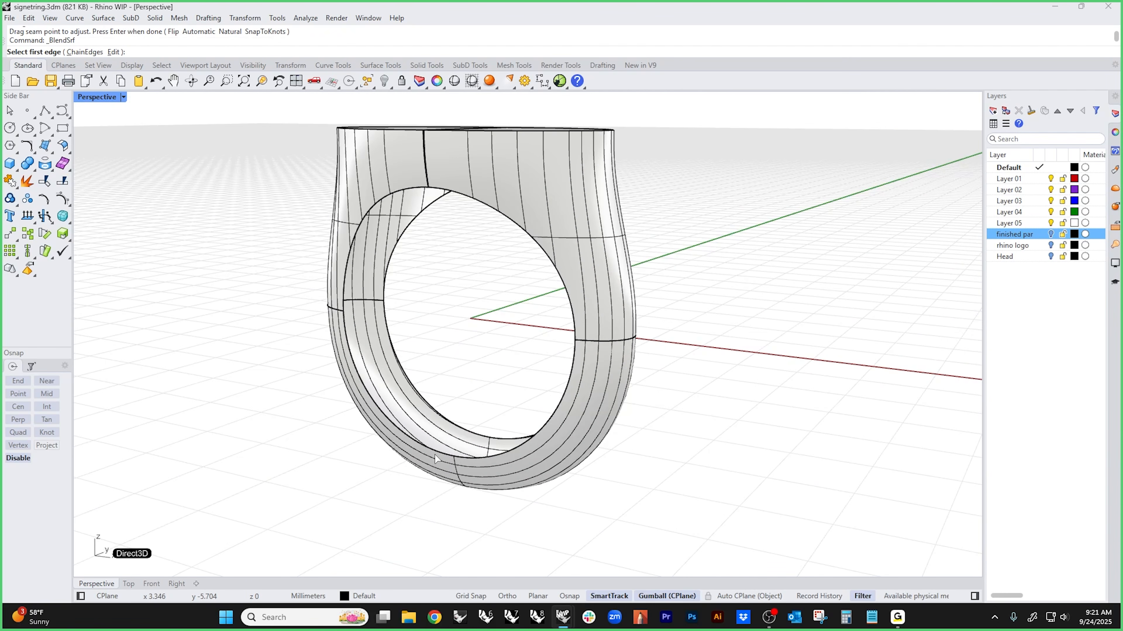
pyautogui.click(436, 451)
pyautogui.click(460, 428)
pyautogui.moveTo(433, 371); pyautogui.dragTo(491, 367, button='right')
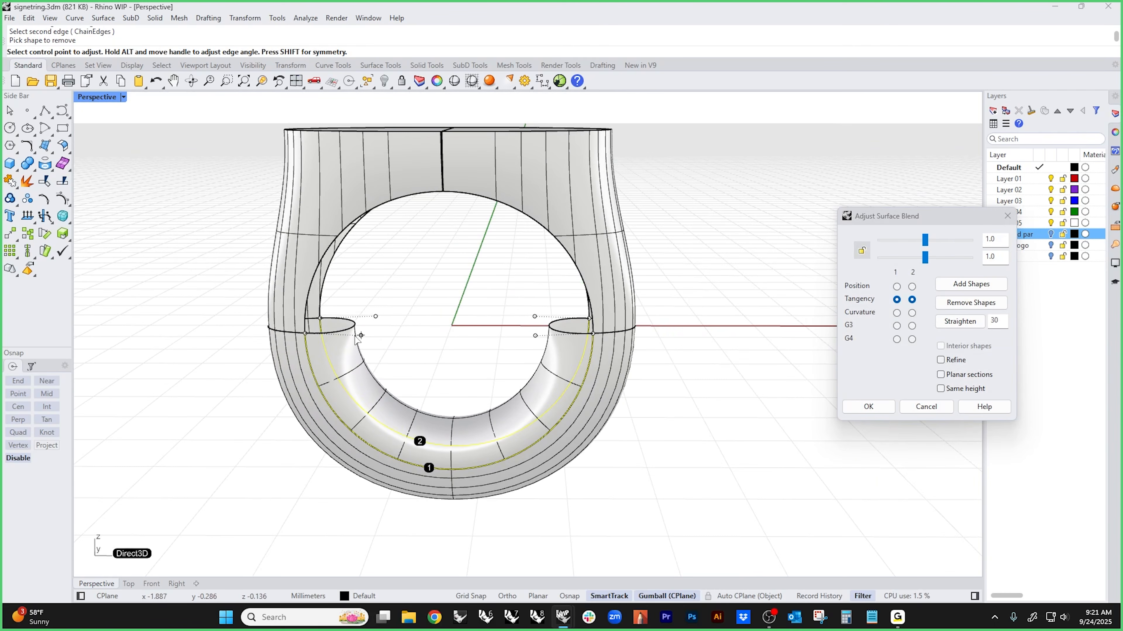
pyautogui.scroll(4, 353, 337)
pyautogui.scroll(-4, 442, 335)
pyautogui.rightClick(451, 347)
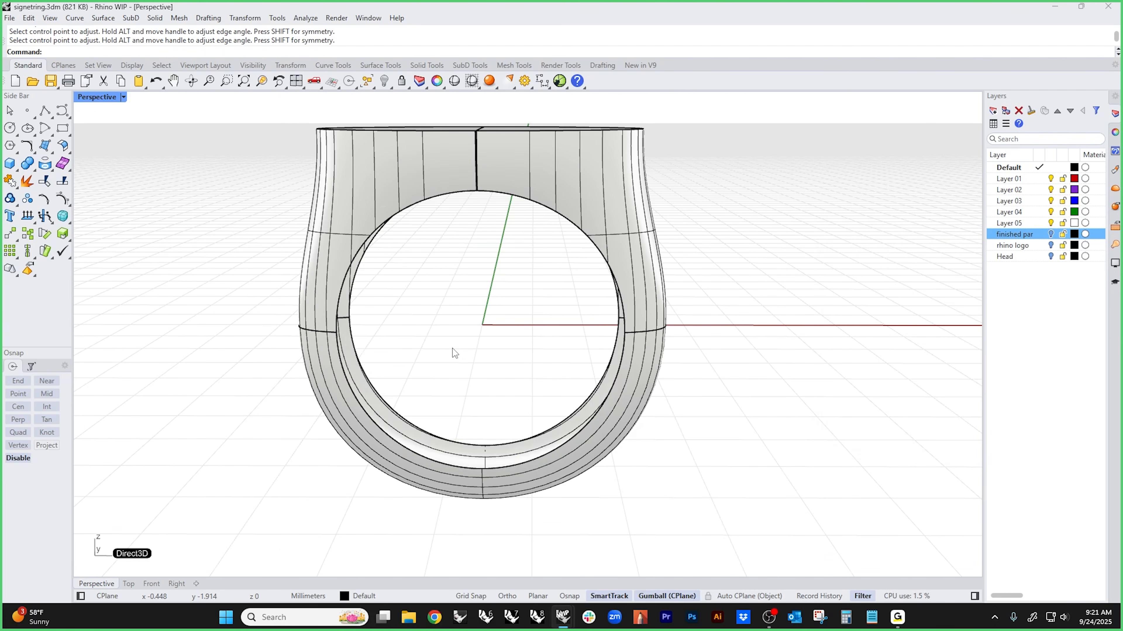
# - Display the naked edges of the whole ring with ShowEdges and inspect the finger-opening rims, then close the analysis
pyautogui.middleClick(393, 342)
pyautogui.click(392, 340)
pyautogui.moveTo(444, 339); pyautogui.dragTo(256, 226)
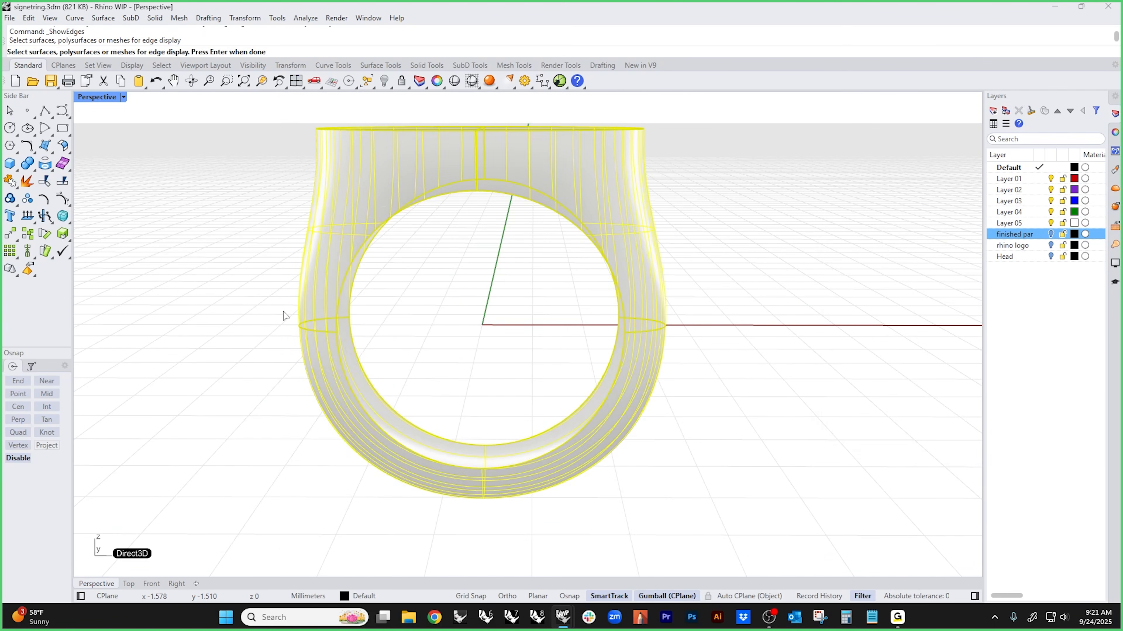
pyautogui.rightClick(285, 316)
pyautogui.keyDown('shift'); pyautogui.moveTo(430, 324); pyautogui.dragTo(470, 361, button='right'); pyautogui.keyUp('shift')
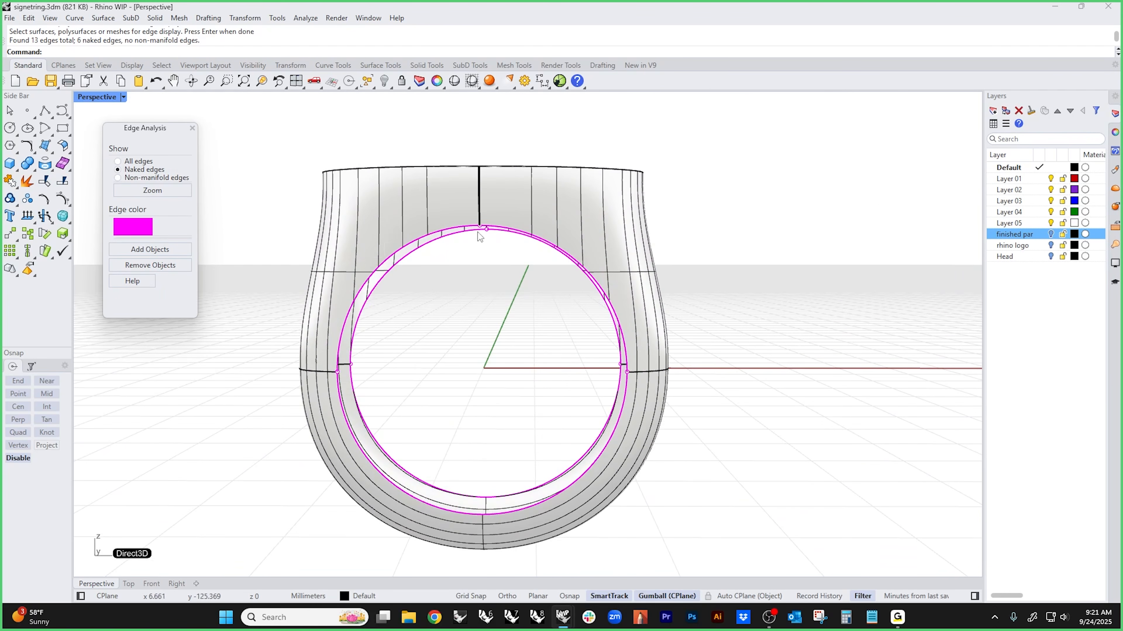
pyautogui.scroll(15, 480, 233)
pyautogui.scroll(-10, 511, 265)
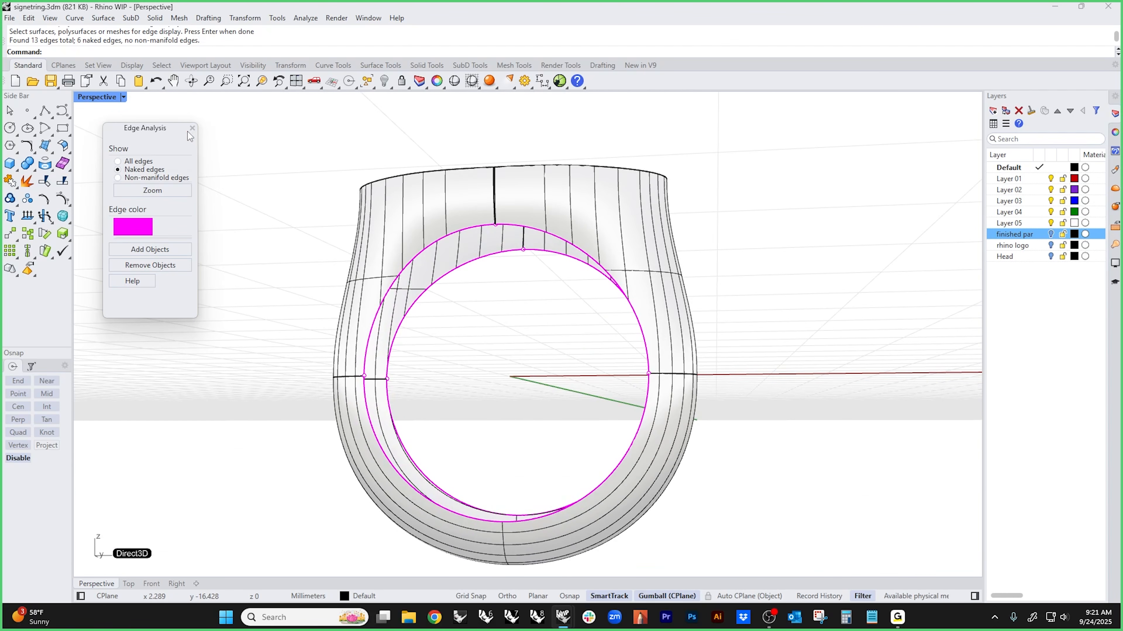
pyautogui.click(193, 128)
pyautogui.middleClick(264, 231)
pyautogui.click(249, 208)
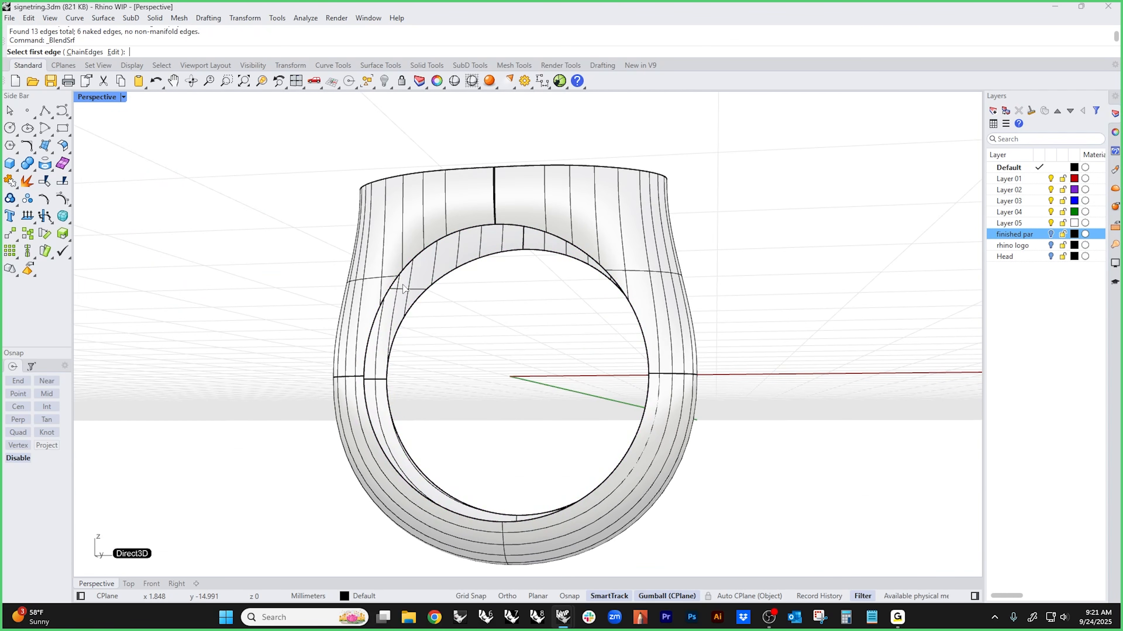
pyautogui.click(402, 286)
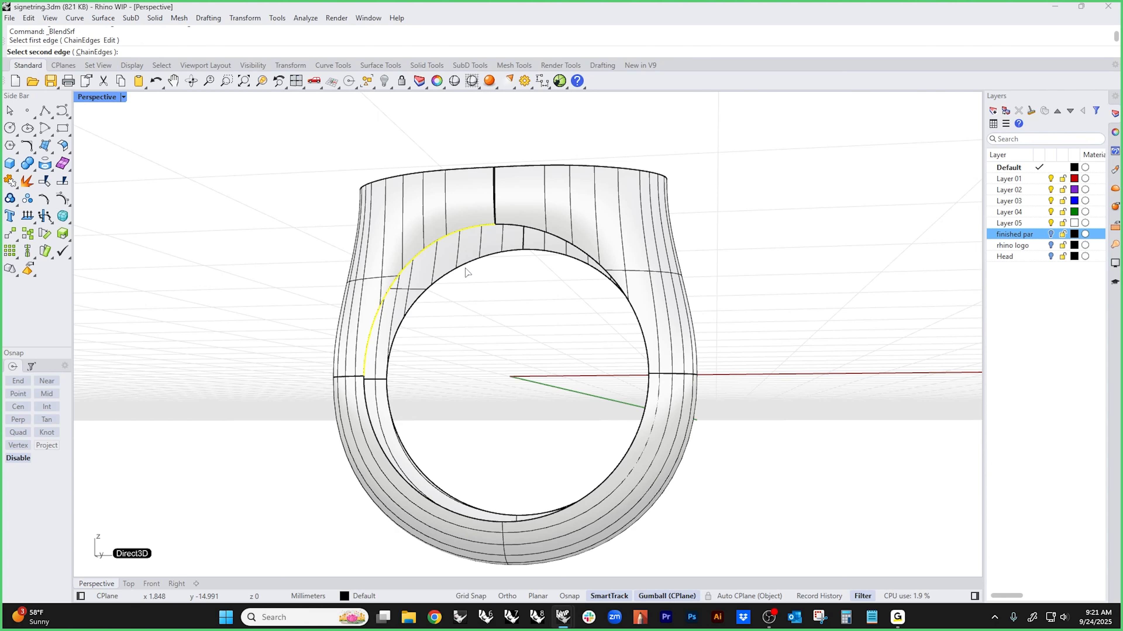
pyautogui.press('Escape')
# - Try a surface blend with ChainEdges and AutoChain set to No, picking the front rim's segments individually
pyautogui.rightClick(449, 315)
pyautogui.click(88, 54)
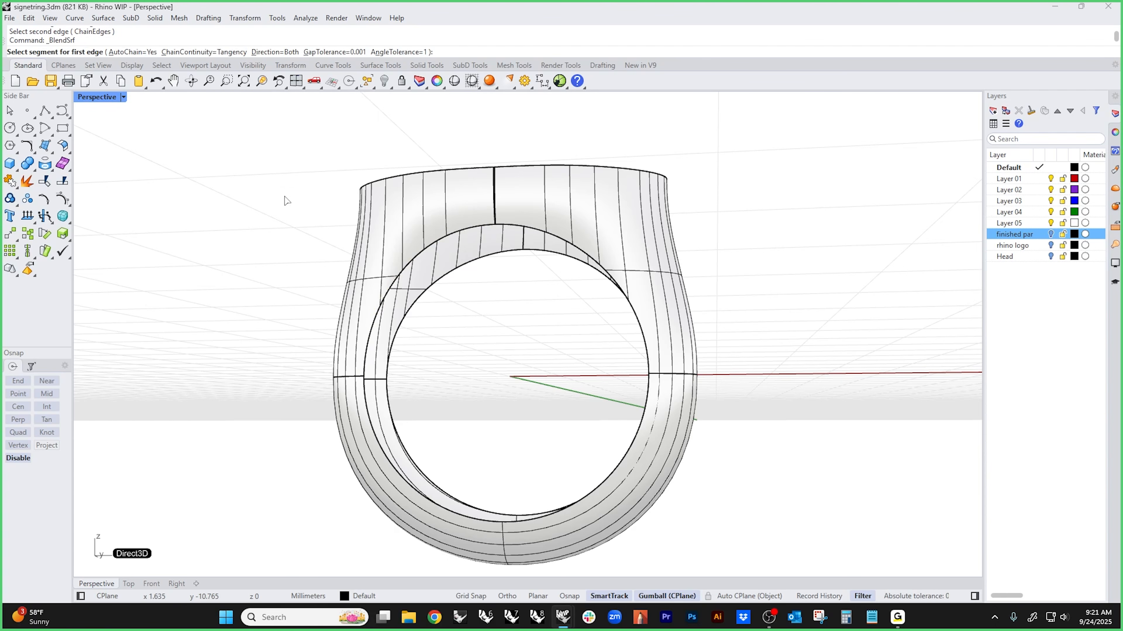
pyautogui.click(132, 51)
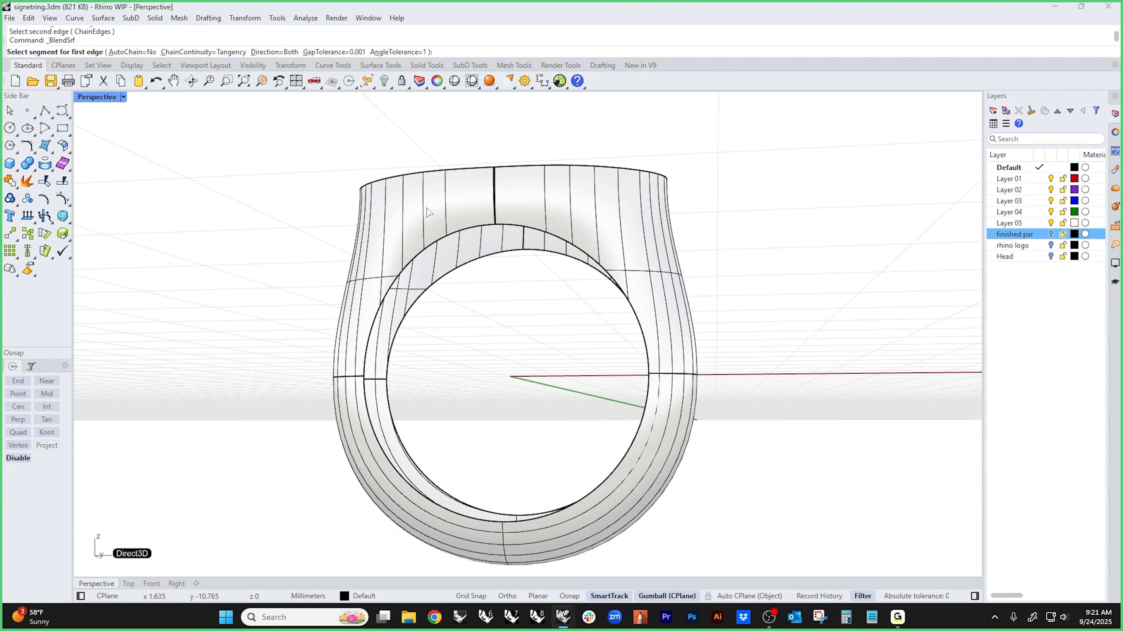
pyautogui.click(459, 230)
pyautogui.click(527, 229)
pyautogui.click(558, 263)
pyautogui.click(647, 399)
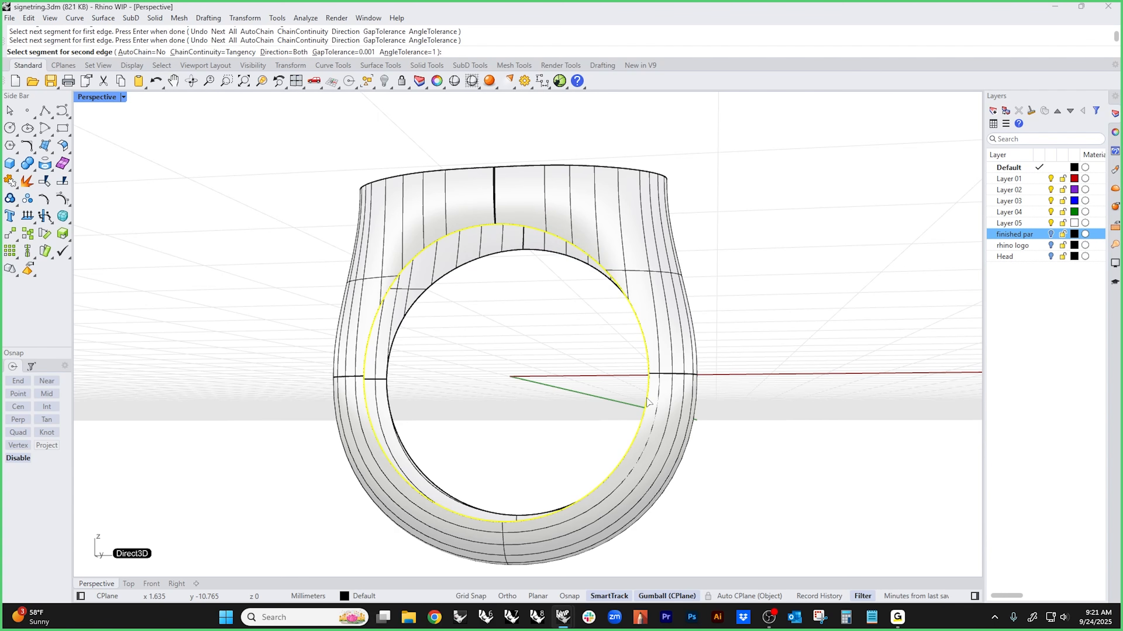
pyautogui.press('Escape')
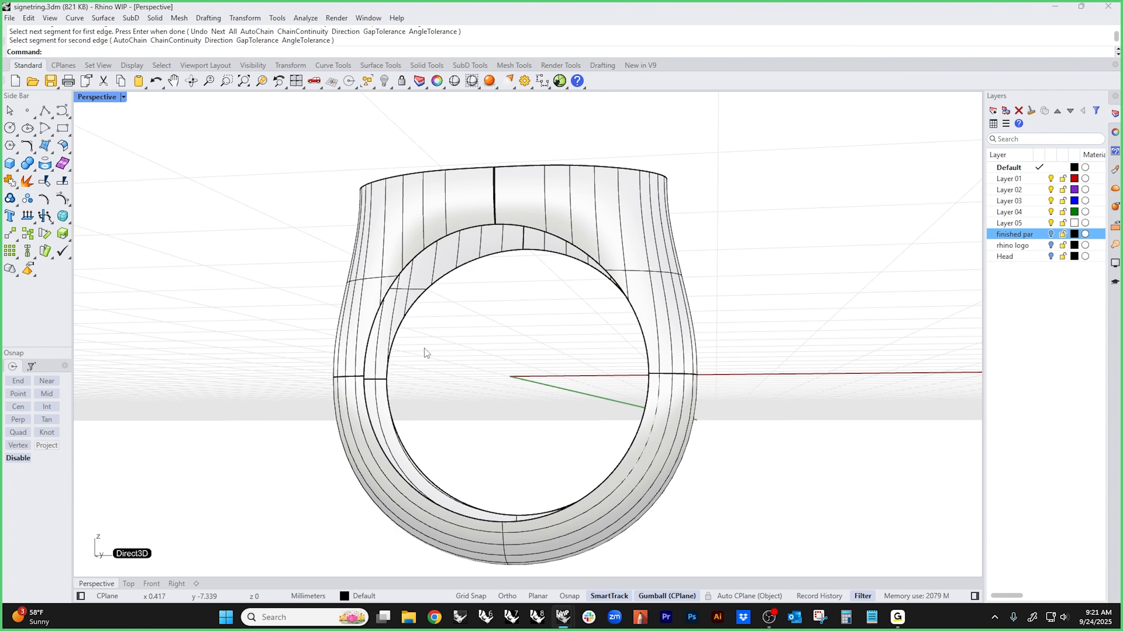
# - Try a surface blend between the two upper edge segments of the front rim, on either side of the centre seam
pyautogui.press('Return')
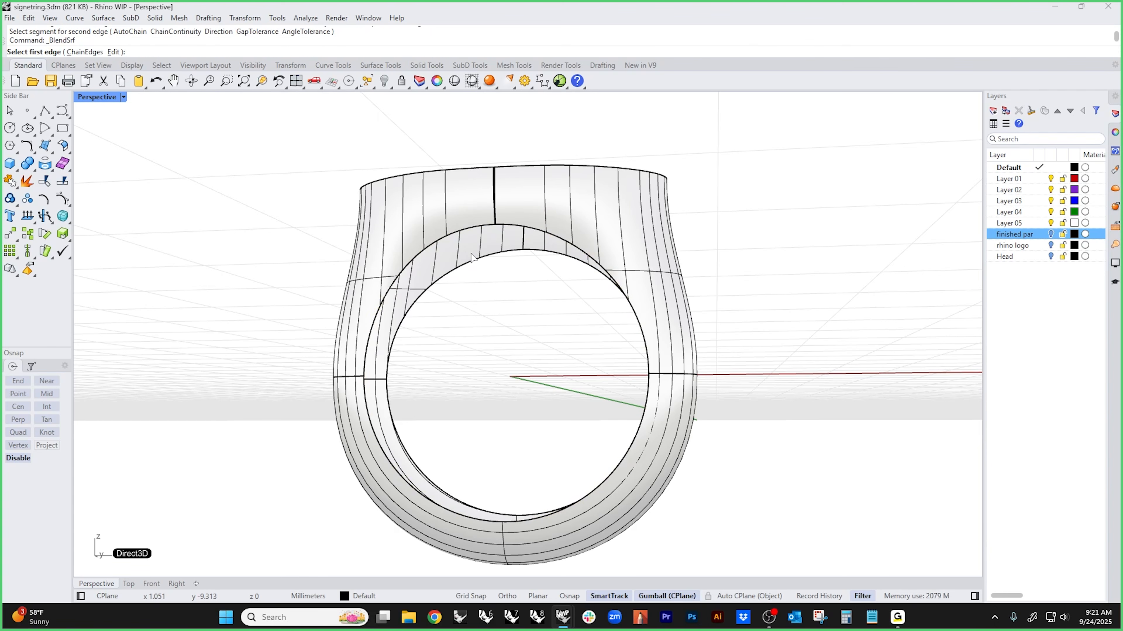
pyautogui.click(485, 227)
pyautogui.click(520, 229)
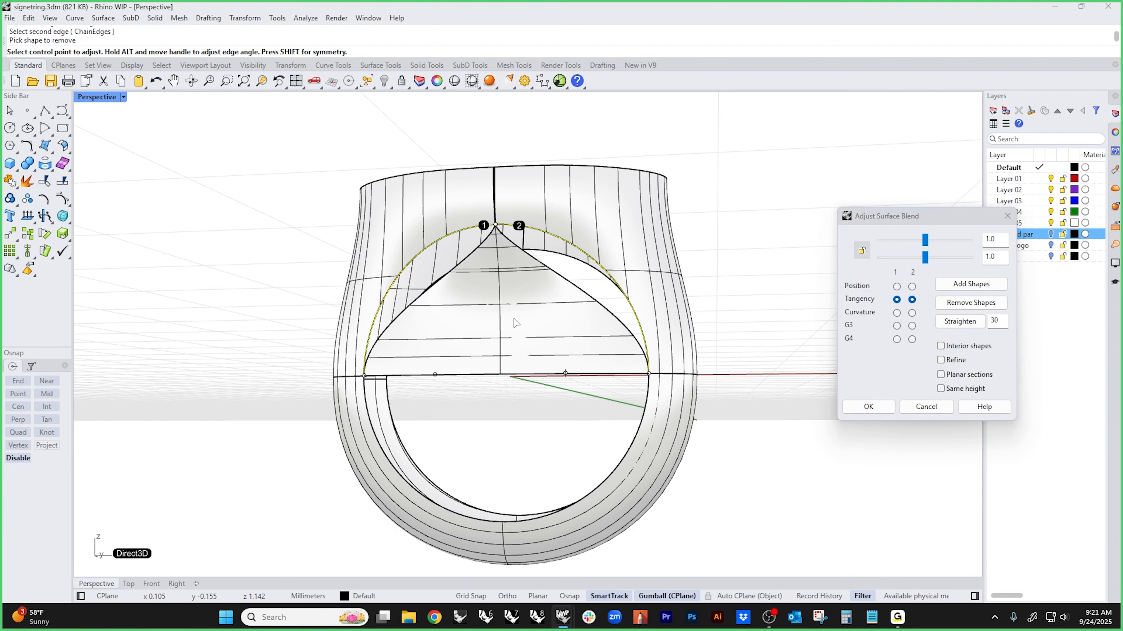
pyautogui.press('Escape')
# - Select the ring polysurface and display its naked edges around the finger opening again
pyautogui.scroll(10, 483, 221)
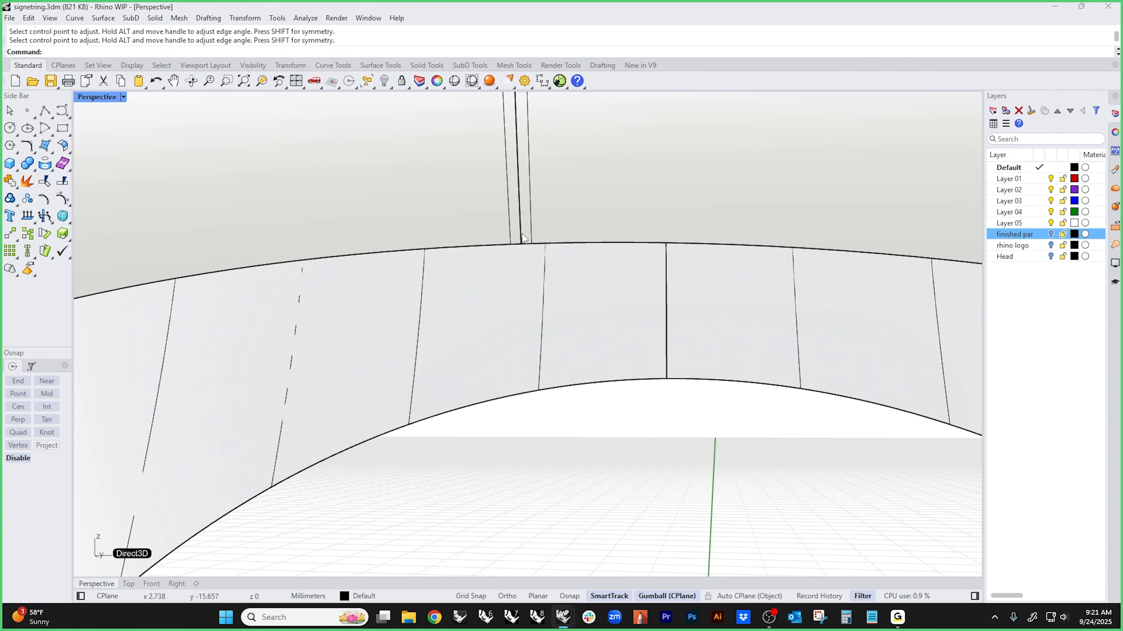
pyautogui.scroll(-3, 431, 221)
pyautogui.click(446, 222)
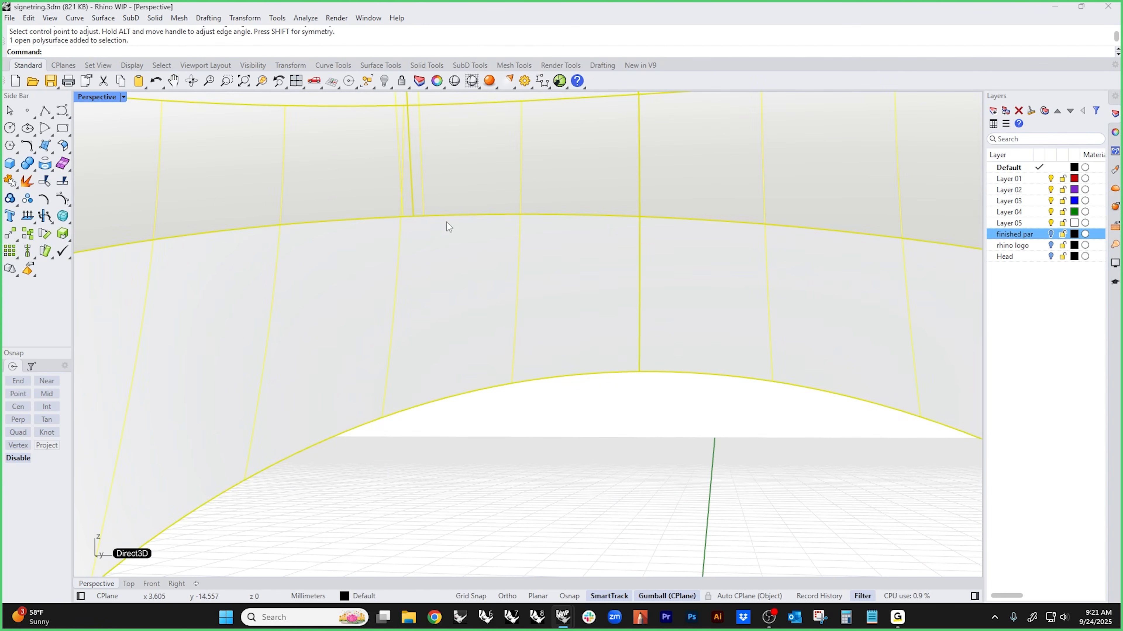
pyautogui.middleClick(447, 224)
pyautogui.click(457, 244)
pyautogui.scroll(-6, 452, 253)
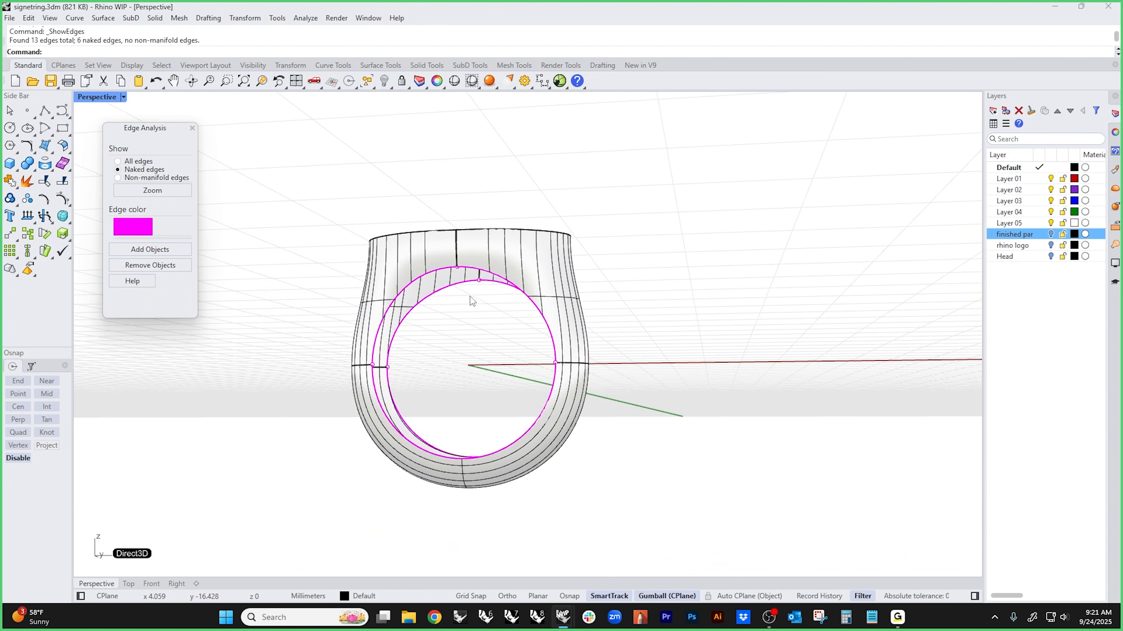
# - Close the edge analysis and set up a tangent surface blend between the lower front and back rim edges of the finger opening
pyautogui.press('Escape')
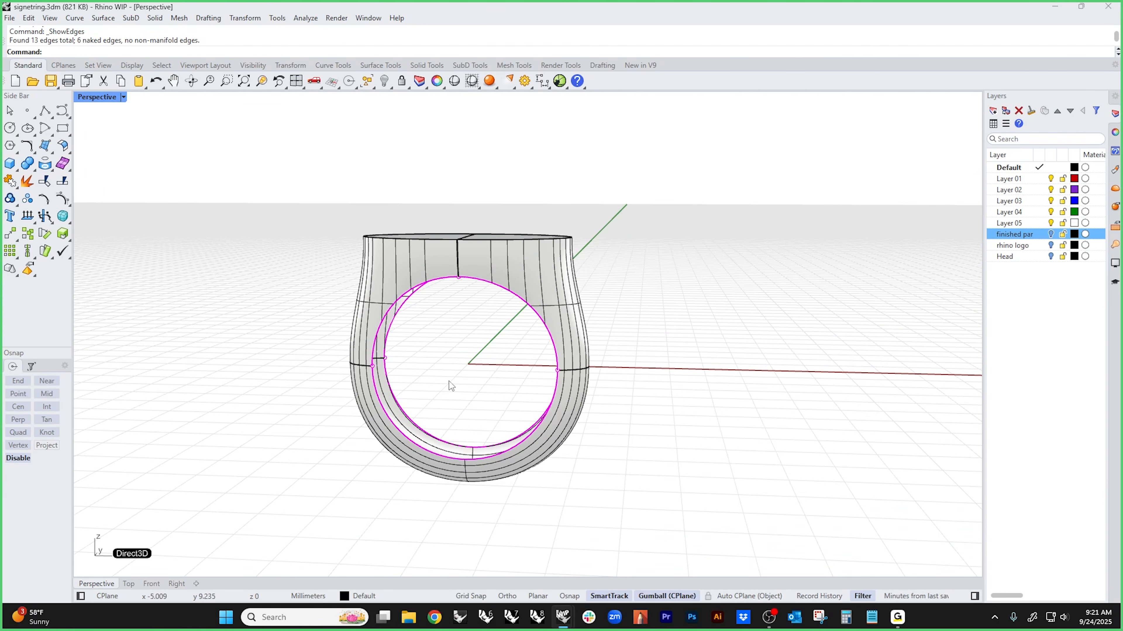
pyautogui.moveTo(449, 380); pyautogui.dragTo(443, 372, button='right')
pyautogui.middleClick(446, 370)
pyautogui.click(422, 340)
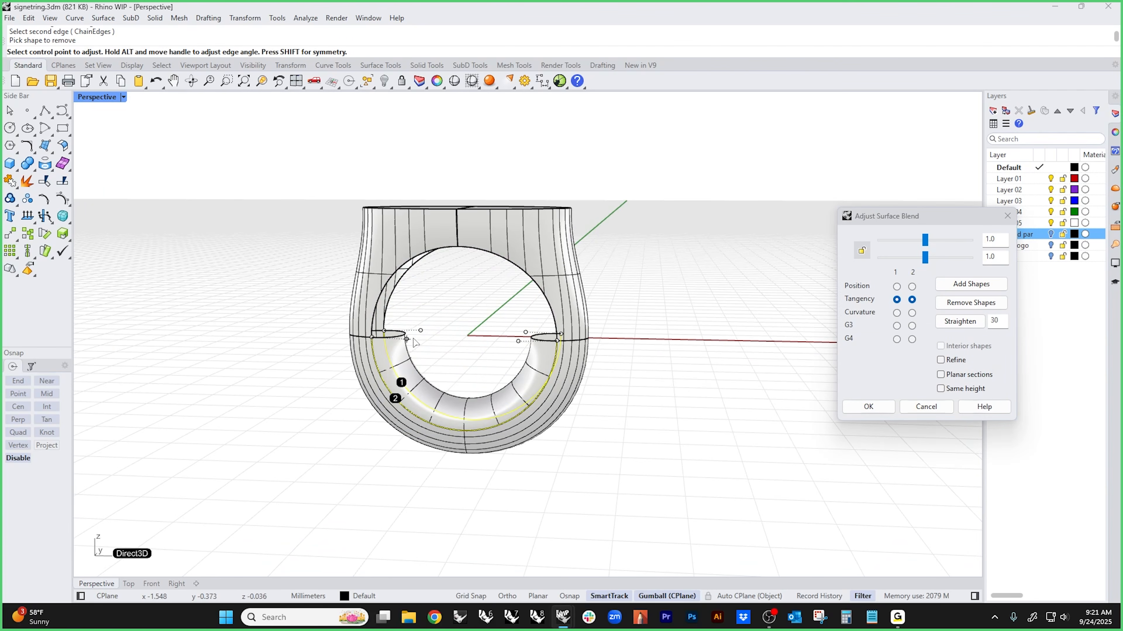
# - Lock the two blend bulge values together, reduce them to flatten the lower inner band, and accept the surface blend
pyautogui.scroll(8, 413, 339)
pyautogui.click(858, 255)
pyautogui.moveTo(924, 258); pyautogui.dragTo(876, 258)
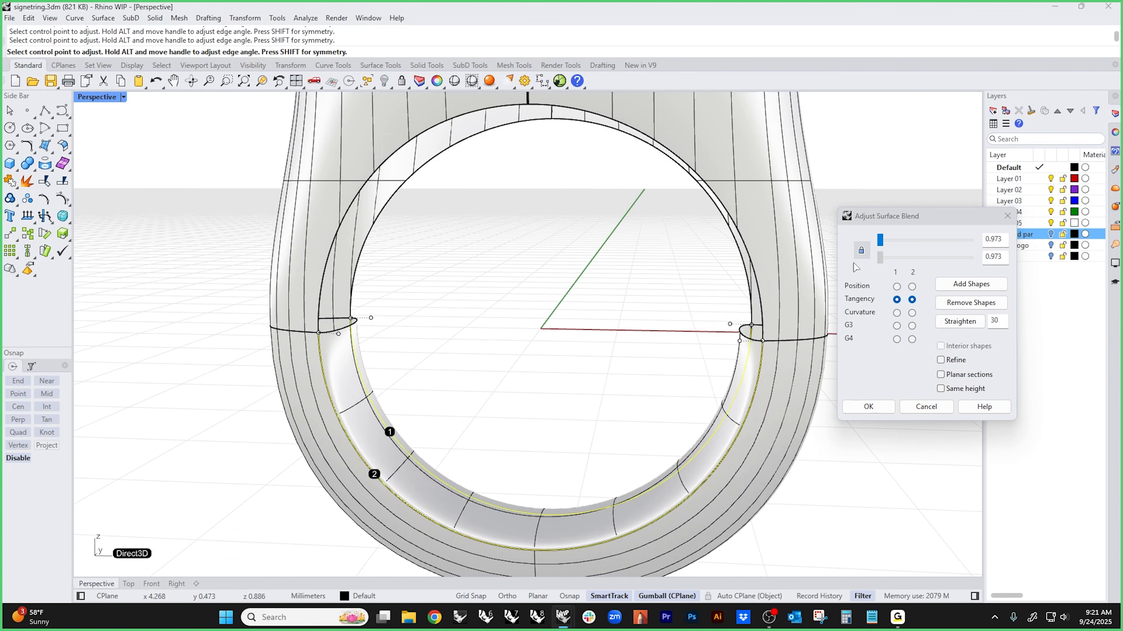
pyautogui.moveTo(506, 394); pyautogui.dragTo(442, 402, button='right')
pyautogui.rightClick(530, 371)
# - Start a two-rail sweep with ChainEdges, picking the upper front rim segments and the adjoining surface edge for the first rail
pyautogui.scroll(-5, 521, 345)
pyautogui.scroll(5, 442, 402)
pyautogui.middleClick(442, 405)
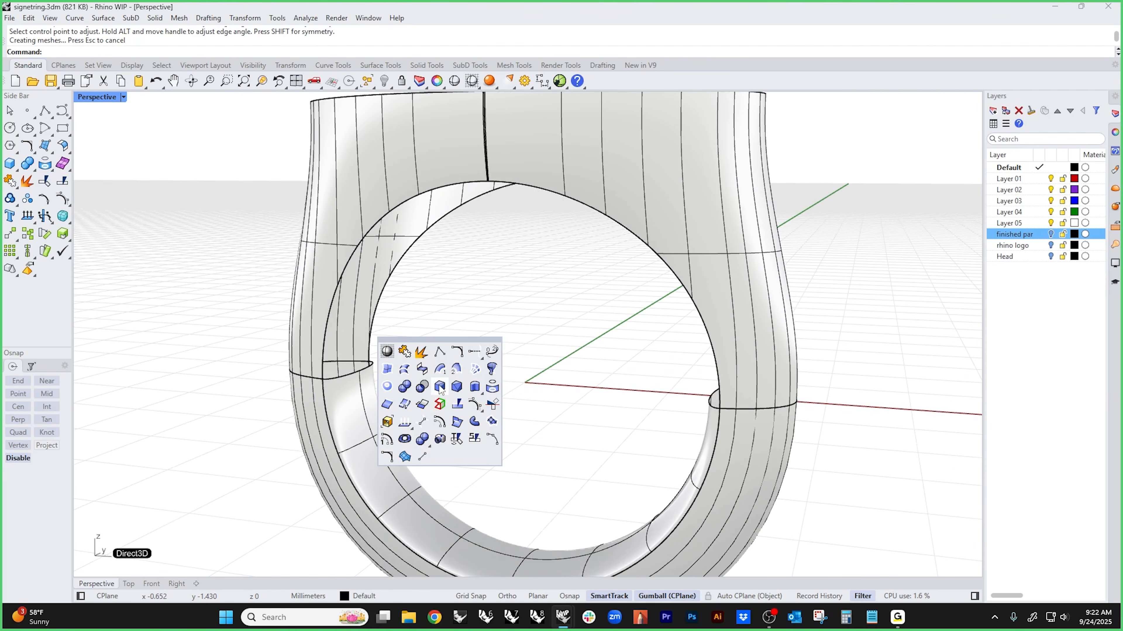
pyautogui.click(458, 367)
pyautogui.write('c')
pyautogui.press('Return')
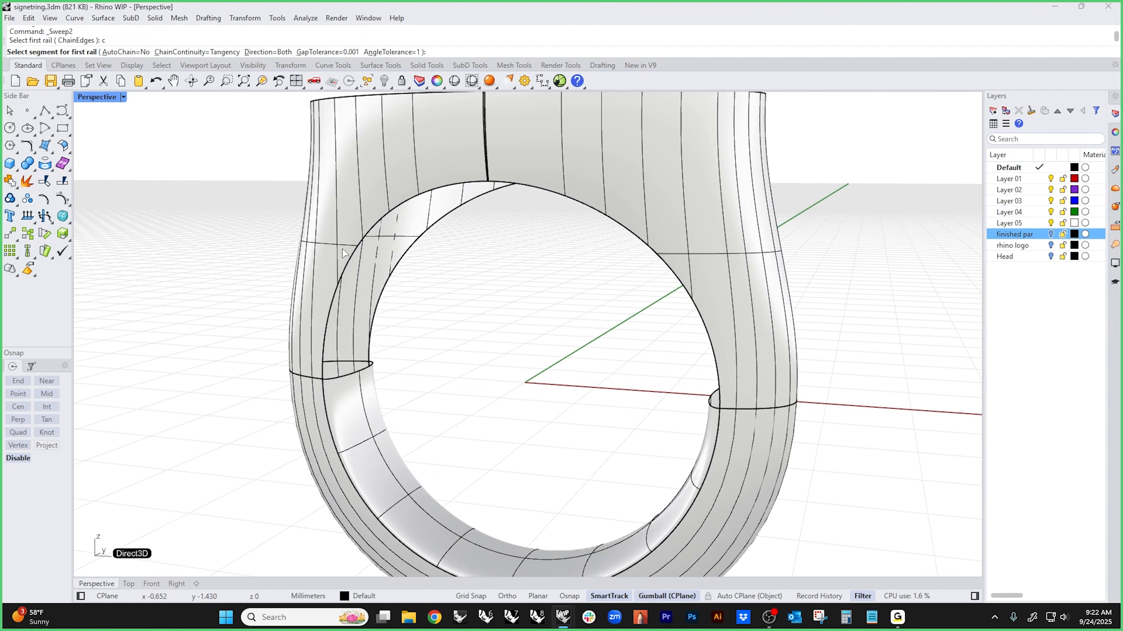
pyautogui.click(363, 241)
pyautogui.click(546, 190)
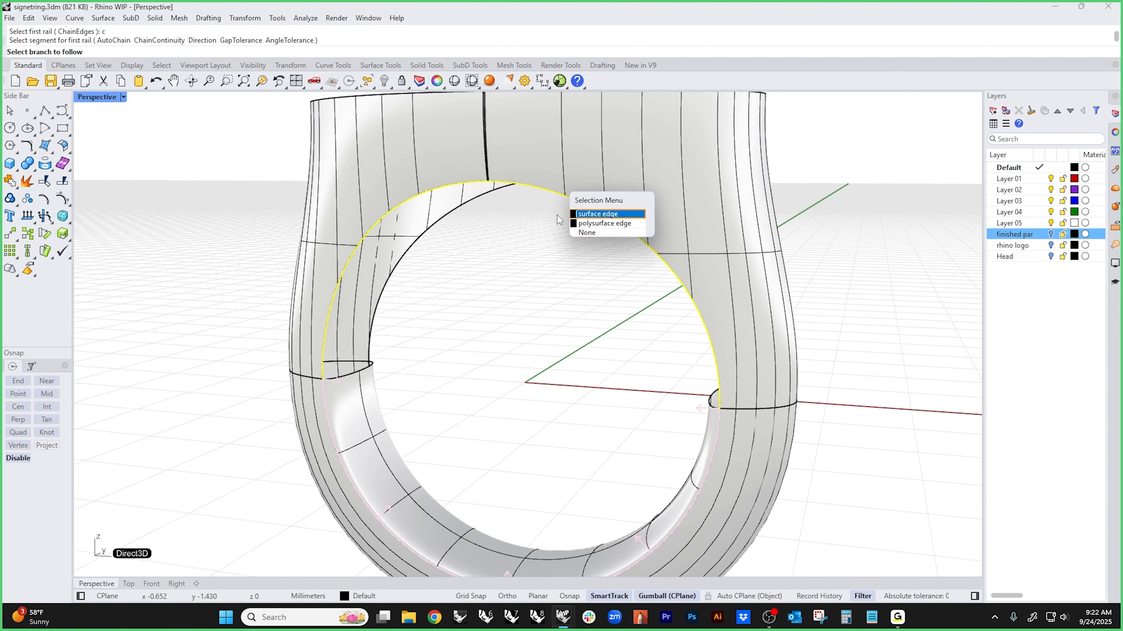
pyautogui.click(601, 214)
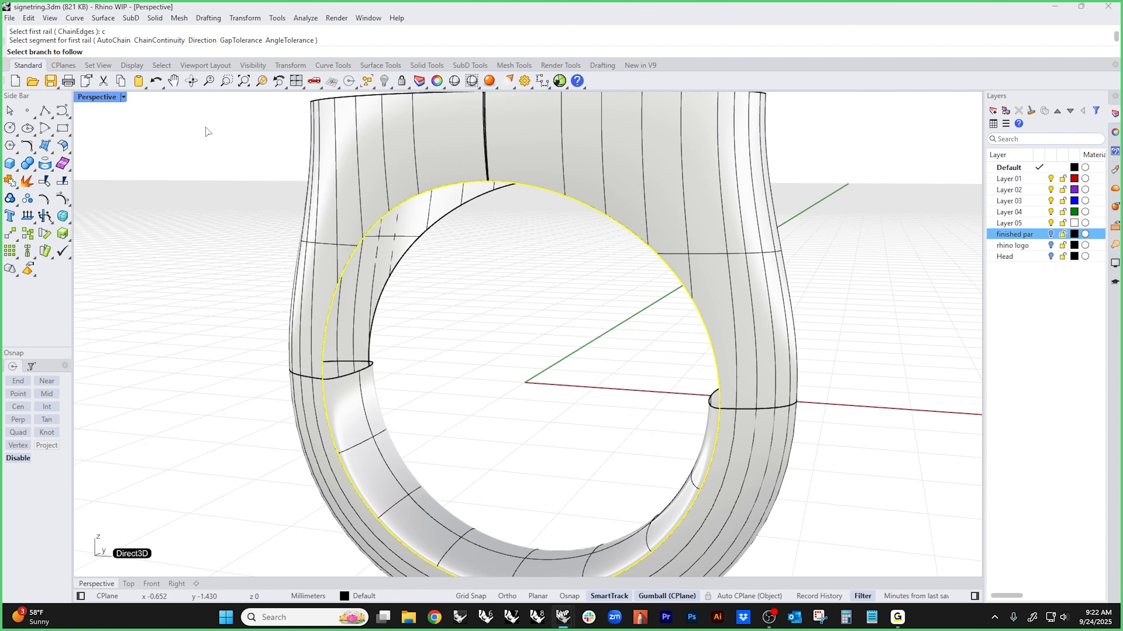
# - Restart the two-rail sweep and chain-select the upper half of the finger hole's front edge as the first rail
pyautogui.press('Escape')
pyautogui.rightClick(515, 349)
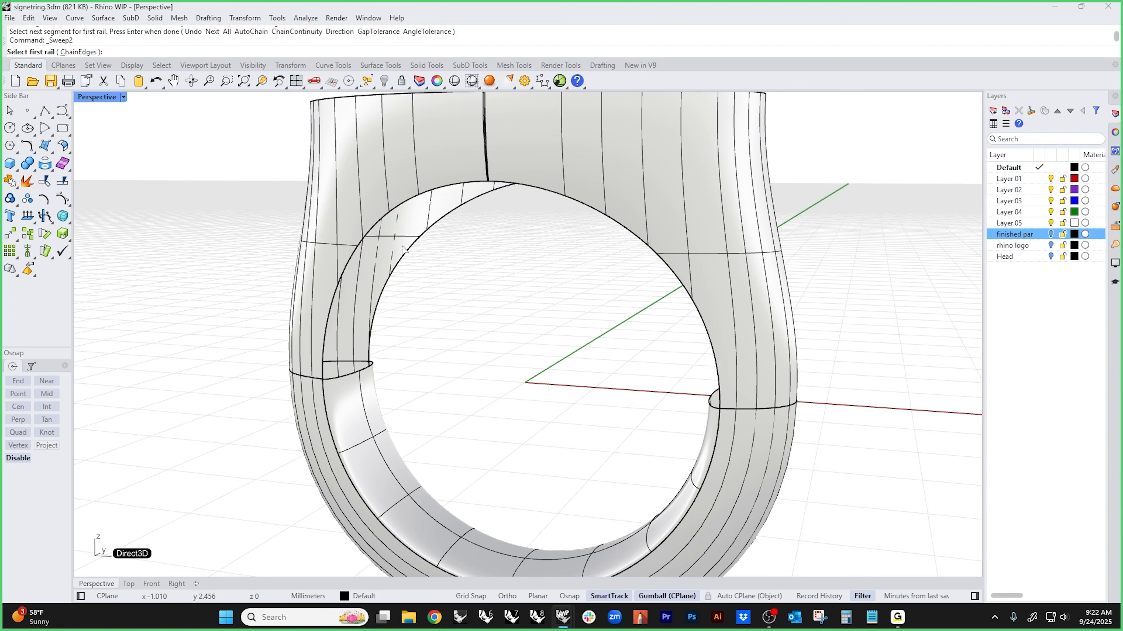
pyautogui.click(87, 52)
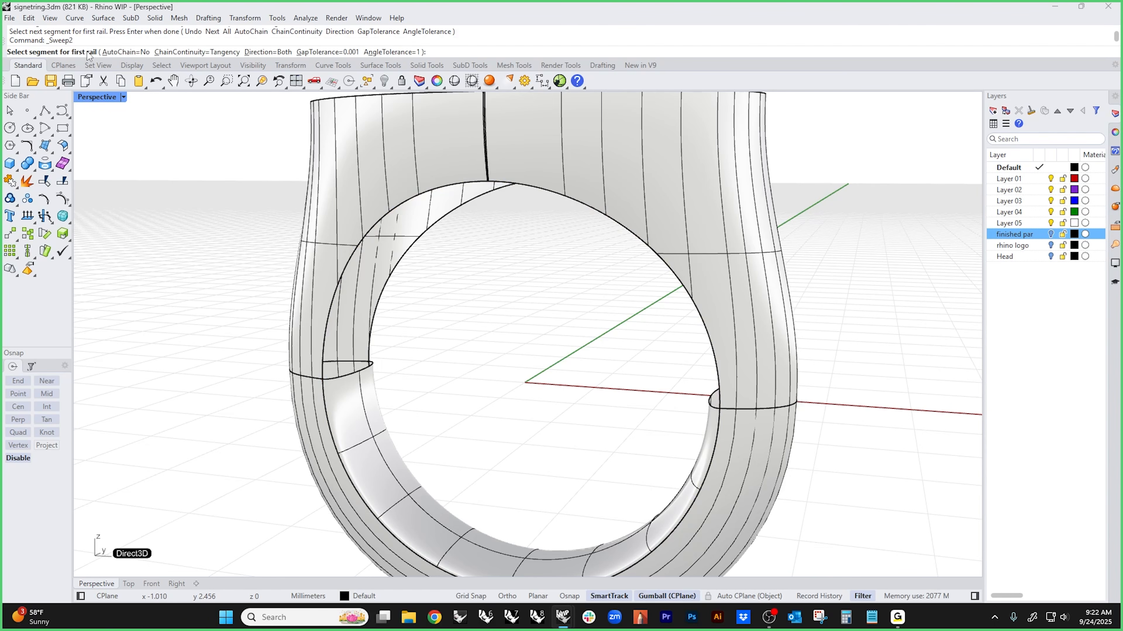
pyautogui.click(422, 193)
pyautogui.click(531, 203)
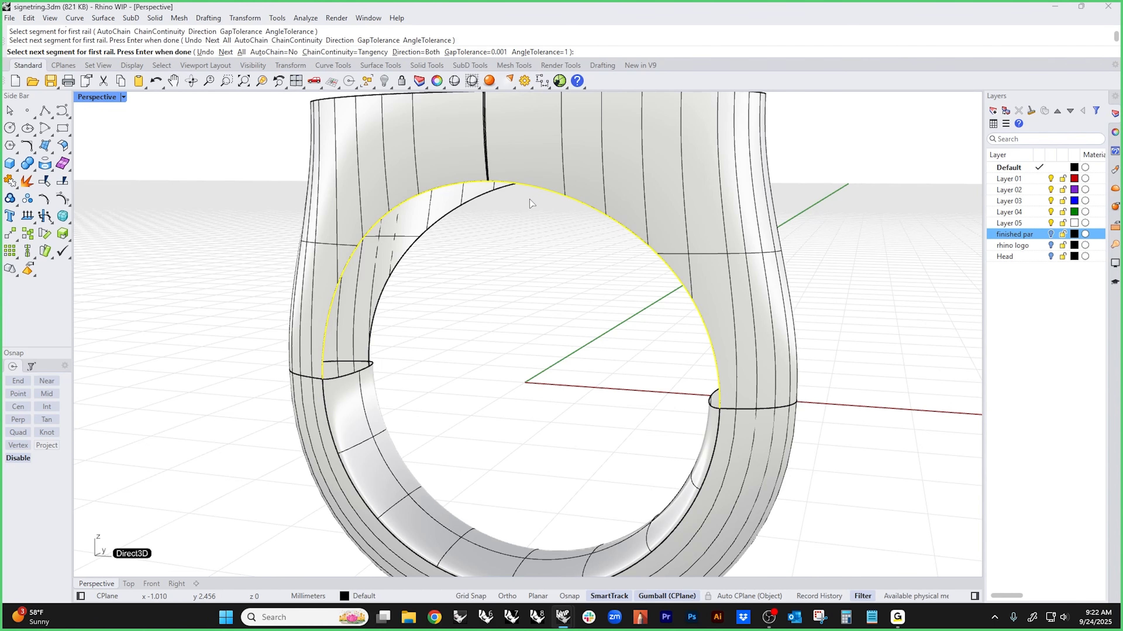
pyautogui.rightClick(522, 246)
# - Chain-select the upper half of the finger hole's back edge as the second rail of the sweep
pyautogui.click(434, 225)
pyautogui.moveTo(473, 283); pyautogui.dragTo(540, 217, button='right')
pyautogui.click(547, 222)
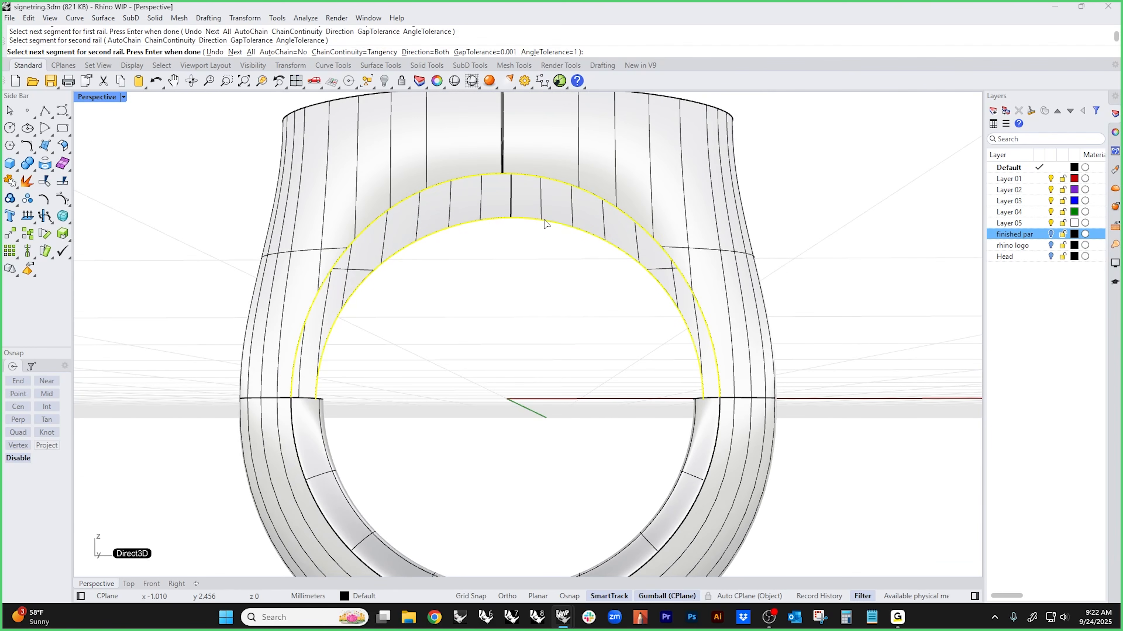
pyautogui.rightClick(409, 338)
# - Add the shank's end edges as sweep shapes and create the sweep with tangency on both rails and maintained height
pyautogui.click(710, 399)
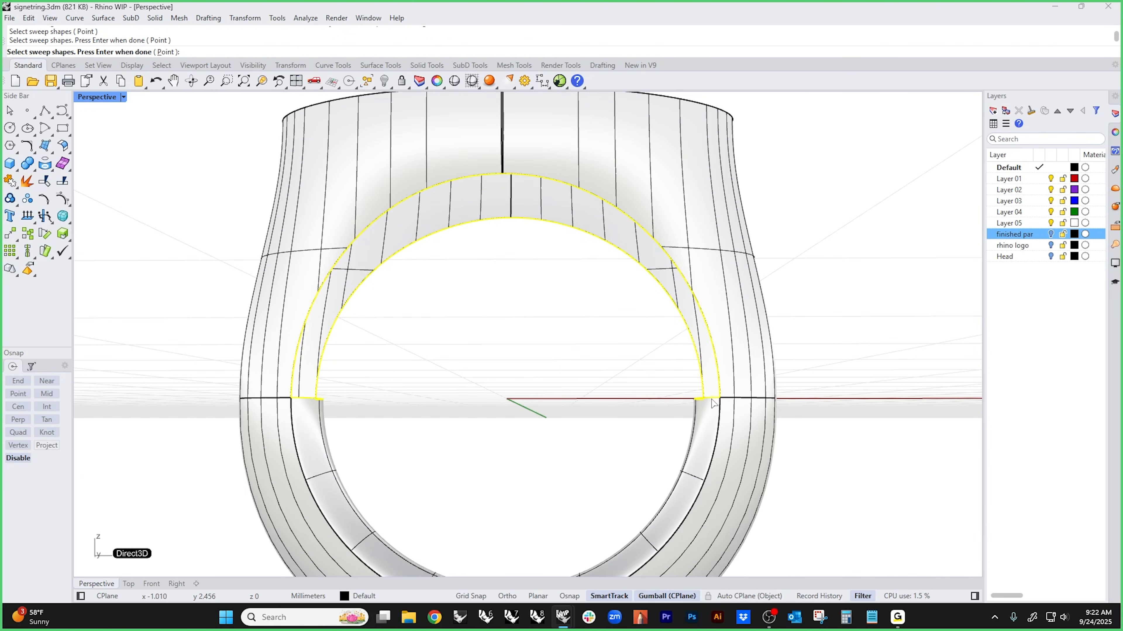
pyautogui.rightClick(561, 373)
pyautogui.moveTo(508, 319); pyautogui.dragTo(518, 341, button='right')
pyautogui.click(747, 379)
pyautogui.click(721, 320)
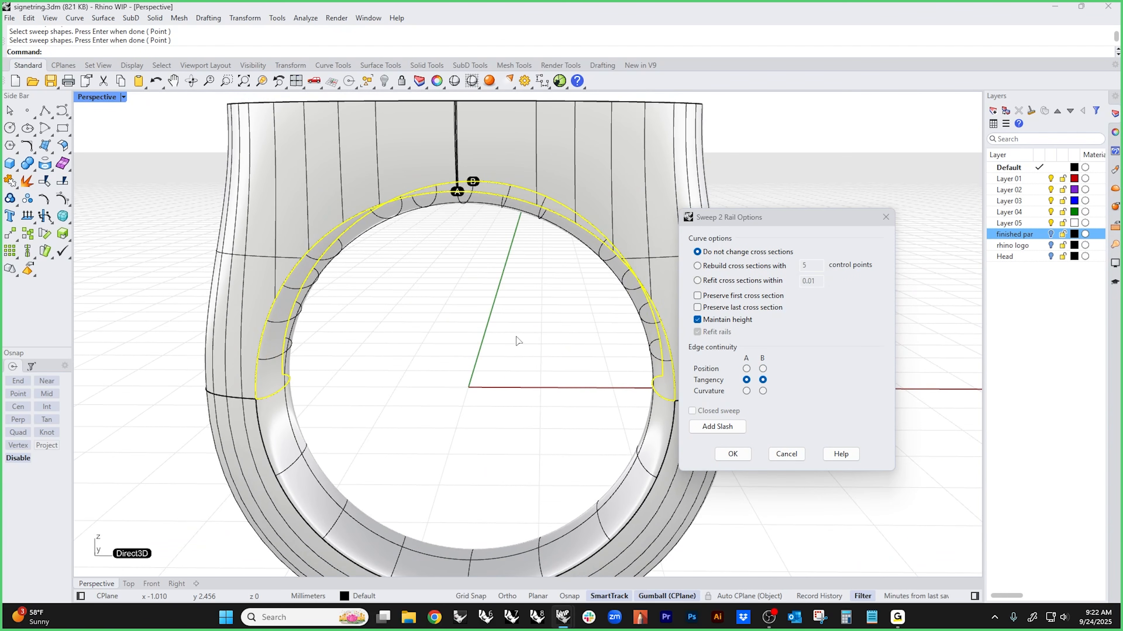
pyautogui.click(750, 458)
# - Join all the ring's surfaces, including the new inner sweep, into one polysurface
pyautogui.scroll(-7, 656, 409)
pyautogui.moveTo(815, 306); pyautogui.dragTo(310, 492)
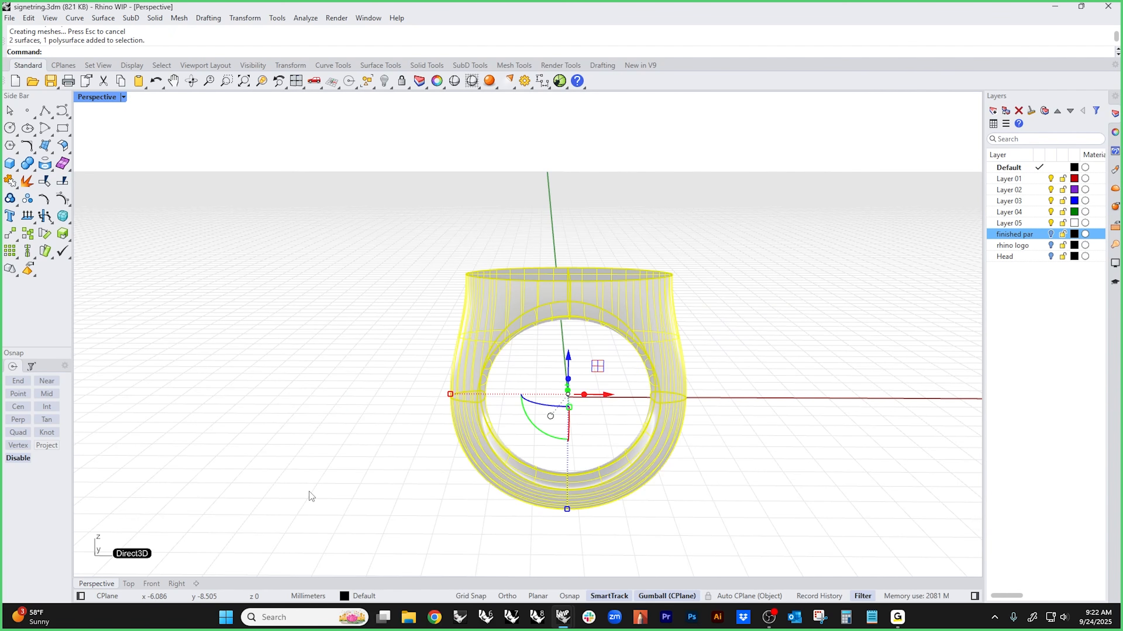
pyautogui.hotkey('ctrl', 'j')
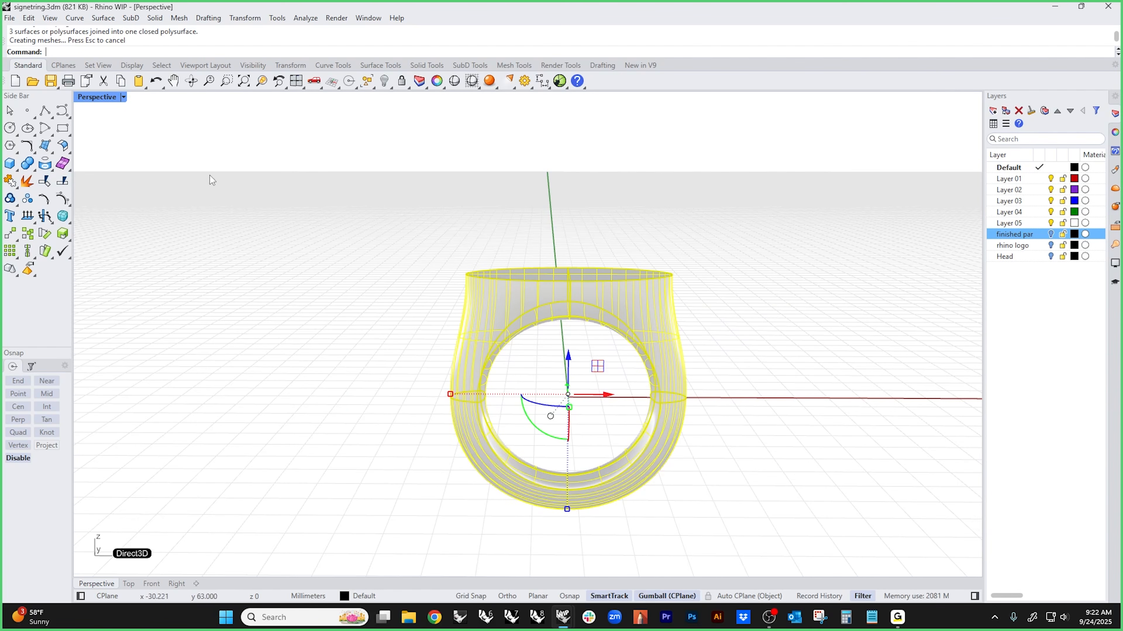
# - Check the joined ring for naked edges with edge analysis, inspecting it from all around
pyautogui.middleClick(329, 276)
pyautogui.click(382, 261)
pyautogui.moveTo(426, 335); pyautogui.dragTo(705, 387, button='right')
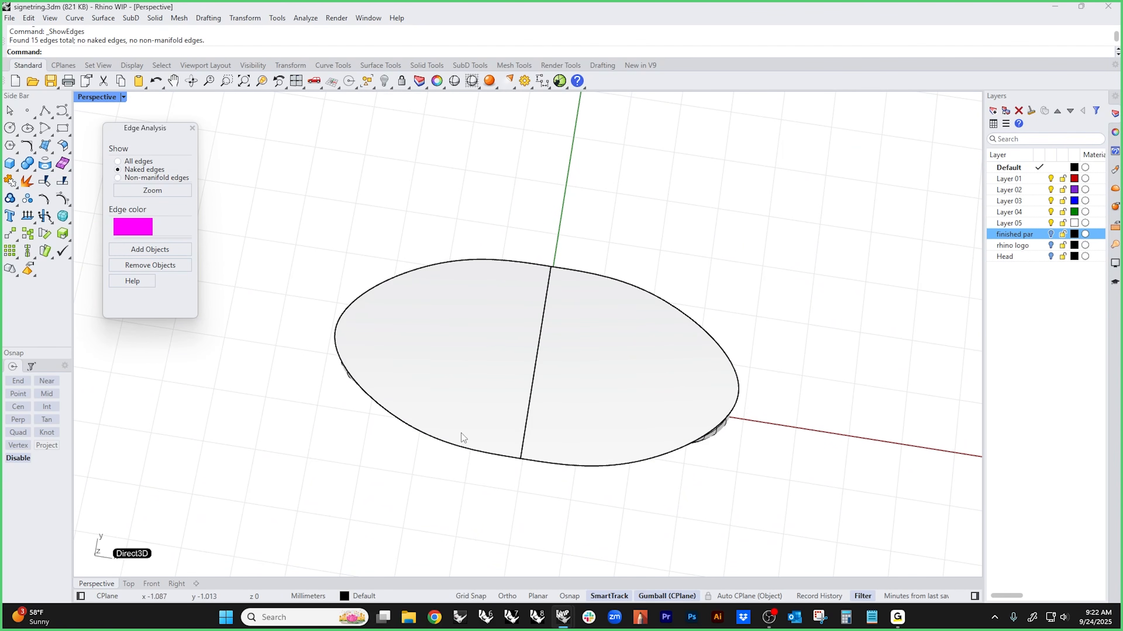
pyautogui.moveTo(461, 434); pyautogui.dragTo(562, 309, button='right')
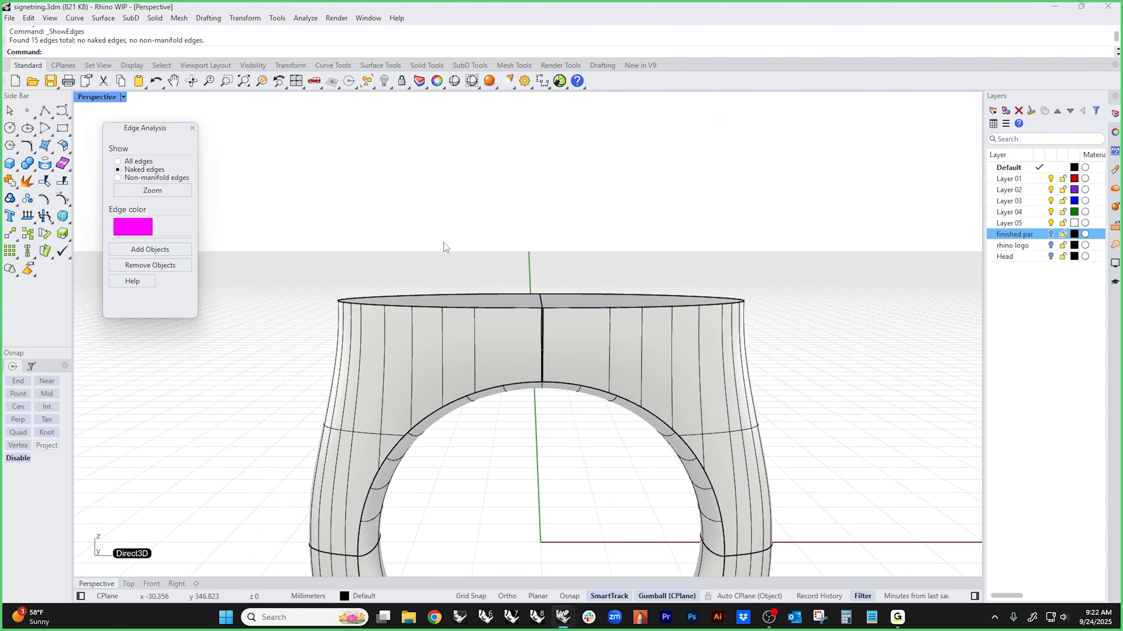
pyautogui.moveTo(444, 243); pyautogui.dragTo(493, 329, button='right')
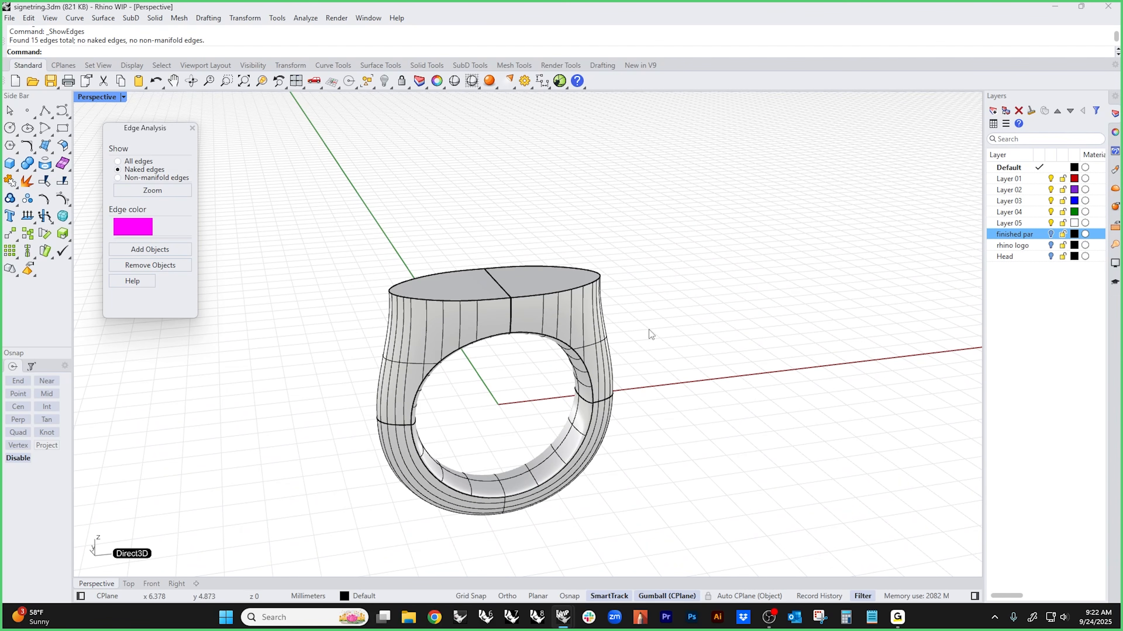
pyautogui.click(192, 128)
# - Merge all coplanar faces of the ring with MergeAllFaces and check the top face by selecting it on its own
pyautogui.moveTo(409, 272); pyautogui.dragTo(439, 344, button='right')
pyautogui.click(440, 345)
pyautogui.write('ergeAllFaces')
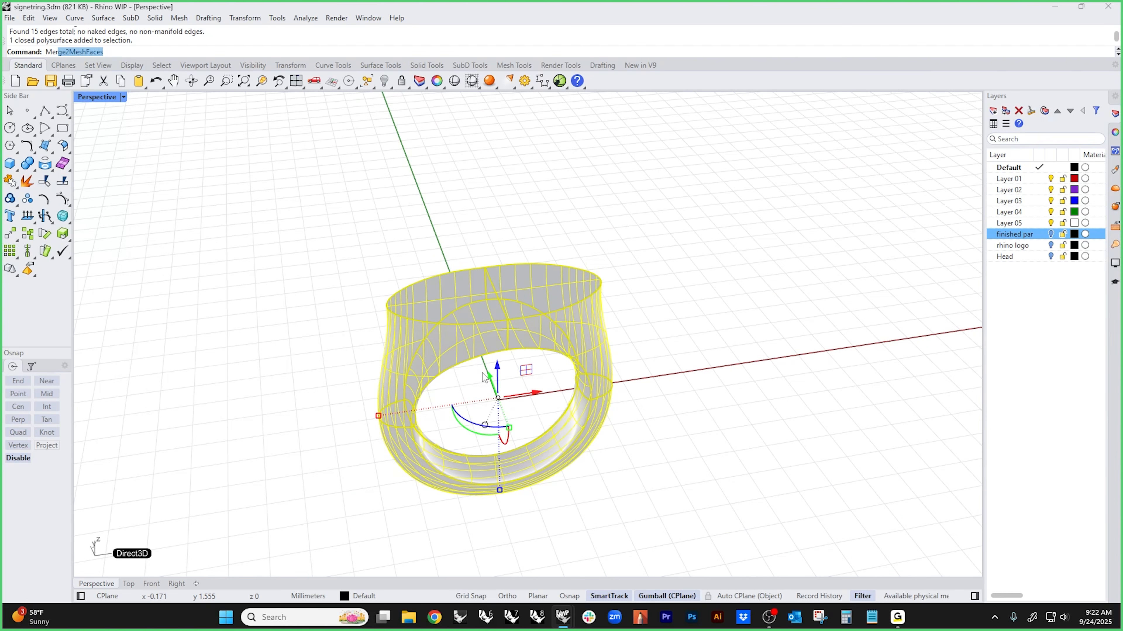
pyautogui.press('Return')
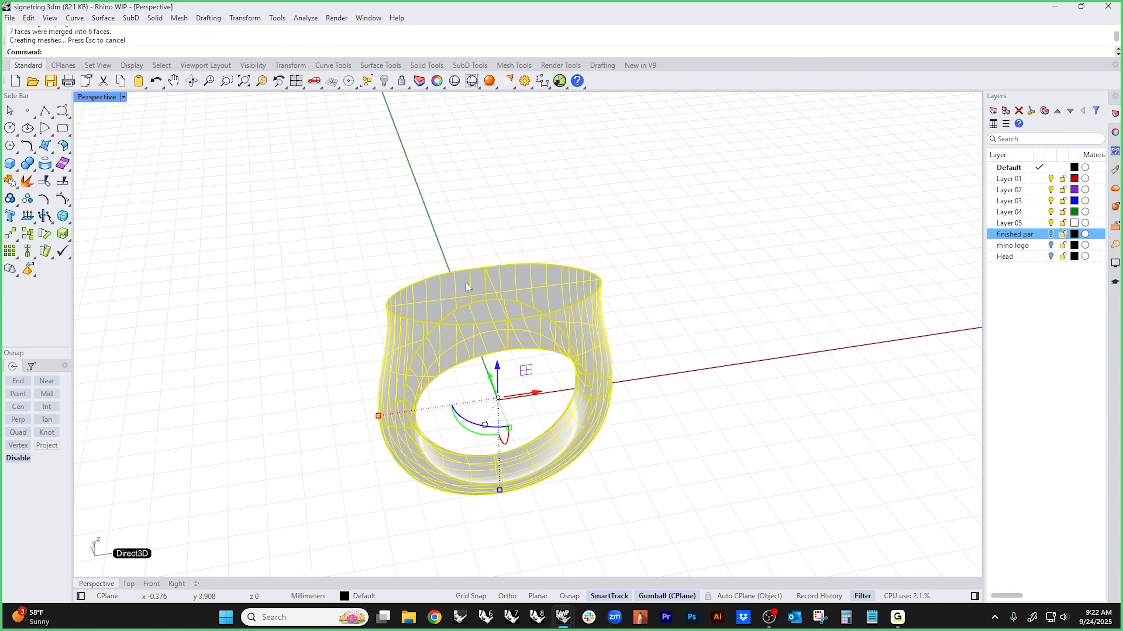
pyautogui.press('Escape')
pyautogui.scroll(3, 496, 328)
pyautogui.keyDown('ctrl'); pyautogui.keyDown('shift'); pyautogui.click(482, 326); pyautogui.keyUp('shift'); pyautogui.keyUp('ctrl')
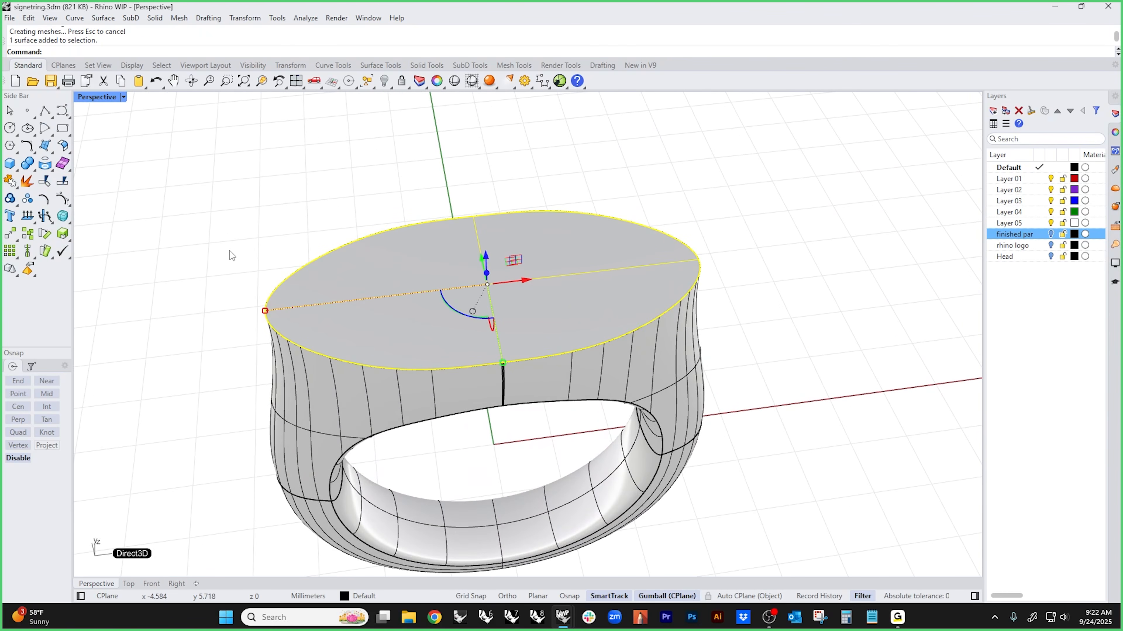
pyautogui.press('Escape')
pyautogui.scroll(-3, 363, 288)
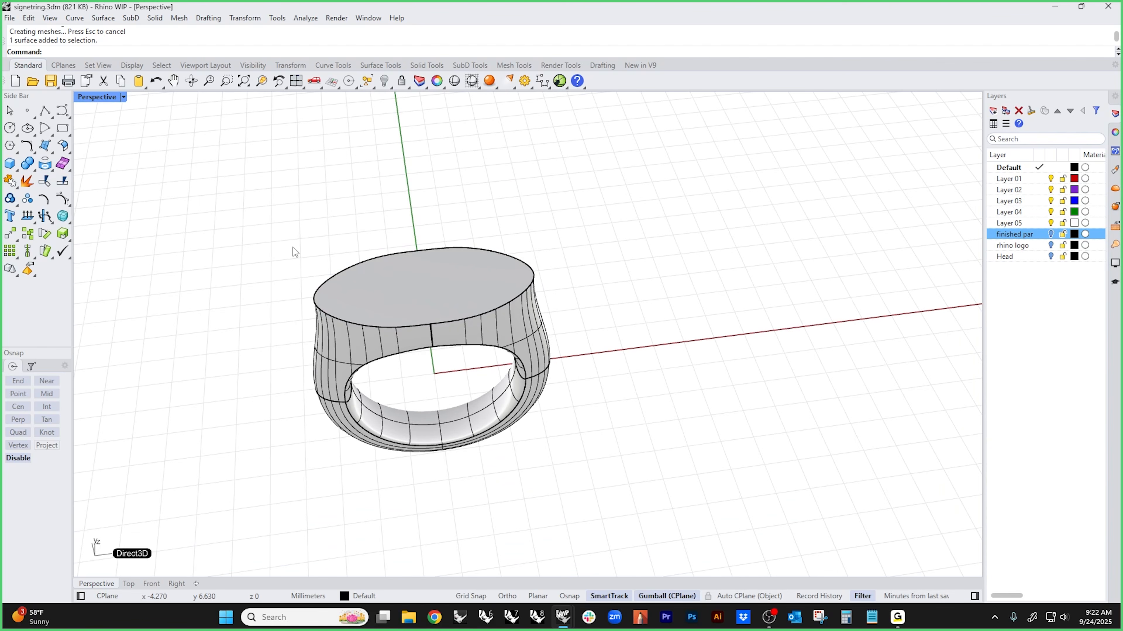
# - Inset the ring's flat top face through a point just inside its rim to leave a narrow border
pyautogui.write('set')
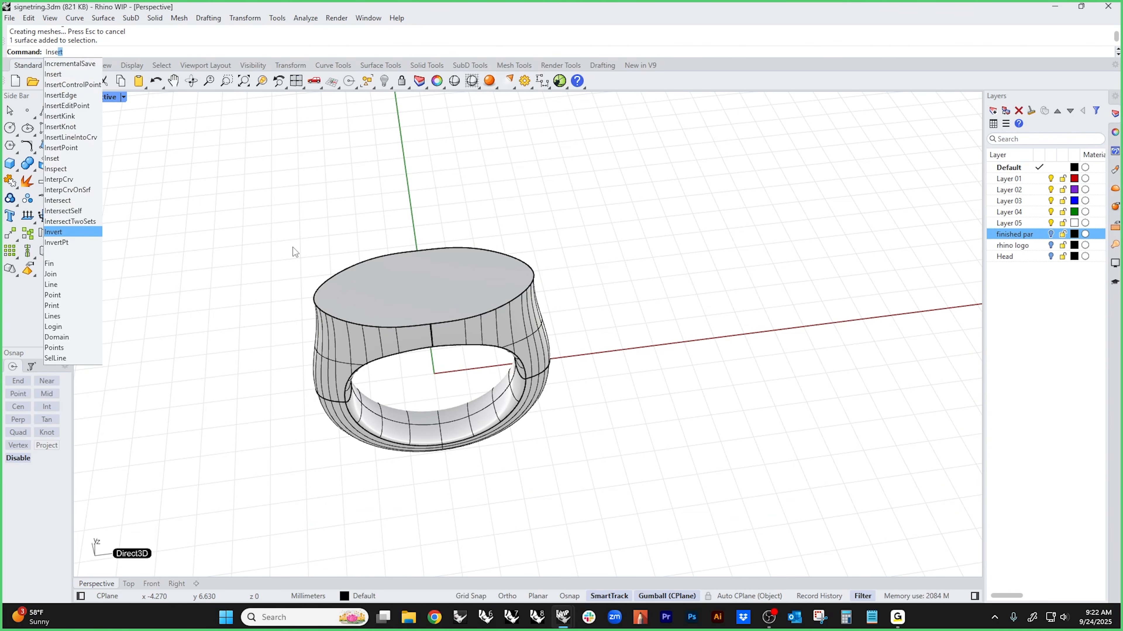
pyautogui.press('Return')
pyautogui.click(403, 299)
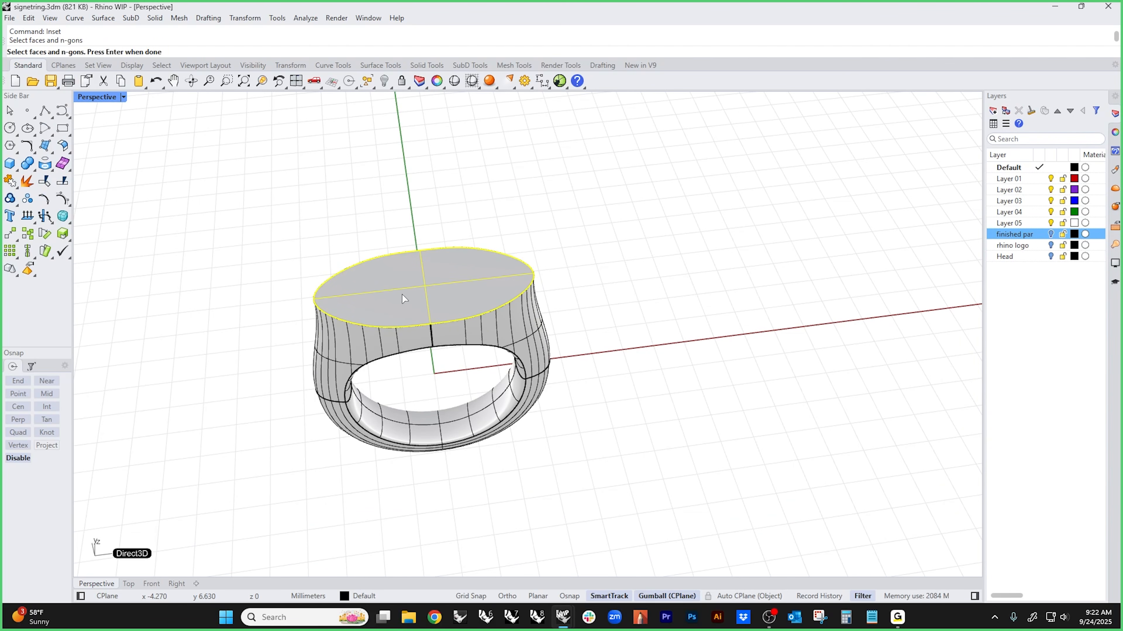
pyautogui.press('Return')
pyautogui.scroll(3, 379, 299)
pyautogui.click(94, 52)
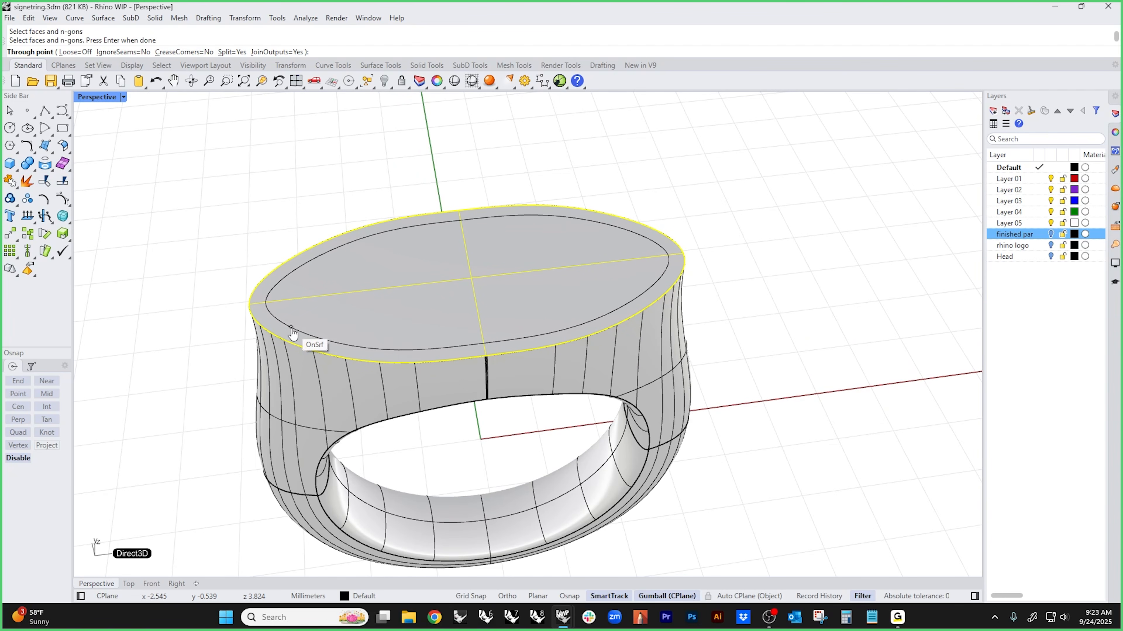
pyautogui.click(292, 333)
# - Push the inner oval region of the top face down with PushPull to form a shallow recess
pyautogui.write('PushPull')
pyautogui.press('Return')
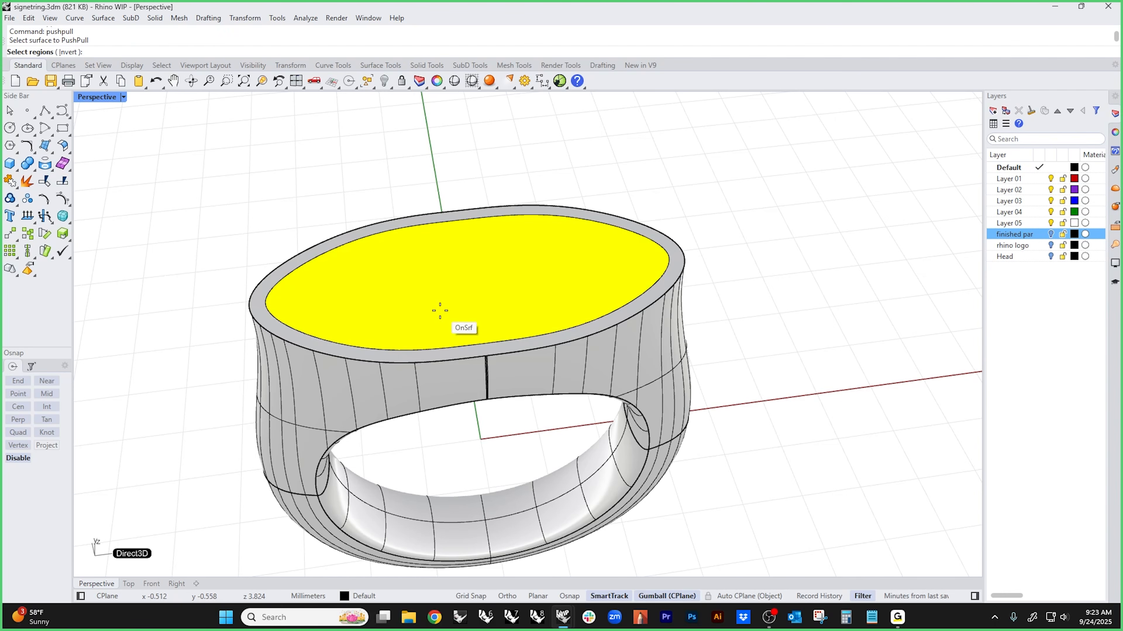
pyautogui.click(440, 311)
pyautogui.press('Return')
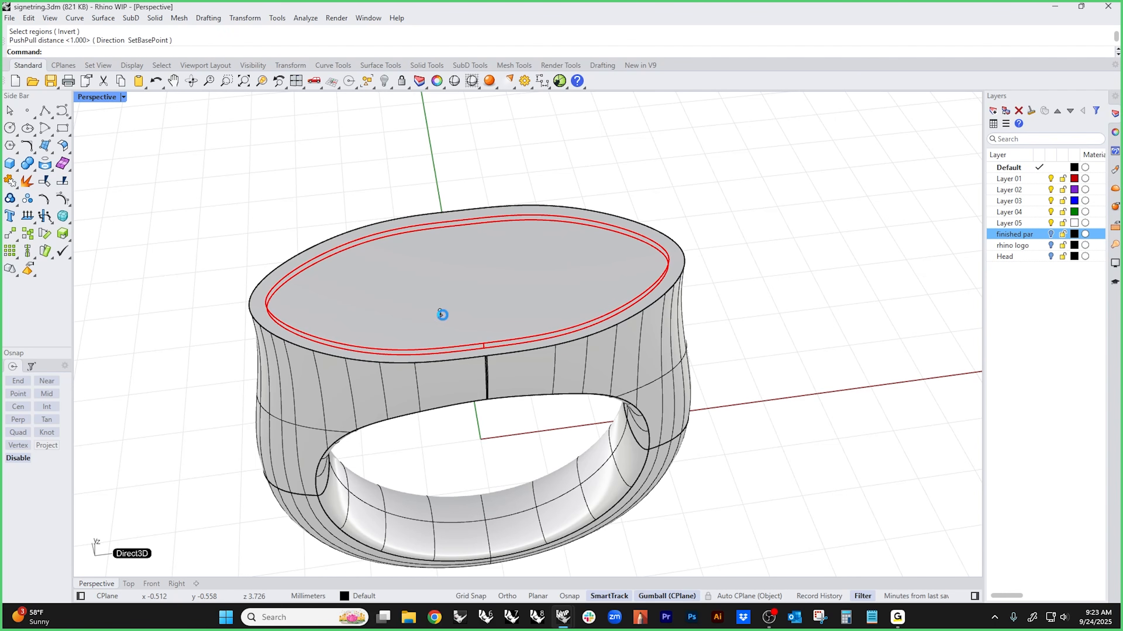
# - Scale the recess floor face inward slightly along its length and its width so that the recess walls slope
pyautogui.moveTo(284, 220); pyautogui.dragTo(424, 307, button='right')
pyautogui.scroll(3, 424, 307)
pyautogui.keyDown('ctrl'); pyautogui.keyDown('shift'); pyautogui.click(441, 301); pyautogui.keyUp('shift'); pyautogui.keyUp('ctrl')
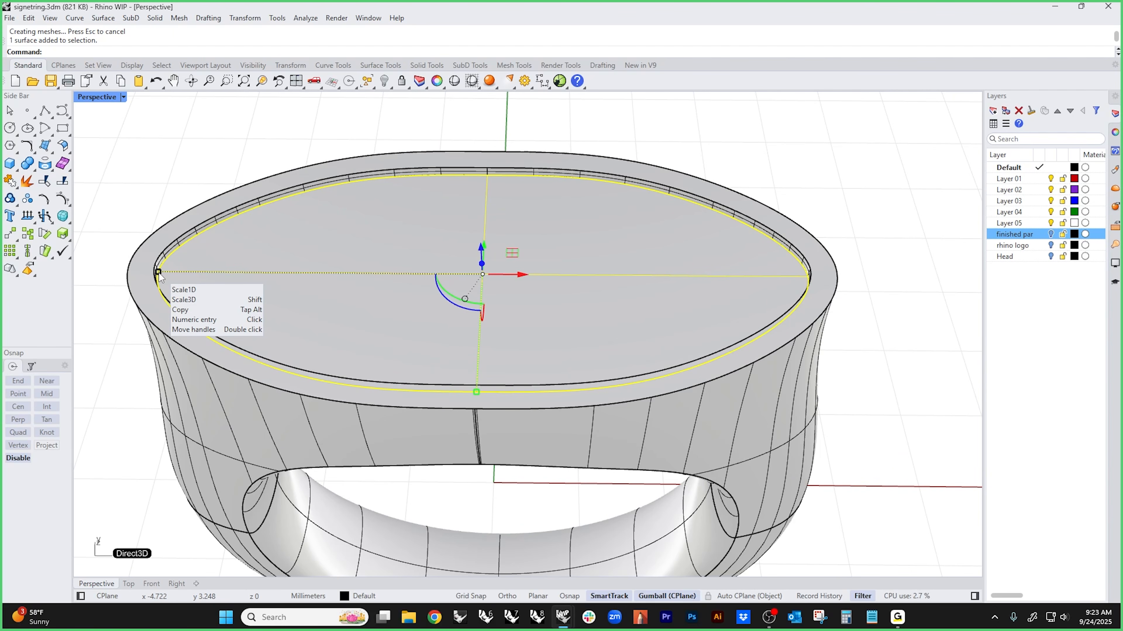
pyautogui.moveTo(159, 273); pyautogui.dragTo(184, 272)
pyautogui.moveTo(184, 272); pyautogui.dragTo(519, 310, button='right')
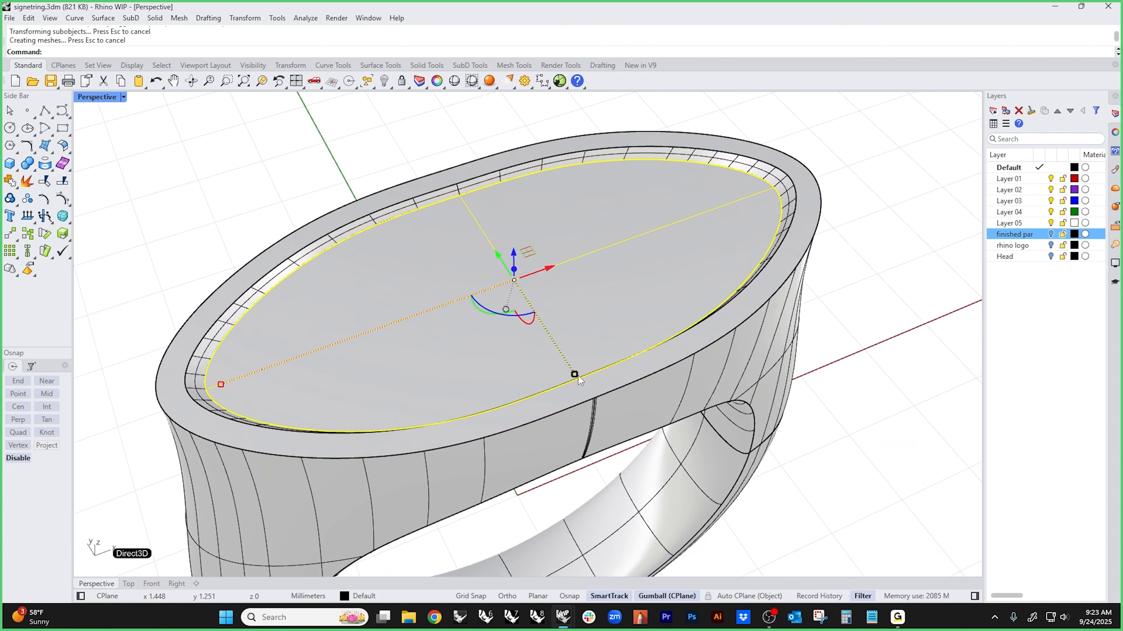
pyautogui.moveTo(573, 375); pyautogui.dragTo(568, 366)
pyautogui.click(196, 176)
pyautogui.moveTo(316, 272); pyautogui.dragTo(281, 239, button='right')
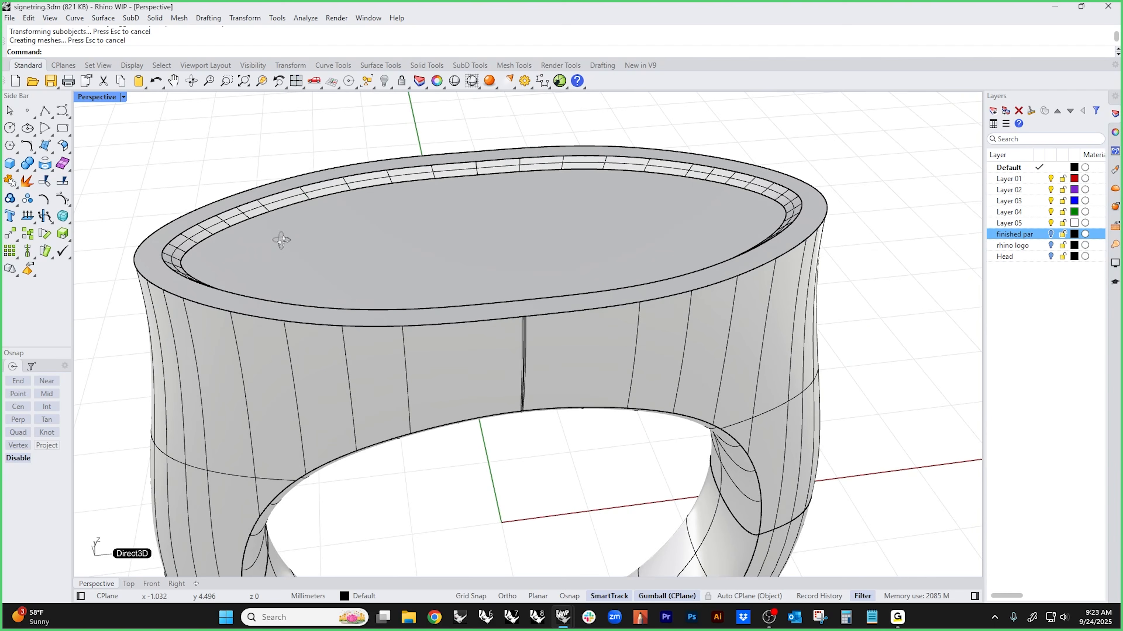
# - Blend the outer top edge of the ring with a radius of 0.15 for all handles
pyautogui.scroll(-7, 376, 274)
pyautogui.moveTo(407, 281); pyautogui.dragTo(557, 292, button='right')
pyautogui.middleClick(506, 315)
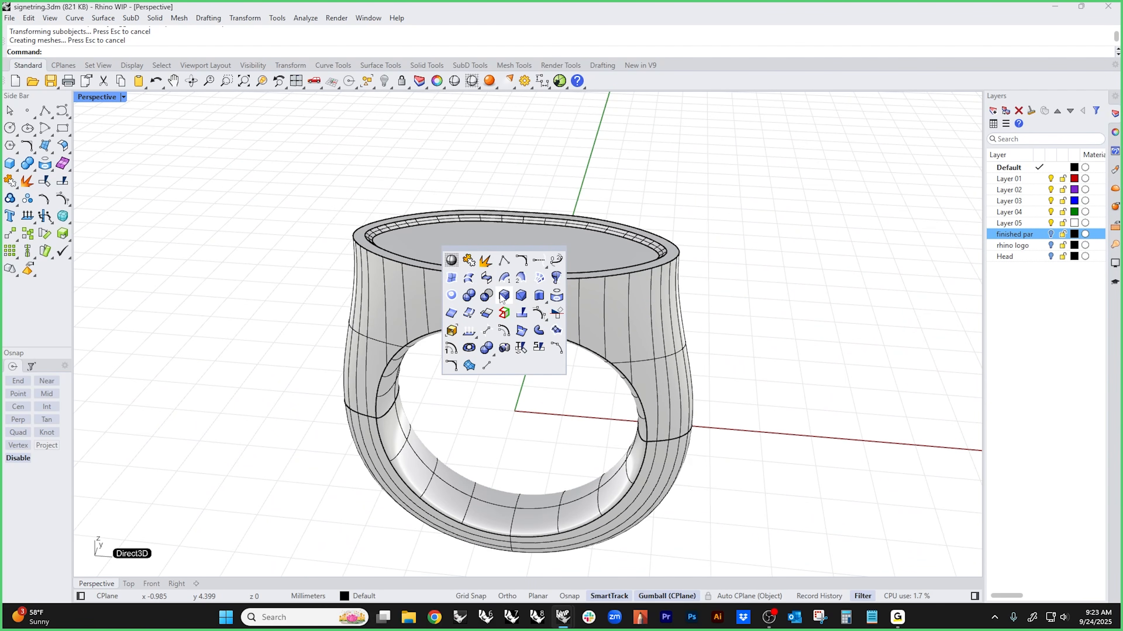
pyautogui.click(506, 314)
pyautogui.click(414, 271)
pyautogui.rightClick(482, 292)
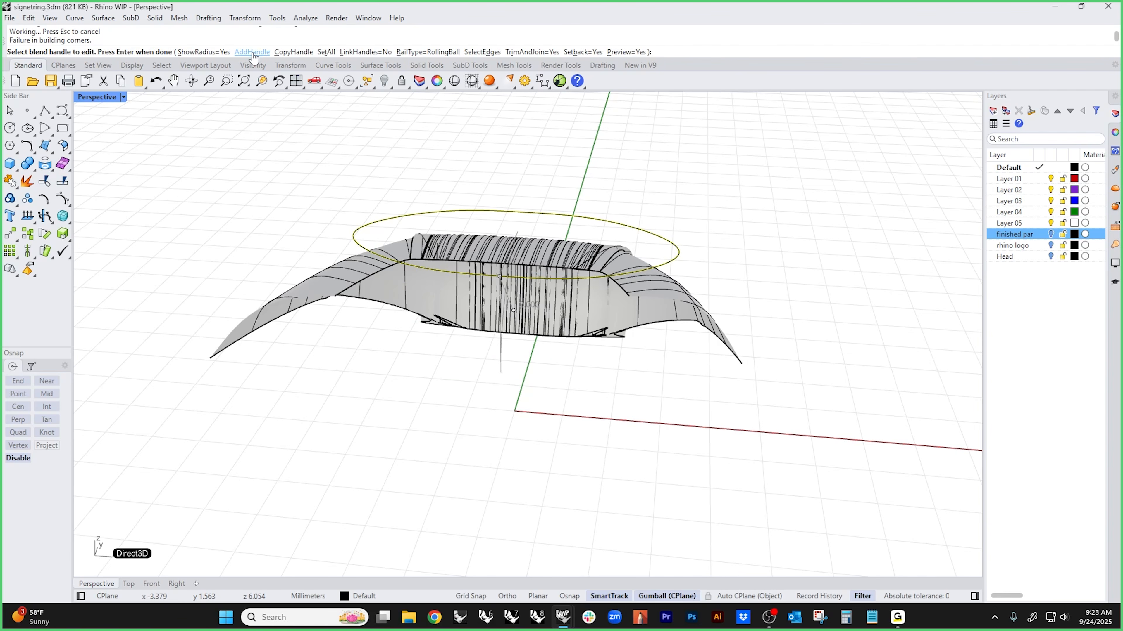
pyautogui.click(326, 52)
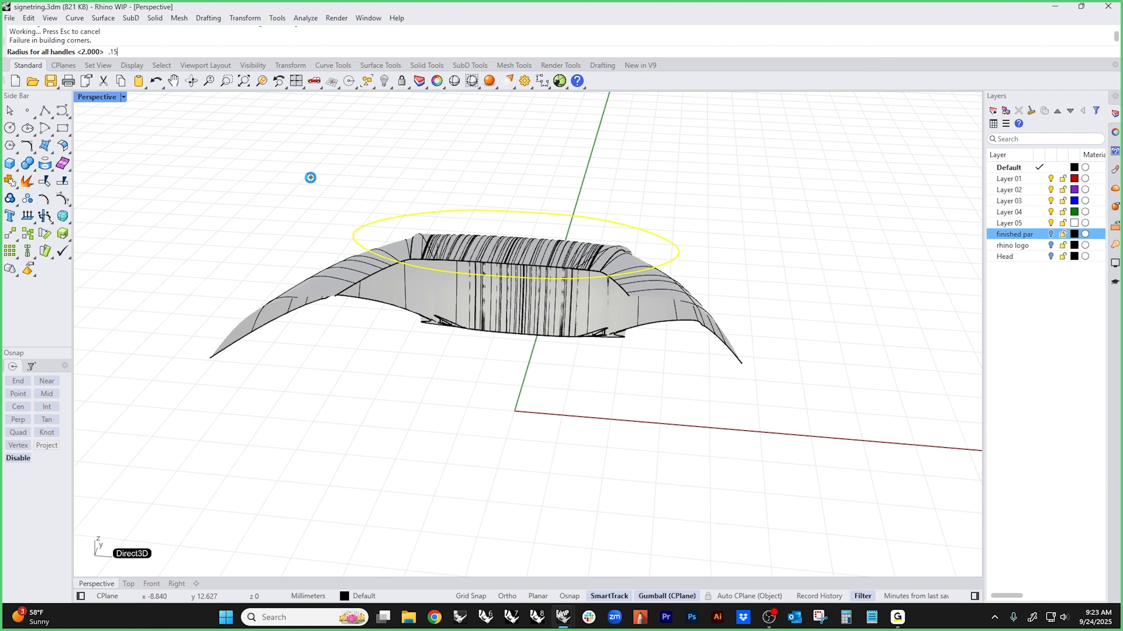
pyautogui.write('.15')
pyautogui.press('Return')
pyautogui.scroll(5, 446, 233)
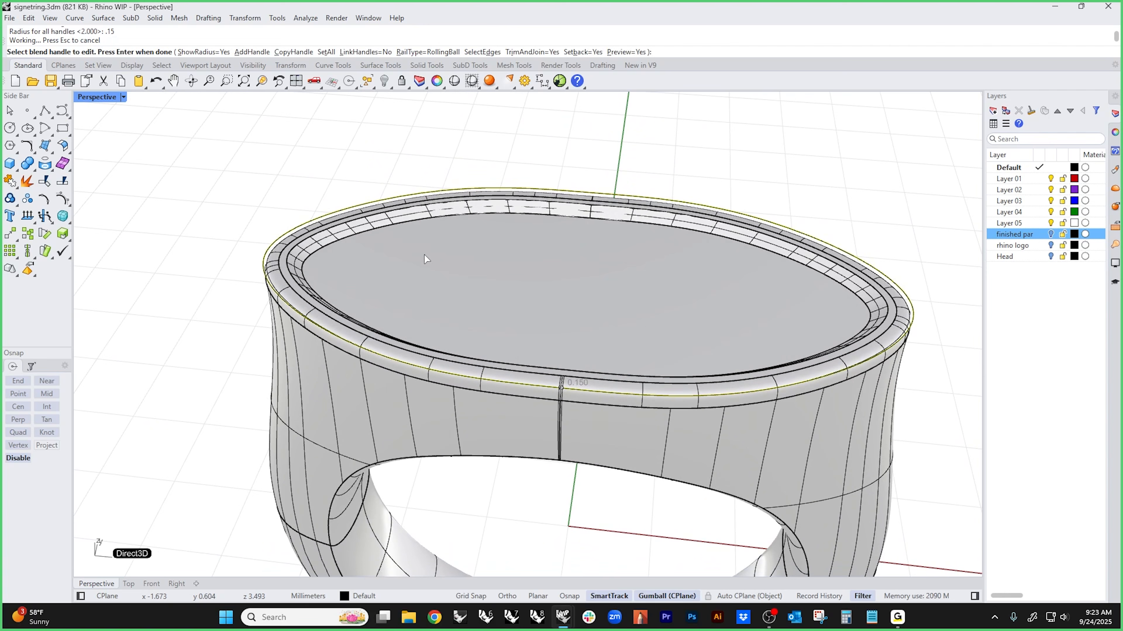
pyautogui.press('Return')
# - Delete the sloped wall face between the top border and the recess floor
pyautogui.moveTo(358, 281); pyautogui.dragTo(359, 306, button='right')
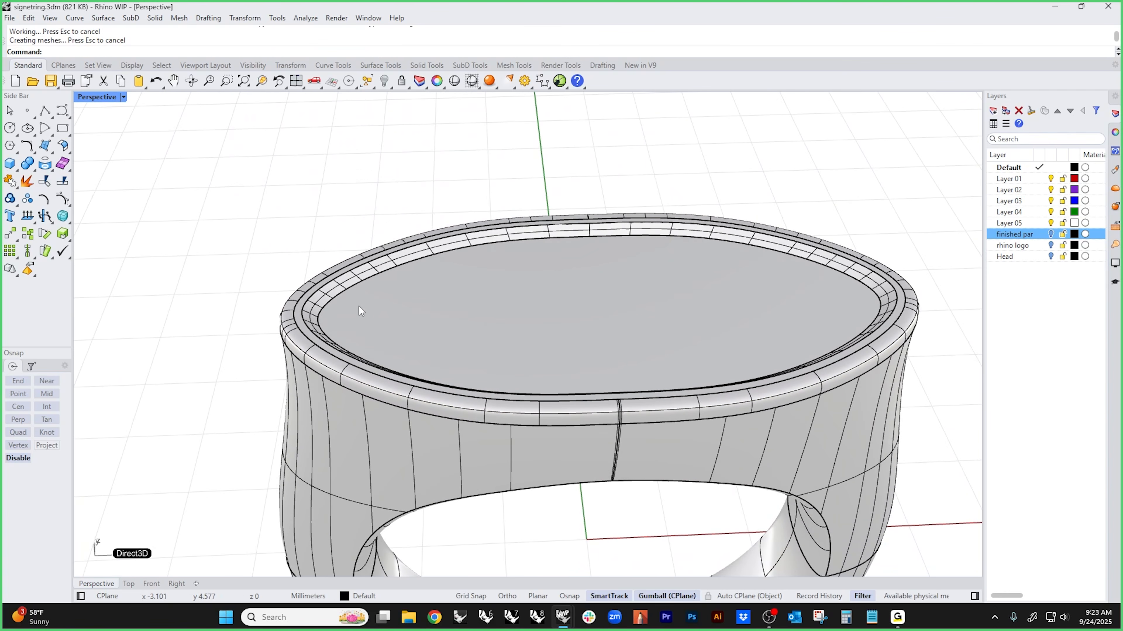
pyautogui.scroll(3, 325, 302)
pyautogui.click(327, 302)
pyautogui.press('Delete')
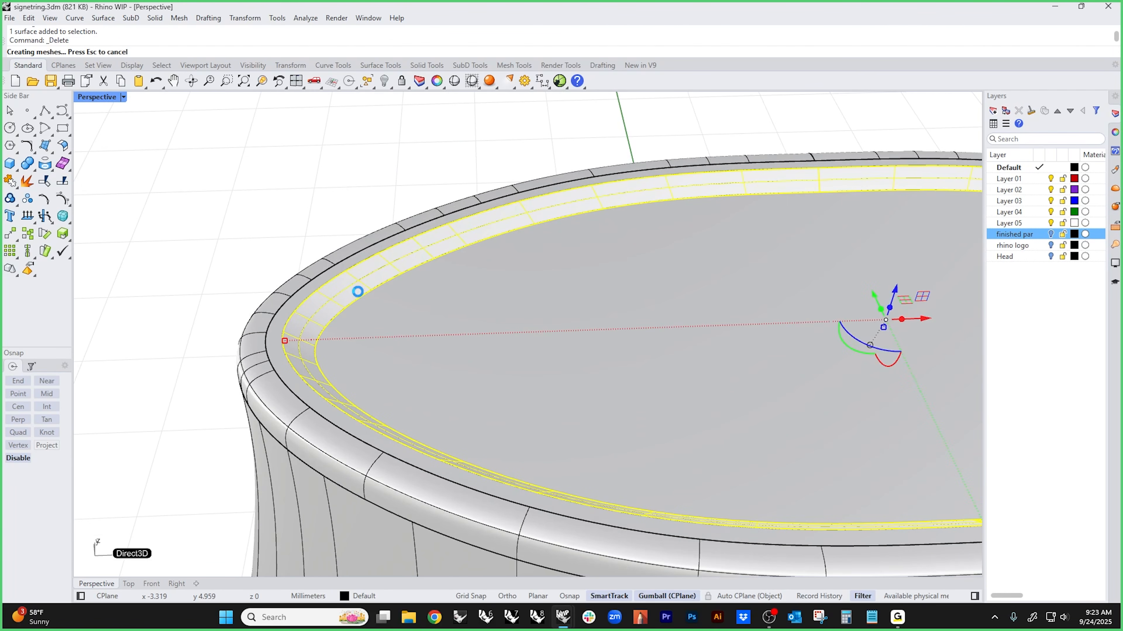
# - Start a surface blend from the border's inner edge to the recess floor's edge, using chained edges
pyautogui.middleClick(376, 302)
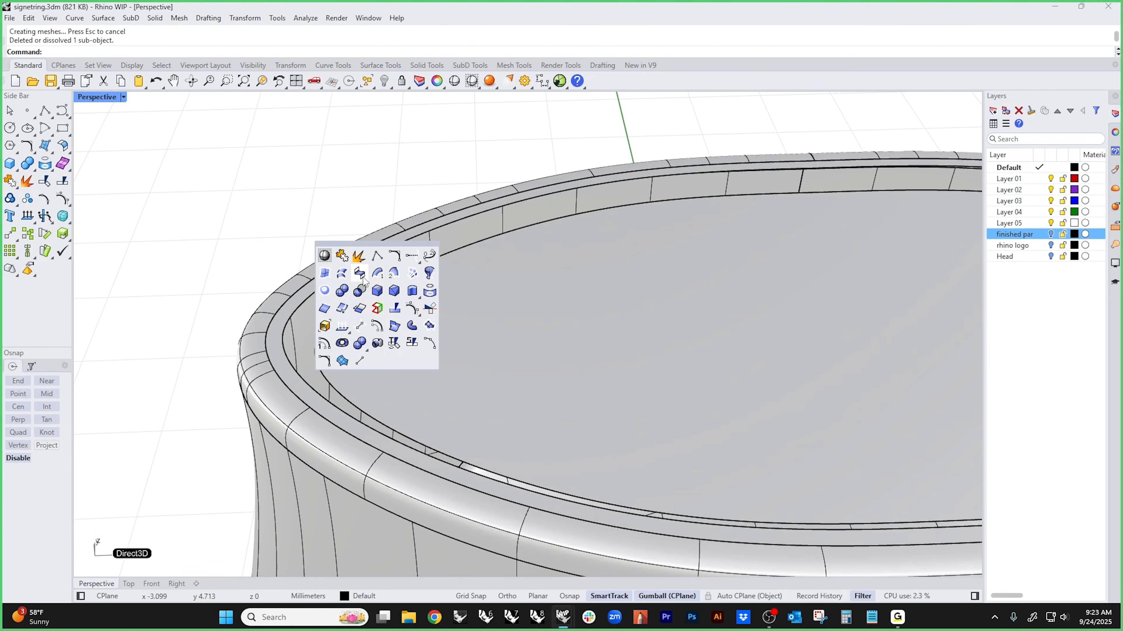
pyautogui.click(377, 273)
pyautogui.click(348, 272)
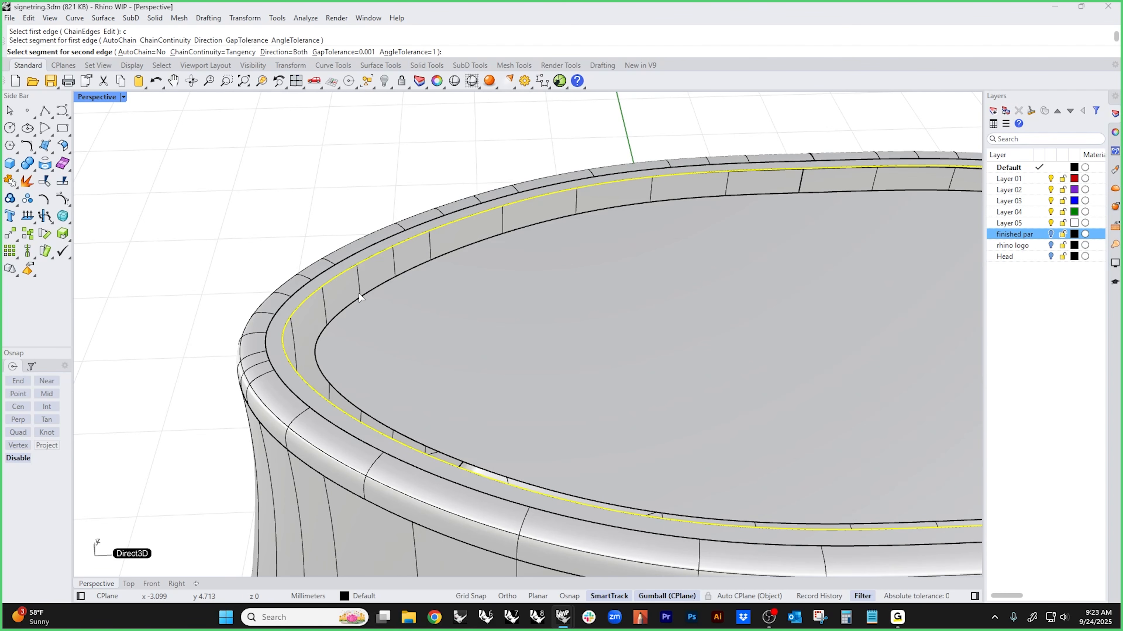
pyautogui.click(359, 294)
pyautogui.scroll(-7, 359, 295)
pyautogui.rightClick(461, 316)
# - Lock the two blend bulge values together, reduce both to about 0.529 and create the tangent blend surface
pyautogui.moveTo(530, 343); pyautogui.dragTo(612, 370, button='right')
pyautogui.scroll(5, 344, 308)
pyautogui.moveTo(344, 308); pyautogui.dragTo(513, 388, button='right')
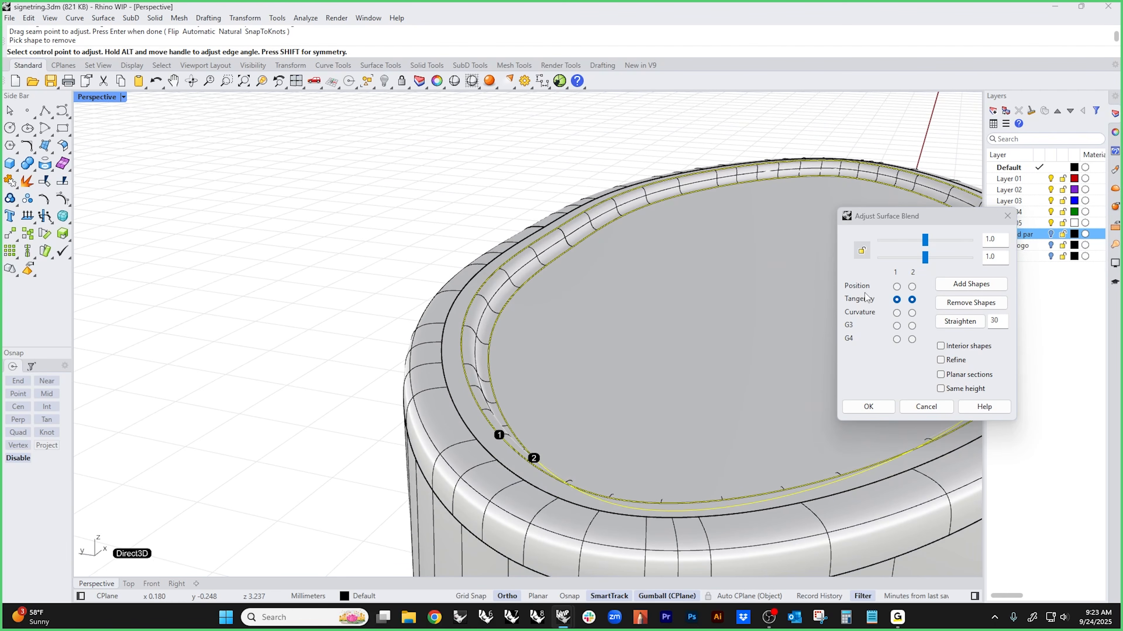
pyautogui.click(862, 256)
pyautogui.moveTo(924, 258); pyautogui.dragTo(922, 258)
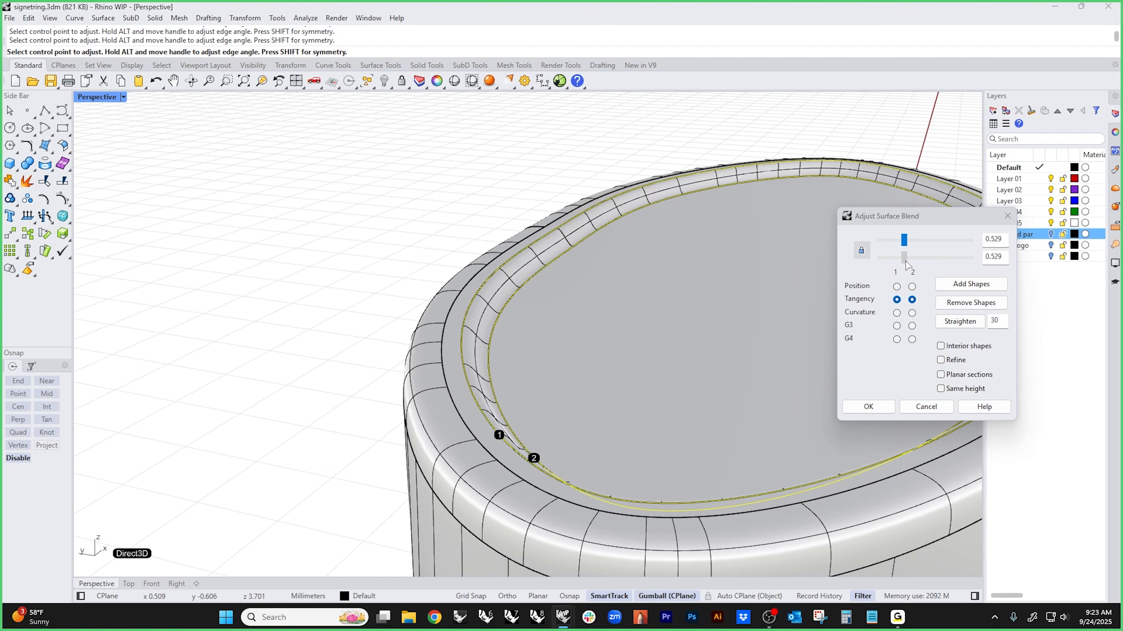
pyautogui.click(873, 407)
# - Join all the ring surfaces, including the blended recess wall, into one closed polysurface
pyautogui.scroll(-8, 646, 357)
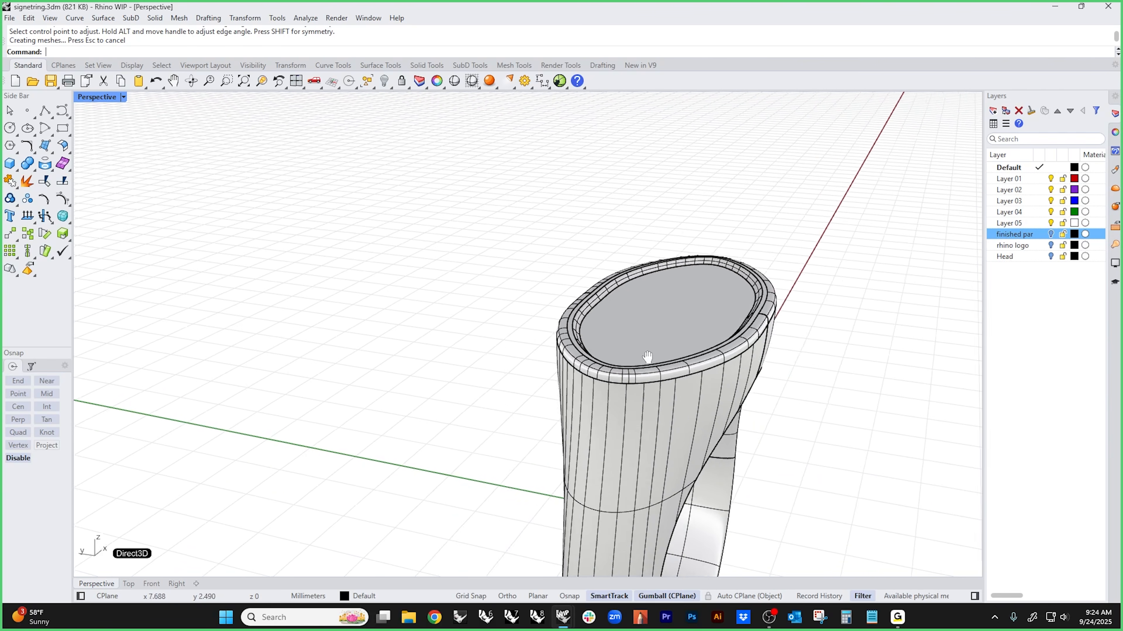
pyautogui.moveTo(647, 357); pyautogui.dragTo(731, 398, button='right')
pyautogui.moveTo(791, 208); pyautogui.dragTo(265, 434)
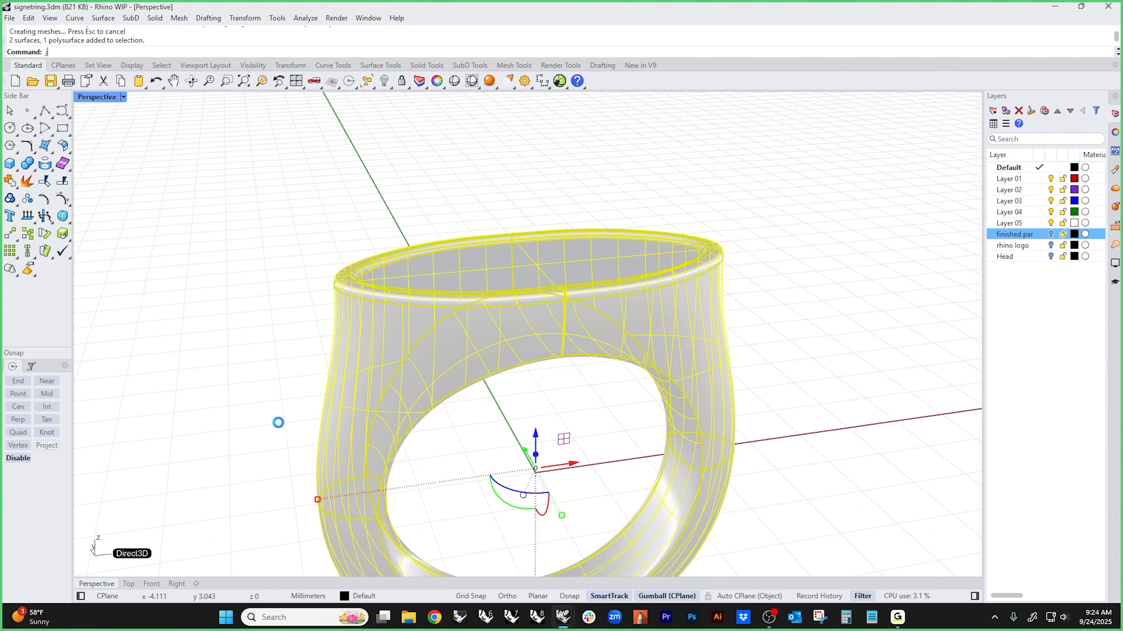
pyautogui.hotkey('ctrl', 'j')
pyautogui.scroll(-4, 247, 406)
pyautogui.keyDown('shift'); pyautogui.moveTo(414, 272); pyautogui.dragTo(442, 320, button='right'); pyautogui.keyUp('shift')
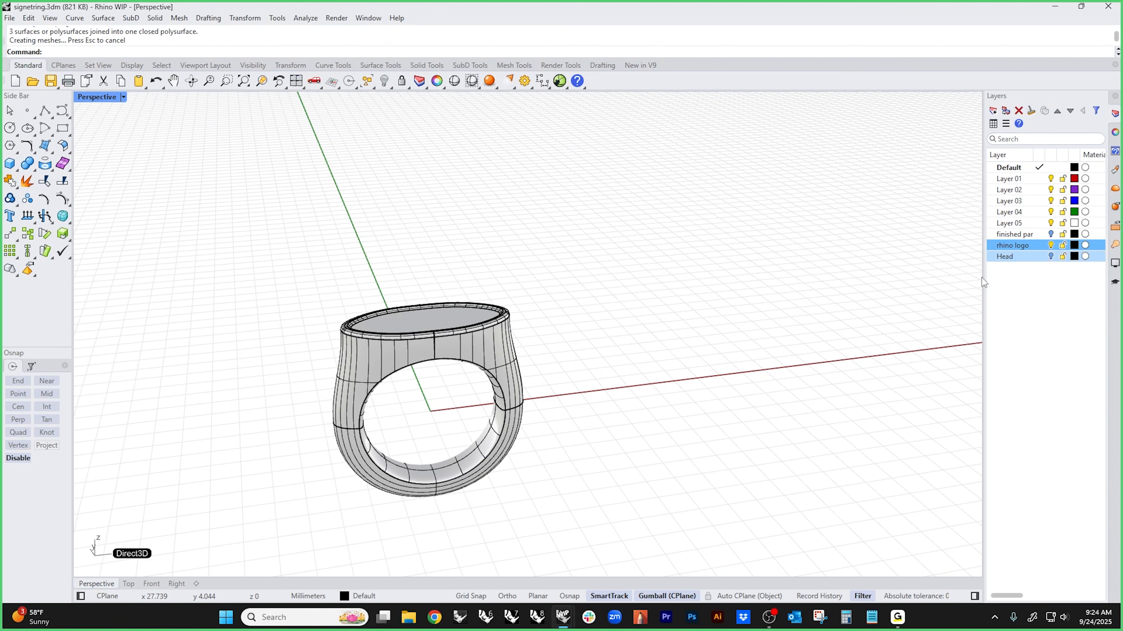
# - Show the rhino logo layer and place a copy of the six logo solids over the ring's oval top
pyautogui.moveTo(640, 356); pyautogui.dragTo(598, 424, button='right')
pyautogui.scroll(-7, 643, 380)
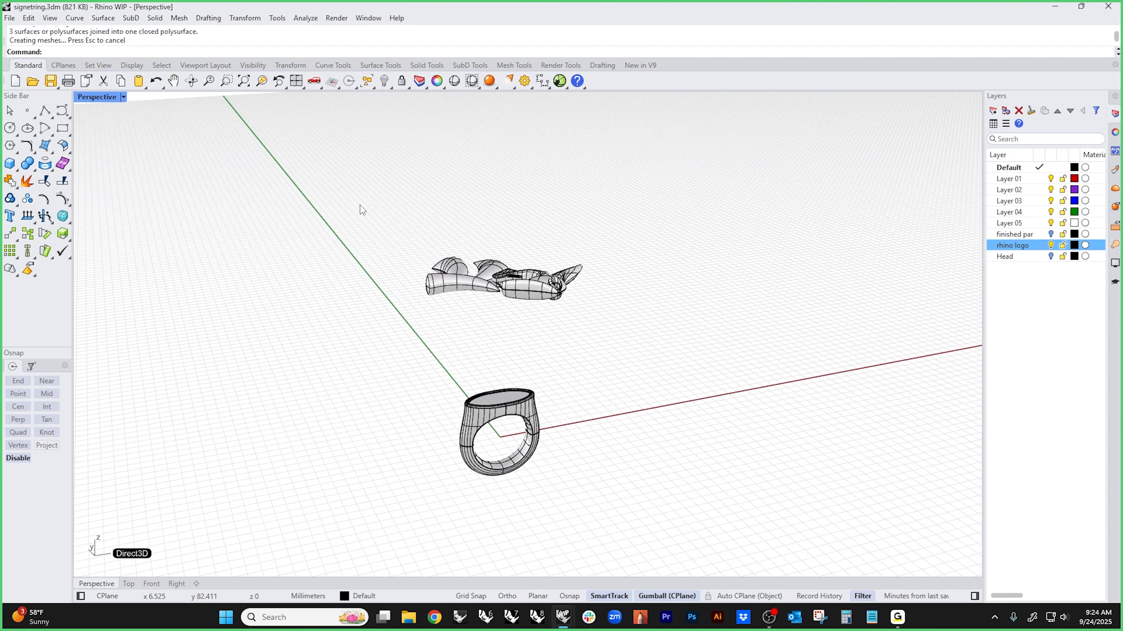
pyautogui.moveTo(360, 207); pyautogui.dragTo(650, 338)
pyautogui.moveTo(663, 349); pyautogui.dragTo(607, 329, button='right')
pyautogui.moveTo(497, 233); pyautogui.dragTo(490, 383)
pyautogui.press('alt')
pyautogui.scroll(6, 490, 383)
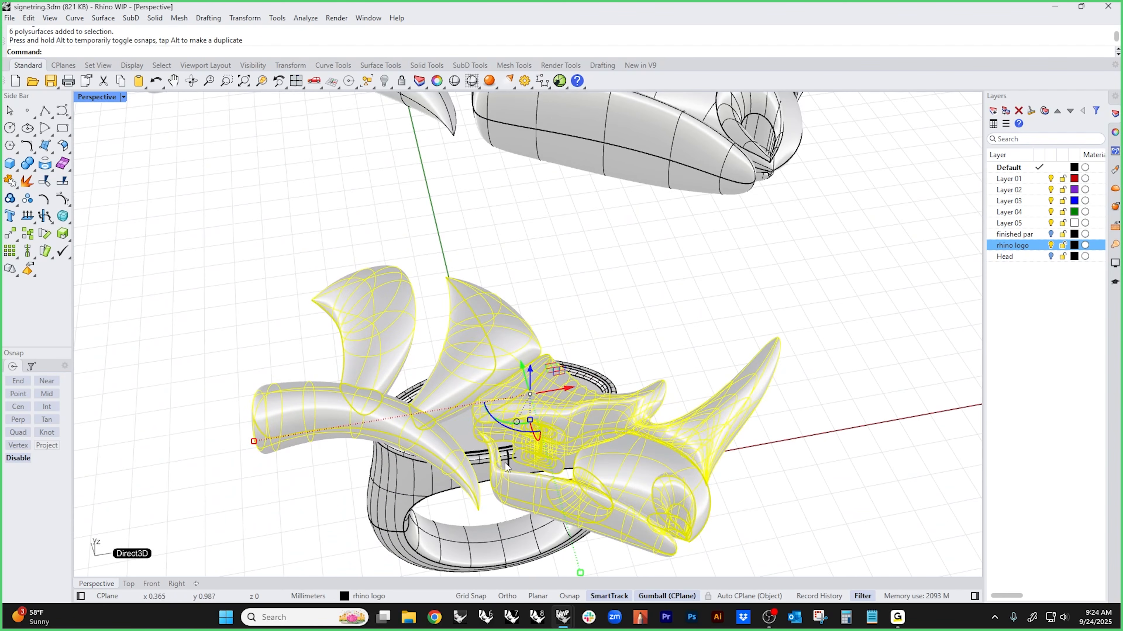
# - Scale the copied rhino logo uniformly to fit the recessed oval and position it in the middle of the recess floor
pyautogui.moveTo(253, 442); pyautogui.dragTo(404, 415)
pyautogui.scroll(4, 462, 414)
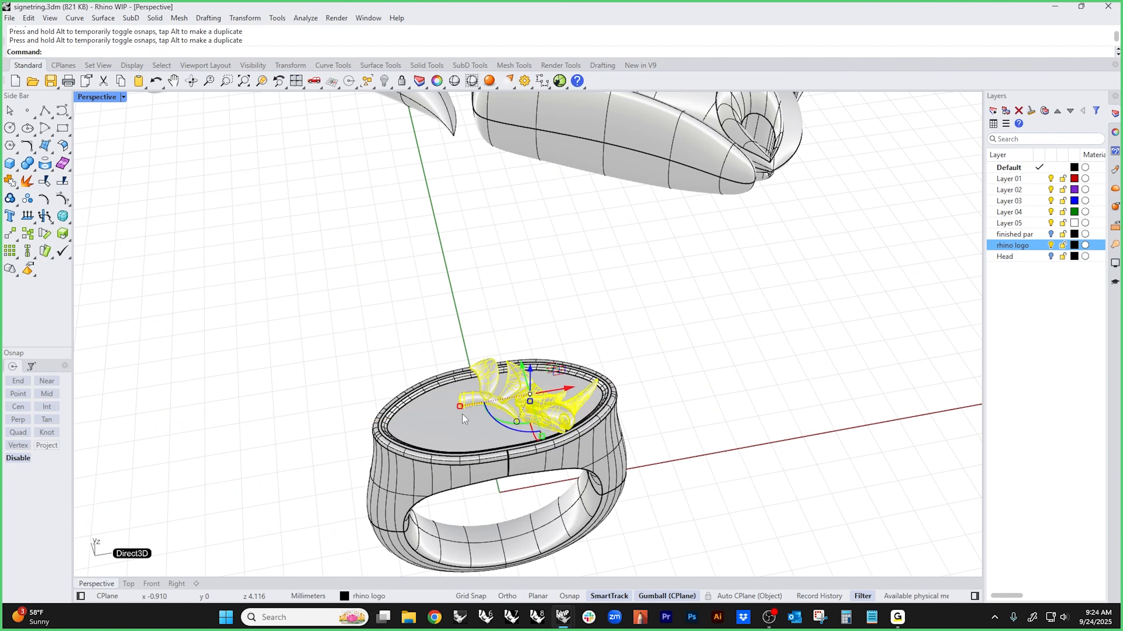
pyautogui.moveTo(562, 362); pyautogui.dragTo(493, 373)
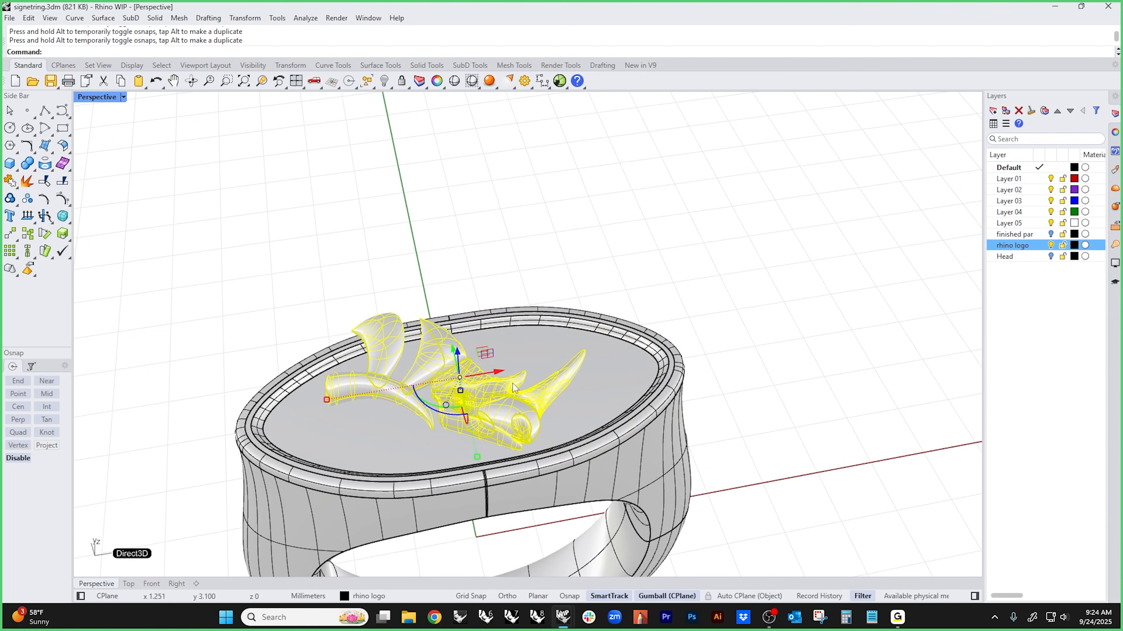
pyautogui.moveTo(503, 384); pyautogui.dragTo(507, 353, button='right')
pyautogui.moveTo(469, 389); pyautogui.dragTo(258, 439)
pyautogui.moveTo(490, 376); pyautogui.dragTo(558, 428, button='right')
pyautogui.scroll(-10, 558, 428)
pyautogui.click(688, 488)
pyautogui.moveTo(690, 489); pyautogui.dragTo(715, 423, button='right')
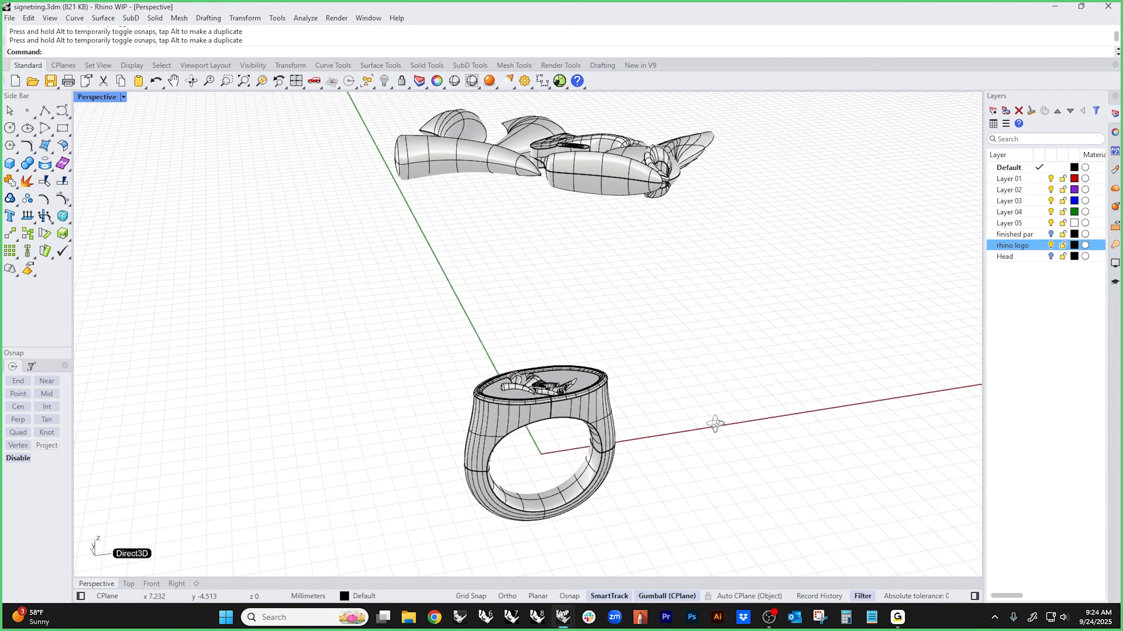
# - Hide the large original rhino logo
pyautogui.click(417, 190)
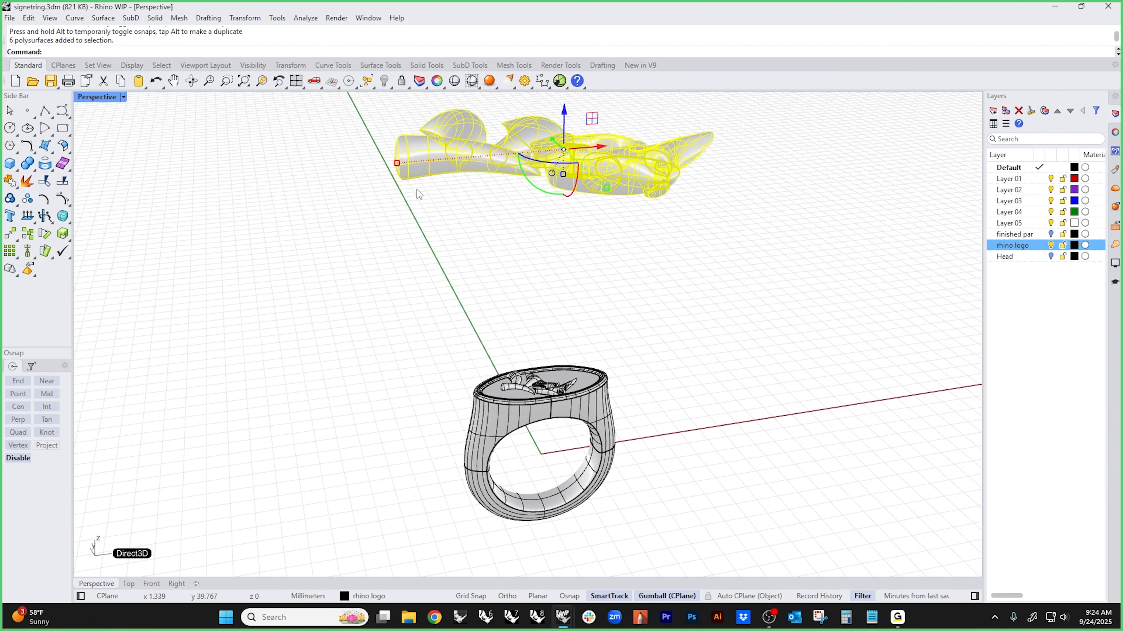
pyautogui.write('h')
pyautogui.press('Return')
pyautogui.scroll(5, 354, 374)
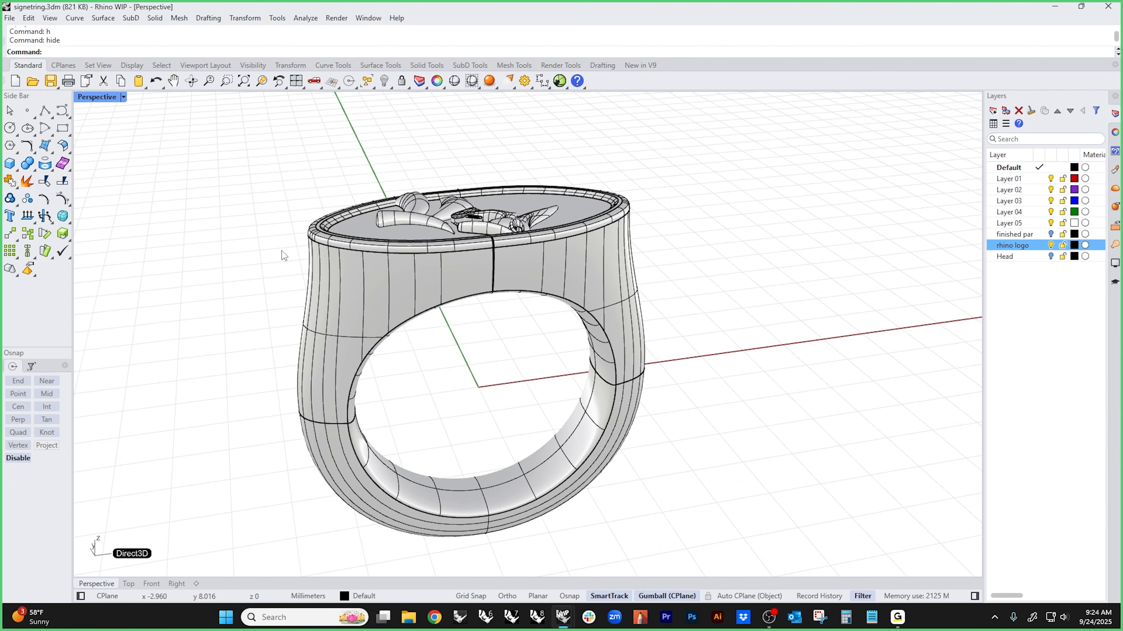
# - Switch the perspective view to Rendered display and assign the Metal material to the ring and the logo
pyautogui.click(105, 99)
pyautogui.click(111, 168)
pyautogui.scroll(-3, 399, 321)
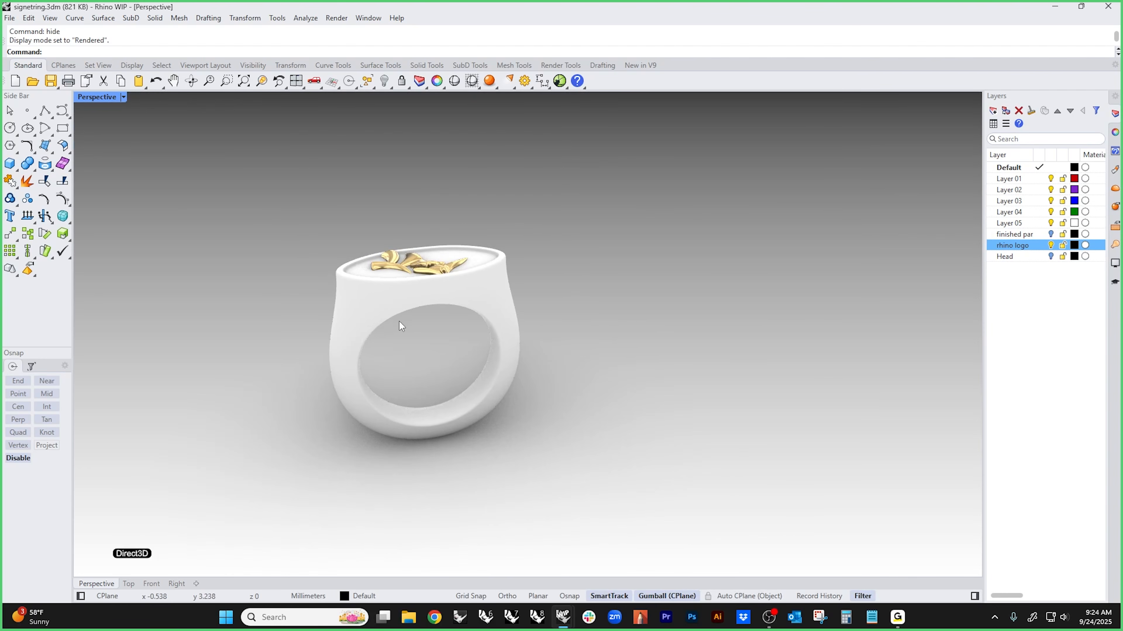
pyautogui.hotkey('ctrl', 'a')
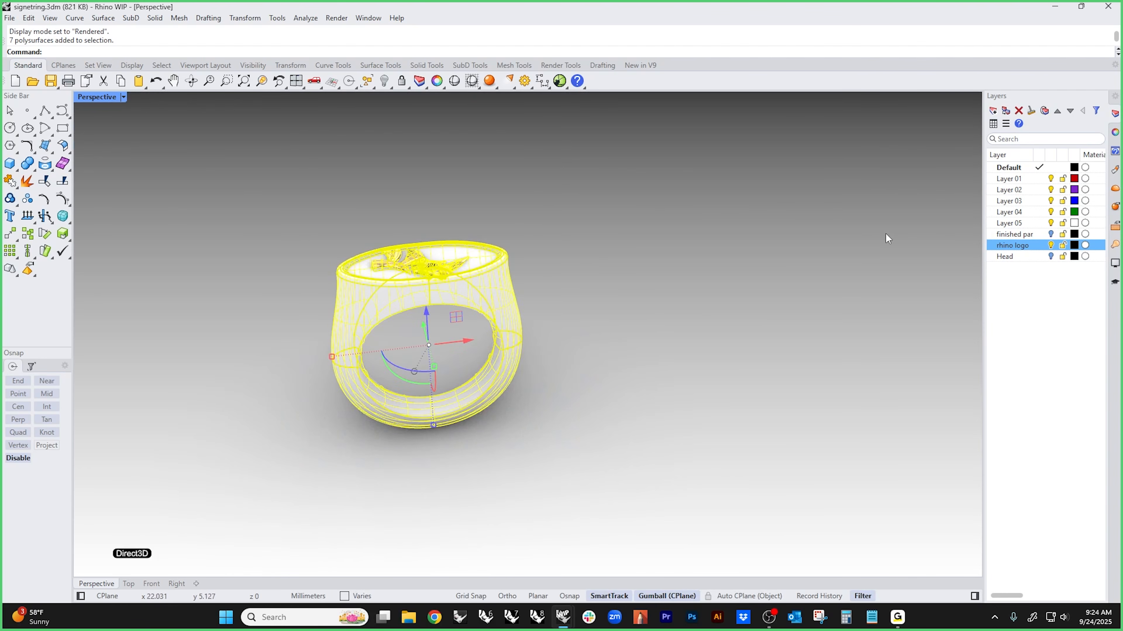
pyautogui.click(1114, 171)
pyautogui.rightClick(1005, 140)
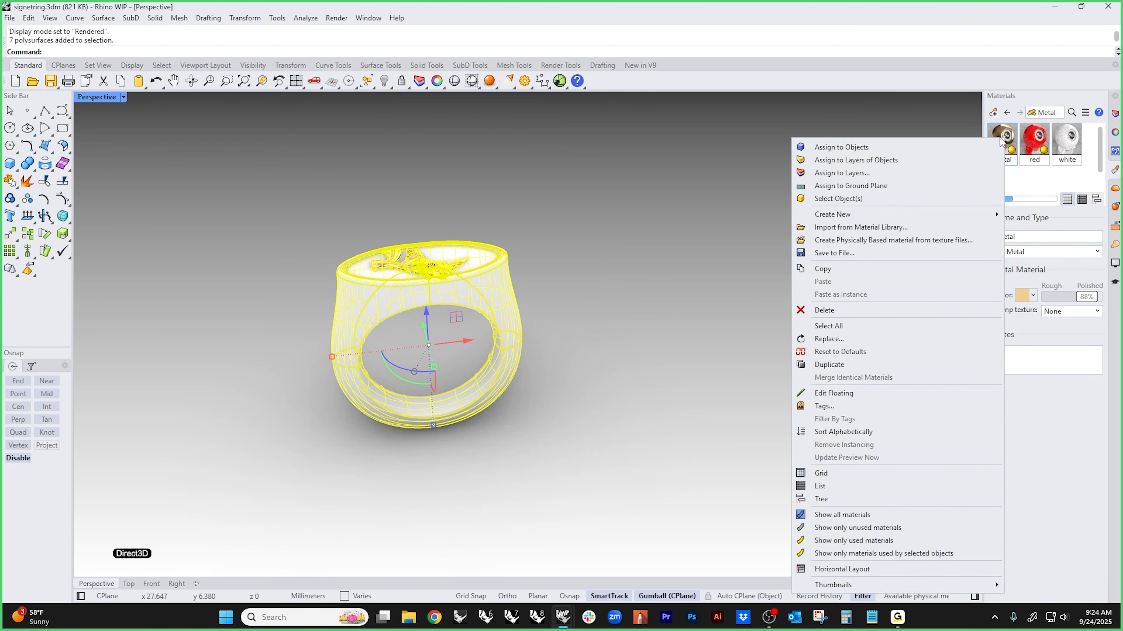
pyautogui.click(905, 149)
pyautogui.click(621, 277)
pyautogui.moveTo(621, 278); pyautogui.dragTo(464, 367, button='right')
pyautogui.scroll(9, 458, 284)
pyautogui.moveTo(458, 284); pyautogui.dragTo(457, 216, button='right')
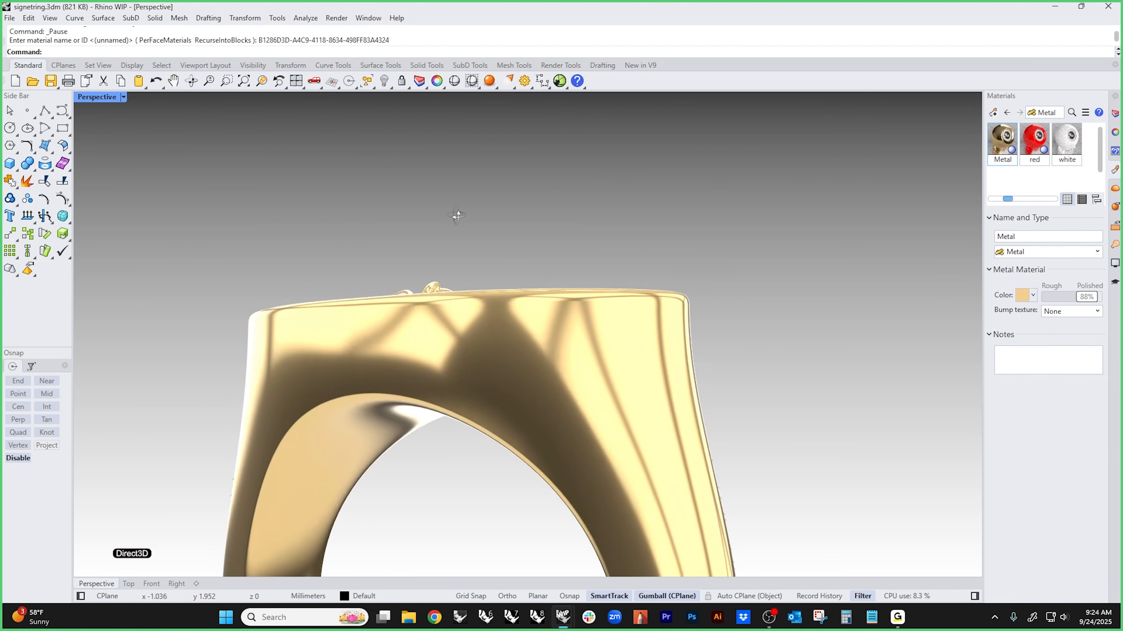
# - Select the two outer side faces of the ring head to examine where they meet, and clear the selection
pyautogui.scroll(-5, 563, 250)
pyautogui.moveTo(564, 251); pyautogui.dragTo(598, 249, button='right')
pyautogui.keyDown('ctrl'); pyautogui.keyDown('shift'); pyautogui.click(533, 252); pyautogui.keyUp('shift'); pyautogui.keyUp('ctrl')
pyautogui.keyDown('ctrl'); pyautogui.keyDown('shift'); pyautogui.click(425, 251); pyautogui.keyUp('shift'); pyautogui.keyUp('ctrl')
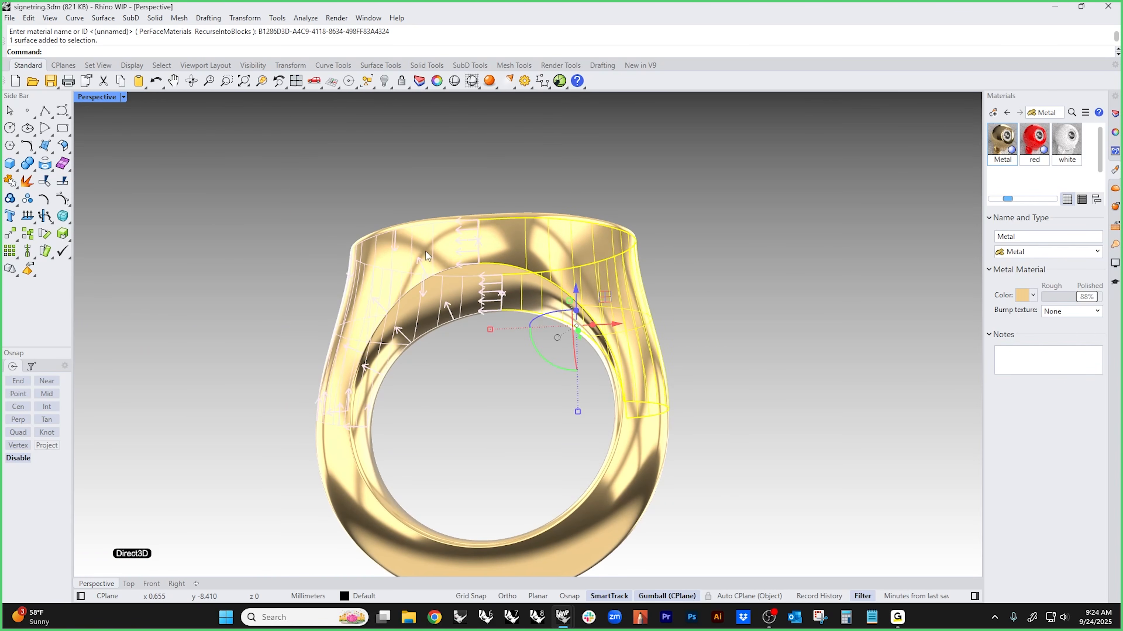
pyautogui.press('Escape')
# - Switch the view to Wireframe display and run a Zebra analysis on the ring body
pyautogui.moveTo(530, 283); pyautogui.dragTo(523, 382, button='right')
pyautogui.write('ZEba')
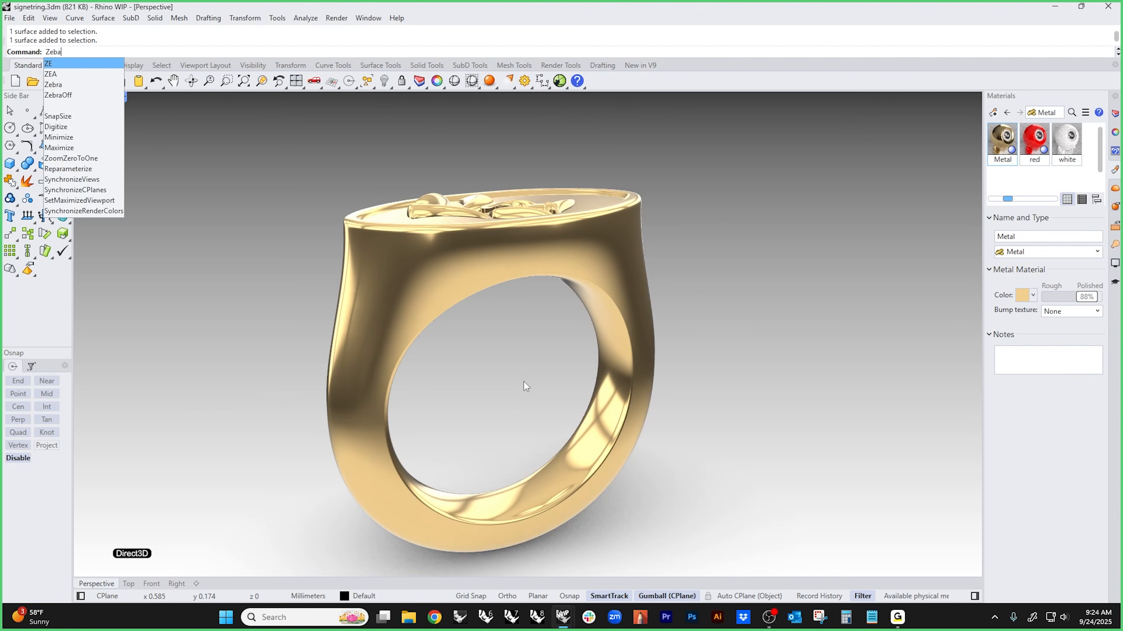
pyautogui.press('BackSpace')
pyautogui.write('ra')
pyautogui.press('Return')
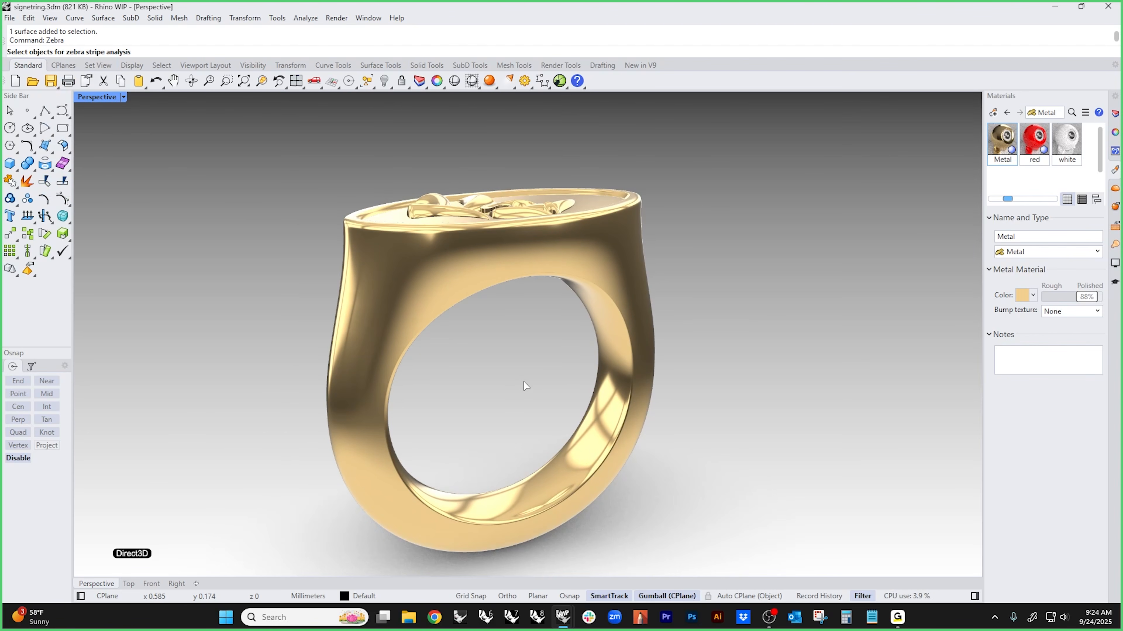
pyautogui.click(107, 98)
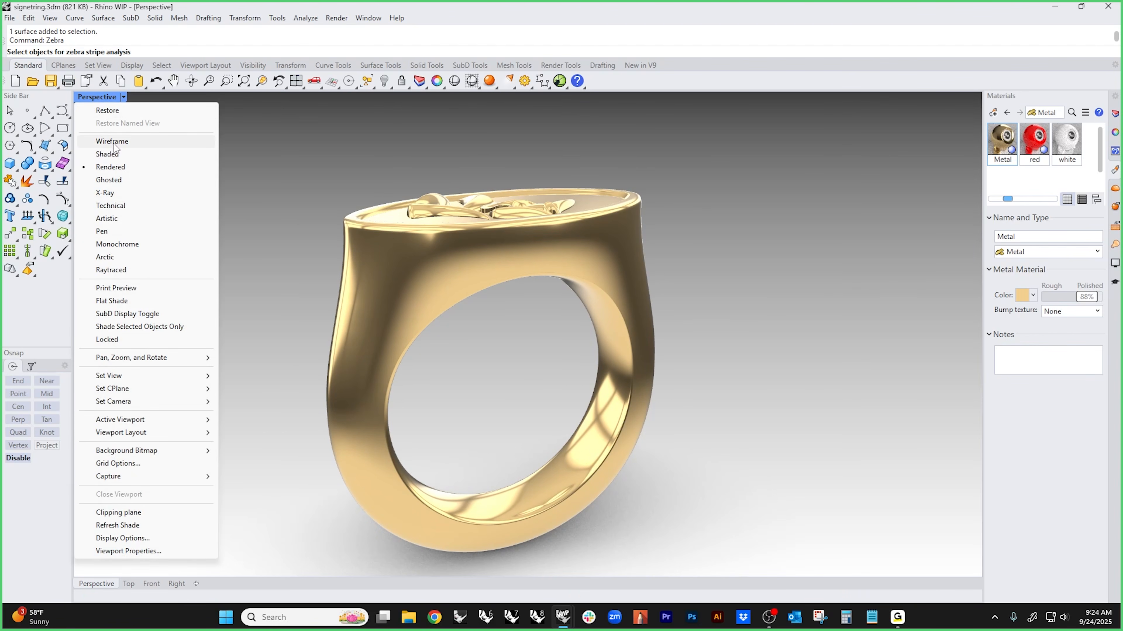
pyautogui.click(112, 141)
pyautogui.click(415, 295)
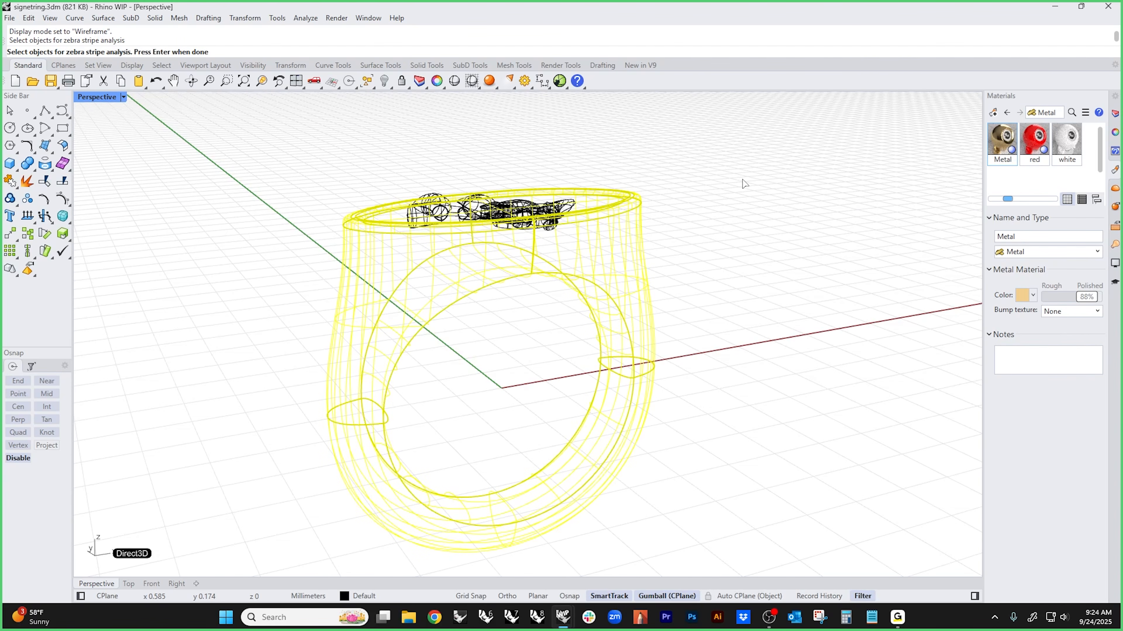
pyautogui.press('Return')
pyautogui.moveTo(744, 221); pyautogui.dragTo(606, 376, button='right')
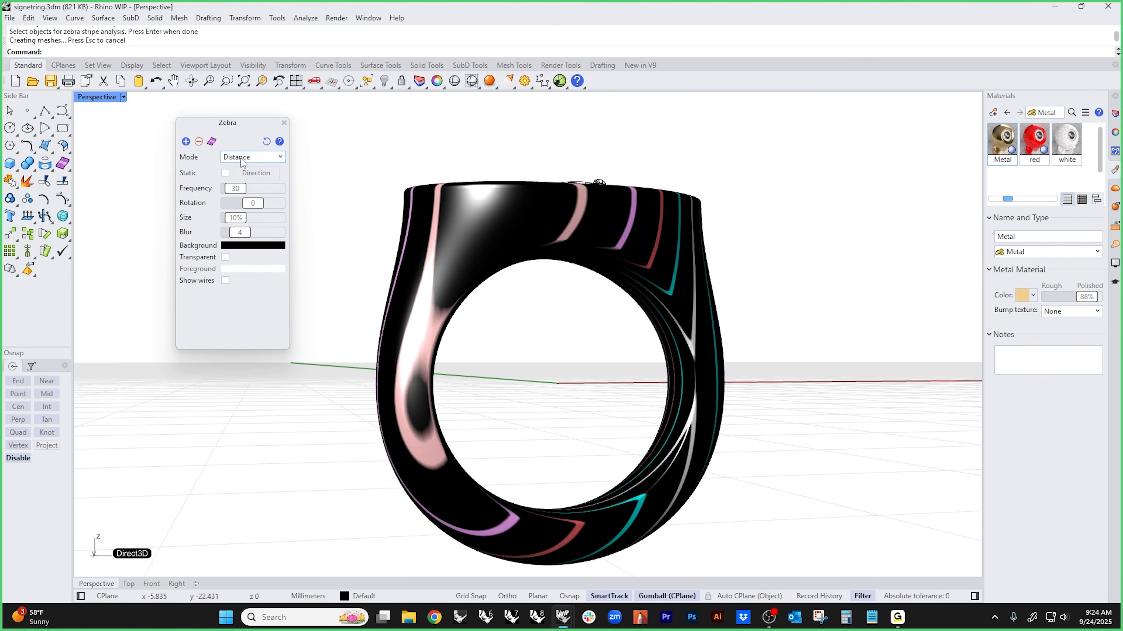
# - Examine the ring in the Zebra analysis's Distance mode with a higher frequency, toggling the Static option
pyautogui.moveTo(309, 275); pyautogui.dragTo(370, 312, button='right')
pyautogui.moveTo(235, 189); pyautogui.dragTo(251, 189)
pyautogui.moveTo(318, 431); pyautogui.dragTo(134, 340, button='right')
pyautogui.click(226, 174)
pyautogui.click(225, 174)
# - Change the Zebra analysis to Rainbow mode, raise its frequency to 151 and examine the bands around the ring
pyautogui.click(245, 158)
pyautogui.click(241, 215)
pyautogui.moveTo(237, 193); pyautogui.dragTo(242, 195)
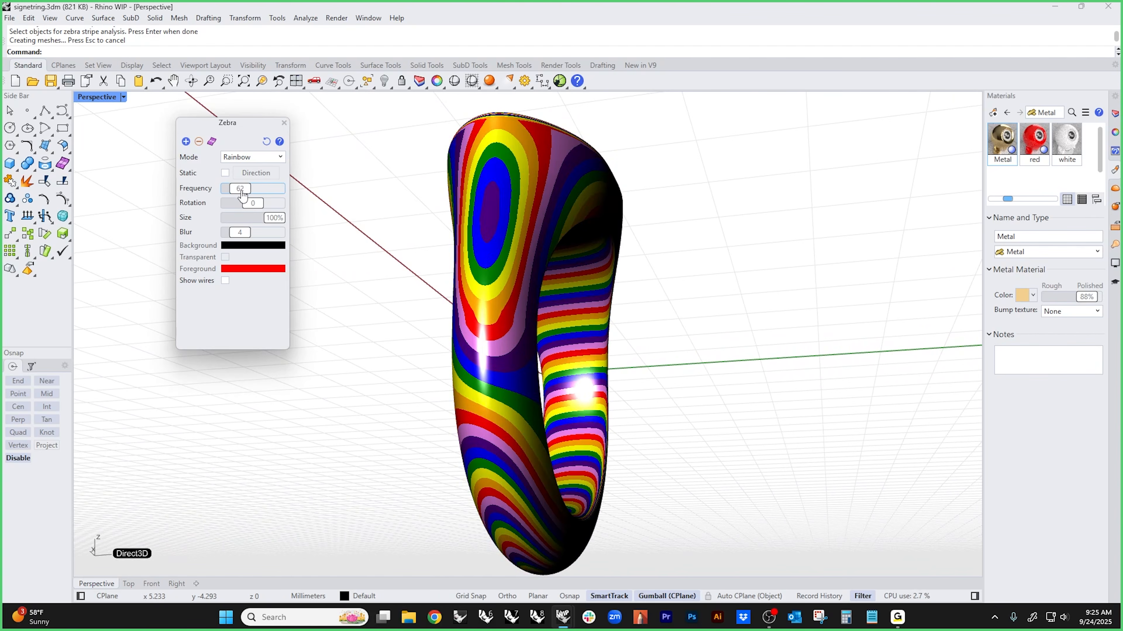
pyautogui.moveTo(370, 383); pyautogui.dragTo(675, 476, button='right')
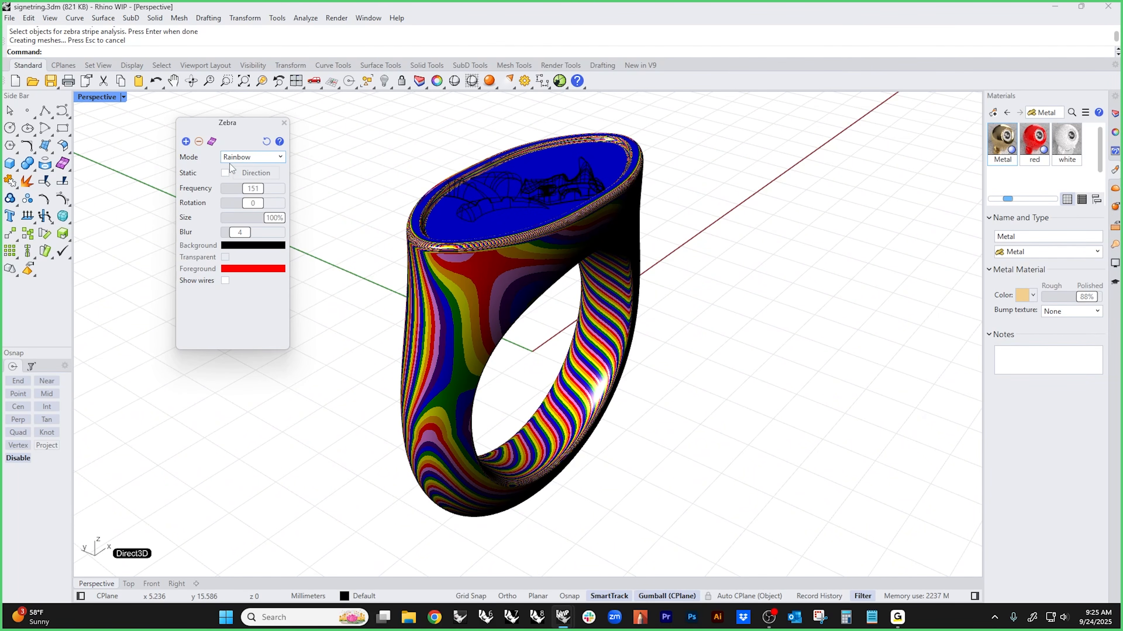
# - Examine the ring's surface flow with the Zebra analysis in Dots mode and in Grid mode
pyautogui.click(235, 158)
pyautogui.click(249, 202)
pyautogui.moveTo(306, 290); pyautogui.dragTo(302, 225, button='right')
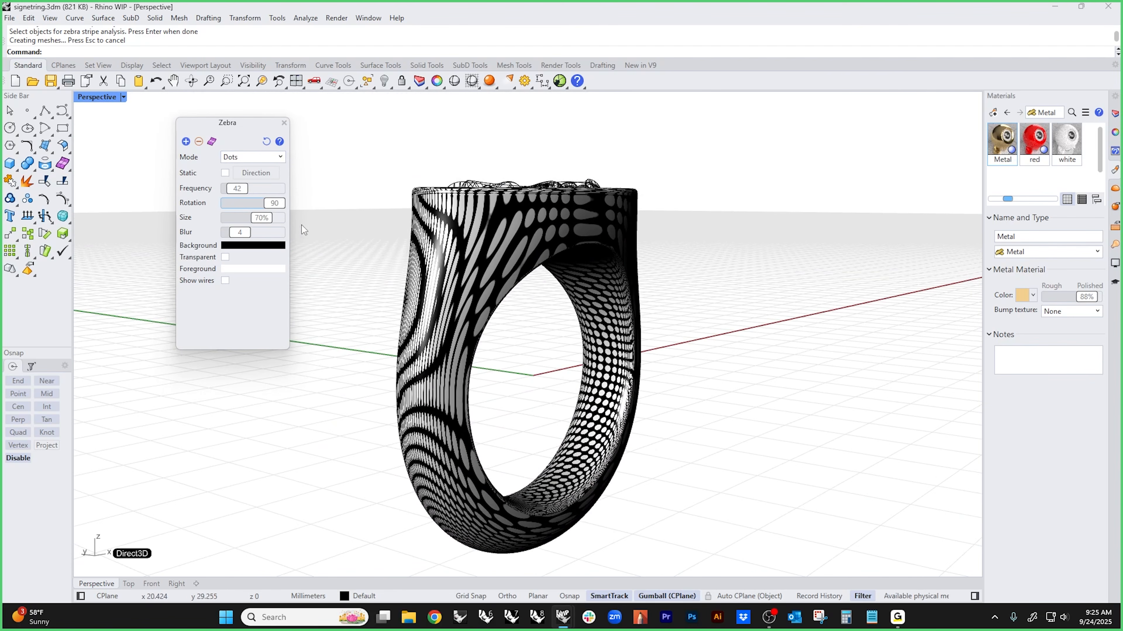
pyautogui.click(242, 159)
pyautogui.click(244, 199)
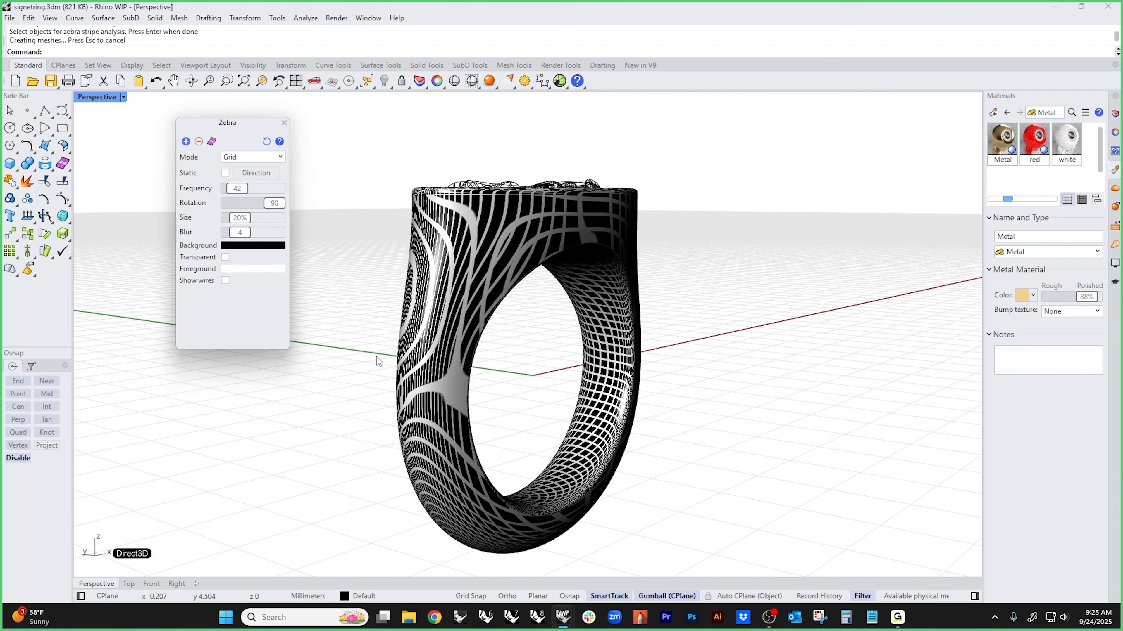
pyautogui.moveTo(376, 357); pyautogui.dragTo(297, 356, button='right')
# - Change the Zebra analysis to Radial mode and examine the pattern across the ring's sides
pyautogui.click(254, 158)
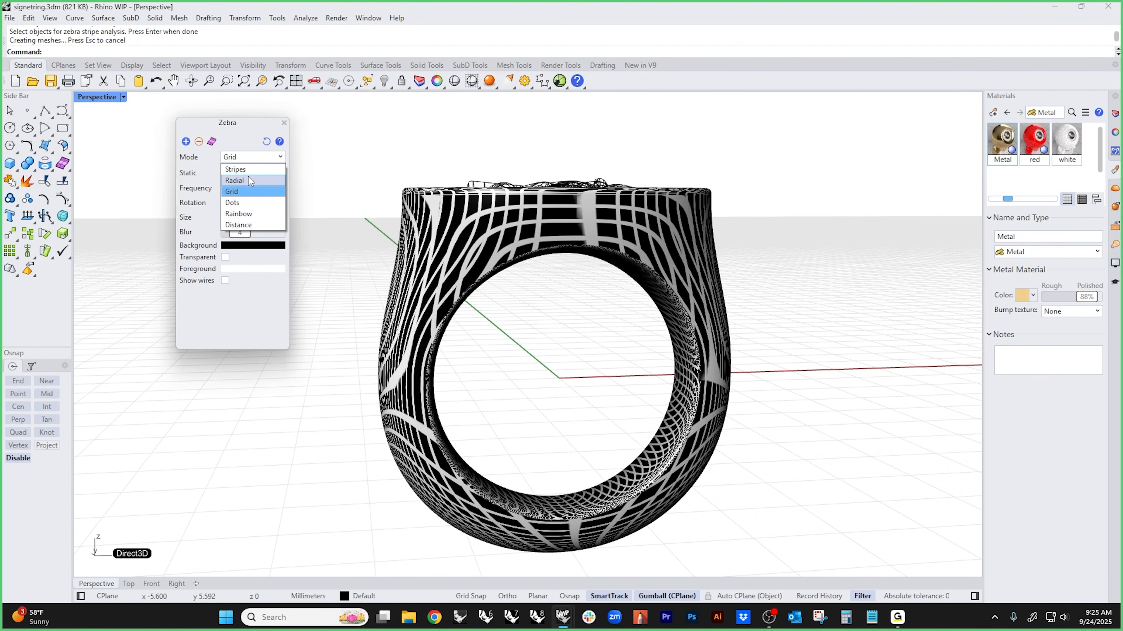
pyautogui.click(248, 180)
pyautogui.moveTo(486, 331); pyautogui.dragTo(230, 191, button='right')
# - Change the Zebra analysis to Stripes mode and set rotation 0, size 36% and frequency 62
pyautogui.click(235, 158)
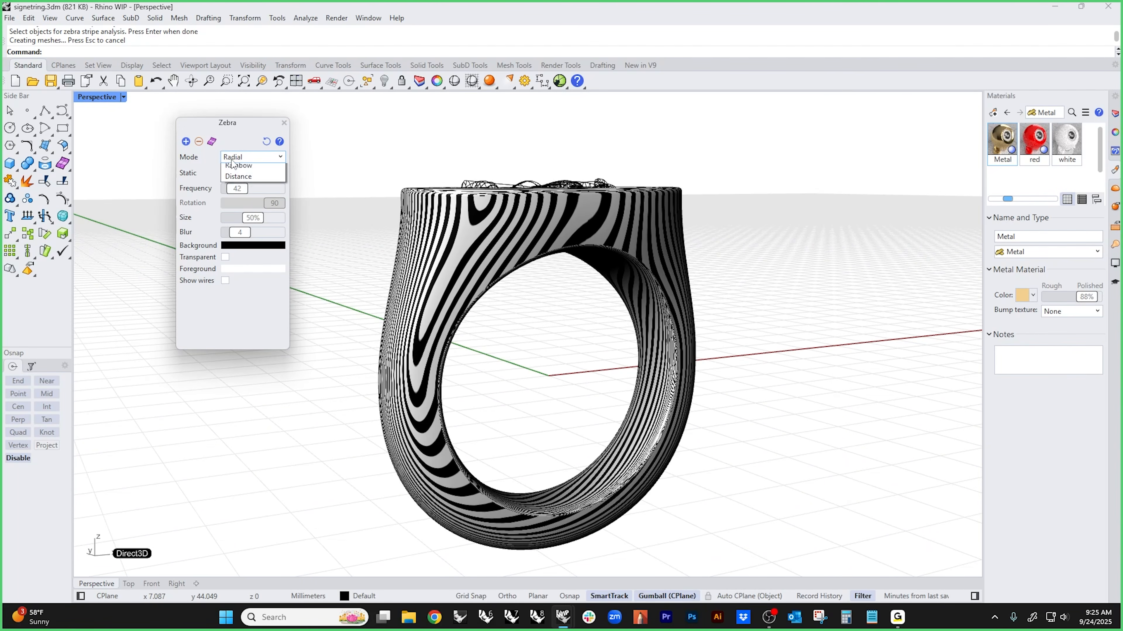
pyautogui.click(230, 171)
pyautogui.moveTo(464, 327); pyautogui.dragTo(329, 353, button='right')
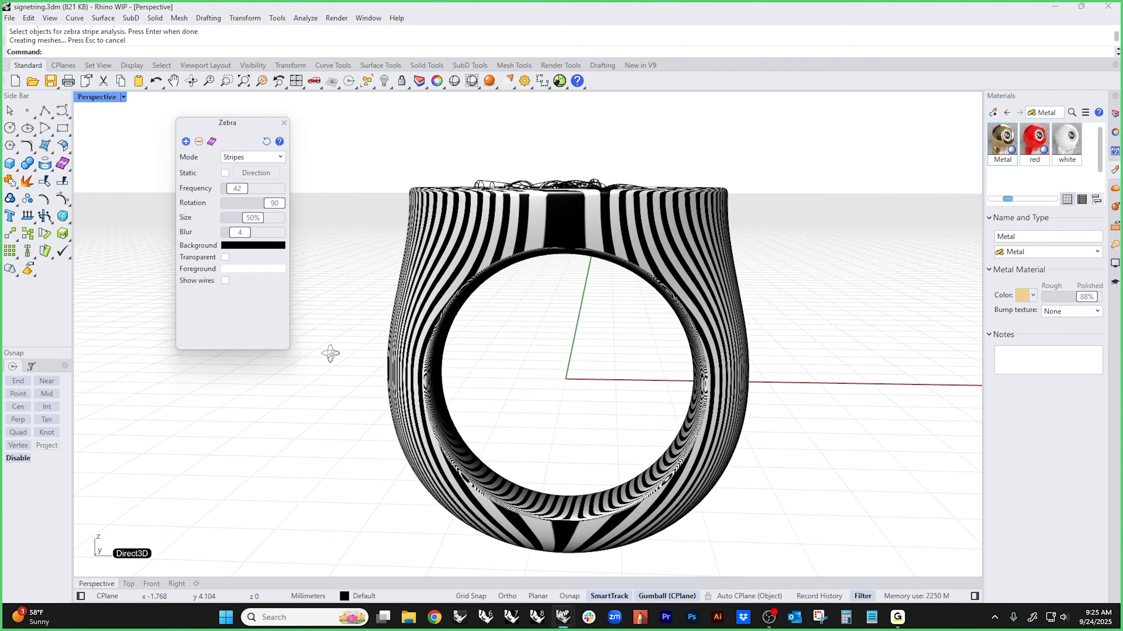
pyautogui.moveTo(279, 208); pyautogui.dragTo(244, 197)
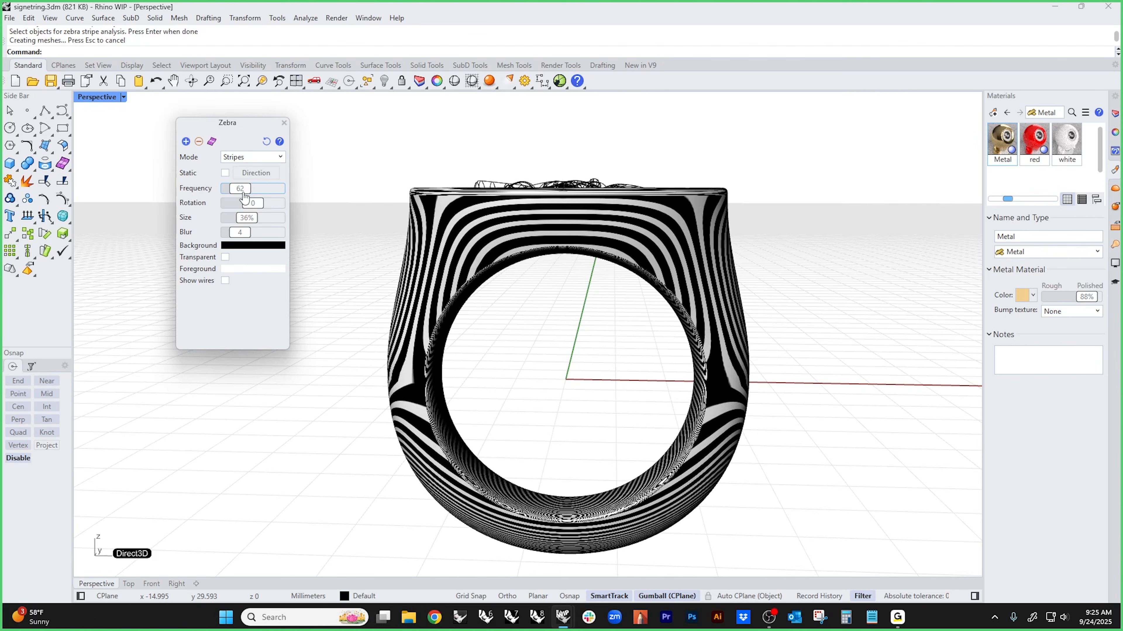
# - End the Zebra analysis and return the perspective view to Rendered display
pyautogui.click(285, 123)
pyautogui.moveTo(307, 267); pyautogui.dragTo(370, 352, button='right')
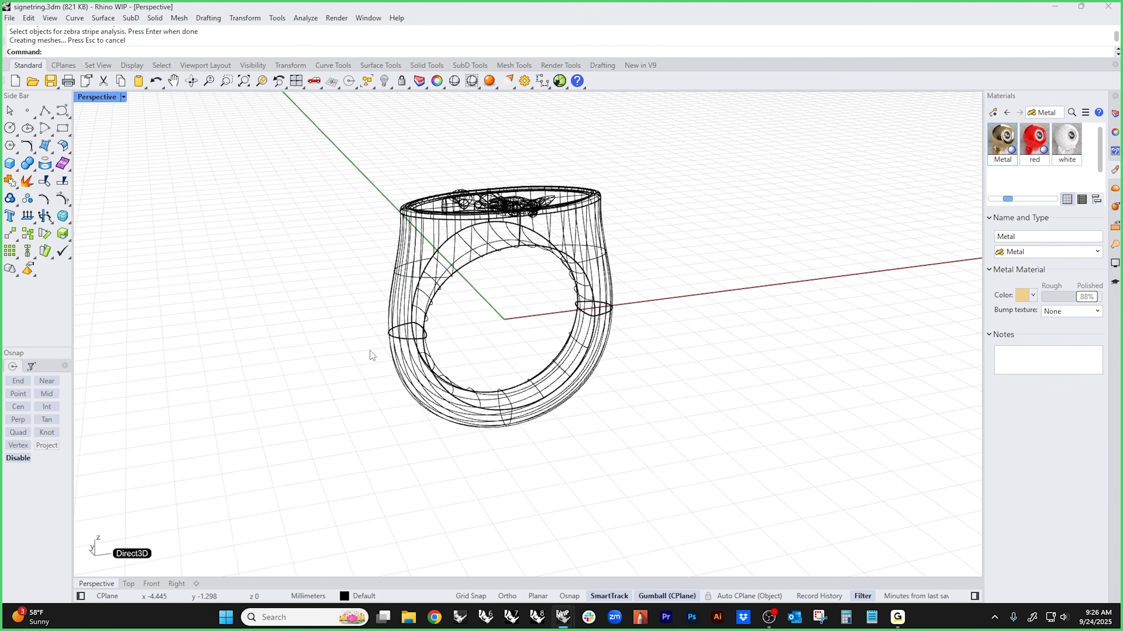
pyautogui.click(89, 97)
pyautogui.click(105, 168)
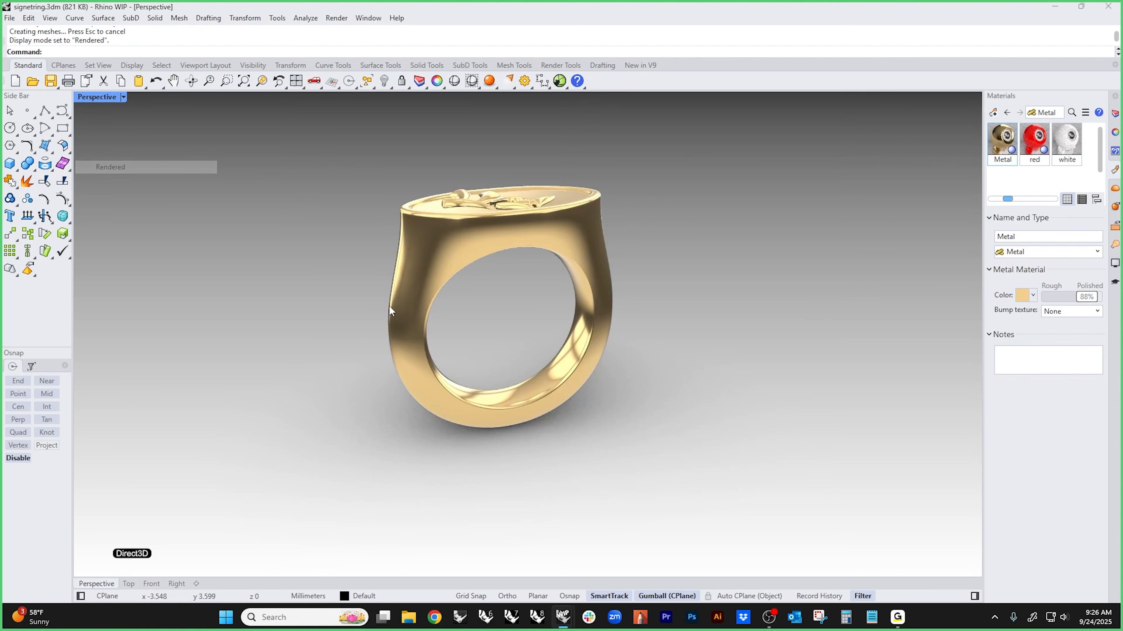
pyautogui.moveTo(388, 306); pyautogui.dragTo(430, 379, button='right')
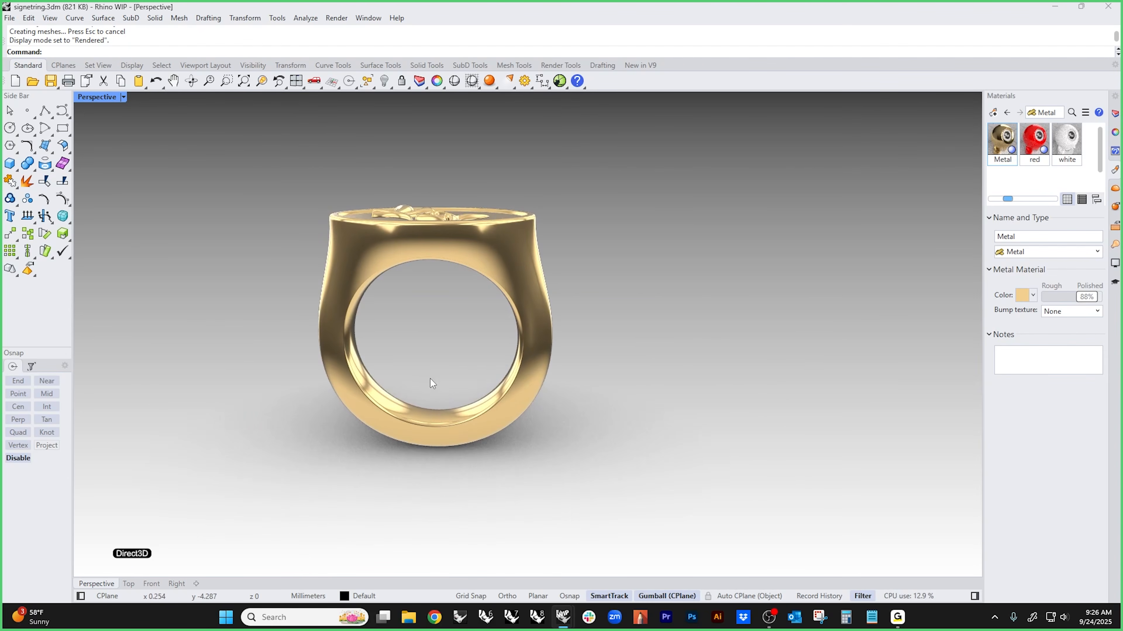
# - Examine the metal ring's highlights around the outer side face, selecting that face to see its extent and deselecting it
pyautogui.scroll(6, 434, 302)
pyautogui.moveTo(434, 302); pyautogui.dragTo(472, 309, button='right')
pyautogui.scroll(-6, 449, 303)
pyautogui.scroll(3, 354, 270)
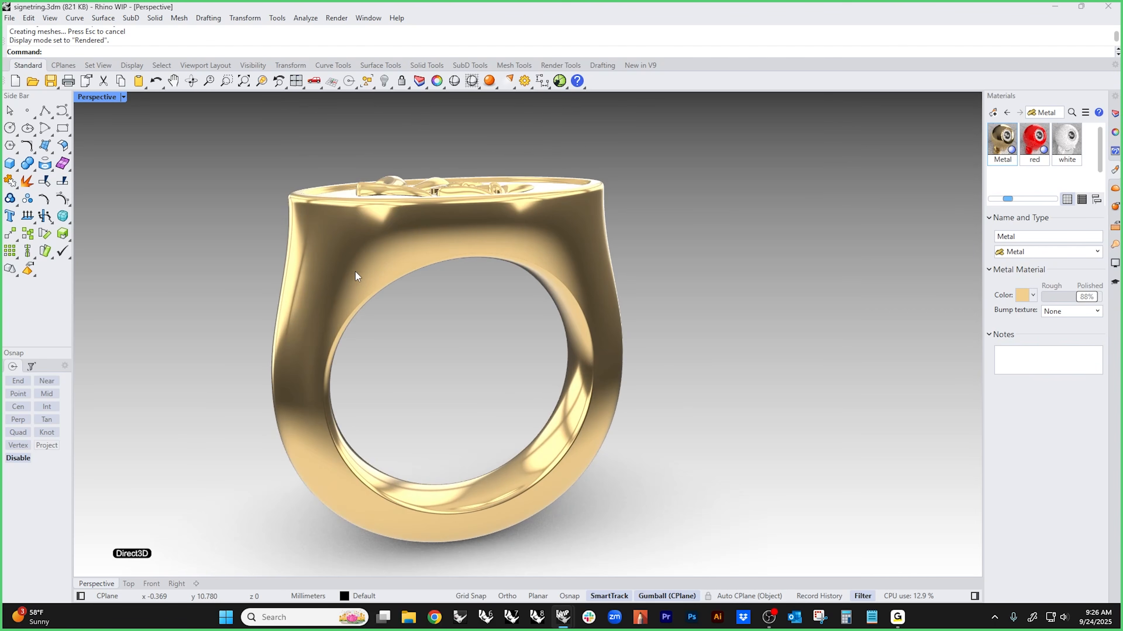
pyautogui.click(355, 270)
pyautogui.click(453, 343)
pyautogui.click(360, 264)
pyautogui.click(360, 264)
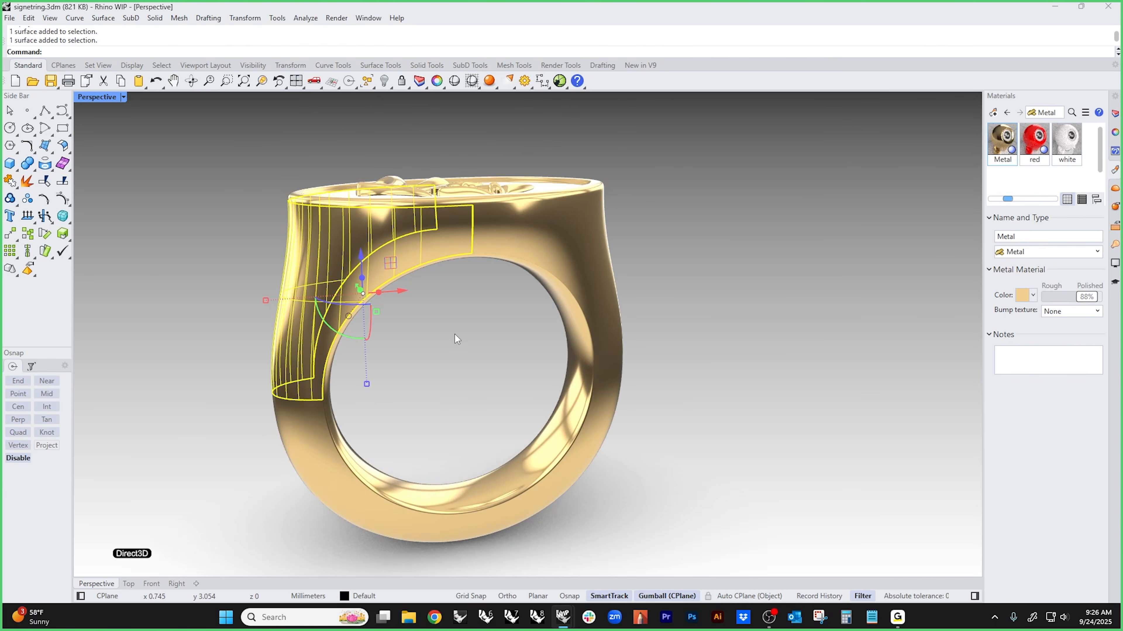
pyautogui.moveTo(454, 334)
pyautogui.mouseDown(button='right')
pyautogui.moveTo(501, 338)
pyautogui.moveTo(458, 339)
pyautogui.mouseUp(button='right')
pyautogui.click(457, 339)
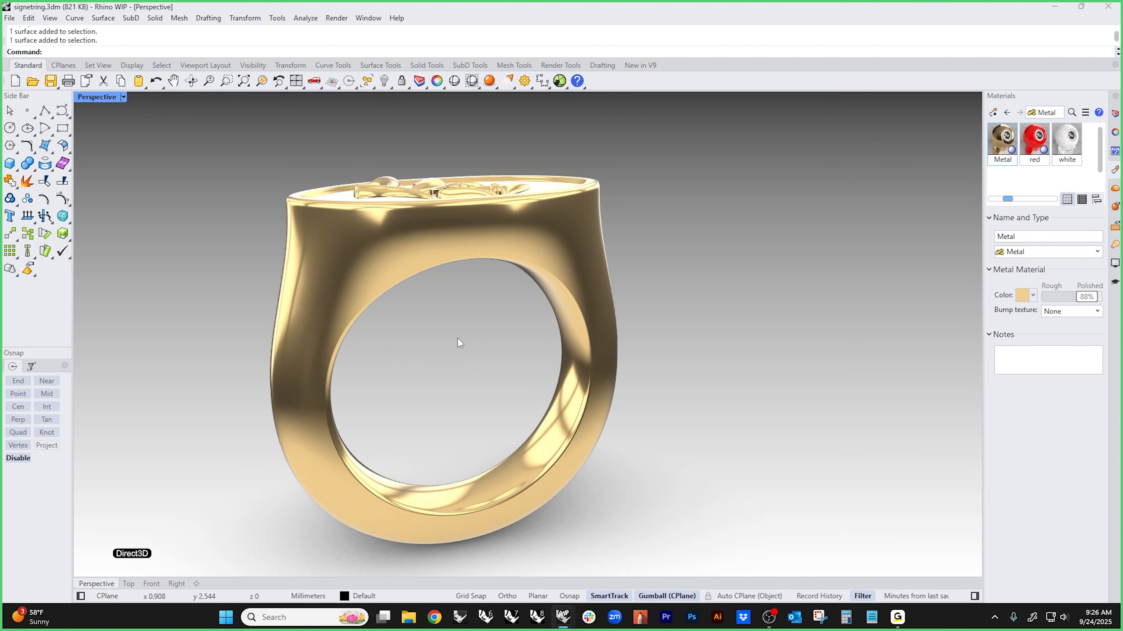
# - Switch the perspective view to Shaded display and place a copy of the whole ring farther along the red X axis
pyautogui.click(101, 98)
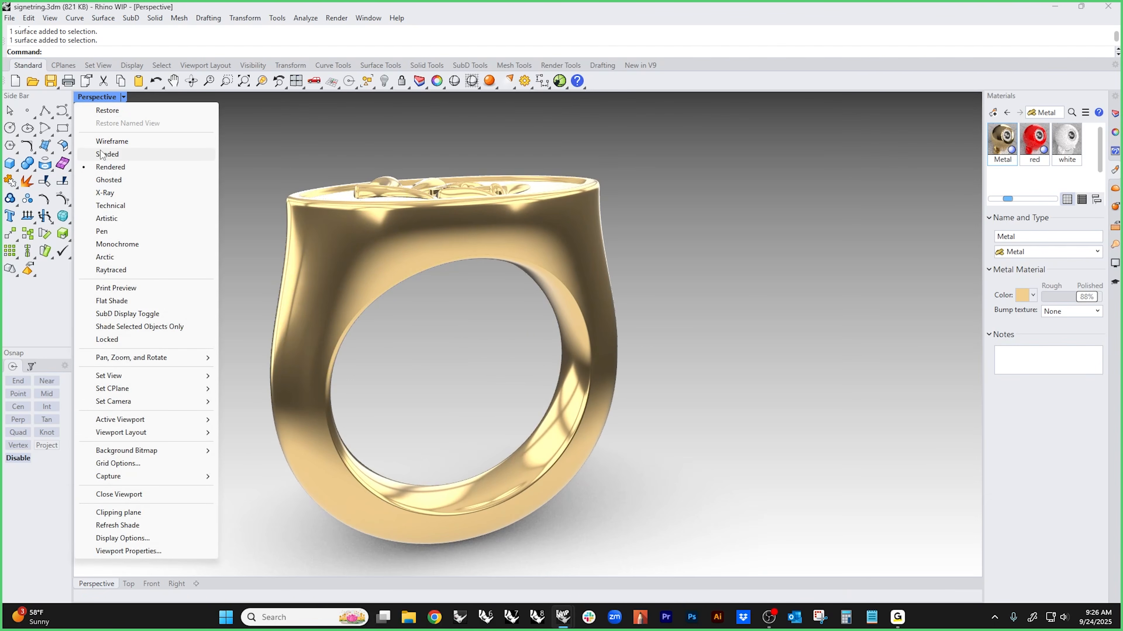
pyautogui.click(107, 154)
pyautogui.scroll(-5, 319, 265)
pyautogui.moveTo(547, 199); pyautogui.dragTo(212, 473)
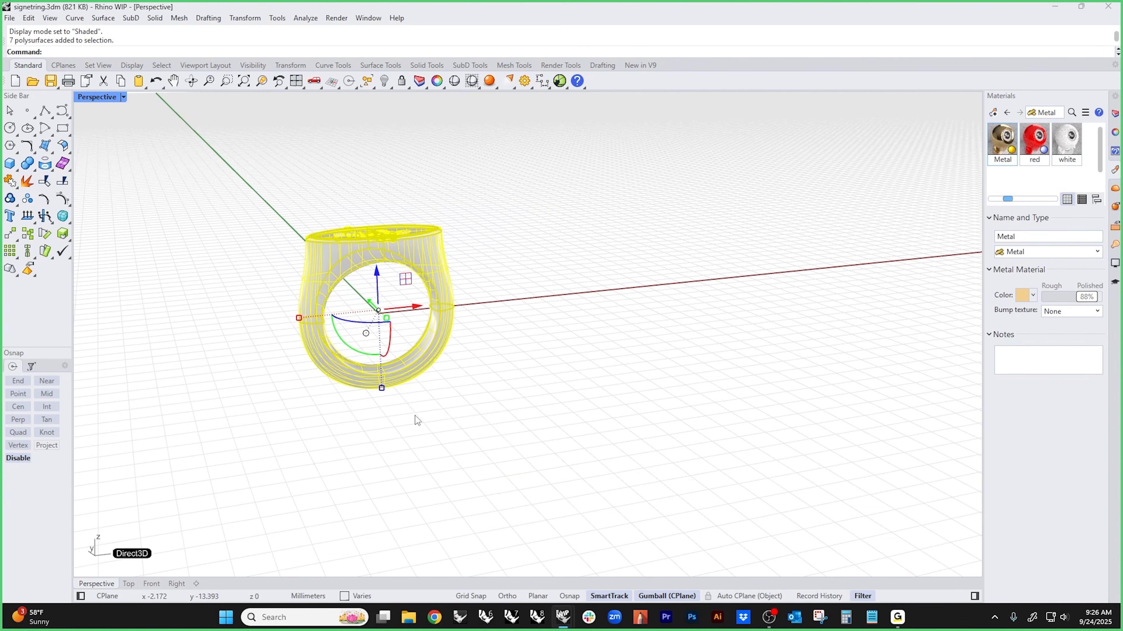
pyautogui.moveTo(404, 308); pyautogui.dragTo(692, 305)
pyautogui.press('alt')
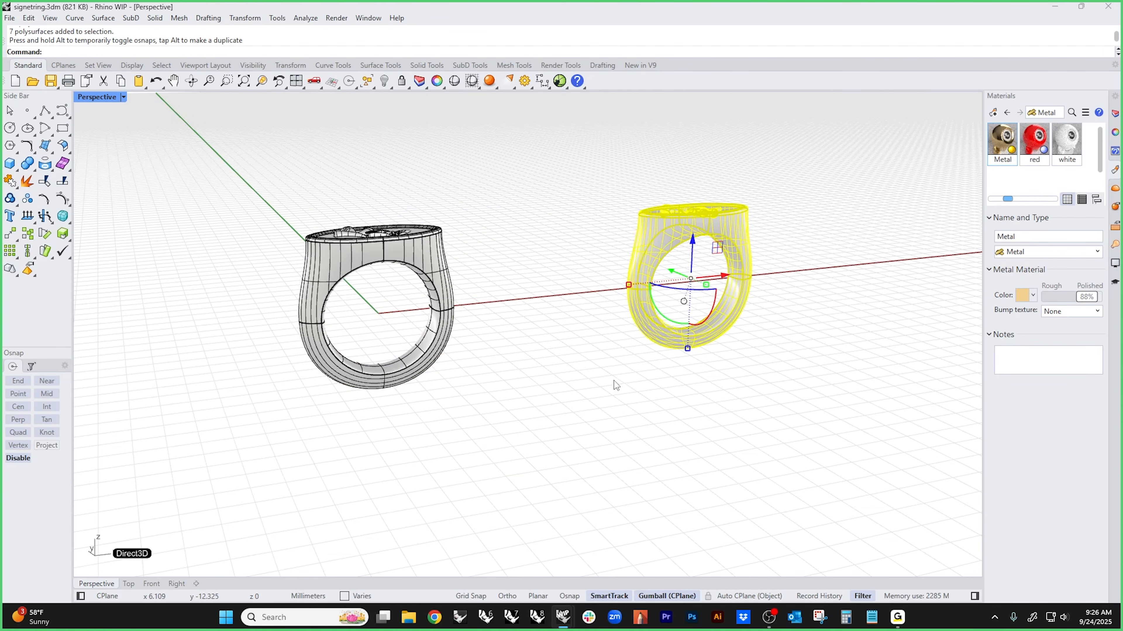
# - Delete the original ring at the origin, including its logo parts
pyautogui.click(496, 382)
pyautogui.keyDown('shift'); pyautogui.moveTo(494, 386); pyautogui.dragTo(535, 435, button='right'); pyautogui.keyUp('shift')
pyautogui.moveTo(538, 291); pyautogui.dragTo(243, 501)
pyautogui.press('Delete')
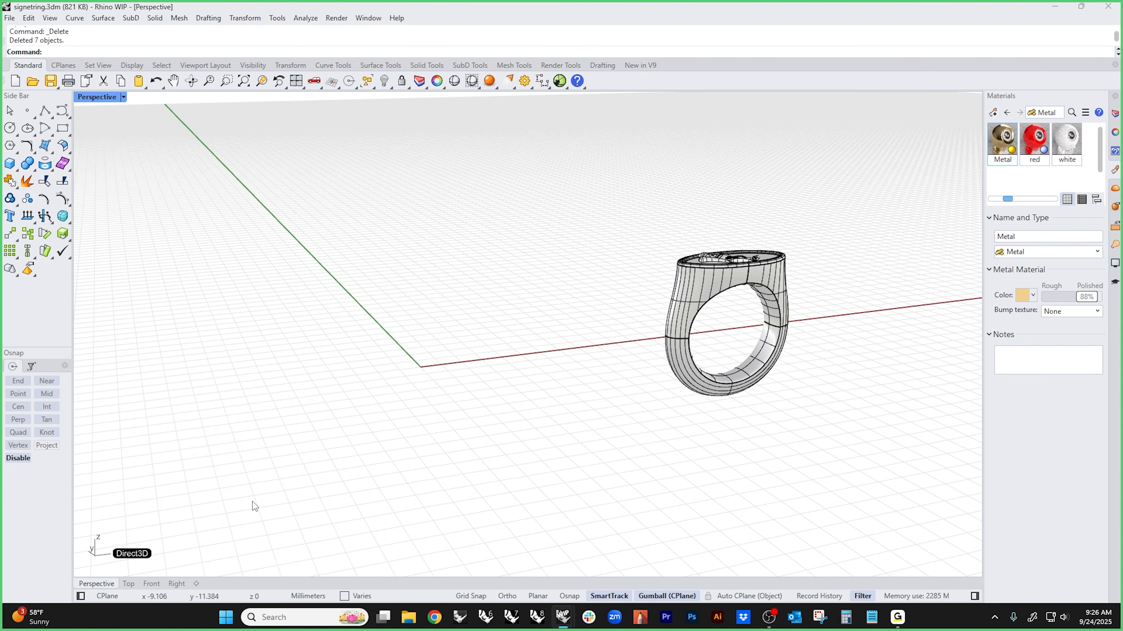
# - In the Front view, draw two concentric circles centred on the origin, about 3.9 mm and 5.5 mm in diameter
pyautogui.scroll(4, 368, 352)
pyautogui.hotkey('ctrl', 'F2')
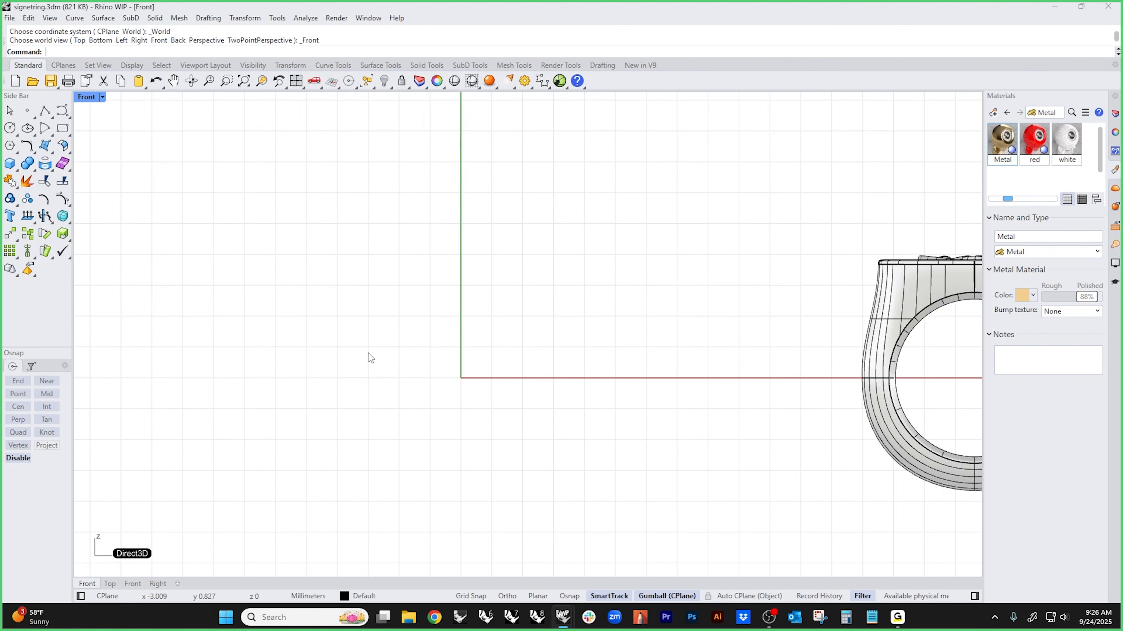
pyautogui.click(9, 128)
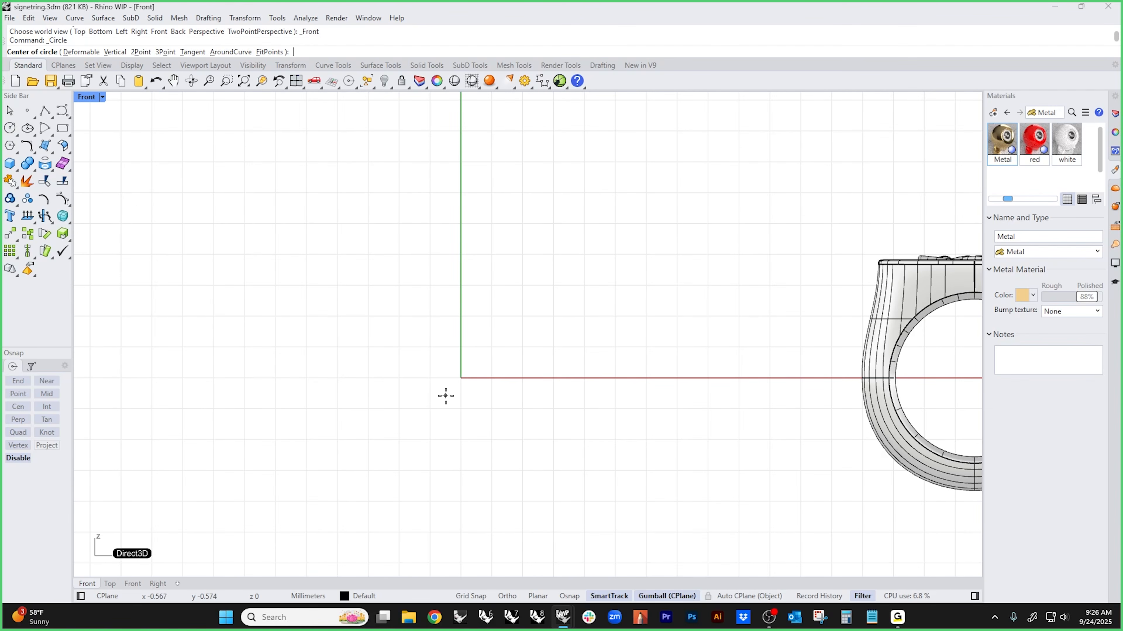
pyautogui.write('0')
pyautogui.press('Return')
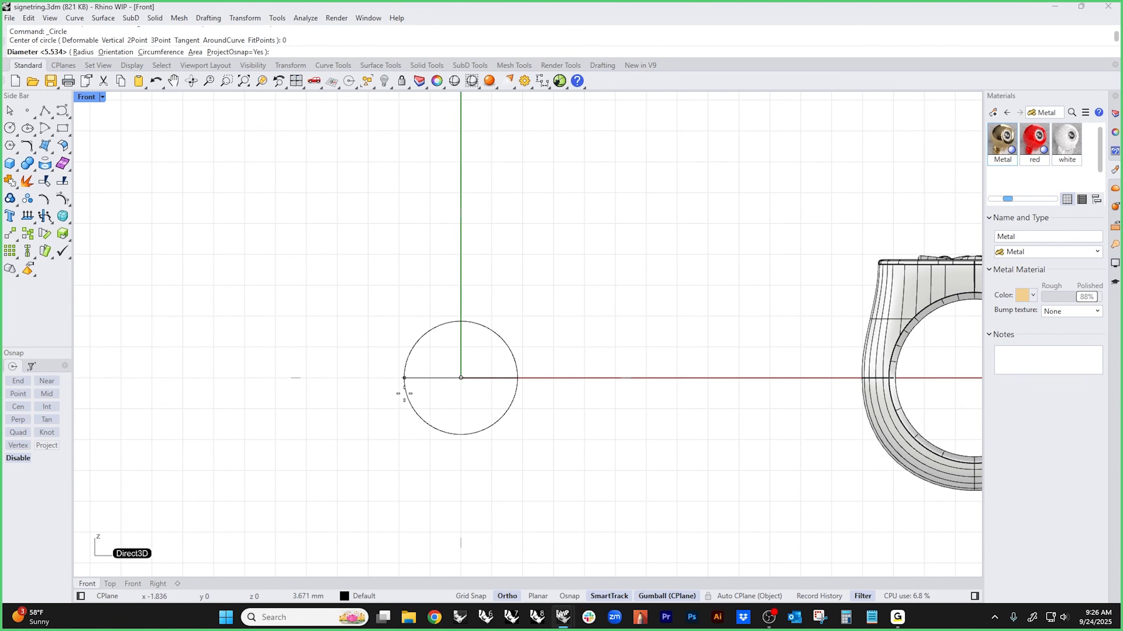
pyautogui.keyDown('shift'); pyautogui.click(401, 398); pyautogui.keyUp('shift')
pyautogui.write('0')
pyautogui.press('Return')
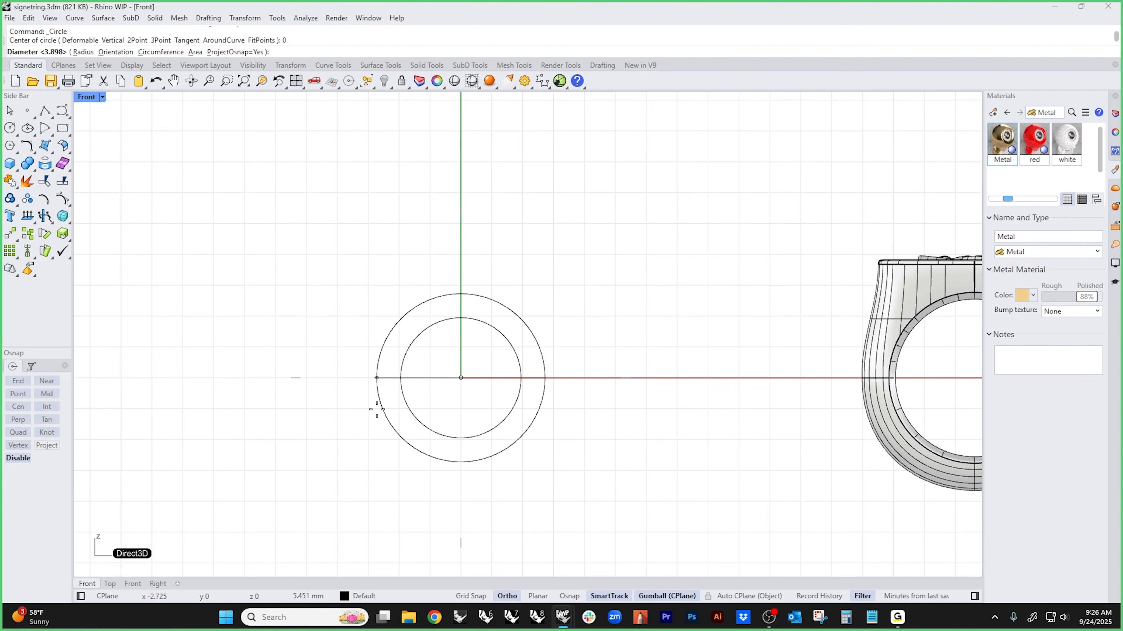
pyautogui.keyDown('shift'); pyautogui.click(377, 409); pyautogui.keyUp('shift')
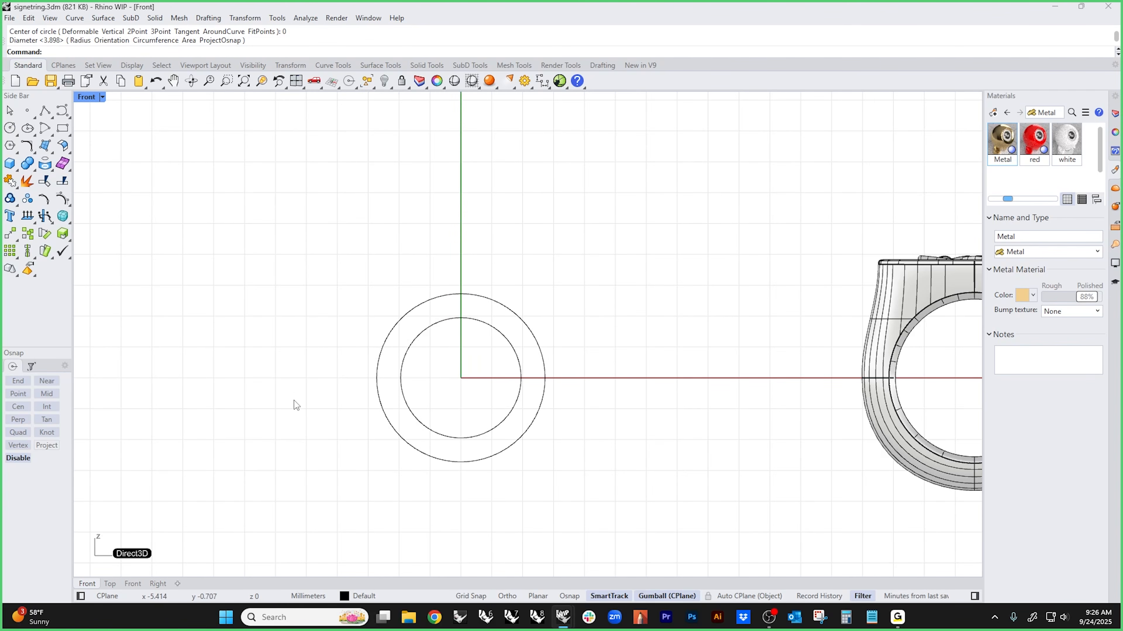
# - Draw a horizontal line from its midpoint at the origin, extending past the outer circle on both sides
pyautogui.click(51, 117)
pyautogui.click(97, 129)
pyautogui.write('0')
pyautogui.press('Return')
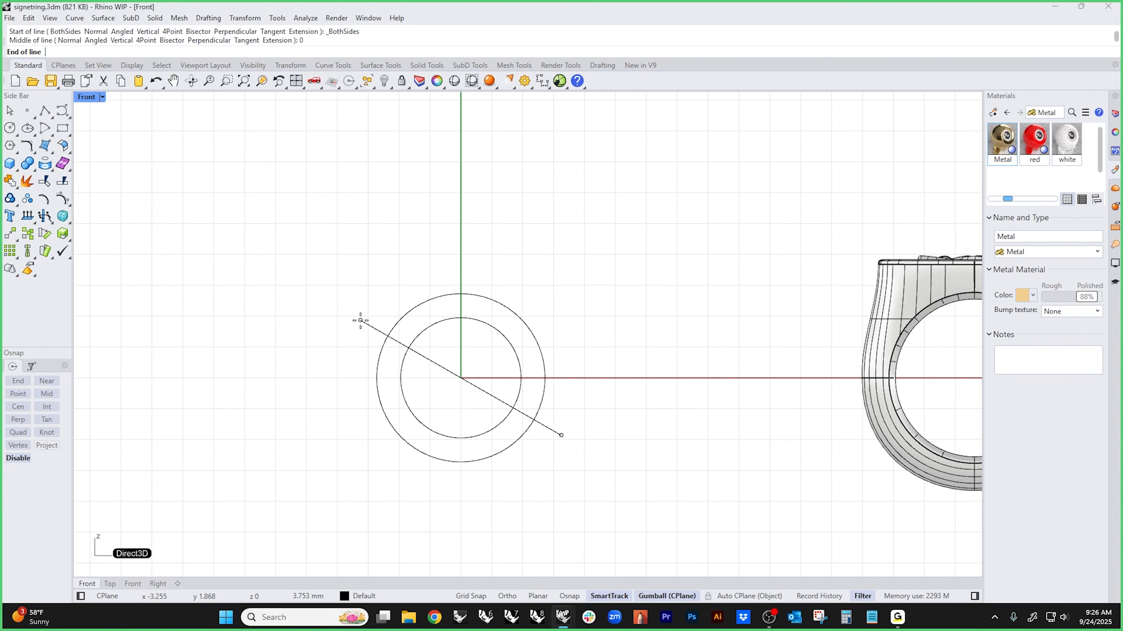
# - Trim away the outer circle's upper half with the horizontal line and delete the line
pyautogui.write('trim')
pyautogui.press('Return')
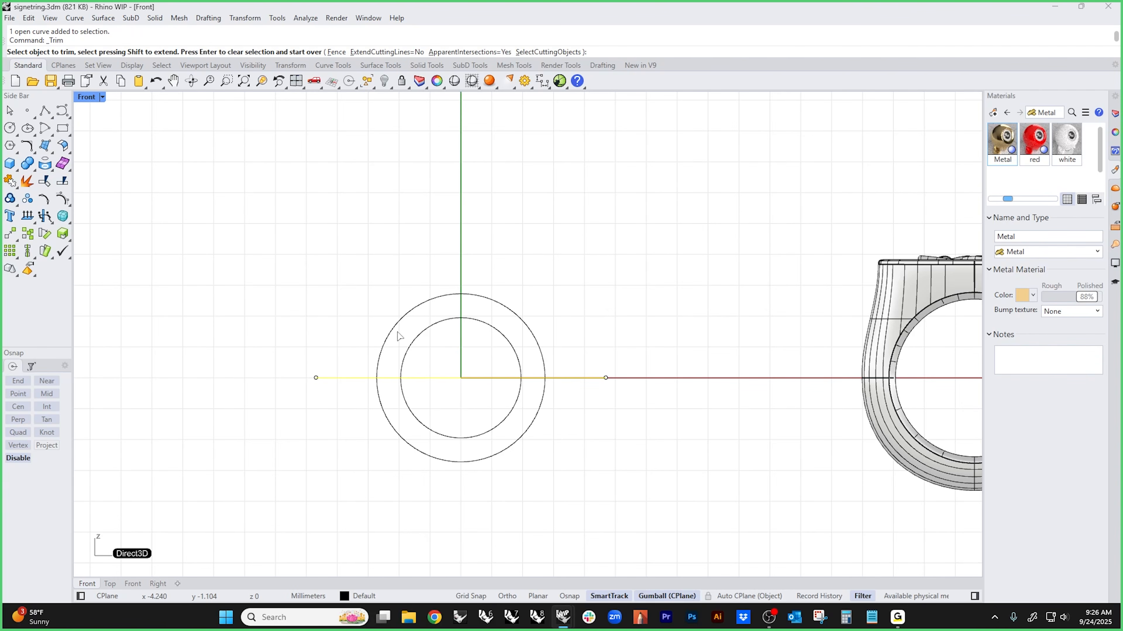
pyautogui.click(393, 334)
pyautogui.press('Return')
pyautogui.moveTo(356, 339); pyautogui.dragTo(293, 457)
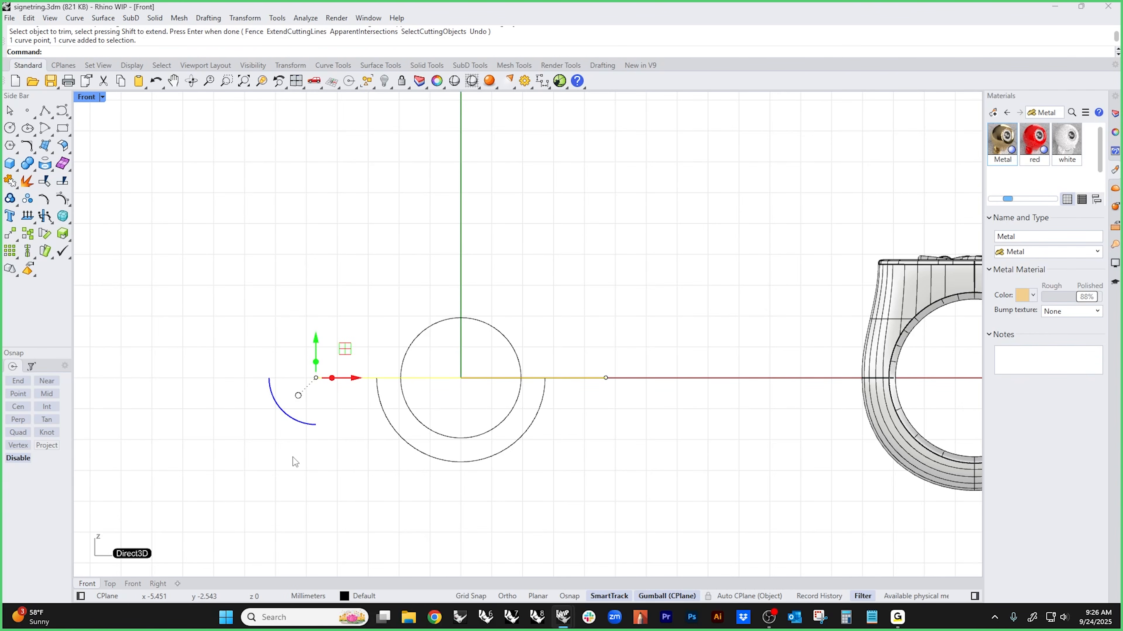
pyautogui.press('Delete')
pyautogui.press('Delete')
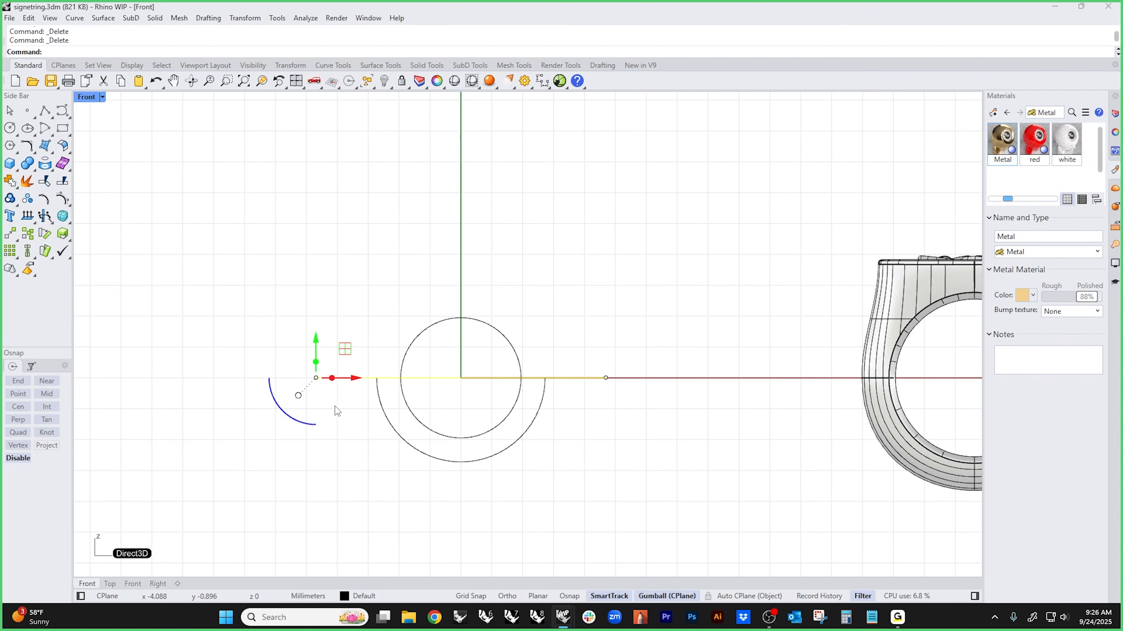
pyautogui.click(353, 378)
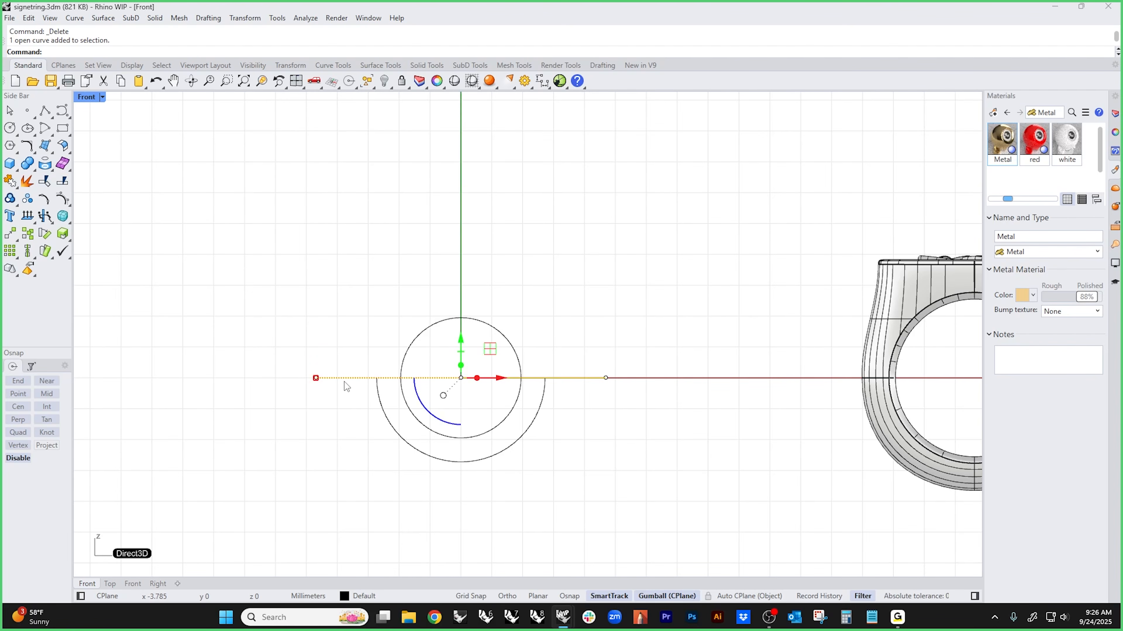
pyautogui.press('Delete')
# - Copy the inner circle upward to centre on that circle's top point, and lay the copy flat, parallel to the ground plane
pyautogui.moveTo(437, 372); pyautogui.dragTo(374, 410)
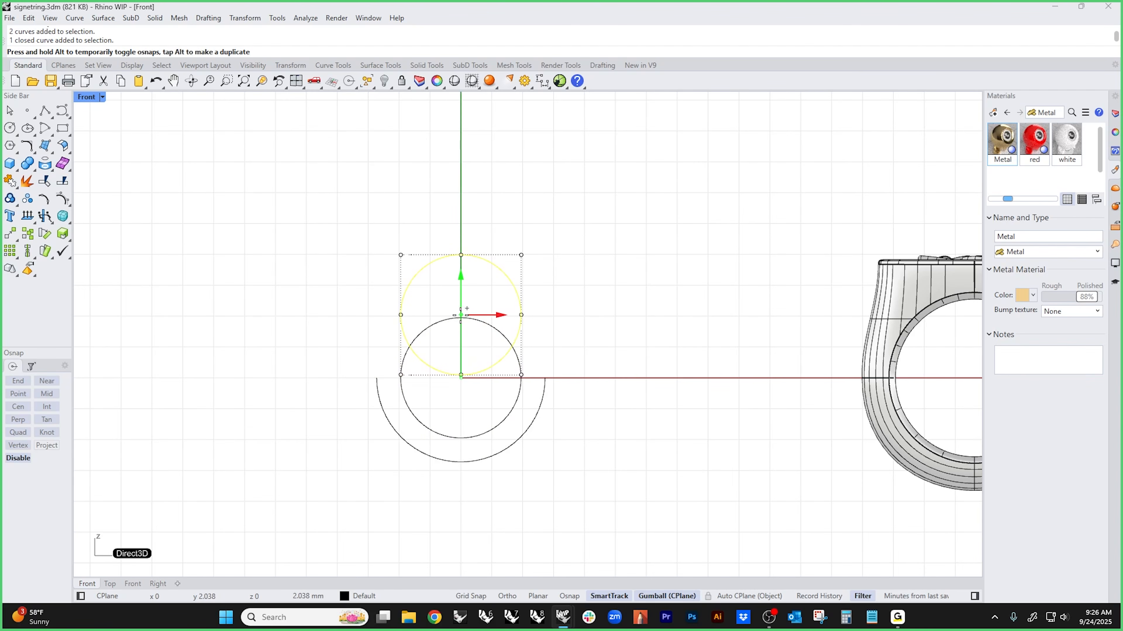
pyautogui.click(562, 324)
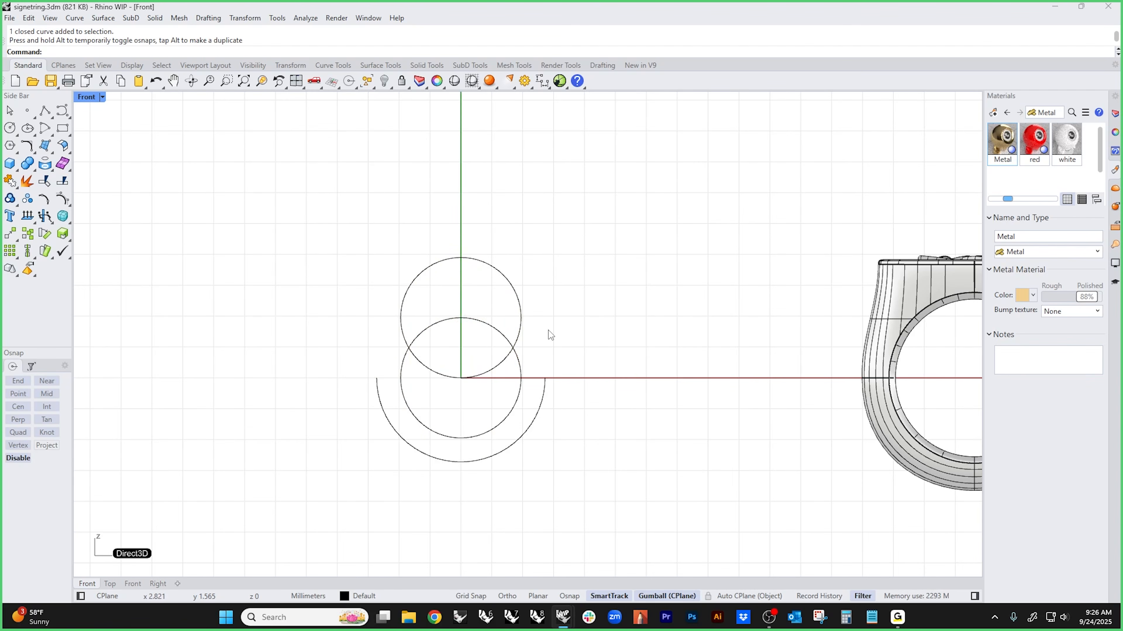
pyautogui.hotkey('ctrl', 'F4')
pyautogui.click(539, 321)
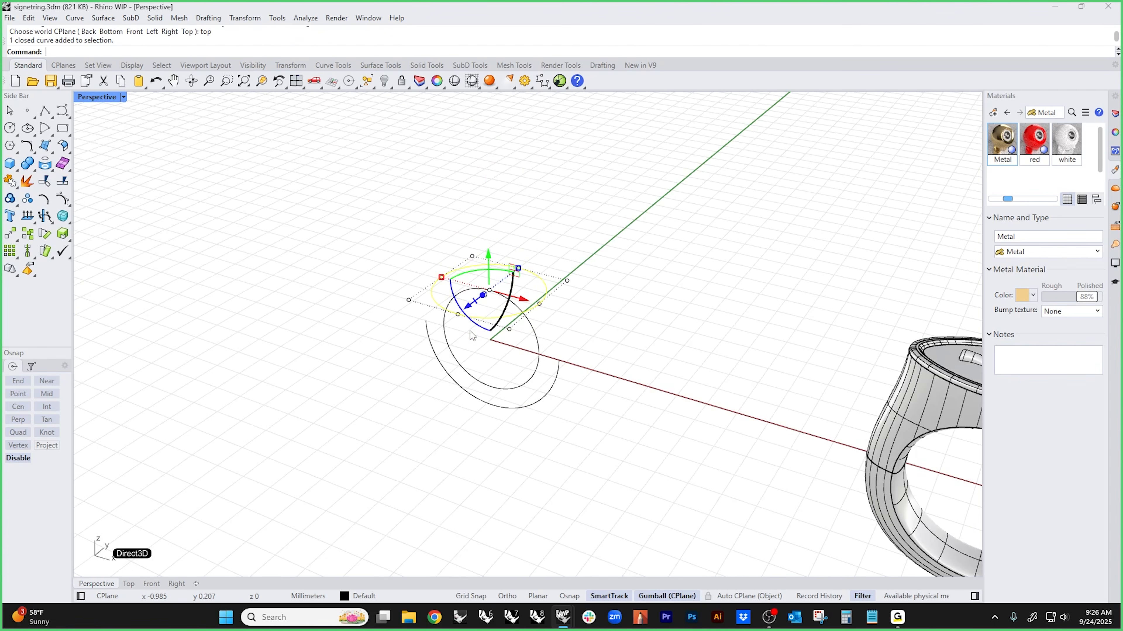
# - Scale the flat circle into an oval, narrower along Y and slightly wider along X
pyautogui.moveTo(457, 280); pyautogui.dragTo(462, 297, button='right')
pyautogui.scroll(4, 463, 297)
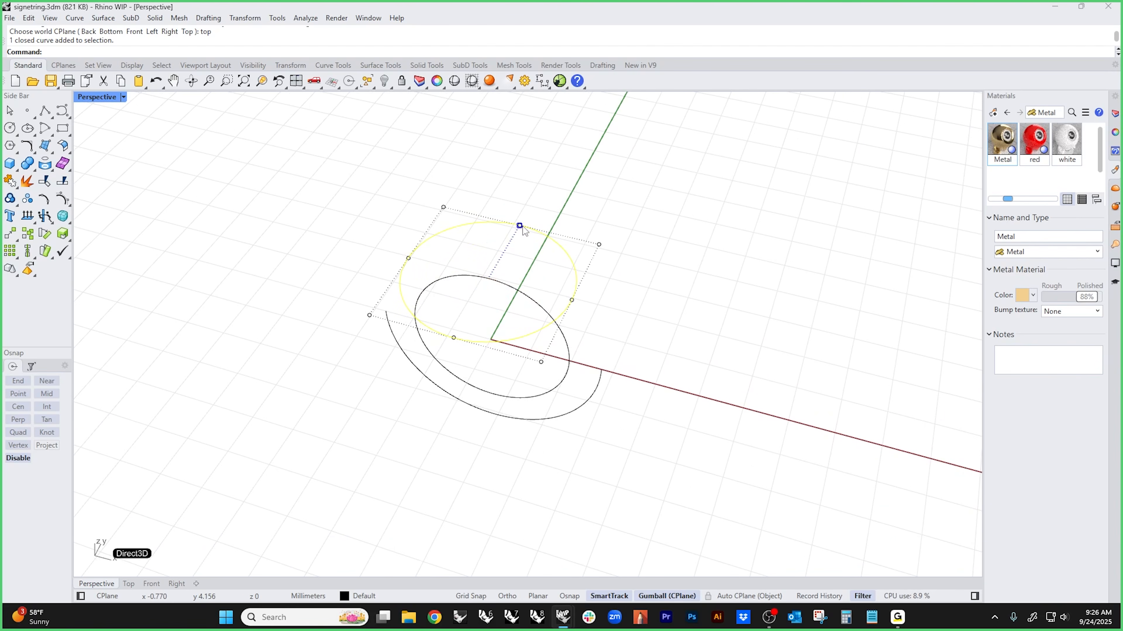
pyautogui.moveTo(519, 226); pyautogui.dragTo(508, 247)
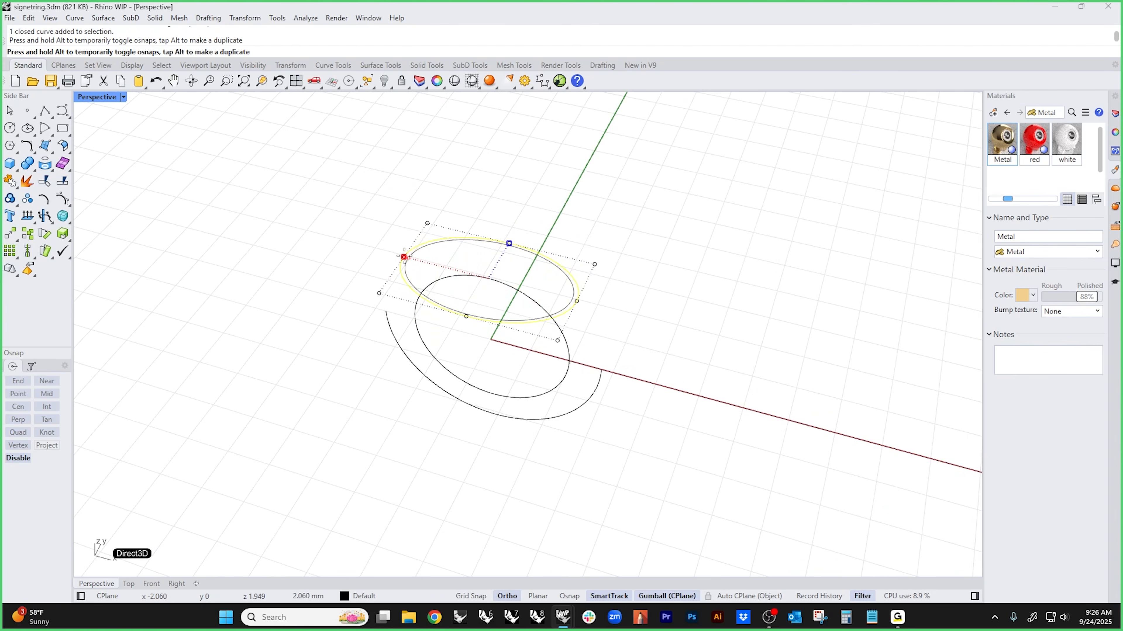
pyautogui.moveTo(400, 256); pyautogui.dragTo(399, 255)
# - Raise the flat oval vertically so it sits clear above the inner circle
pyautogui.moveTo(246, 332); pyautogui.dragTo(368, 295, button='right')
pyautogui.click(450, 253)
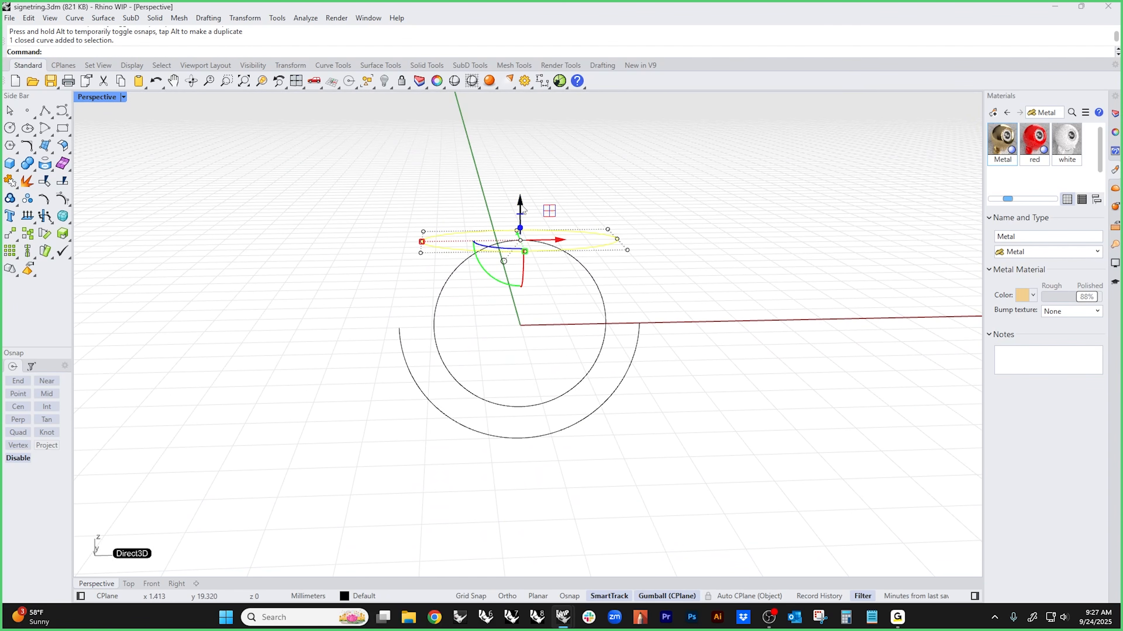
pyautogui.moveTo(519, 161); pyautogui.dragTo(520, 159)
pyautogui.click(299, 201)
pyautogui.moveTo(299, 201); pyautogui.dragTo(446, 240, button='right')
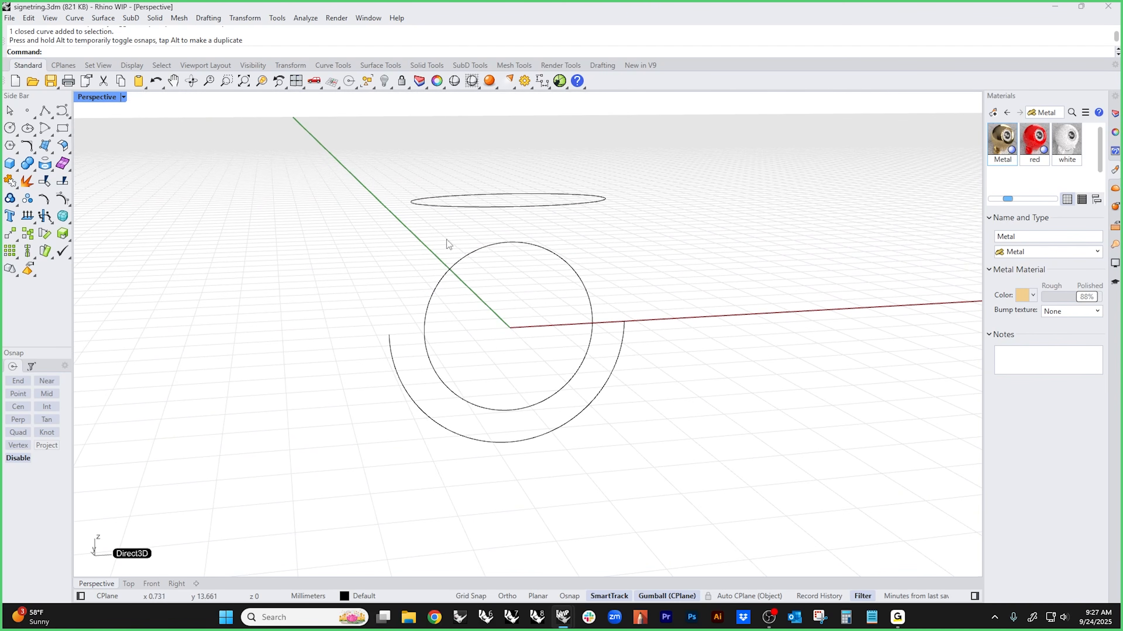
# - Copy the oval down to the origin and widen the copy along X to meet the half circle's ends
pyautogui.moveTo(490, 241); pyautogui.dragTo(424, 334)
pyautogui.scroll(4, 419, 337)
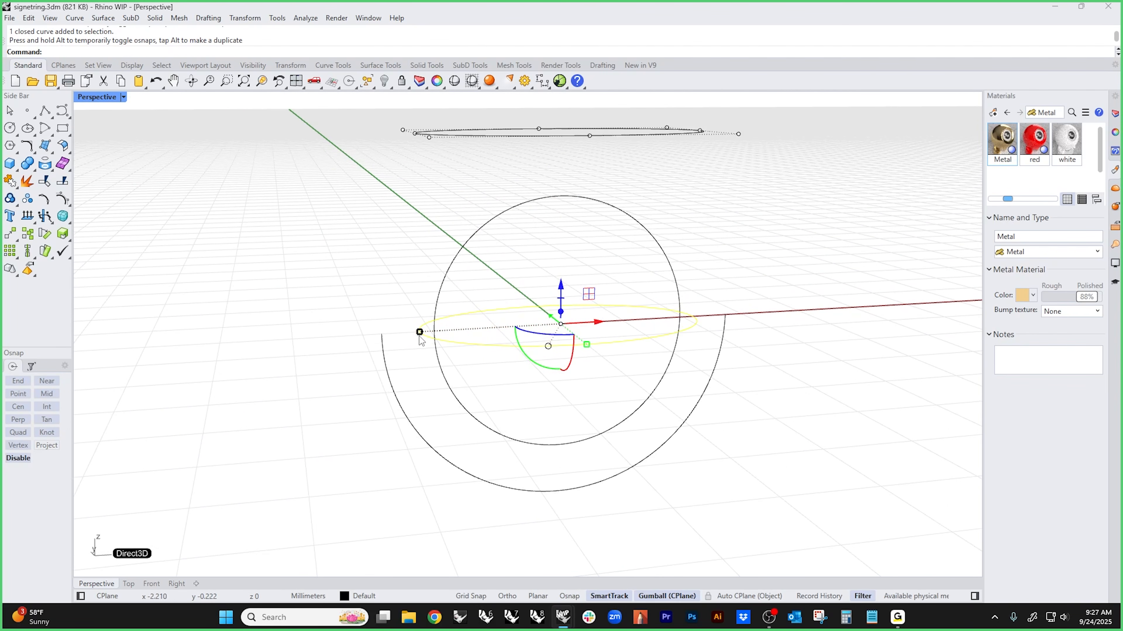
pyautogui.keyDown('alt'); pyautogui.keyDown('shift'); pyautogui.moveTo(390, 337); pyautogui.dragTo(383, 335); pyautogui.keyUp('shift'); pyautogui.keyUp('alt')
pyautogui.press('Escape')
pyautogui.press('Escape')
# - Narrow the lower oval along Y to a slim ellipse, keeping its X width
pyautogui.scroll(-4, 351, 327)
pyautogui.moveTo(366, 328); pyautogui.dragTo(507, 372, button='right')
pyautogui.click(514, 374)
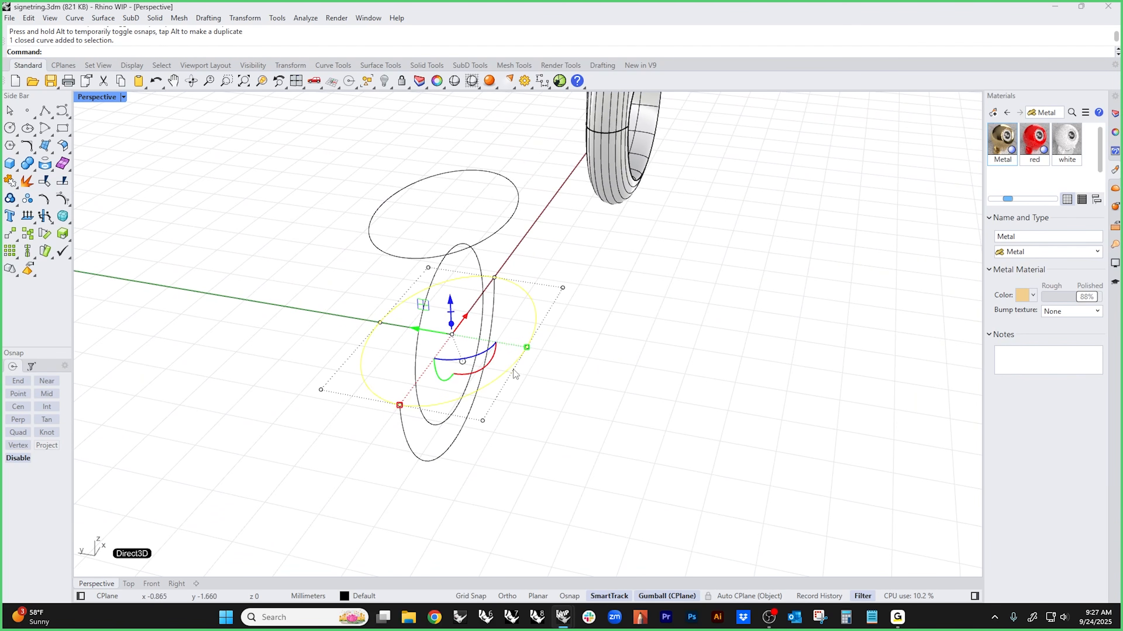
pyautogui.moveTo(527, 347); pyautogui.dragTo(483, 340)
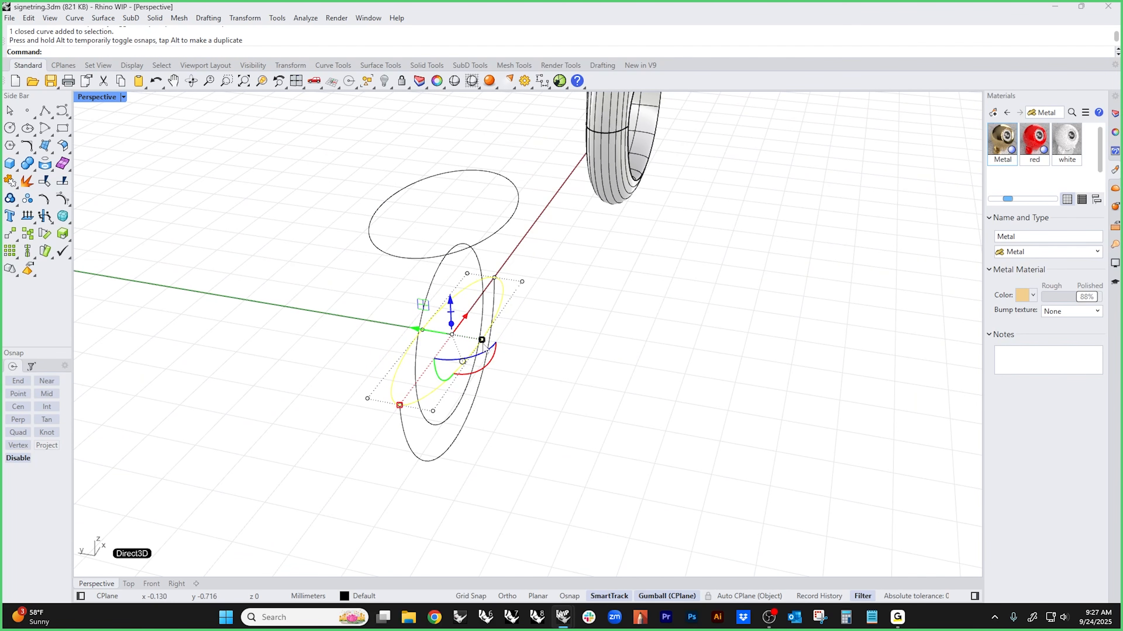
pyautogui.press('Escape')
# - Compare the proportions of the upper and lower ovals in the Top view and in perspective
pyautogui.moveTo(568, 397); pyautogui.dragTo(529, 537, button='right')
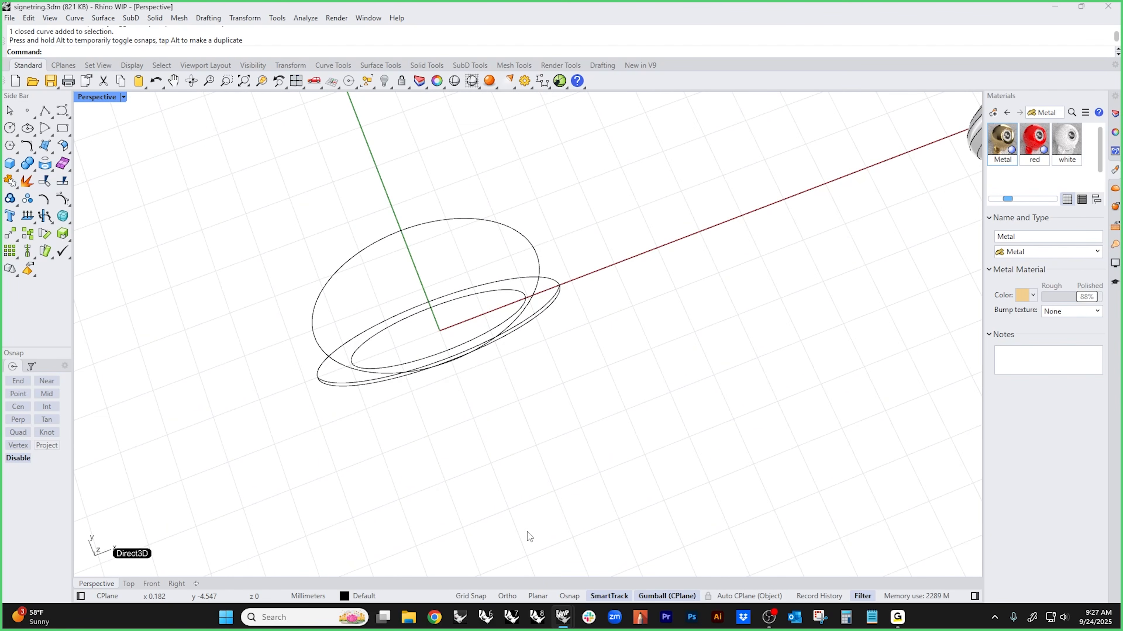
pyautogui.write('Top')
pyautogui.press('Return')
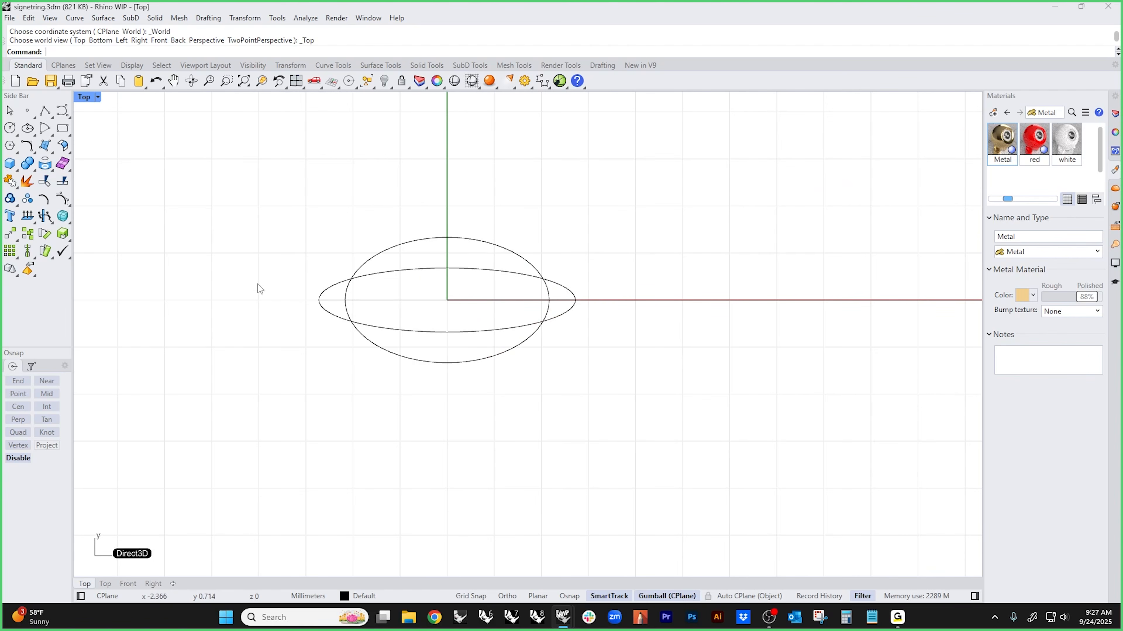
pyautogui.write('p')
pyautogui.press('Return')
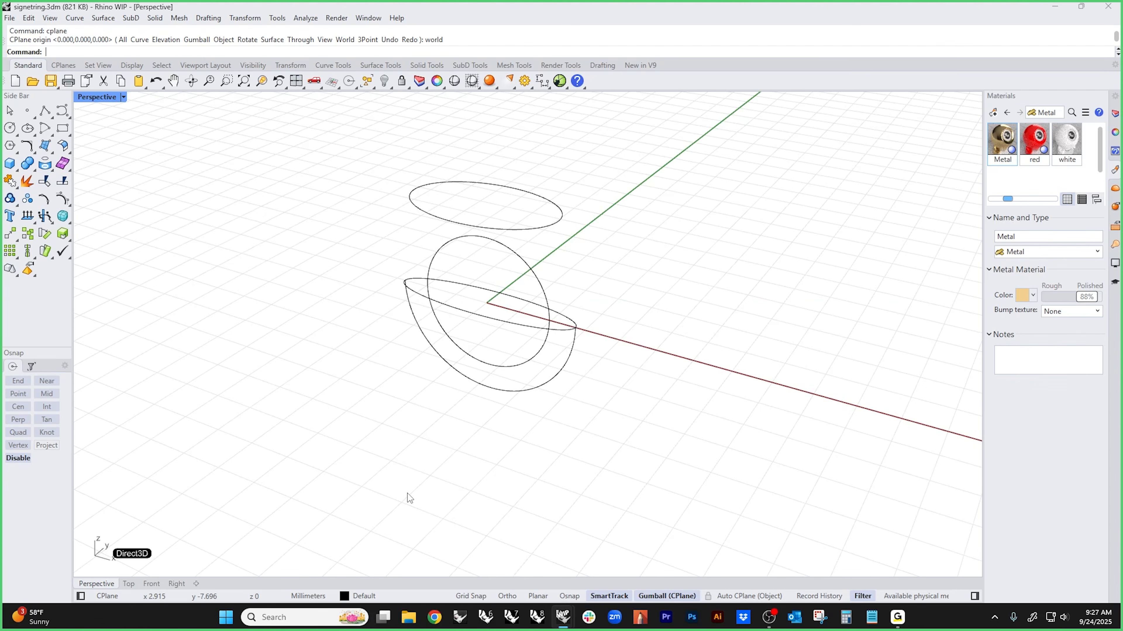
pyautogui.moveTo(407, 493); pyautogui.dragTo(514, 409, button='right')
pyautogui.scroll(4, 406, 354)
pyautogui.moveTo(406, 352); pyautogui.dragTo(361, 335, button='right')
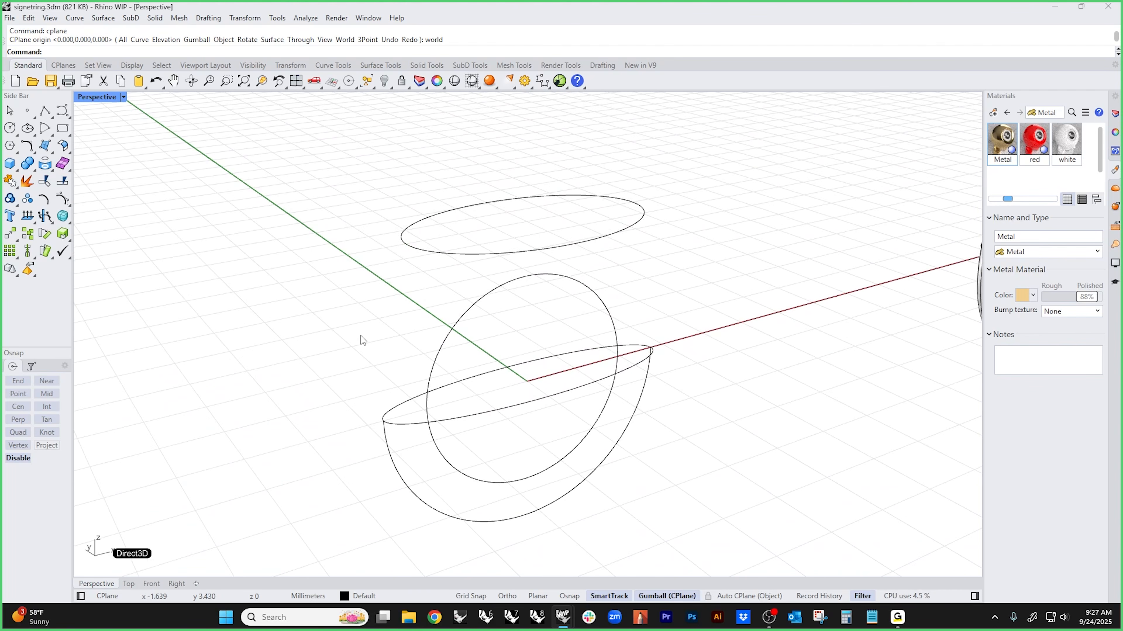
# - In the Front view, draw a short vertical line upward from each end of the upper oval
pyautogui.click(45, 112)
pyautogui.write('f')
pyautogui.press('Return')
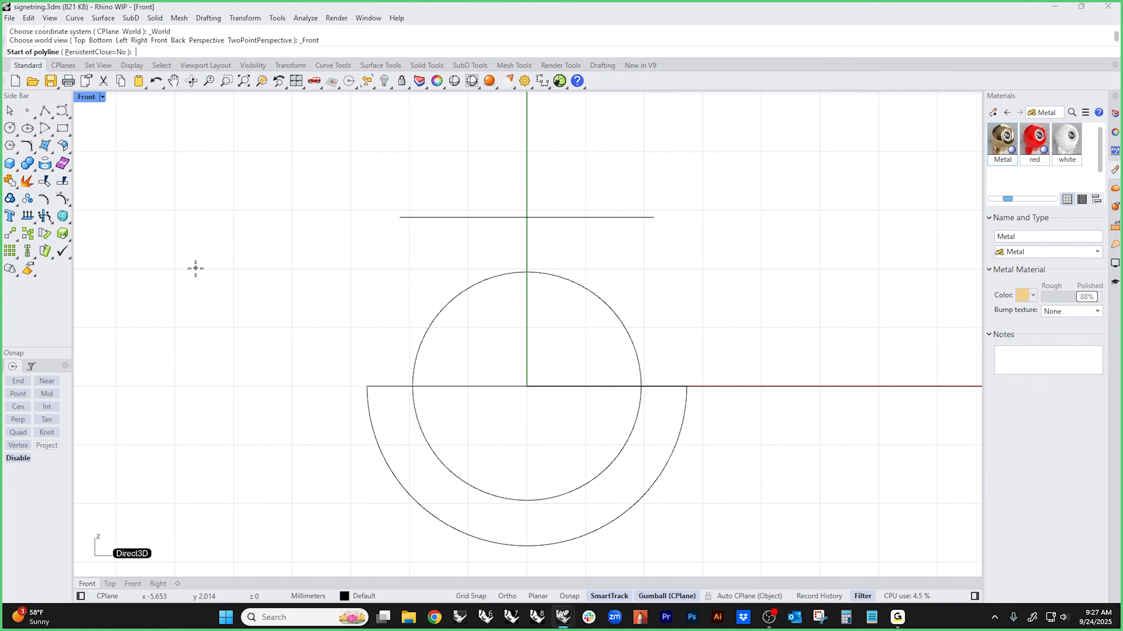
pyautogui.keyDown('alt'); pyautogui.click(394, 214); pyautogui.keyUp('alt')
pyautogui.keyDown('shift'); pyautogui.click(401, 158); pyautogui.keyUp('shift')
pyautogui.rightClick(409, 160)
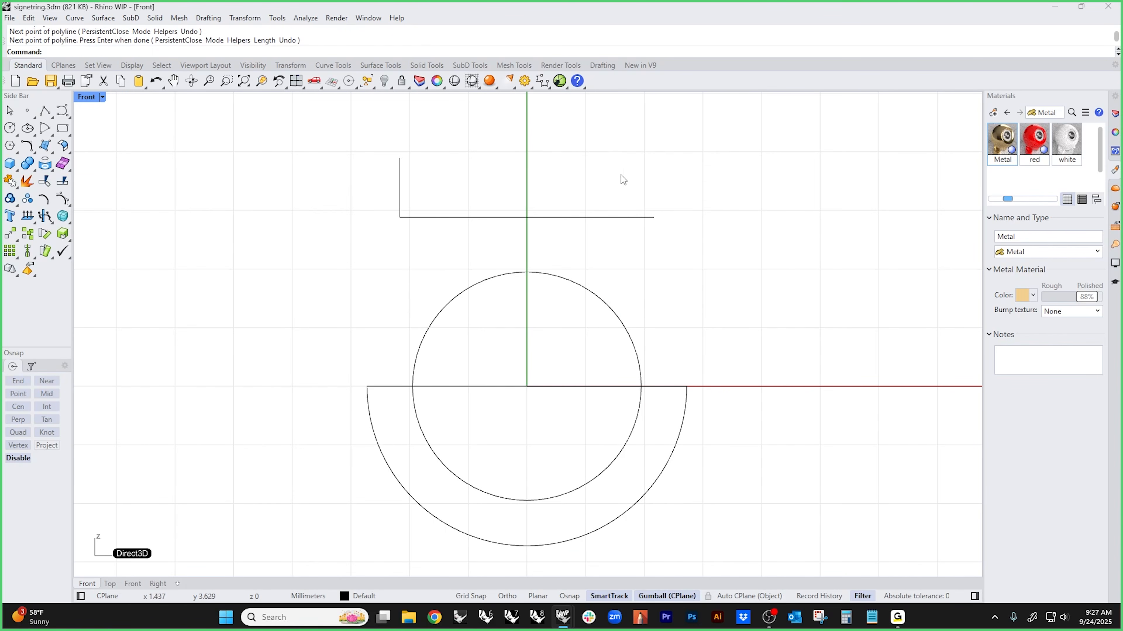
pyautogui.rightClick(622, 175)
pyautogui.keyDown('alt'); pyautogui.click(660, 214); pyautogui.keyUp('alt')
pyautogui.keyDown('shift'); pyautogui.click(654, 159); pyautogui.keyUp('shift')
pyautogui.rightClick(644, 160)
# - In perspective, create a blend curve from the left vertical line's lower end to the half circle's left end
pyautogui.write('p')
pyautogui.press('Return')
pyautogui.moveTo(643, 159); pyautogui.dragTo(411, 271, button='right')
pyautogui.middleClick(411, 269)
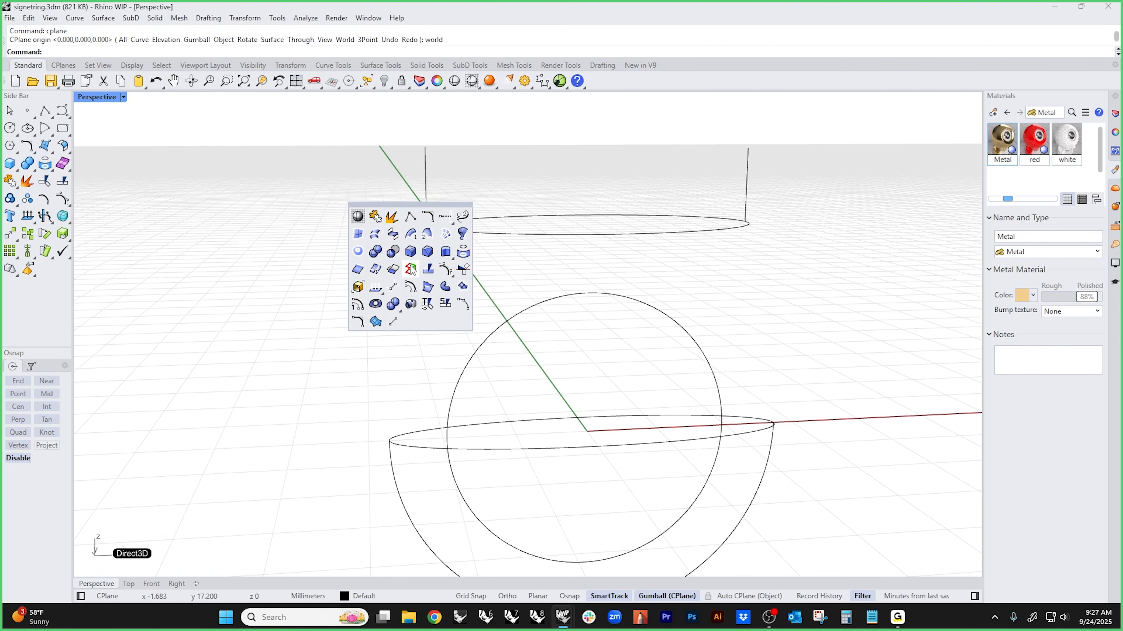
pyautogui.click(464, 233)
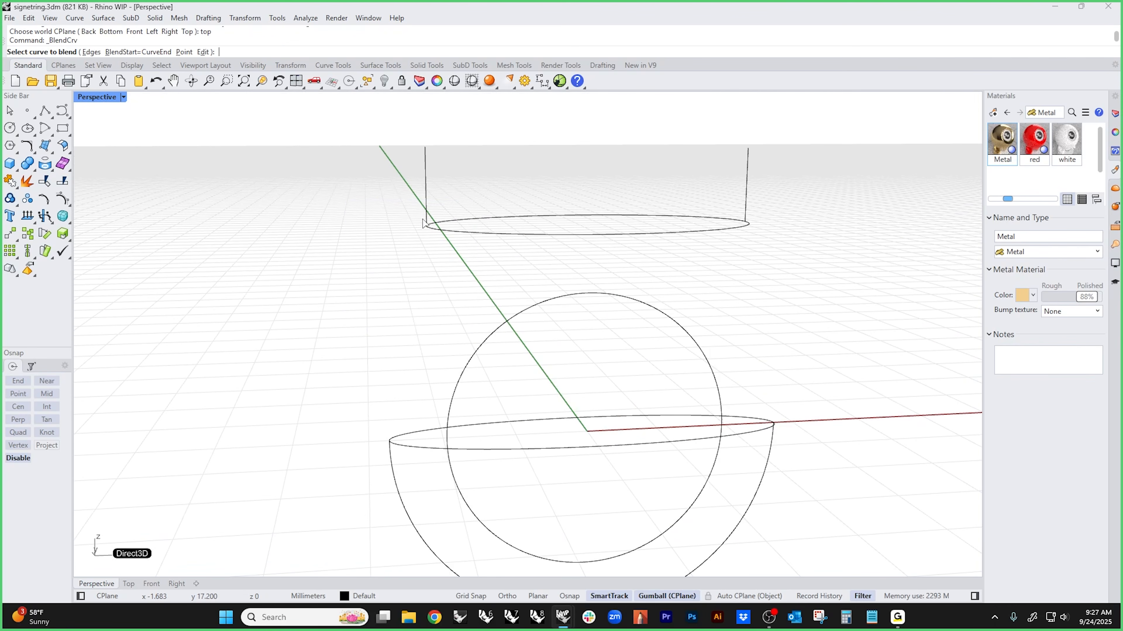
pyautogui.click(389, 467)
pyautogui.rightClick(435, 349)
# - Create a matching blend curve from the right vertical line's lower end to the half circle's right end
pyautogui.rightClick(658, 253)
pyautogui.click(746, 207)
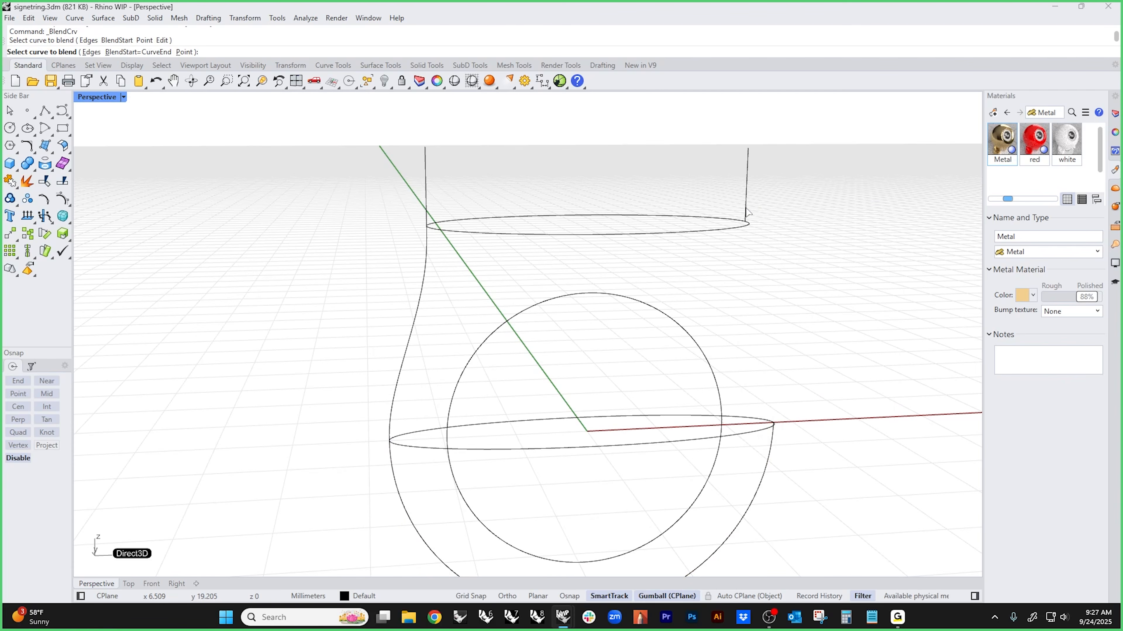
pyautogui.click(774, 460)
pyautogui.click(786, 397)
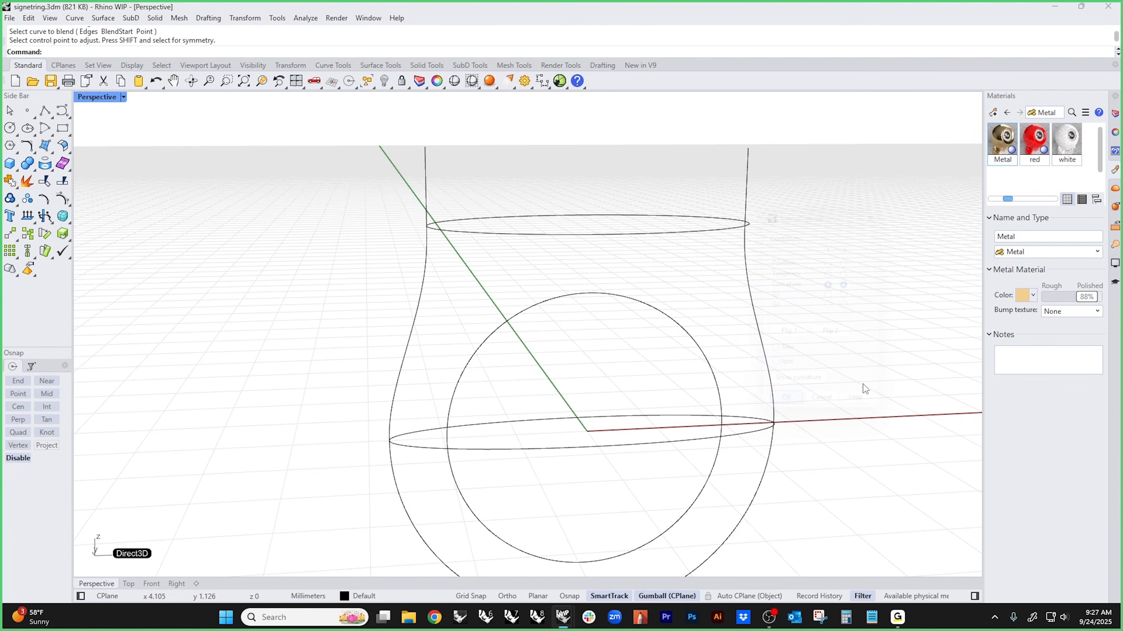
pyautogui.scroll(-3, 486, 349)
pyautogui.moveTo(469, 349); pyautogui.dragTo(519, 381, button='right')
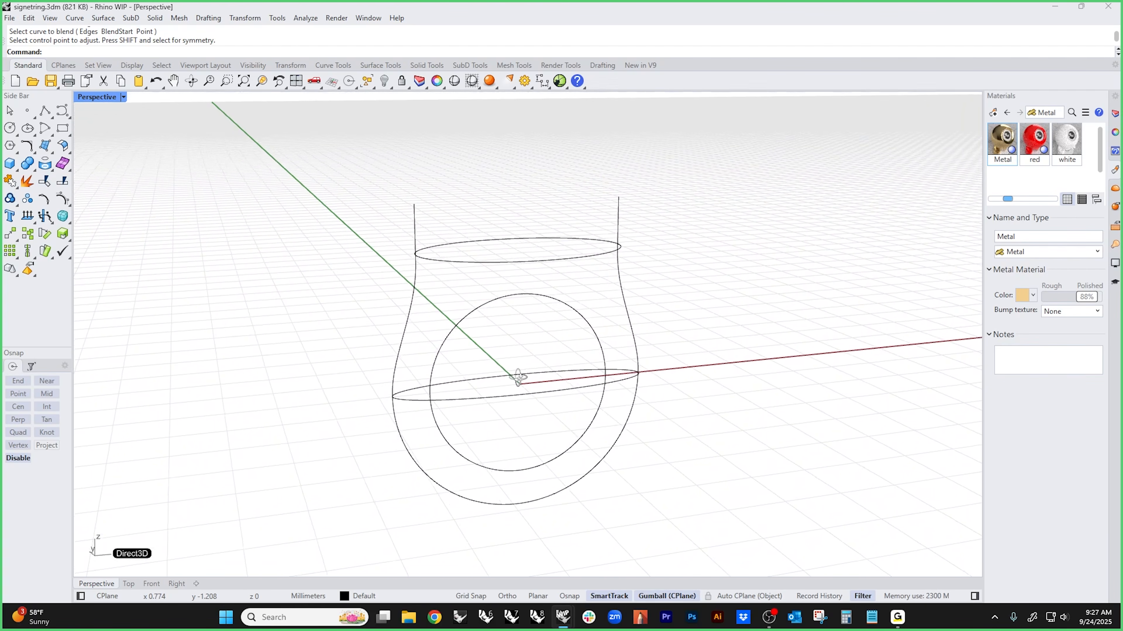
# - Draw a short vertical line upward from the upper oval's front quadrant, finishing it in the Front view
pyautogui.click(44, 110)
pyautogui.press('alt')
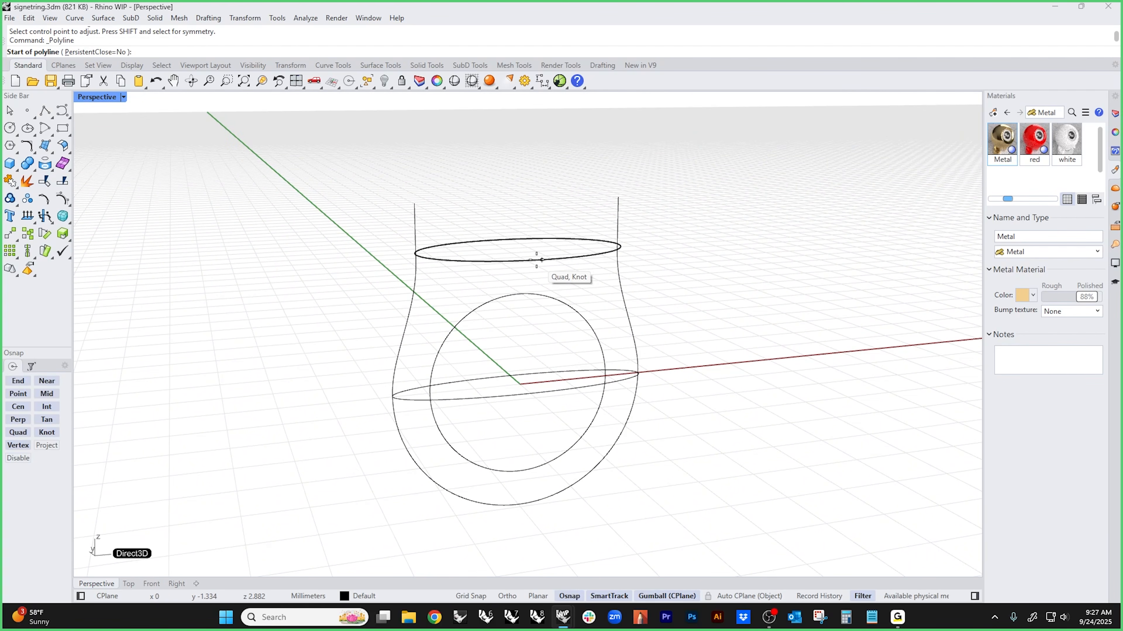
pyautogui.click(536, 260)
pyautogui.hotkey('ctrl', 'F2')
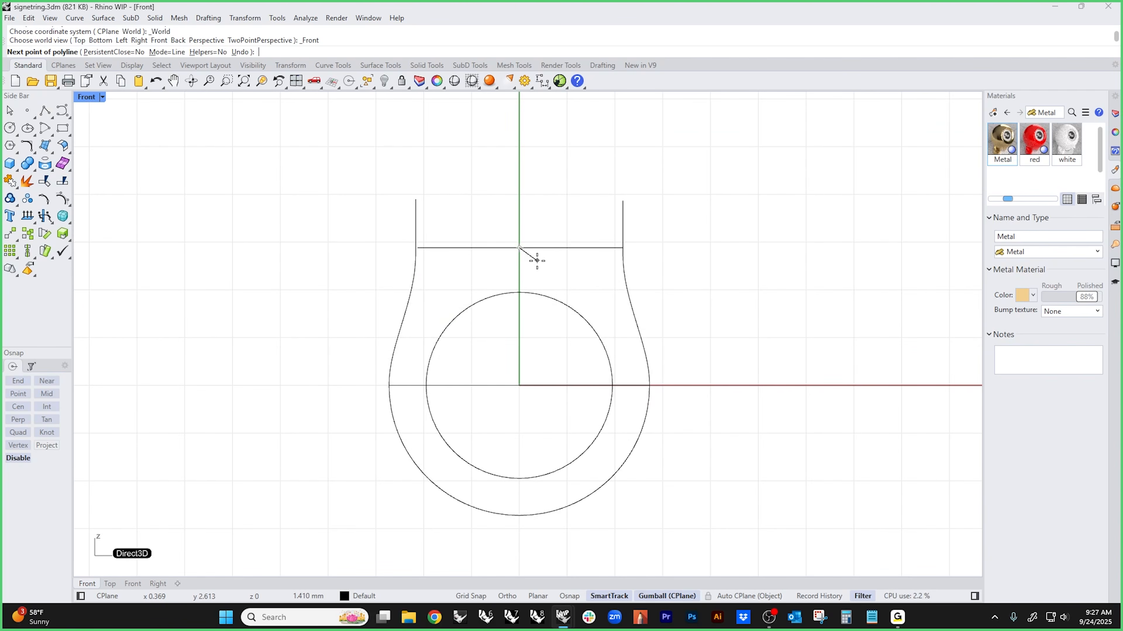
pyautogui.keyDown('shift'); pyautogui.click(529, 201); pyautogui.keyUp('shift')
pyautogui.rightClick(530, 201)
pyautogui.rightClick(562, 258)
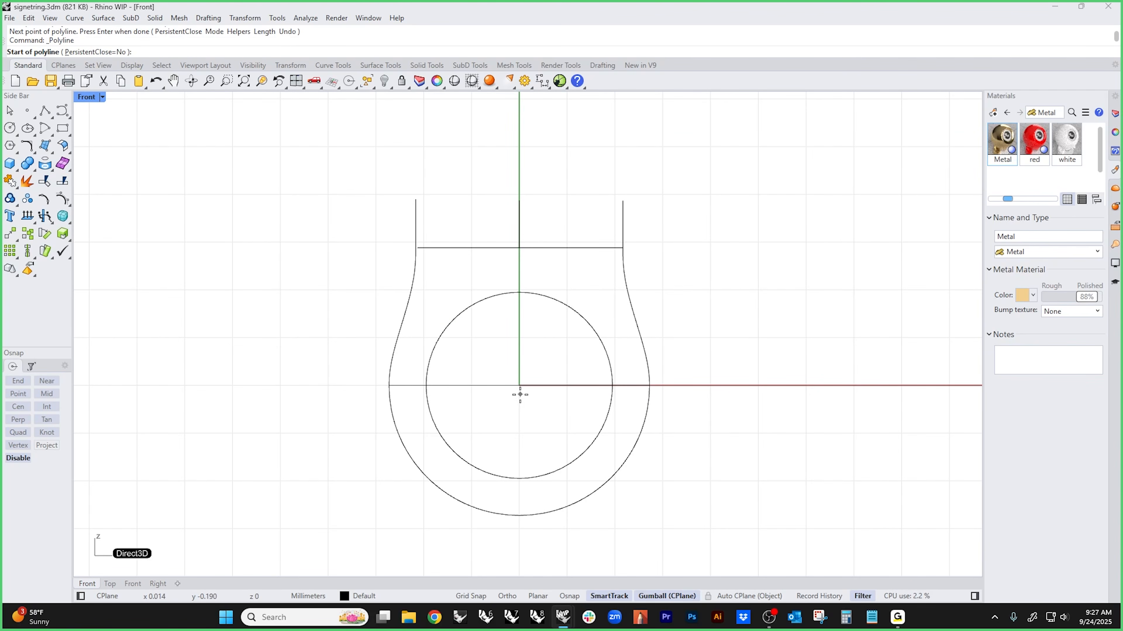
pyautogui.write('p')
pyautogui.press('Return')
pyautogui.press('Escape')
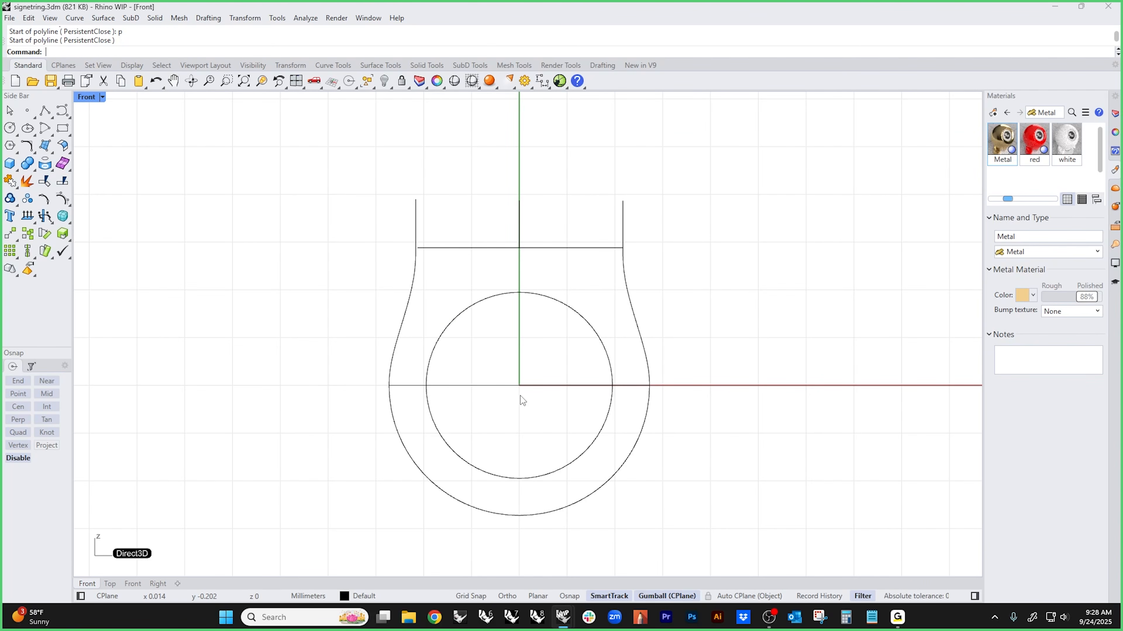
# - Draw a short vertical line downward from the lower oval's front quadrant, finishing it in the Front view
pyautogui.write('p')
pyautogui.press('Return')
pyautogui.moveTo(520, 395)
pyautogui.mouseDown(button='right')
pyautogui.moveTo(563, 394)
pyautogui.moveTo(529, 398)
pyautogui.mouseUp(button='right')
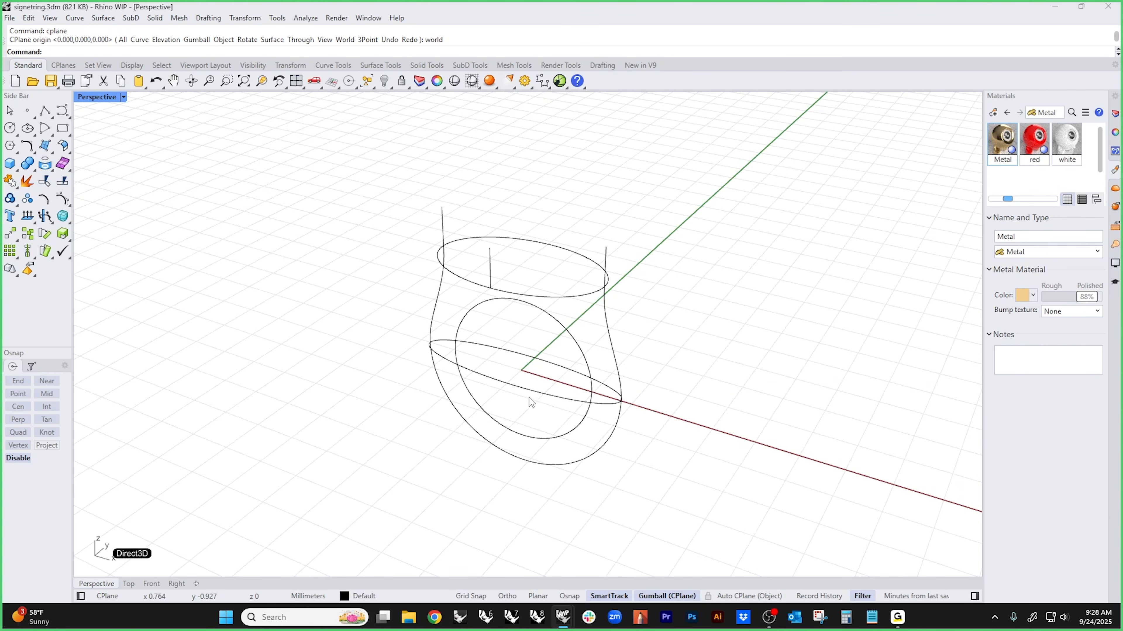
pyautogui.click(44, 113)
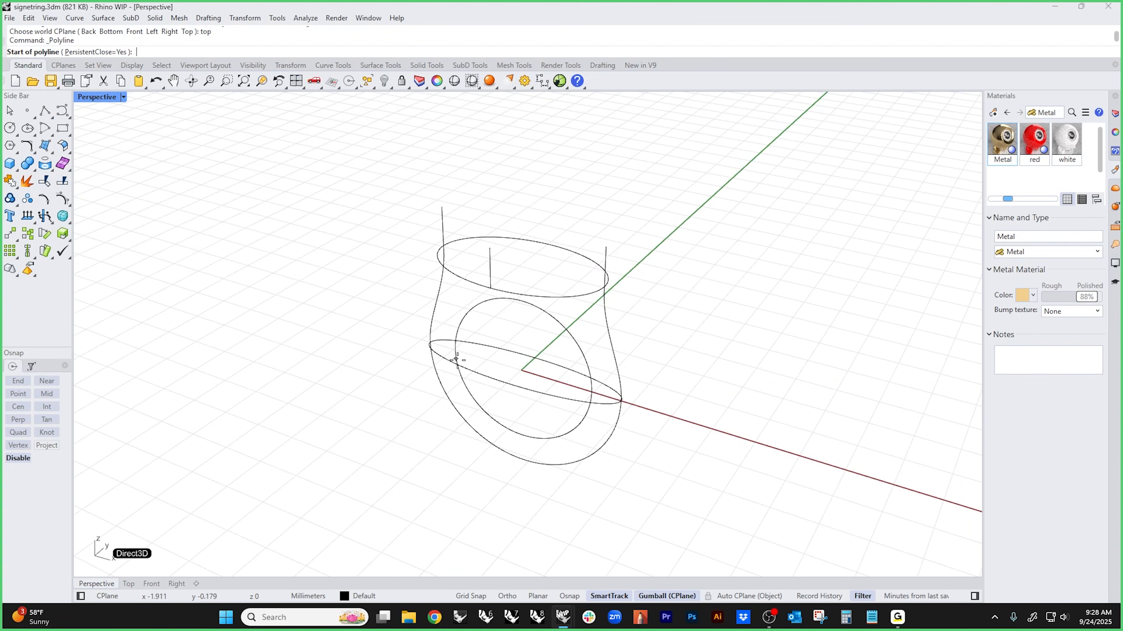
pyautogui.press('alt')
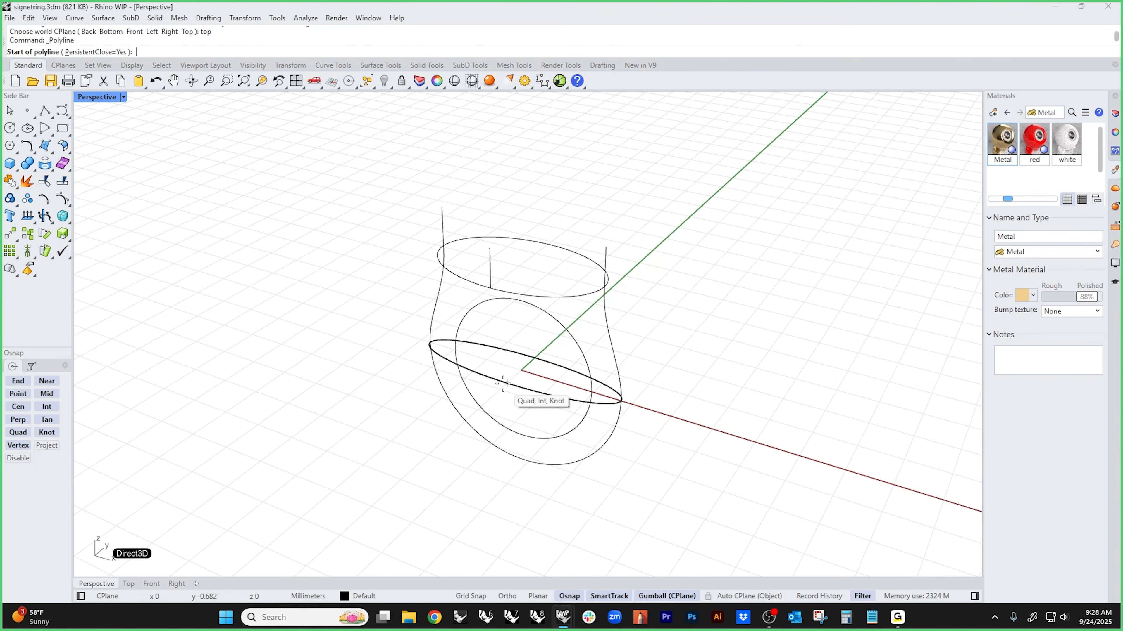
pyautogui.keyDown('alt'); pyautogui.click(503, 384); pyautogui.keyUp('alt')
pyautogui.hotkey('ctrl', 'F2')
pyautogui.press('shift')
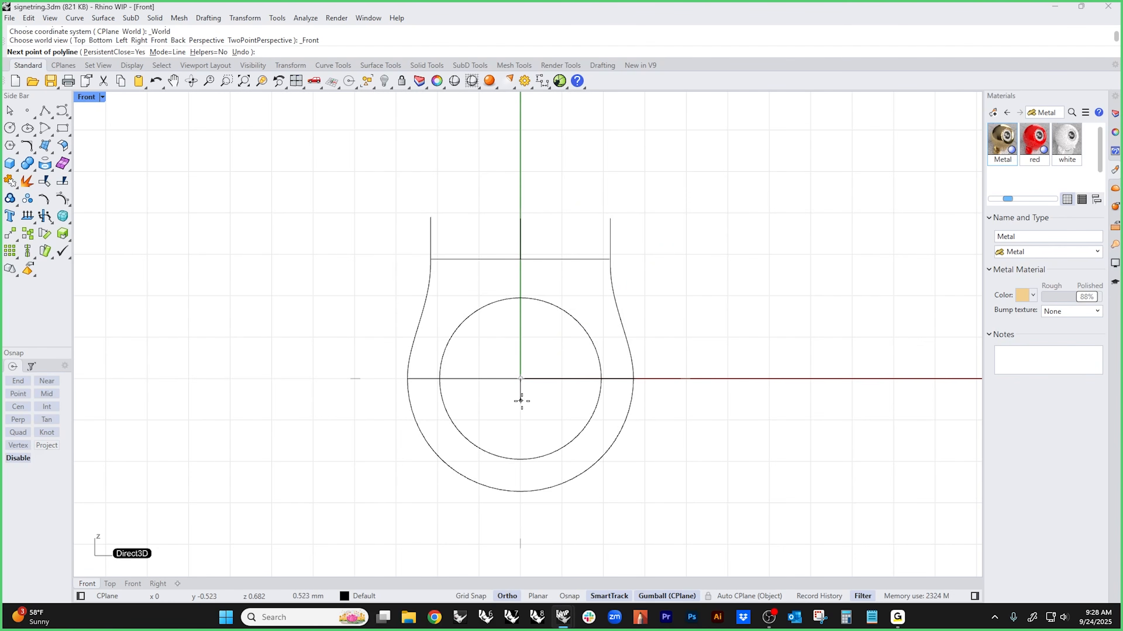
pyautogui.keyDown('shift'); pyautogui.click(521, 408); pyautogui.keyUp('shift')
pyautogui.press('Return')
# - In perspective, create a curvature-continuous blend curve between the upper and lower front centre lines
pyautogui.write('P')
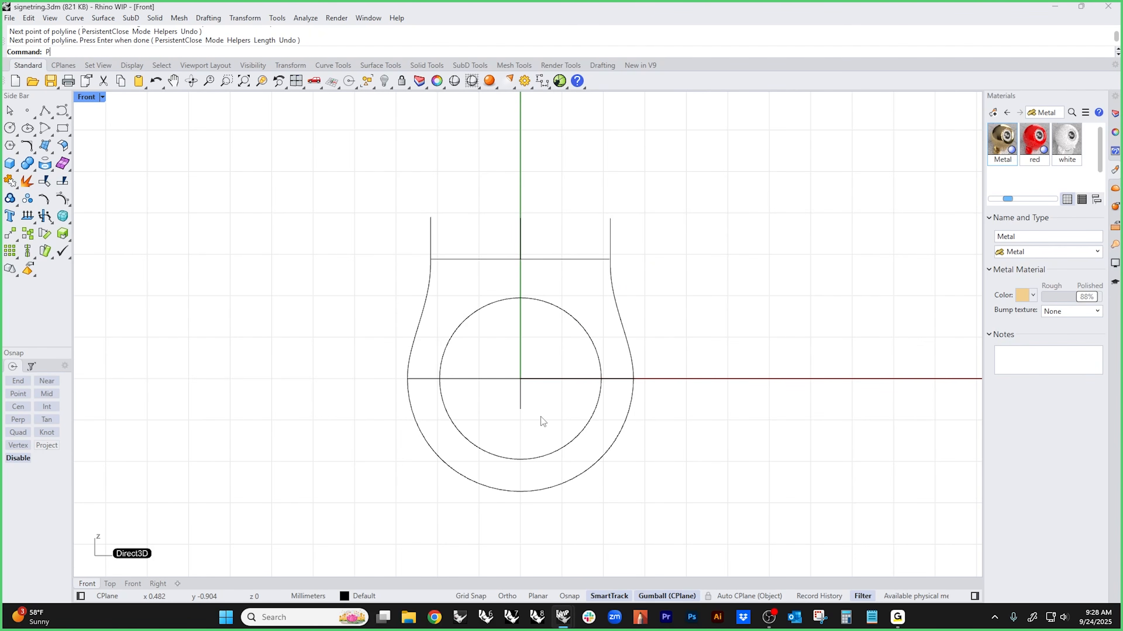
pyautogui.press('Return')
pyautogui.middleClick(523, 374)
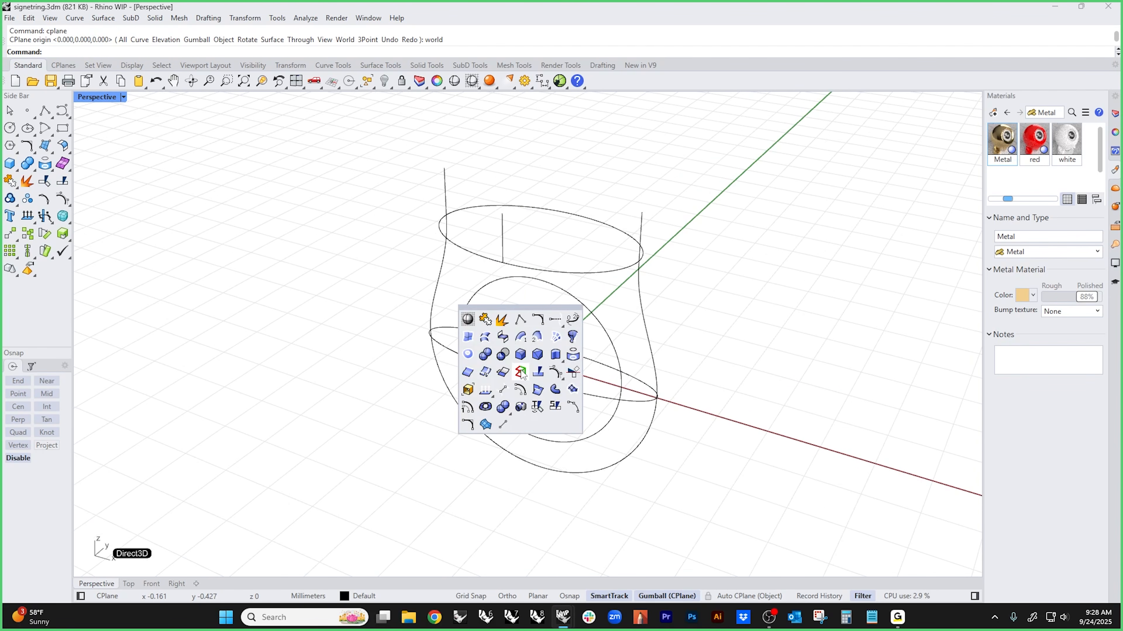
pyautogui.click(556, 335)
pyautogui.click(521, 395)
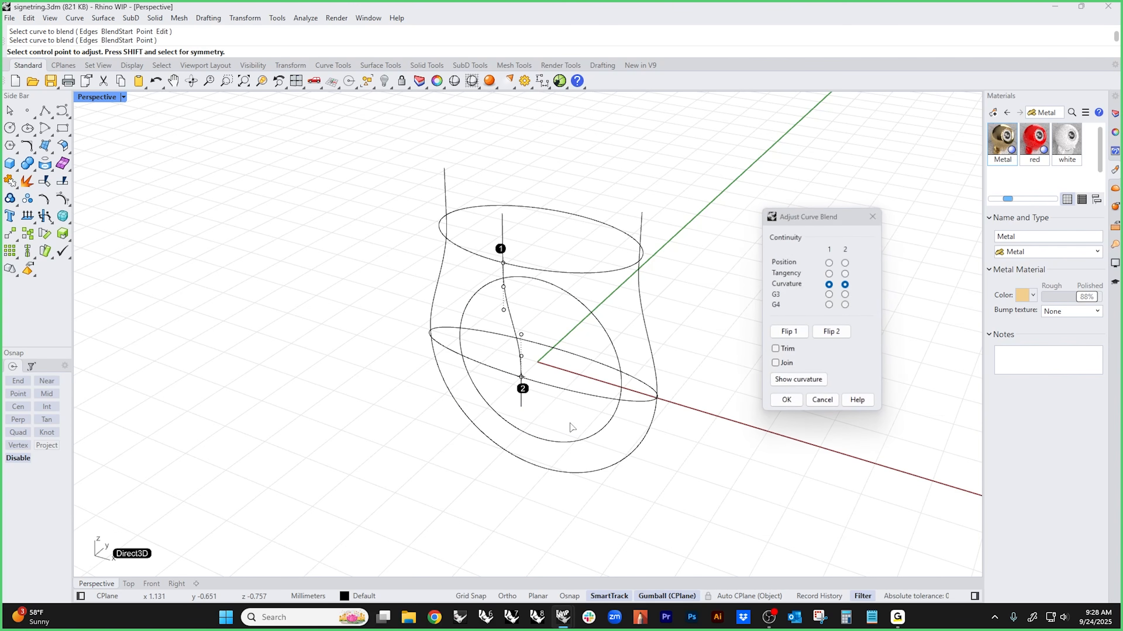
pyautogui.press('Return')
# - In the Front view, trim away the parts of the lower oval and front centre profile that lie inside the finger circle
pyautogui.moveTo(520, 416); pyautogui.dragTo(659, 397, button='right')
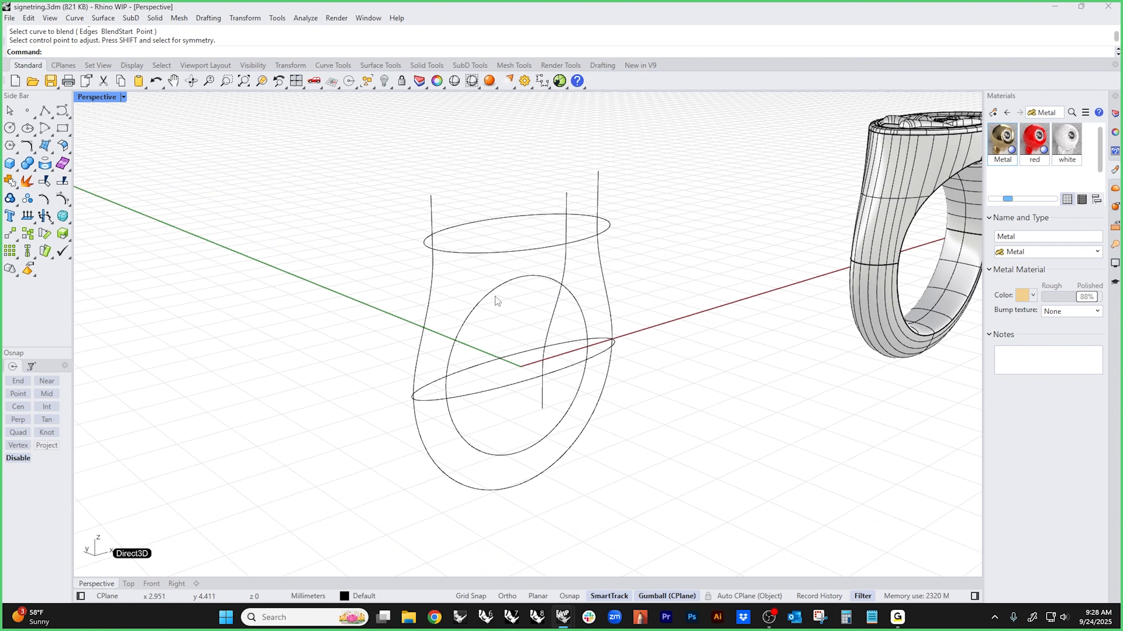
pyautogui.click(474, 309)
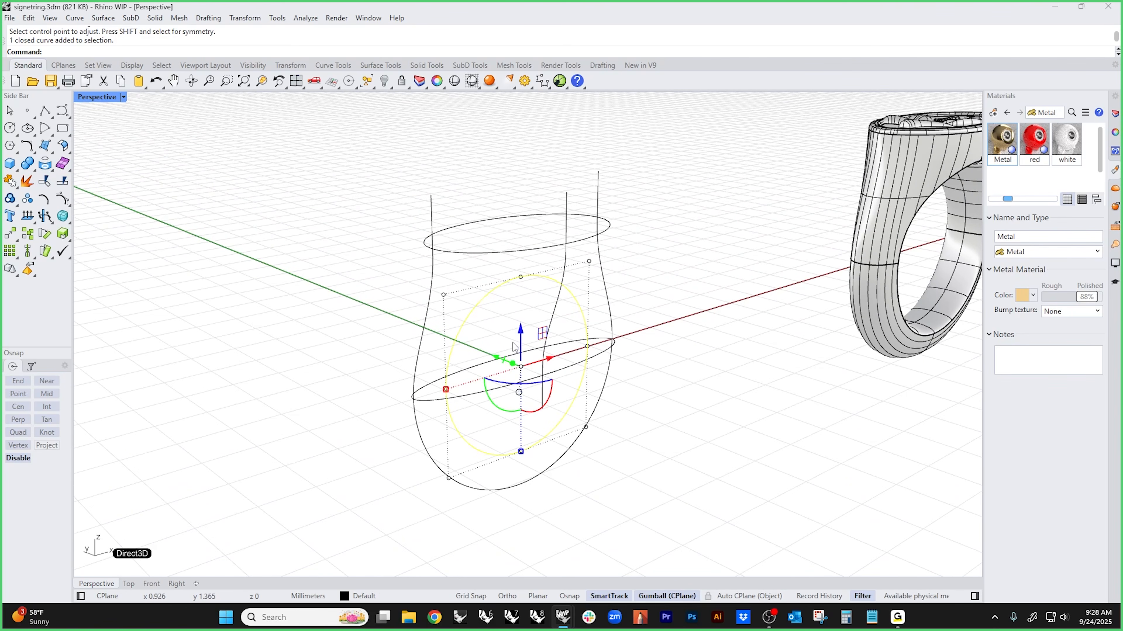
pyautogui.hotkey('ctrl', 'F2')
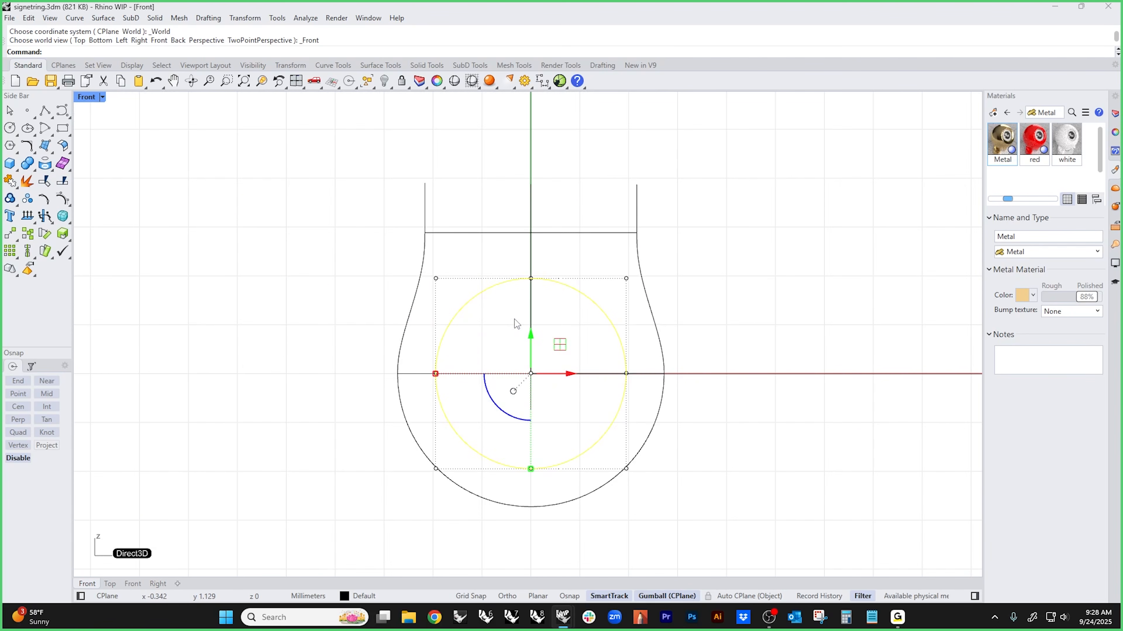
pyautogui.hotkey('ctrl', 't')
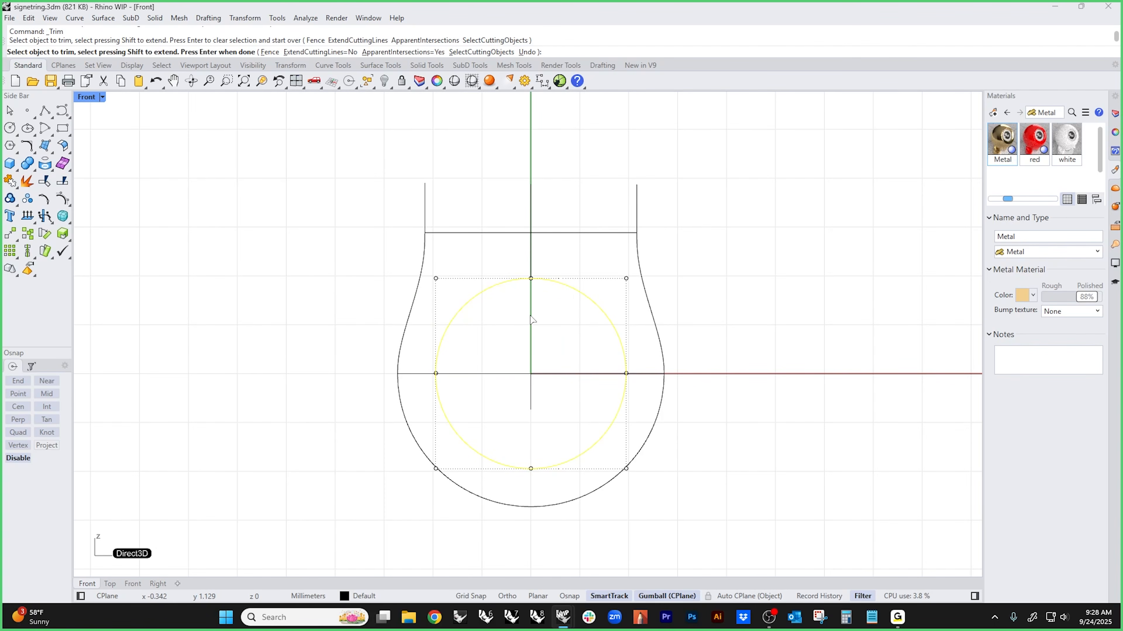
pyautogui.click(468, 378)
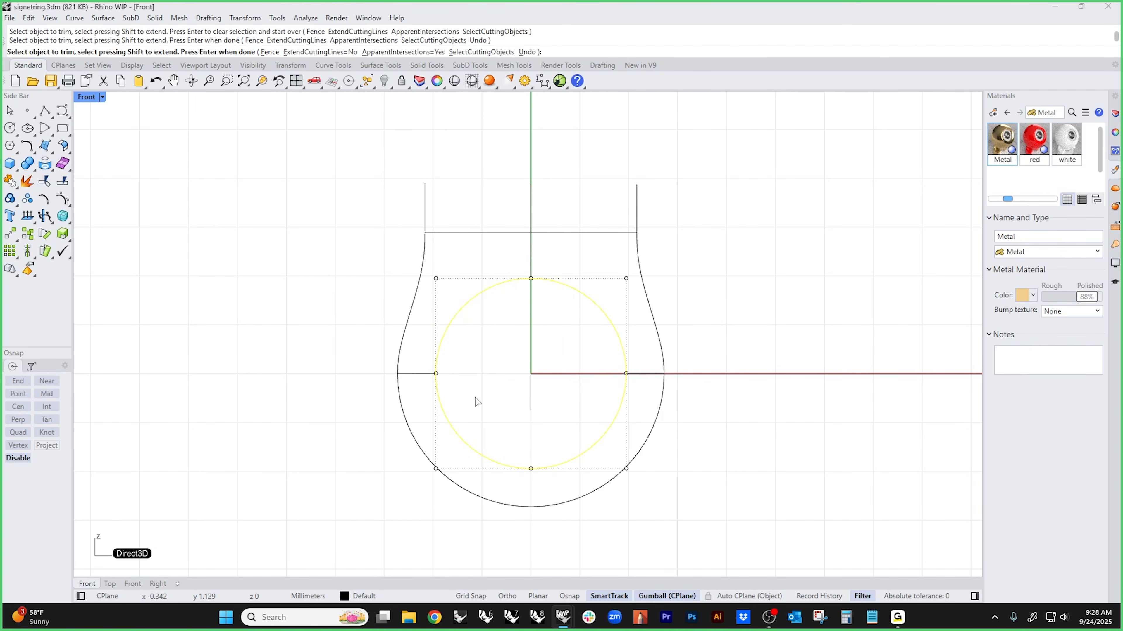
pyautogui.press('Return')
pyautogui.hotkey('ctrl', 'F4')
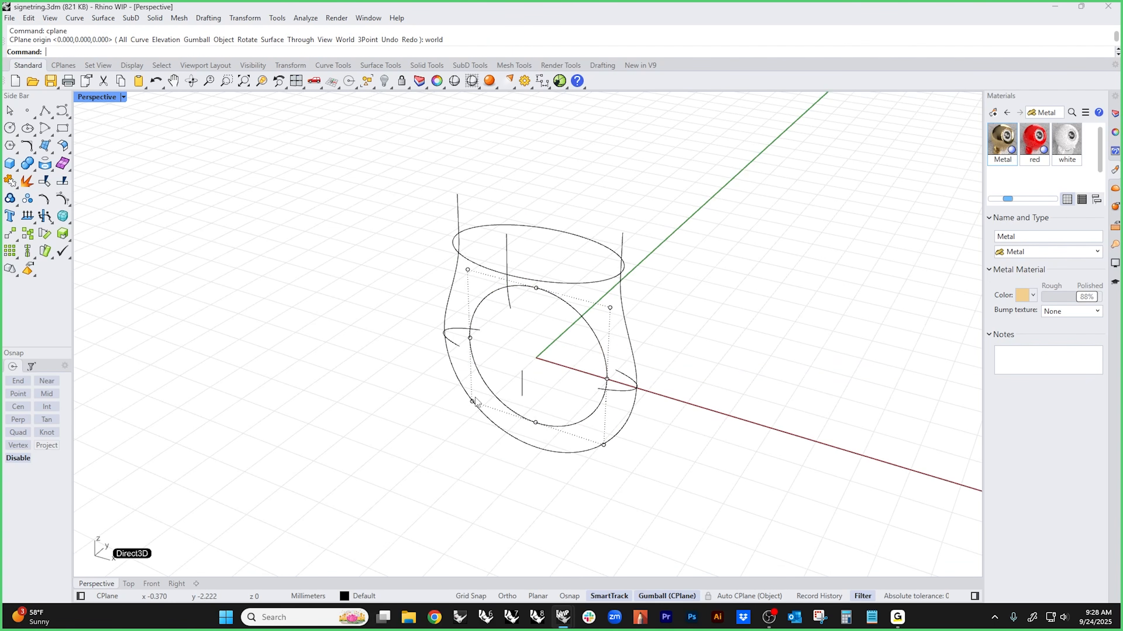
pyautogui.press('Escape')
# - Draw a short horizontal line from the trimmed centre profile's lower end and a short vertical line downward from the left oval piece's front end
pyautogui.moveTo(476, 398); pyautogui.dragTo(502, 390, button='right')
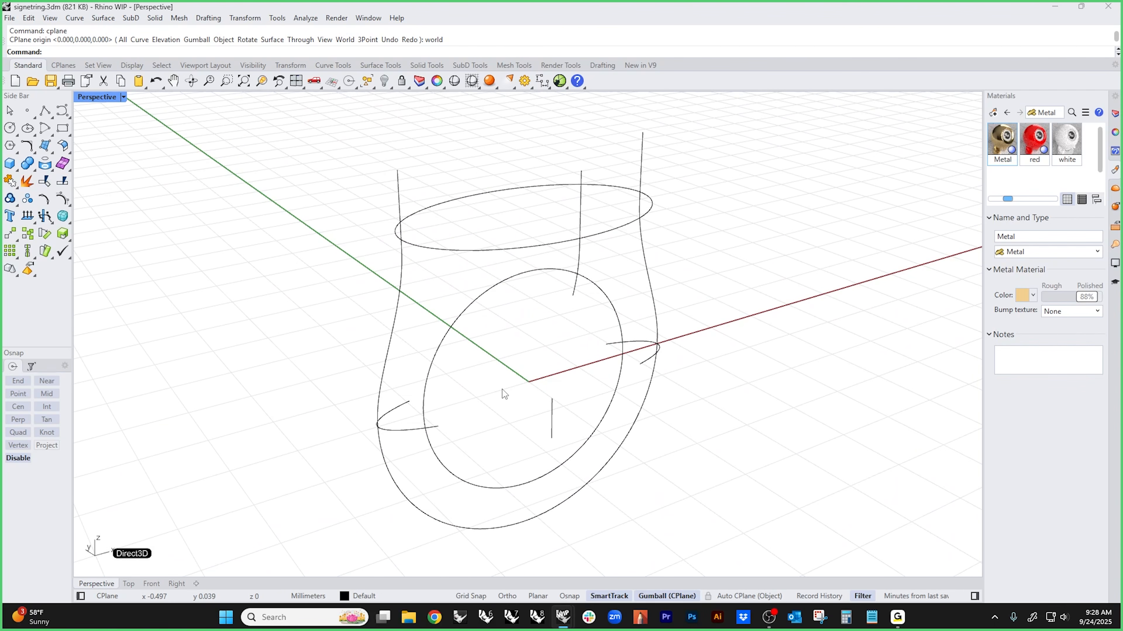
pyautogui.click(45, 111)
pyautogui.click(573, 295)
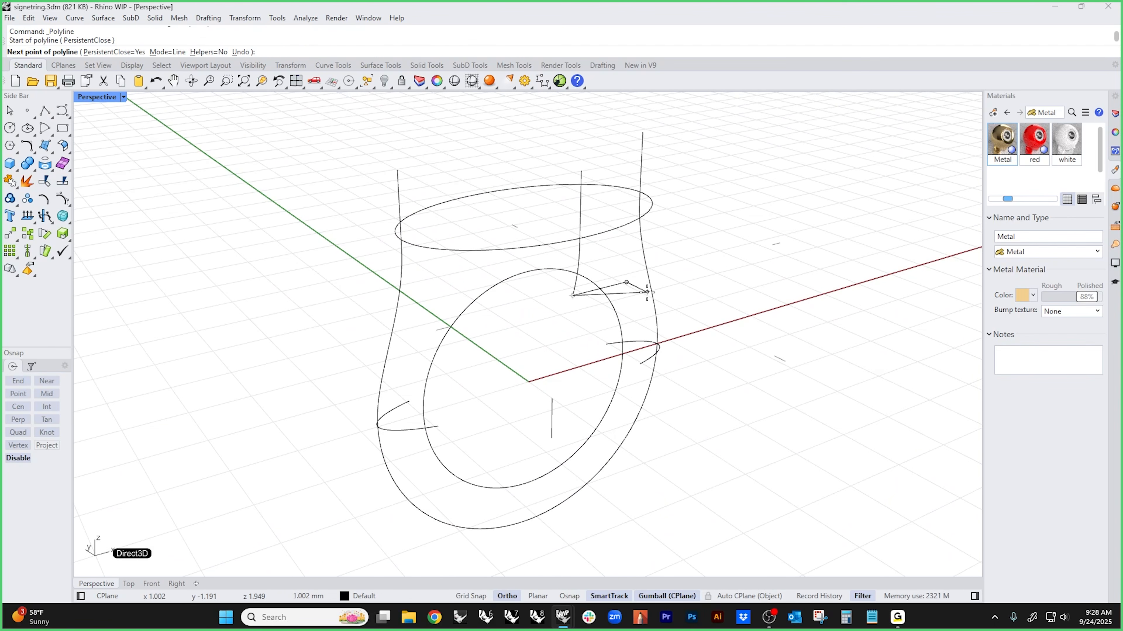
pyautogui.rightClick(514, 392)
pyautogui.rightClick(514, 390)
pyautogui.click(438, 426)
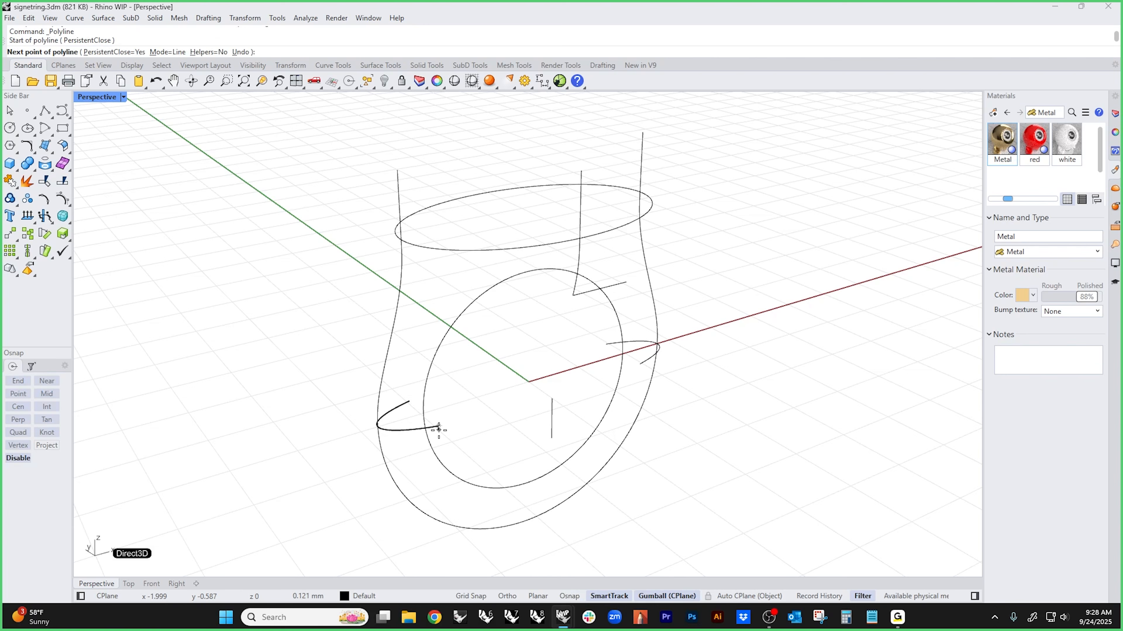
pyautogui.click(439, 473)
pyautogui.rightClick(437, 467)
# - Blend the two short helper lines with curvature continuity, adjusting the handles symmetrically so the curve follows the finger circle
pyautogui.middleClick(492, 424)
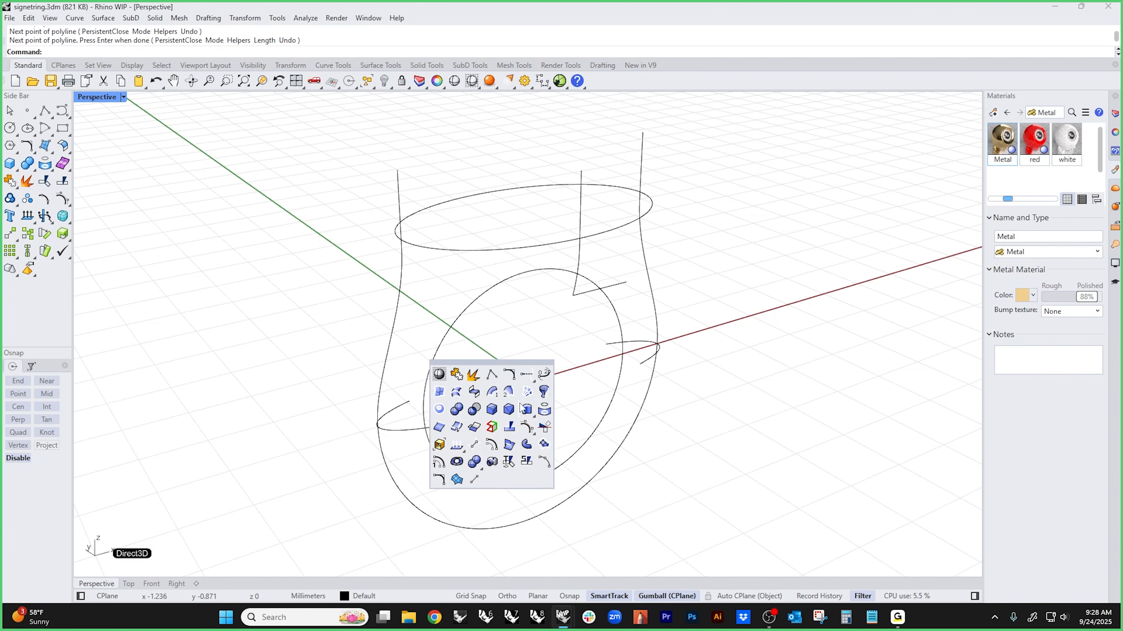
pyautogui.click(544, 375)
pyautogui.click(583, 293)
pyautogui.click(440, 443)
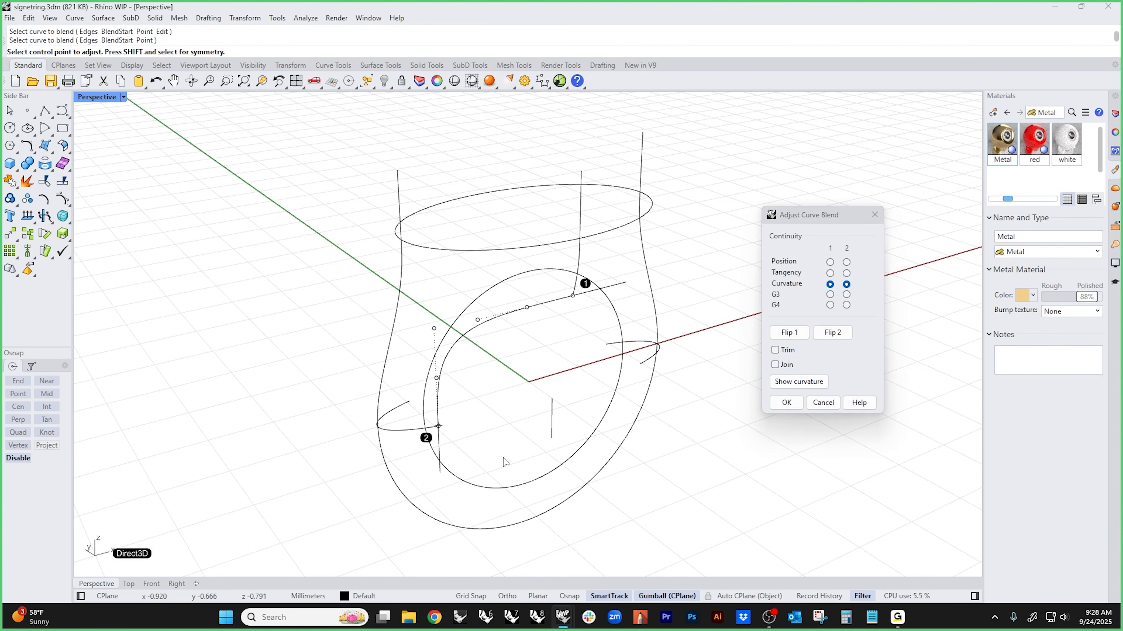
pyautogui.moveTo(504, 462); pyautogui.dragTo(481, 329, button='right')
pyautogui.click(511, 231)
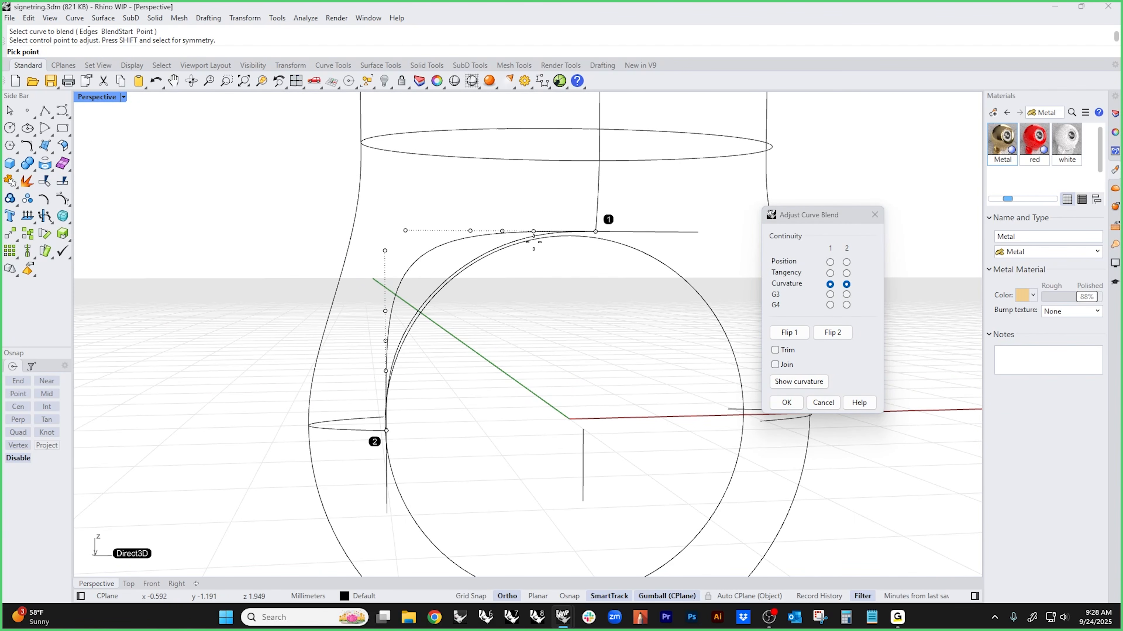
pyautogui.click(537, 244)
pyautogui.click(475, 232)
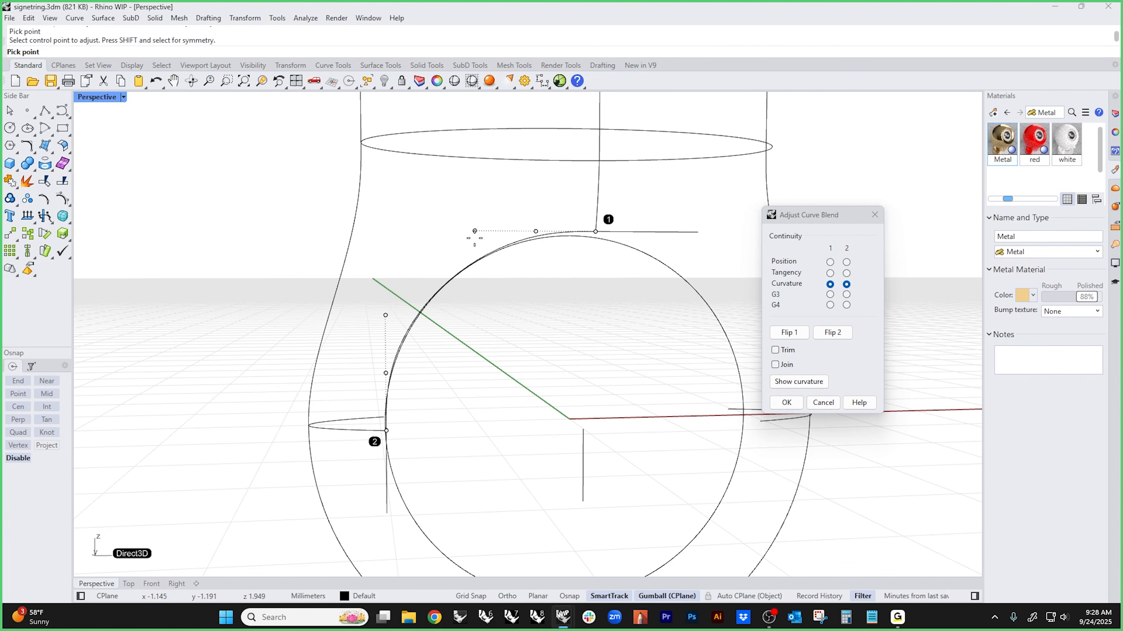
pyautogui.click(472, 238)
pyautogui.press('Return')
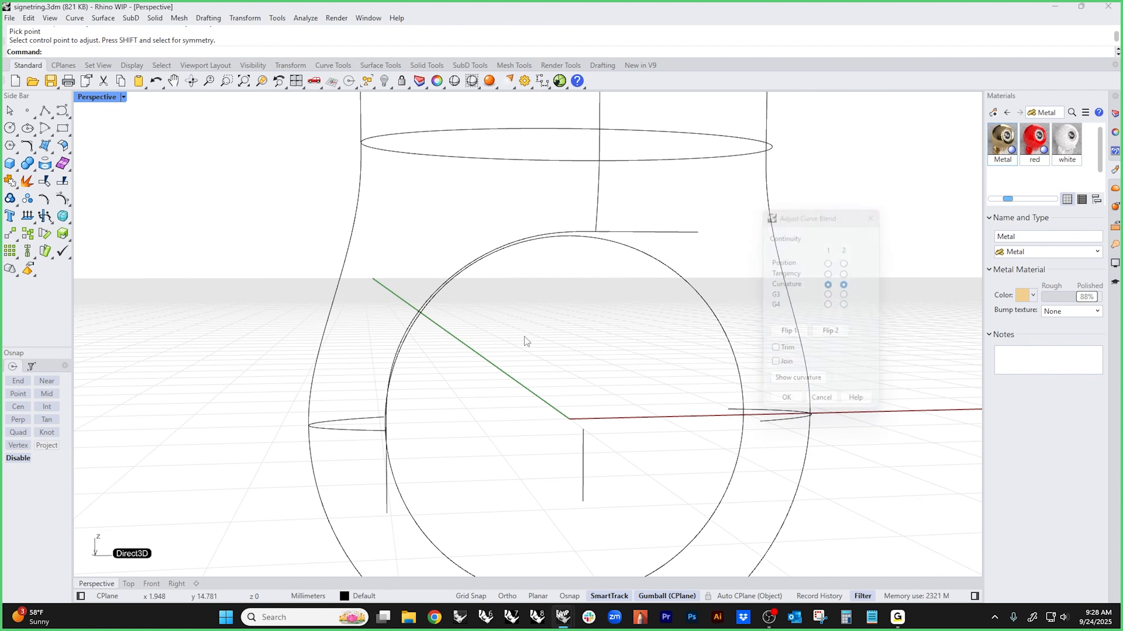
# - Delete the two short helper lines at the ends of the new arched blend curve
pyautogui.moveTo(526, 338); pyautogui.dragTo(486, 389, button='right')
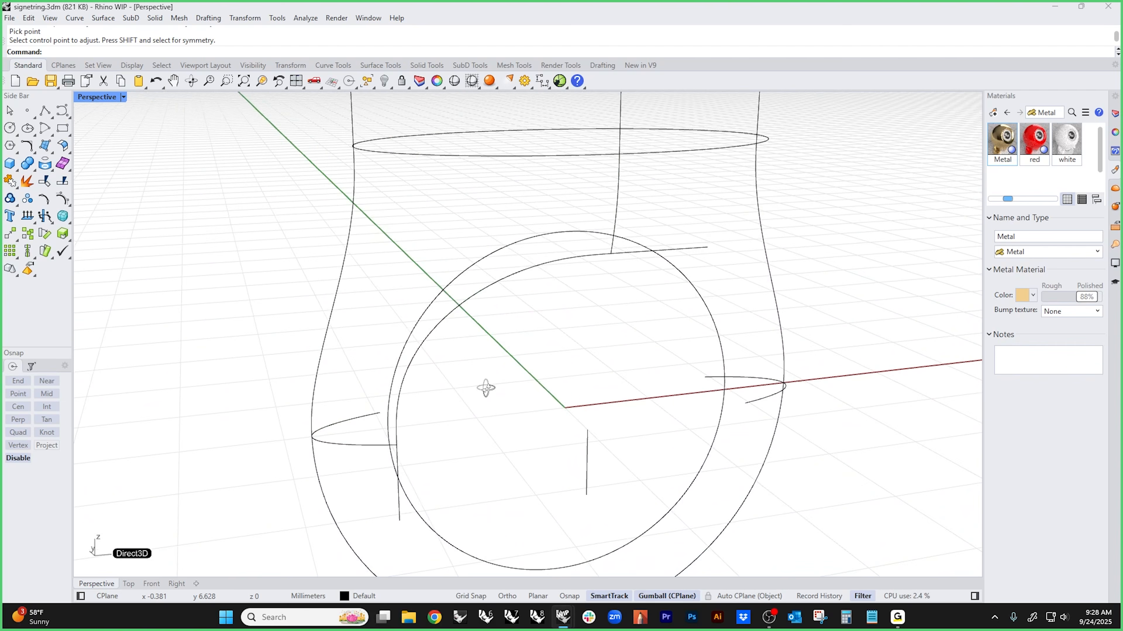
pyautogui.click(675, 286)
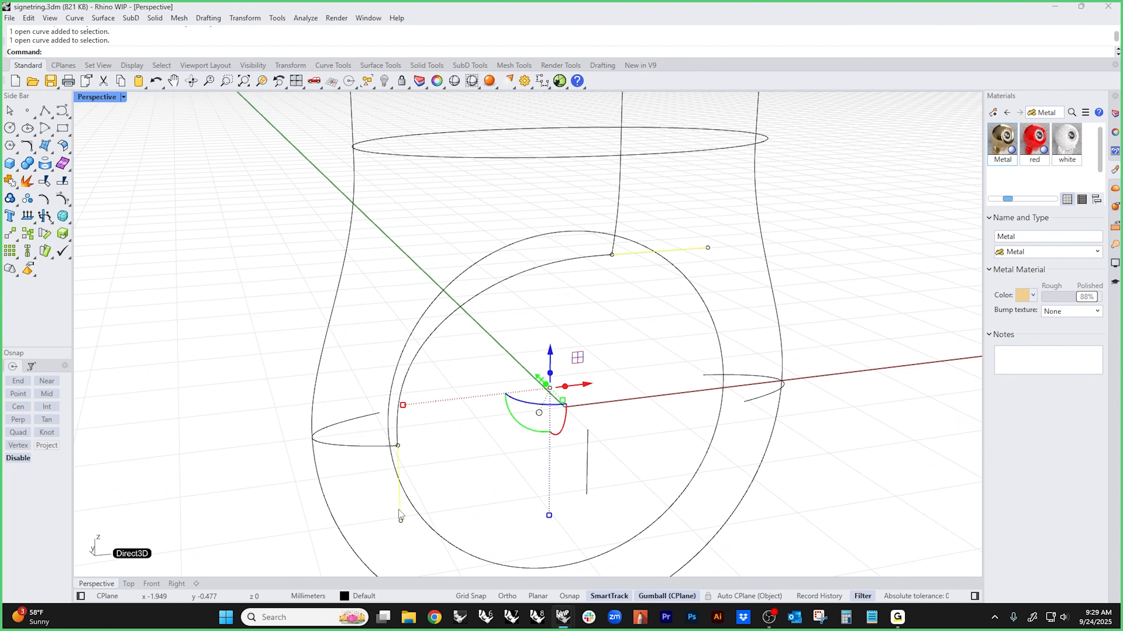
pyautogui.press('Delete')
pyautogui.scroll(-3, 399, 507)
# - Split the left remaining piece of the lower oval at its outermost point, where it meets the side profile
pyautogui.moveTo(400, 507); pyautogui.dragTo(466, 433, button='right')
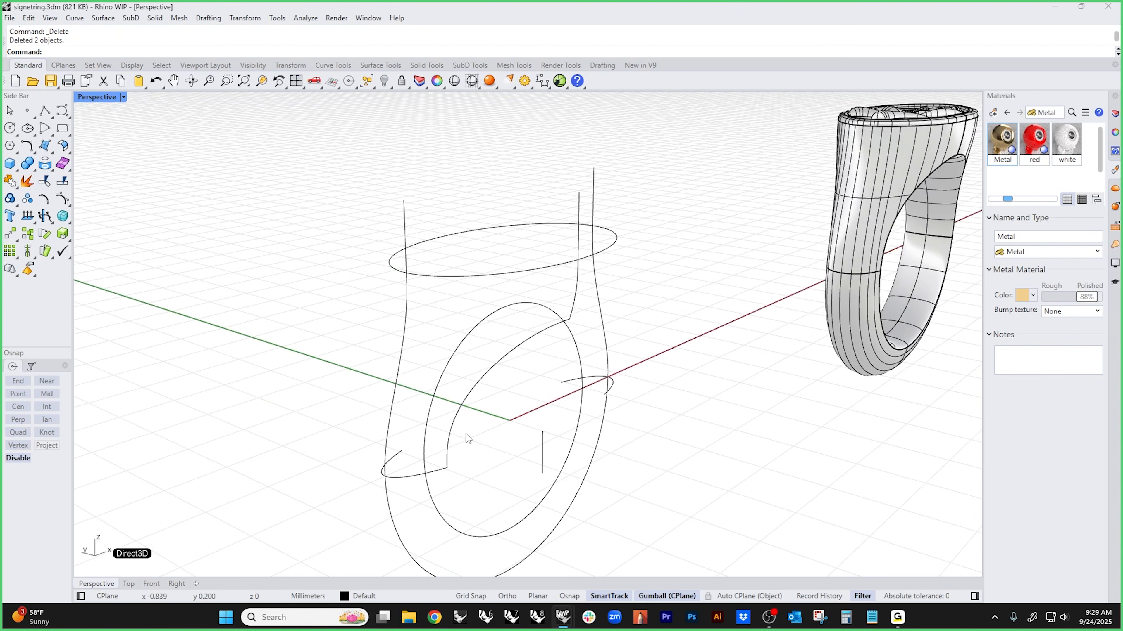
pyautogui.middleClick(407, 498)
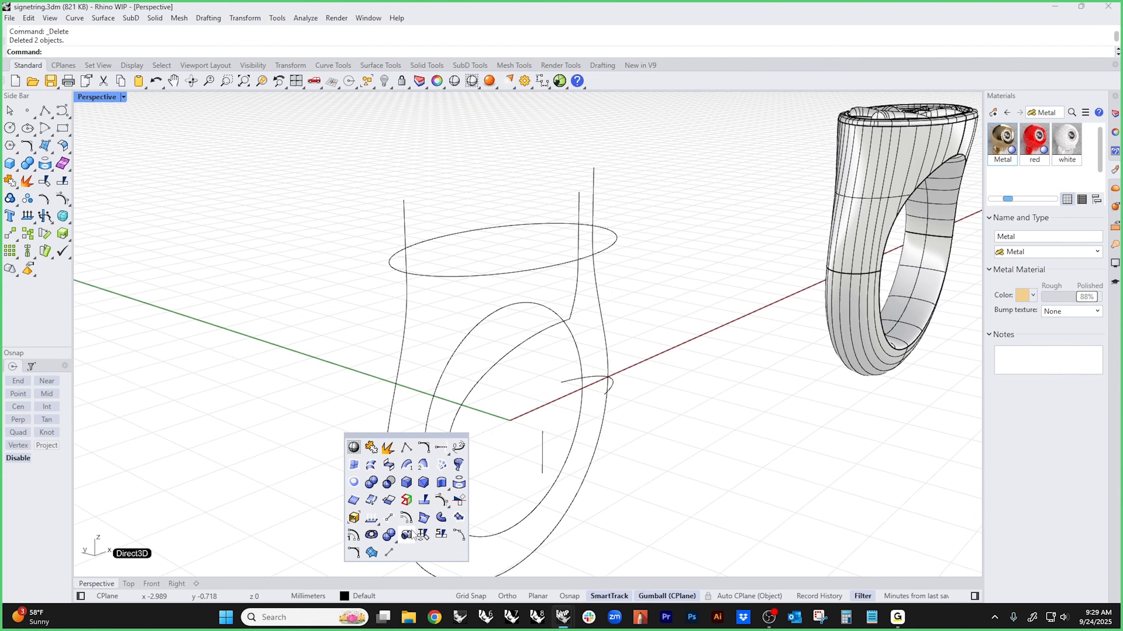
pyautogui.click(429, 536)
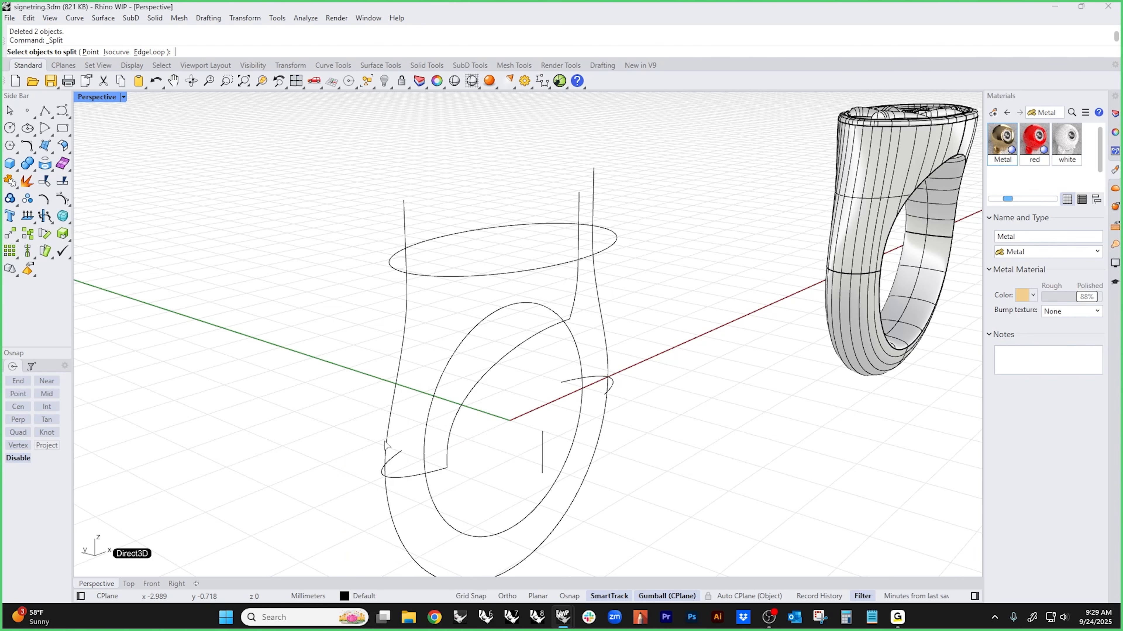
pyautogui.click(101, 53)
pyautogui.click(397, 473)
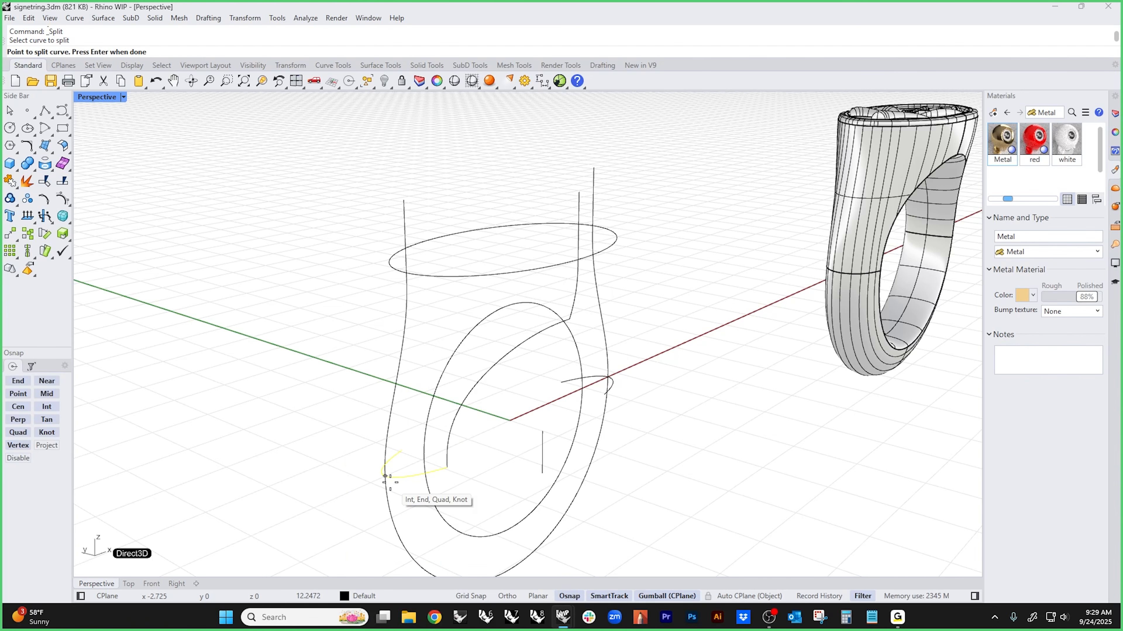
pyautogui.click(387, 483)
pyautogui.press('Return')
# - Split the upper oval by points at its front quadrant and its left end
pyautogui.moveTo(575, 481); pyautogui.dragTo(409, 363, button='right')
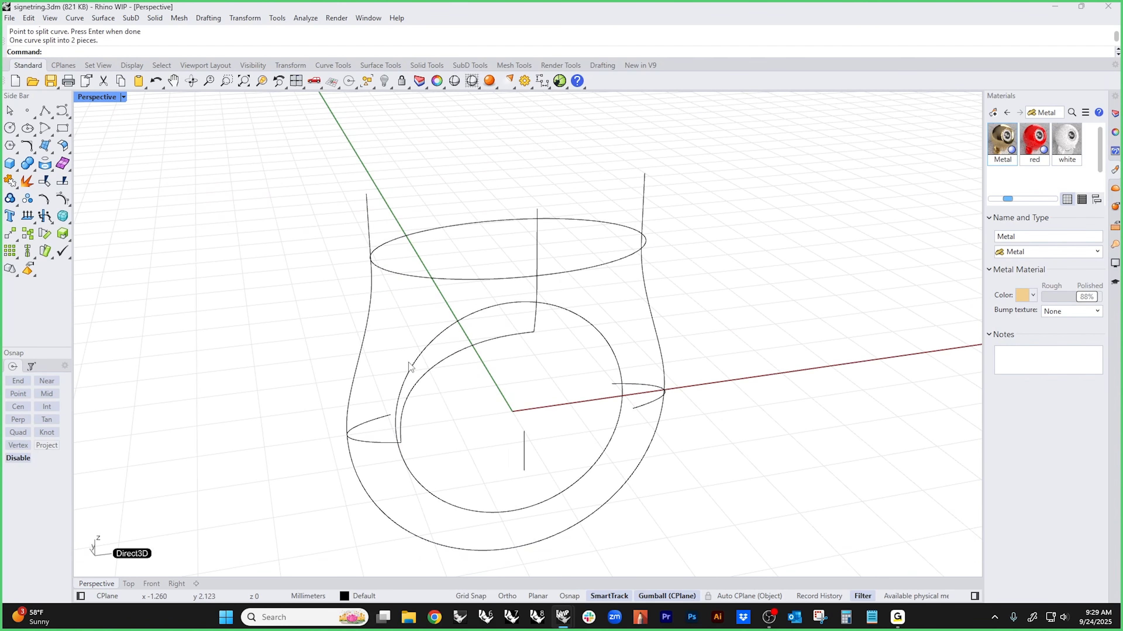
pyautogui.press('Return')
pyautogui.click(415, 281)
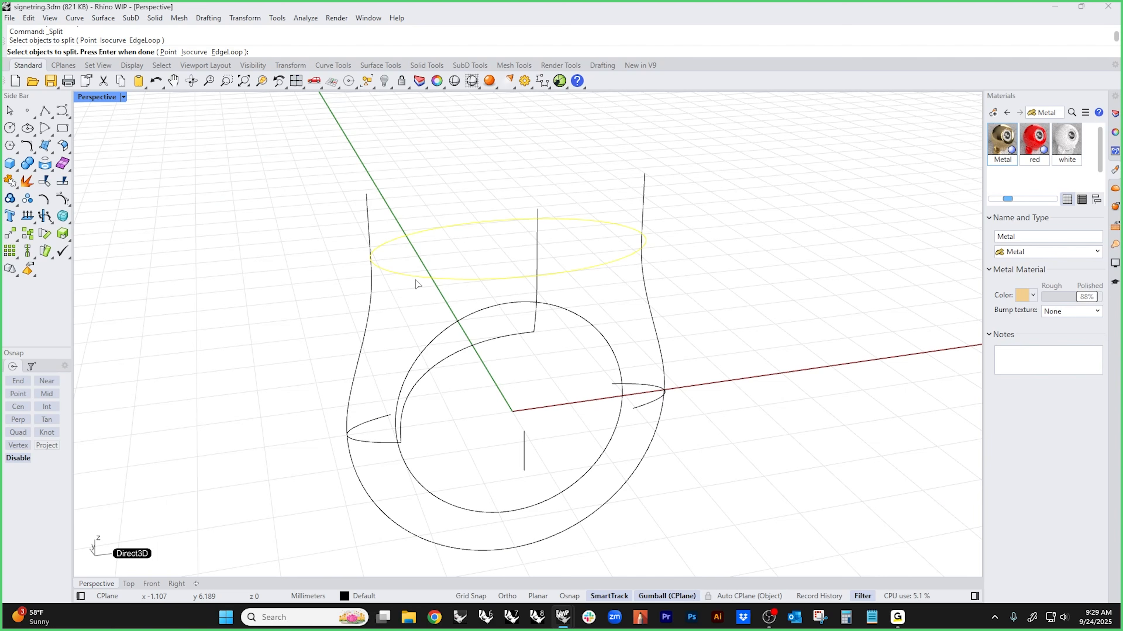
pyautogui.write('p')
pyautogui.press('Return')
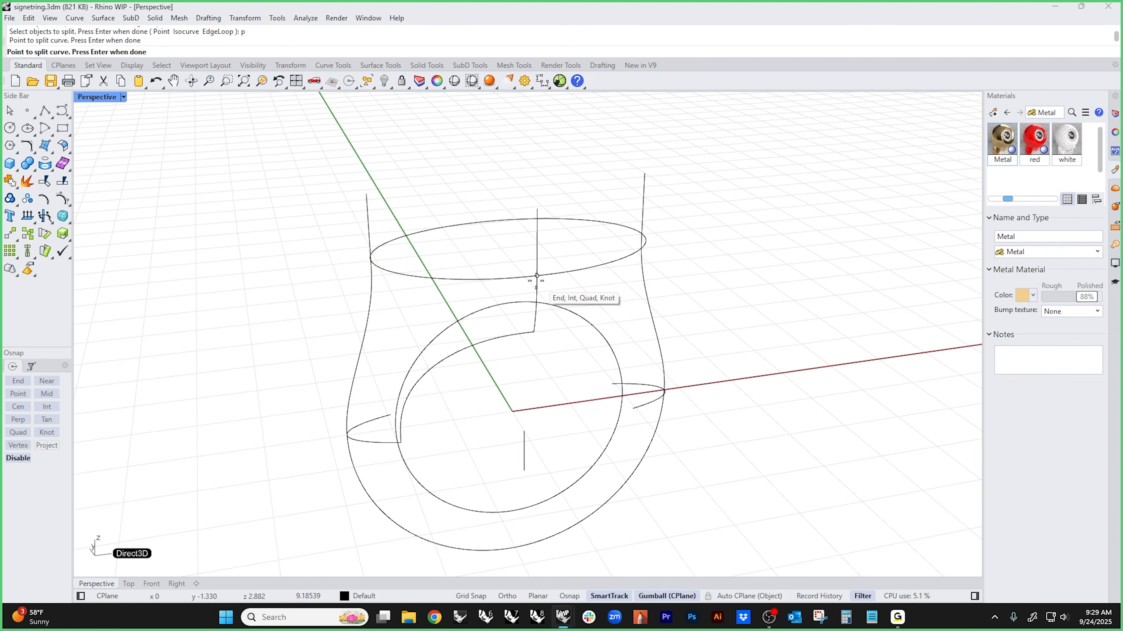
pyautogui.click(371, 259)
pyautogui.press('Return')
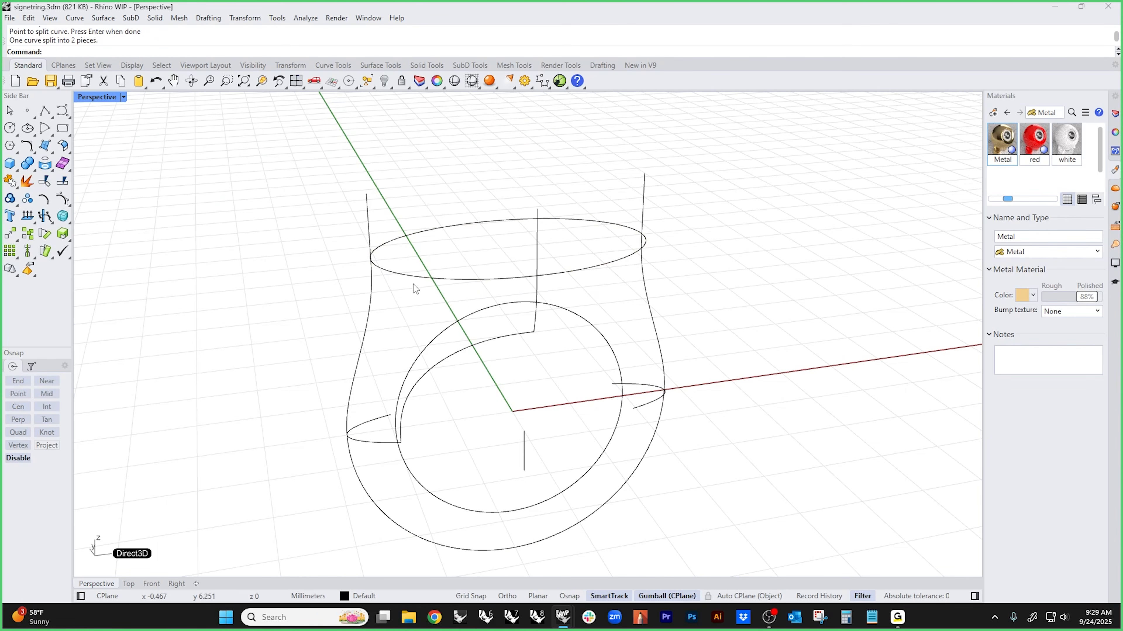
# - Examine the five curves bounding the front-left quarter of the ring, viewing the outline from several angles
pyautogui.click(415, 280)
pyautogui.keyDown('shift'); pyautogui.click(367, 311); pyautogui.keyUp('shift')
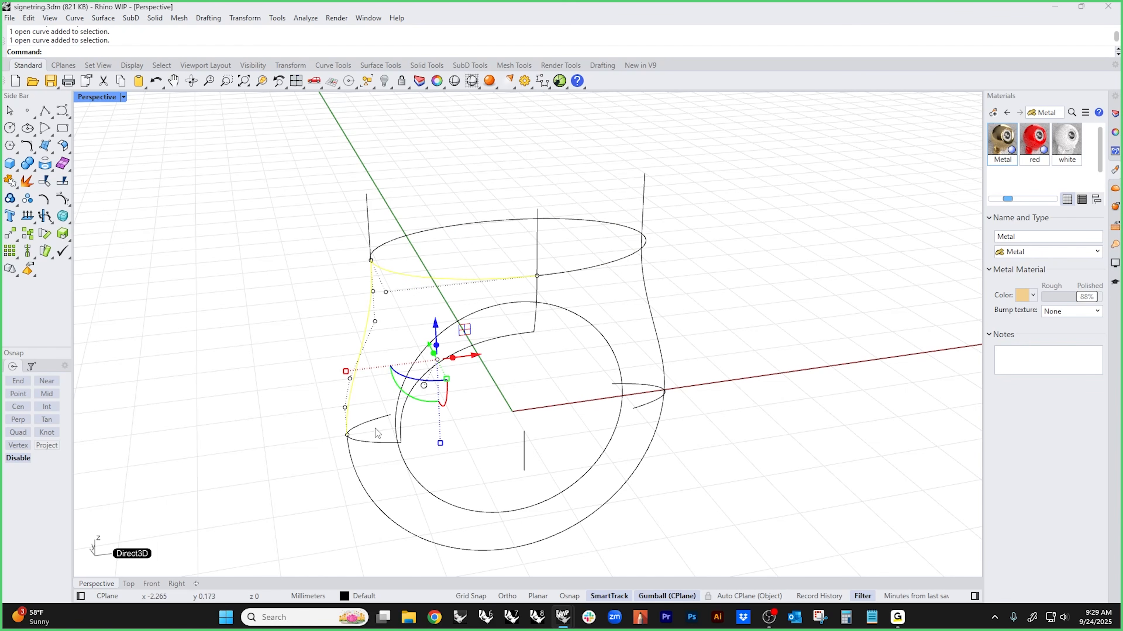
pyautogui.keyDown('shift'); pyautogui.click(376, 437); pyautogui.keyUp('shift')
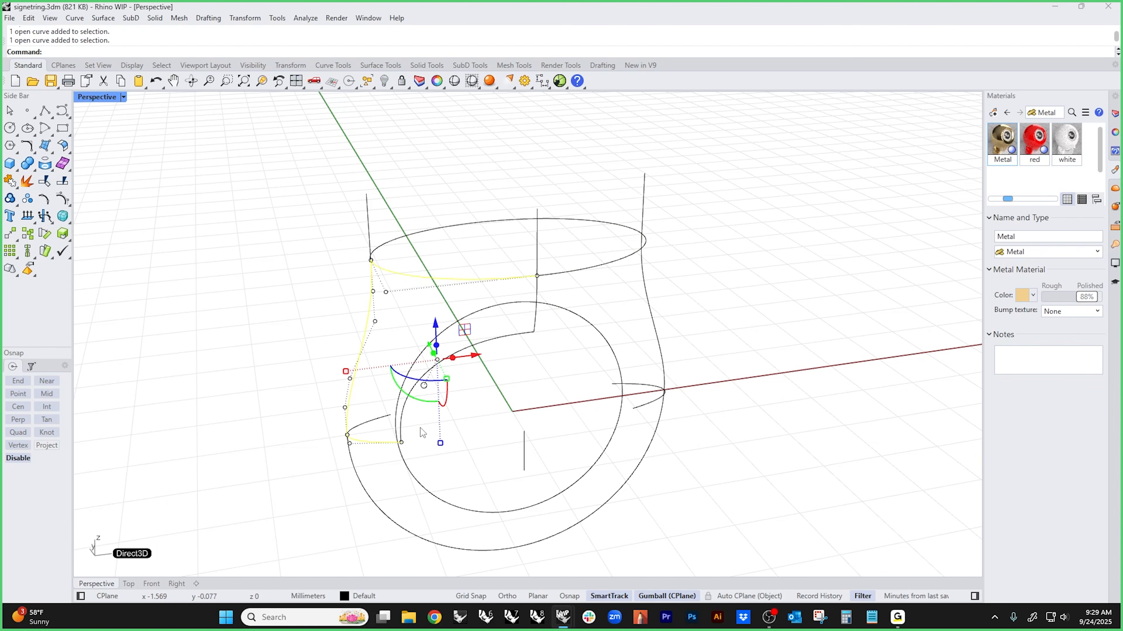
pyautogui.keyDown('shift'); pyautogui.click(536, 314); pyautogui.keyUp('shift')
pyautogui.moveTo(506, 402); pyautogui.dragTo(509, 398, button='right')
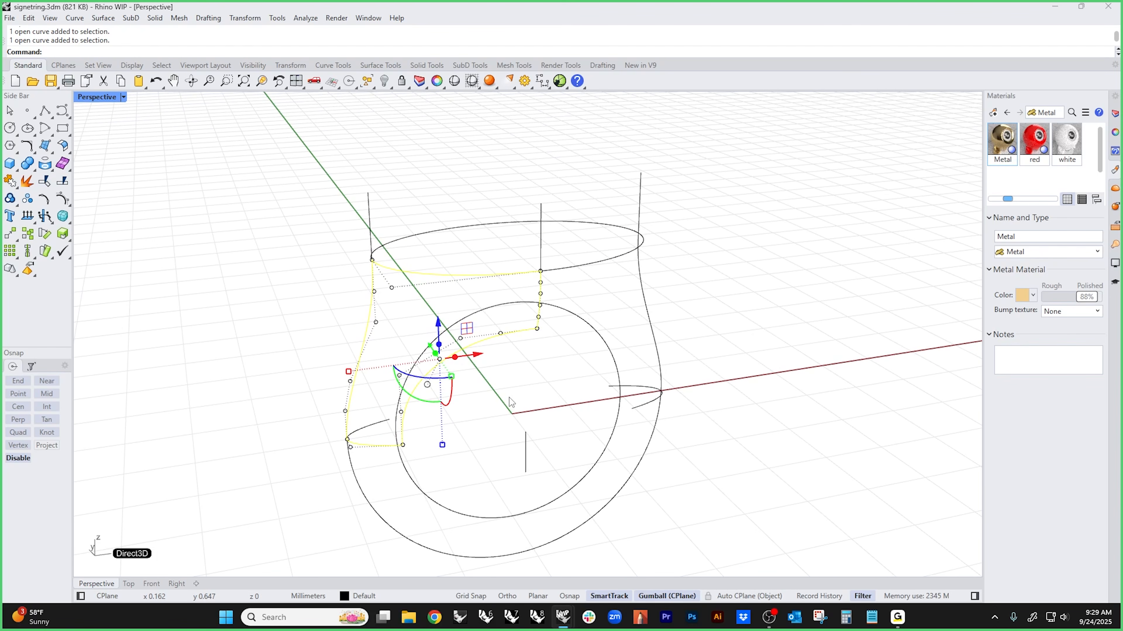
pyautogui.keyDown('shift'); pyautogui.moveTo(464, 462); pyautogui.dragTo(490, 376, button='right'); pyautogui.keyUp('shift')
pyautogui.click(487, 399)
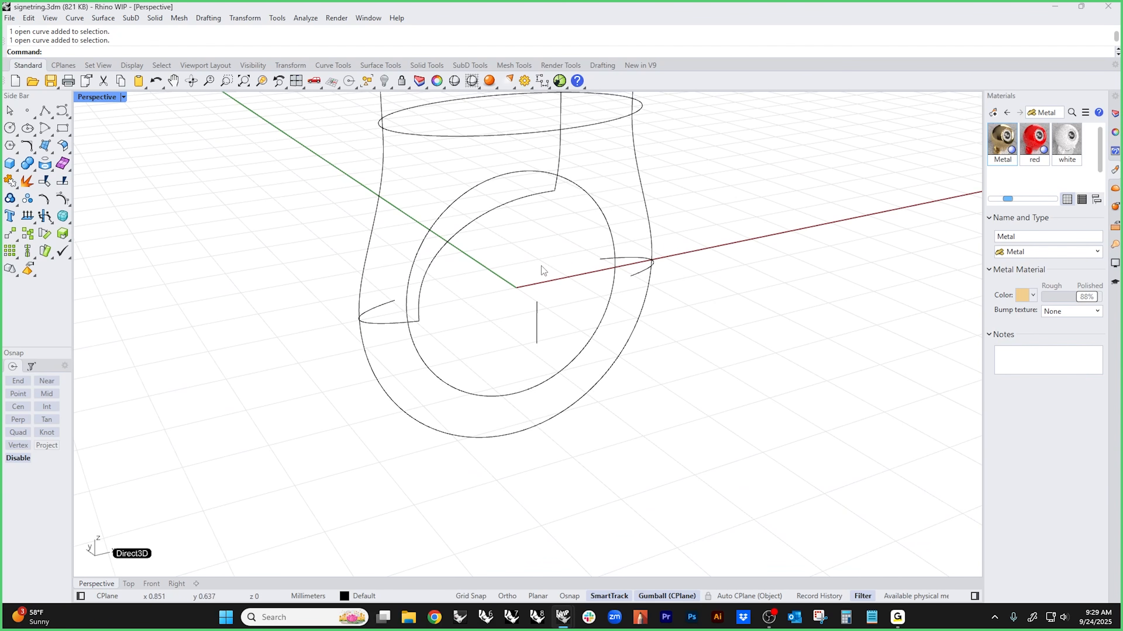
pyautogui.moveTo(495, 322); pyautogui.dragTo(494, 369, button='right')
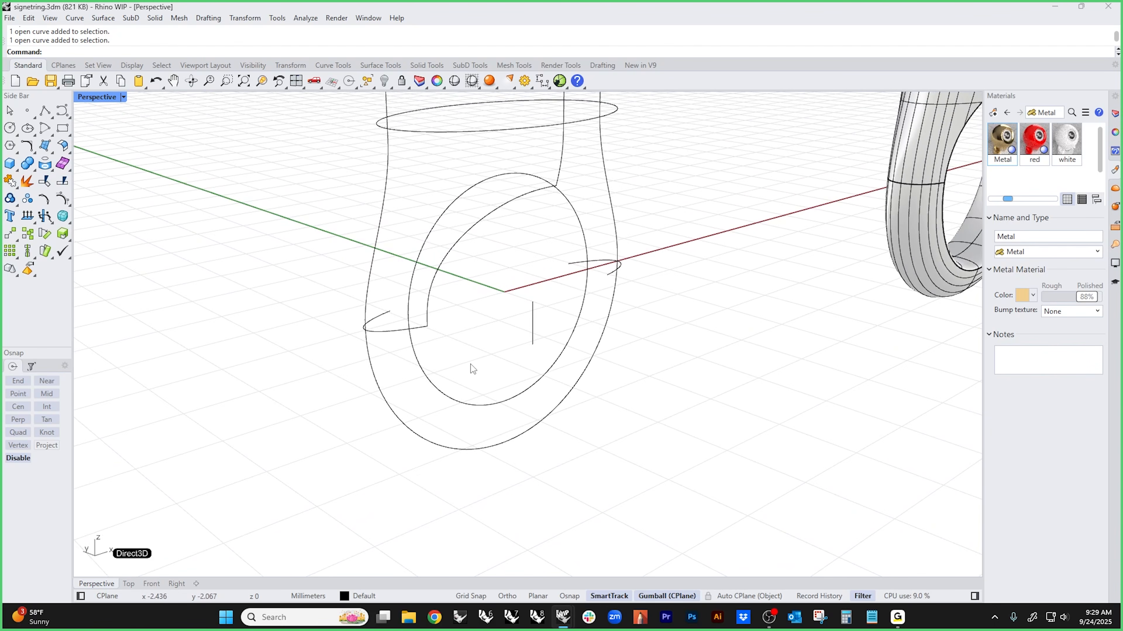
pyautogui.moveTo(491, 425)
pyautogui.mouseDown(button='right')
pyautogui.moveTo(524, 421)
pyautogui.moveTo(488, 406)
pyautogui.mouseUp(button='right')
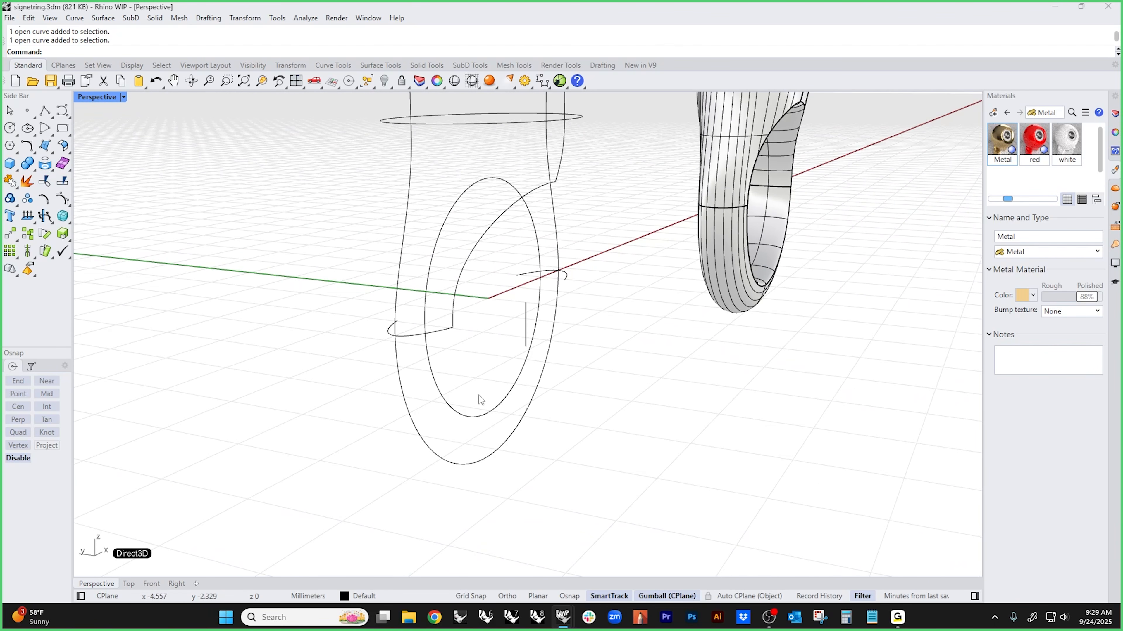
pyautogui.moveTo(528, 338); pyautogui.dragTo(477, 374, button='right')
# - Mirror a copy of the arched inner curve across the ring's centre plane, starting the plane at the arch's top end
pyautogui.click(489, 228)
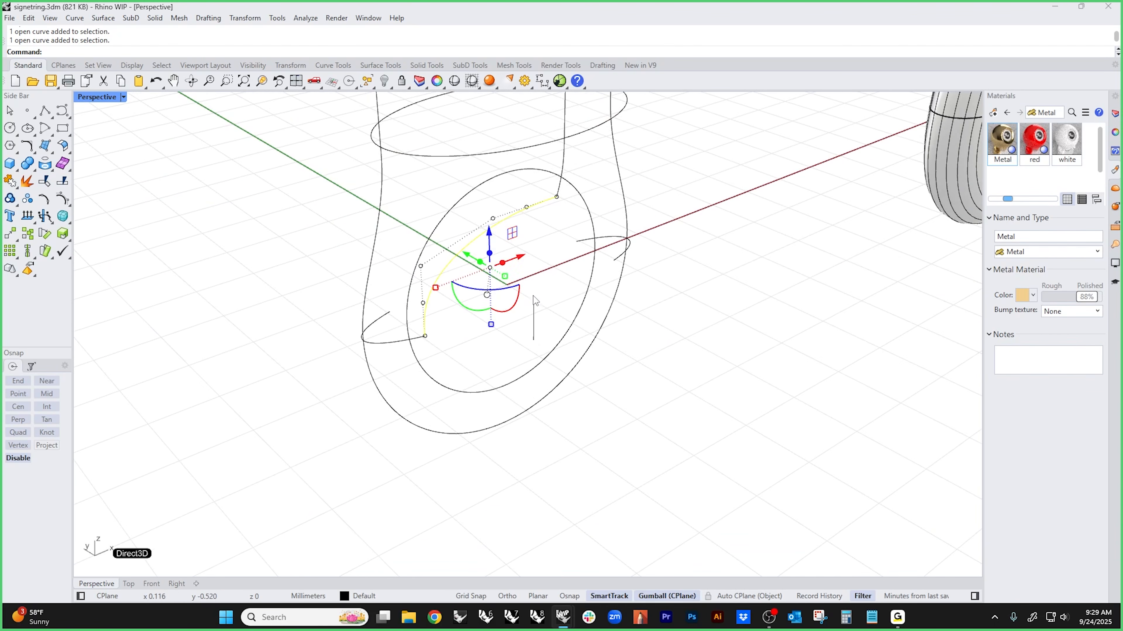
pyautogui.write('mi')
pyautogui.press('Return')
pyautogui.keyDown('alt'); pyautogui.click(557, 197); pyautogui.keyUp('alt')
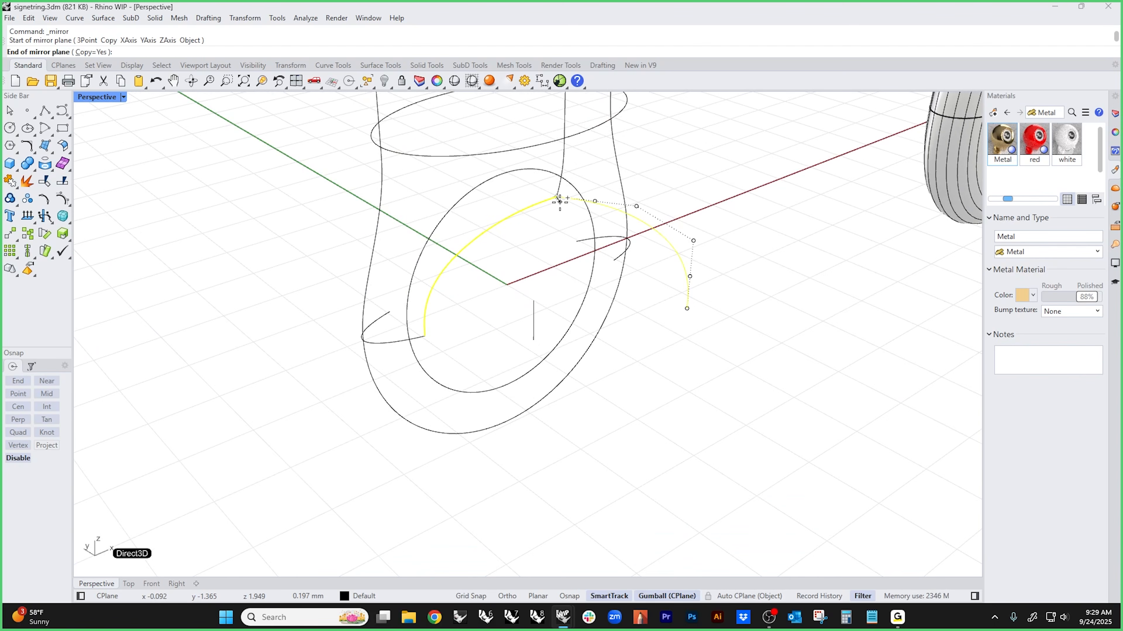
pyautogui.click(515, 192)
pyautogui.press('Escape')
# - Blend the lower ends of the two arched curves with curvature continuity, lengthening the handles symmetrically toward the bottom of the ring
pyautogui.moveTo(671, 430); pyautogui.dragTo(588, 390, button='right')
pyautogui.middleClick(588, 389)
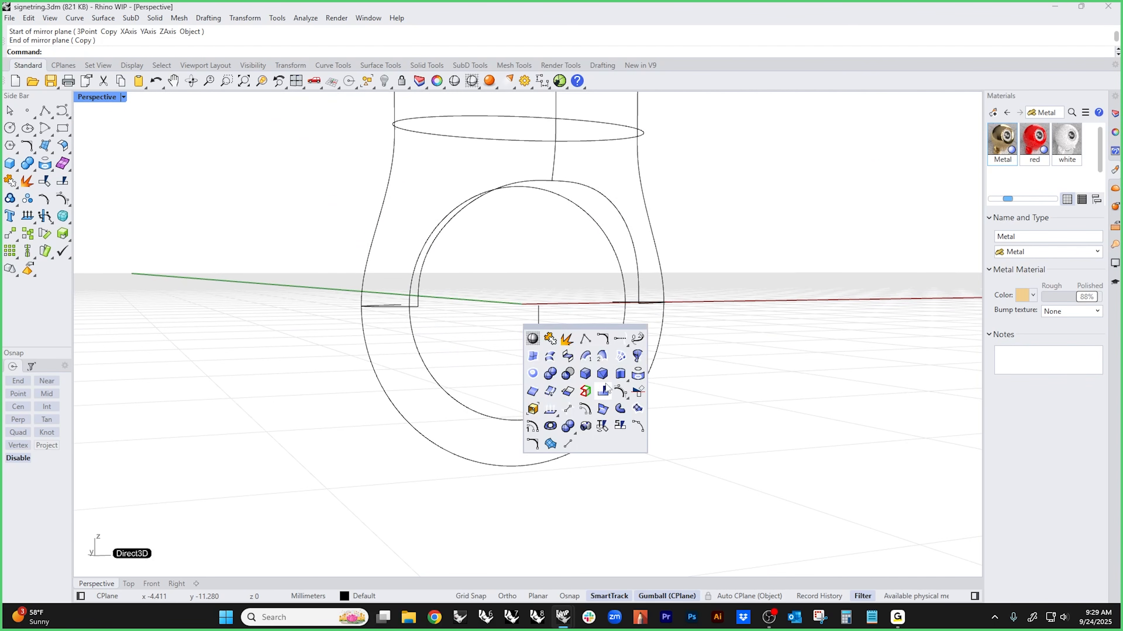
pyautogui.click(604, 389)
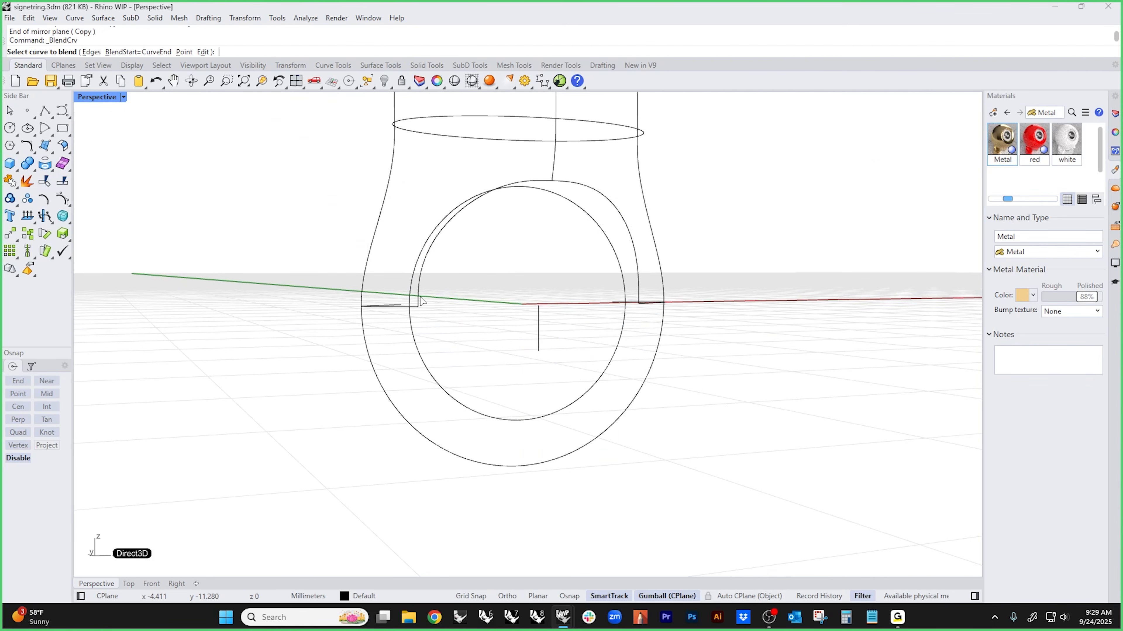
pyautogui.click(639, 290)
pyautogui.moveTo(660, 388); pyautogui.dragTo(645, 424, button='right')
pyautogui.keyDown('shift'); pyautogui.moveTo(638, 418); pyautogui.dragTo(641, 329); pyautogui.keyUp('shift')
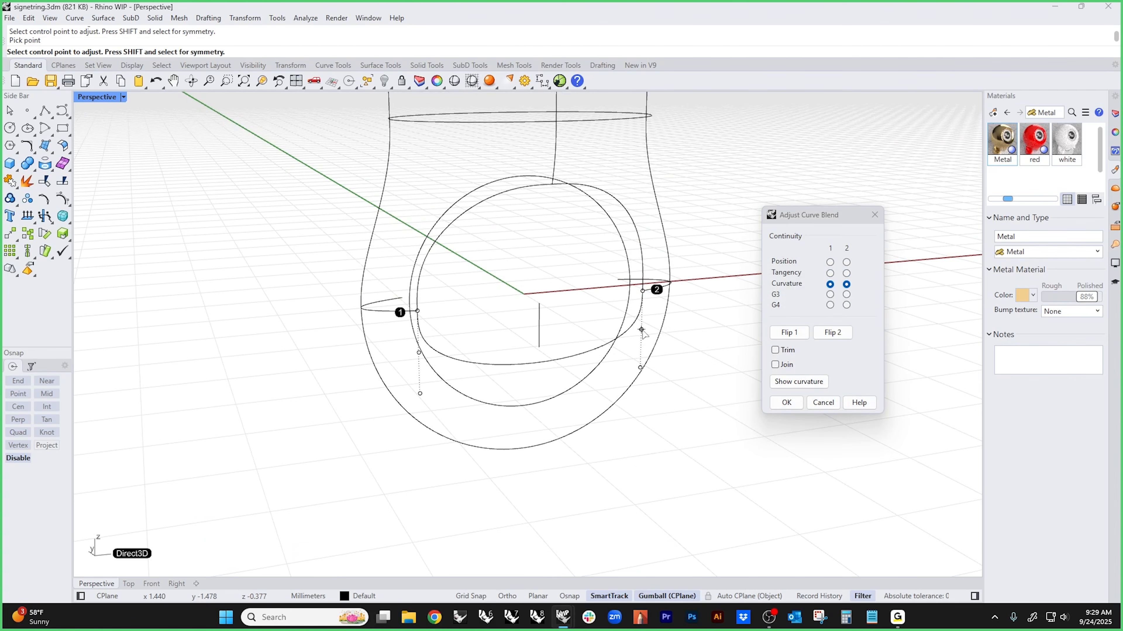
pyautogui.keyDown('shift'); pyautogui.moveTo(641, 368); pyautogui.dragTo(633, 441); pyautogui.keyUp('shift')
pyautogui.moveTo(632, 442); pyautogui.dragTo(638, 473, button='right')
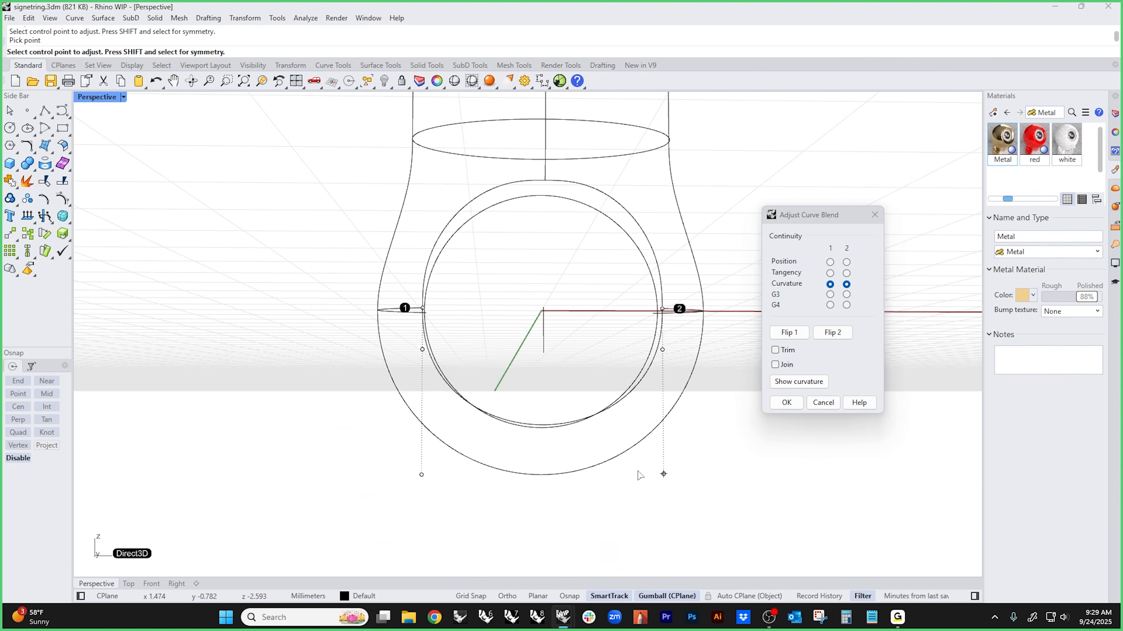
# - Fine-tune the blend's lower handles so the curve runs just outside the finger circle, and accept the blend
pyautogui.keyDown('shift'); pyautogui.click(663, 474); pyautogui.keyUp('shift')
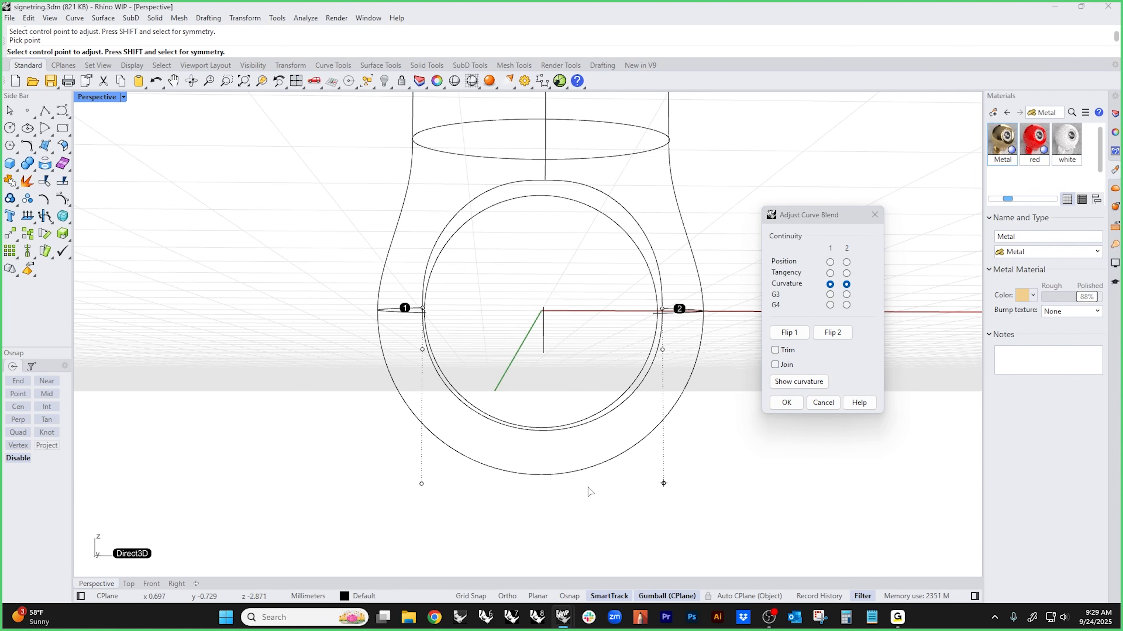
pyautogui.moveTo(592, 486); pyautogui.dragTo(523, 482, button='right')
pyautogui.click(573, 485)
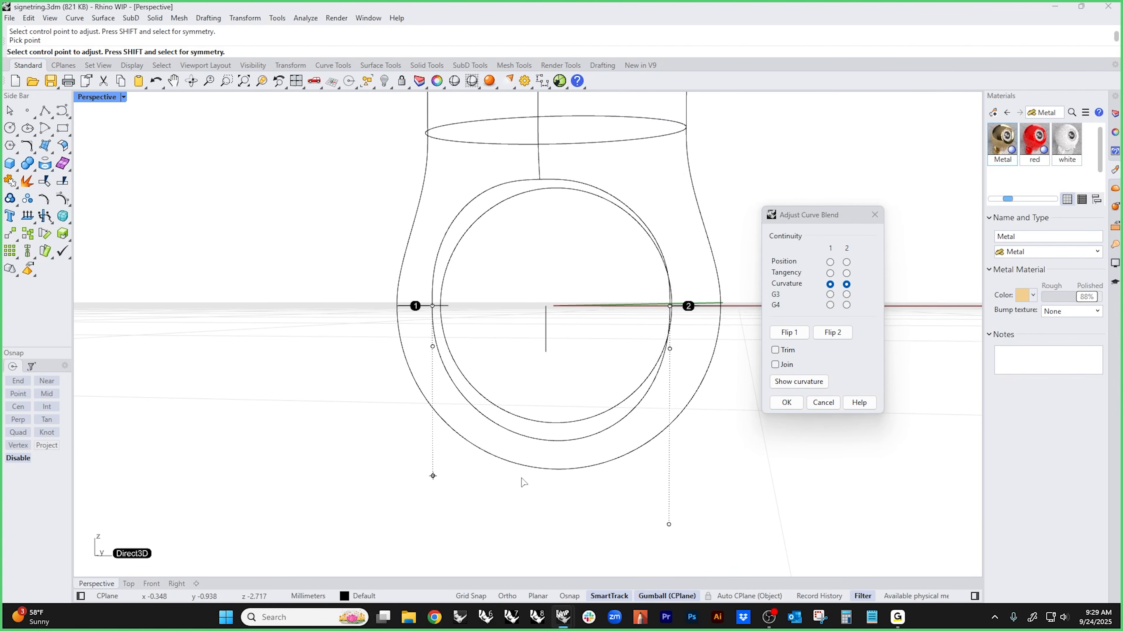
pyautogui.click(668, 525)
pyautogui.click(672, 499)
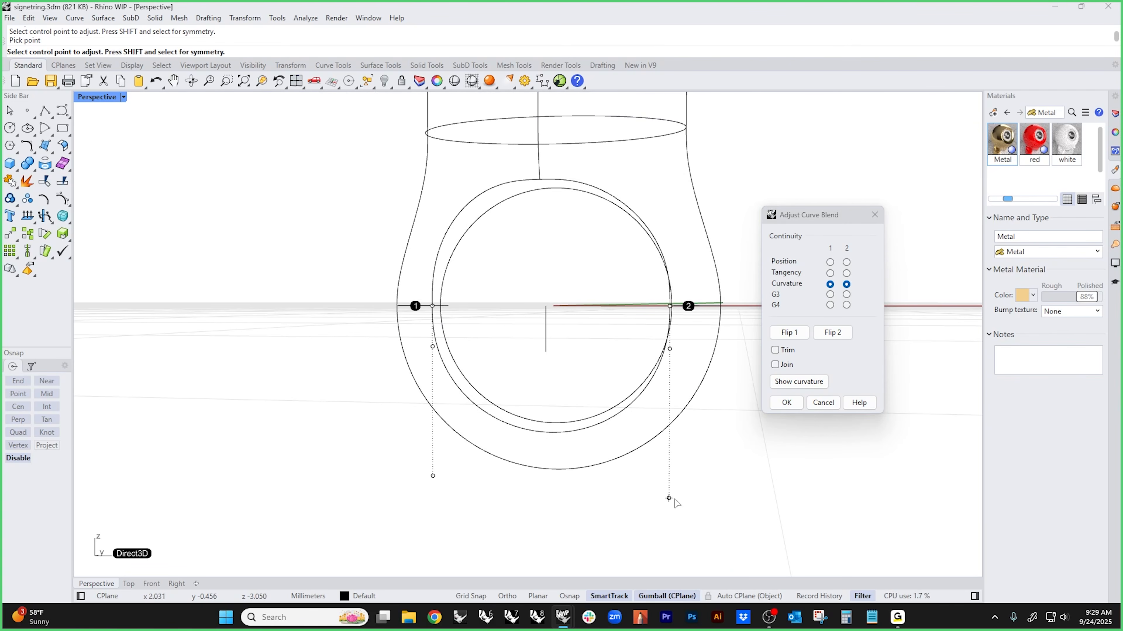
pyautogui.rightClick(667, 504)
pyautogui.moveTo(666, 505); pyautogui.dragTo(647, 533, button='right')
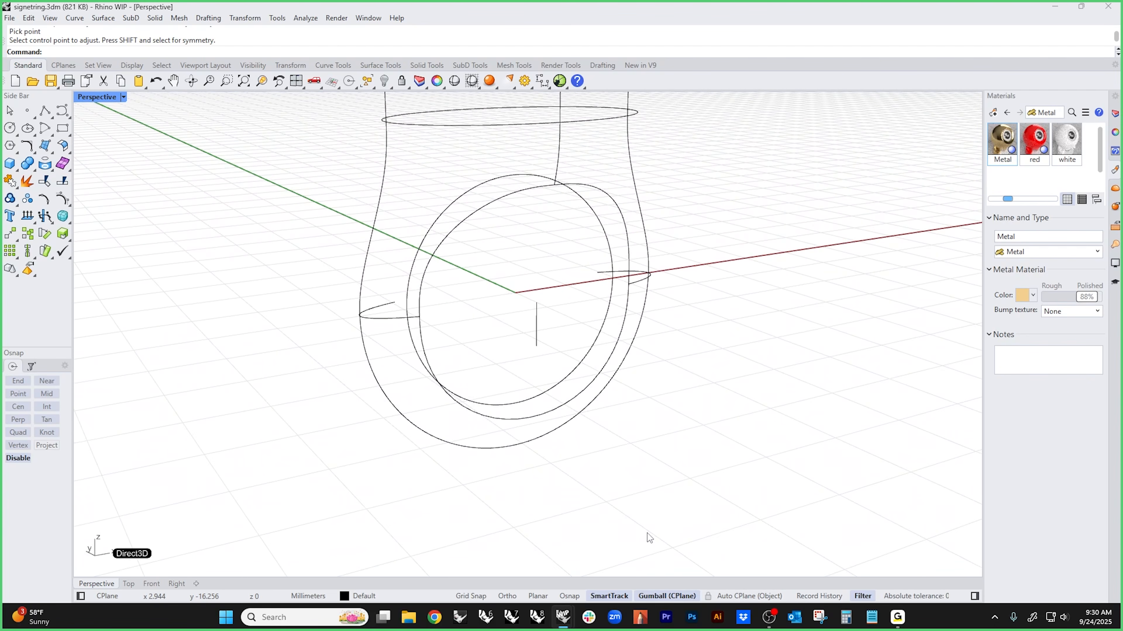
pyautogui.click(500, 420)
pyautogui.click(400, 417)
pyautogui.click(340, 388)
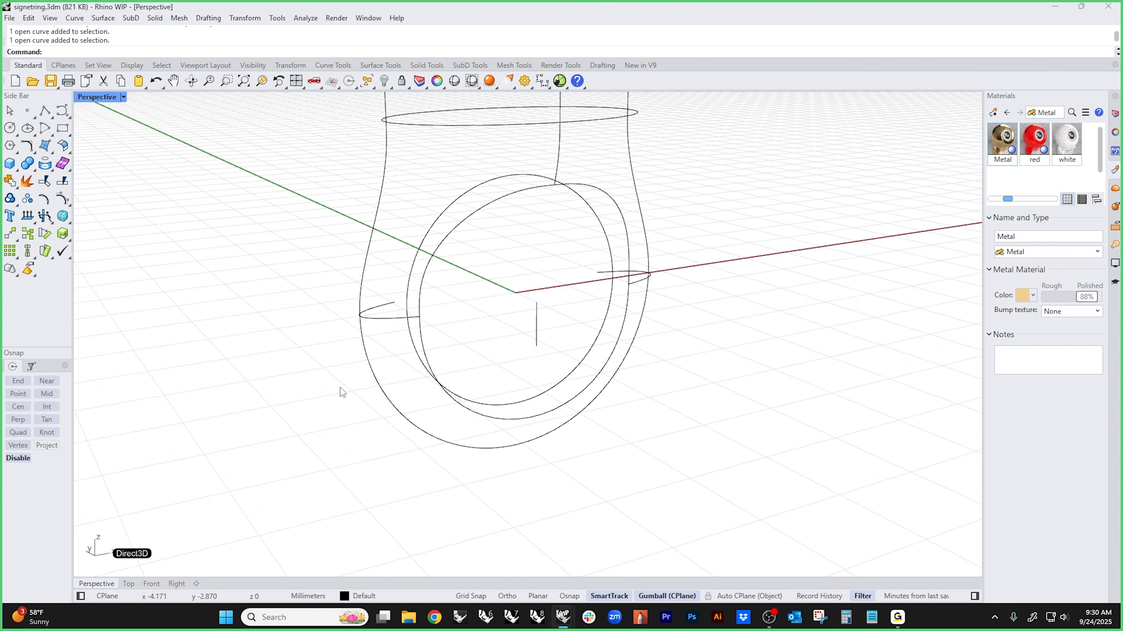
# - Delete the leftover left piece of the lower oval, the rest of the upper oval and the profile ends above it
pyautogui.moveTo(459, 237); pyautogui.dragTo(497, 414, button='right')
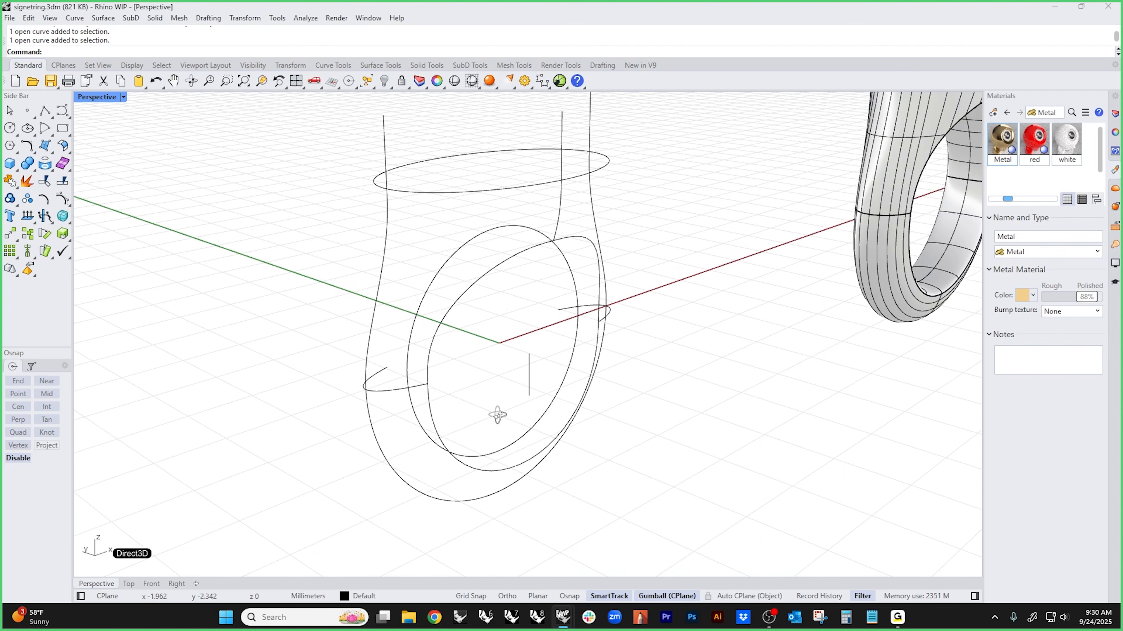
pyautogui.click(387, 368)
pyautogui.press('Delete')
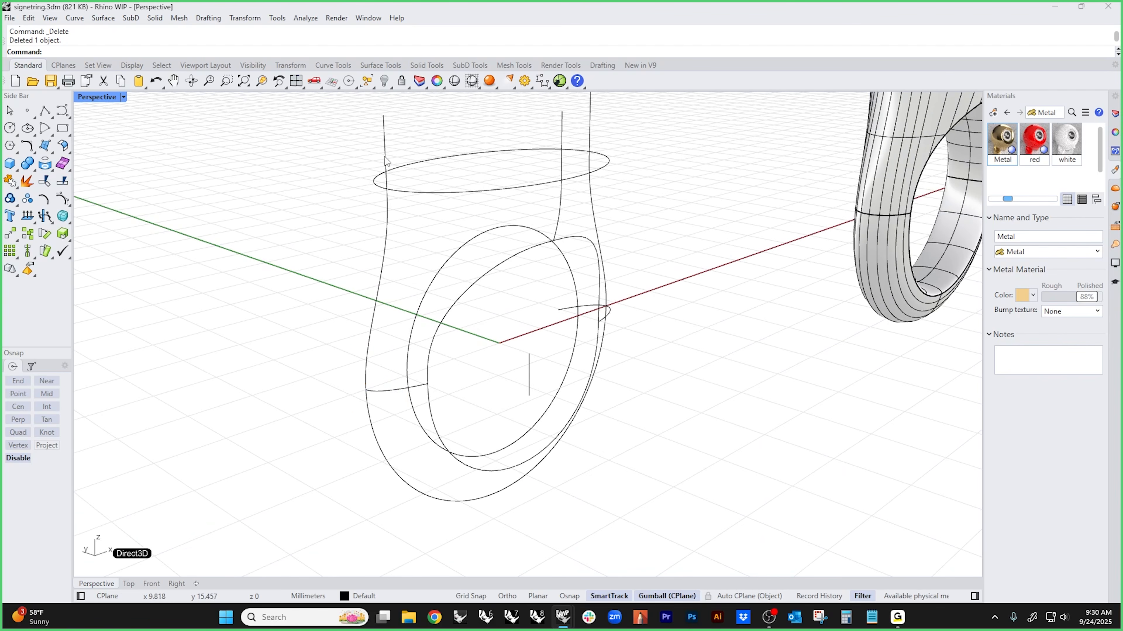
pyautogui.click(495, 151)
pyautogui.press('Delete')
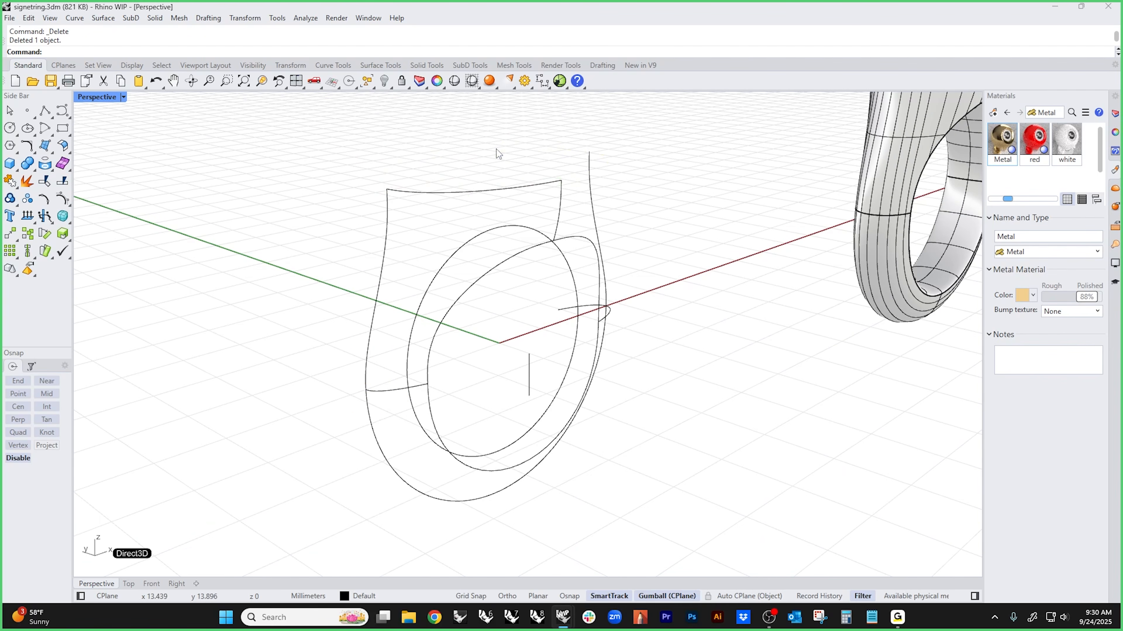
# - Delete the mirrored arch curve and the upper side profile on the right half of the ring
pyautogui.moveTo(690, 296); pyautogui.dragTo(624, 223, button='right')
pyautogui.moveTo(624, 223); pyautogui.dragTo(592, 284)
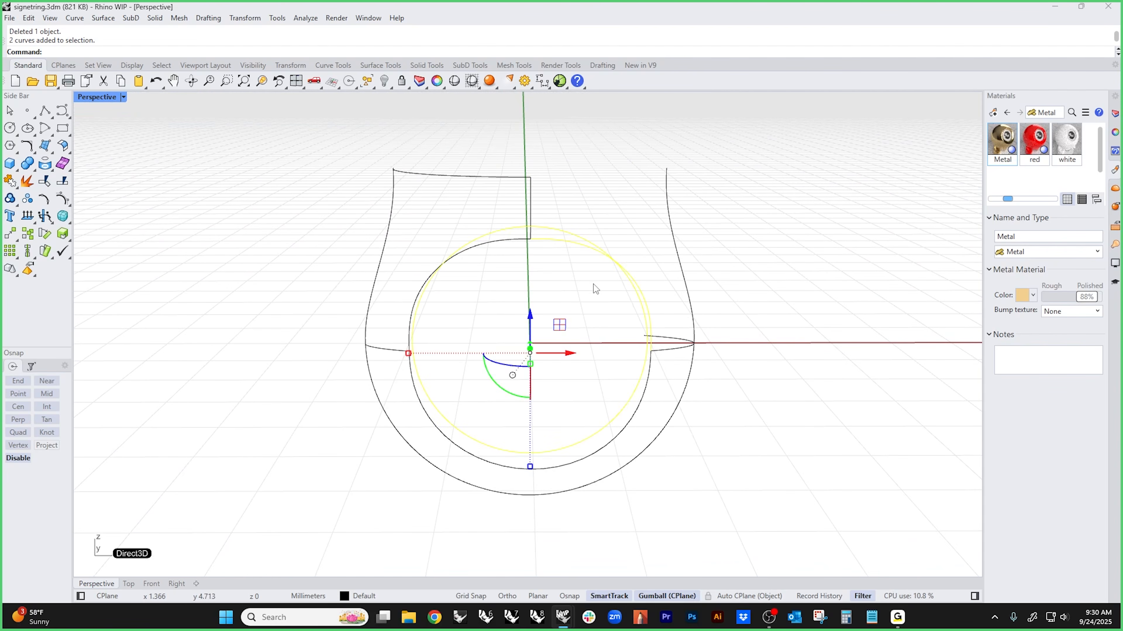
pyautogui.click(582, 295)
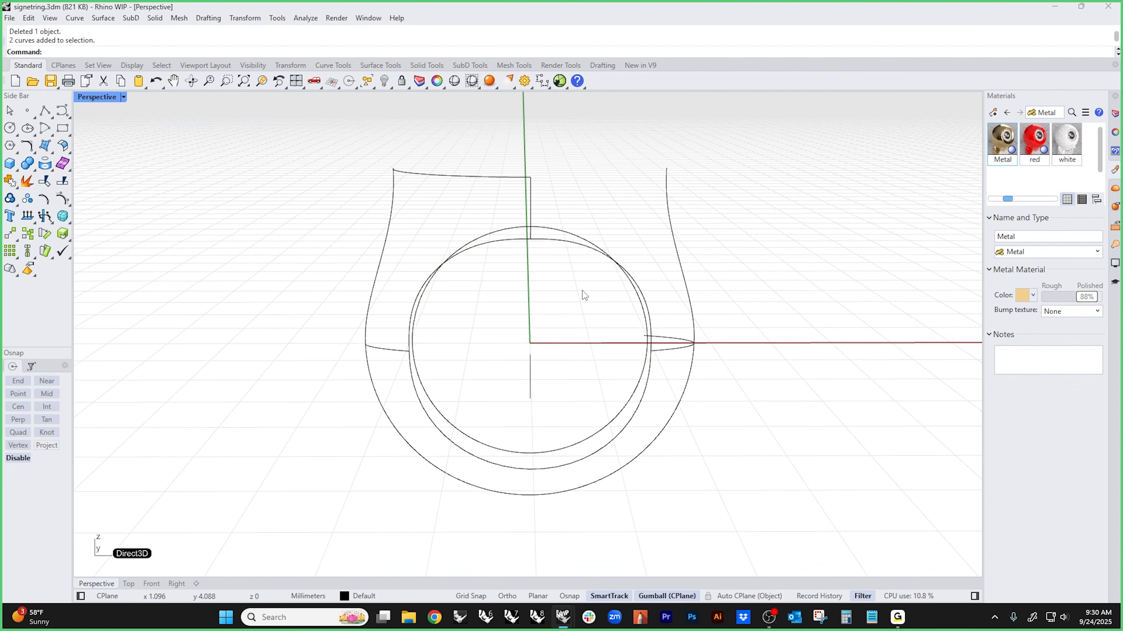
pyautogui.click(565, 241)
pyautogui.press('Delete')
pyautogui.click(686, 299)
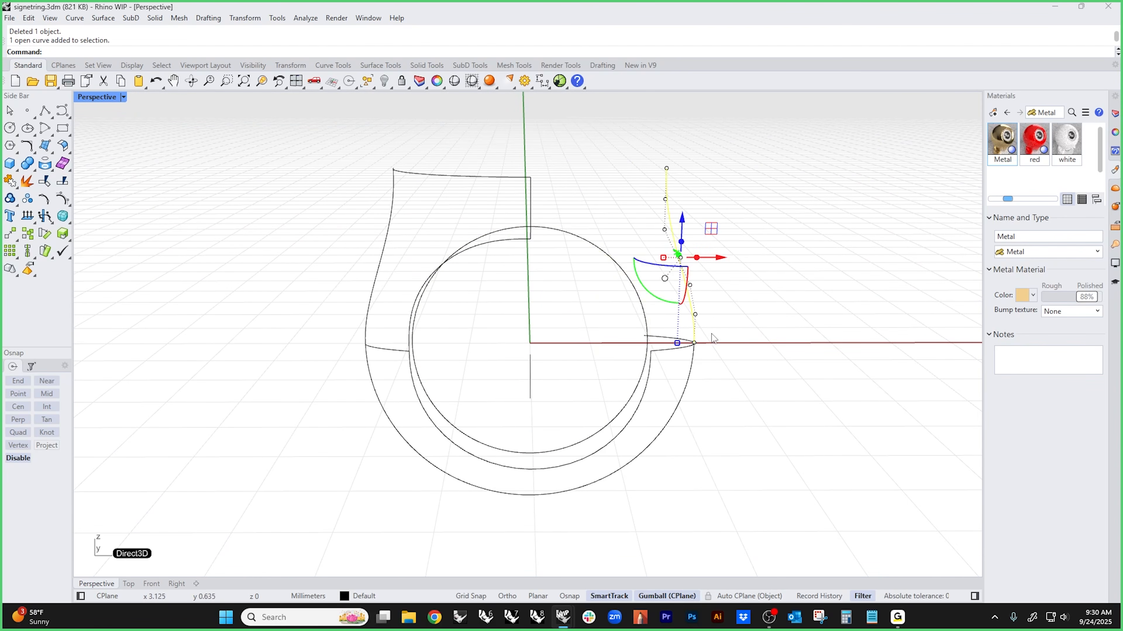
pyautogui.press('Delete')
# - Isolate the five curves that outline the upper front-left quarter of the ring
pyautogui.moveTo(687, 301); pyautogui.dragTo(713, 400, button='right')
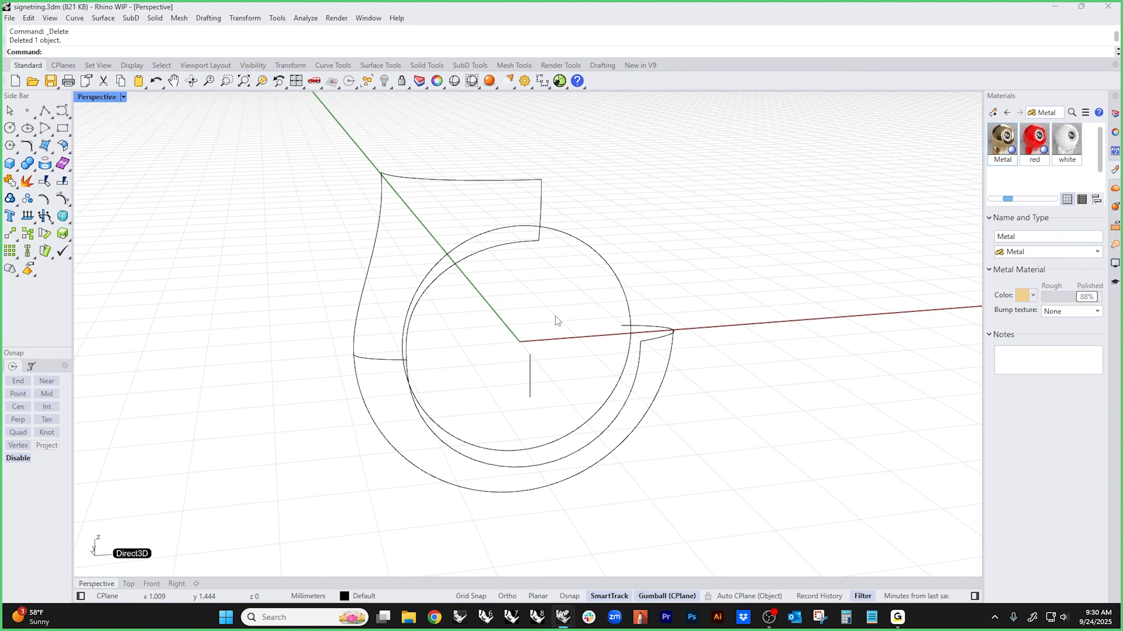
pyautogui.moveTo(555, 316); pyautogui.dragTo(359, 183, button='right')
pyautogui.moveTo(357, 178); pyautogui.dragTo(567, 417)
pyautogui.write('isolate')
pyautogui.press('Return')
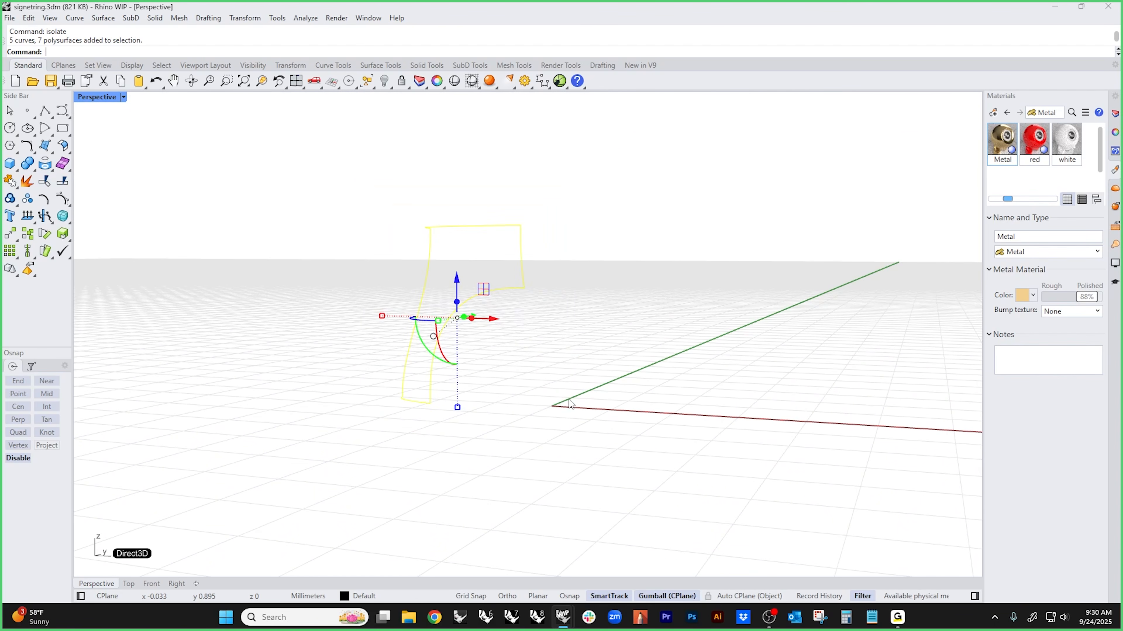
pyautogui.click(571, 406)
pyautogui.moveTo(510, 371); pyautogui.dragTo(654, 424, button='right')
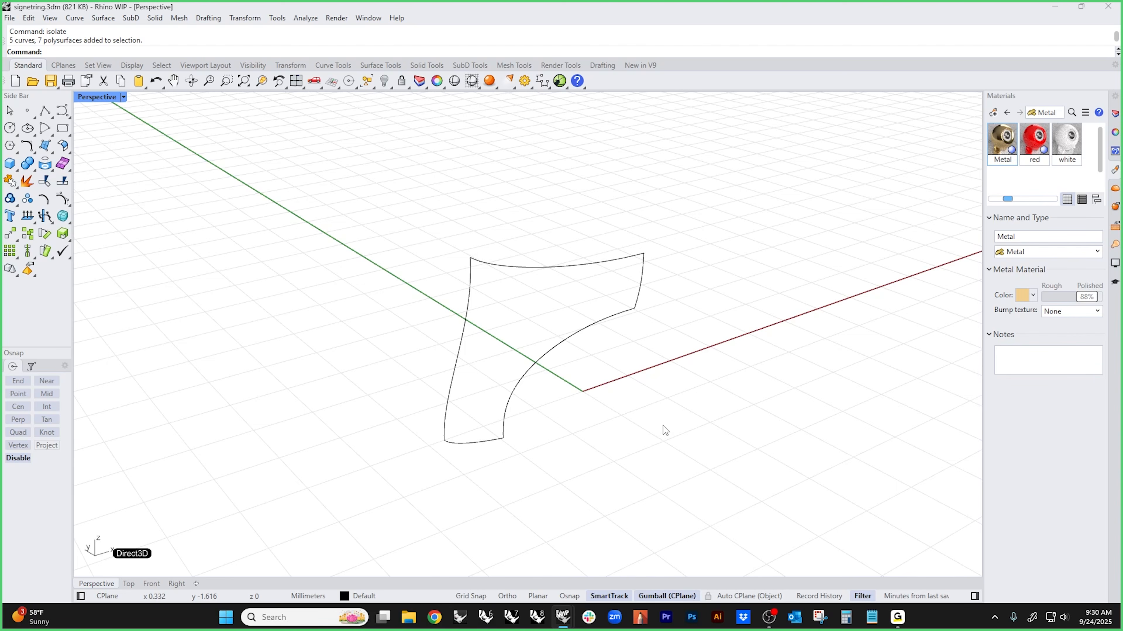
# - Extrude the short front centre profile outward along the X axis into a surface
pyautogui.click(639, 293)
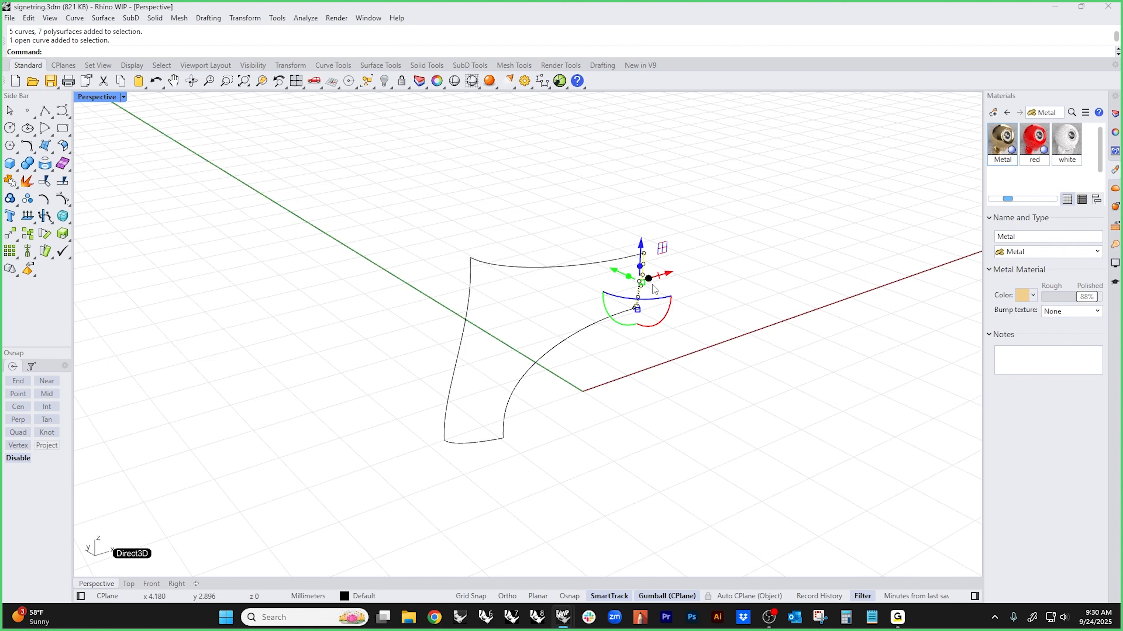
pyautogui.moveTo(650, 277); pyautogui.dragTo(715, 260)
pyautogui.press('Escape')
# - Extrude the upper oval arc straight up into a surface
pyautogui.click(582, 272)
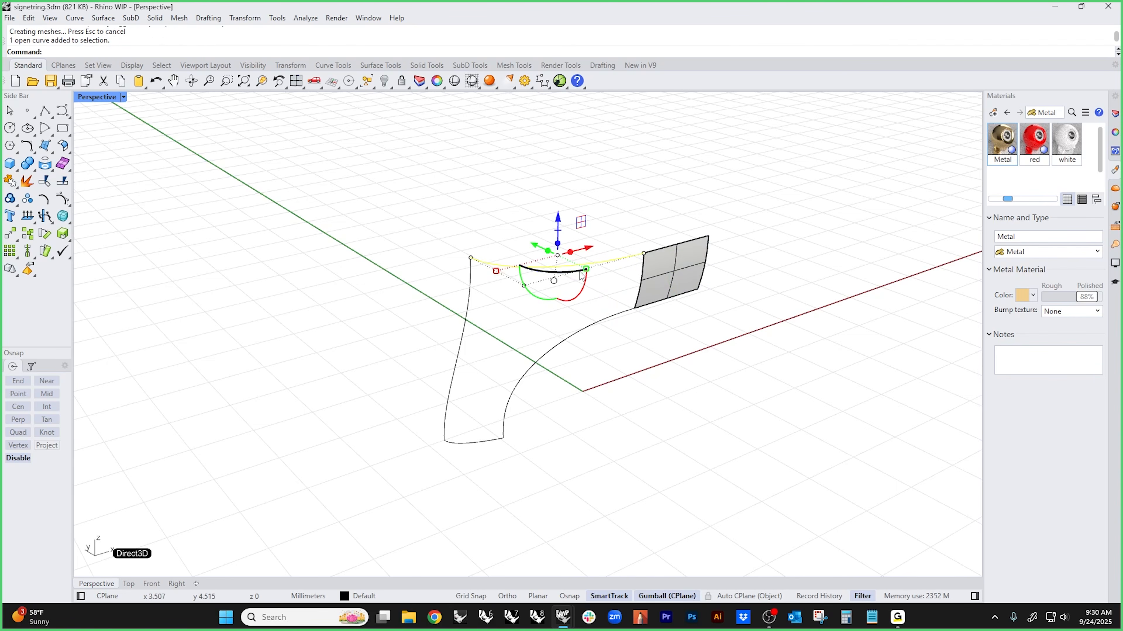
pyautogui.moveTo(557, 252); pyautogui.dragTo(558, 217)
pyautogui.click(407, 252)
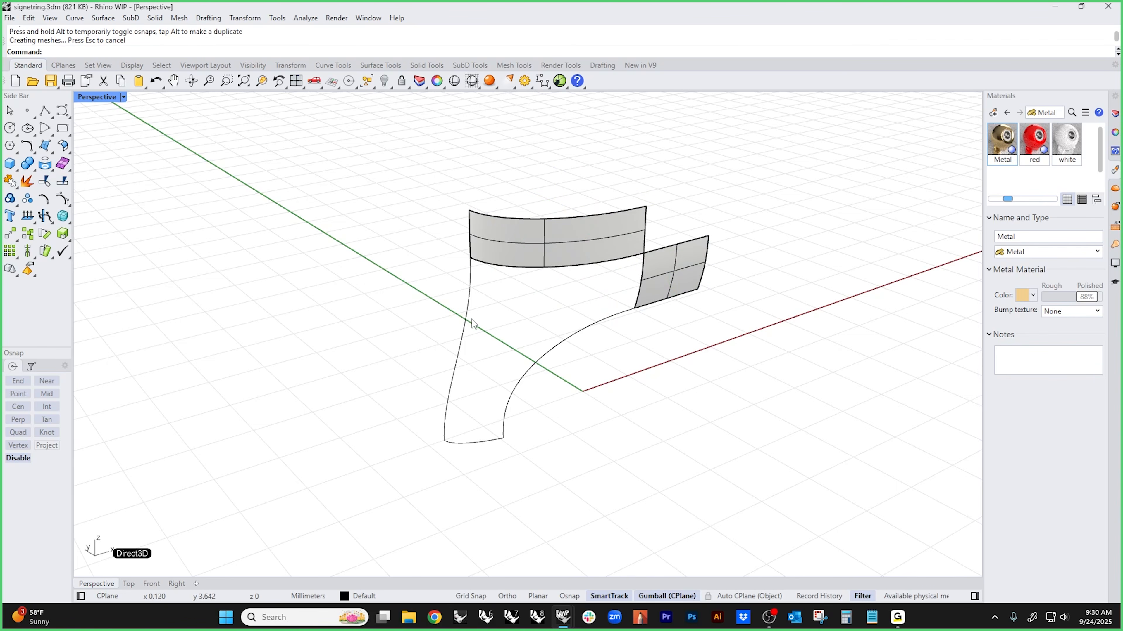
# - Extrude the side profile outward along the Y axis and the lower oval arc straight down into surfaces
pyautogui.click(465, 321)
pyautogui.moveTo(450, 347); pyautogui.dragTo(398, 309)
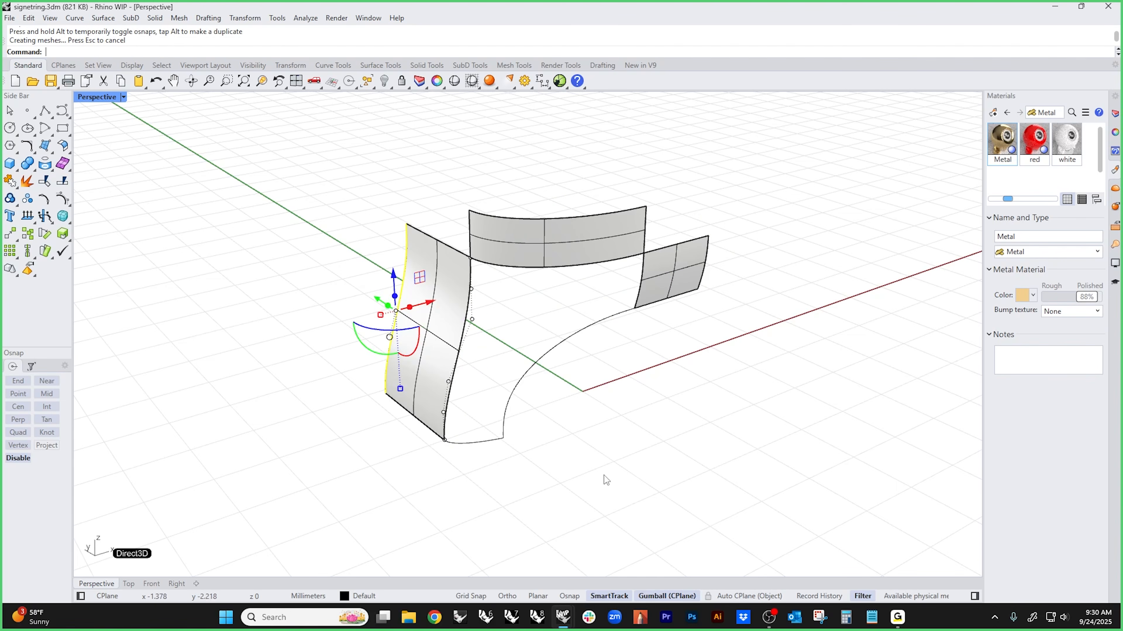
pyautogui.click(604, 479)
pyautogui.click(483, 442)
pyautogui.moveTo(473, 429); pyautogui.dragTo(474, 499)
pyautogui.click(544, 470)
pyautogui.moveTo(548, 471); pyautogui.dragTo(472, 398, button='right')
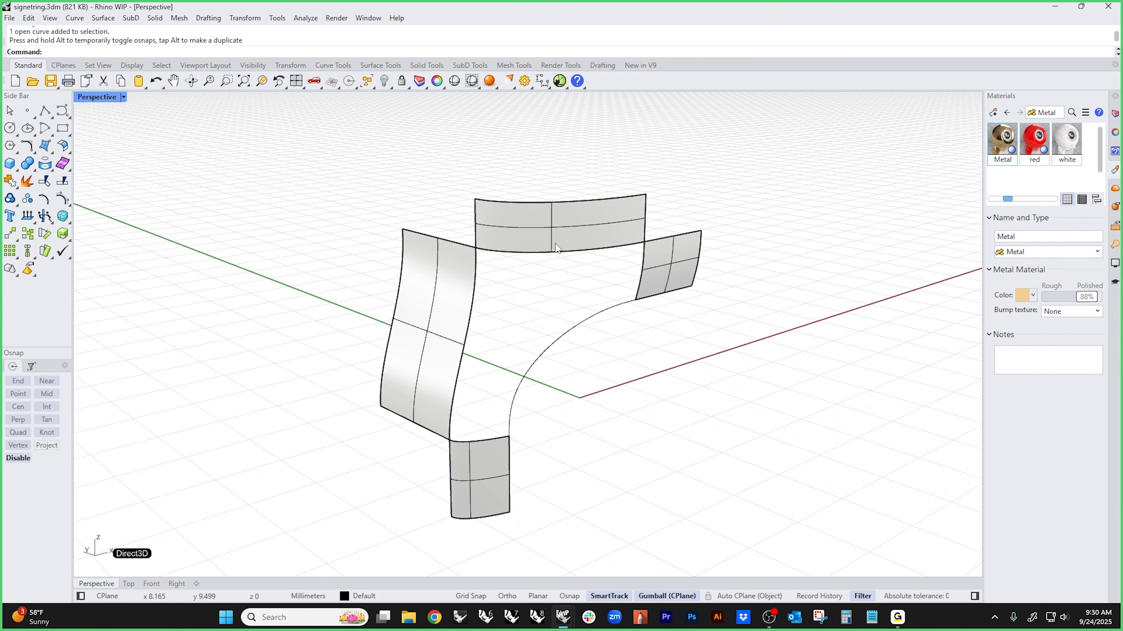
# - Delete the surface extruded from the upper oval arc, keeping the arc curve
pyautogui.click(557, 235)
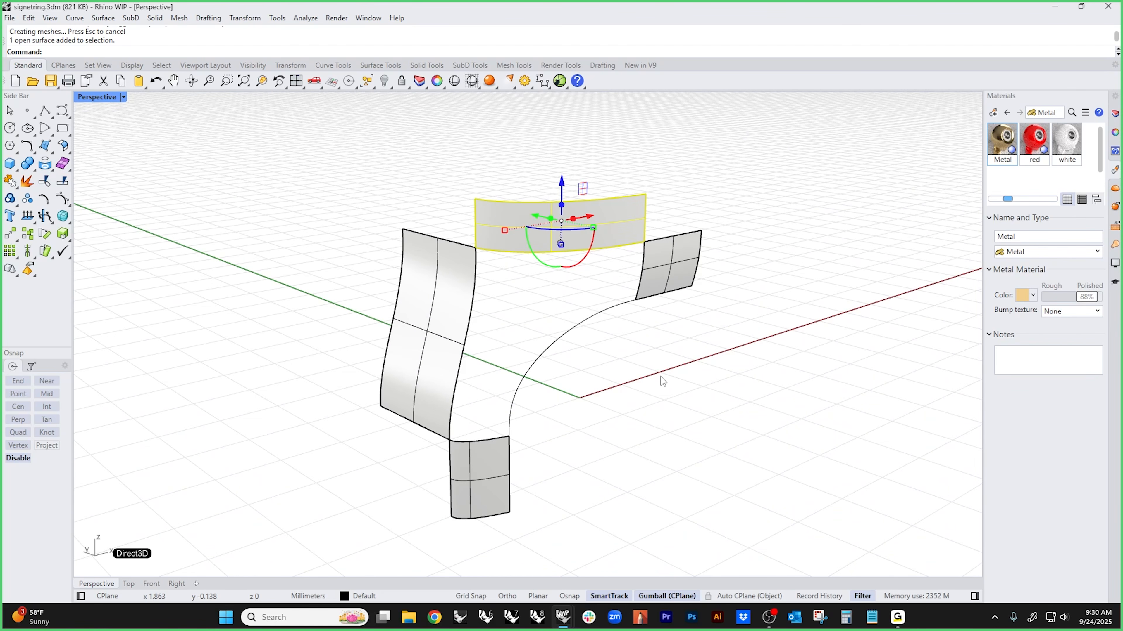
pyautogui.press('Delete')
pyautogui.moveTo(661, 376); pyautogui.dragTo(574, 392, button='right')
pyautogui.click(563, 337)
pyautogui.click(661, 414)
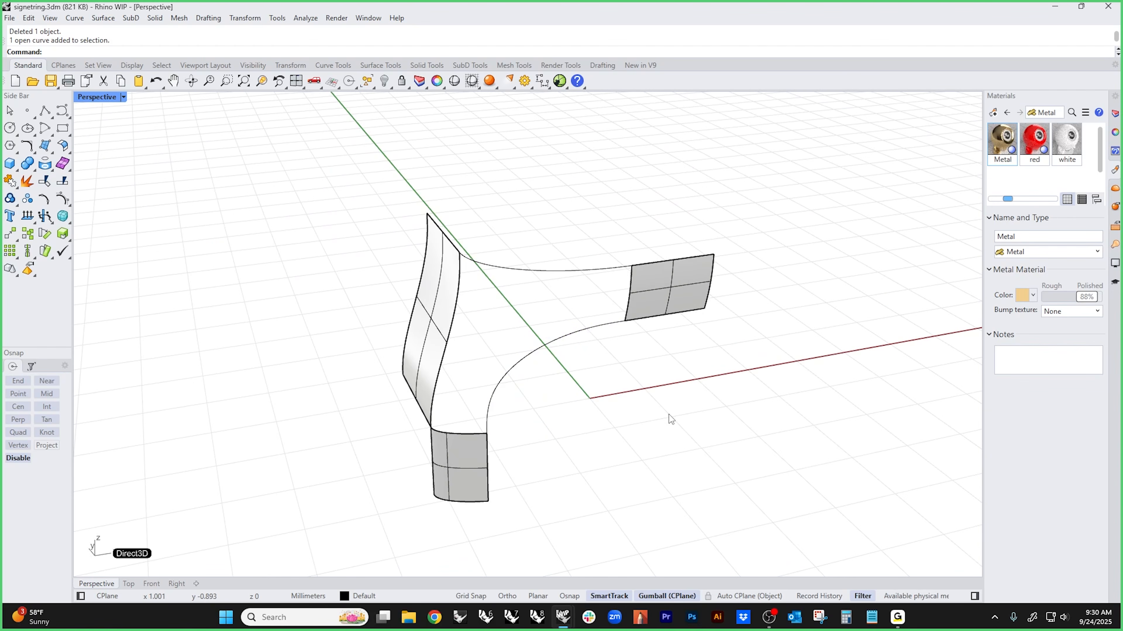
pyautogui.moveTo(626, 445); pyautogui.dragTo(663, 448, button='right')
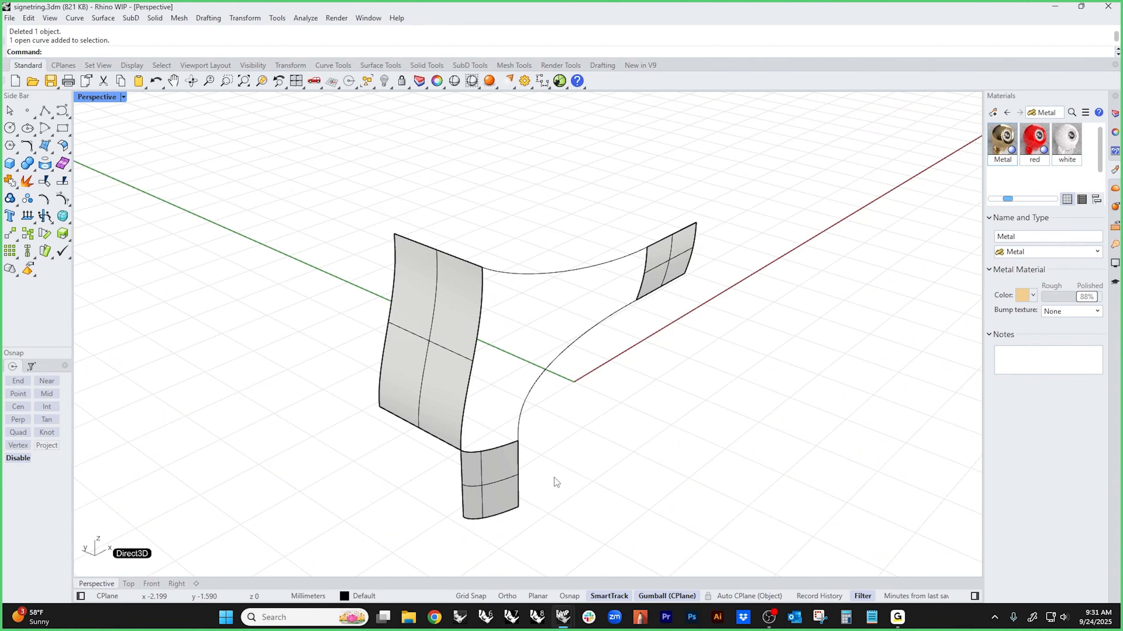
pyautogui.click(500, 479)
pyautogui.click(437, 391)
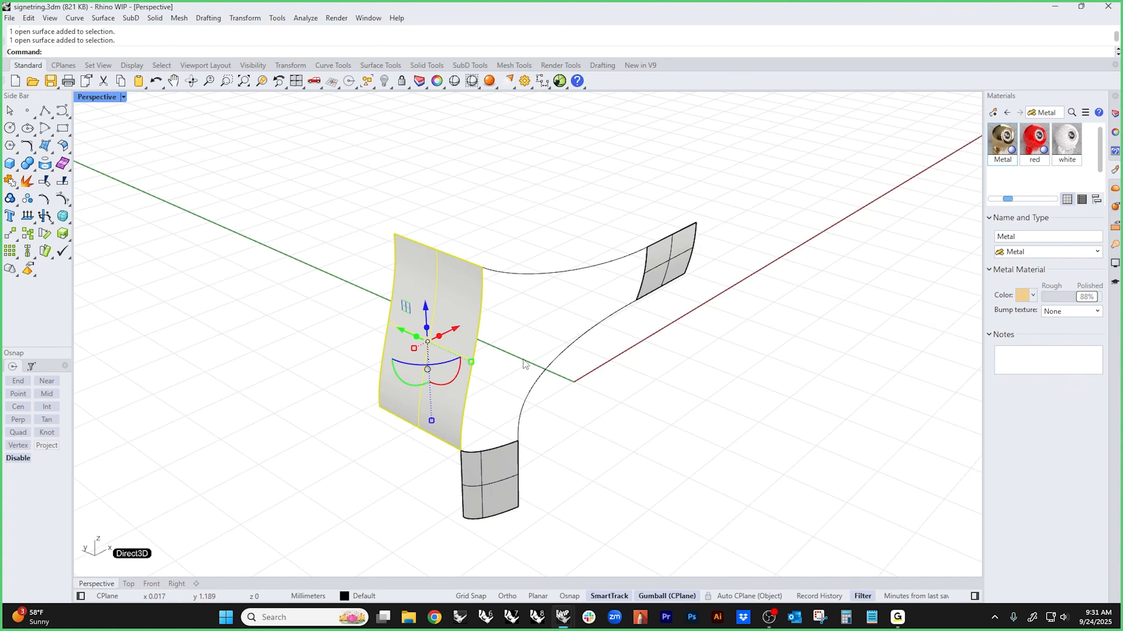
# - Start a Patch and pick the top edge of the lower helper surface and the adjoining edge of the side helper surface
pyautogui.click(652, 284)
pyautogui.click(668, 489)
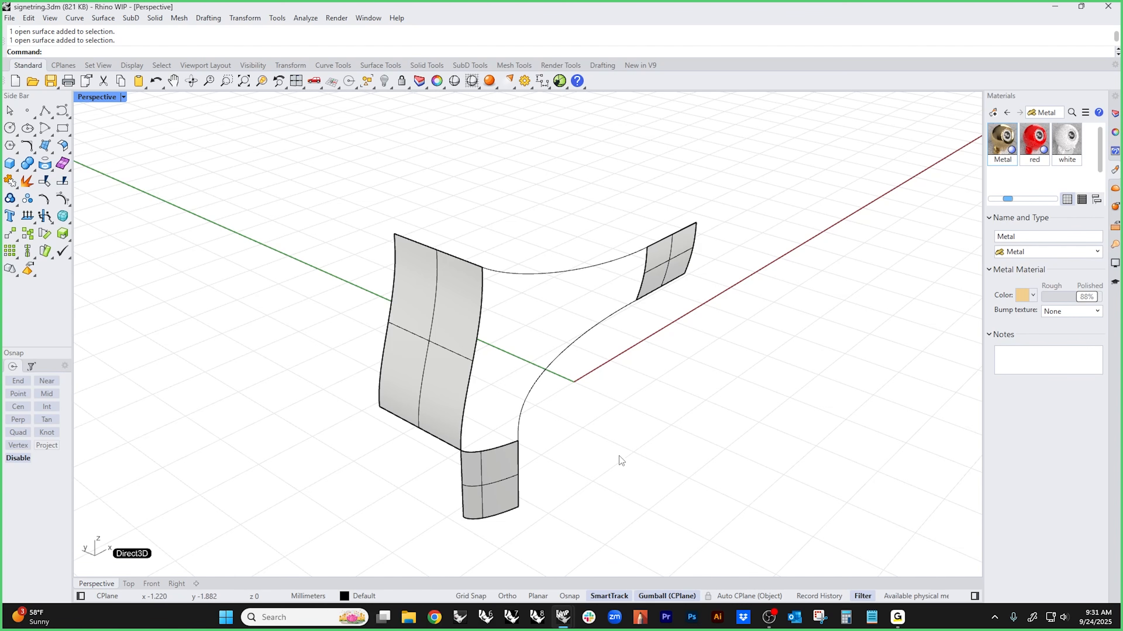
pyautogui.keyDown('shift'); pyautogui.moveTo(619, 456); pyautogui.dragTo(628, 440, button='right'); pyautogui.keyUp('shift')
pyautogui.click(640, 66)
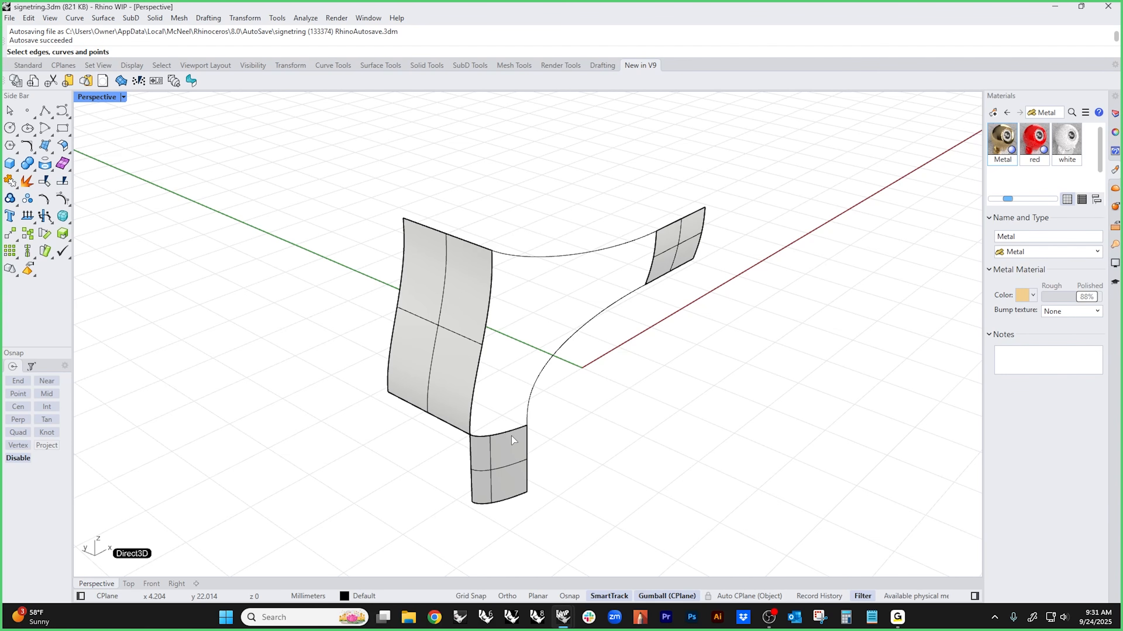
pyautogui.click(504, 431)
pyautogui.click(558, 475)
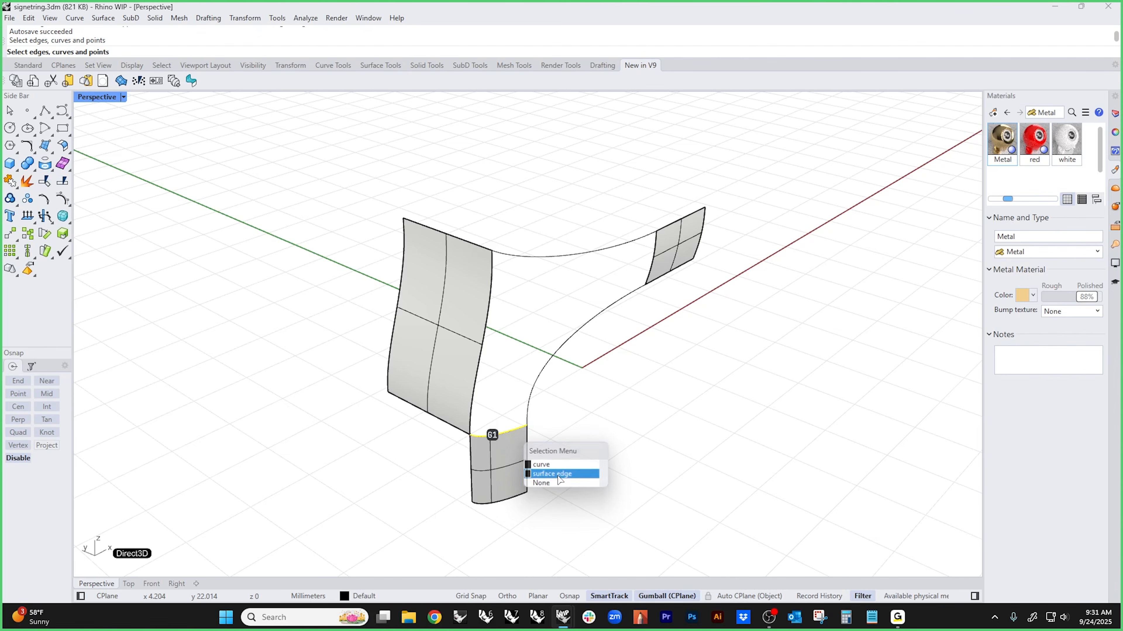
pyautogui.click(472, 412)
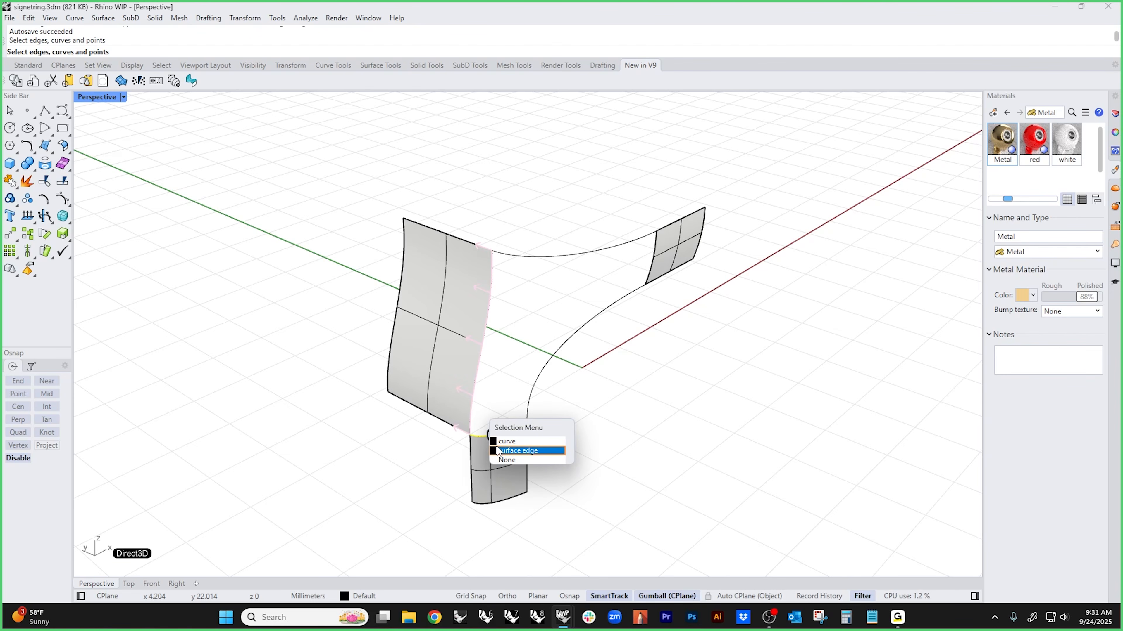
pyautogui.click(498, 451)
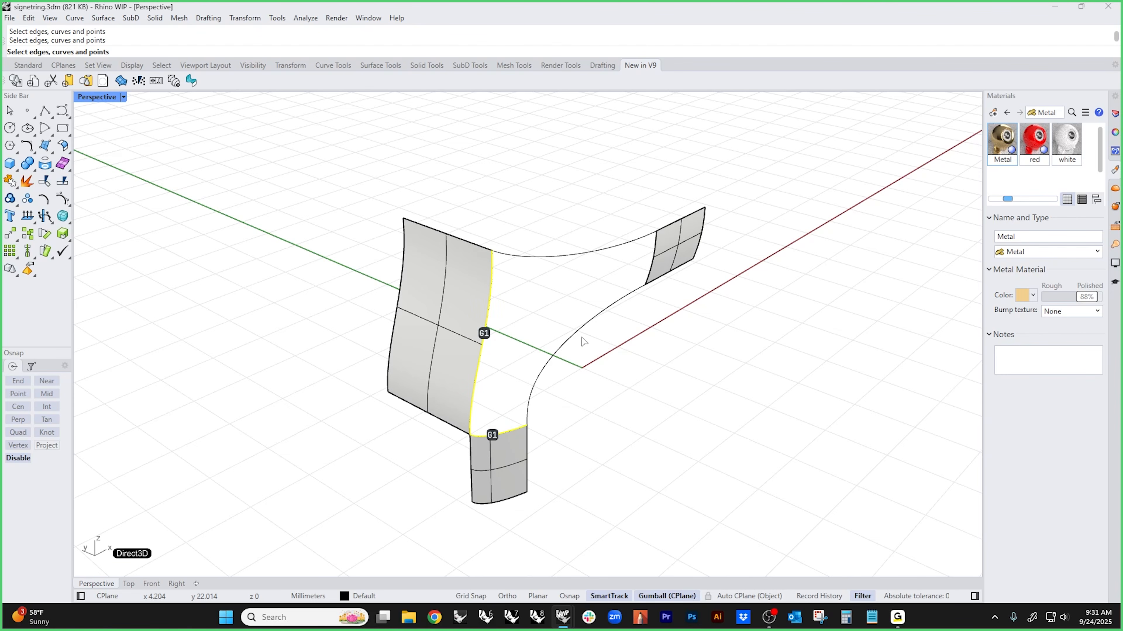
# - Add the upper oval arc, the front helper surface's edge and the lower curved rail as the remaining patch boundaries
pyautogui.click(588, 257)
pyautogui.click(647, 271)
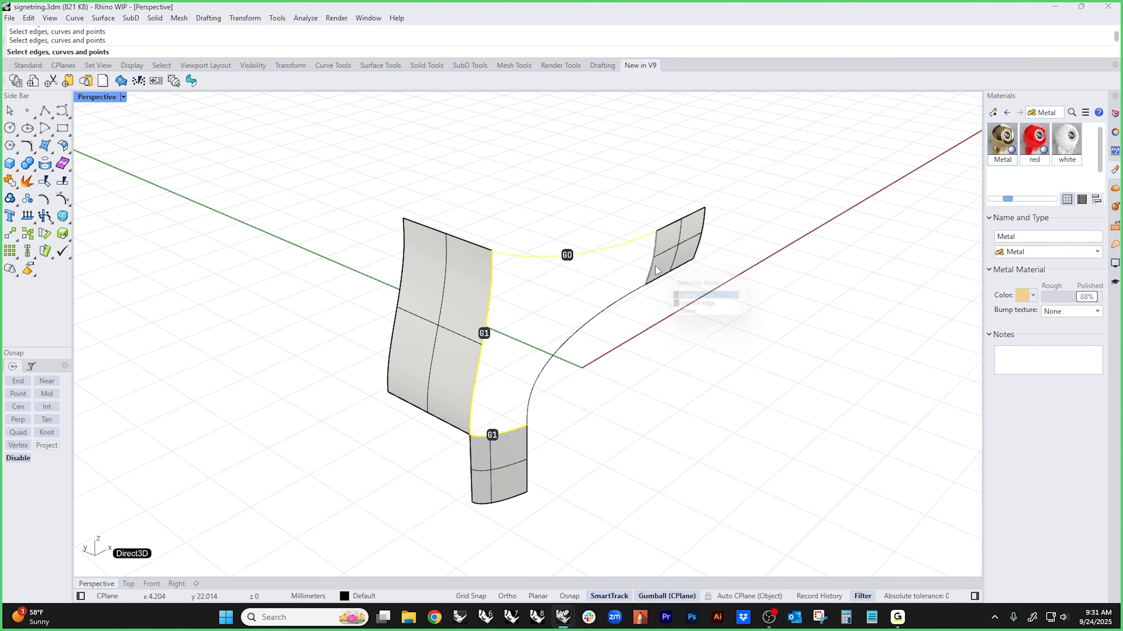
pyautogui.click(683, 301)
pyautogui.click(614, 303)
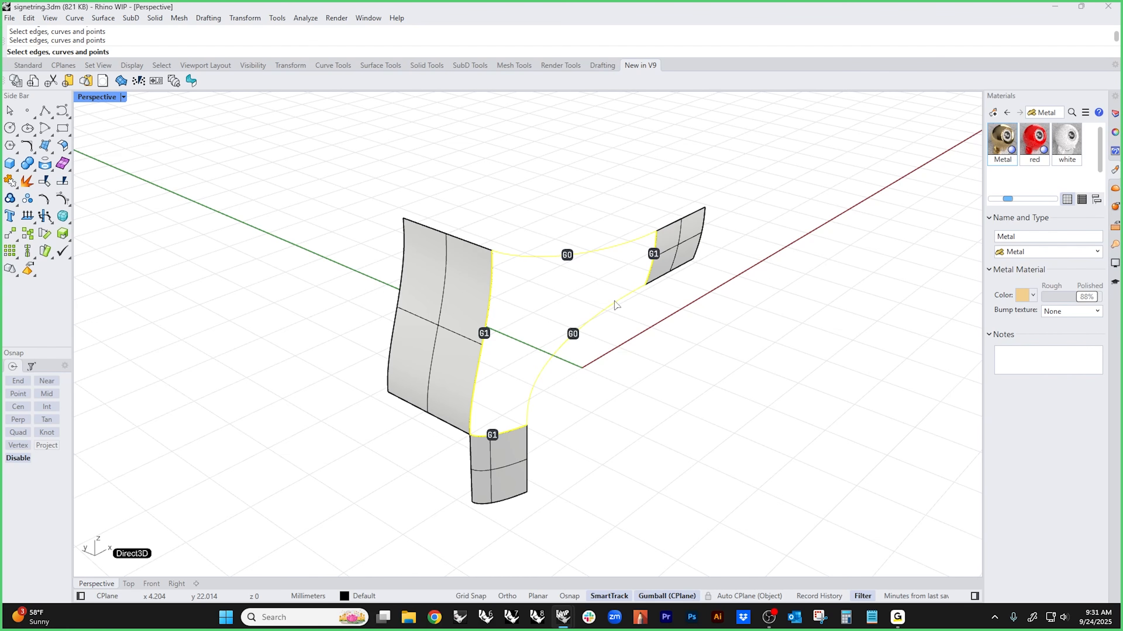
pyautogui.moveTo(595, 392); pyautogui.dragTo(620, 413, button='right')
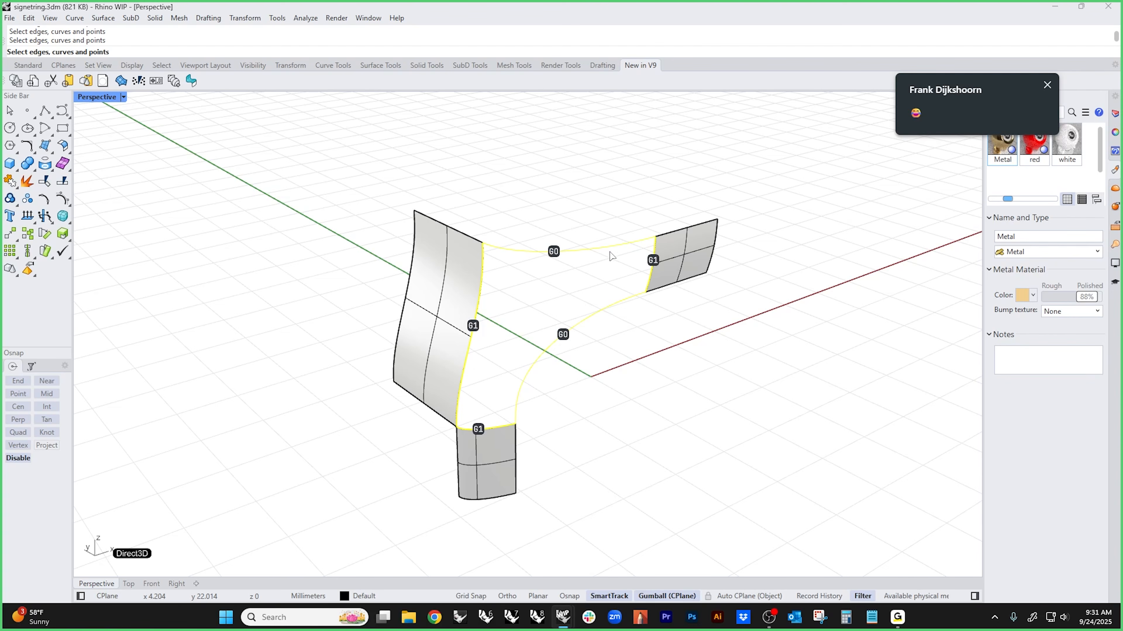
# - Try G2 on the side surface edge, return it to G1, and generate the patch preview
pyautogui.click(473, 326)
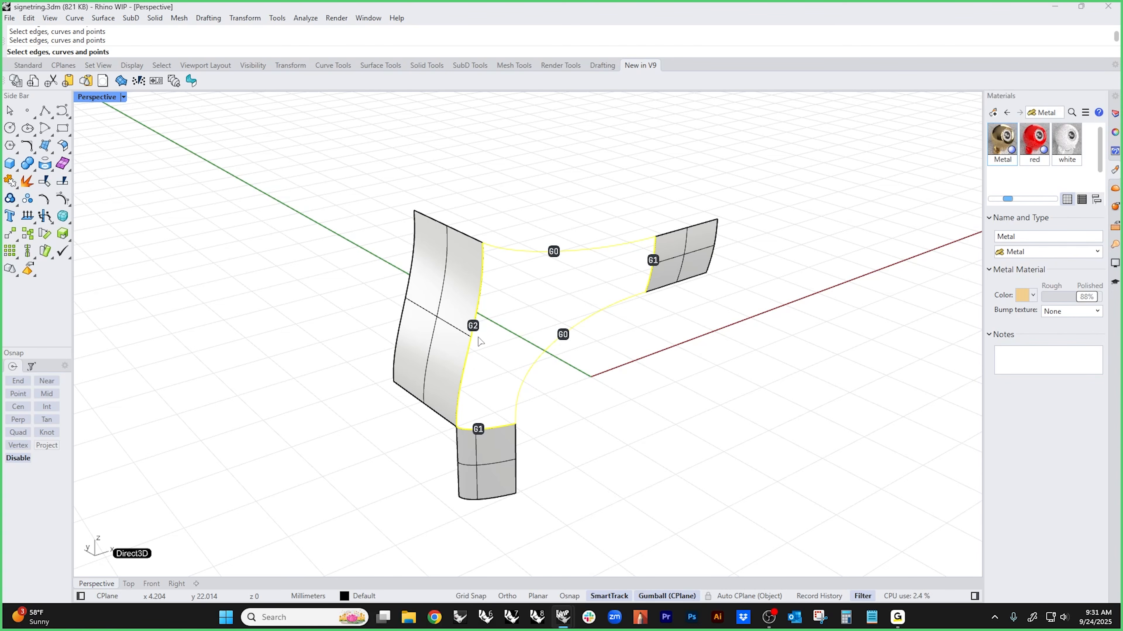
pyautogui.click(472, 326)
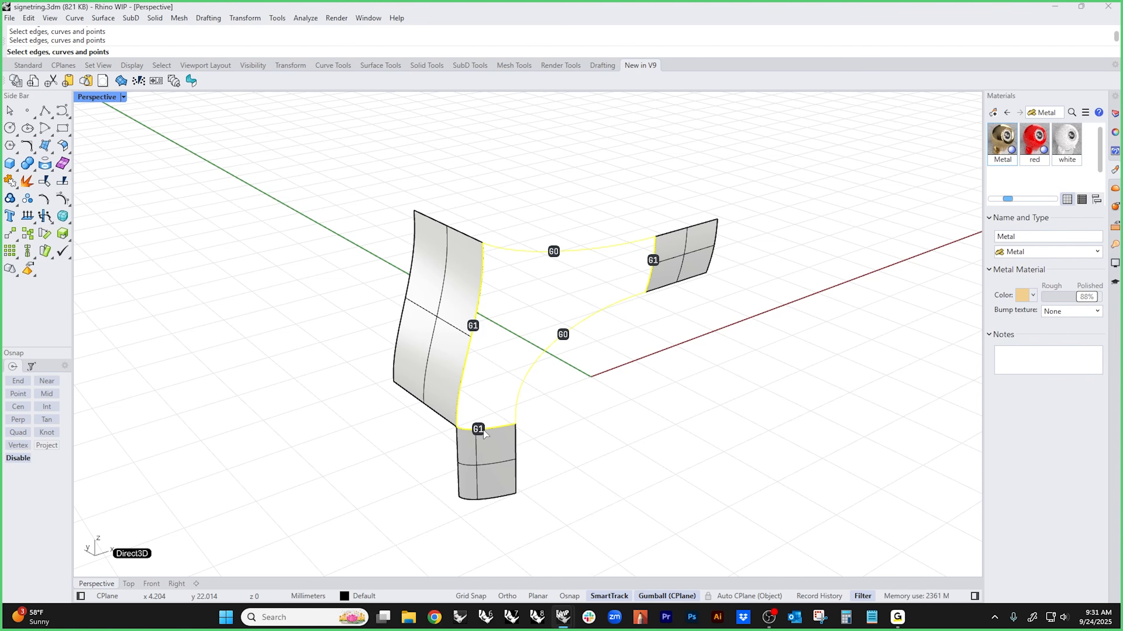
pyautogui.rightClick(638, 417)
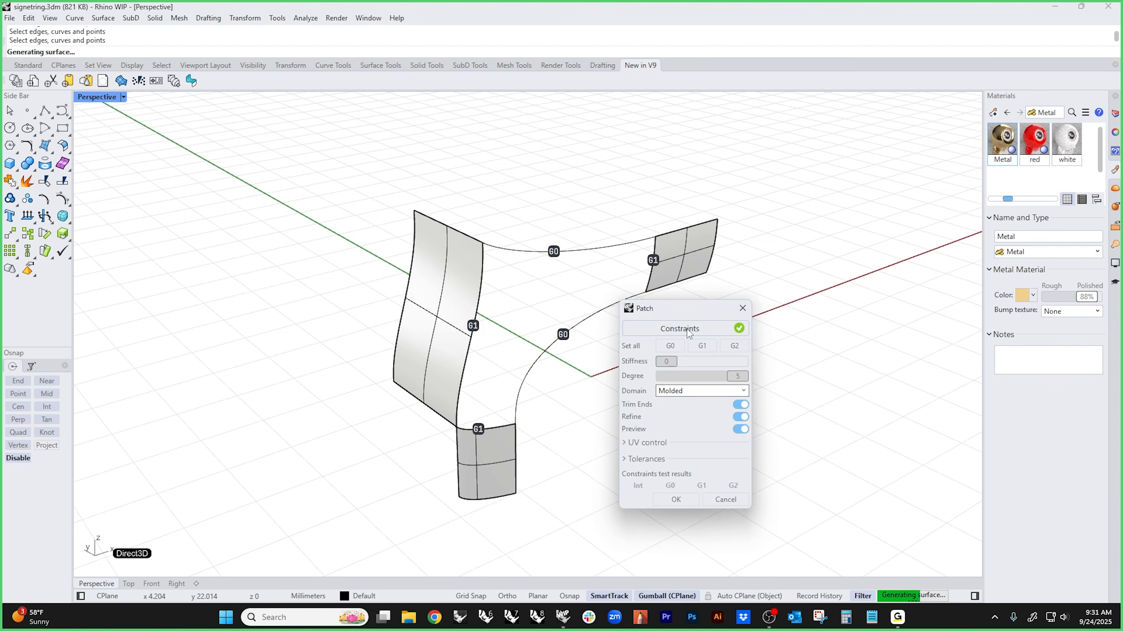
pyautogui.moveTo(678, 313); pyautogui.dragTo(787, 275)
pyautogui.moveTo(627, 424); pyautogui.dragTo(646, 451, button='right')
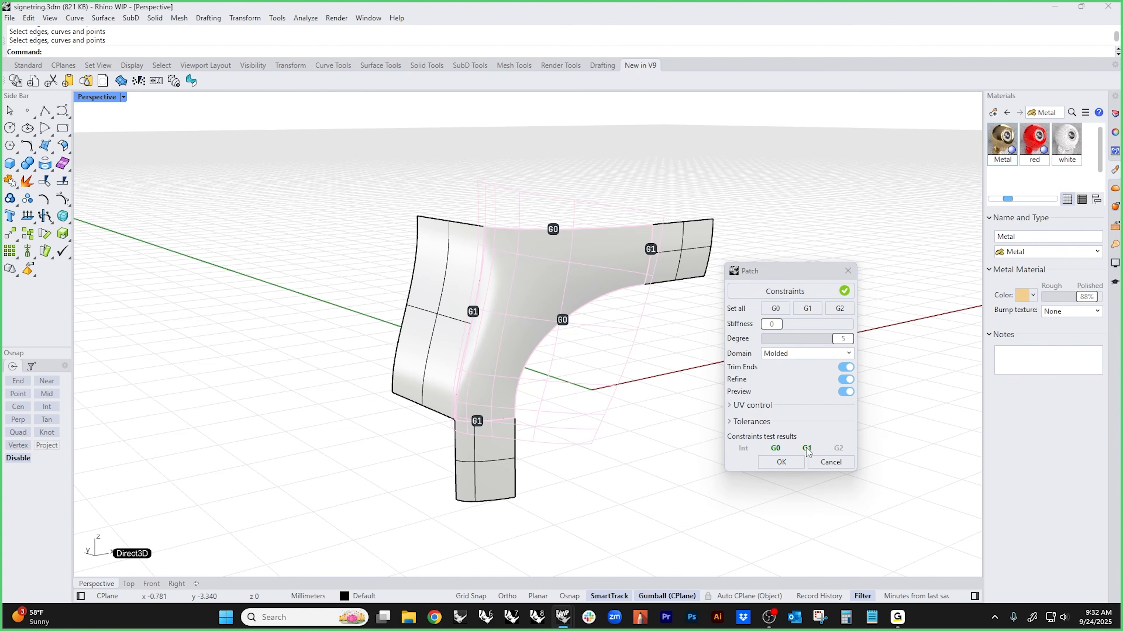
# - Set the patch continuity to G2 along the front, side and lower helper surface edges
pyautogui.click(650, 249)
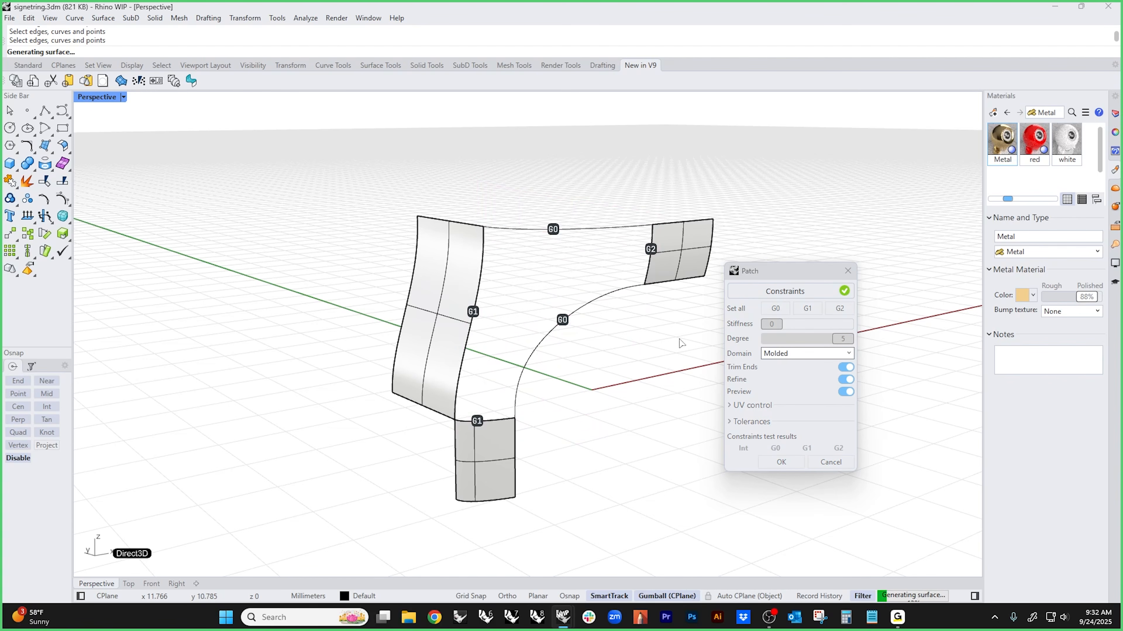
pyautogui.moveTo(672, 423); pyautogui.dragTo(635, 422, button='right')
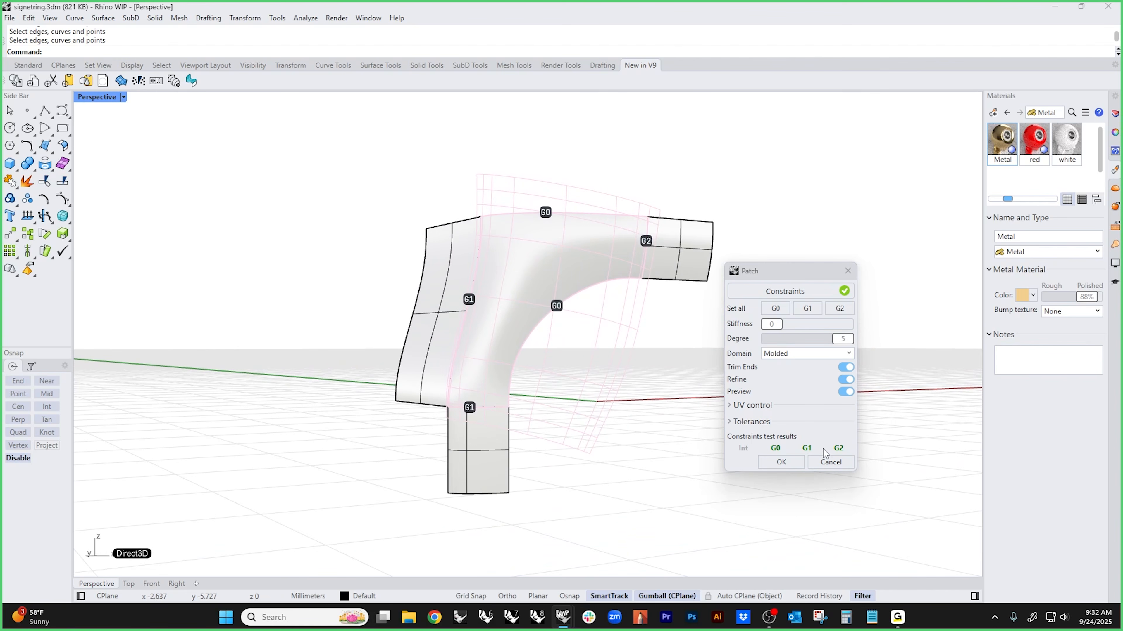
pyautogui.click(469, 299)
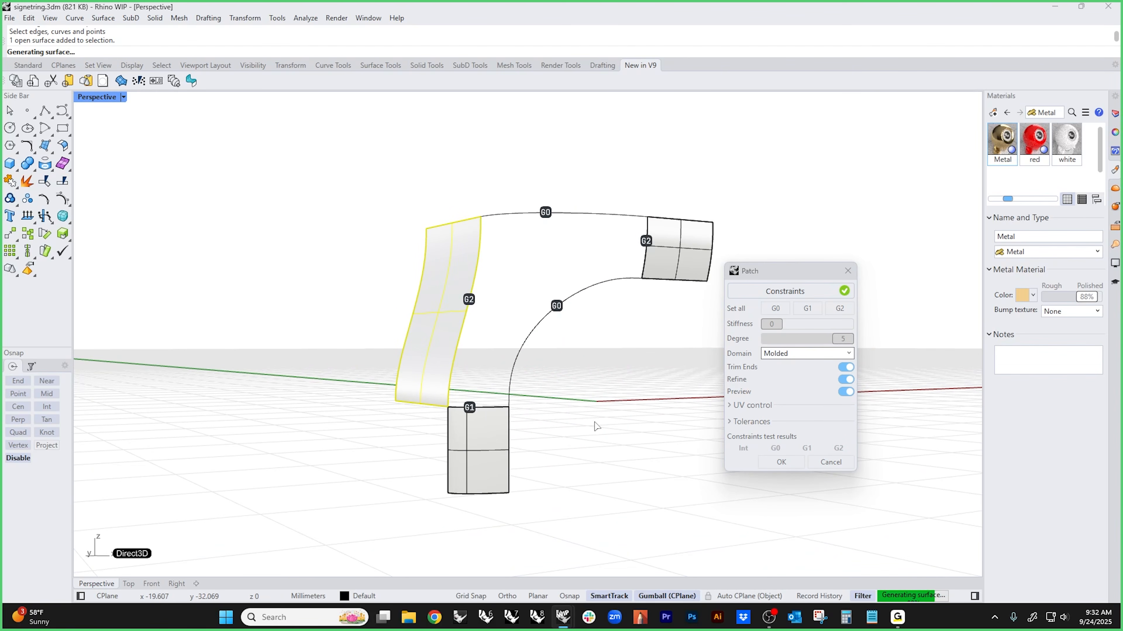
pyautogui.moveTo(591, 423); pyautogui.dragTo(612, 436, button='right')
pyautogui.click(482, 408)
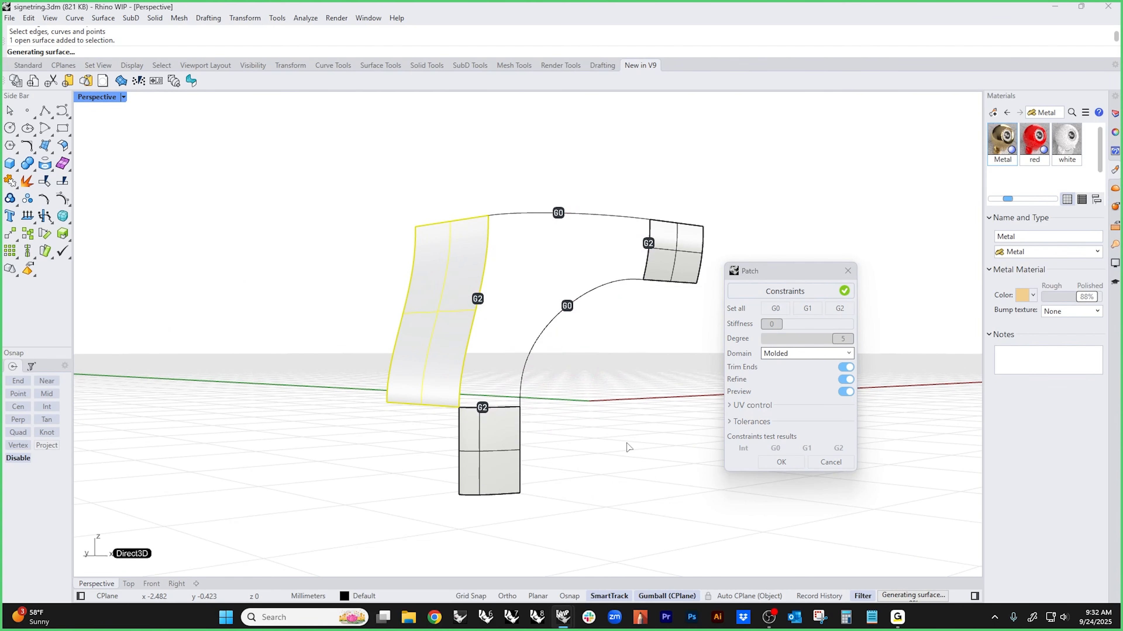
pyautogui.moveTo(635, 447)
pyautogui.mouseDown(button='right')
pyautogui.moveTo(574, 416)
pyautogui.moveTo(550, 439)
pyautogui.moveTo(619, 484)
pyautogui.moveTo(664, 459)
pyautogui.moveTo(663, 403)
pyautogui.moveTo(604, 437)
pyautogui.moveTo(627, 443)
pyautogui.mouseUp(button='right')
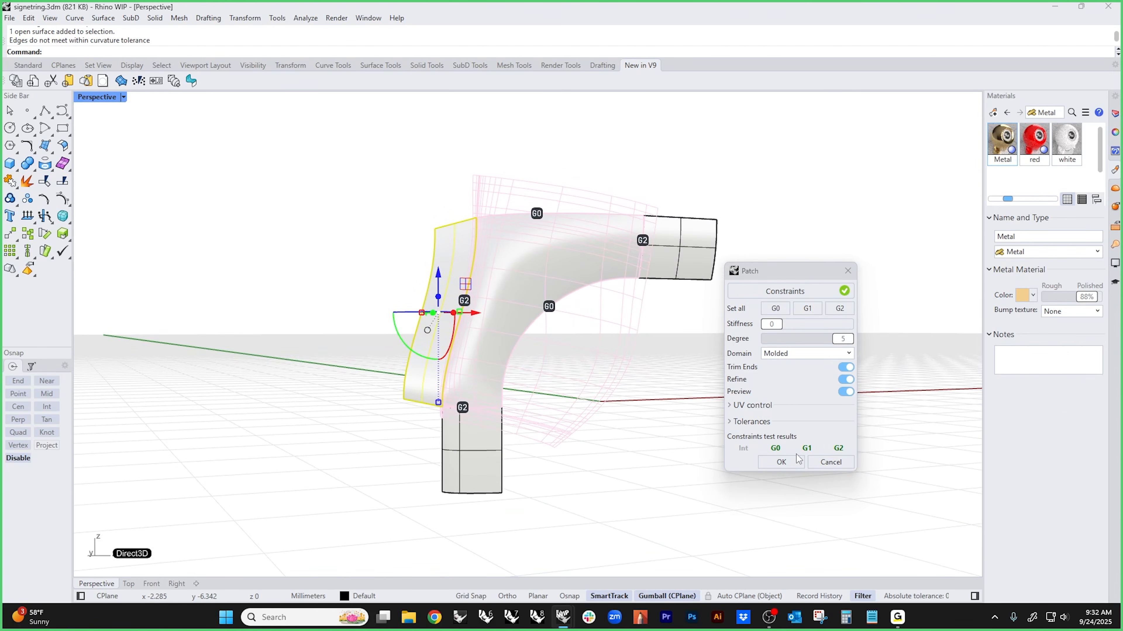
# - Reveal the patch's UV control and tolerance settings, set its degree to 3, and inspect the resulting preview
pyautogui.click(730, 405)
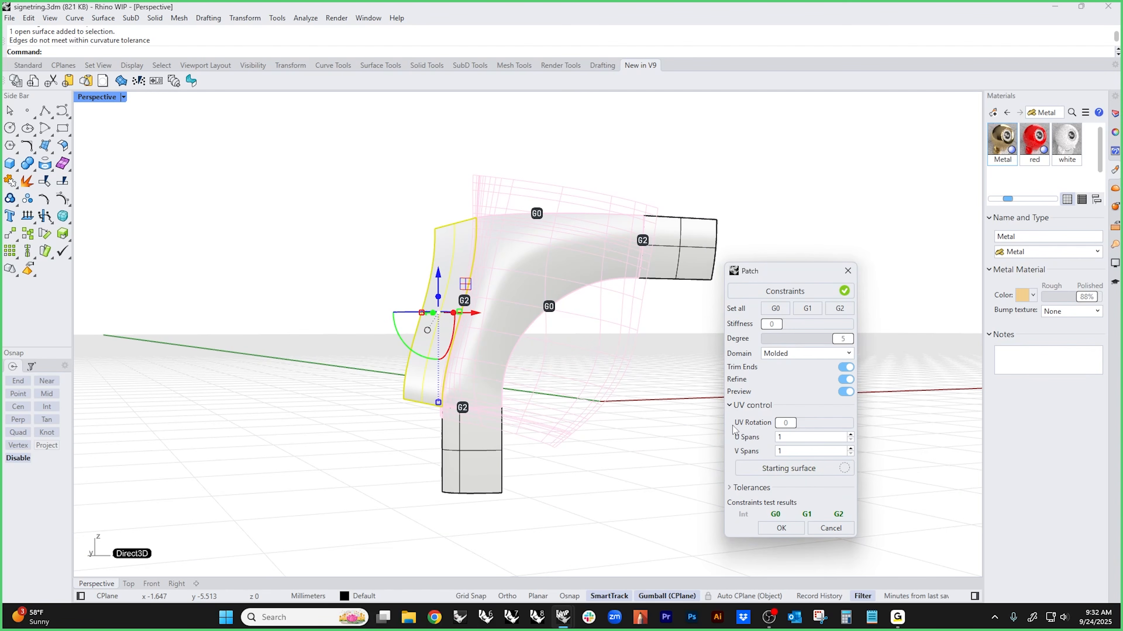
pyautogui.click(737, 488)
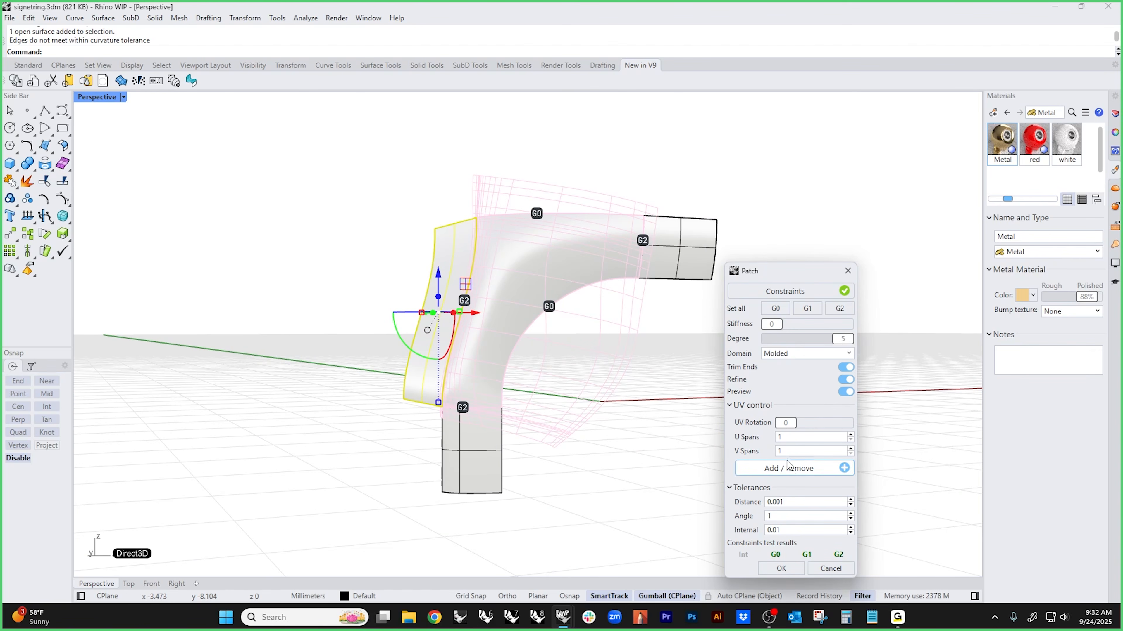
pyautogui.moveTo(602, 402); pyautogui.dragTo(596, 435, button='right')
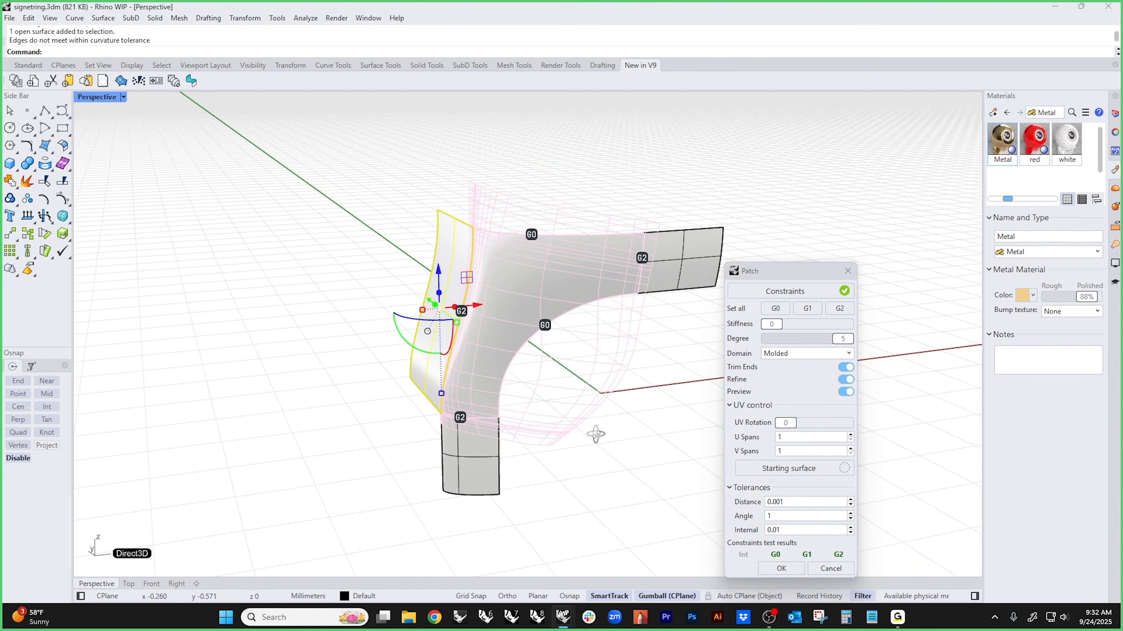
pyautogui.moveTo(506, 327); pyautogui.dragTo(618, 412, button='right')
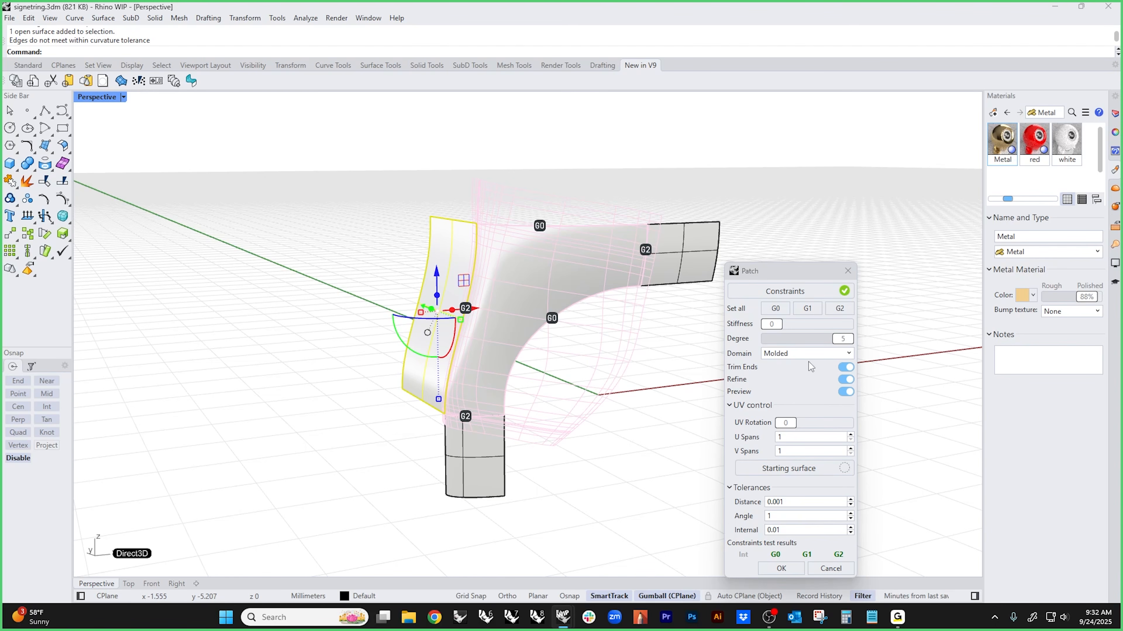
pyautogui.moveTo(822, 342); pyautogui.dragTo(793, 347)
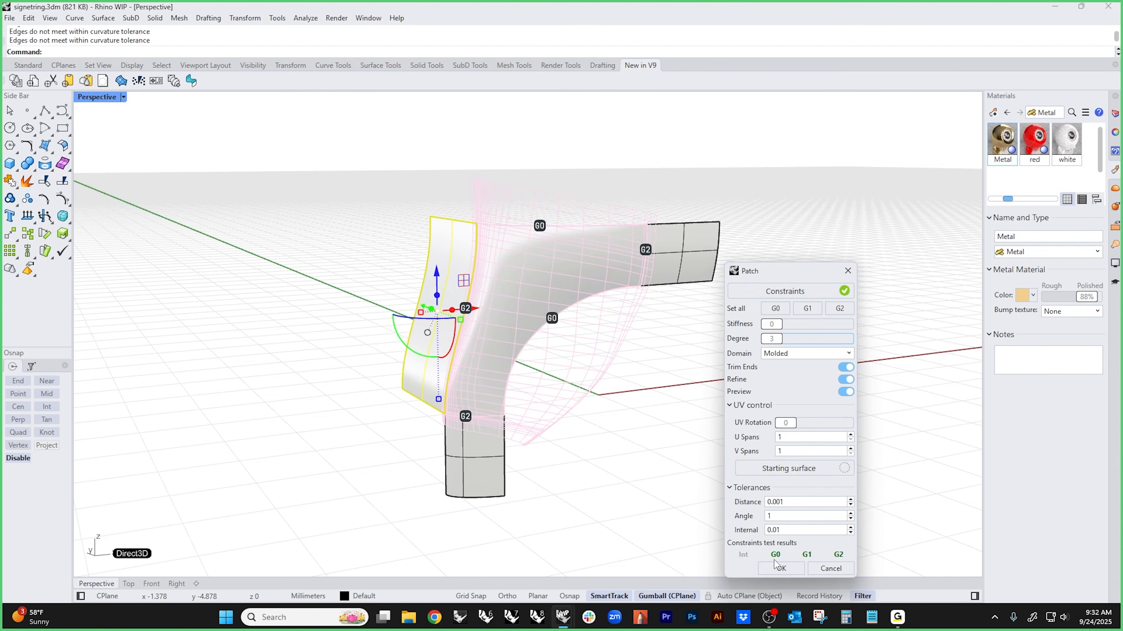
pyautogui.moveTo(587, 496)
pyautogui.mouseDown(button='right')
pyautogui.moveTo(626, 571)
pyautogui.moveTo(609, 468)
pyautogui.moveTo(592, 502)
pyautogui.mouseUp(button='right')
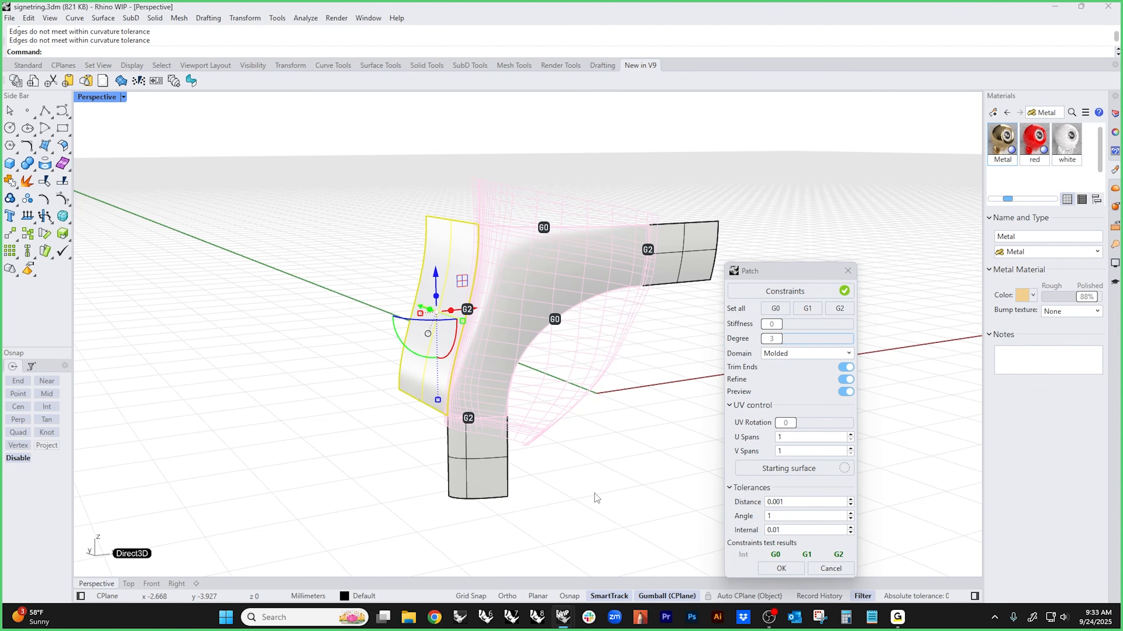
pyautogui.moveTo(627, 460); pyautogui.dragTo(645, 461, button='right')
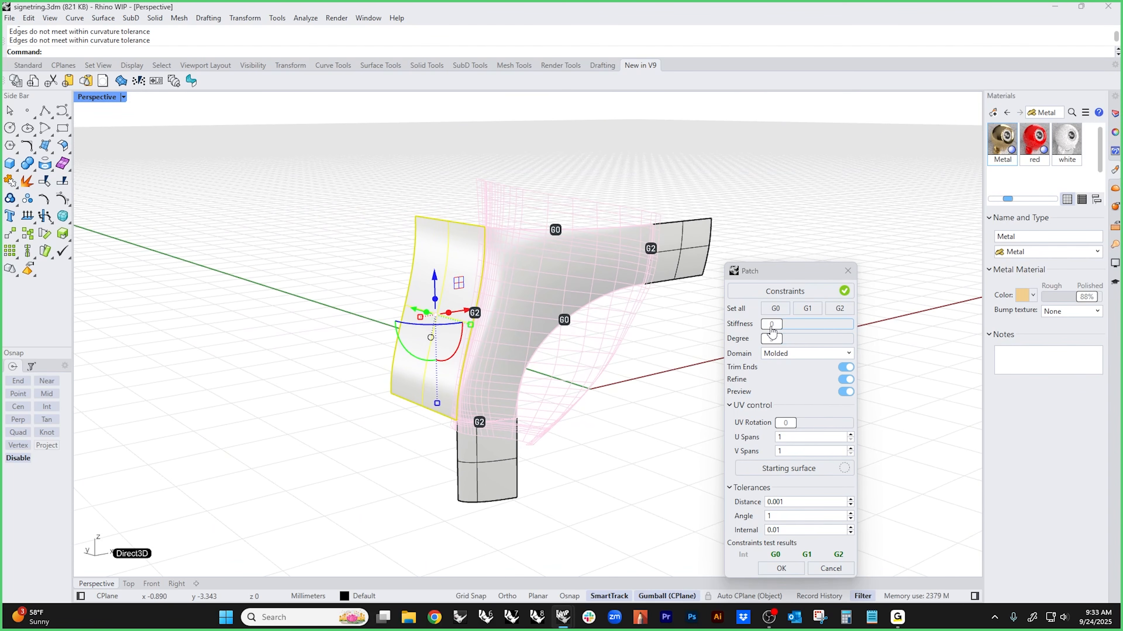
pyautogui.moveTo(663, 380); pyautogui.dragTo(632, 371, button='right')
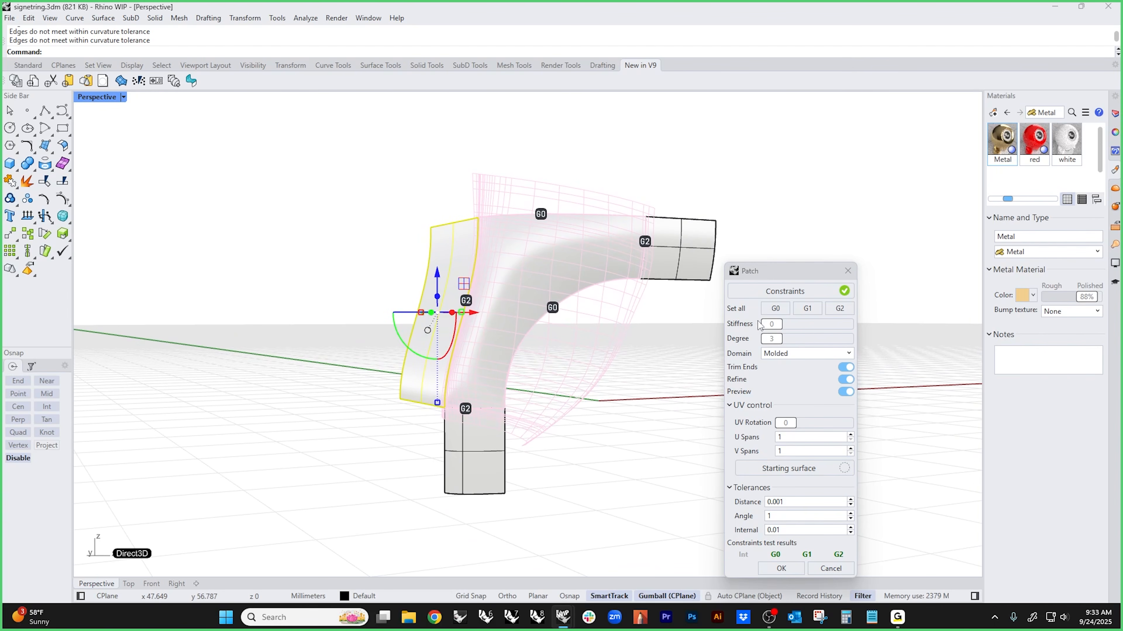
# - Set the patch continuity back to G1 along the front, side and lower helper surface edges
pyautogui.click(646, 243)
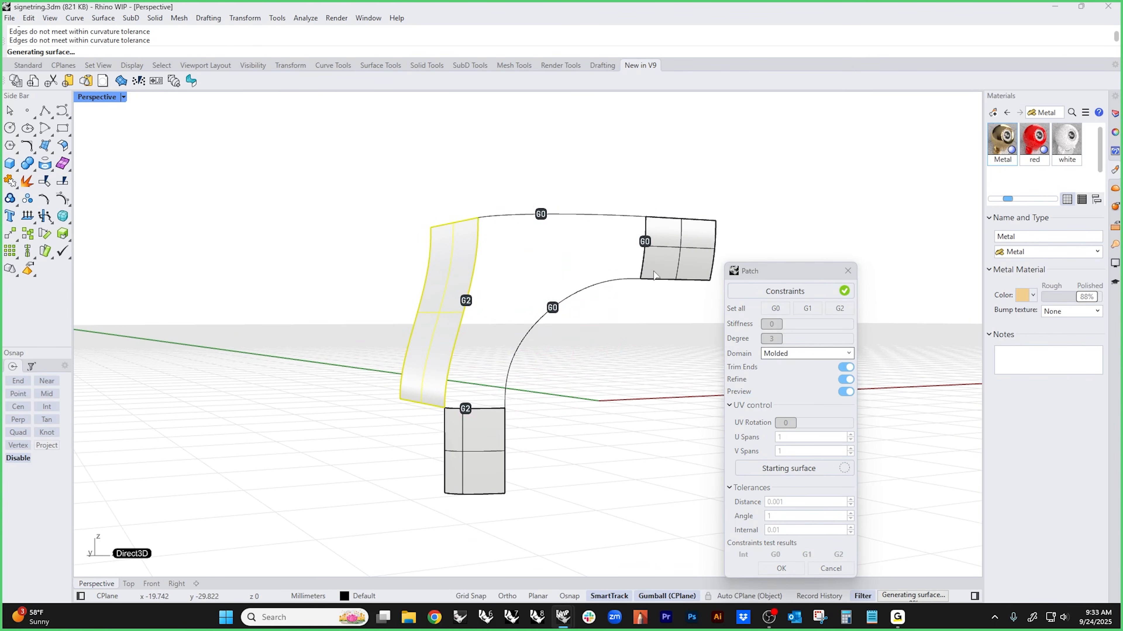
pyautogui.click(646, 243)
pyautogui.click(466, 301)
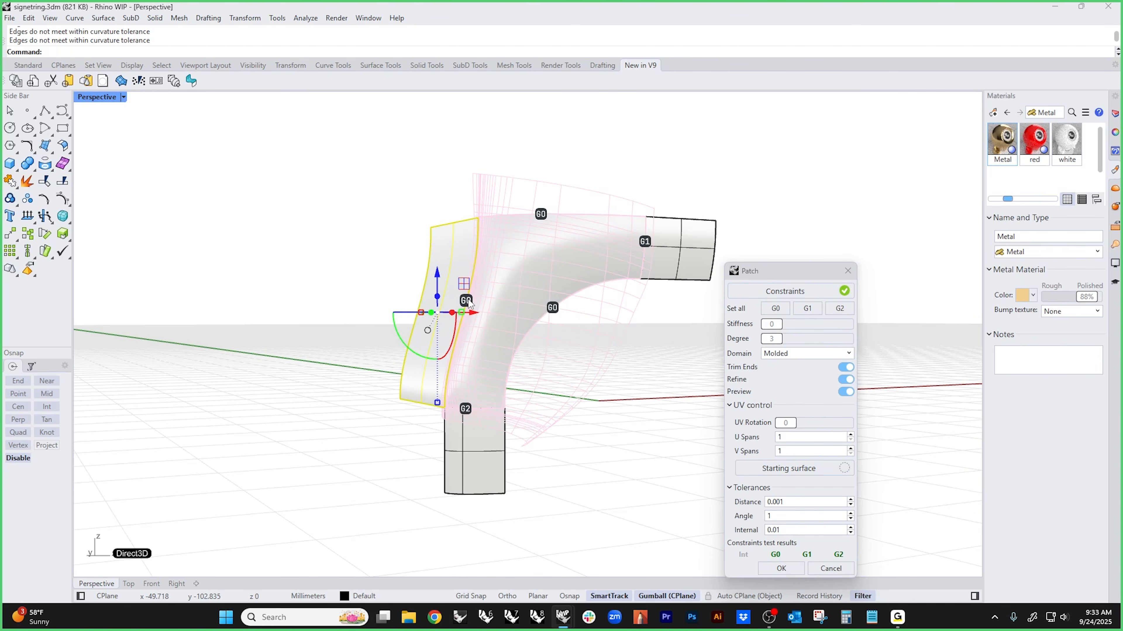
pyautogui.click(466, 302)
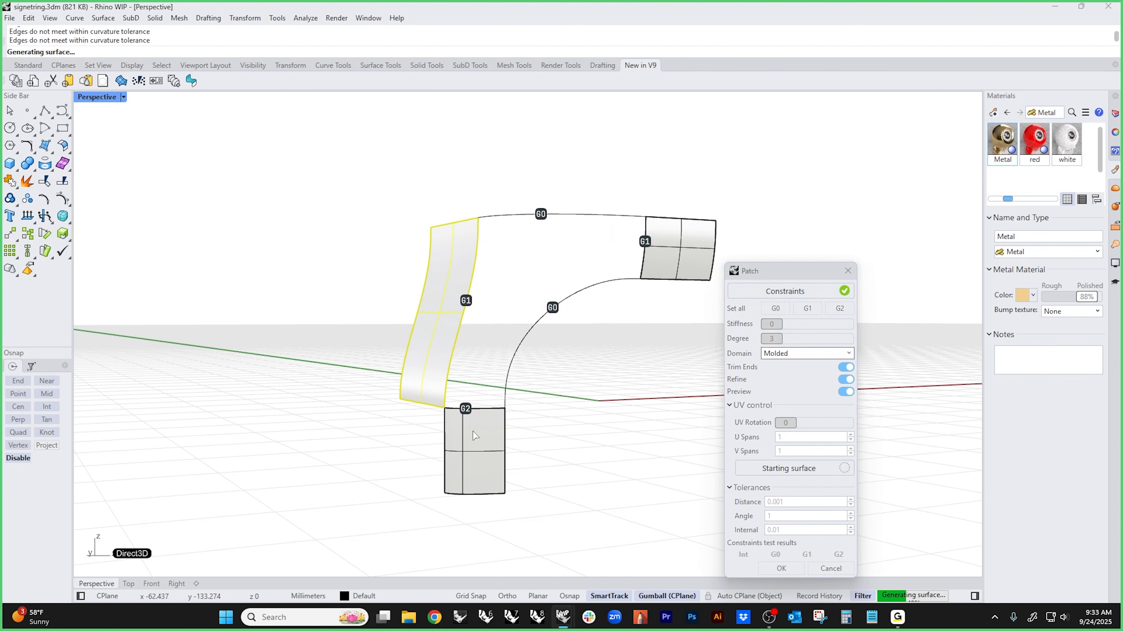
pyautogui.click(465, 409)
pyautogui.click(464, 409)
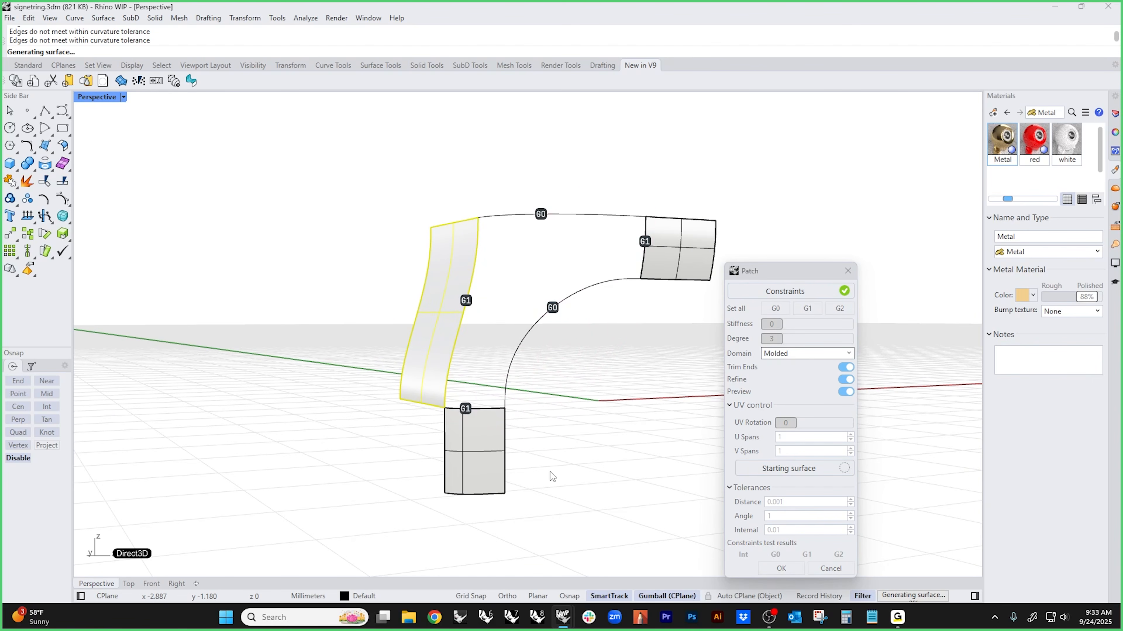
pyautogui.moveTo(591, 452); pyautogui.dragTo(632, 462, button='right')
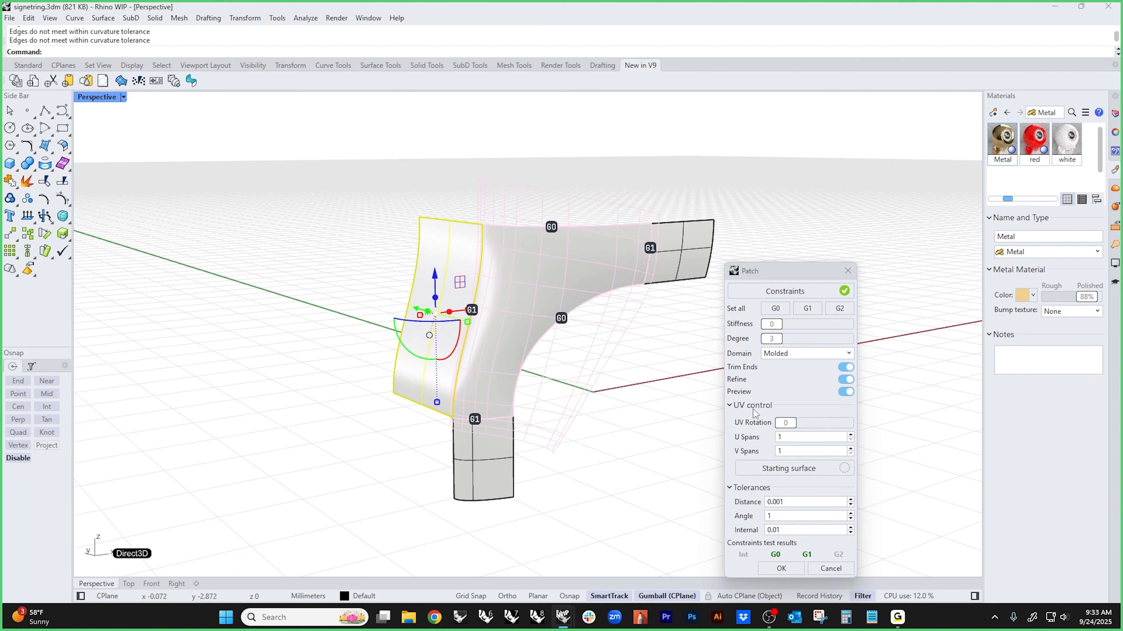
# - Set the patch degree to 4, examine the preview, and cancel the patch
pyautogui.moveTo(771, 340); pyautogui.dragTo(795, 341)
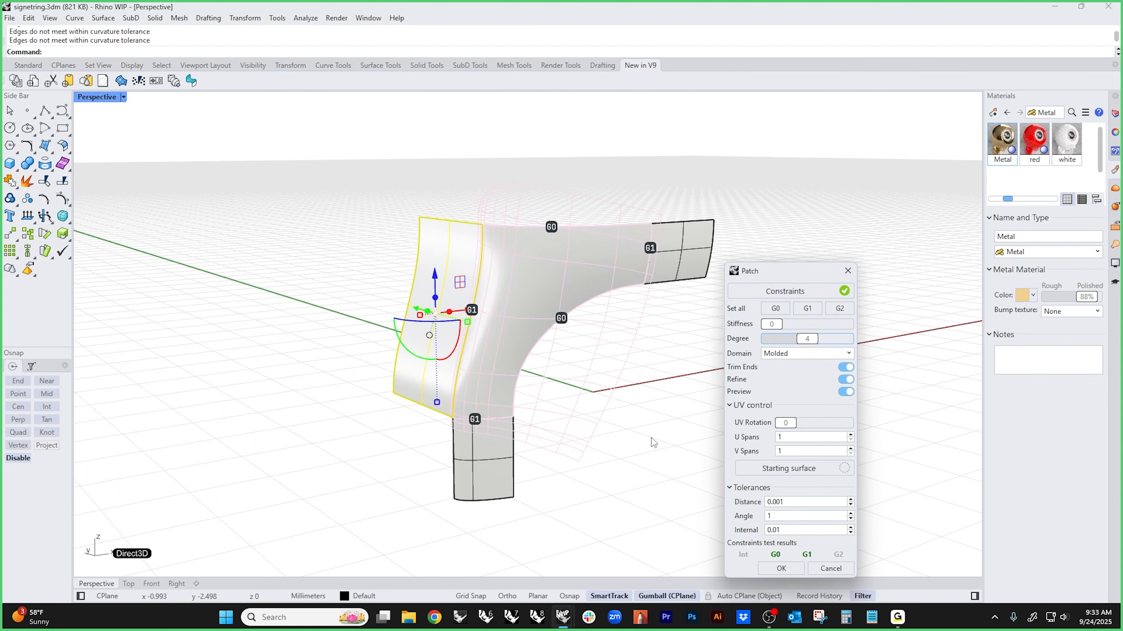
pyautogui.moveTo(651, 439); pyautogui.dragTo(632, 459, button='right')
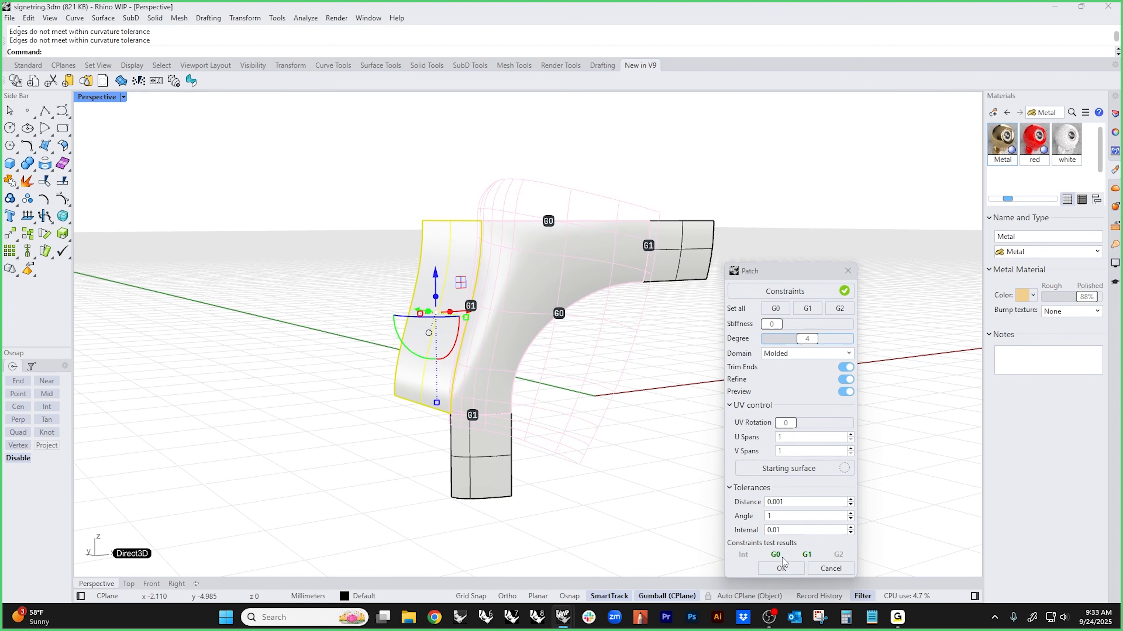
pyautogui.moveTo(659, 481); pyautogui.dragTo(650, 494, button='right')
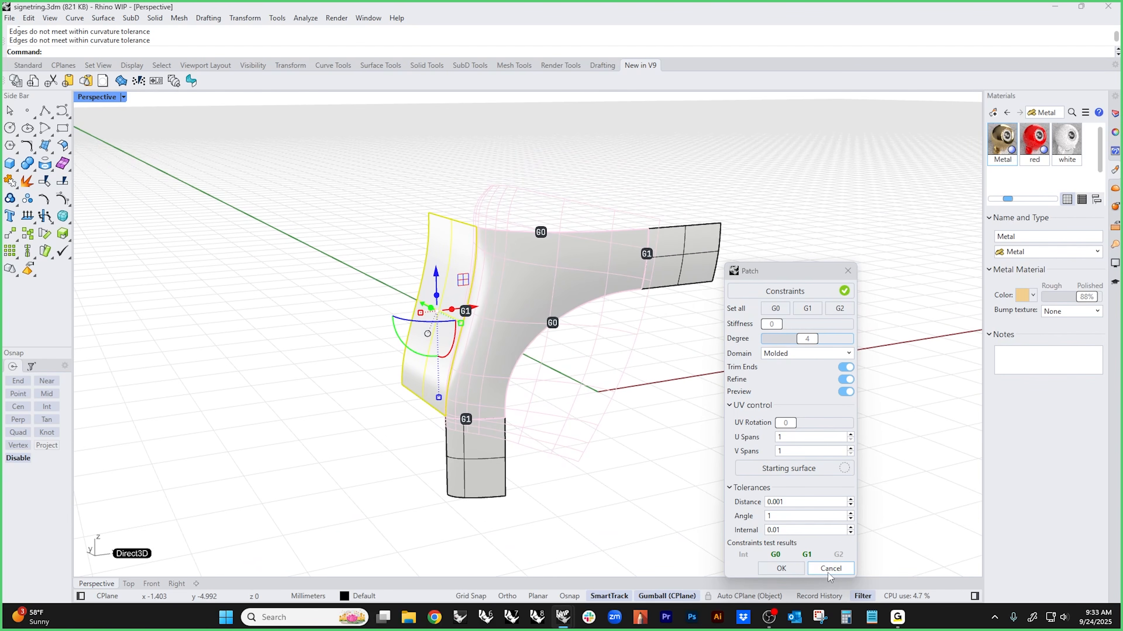
pyautogui.click(836, 572)
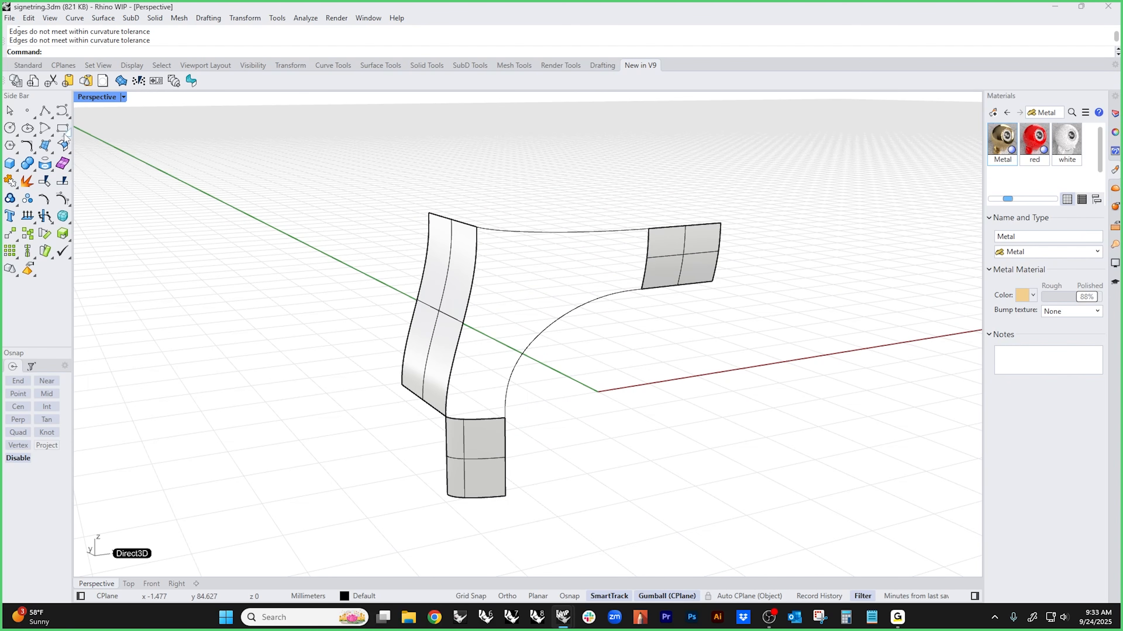
# - Draw a single-segment polyline from the upper inner corner of the tall helper surface to the lower arched curve
pyautogui.click(45, 110)
pyautogui.moveTo(559, 396); pyautogui.dragTo(634, 457, button='right')
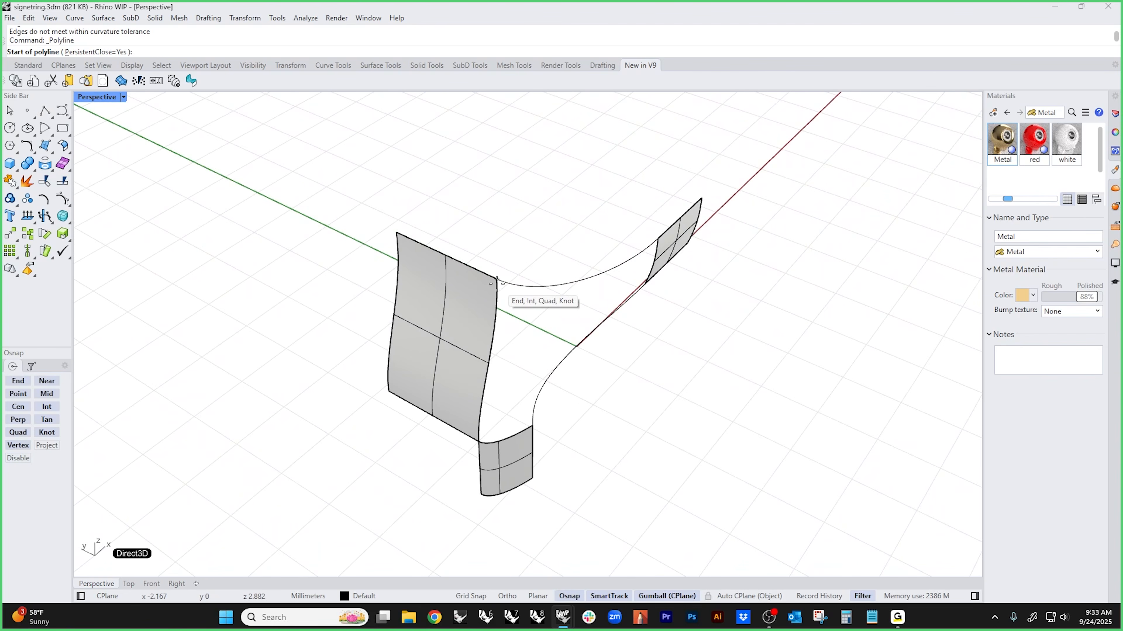
pyautogui.click(511, 299)
pyautogui.moveTo(579, 346); pyautogui.dragTo(645, 380, button='right')
pyautogui.click(540, 321)
pyautogui.press('Return')
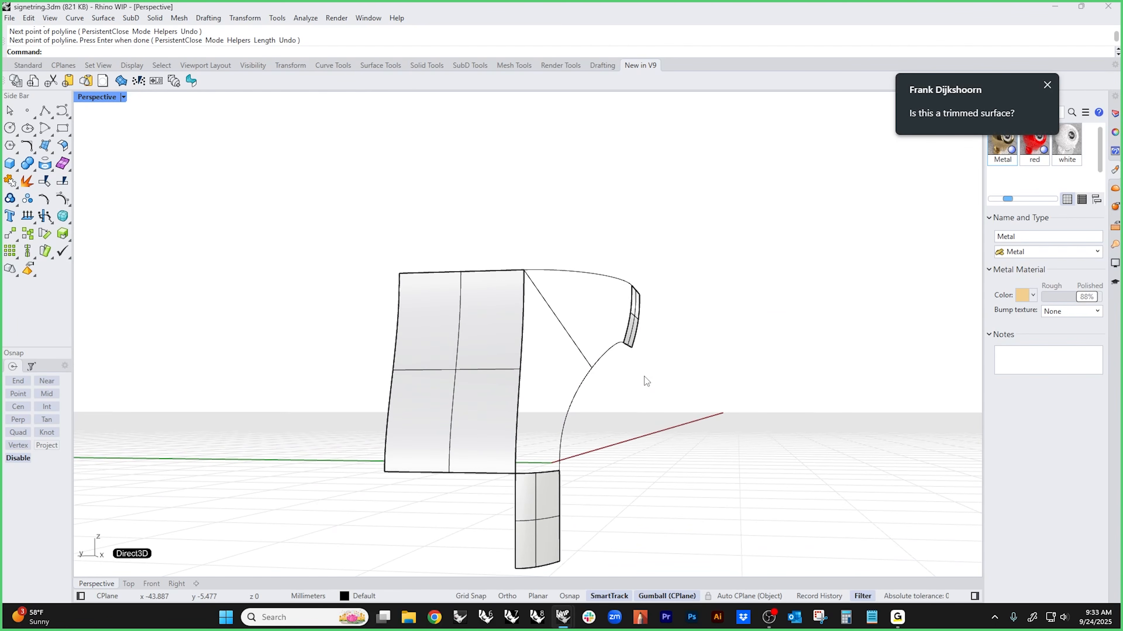
pyautogui.moveTo(648, 386)
pyautogui.mouseDown(button='right')
pyautogui.moveTo(609, 431)
pyautogui.moveTo(554, 435)
pyautogui.moveTo(489, 502)
pyautogui.moveTo(431, 487)
pyautogui.moveTo(646, 444)
pyautogui.moveTo(656, 397)
pyautogui.mouseUp(button='right')
pyautogui.moveTo(657, 385); pyautogui.dragTo(444, 397, button='right')
# - Show the diagonal line's control points and change its degree to 3
pyautogui.scroll(3, 594, 370)
pyautogui.click(440, 392)
pyautogui.middleClick(483, 390)
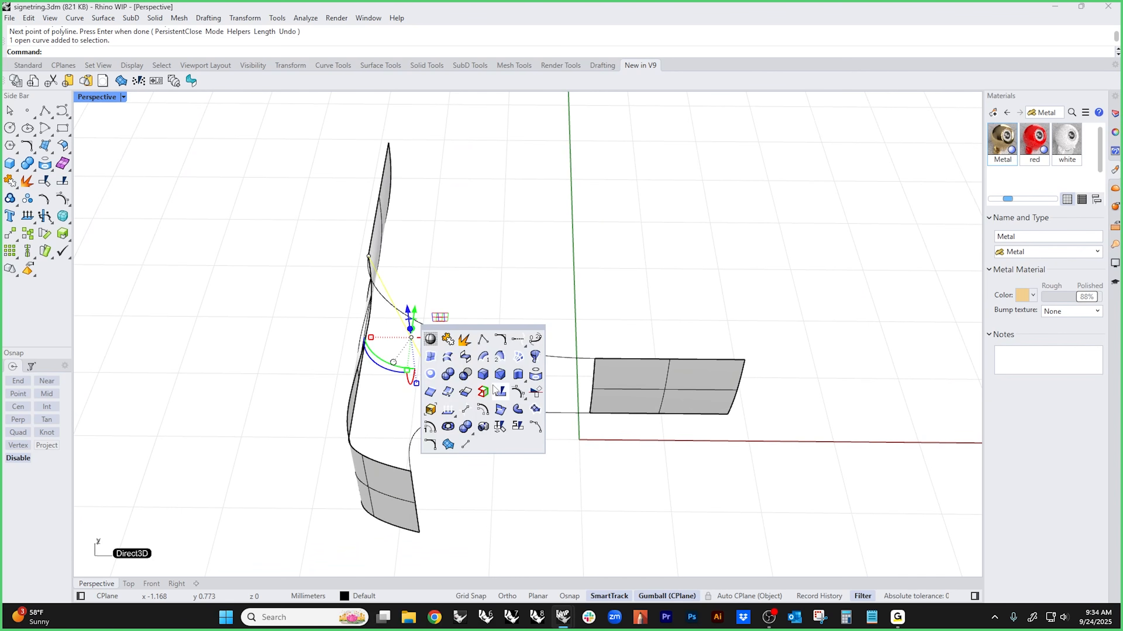
pyautogui.click(521, 393)
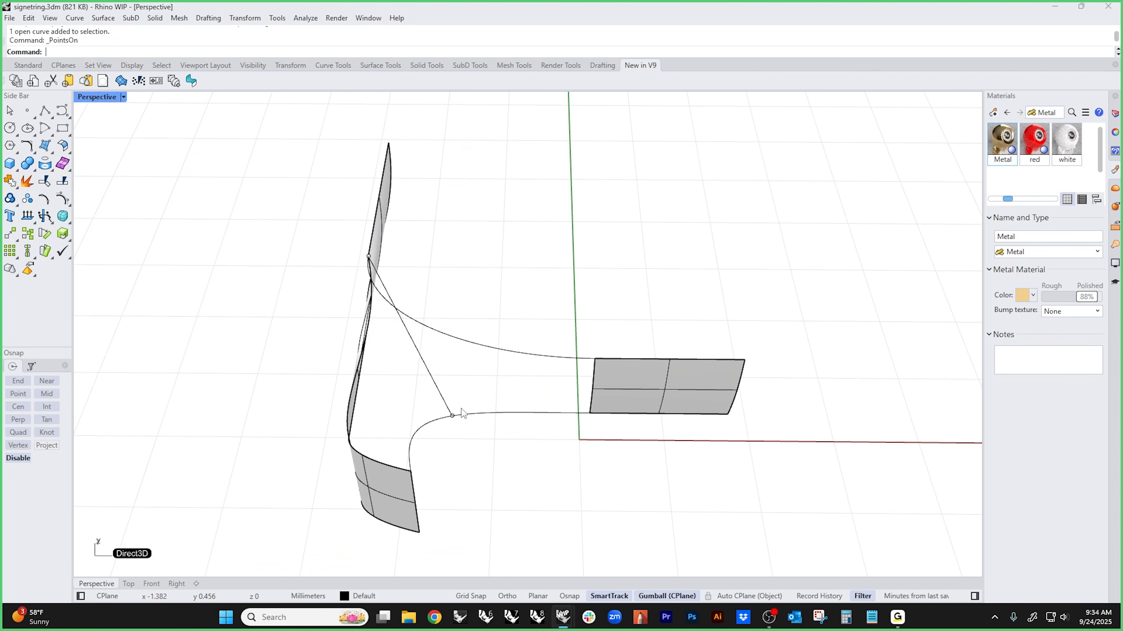
pyautogui.write('cd')
pyautogui.press('Return')
pyautogui.click(441, 389)
pyautogui.press('Return')
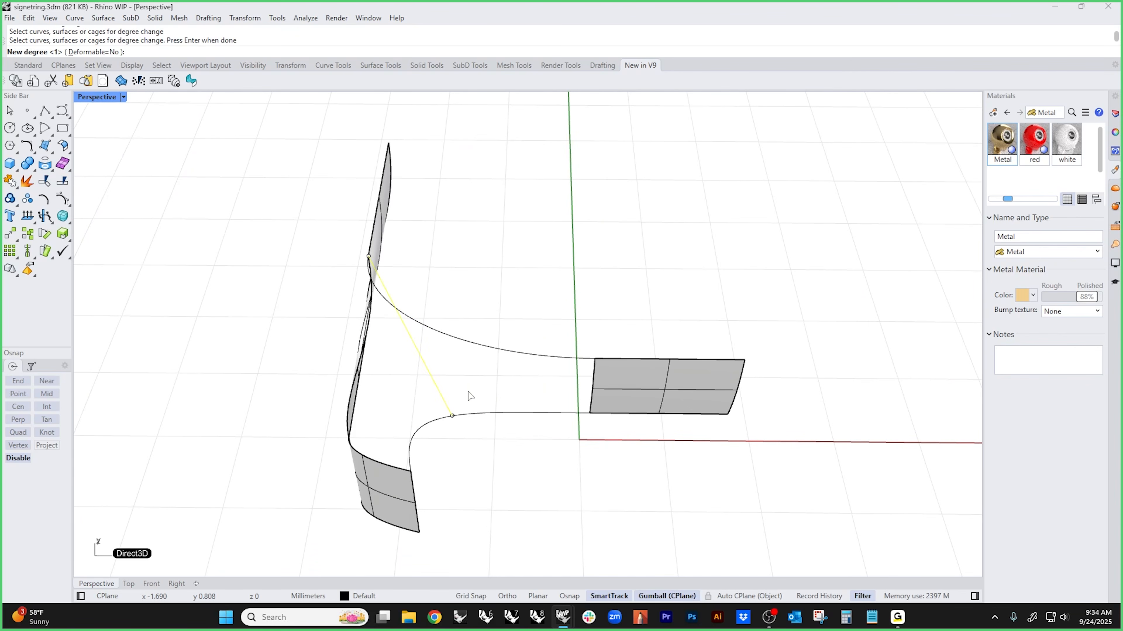
pyautogui.write('3')
pyautogui.press('Return')
pyautogui.write('3')
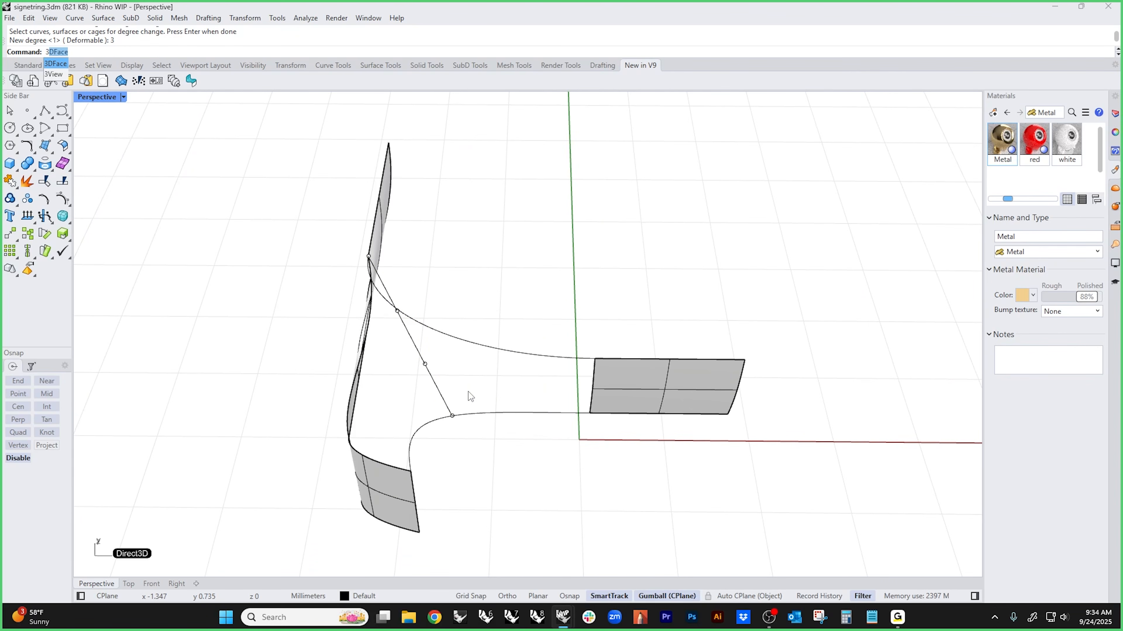
pyautogui.press('Escape')
# - Move the diagonal curve's two interior control points outward in the Top view so the curve bows with the ring's corner
pyautogui.moveTo(469, 391); pyautogui.dragTo(513, 374, button='right')
pyautogui.click(499, 388)
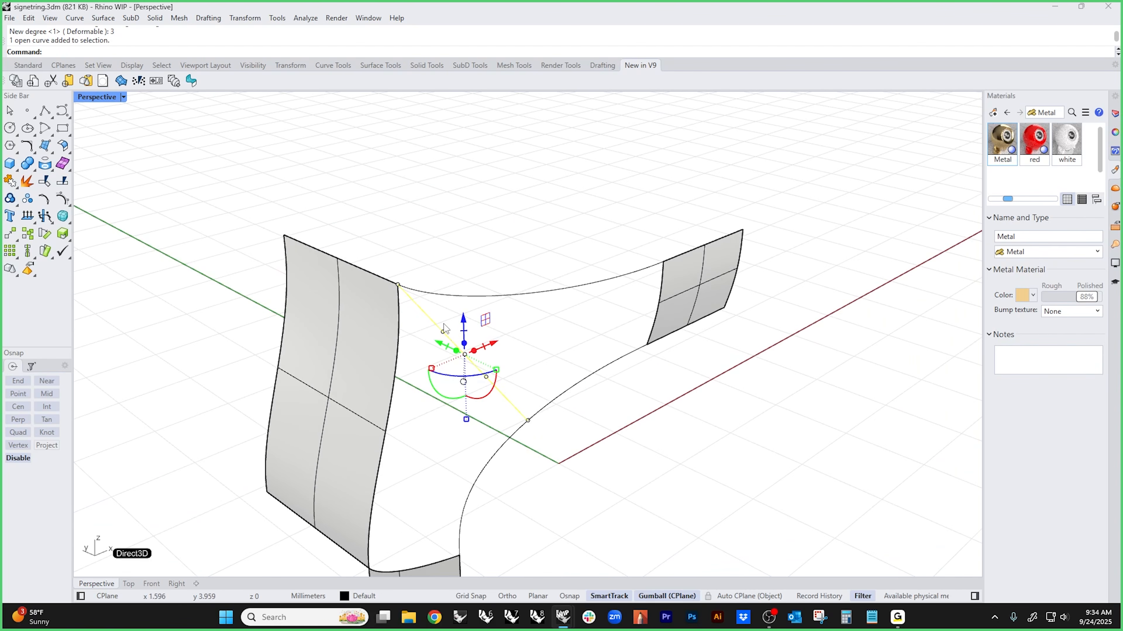
pyautogui.click(443, 331)
pyautogui.click(515, 378)
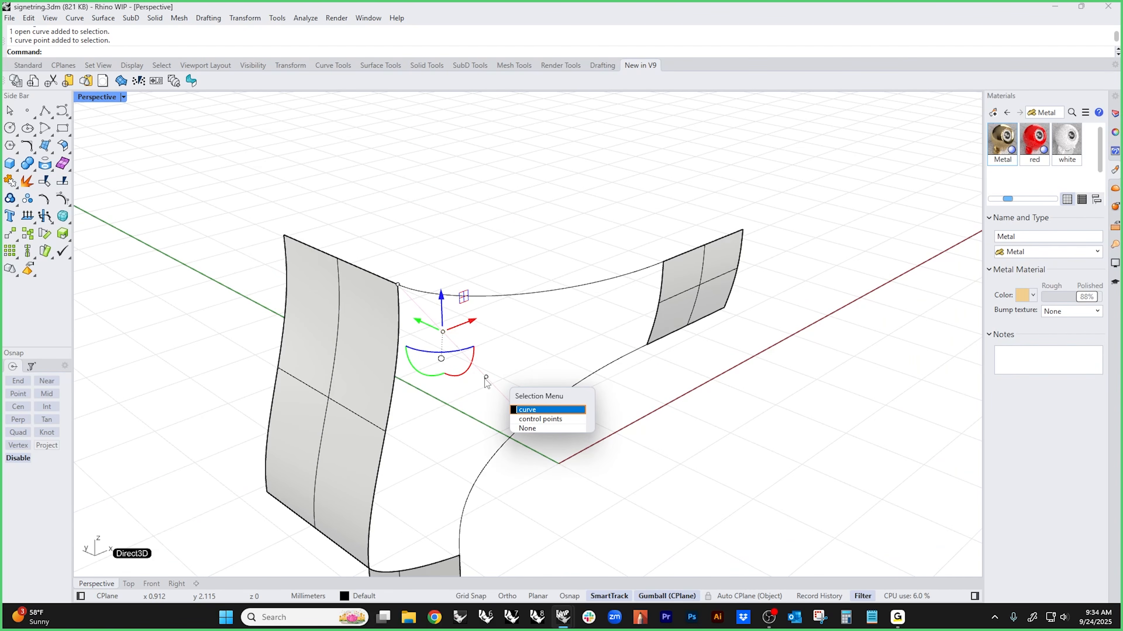
pyautogui.click(530, 418)
pyautogui.write('tt')
pyautogui.press('Return')
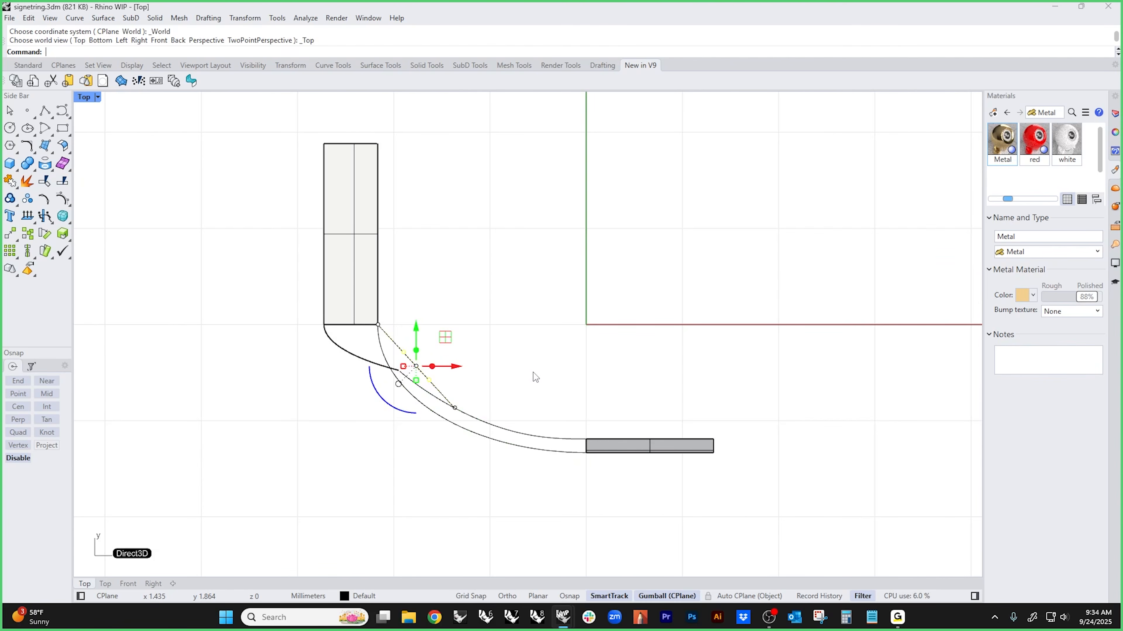
pyautogui.moveTo(414, 367); pyautogui.dragTo(396, 388)
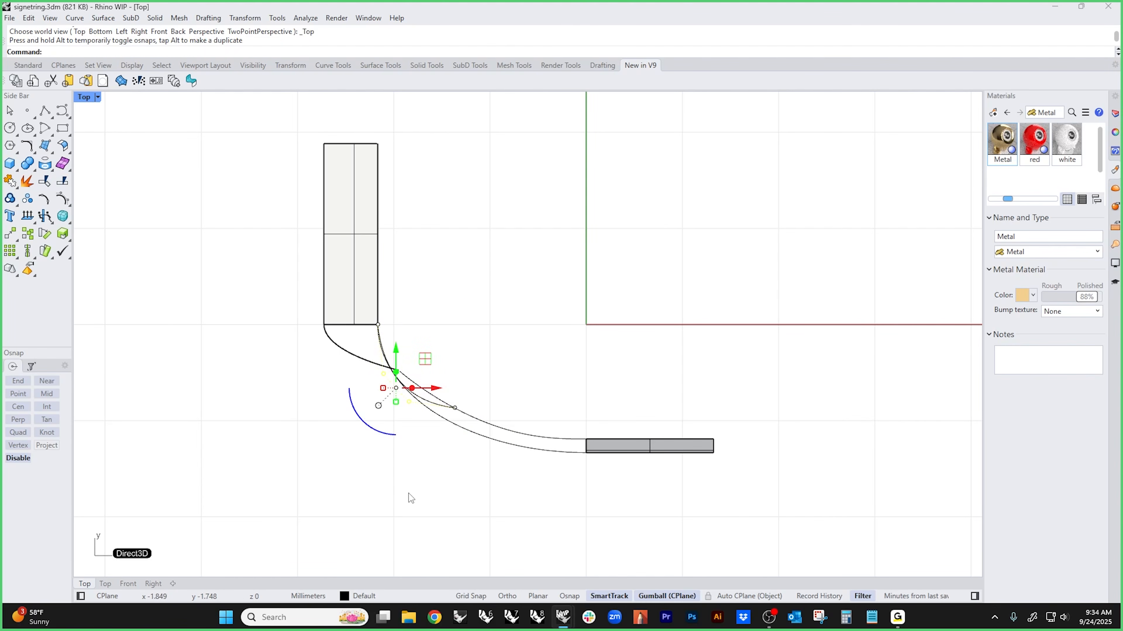
pyautogui.press('Escape')
pyautogui.press('Escape')
# - With history recording on, preview a patch from the three helper surface edges, upper and lower boundary curves, and internal diagonal curve
pyautogui.moveTo(433, 499); pyautogui.dragTo(513, 371, button='right')
pyautogui.press('F4')
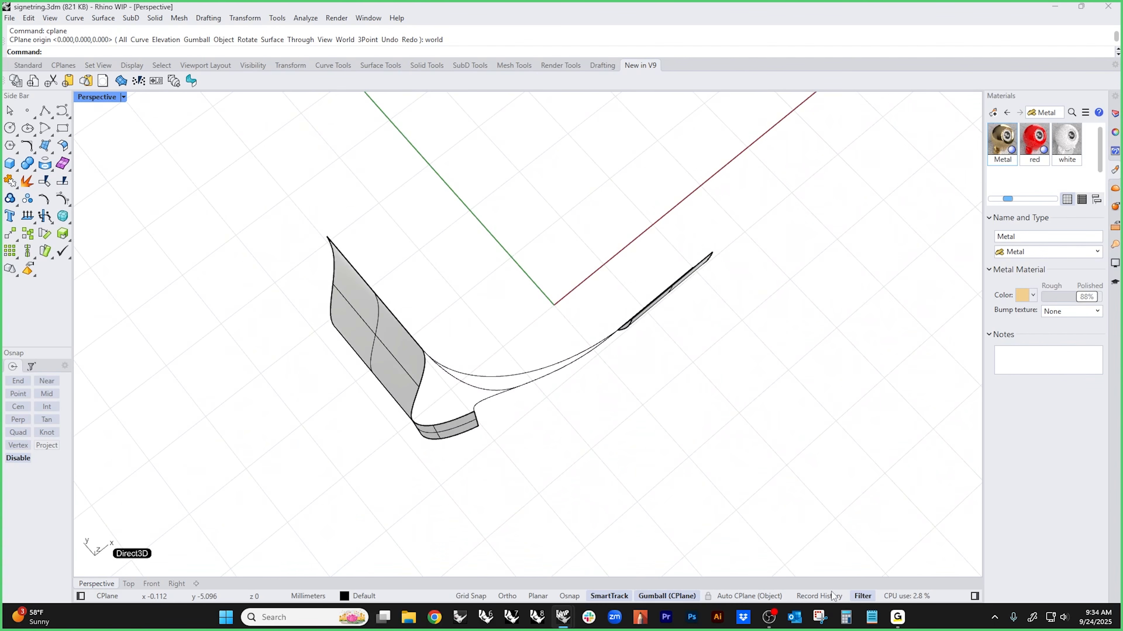
pyautogui.moveTo(621, 503); pyautogui.dragTo(565, 426, button='right')
pyautogui.middleClick(566, 426)
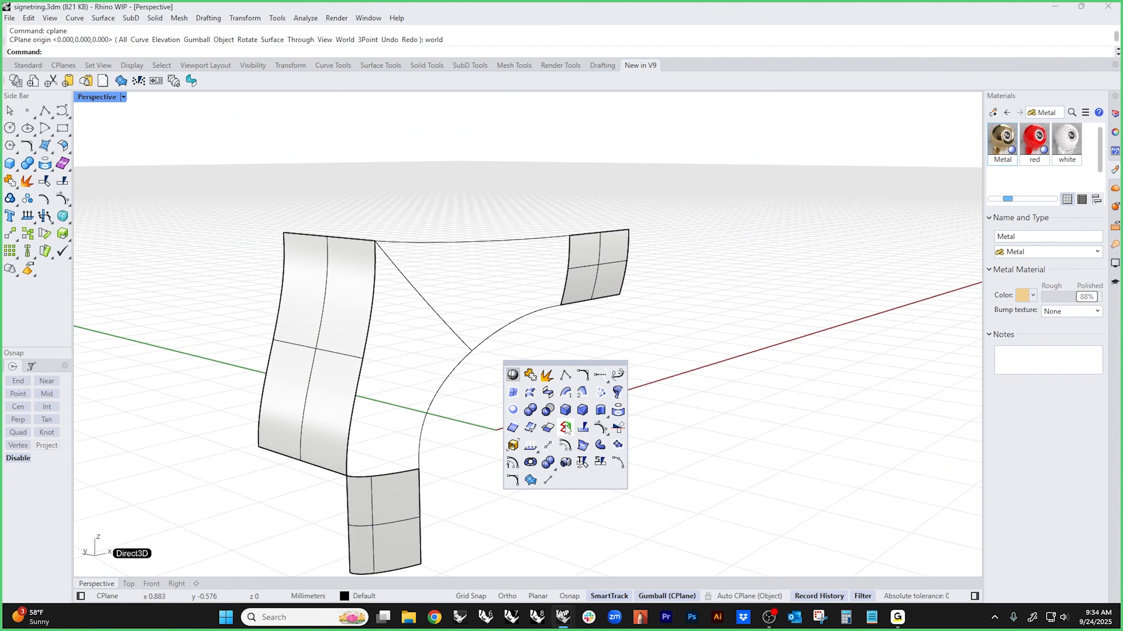
pyautogui.click(533, 482)
pyautogui.click(392, 474)
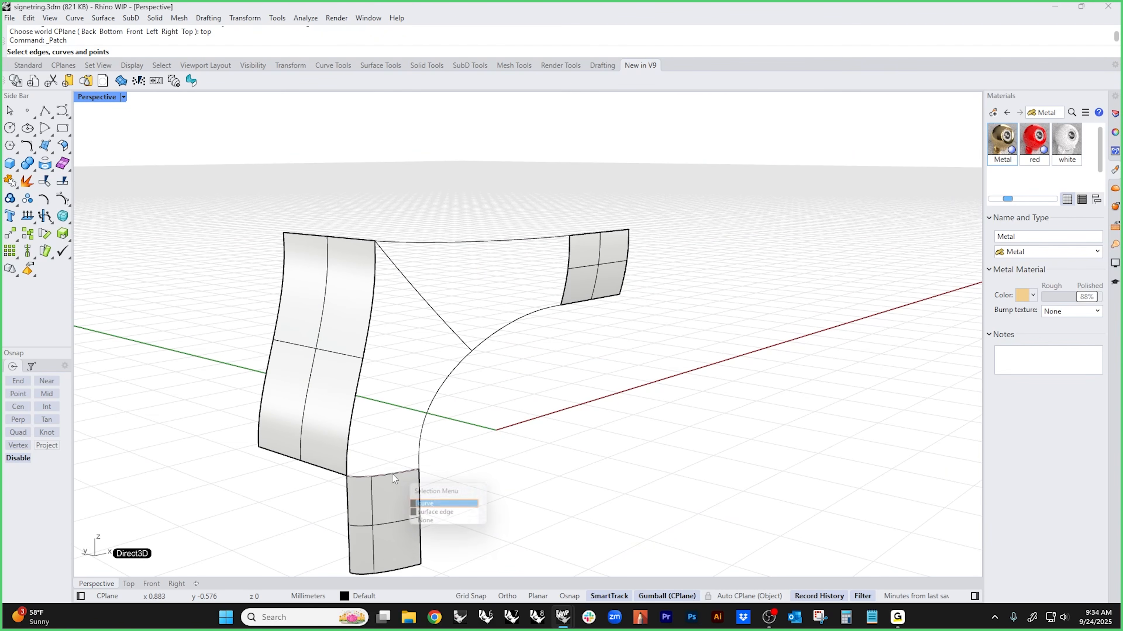
pyautogui.click(415, 514)
pyautogui.click(350, 451)
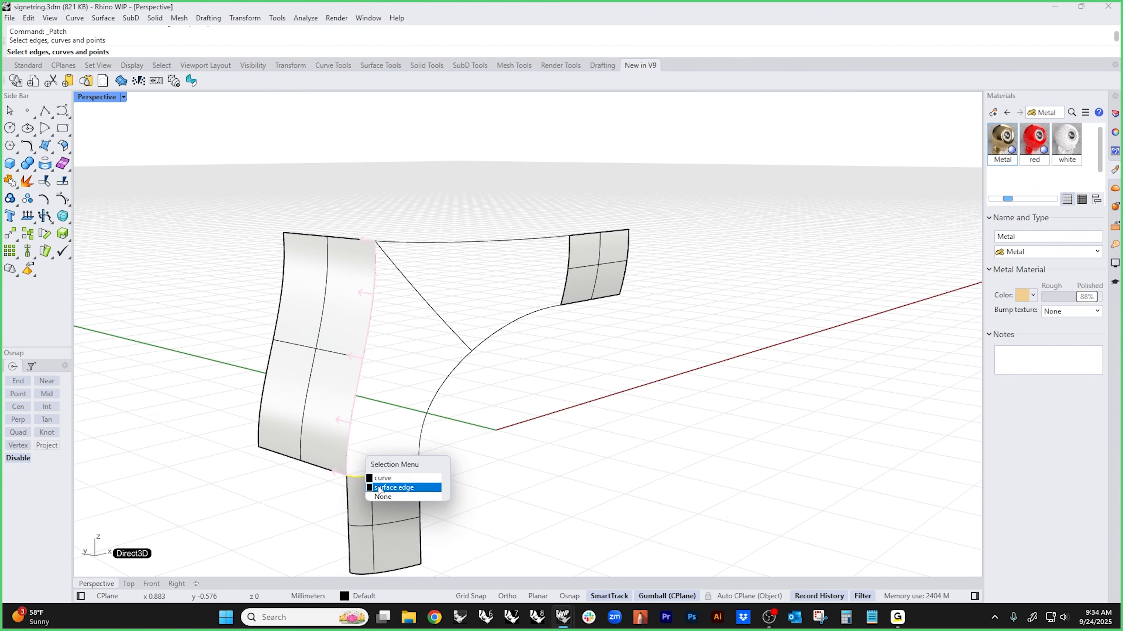
pyautogui.click(375, 487)
pyautogui.click(570, 280)
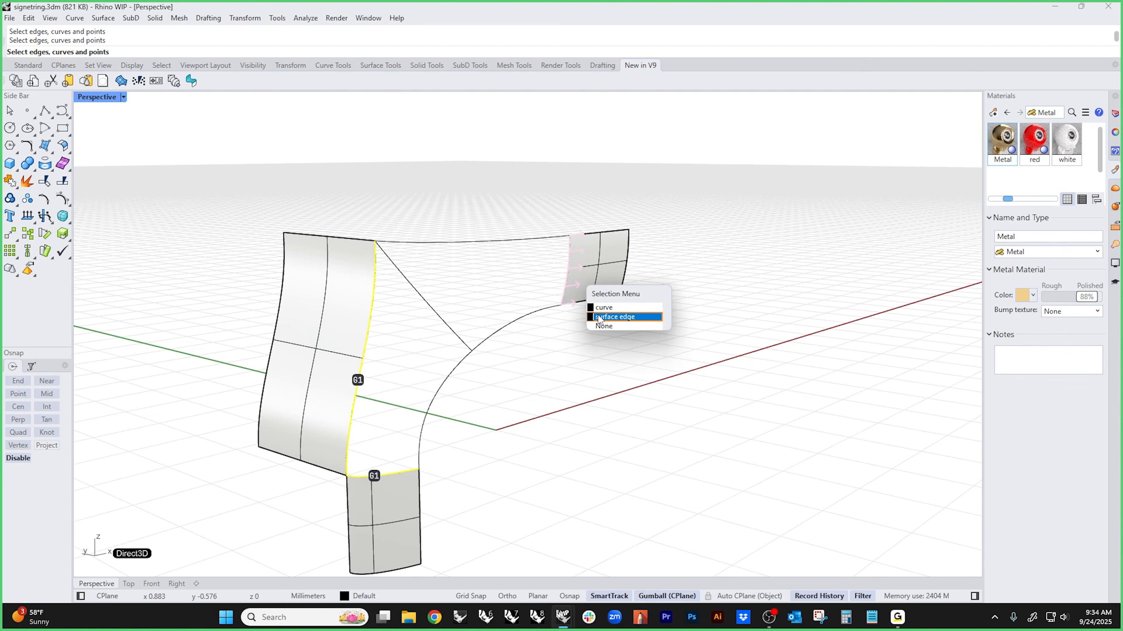
pyautogui.click(599, 317)
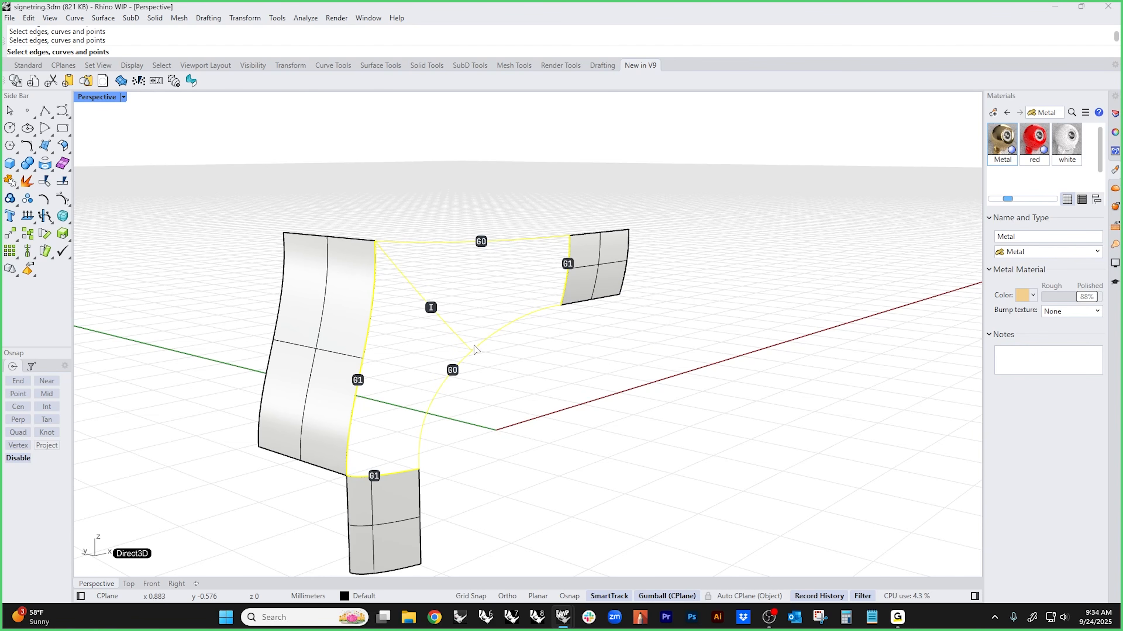
pyautogui.moveTo(474, 350); pyautogui.dragTo(536, 444, button='right')
pyautogui.press('Return')
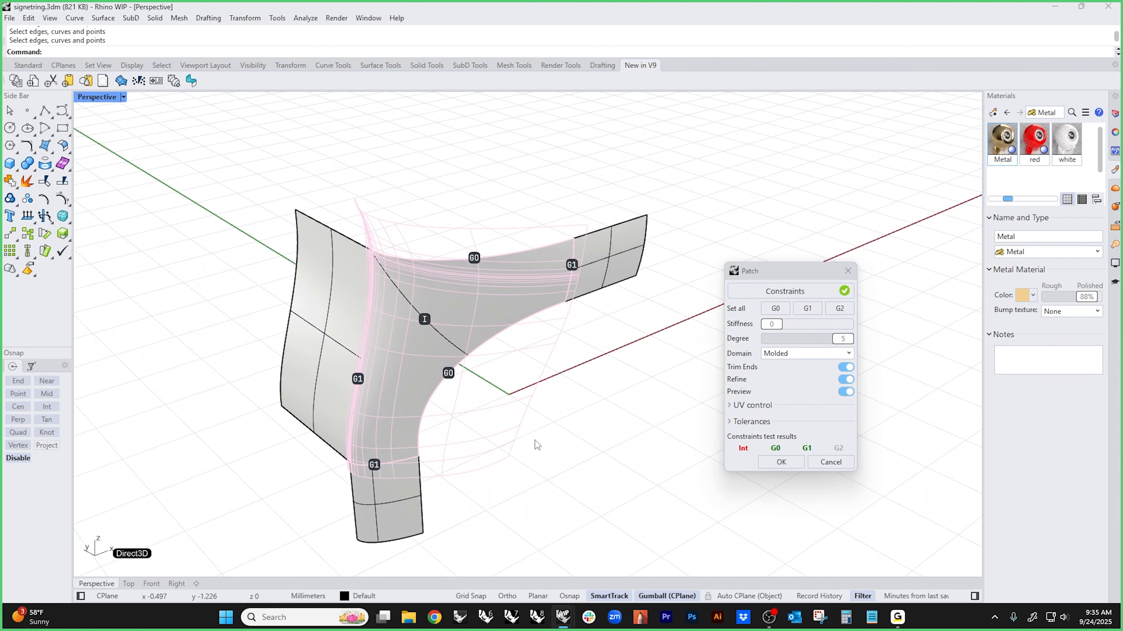
# - Select the diagonal curve's two interior control points and move them outward along the Y axis to reshape the patch
pyautogui.click(443, 344)
pyautogui.click(435, 334)
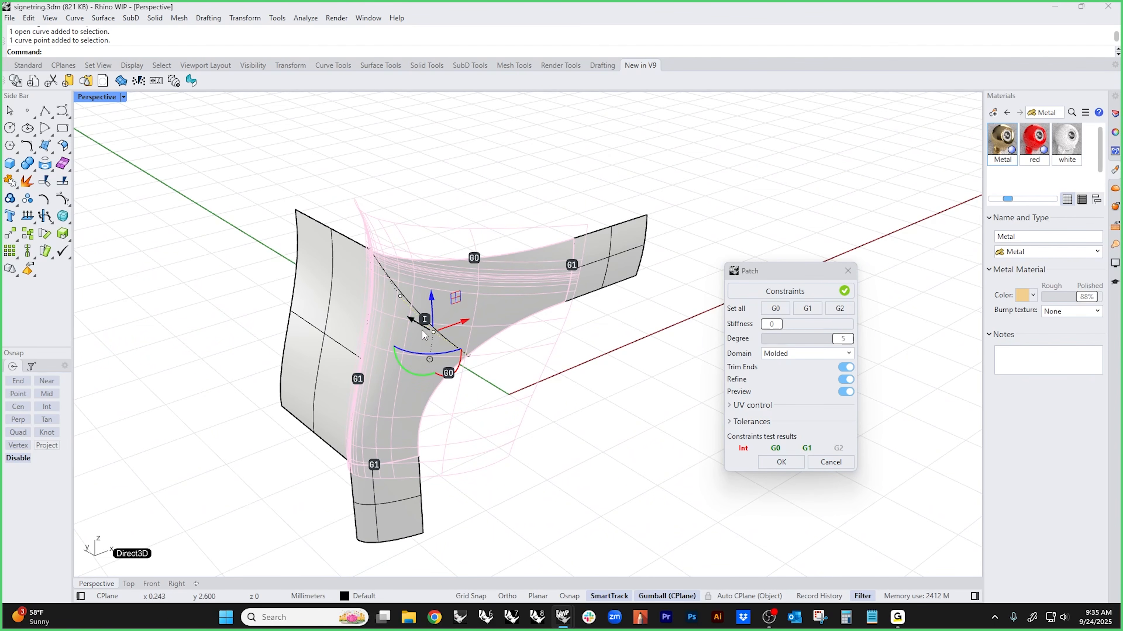
pyautogui.keyDown('shift'); pyautogui.click(400, 298); pyautogui.keyUp('shift')
pyautogui.moveTo(473, 307); pyautogui.dragTo(446, 329, button='right')
pyautogui.scroll(3, 406, 314)
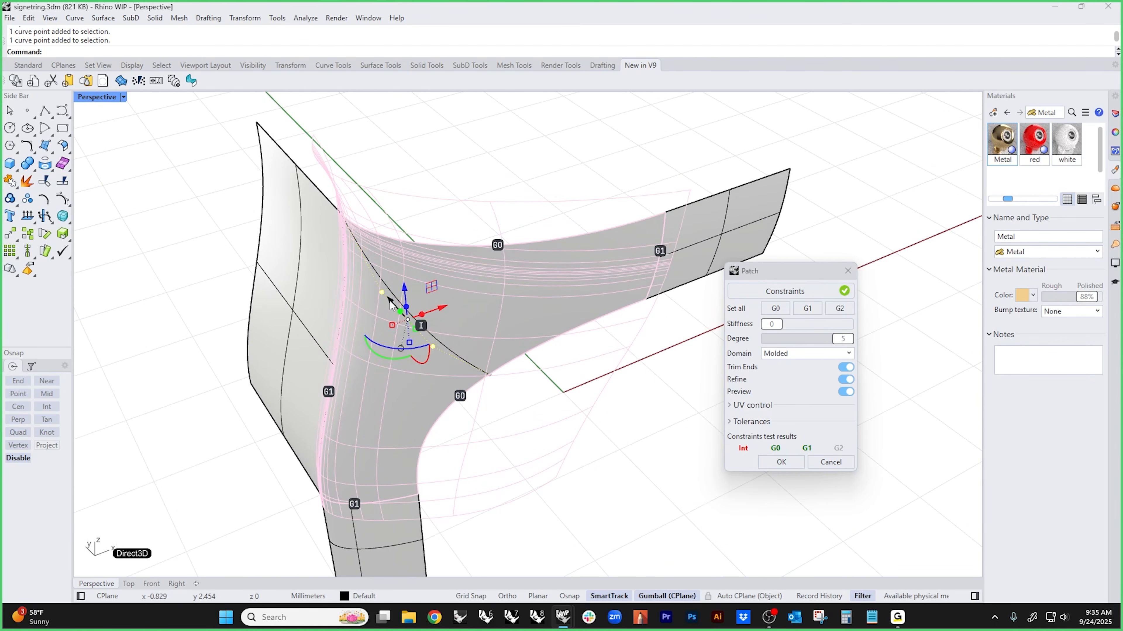
pyautogui.moveTo(389, 302); pyautogui.dragTo(413, 333)
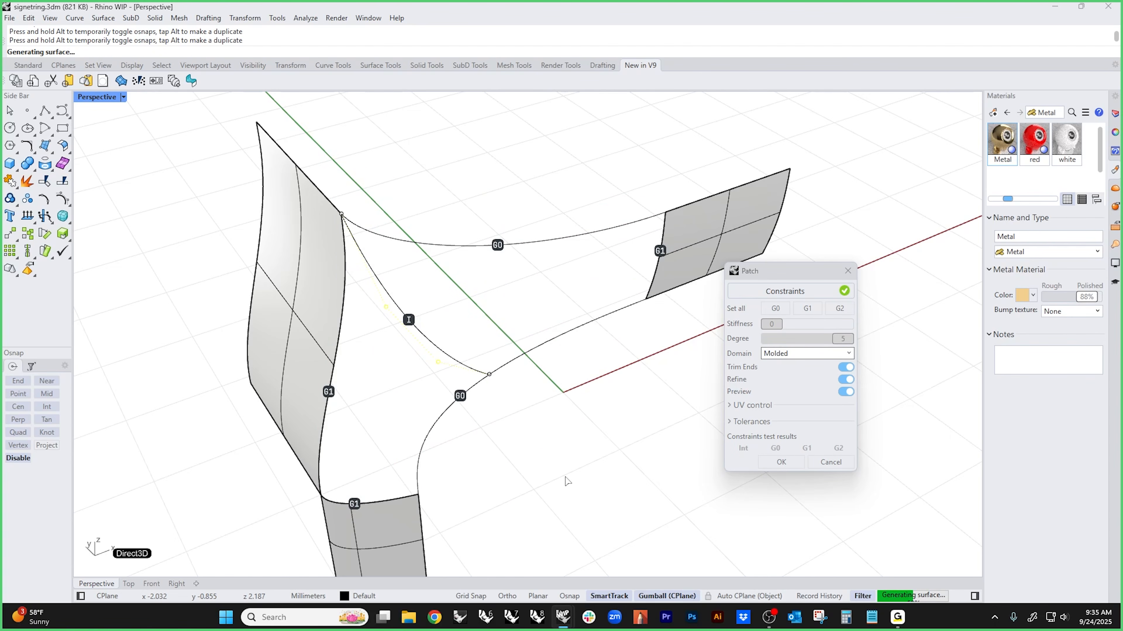
pyautogui.moveTo(574, 486); pyautogui.dragTo(548, 477, button='right')
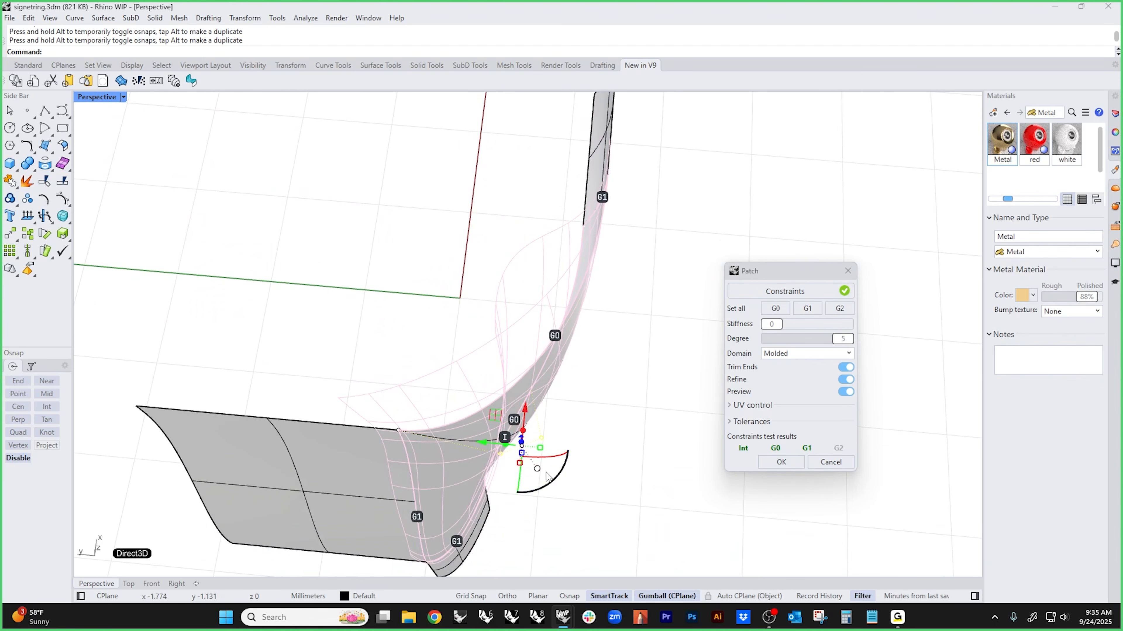
# - Fine-tune the two interior control points along the Y and X axes to adjust the patch's bulge in plan
pyautogui.moveTo(497, 421); pyautogui.dragTo(471, 425)
pyautogui.moveTo(637, 512); pyautogui.dragTo(613, 333, button='right')
pyautogui.moveTo(486, 375); pyautogui.dragTo(488, 429, button='right')
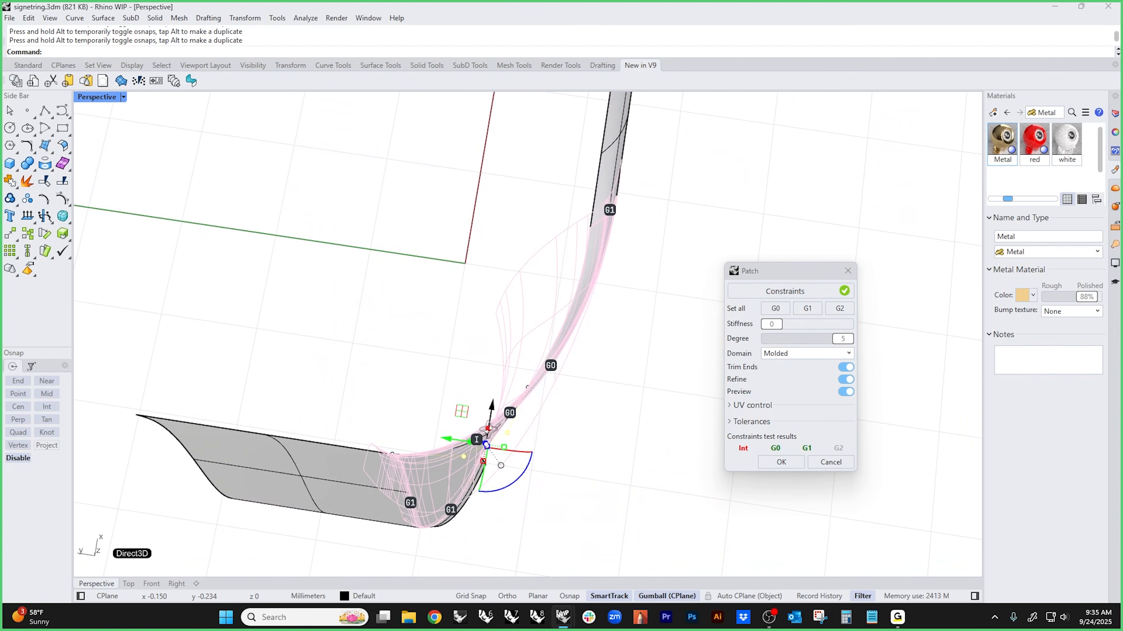
pyautogui.moveTo(486, 445); pyautogui.dragTo(490, 455)
pyautogui.moveTo(594, 476); pyautogui.dragTo(491, 363, button='right')
# - Shift the diagonal curve's two interior control points sideways and slightly down in the Front view to refine the patch
pyautogui.hotkey('ctrl', 'F2')
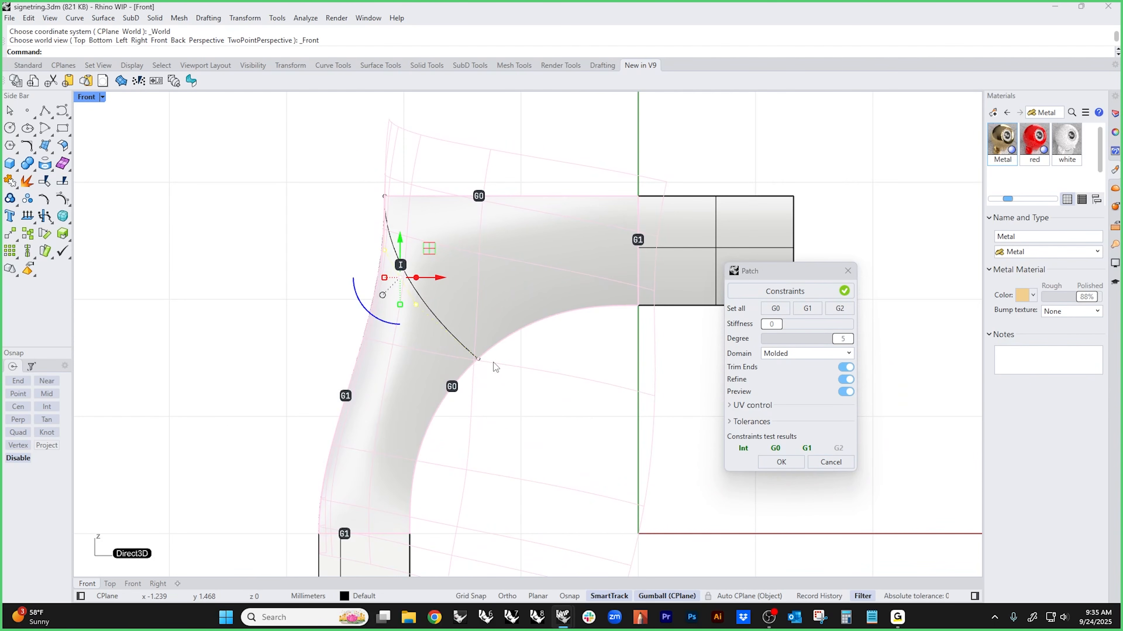
pyautogui.scroll(4, 442, 277)
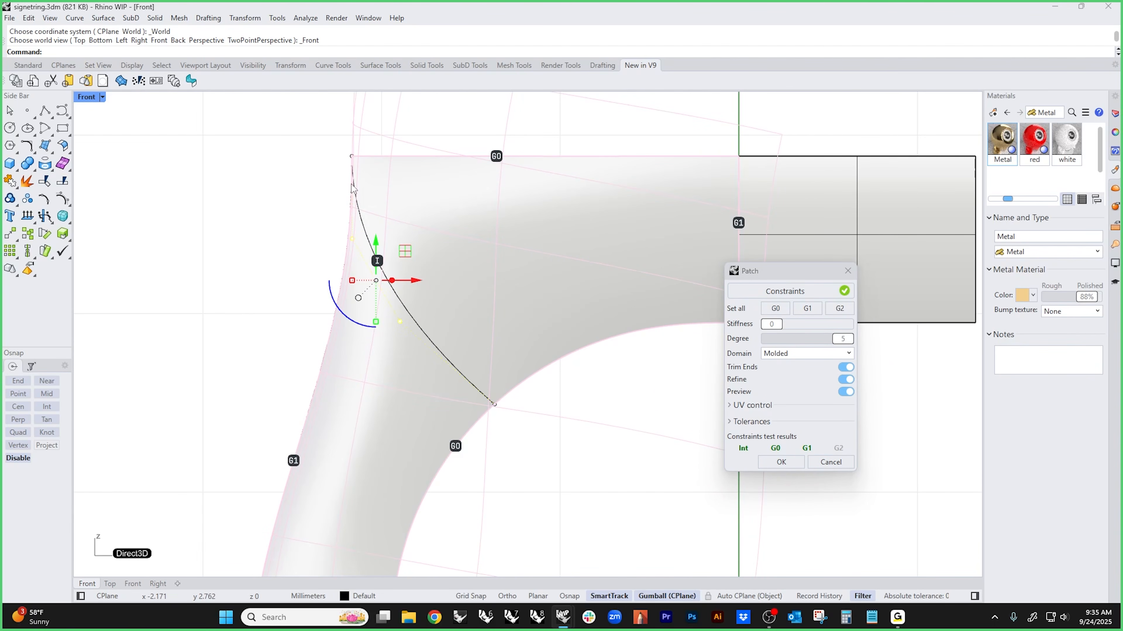
pyautogui.moveTo(413, 285); pyautogui.dragTo(400, 288)
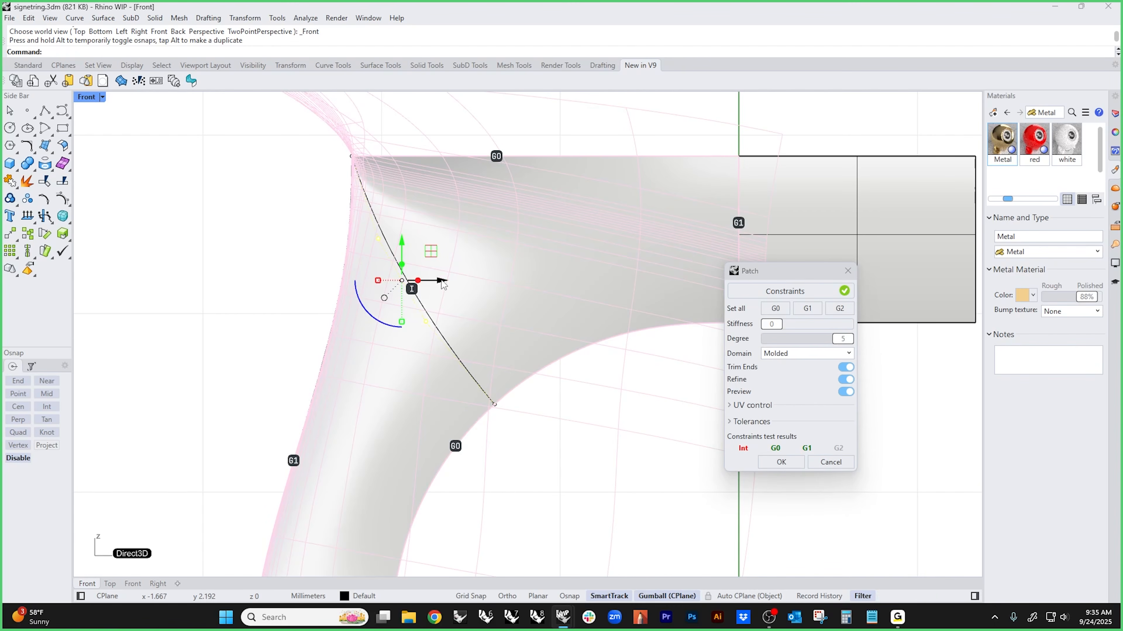
pyautogui.moveTo(443, 284); pyautogui.dragTo(393, 283)
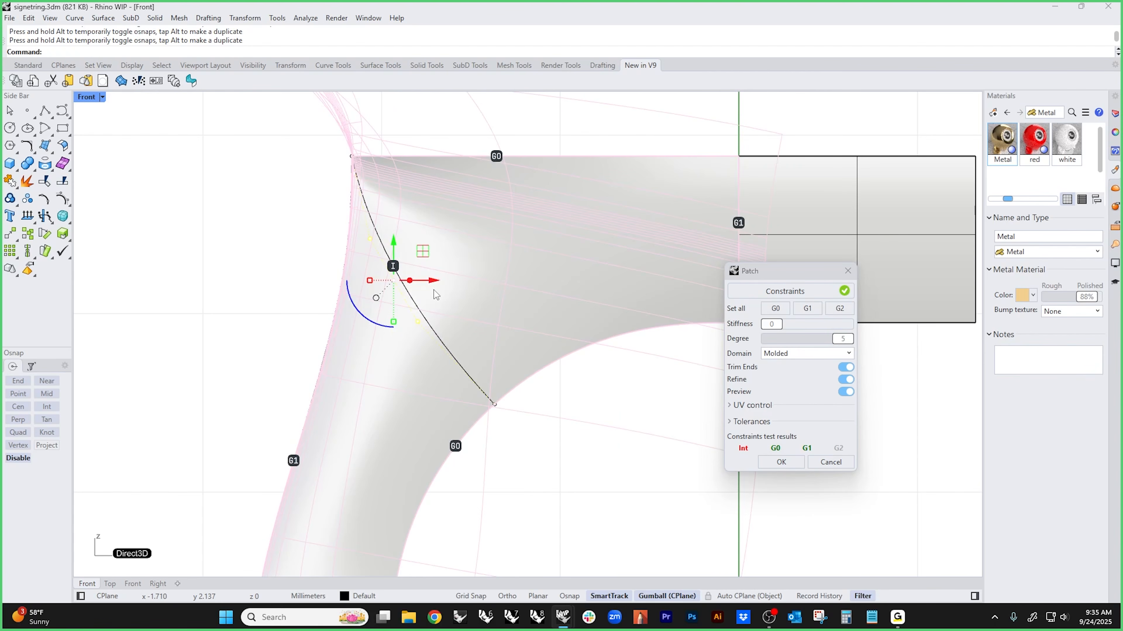
pyautogui.moveTo(392, 240); pyautogui.dragTo(428, 292)
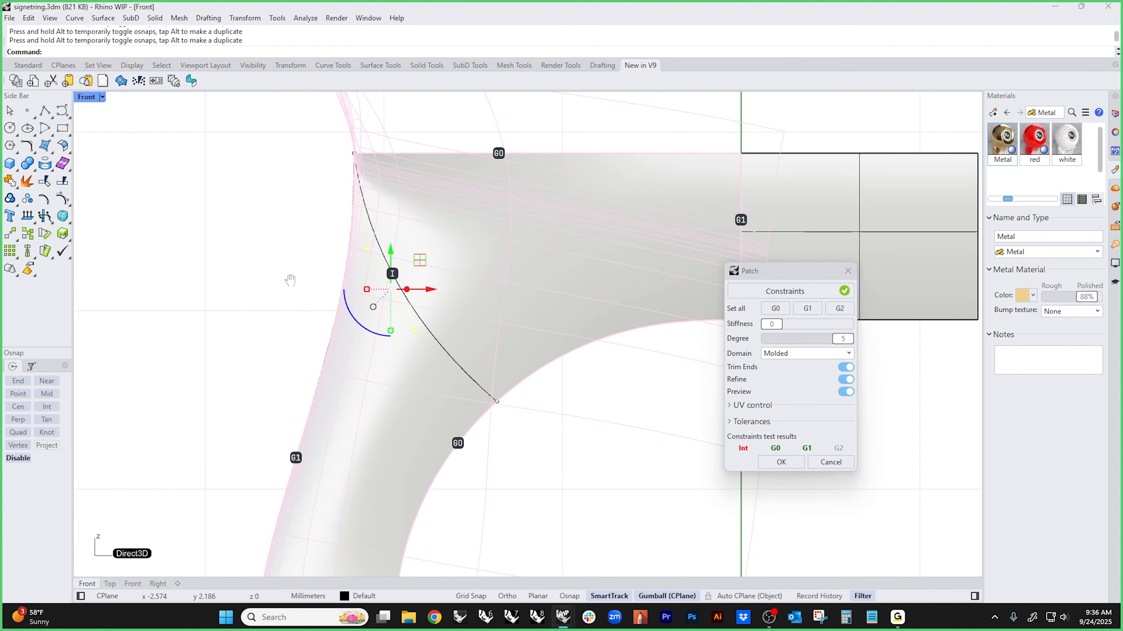
# - Set the Perspective viewport to Rendered display and inspect the patch's shading around the internal diagonal curve
pyautogui.scroll(-5, 283, 261)
pyautogui.press('F4')
pyautogui.moveTo(284, 252); pyautogui.dragTo(470, 226, button='right')
pyautogui.click(124, 97)
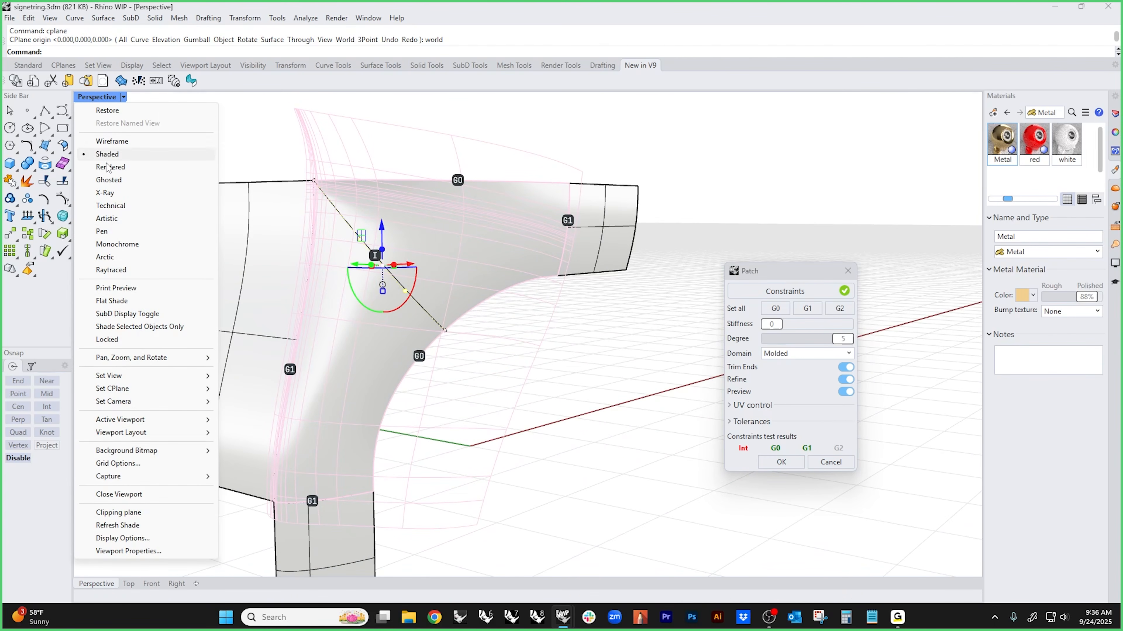
pyautogui.click(115, 168)
pyautogui.moveTo(433, 381); pyautogui.dragTo(469, 497, button='right')
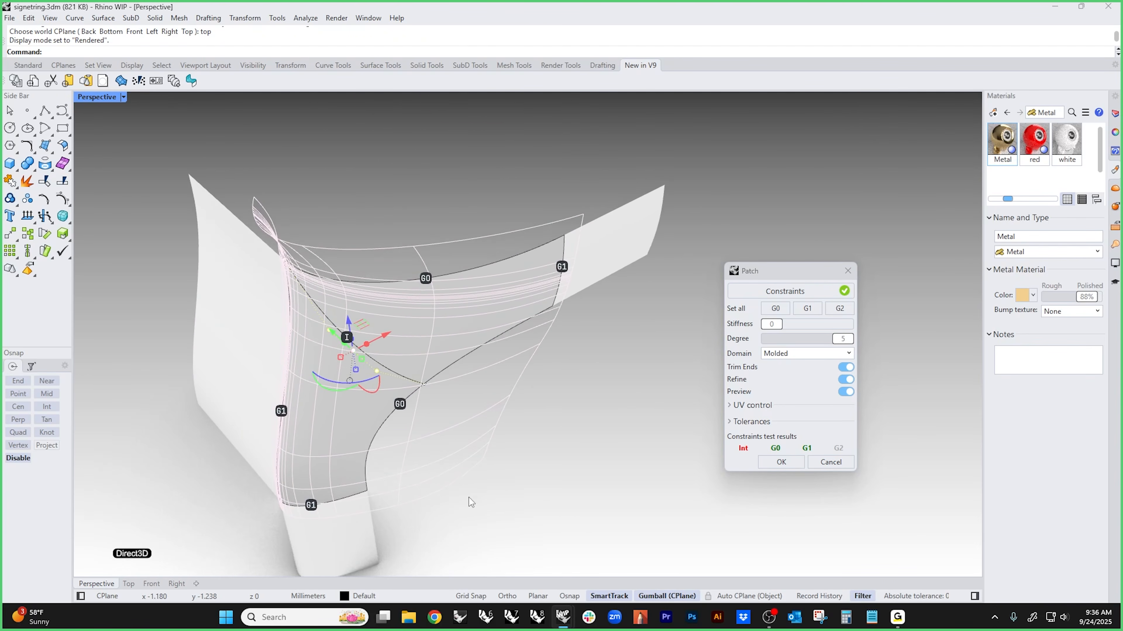
pyautogui.scroll(7, 364, 381)
pyautogui.moveTo(364, 381); pyautogui.dragTo(344, 366, button='right')
pyautogui.scroll(-5, 453, 418)
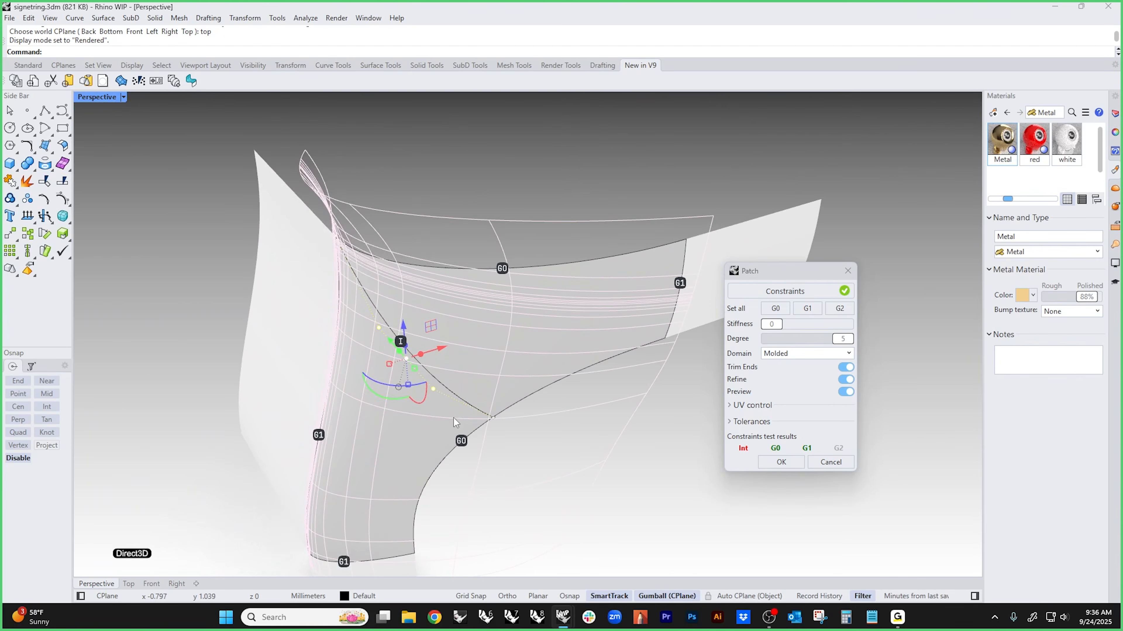
pyautogui.scroll(5, 402, 359)
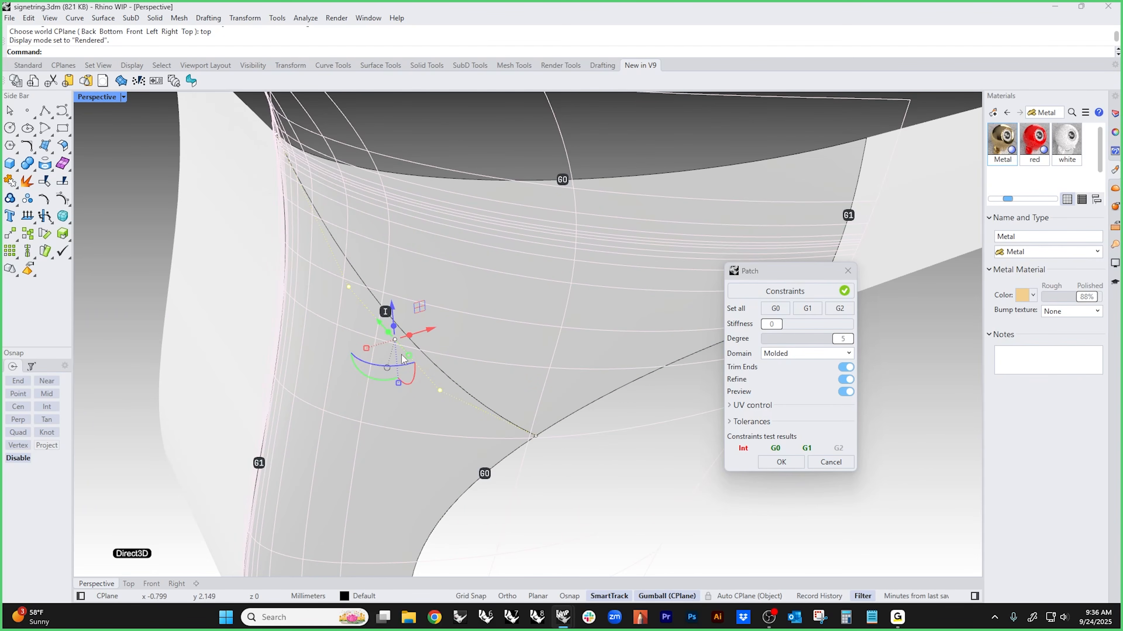
# - Remove the internal diagonal curve from the patch constraints and regenerate the preview
pyautogui.click(803, 297)
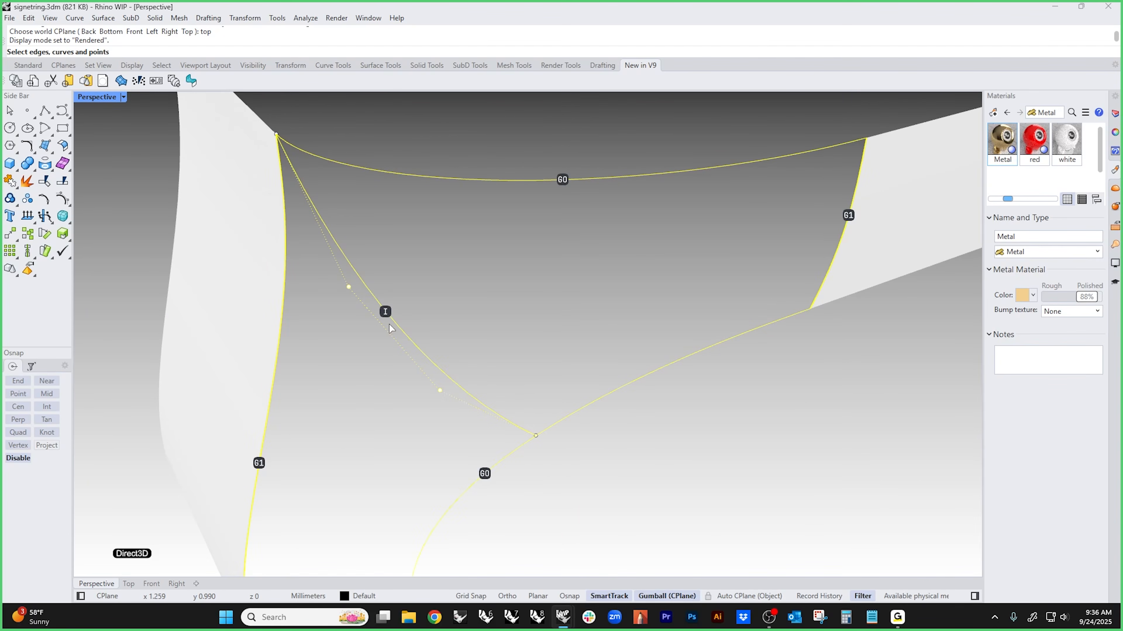
pyautogui.click(405, 331)
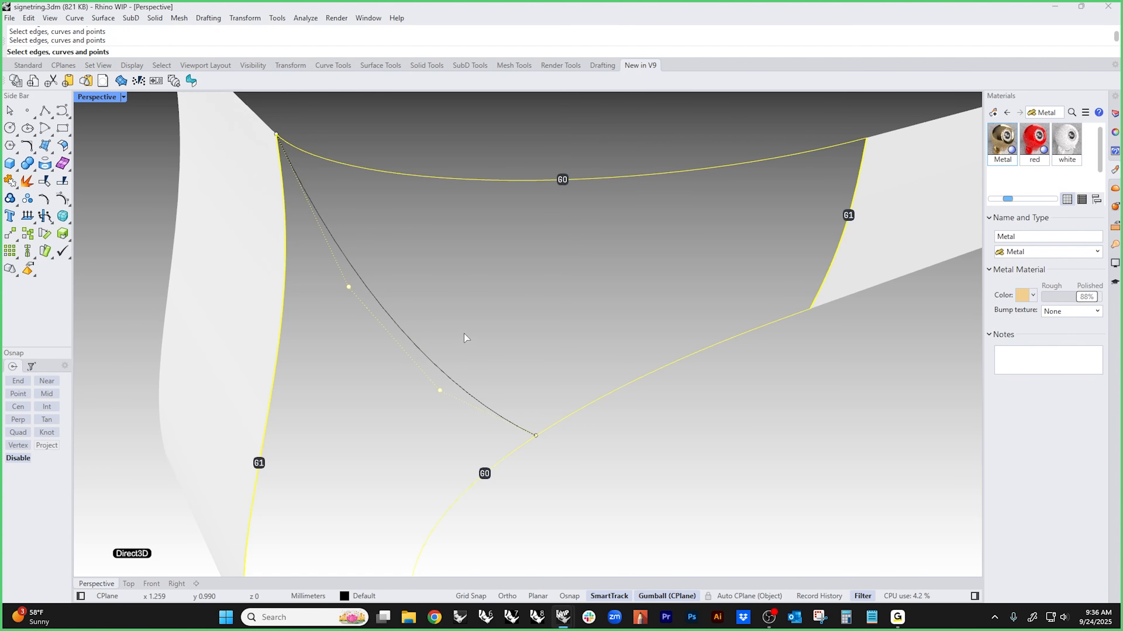
pyautogui.rightClick(464, 342)
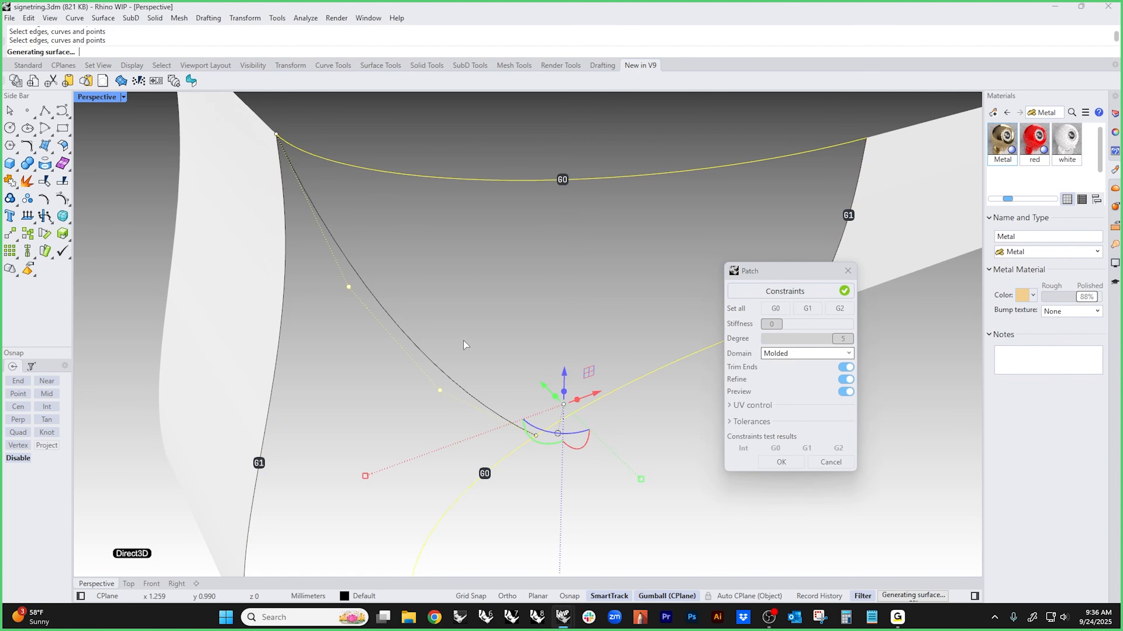
pyautogui.moveTo(463, 342)
pyautogui.mouseDown(button='right')
pyautogui.moveTo(455, 375)
pyautogui.moveTo(500, 412)
pyautogui.moveTo(532, 382)
pyautogui.moveTo(441, 383)
pyautogui.moveTo(465, 416)
pyautogui.moveTo(554, 421)
pyautogui.moveTo(556, 431)
pyautogui.moveTo(422, 433)
pyautogui.moveTo(481, 420)
pyautogui.mouseUp(button='right')
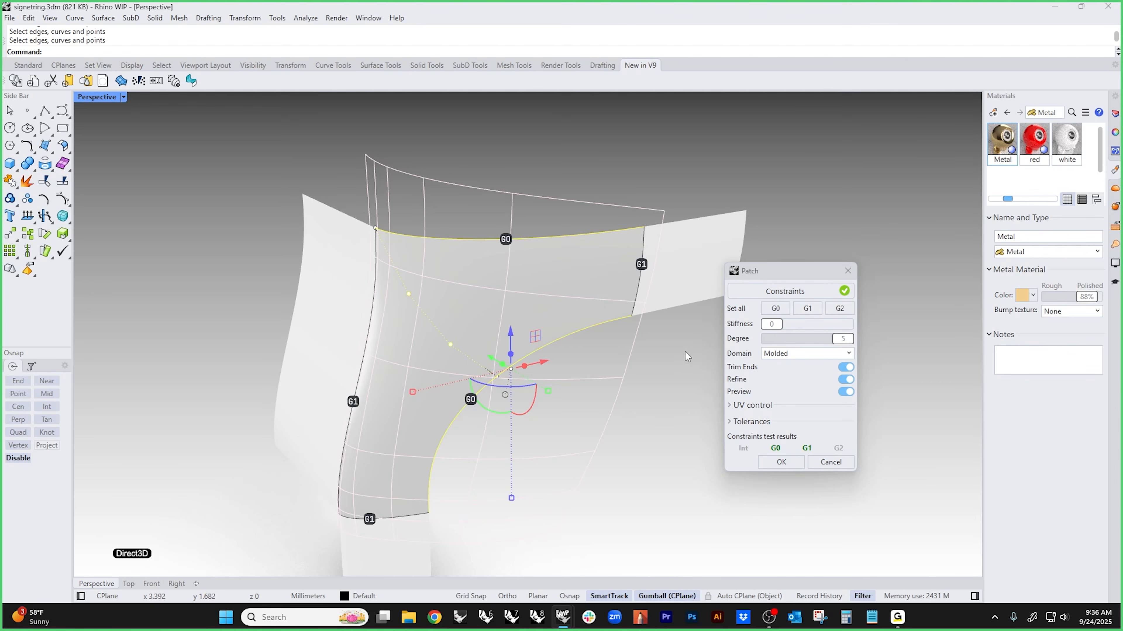
# - Inspect the patch preview from several angles and accept the quarter patch with its G0 and G1 edge constraints
pyautogui.moveTo(618, 392); pyautogui.dragTo(628, 461, button='right')
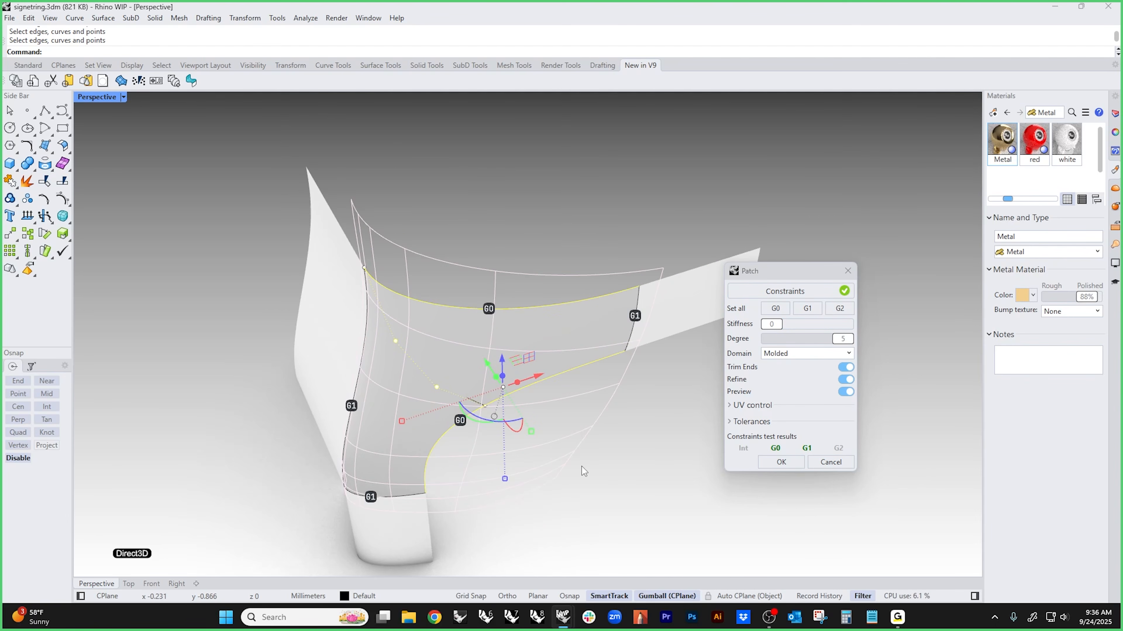
pyautogui.moveTo(582, 467); pyautogui.dragTo(633, 421, button='right')
pyautogui.scroll(-6, 565, 391)
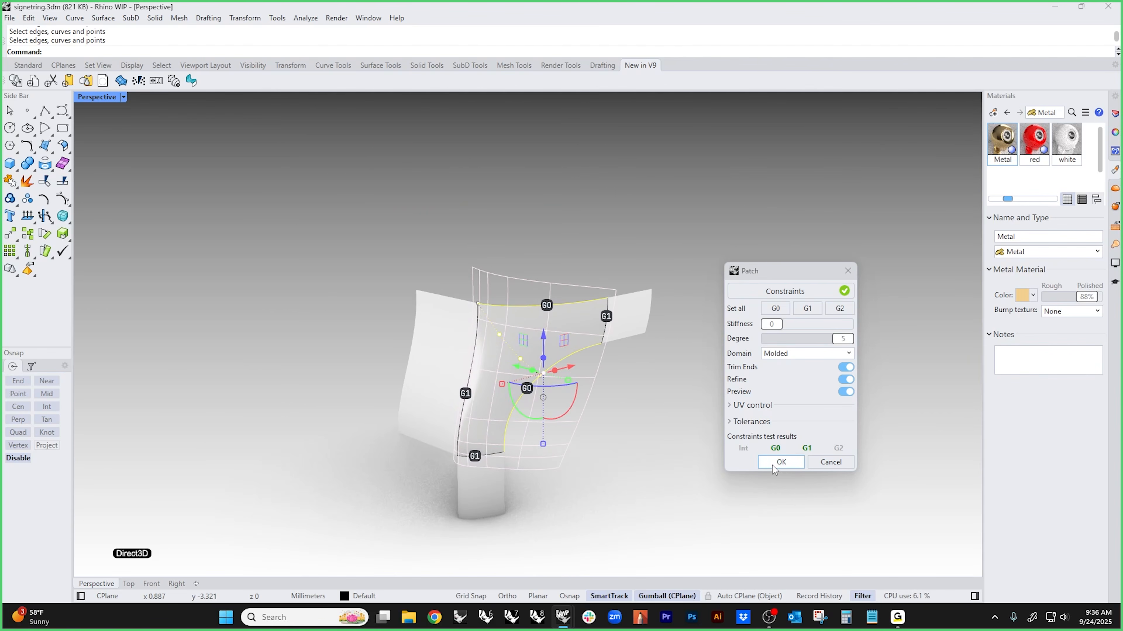
pyautogui.click(780, 462)
pyautogui.scroll(3, 570, 396)
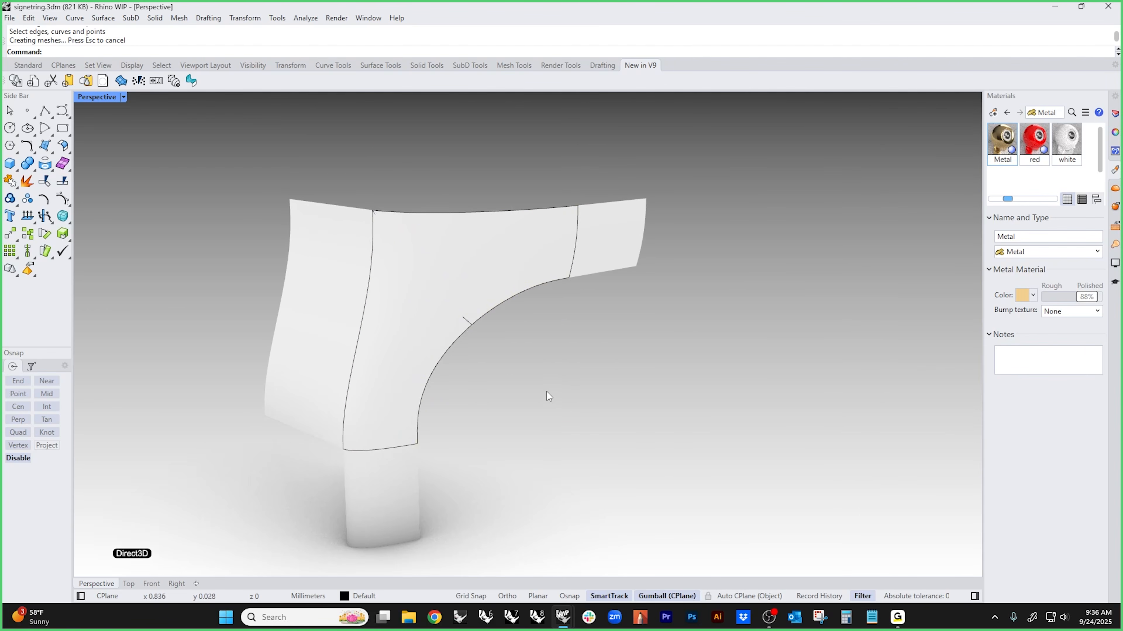
# - Return the Perspective view to Shaded display and delete the three helper surfaces around the quarter patch
pyautogui.click(95, 96)
pyautogui.click(110, 153)
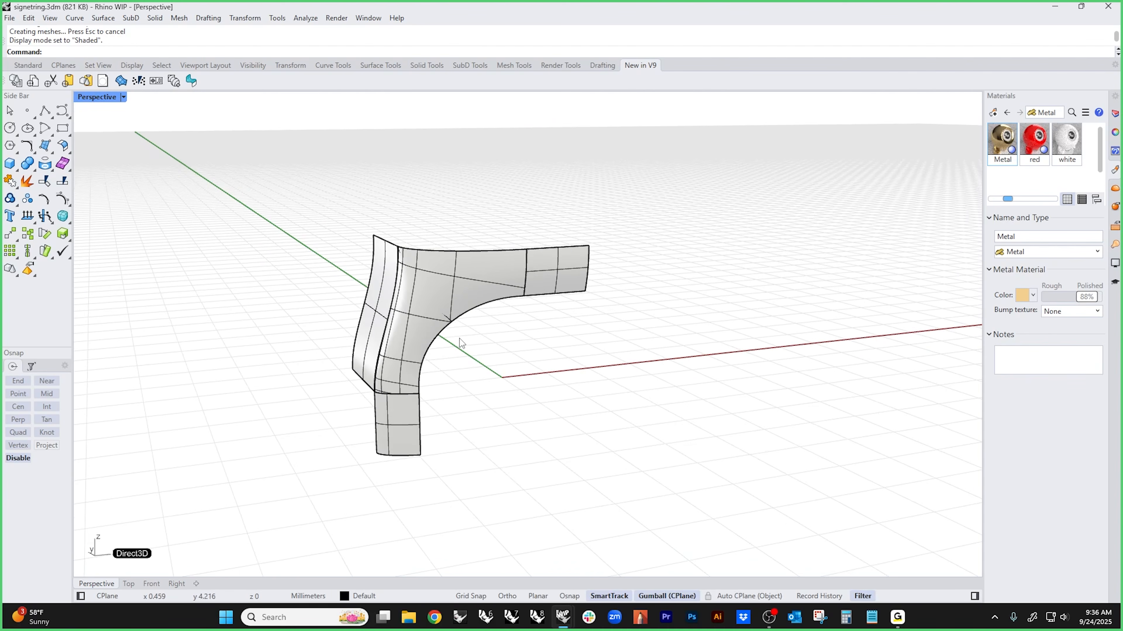
pyautogui.moveTo(459, 339); pyautogui.dragTo(499, 405, button='right')
pyautogui.click(373, 398)
pyautogui.keyDown('shift'); pyautogui.click(426, 472); pyautogui.keyUp('shift')
pyautogui.keyDown('shift'); pyautogui.click(553, 328); pyautogui.keyUp('shift')
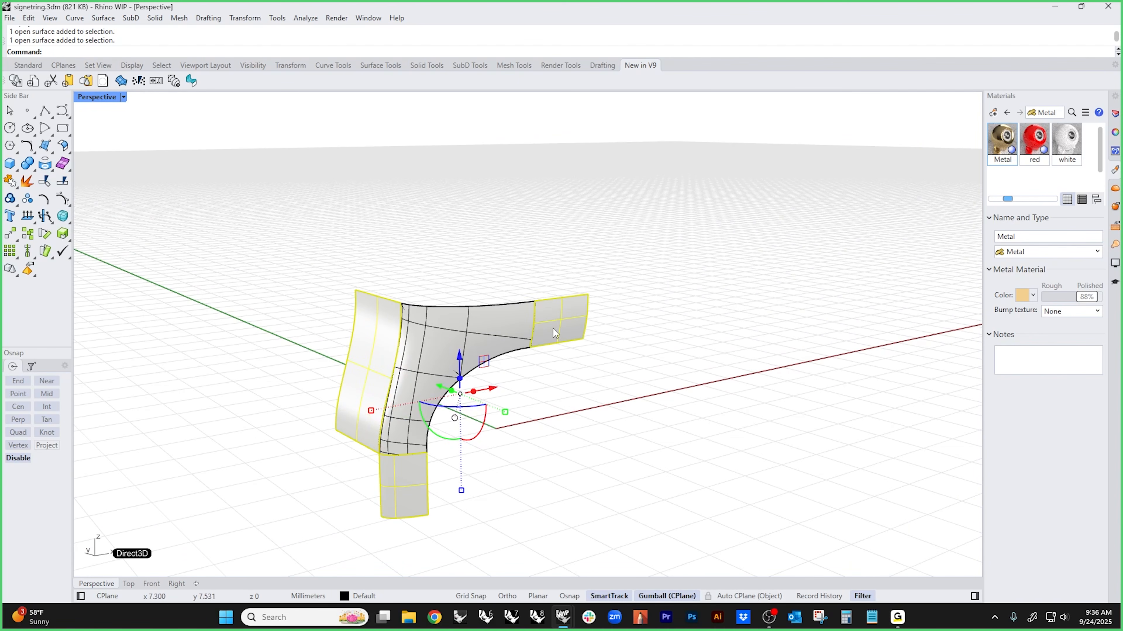
pyautogui.press('Delete')
# - Mirror the quarter patch across the Y-axis plane from the upper corner of its short end edge, keeping the original
pyautogui.click(455, 337)
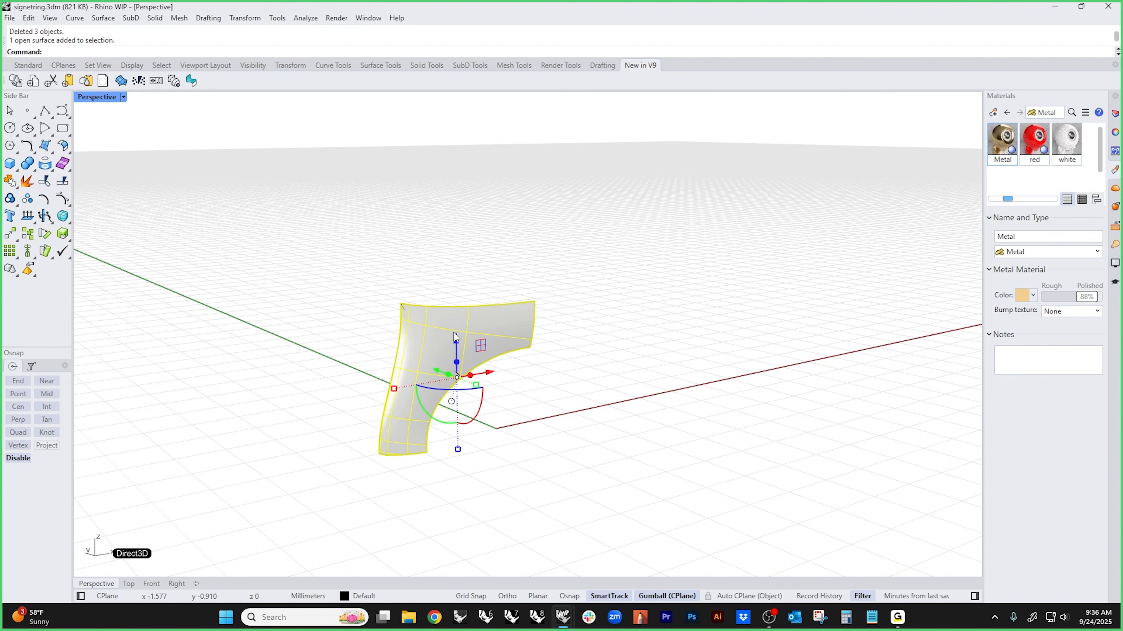
pyautogui.moveTo(455, 337); pyautogui.dragTo(573, 384, button='right')
pyautogui.write('m')
pyautogui.press('Return')
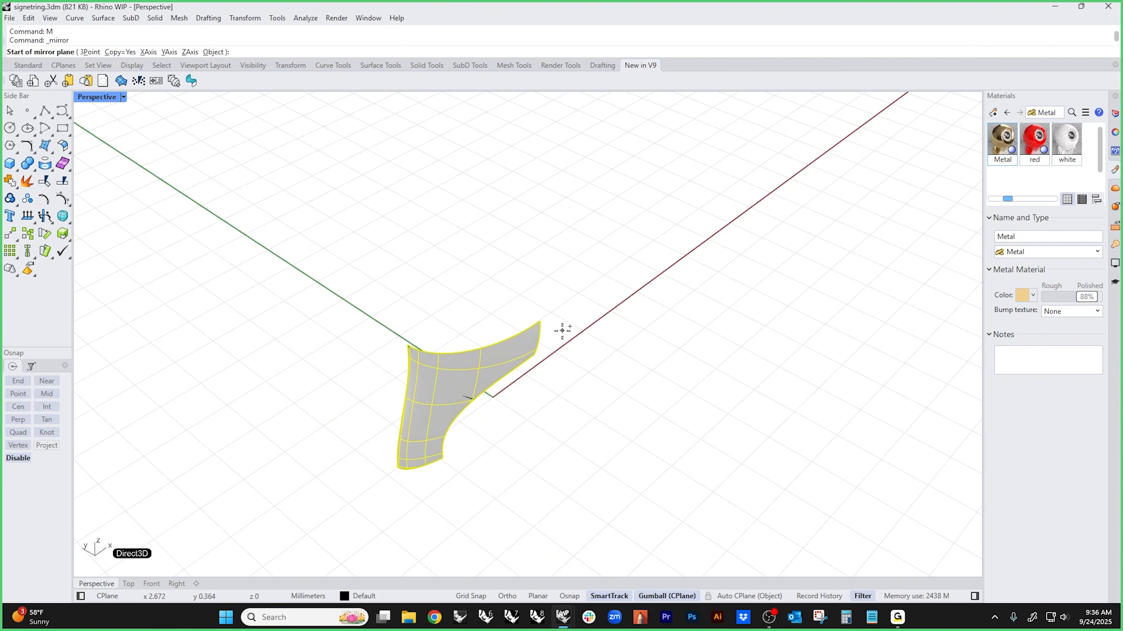
pyautogui.keyDown('alt'); pyautogui.click(540, 322); pyautogui.keyUp('alt')
pyautogui.keyDown('shift'); pyautogui.click(508, 308); pyautogui.keyUp('shift')
pyautogui.click(498, 309)
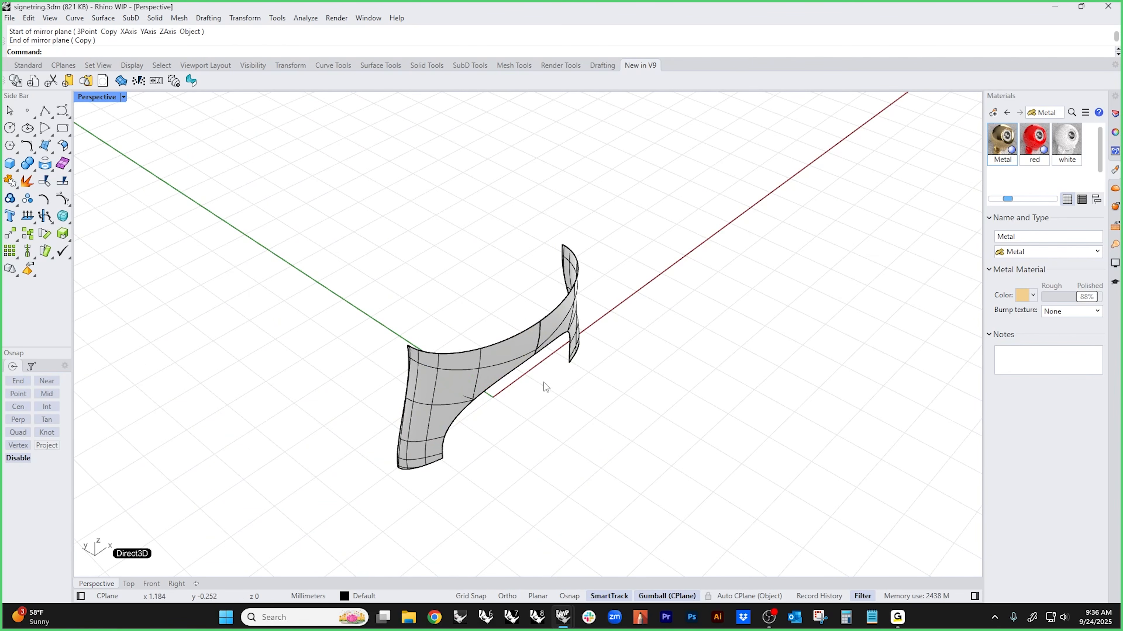
# - Mirror both patches across the X-axis plane to close the oval rim, and join the four quarters
pyautogui.hotkey('ctrl', 'a')
pyautogui.write('m')
pyautogui.press('Return')
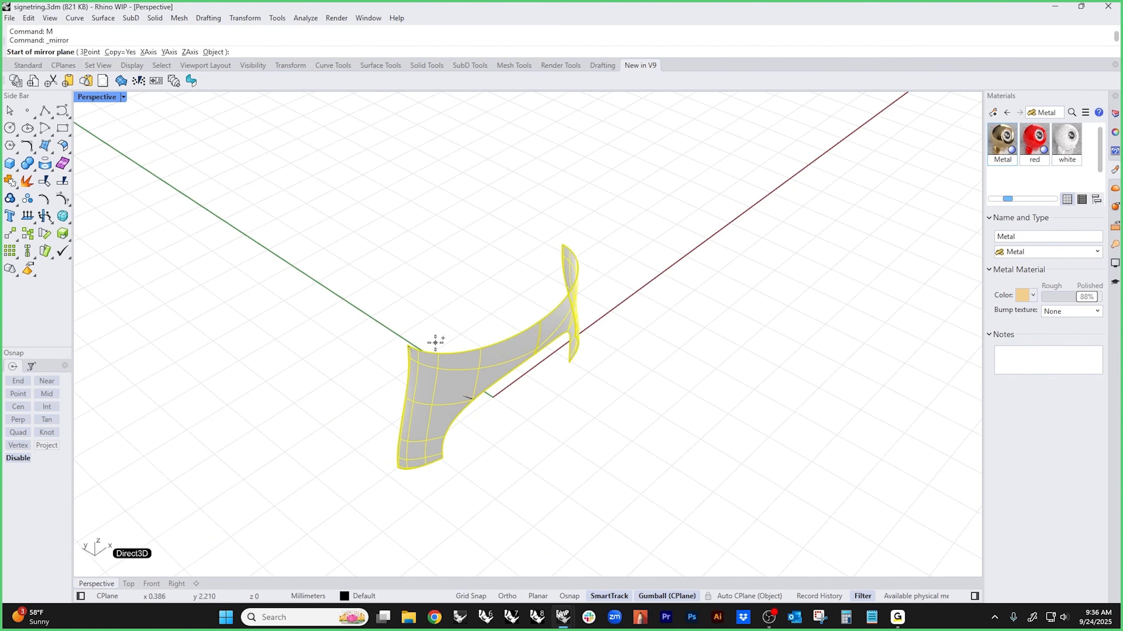
pyautogui.keyDown('alt'); pyautogui.click(410, 344); pyautogui.keyUp('alt')
pyautogui.click(567, 398)
pyautogui.click(634, 464)
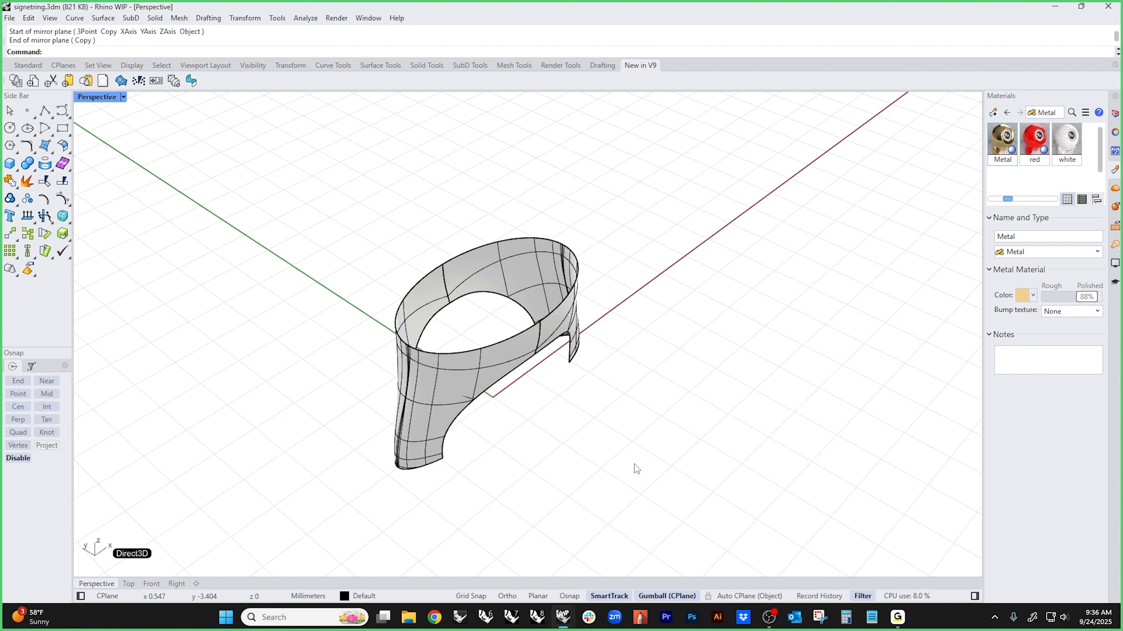
pyautogui.hotkey('ctrl', 'a')
pyautogui.hotkey('ctrl', 'j')
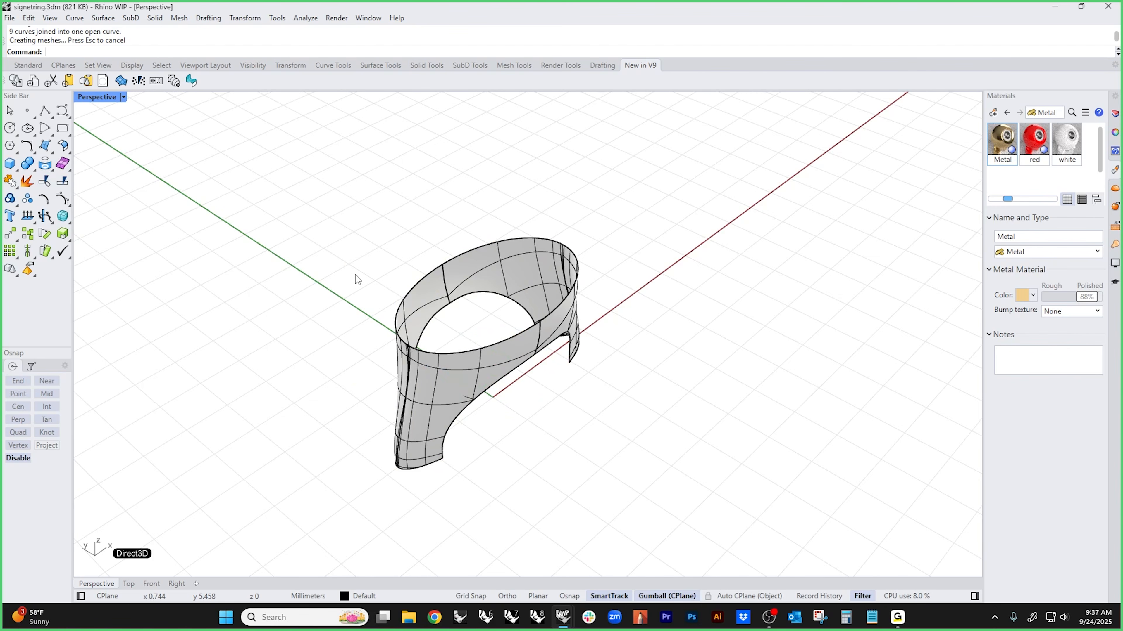
# - Set the Perspective view to Rendered display and examine the reflections across the joined ring head
pyautogui.moveTo(355, 275); pyautogui.dragTo(461, 365, button='right')
pyautogui.moveTo(1010, 139); pyautogui.dragTo(549, 323)
pyautogui.click(623, 262)
pyautogui.rightClick(90, 98)
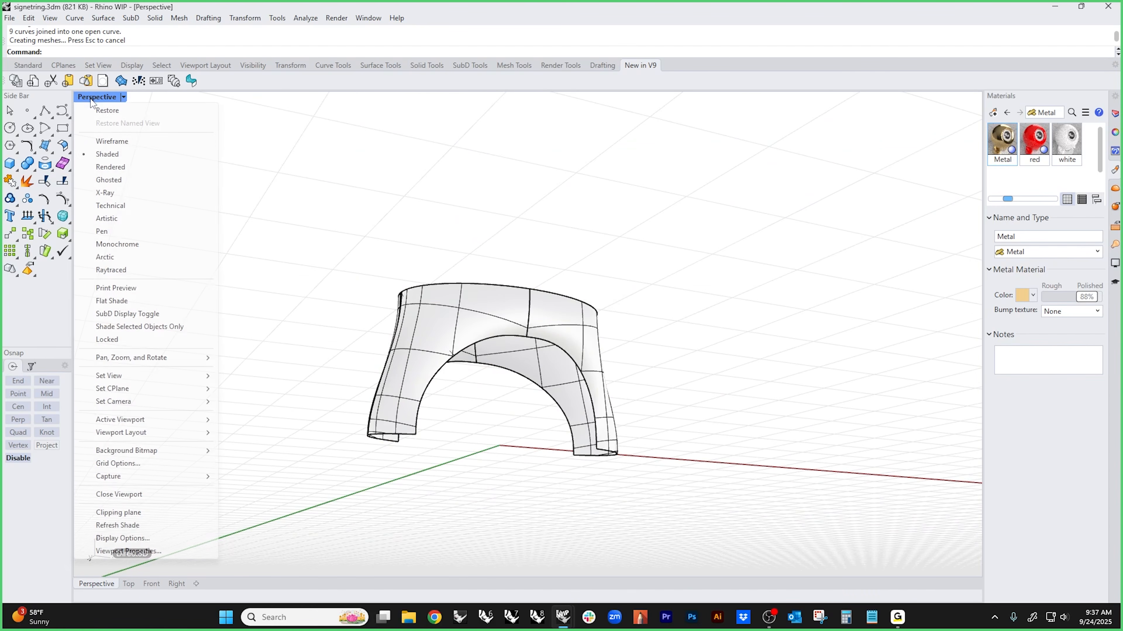
pyautogui.click(111, 167)
pyautogui.moveTo(196, 223); pyautogui.dragTo(633, 332, button='right')
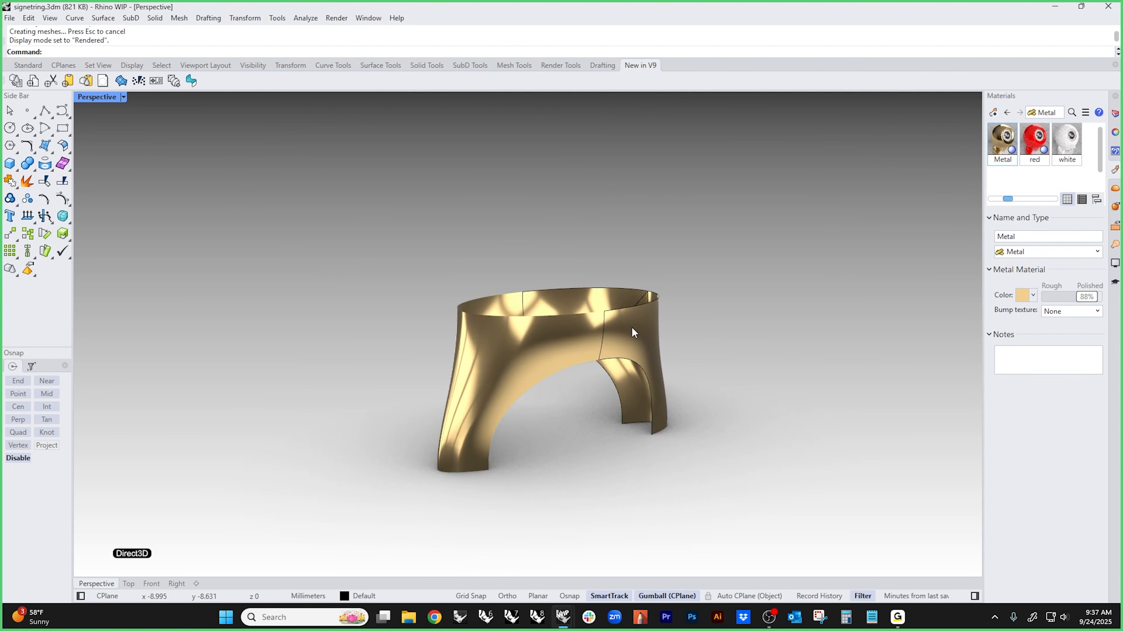
# - Change the Perspective view's display mode through Shaded to Wireframe
pyautogui.click(105, 97)
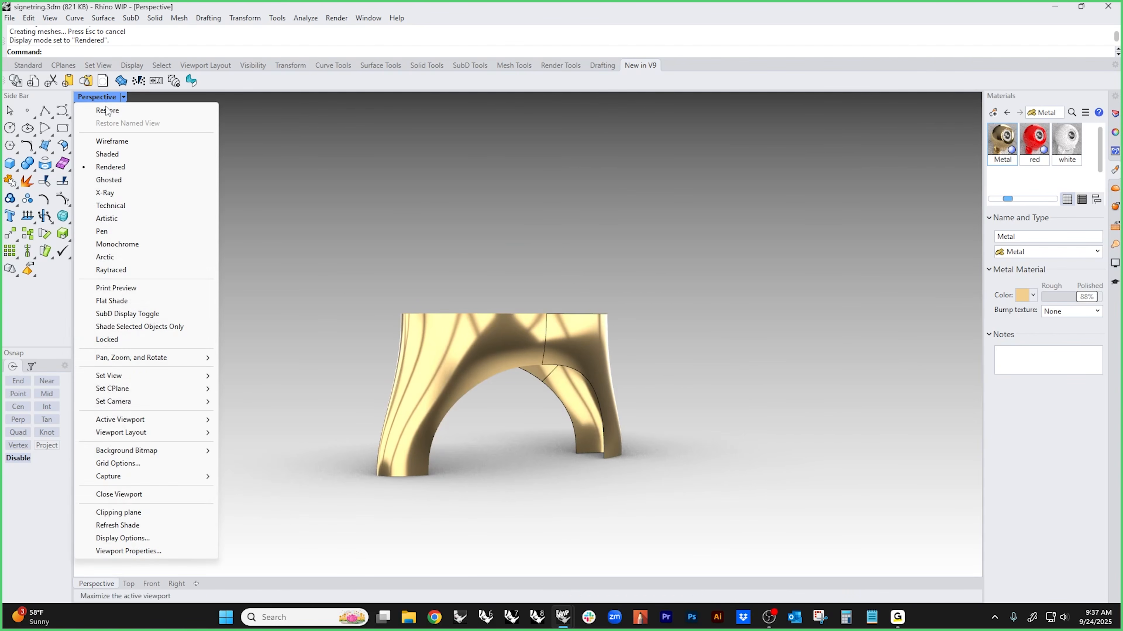
pyautogui.click(111, 154)
pyautogui.click(90, 100)
pyautogui.click(107, 153)
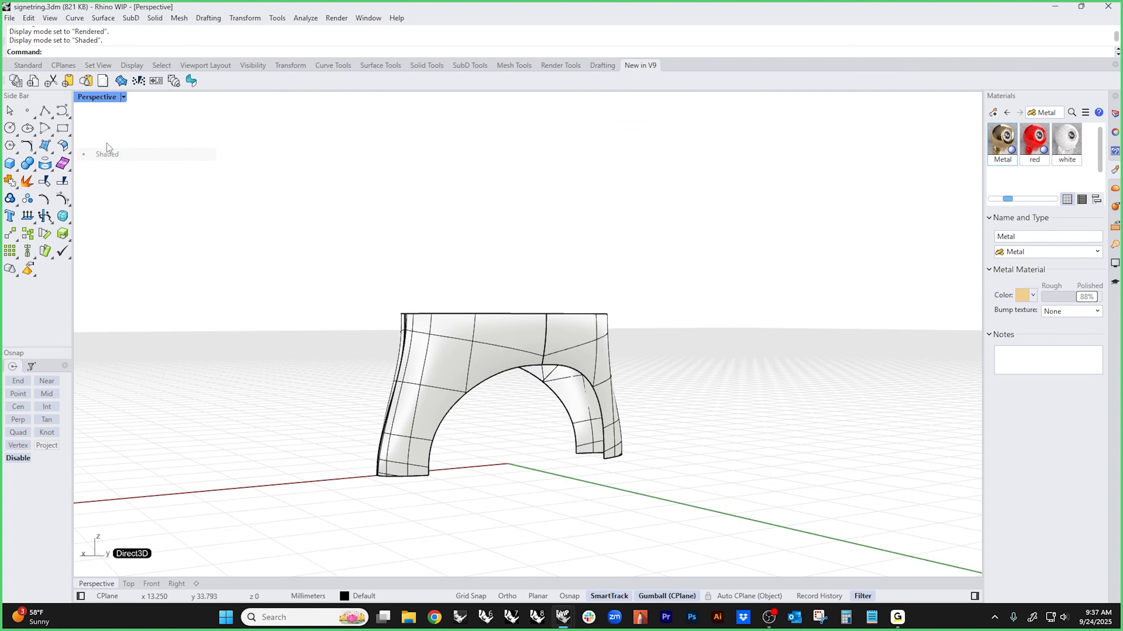
pyautogui.click(89, 100)
pyautogui.click(112, 140)
pyautogui.moveTo(223, 239); pyautogui.dragTo(248, 305, button='right')
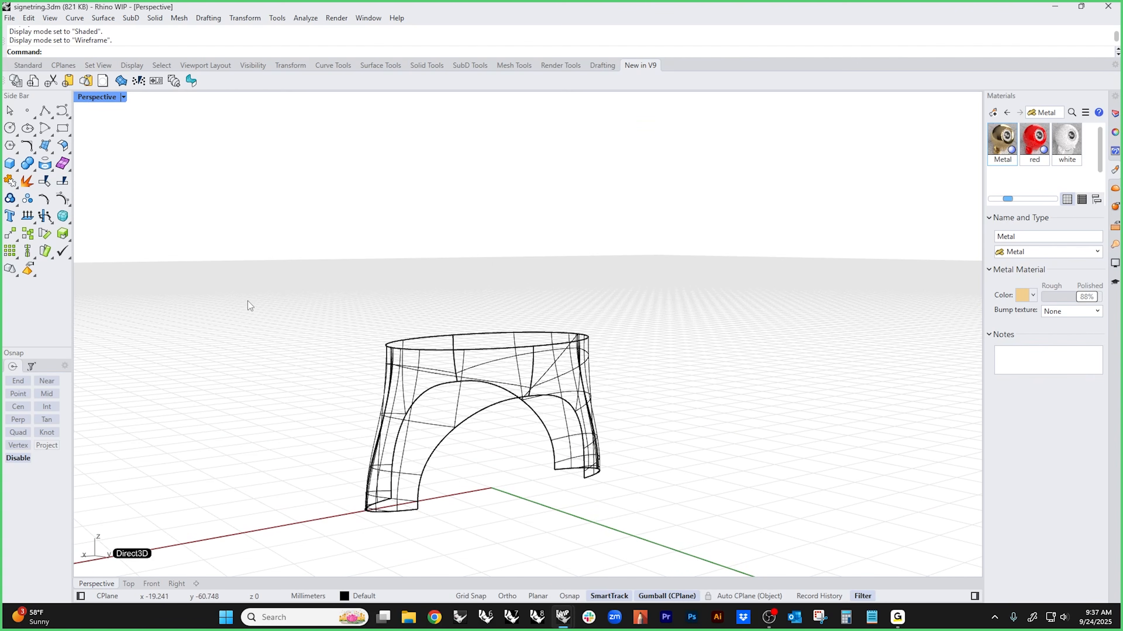
# - Run a Zebra analysis on the joined ring head and examine stripe flow across the seams from several angles
pyautogui.write('zebra')
pyautogui.press('Return')
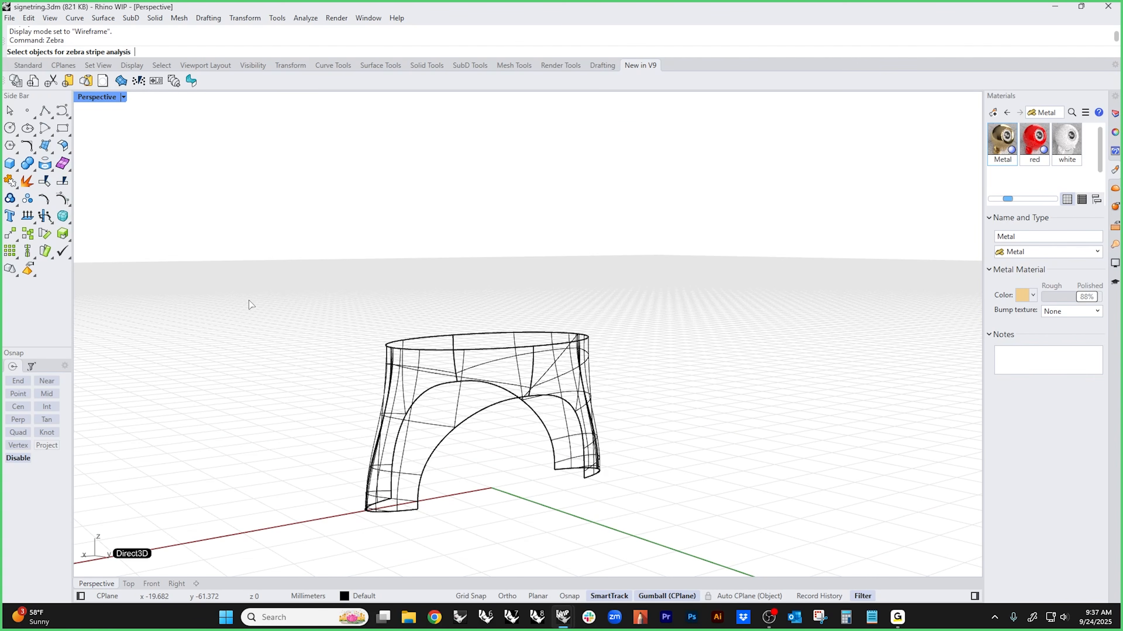
pyautogui.click(462, 435)
pyautogui.press('Return')
pyautogui.moveTo(539, 508); pyautogui.dragTo(536, 390, button='right')
pyautogui.moveTo(601, 393); pyautogui.dragTo(835, 392, button='right')
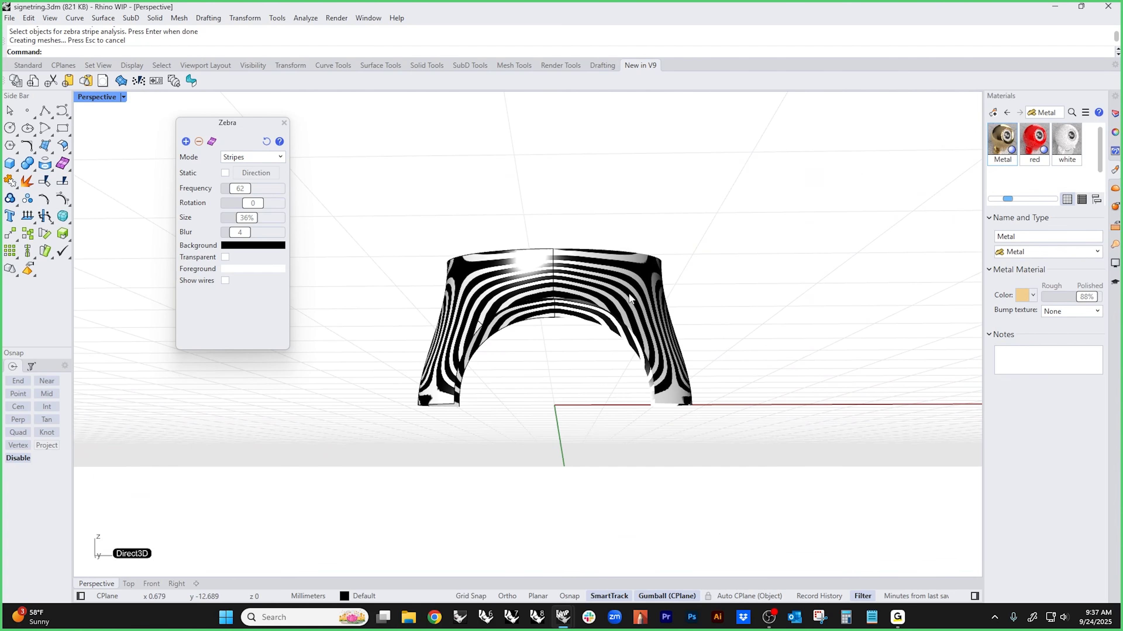
pyautogui.moveTo(505, 295); pyautogui.dragTo(679, 402, button='right')
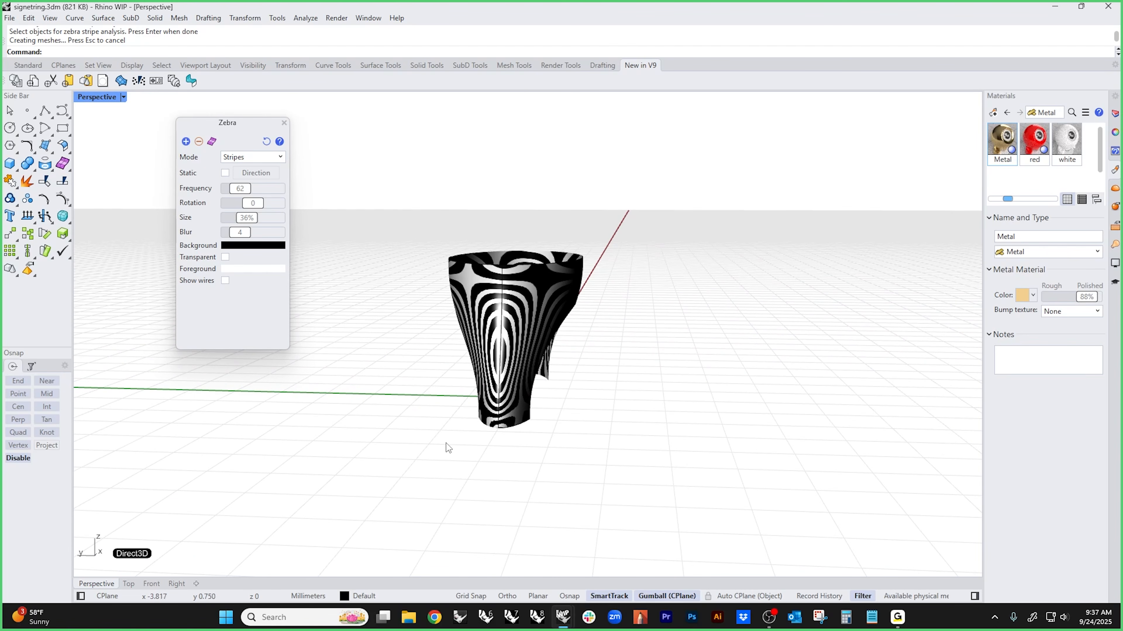
pyautogui.moveTo(446, 443); pyautogui.dragTo(421, 434, button='right')
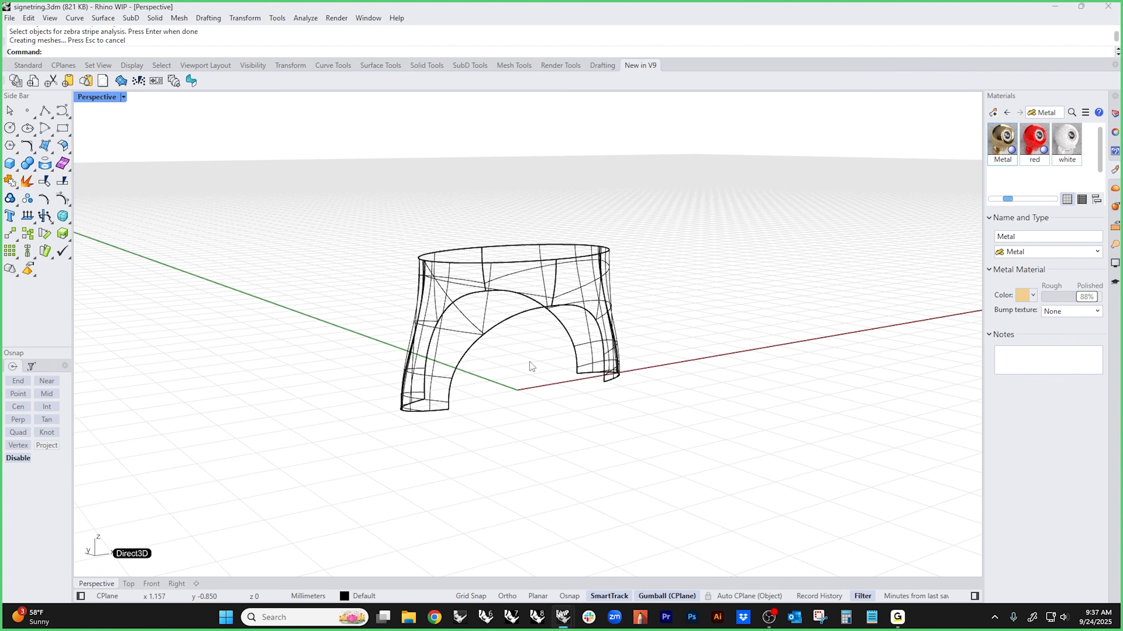
# - Return the viewport to Shaded display and cap the oval opening at the ring's head
pyautogui.middleClick(249, 243)
pyautogui.middleClick(195, 180)
pyautogui.click(145, 132)
pyautogui.moveTo(372, 229)
pyautogui.keyDown('shift'); pyautogui.mouseDown(button='right')
pyautogui.moveTo(345, 272)
pyautogui.moveTo(360, 310)
pyautogui.mouseUp(button='right'); pyautogui.keyUp('shift')
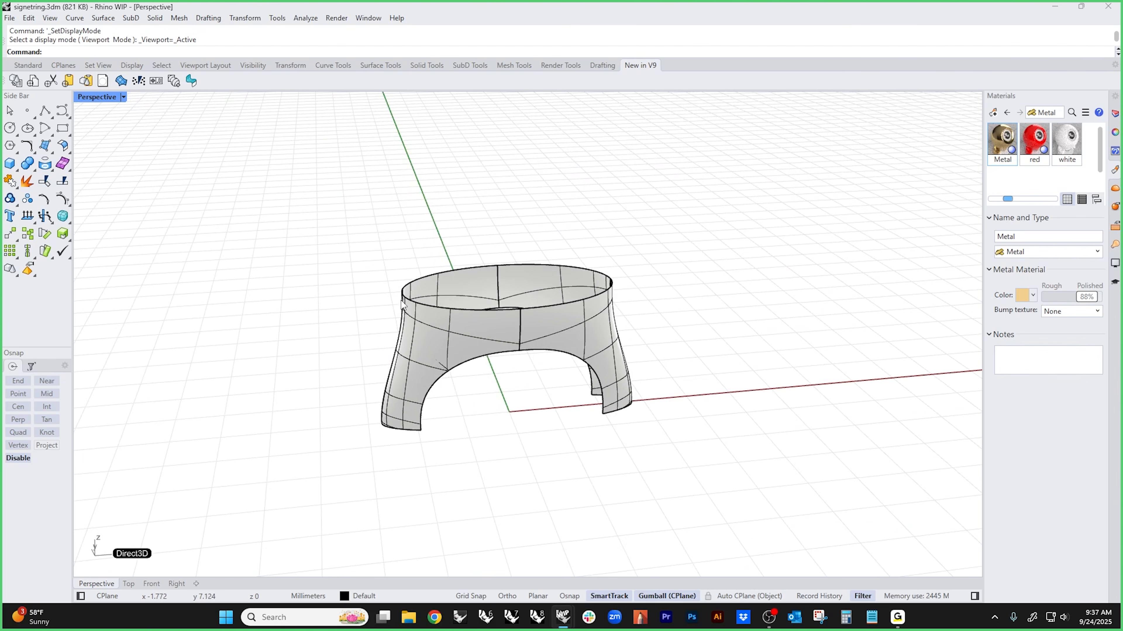
pyautogui.scroll(4, 401, 306)
pyautogui.click(478, 319)
pyautogui.write('Cap')
pyautogui.press('Return')
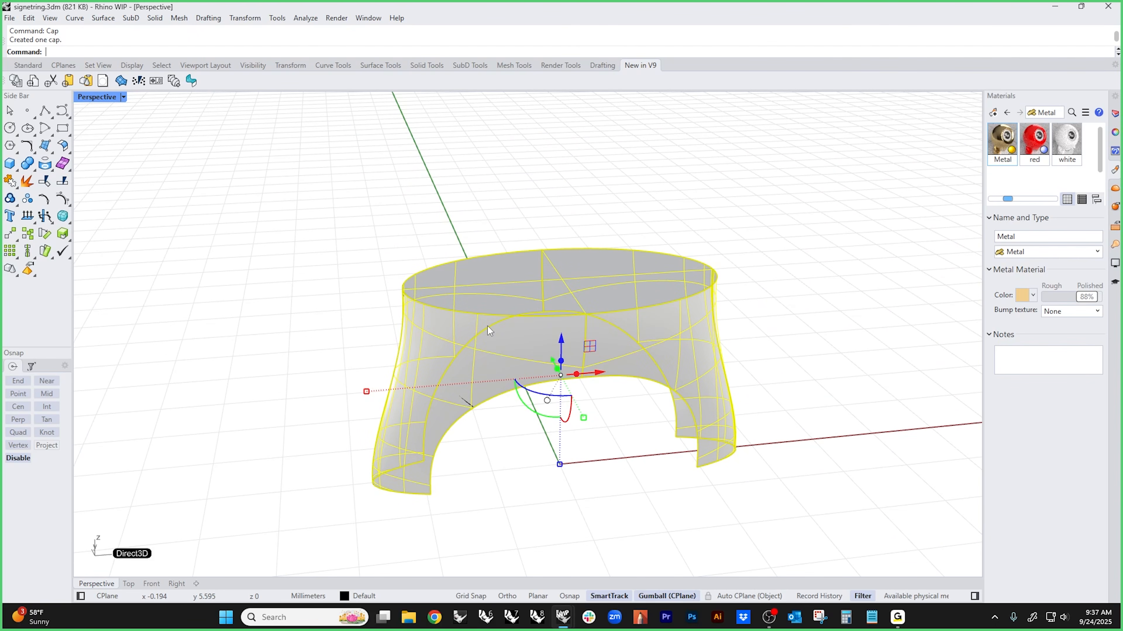
pyautogui.click(253, 135)
pyautogui.moveTo(253, 135); pyautogui.dragTo(468, 380, button='right')
pyautogui.middleClick(468, 380)
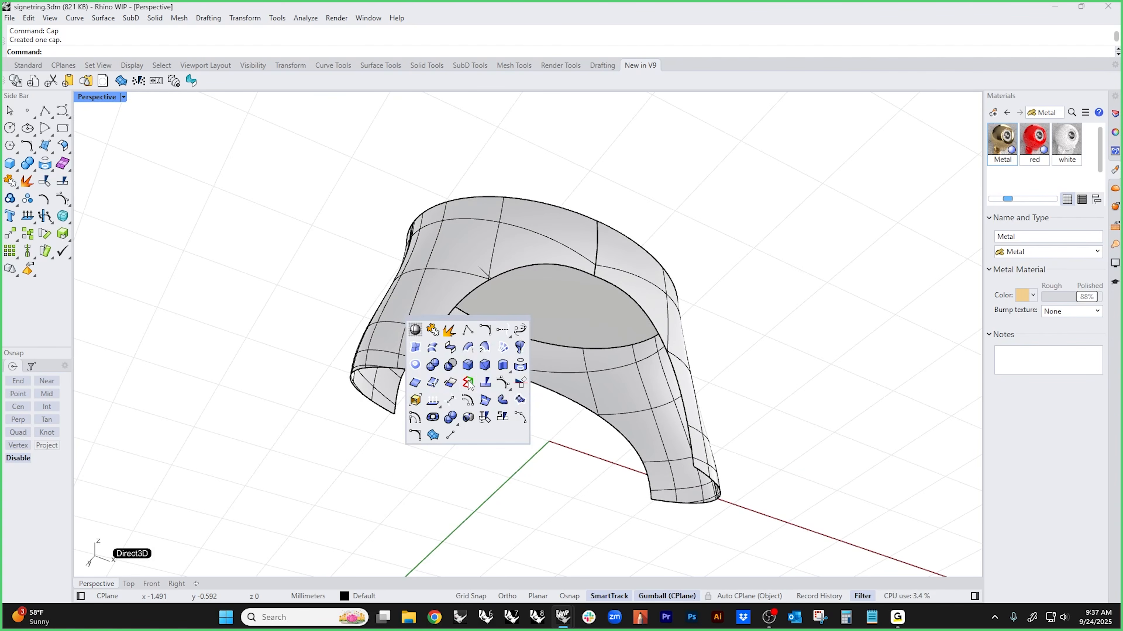
pyautogui.click(450, 348)
pyautogui.write('b')
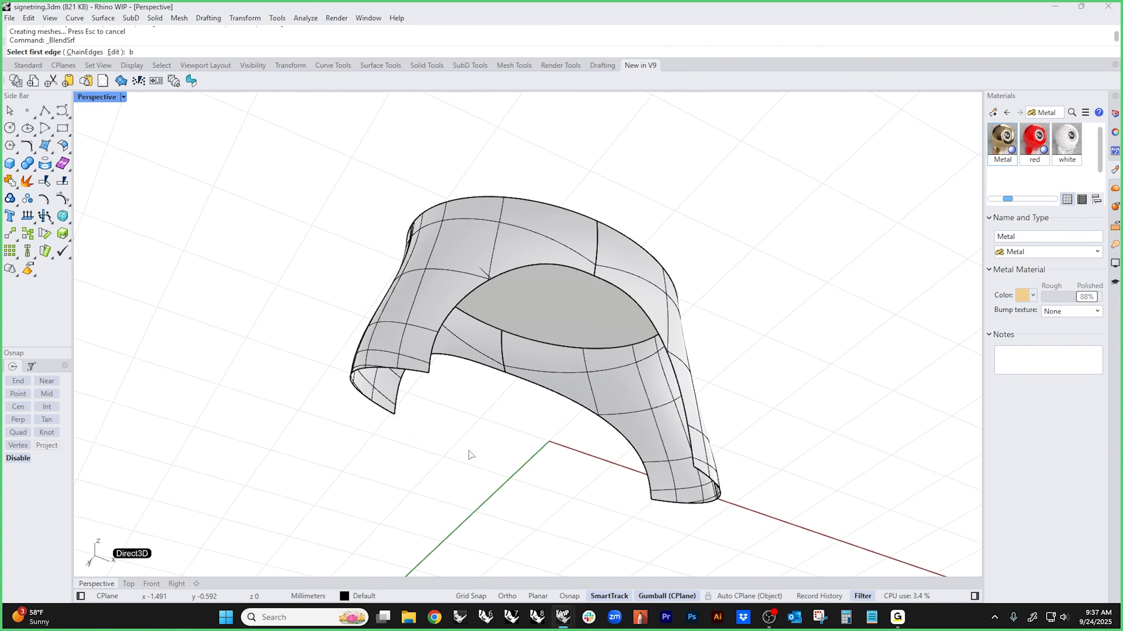
pyautogui.write('etween')
pyautogui.press('Return')
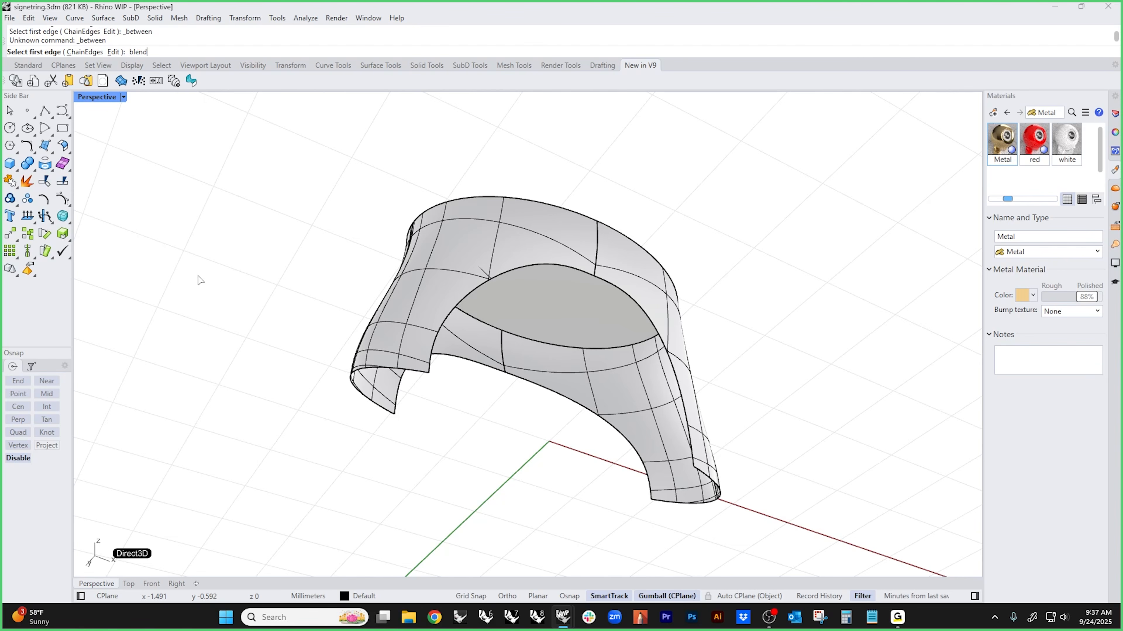
pyautogui.press('Escape')
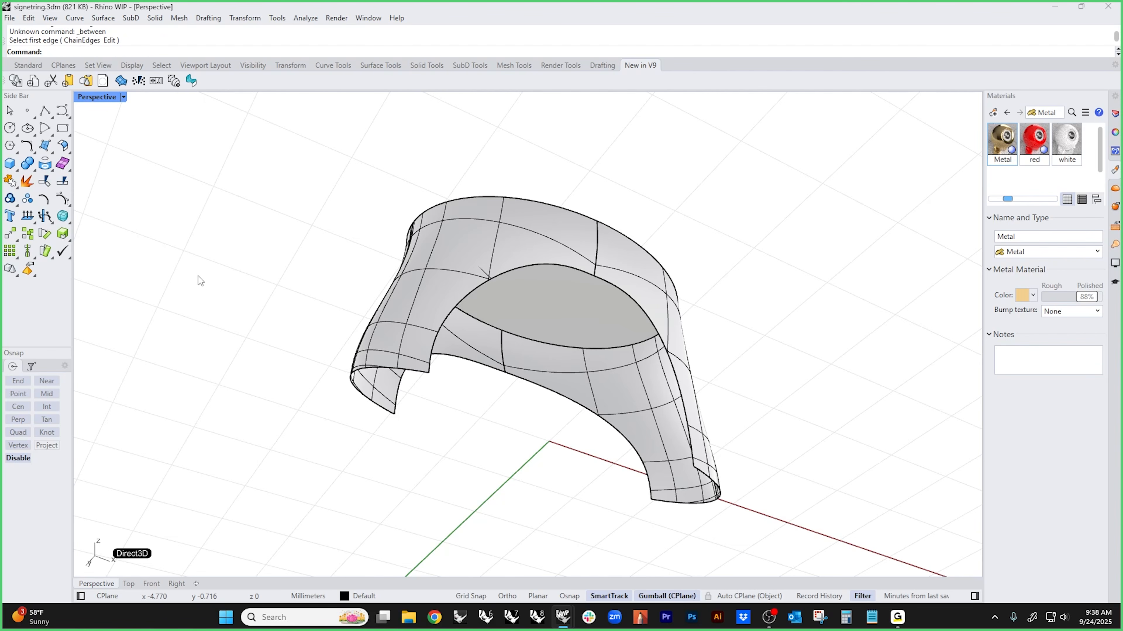
# - Create a surface blend between the ring's two open lower ends, chaining both edge segments on each end
pyautogui.middleClick(198, 275)
pyautogui.click(180, 245)
pyautogui.moveTo(378, 402); pyautogui.dragTo(375, 417, button='right')
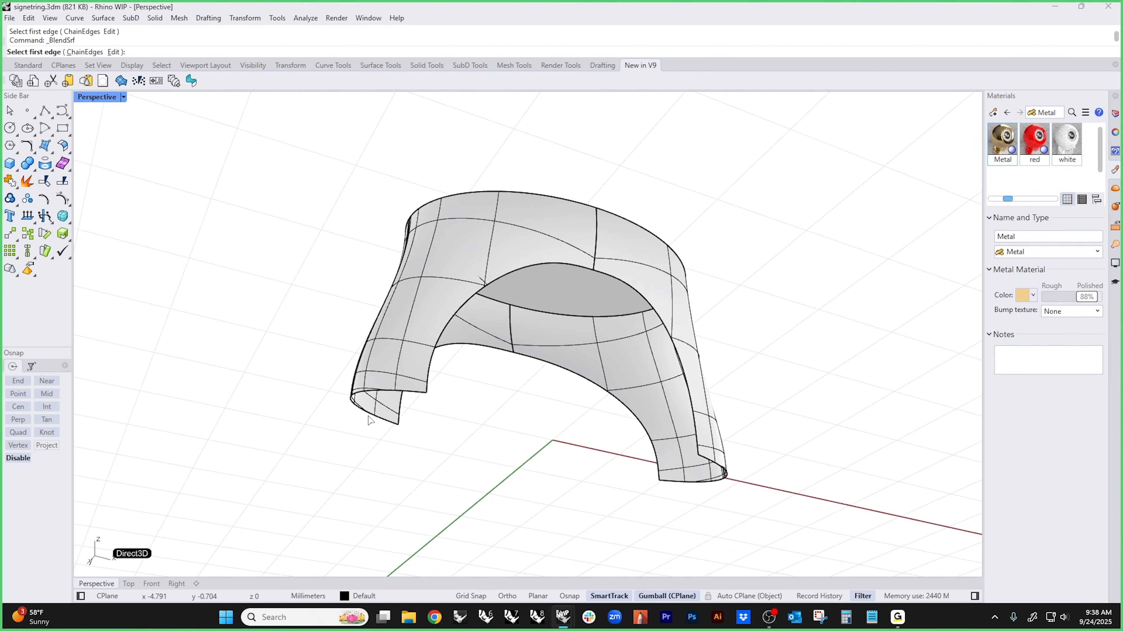
pyautogui.write('c')
pyautogui.press('Return')
pyautogui.click(406, 391)
pyautogui.click(394, 419)
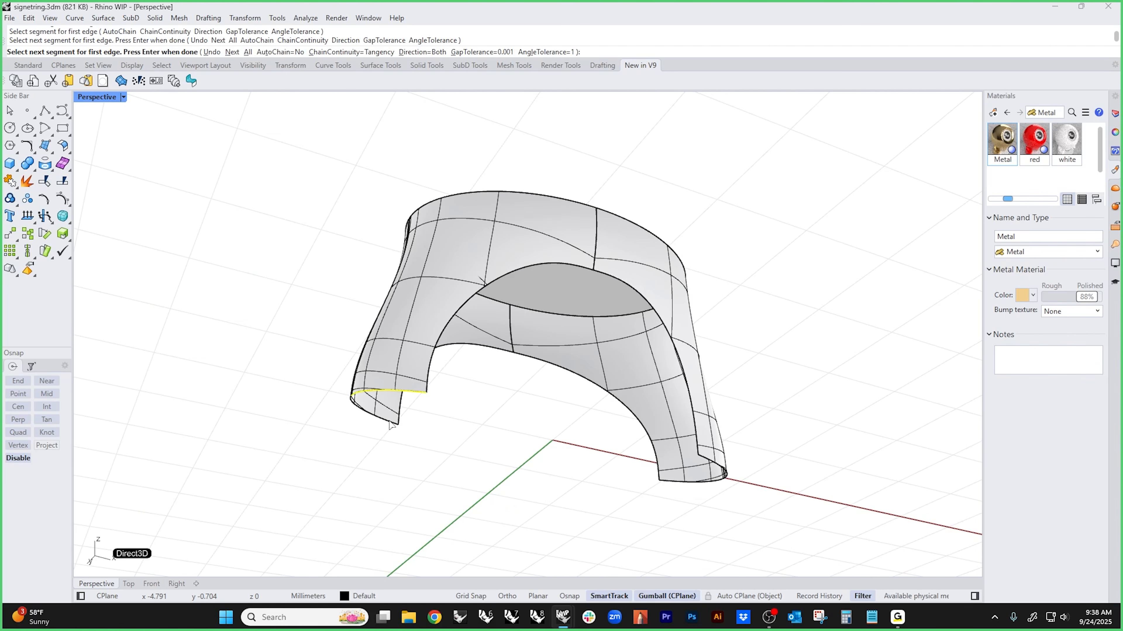
pyautogui.press('Return')
pyautogui.click(712, 464)
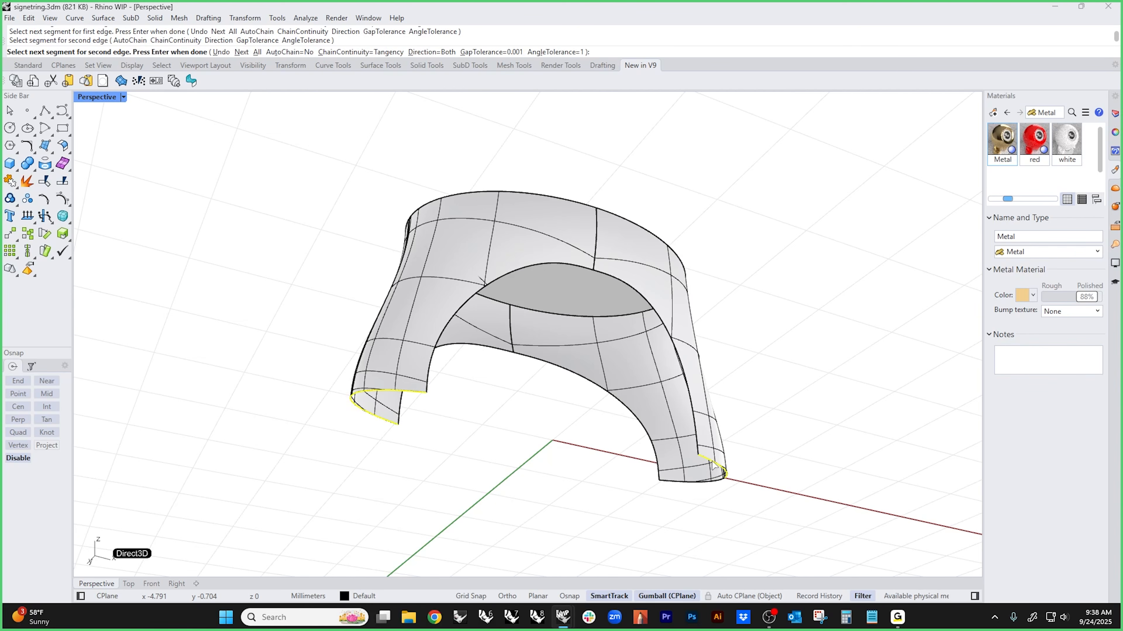
pyautogui.click(680, 483)
pyautogui.press('Return')
# - Link the two blend bulge values, reduce them to 0.737 with Tangency at both ends, and accept the shank blend
pyautogui.scroll(-5, 541, 395)
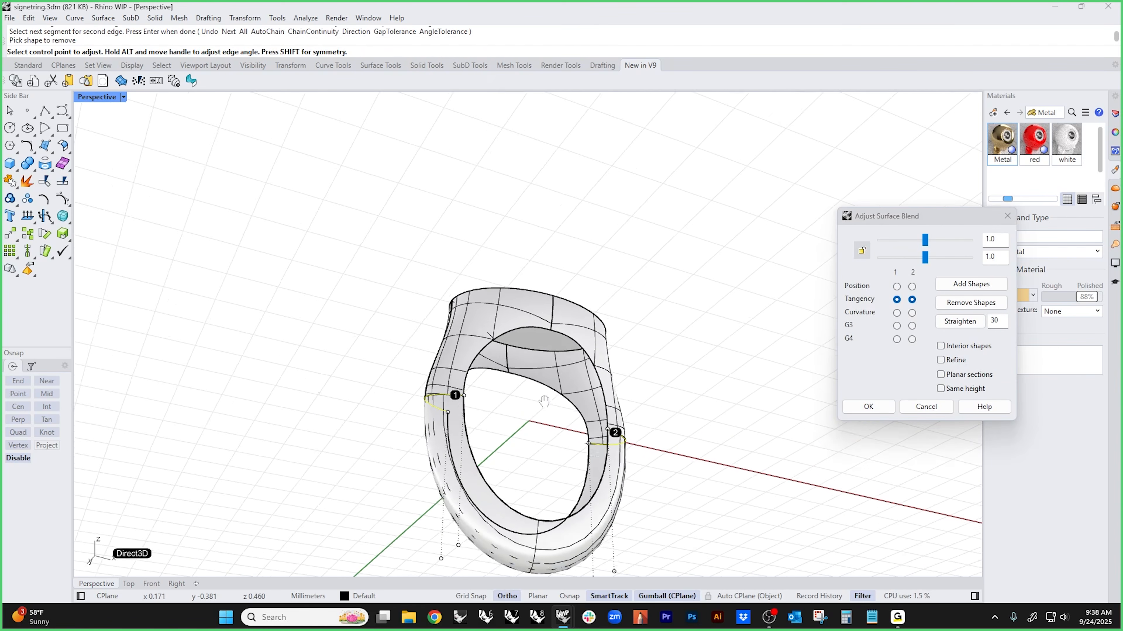
pyautogui.moveTo(543, 395); pyautogui.dragTo(521, 384, button='right')
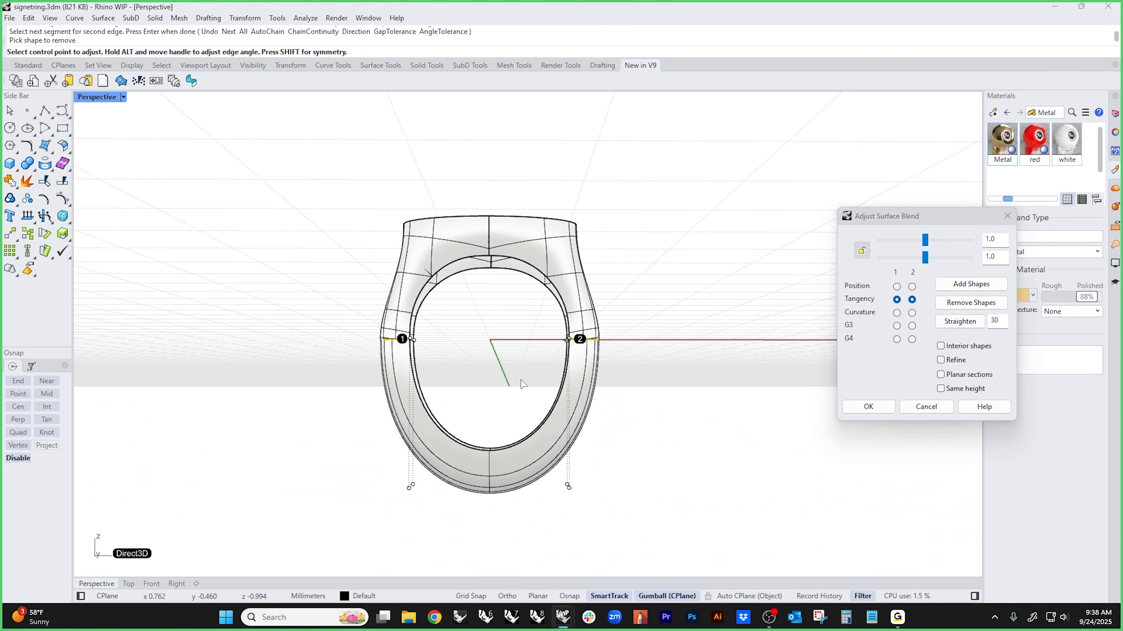
pyautogui.click(862, 251)
pyautogui.moveTo(925, 258)
pyautogui.mouseDown()
pyautogui.moveTo(912, 262)
pyautogui.moveTo(919, 269)
pyautogui.mouseUp()
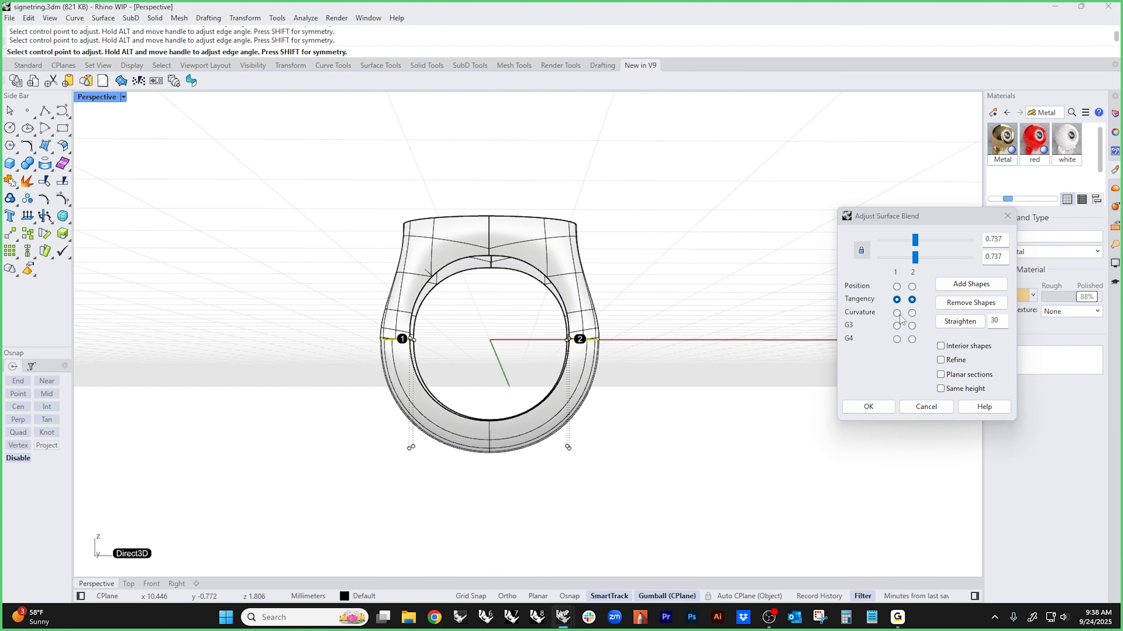
pyautogui.click(866, 406)
# - Join the blended shank with the capped ring head and clear the selection
pyautogui.moveTo(645, 411); pyautogui.dragTo(566, 449, button='right')
pyautogui.hotkey('ctrl', 'a')
pyautogui.hotkey('ctrl', 'j')
pyautogui.press('Escape')
# - Switch the viewport to the Front view, centered on the ring
pyautogui.hotkey('ctrl', 'F2')
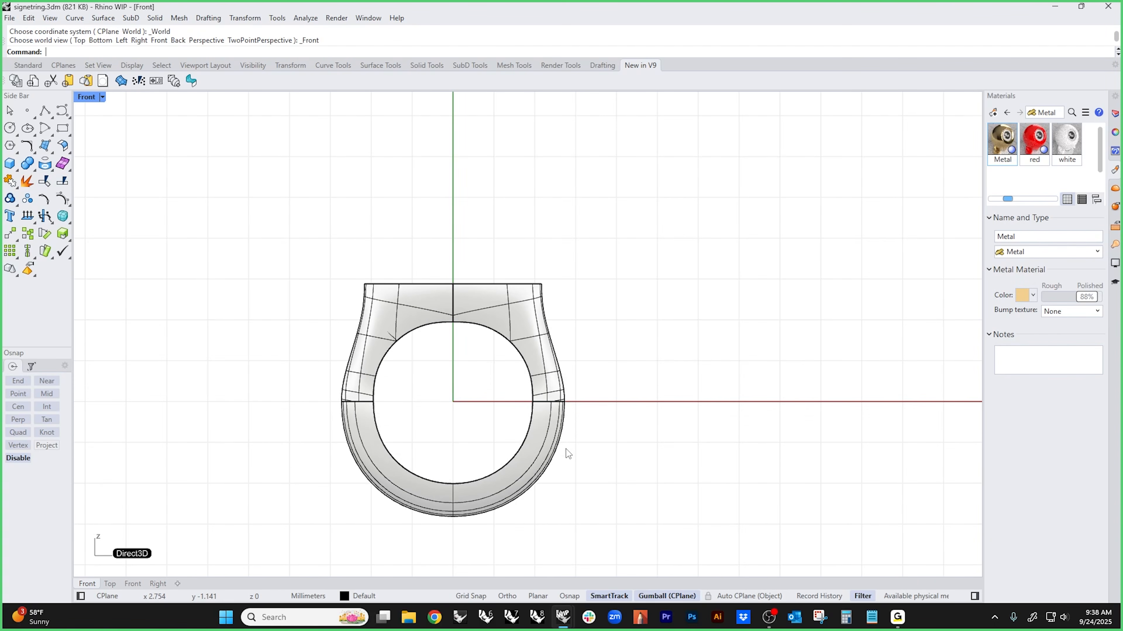
pyautogui.moveTo(401, 439); pyautogui.dragTo(409, 394, button='right')
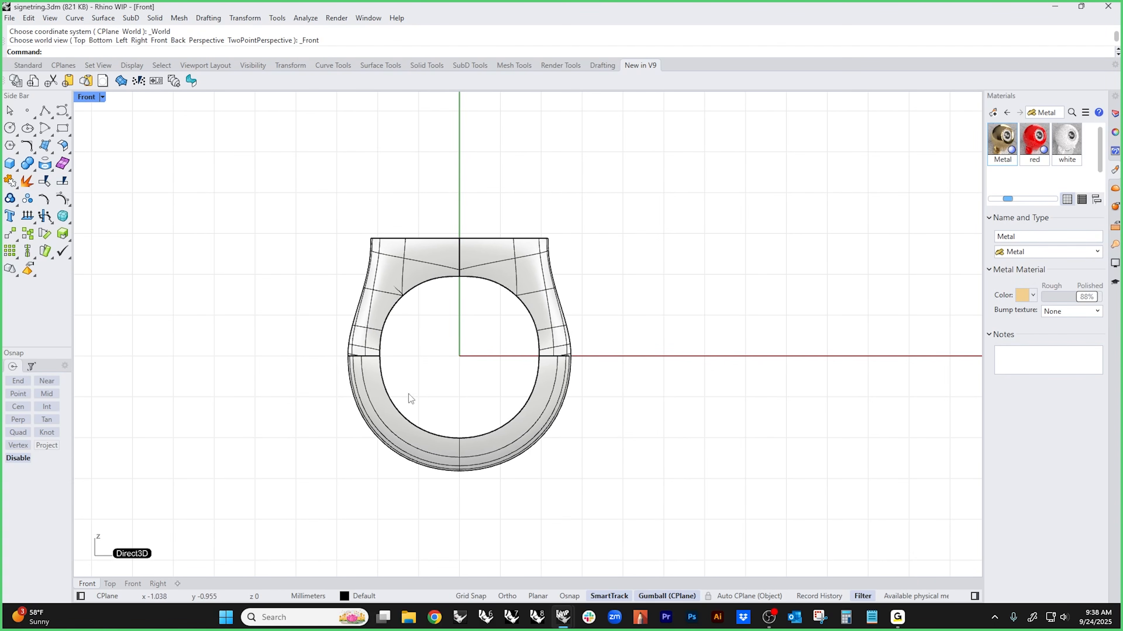
pyautogui.click(10, 127)
pyautogui.write('0')
pyautogui.press('Return')
pyautogui.press('F8')
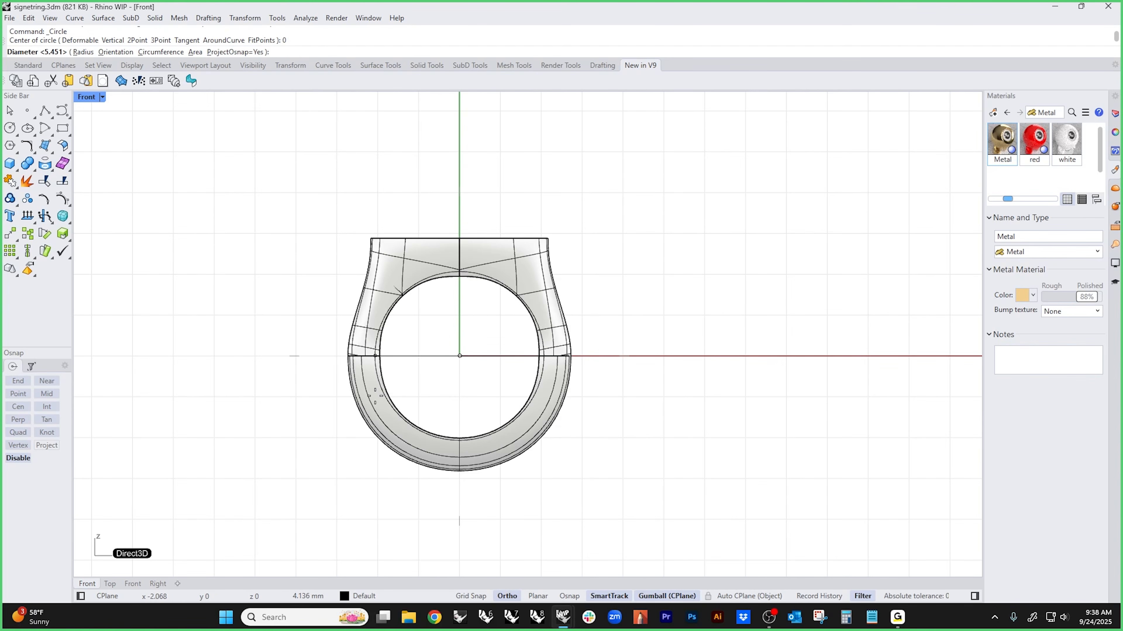
pyautogui.press('Escape')
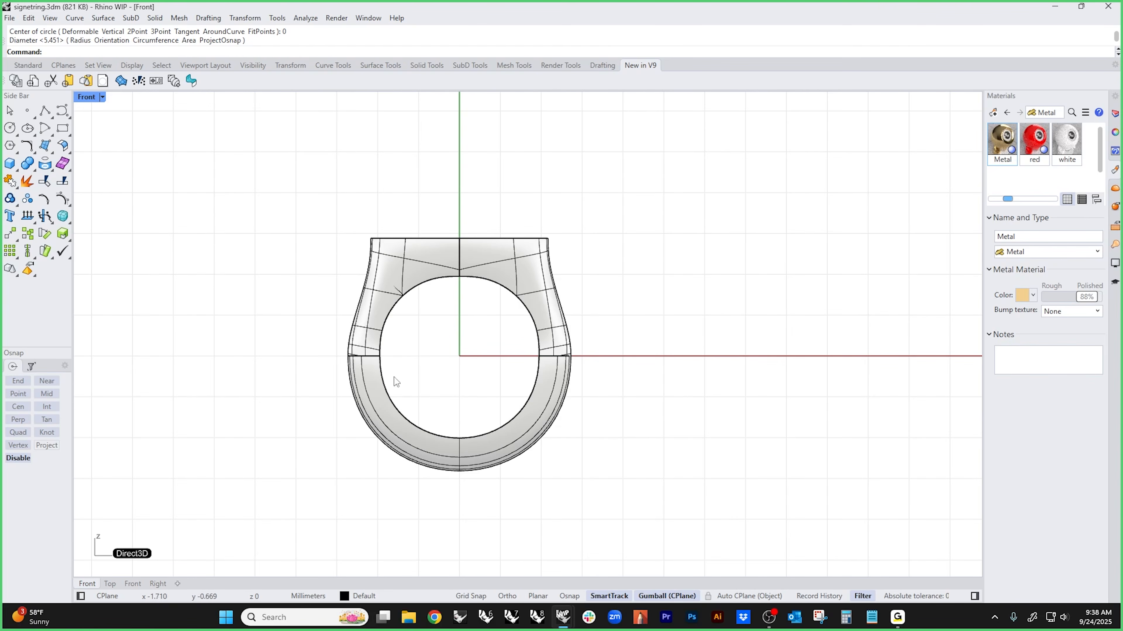
# - Show the Front view in wireframe and trim away the ring's inner edge inside the finger-hole circle
pyautogui.middleClick(441, 376)
pyautogui.click(381, 316)
pyautogui.scroll(5, 473, 276)
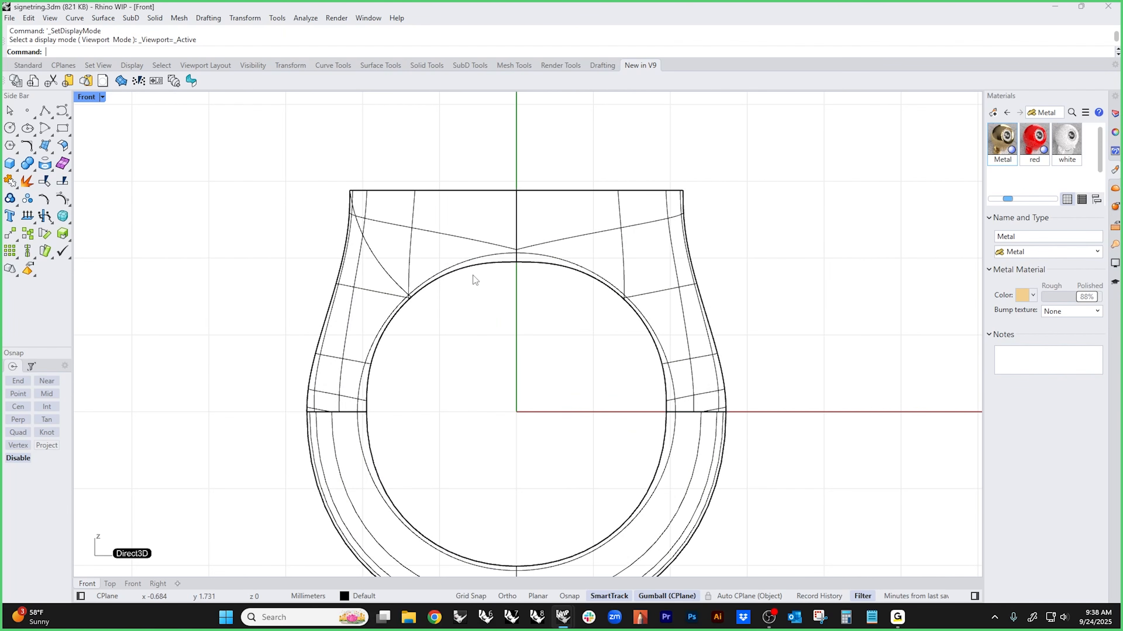
pyautogui.click(471, 257)
pyautogui.hotkey('ctrl', 't')
pyautogui.scroll(4, 533, 302)
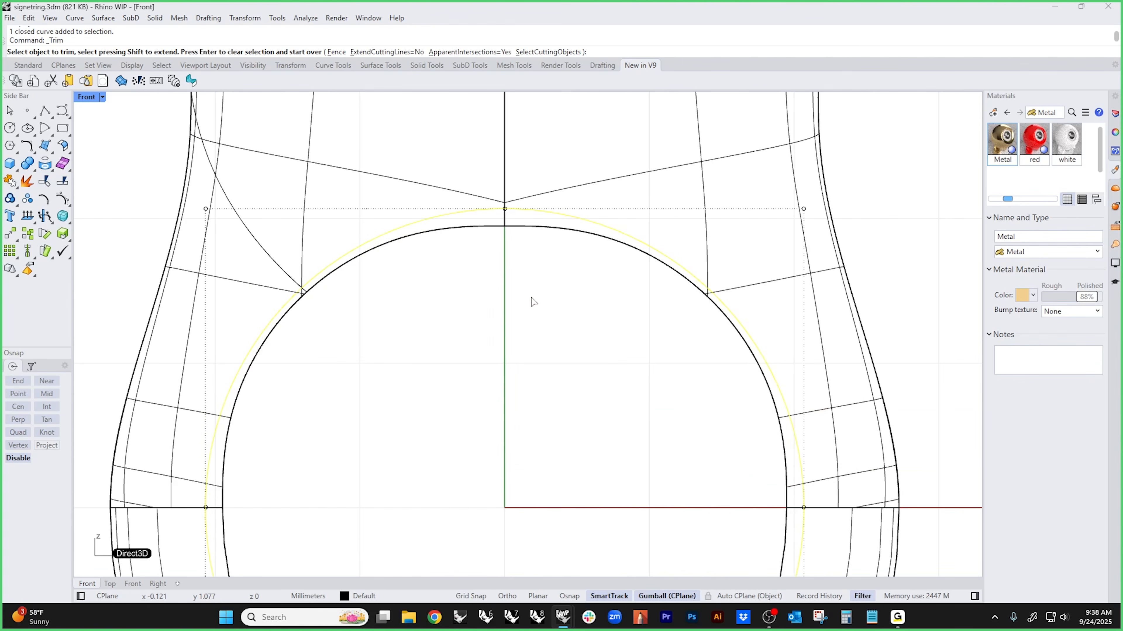
pyautogui.click(491, 224)
pyautogui.press('Return')
pyautogui.scroll(-5, 475, 318)
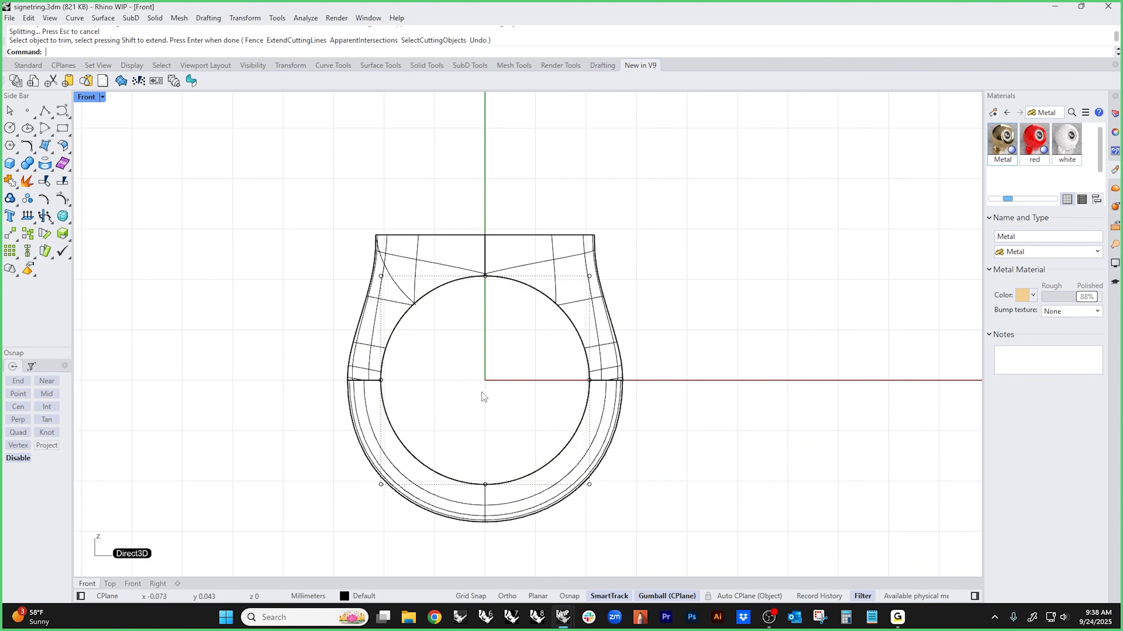
# - Return to the Perspective view and set its display mode to Shaded
pyautogui.hotkey('ctrl', 'F4')
pyautogui.middleClick(388, 426)
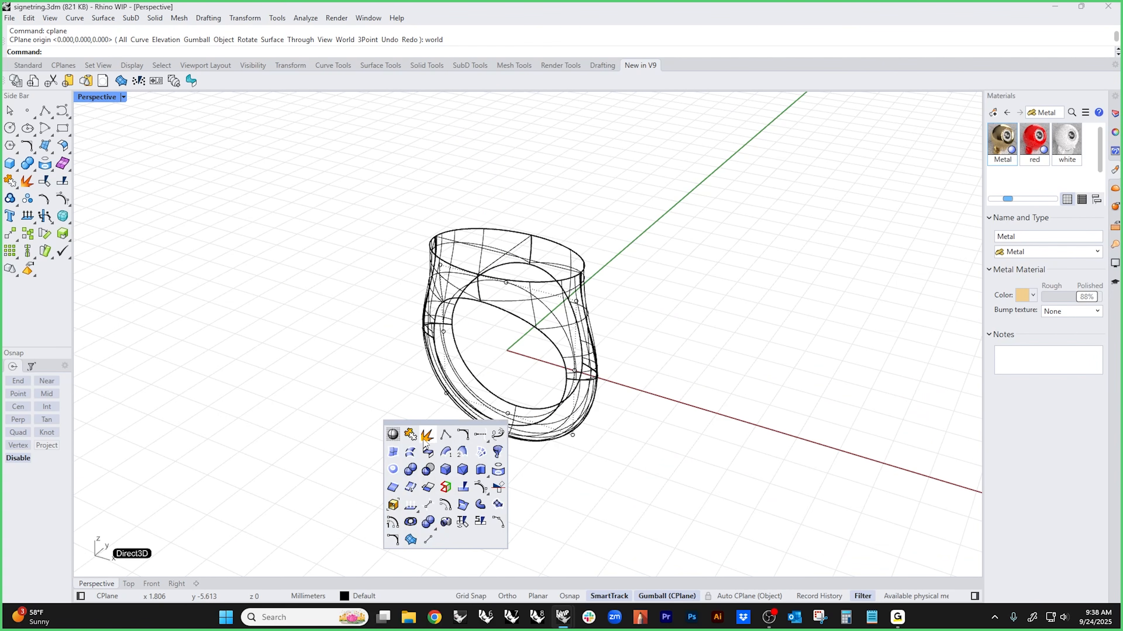
pyautogui.click(394, 435)
pyautogui.middleClick(495, 417)
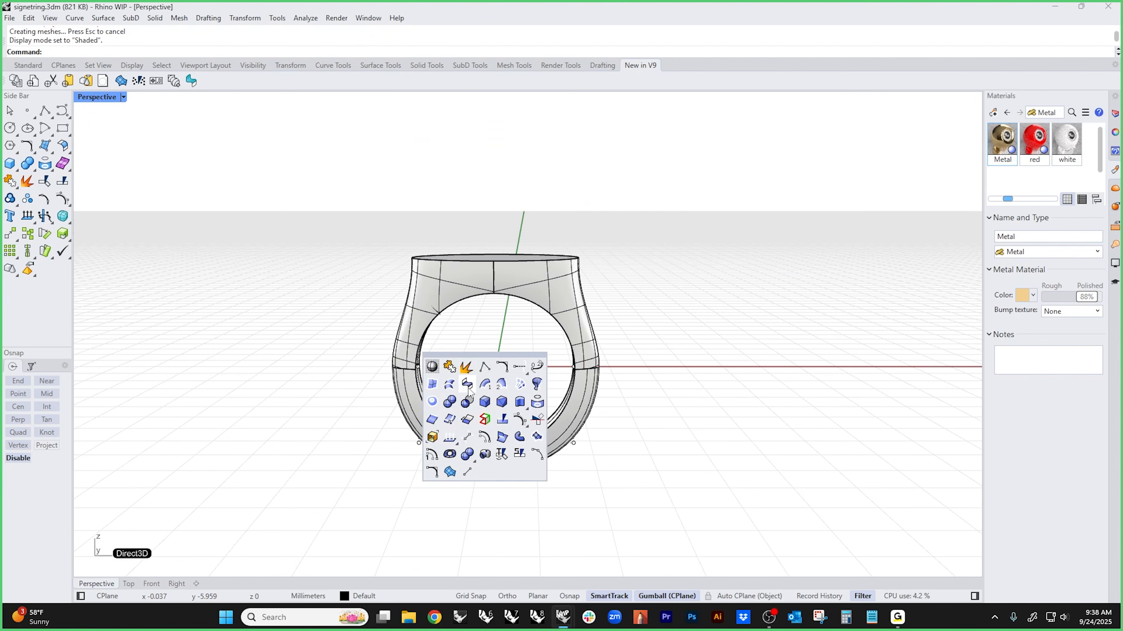
pyautogui.click(475, 417)
pyautogui.press('Escape')
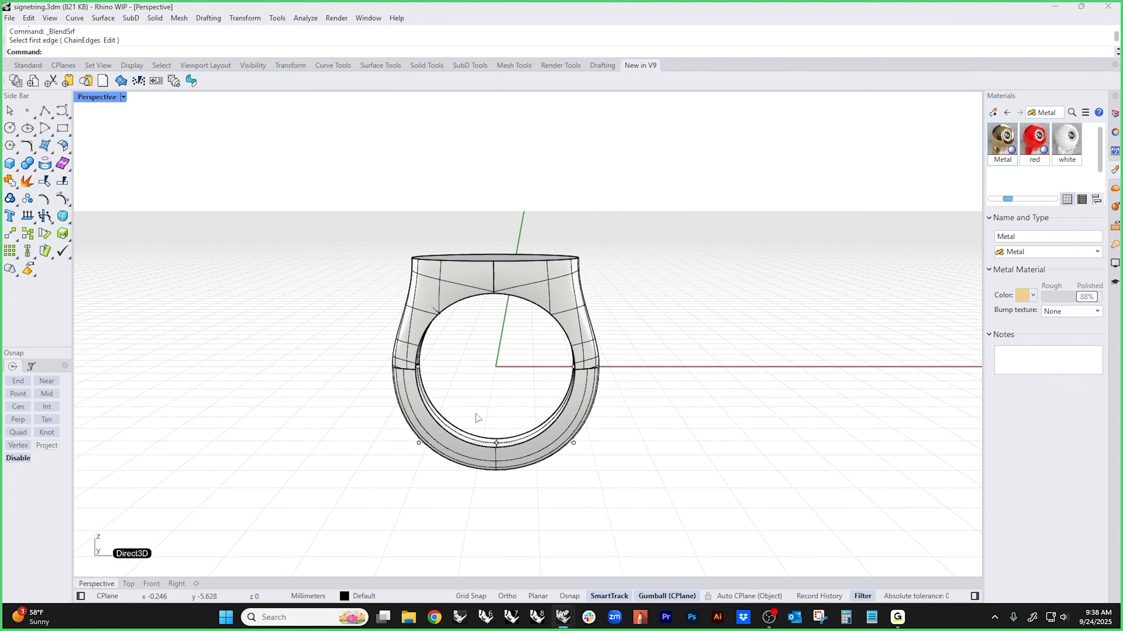
pyautogui.write('c')
pyautogui.press('Return')
pyautogui.moveTo(494, 425); pyautogui.dragTo(465, 428, button='right')
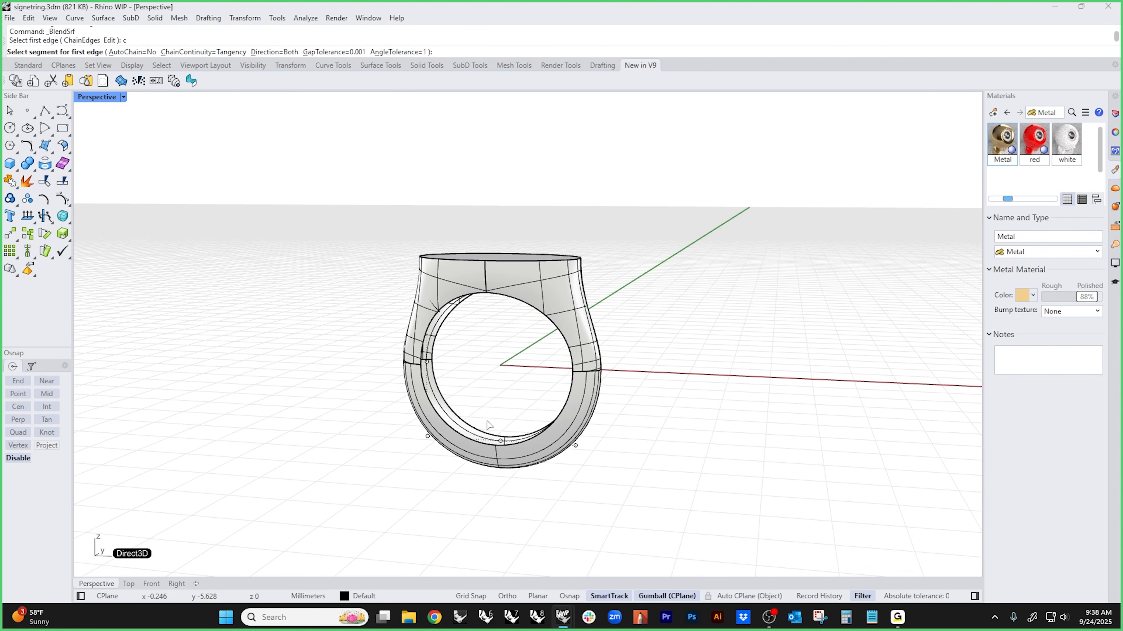
pyautogui.scroll(3, 487, 428)
pyautogui.click(480, 450)
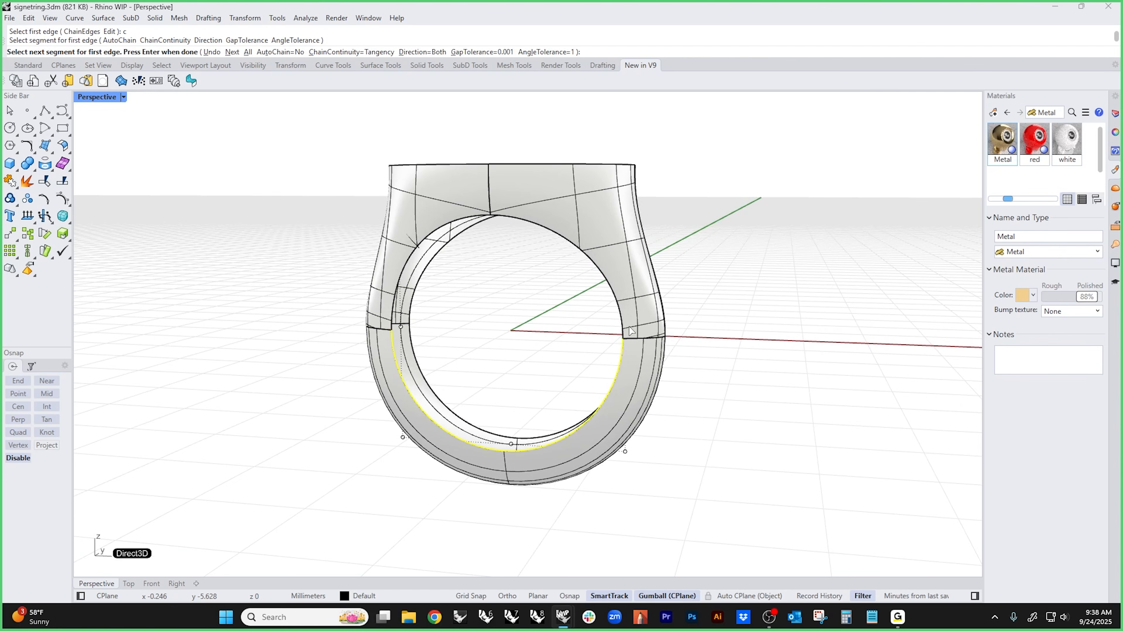
pyautogui.press('Return')
pyautogui.press('Escape')
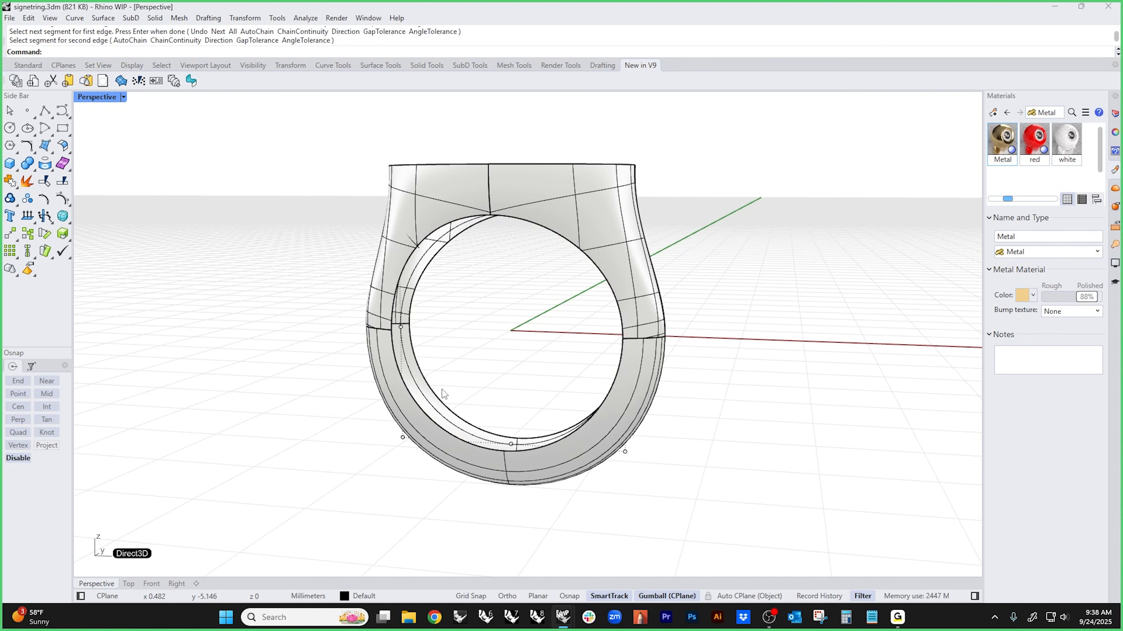
# - Start a surface blend with chained edges, using the complete front inner edge of the finger hole as the first edge
pyautogui.press('Return')
pyautogui.write('c')
pyautogui.press('Return')
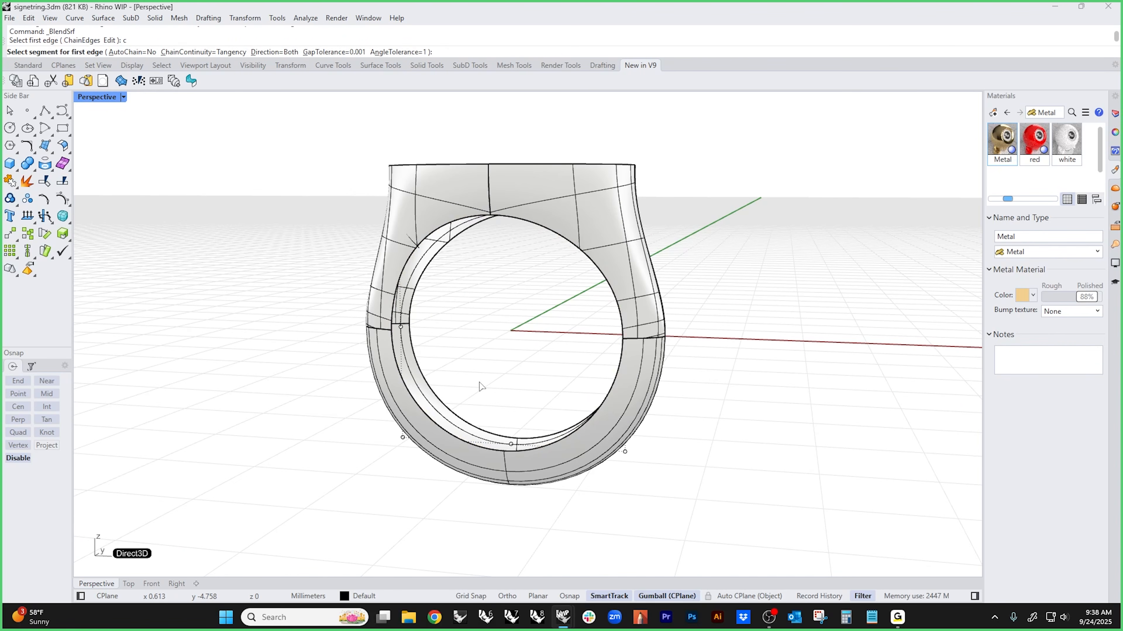
pyautogui.click(485, 448)
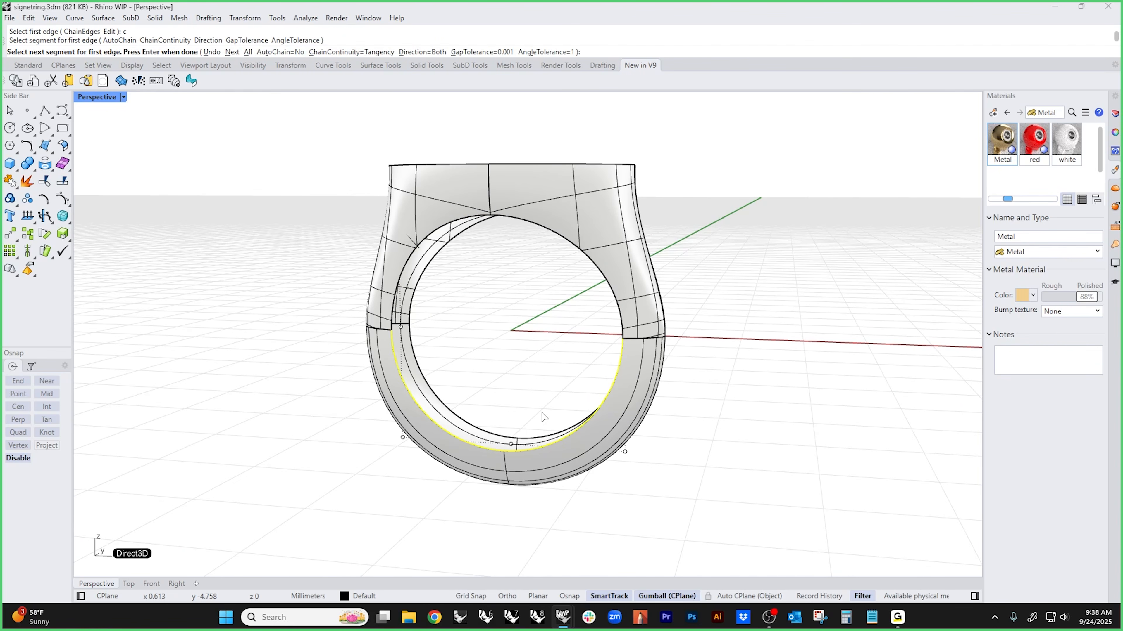
pyautogui.click(615, 305)
pyautogui.press('Return')
# - Chain the complete back inner edge of the finger hole as the second blend edge and accept the seam points
pyautogui.click(503, 443)
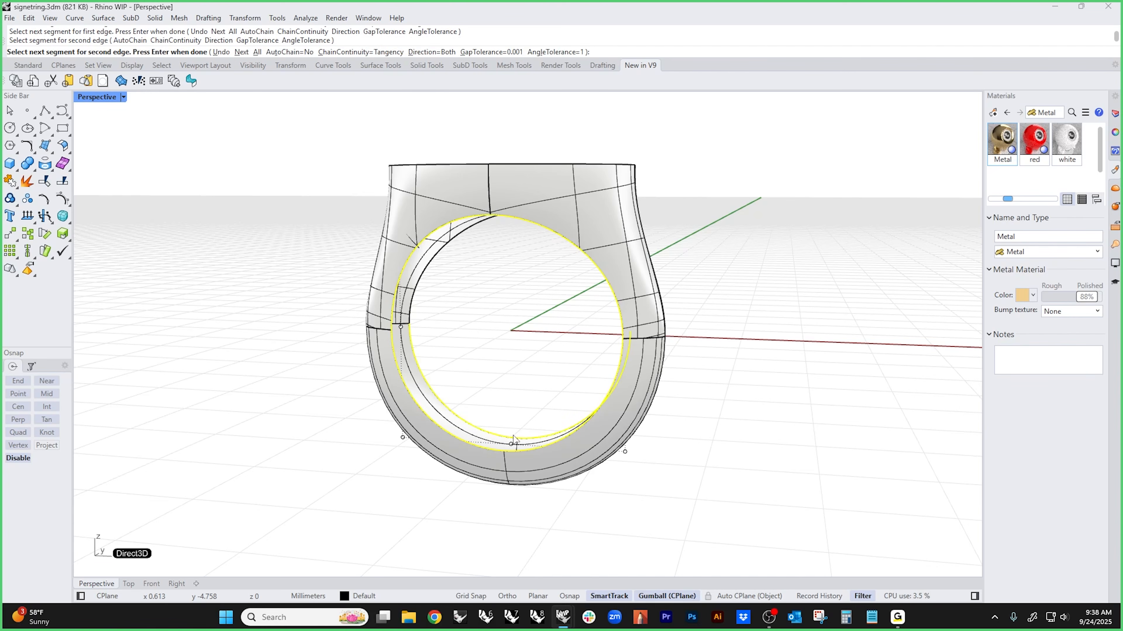
pyautogui.moveTo(504, 443); pyautogui.dragTo(582, 360, button='right')
pyautogui.click(474, 236)
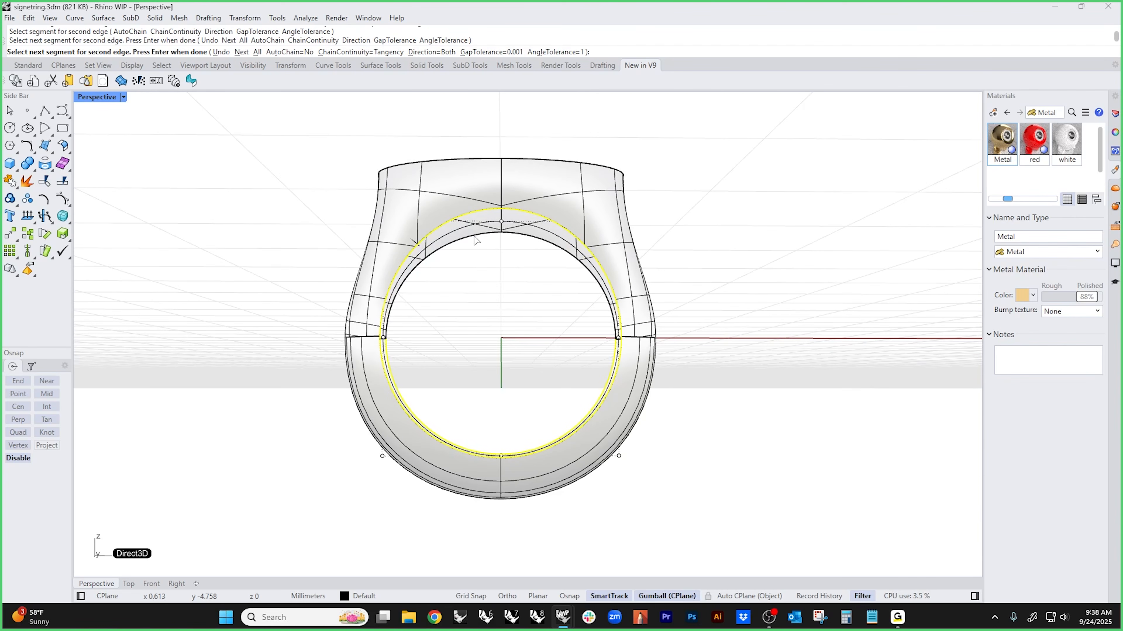
pyautogui.click(518, 235)
pyautogui.press('Return')
pyautogui.press('Return')
pyautogui.press('Return')
# - Turn on same height, set both linked blend bulge values to 0.1 and create the inner blend surface
pyautogui.moveTo(507, 316); pyautogui.dragTo(691, 334, button='right')
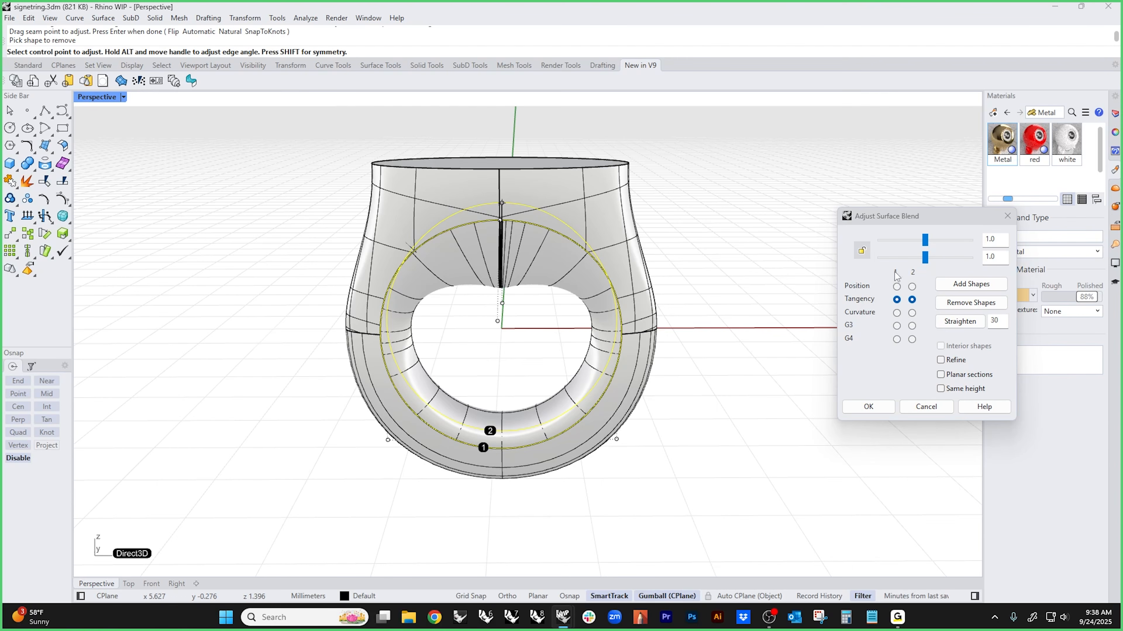
pyautogui.click(940, 389)
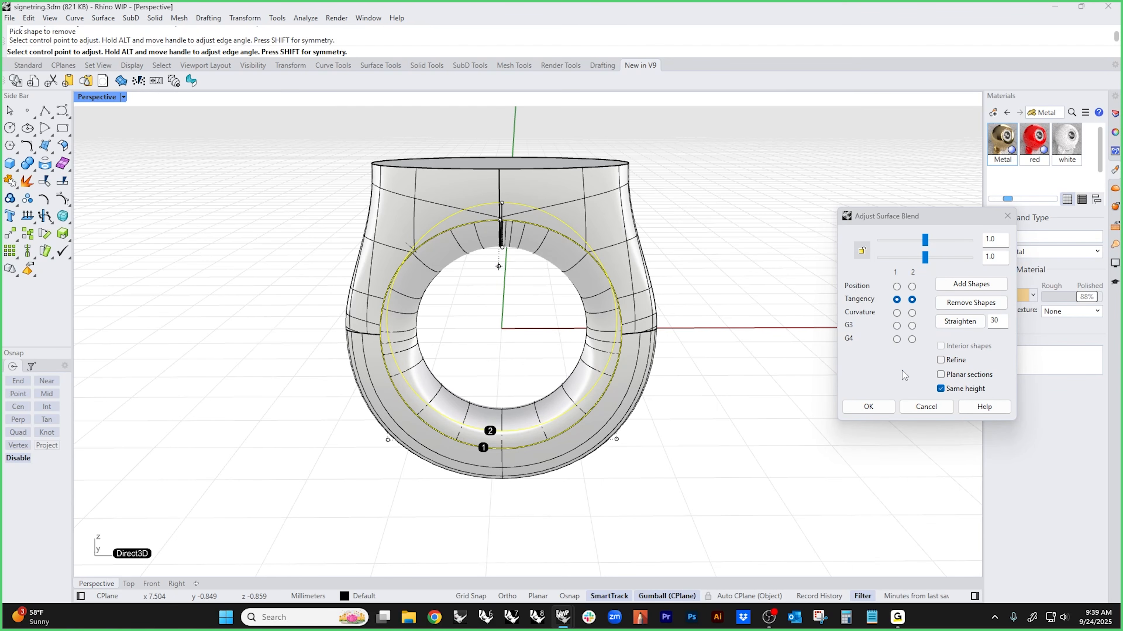
pyautogui.moveTo(925, 256); pyautogui.dragTo(833, 257)
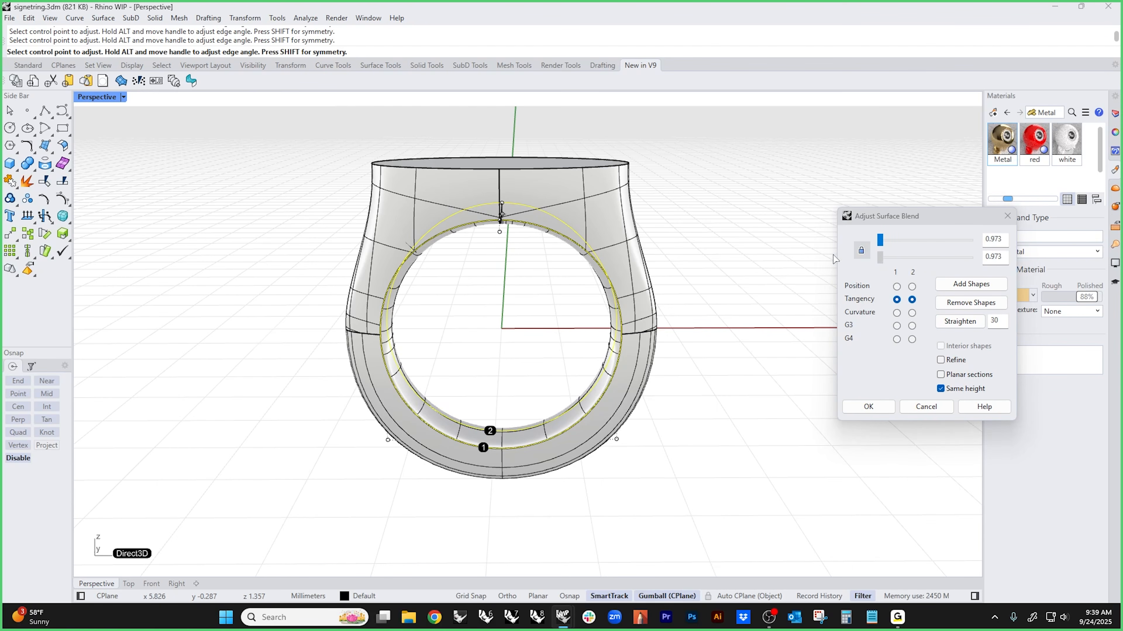
pyautogui.moveTo(1002, 240); pyautogui.dragTo(939, 243)
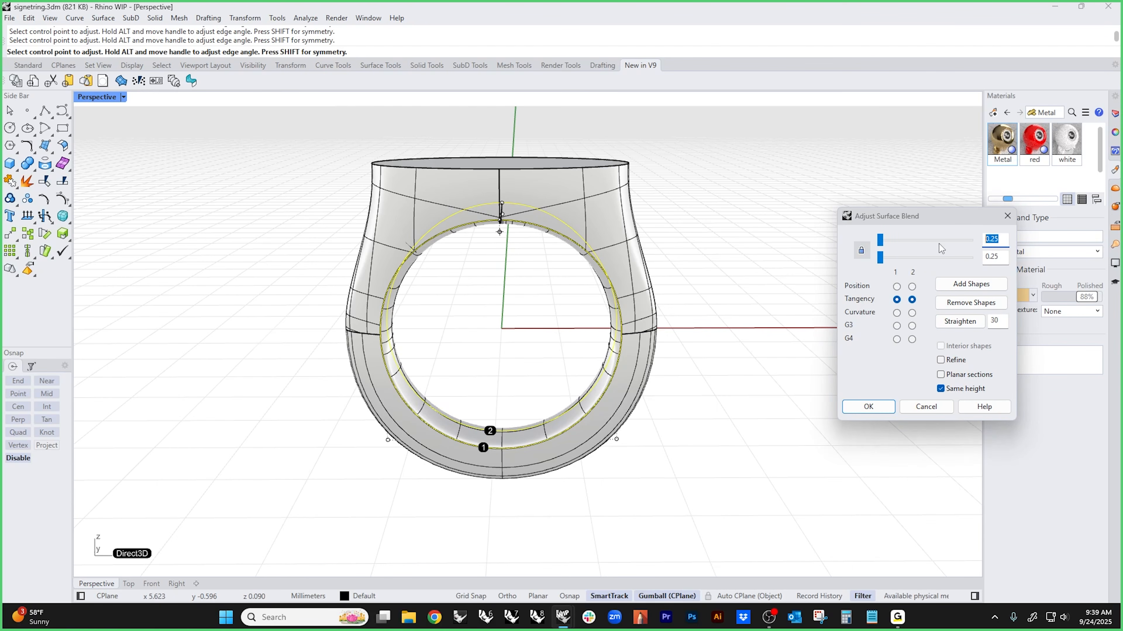
pyautogui.write('.1')
pyautogui.moveTo(641, 350); pyautogui.dragTo(635, 325, button='right')
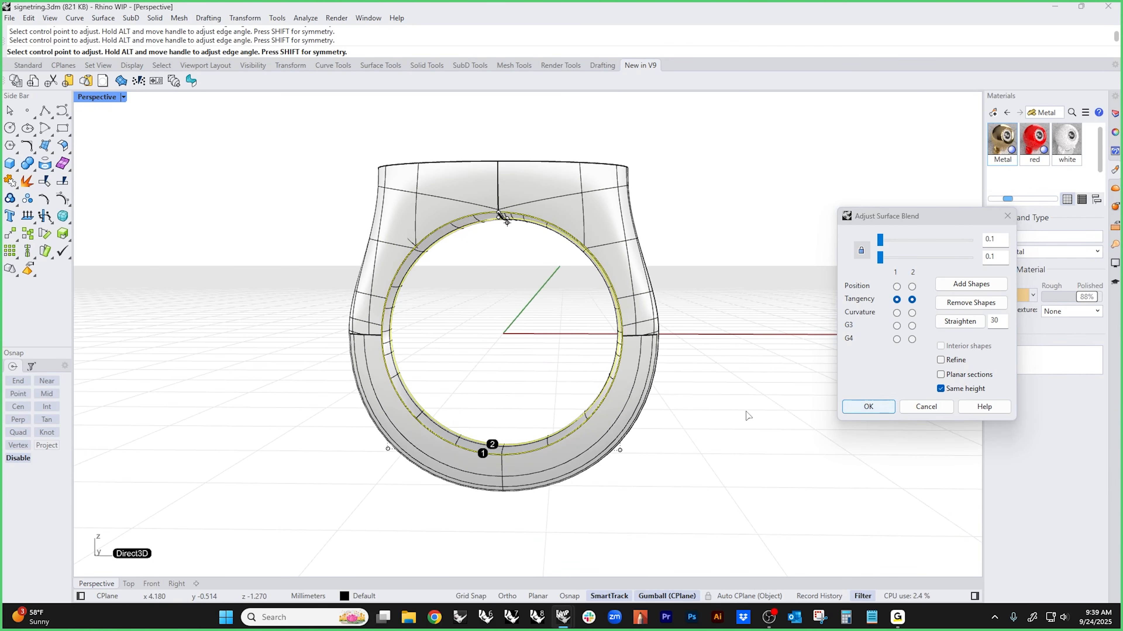
pyautogui.click(865, 407)
# - Join the inner blend surface with the ring body
pyautogui.moveTo(696, 416); pyautogui.dragTo(796, 436, button='right')
pyautogui.scroll(8, 503, 465)
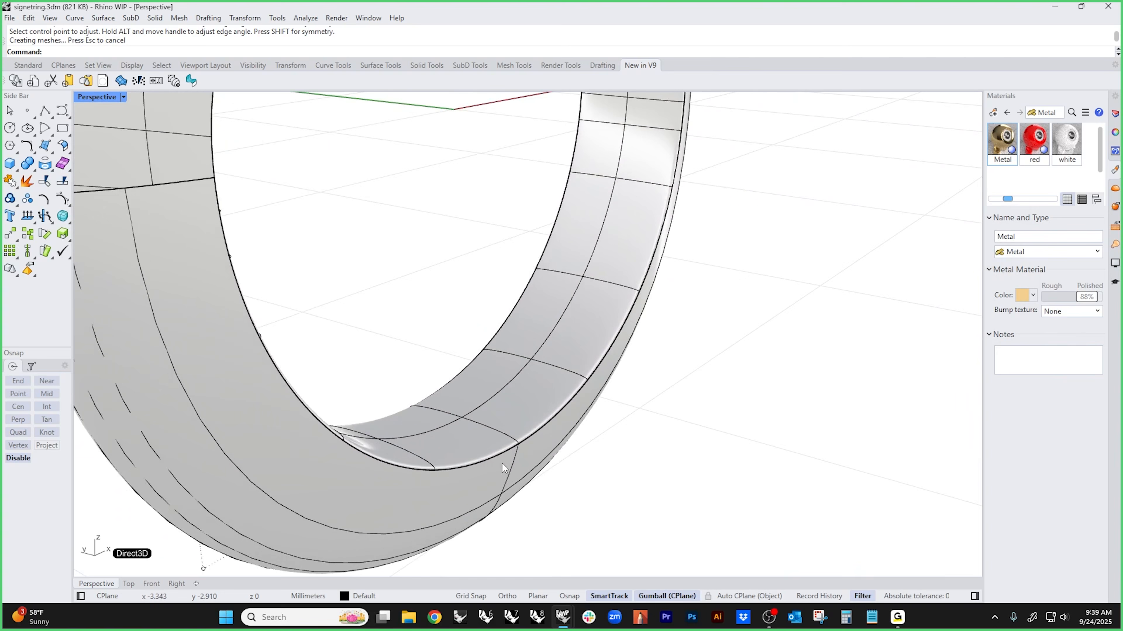
pyautogui.moveTo(502, 463); pyautogui.dragTo(671, 501, button='right')
pyautogui.scroll(-6, 398, 447)
pyautogui.hotkey('ctrl', 'a')
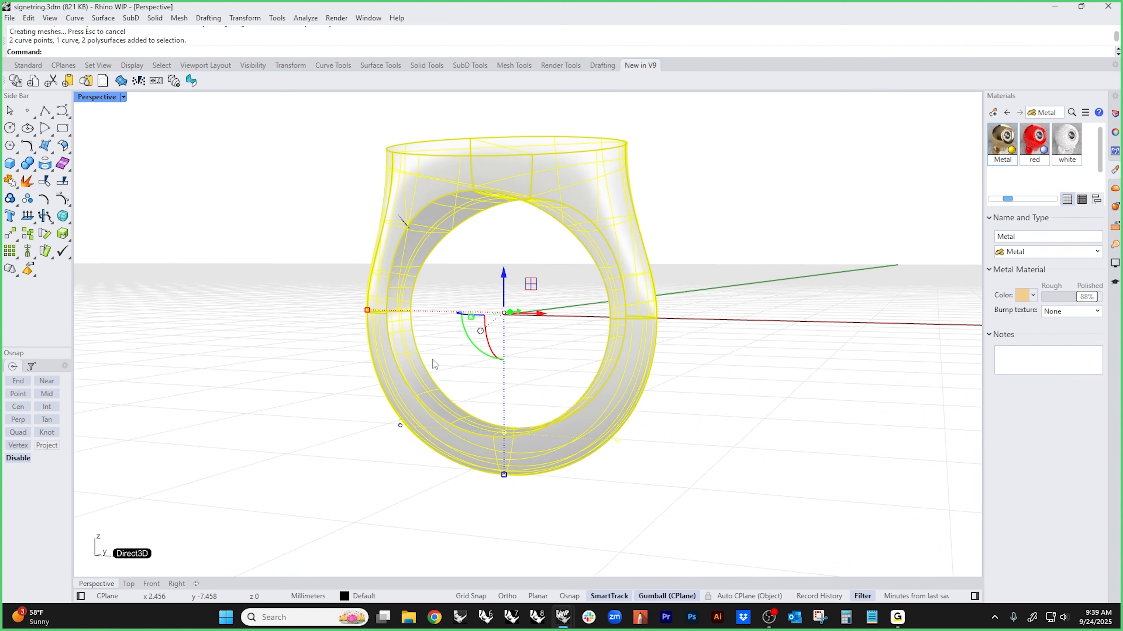
pyautogui.hotkey('ctrl', 'j')
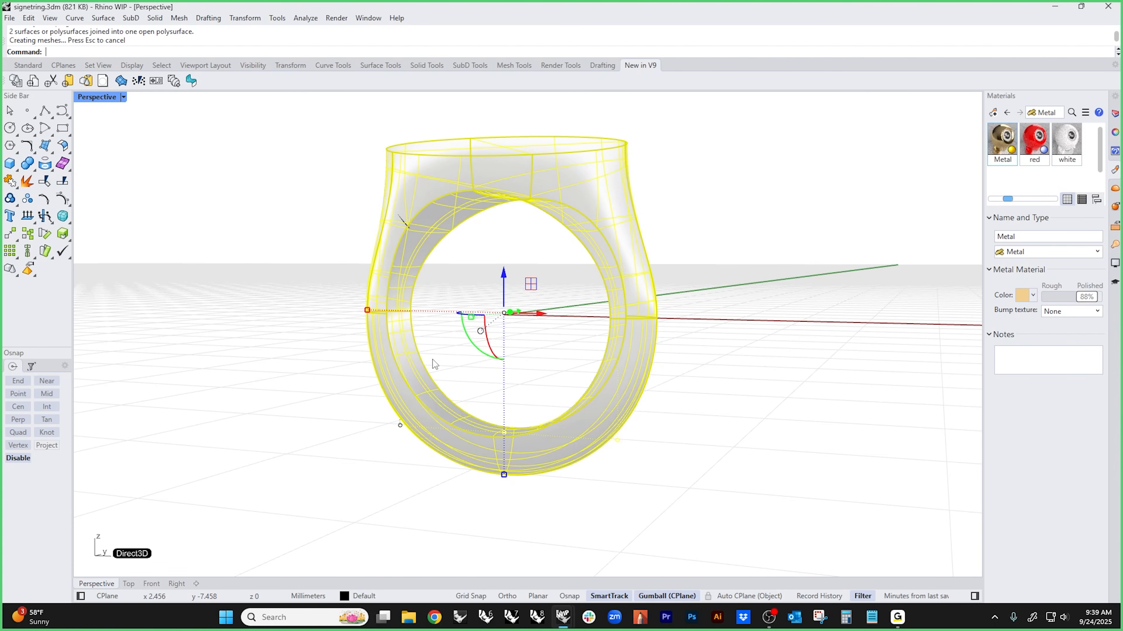
# - Show the naked edges of the joined ring and examine them at the top of the finger hole
pyautogui.middleClick(214, 275)
pyautogui.click(161, 225)
pyautogui.moveTo(295, 337); pyautogui.dragTo(389, 490, button='right')
pyautogui.click(464, 414)
pyautogui.moveTo(464, 414); pyautogui.dragTo(598, 299, button='right')
pyautogui.scroll(8, 469, 298)
pyautogui.scroll(-5, 759, 294)
pyautogui.scroll(6, 598, 305)
pyautogui.scroll(-6, 590, 327)
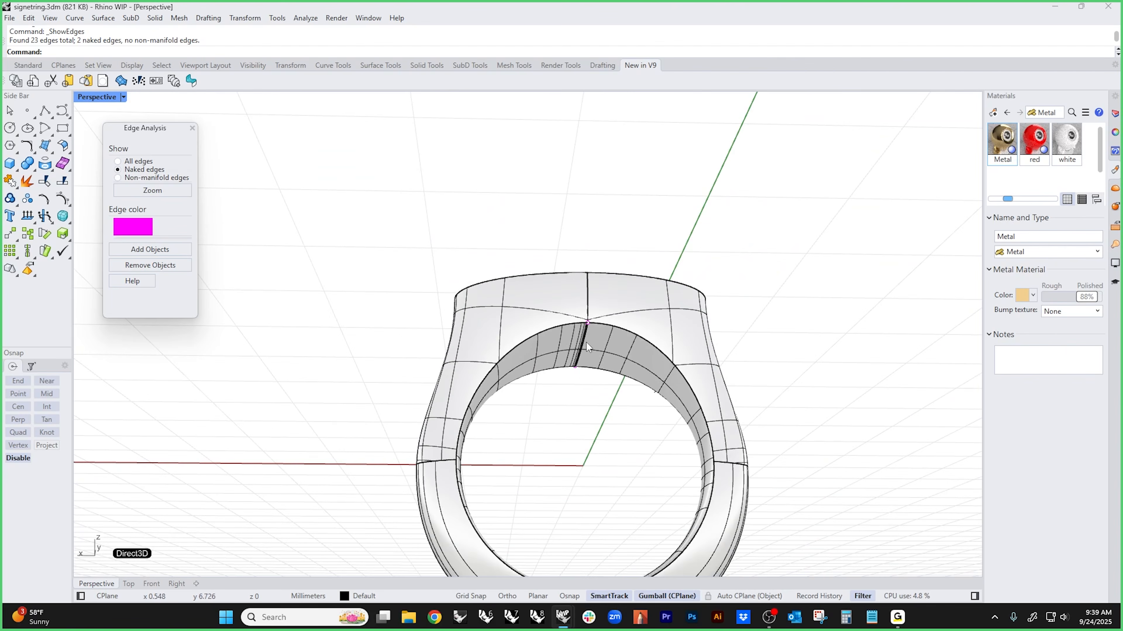
pyautogui.moveTo(586, 342); pyautogui.dragTo(578, 364, button='right')
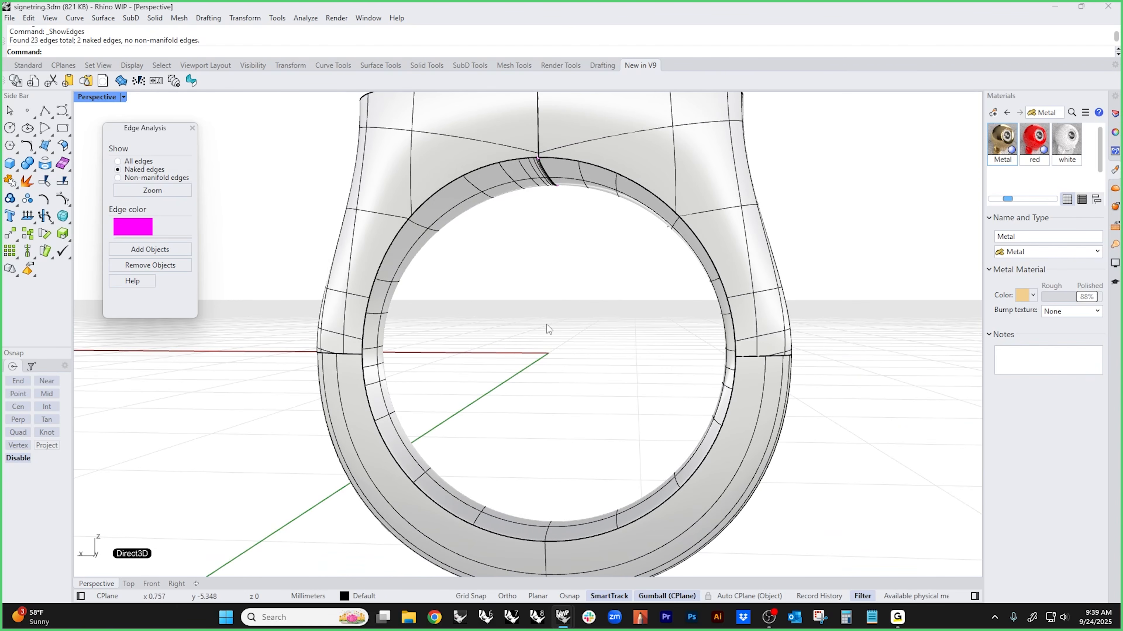
pyautogui.moveTo(547, 325)
pyautogui.mouseDown(button='right')
pyautogui.moveTo(574, 323)
pyautogui.moveTo(515, 347)
pyautogui.moveTo(533, 356)
pyautogui.moveTo(509, 373)
pyautogui.moveTo(499, 347)
pyautogui.moveTo(539, 305)
pyautogui.mouseUp(button='right')
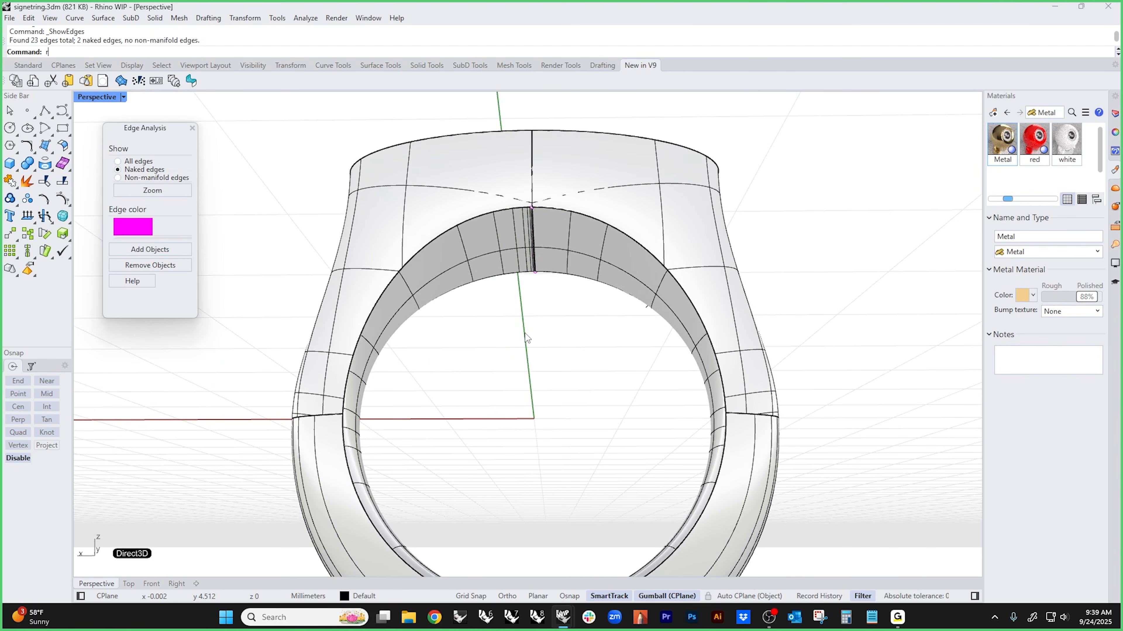
# - Run RemoveAllNakedMicroEdges on the ring polysurface
pyautogui.write('emoveAllNakedMicroEdges')
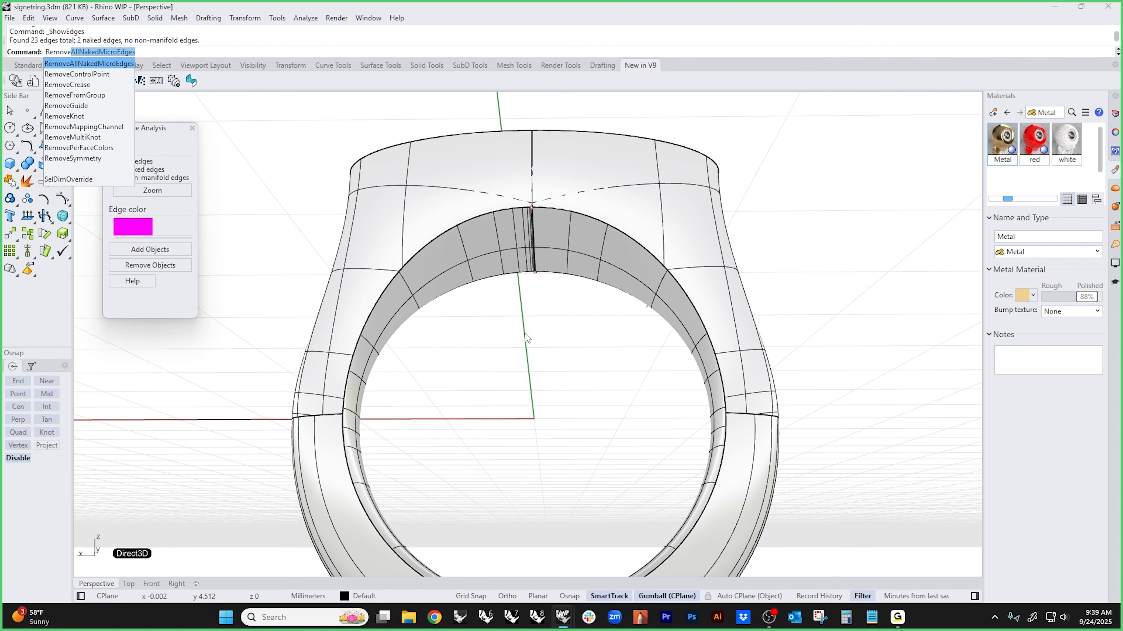
pyautogui.press('Return')
pyautogui.click(550, 281)
pyautogui.press('Return')
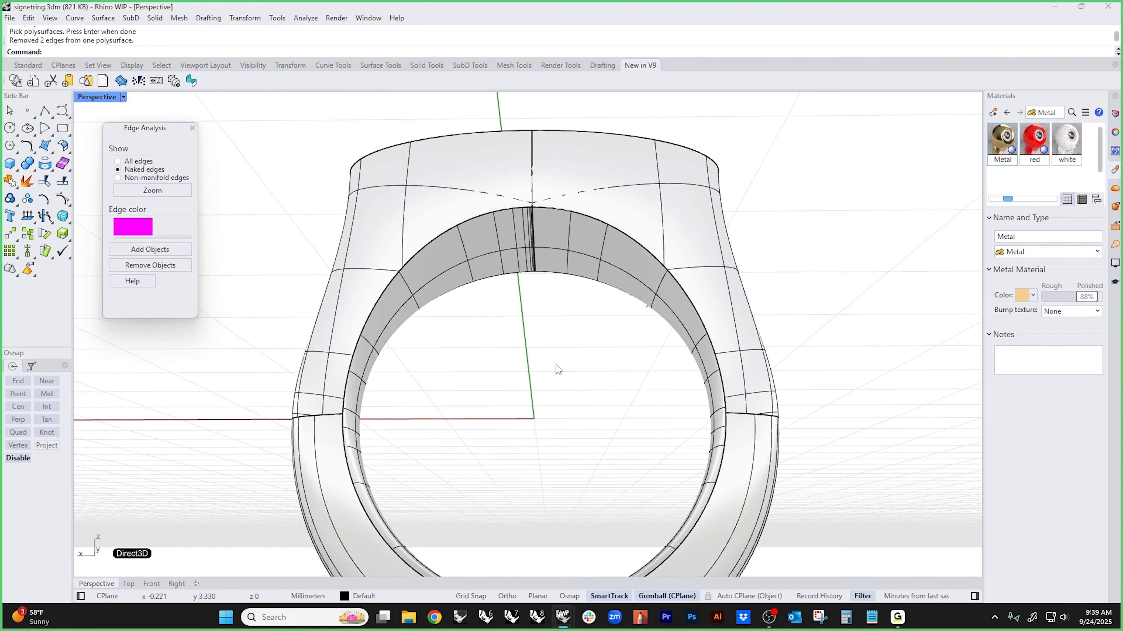
# - Check whether the ring polysurface is closed and examine the blend seam at the top of the finger hole up close
pyautogui.moveTo(556, 365); pyautogui.dragTo(503, 261, button='right')
pyautogui.click(504, 263)
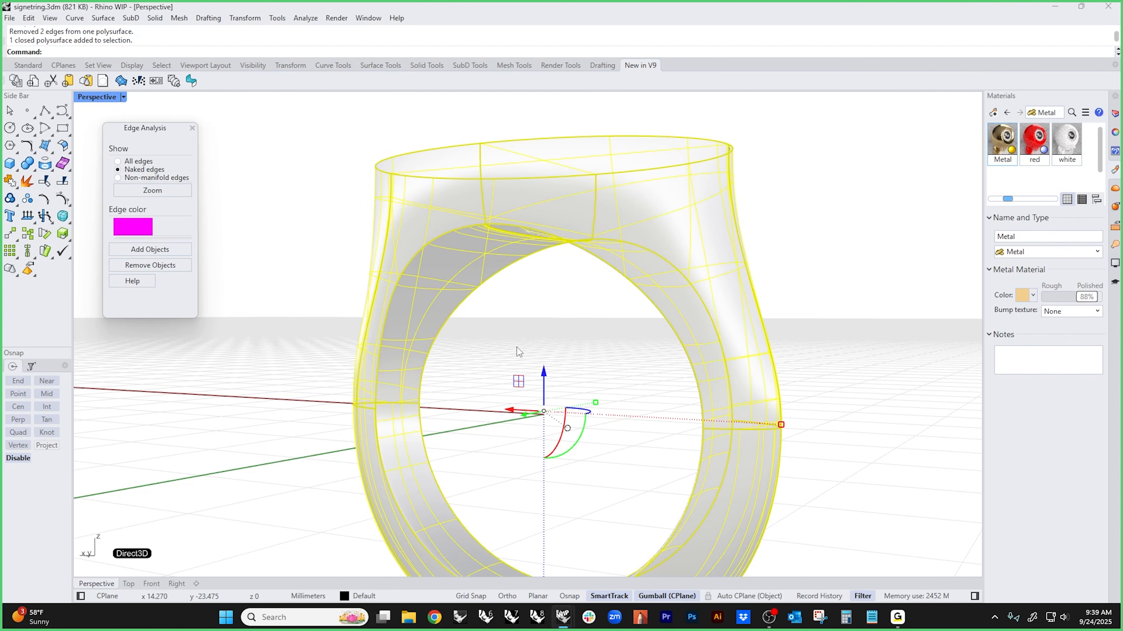
pyautogui.click(559, 366)
pyautogui.scroll(-6, 568, 290)
pyautogui.keyDown('shift'); pyautogui.moveTo(574, 347); pyautogui.dragTo(523, 291, button='right'); pyautogui.keyUp('shift')
pyautogui.scroll(14, 521, 284)
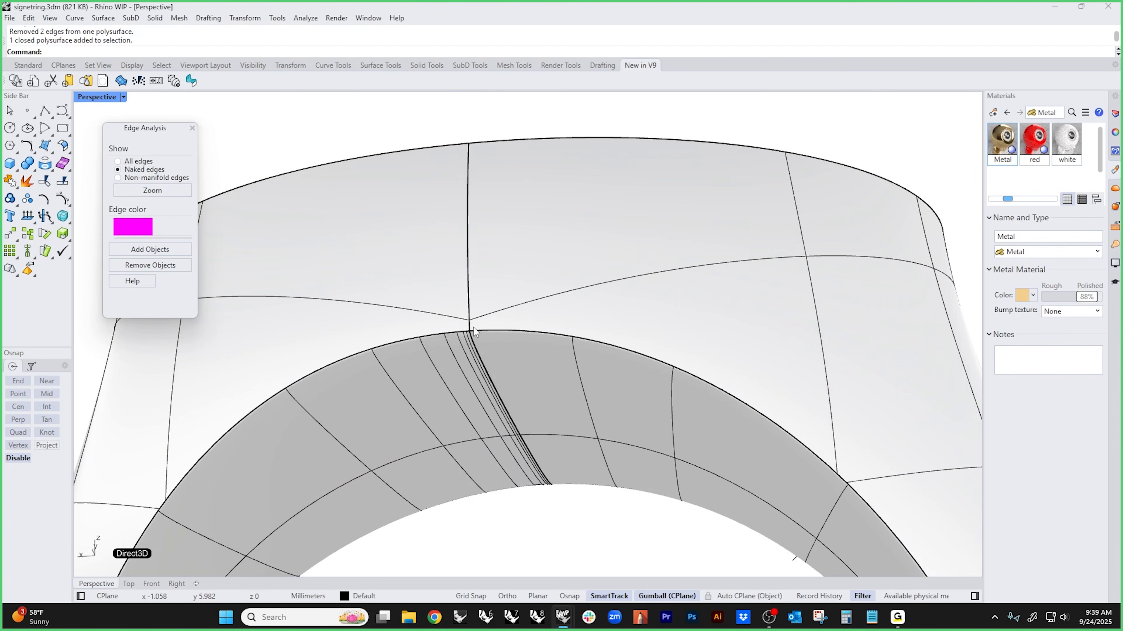
pyautogui.scroll(10, 476, 325)
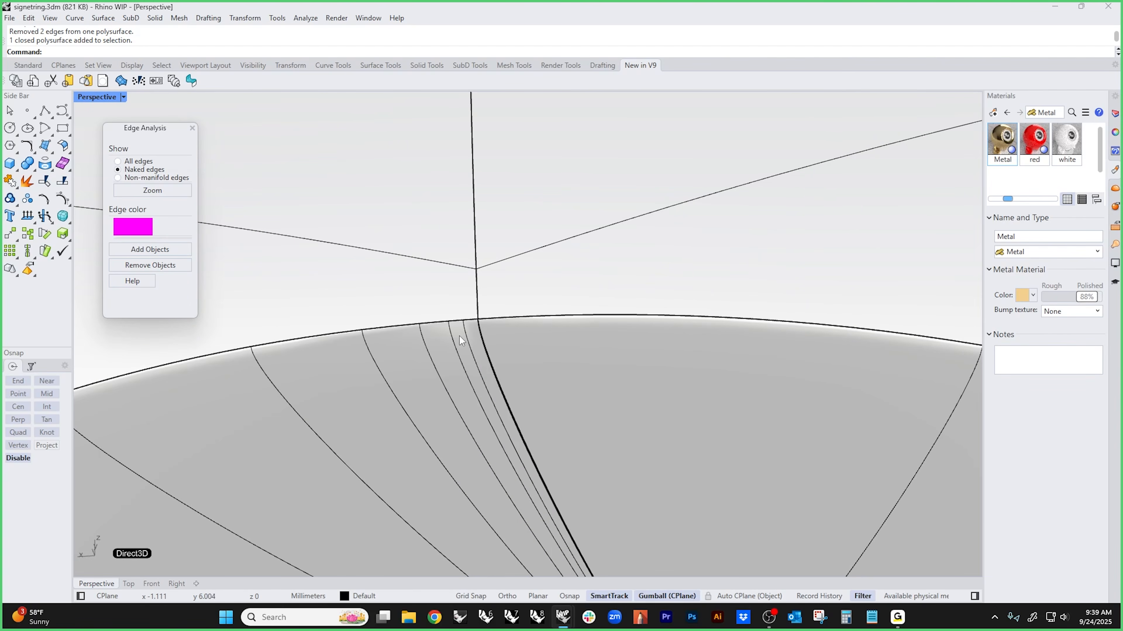
pyautogui.scroll(-14, 460, 336)
pyautogui.scroll(-7, 530, 398)
pyautogui.keyDown('shift'); pyautogui.moveTo(540, 448); pyautogui.dragTo(538, 363, button='right'); pyautogui.keyUp('shift')
pyautogui.moveTo(537, 363); pyautogui.dragTo(517, 428, button='right')
# - Undo the micro-edge removal and delete the blend surface lining the finger hole from the ring polysurface
pyautogui.hotkey('ctrl', 'z')
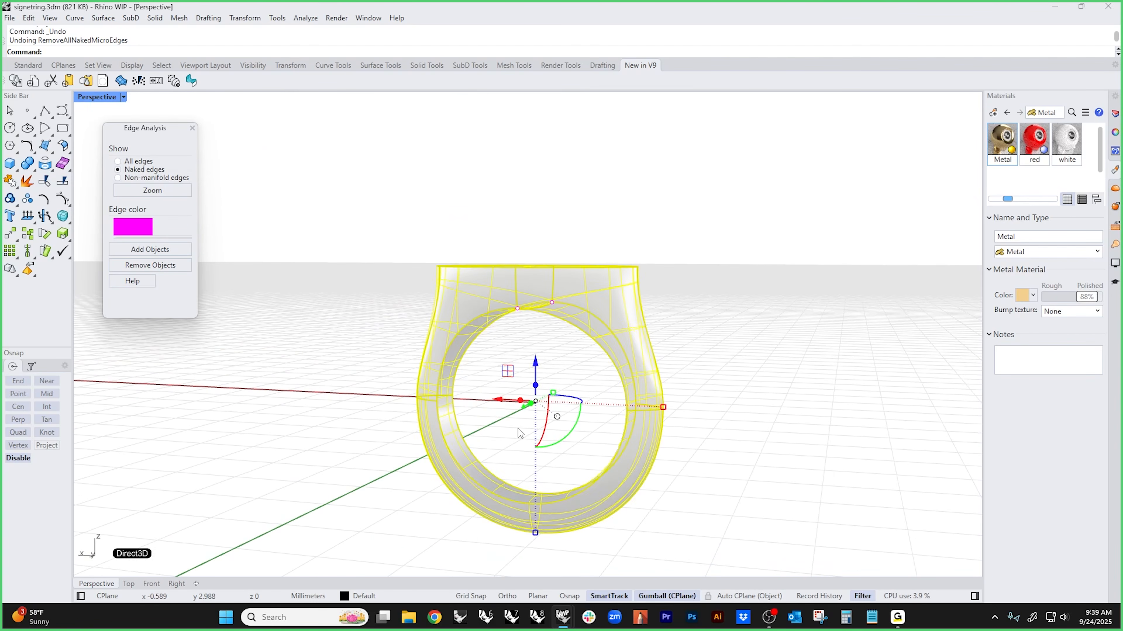
pyautogui.scroll(4, 518, 428)
pyautogui.click(493, 436)
pyautogui.click(418, 432)
pyautogui.click(481, 404)
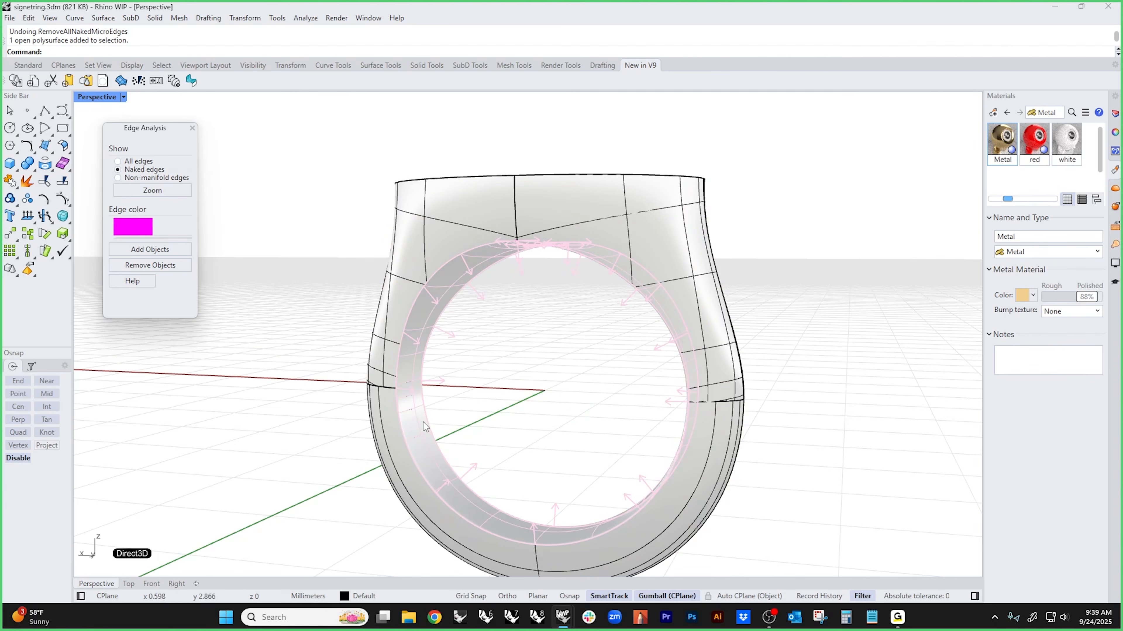
pyautogui.click(422, 422)
pyautogui.press('Delete')
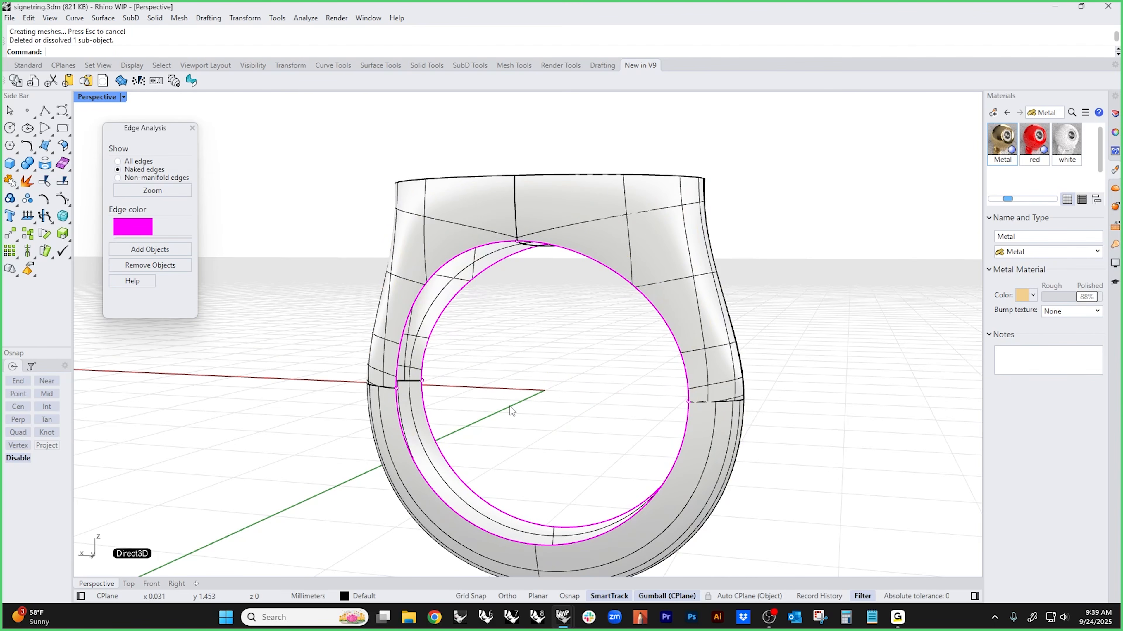
# - Loft a surface between the front and back inner edges of the finger hole's lower arc
pyautogui.middleClick(483, 370)
pyautogui.click(445, 338)
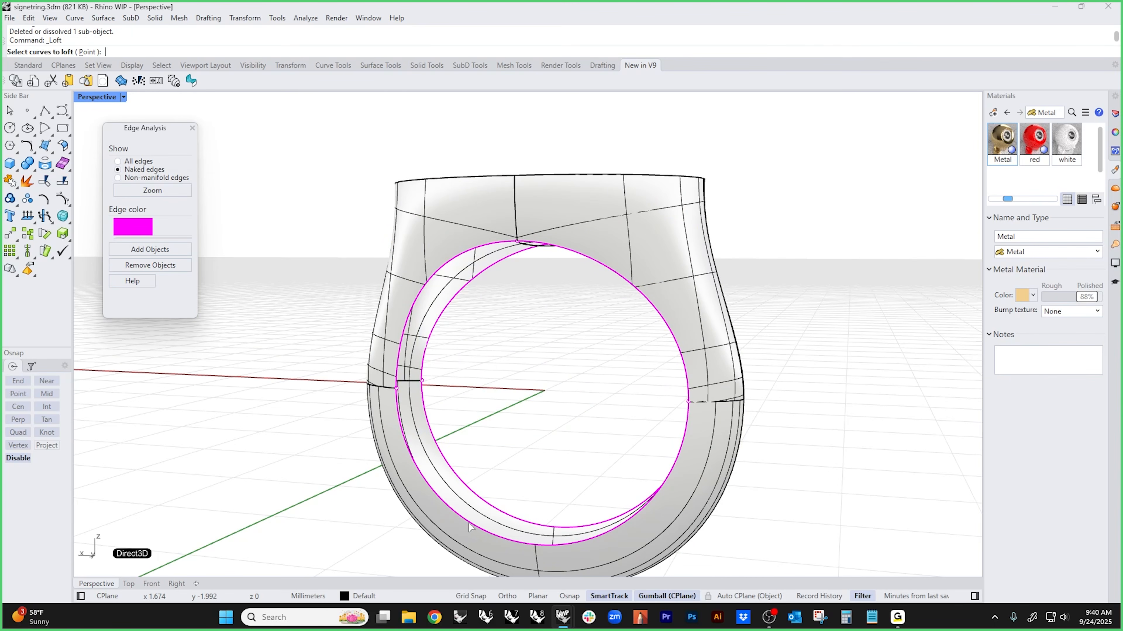
pyautogui.click(469, 523)
pyautogui.click(489, 505)
pyautogui.press('Return')
pyautogui.press('Return')
# - Loft a surface between the front and back inner edges of the finger hole's upper arc on the positive X side
pyautogui.press('Return')
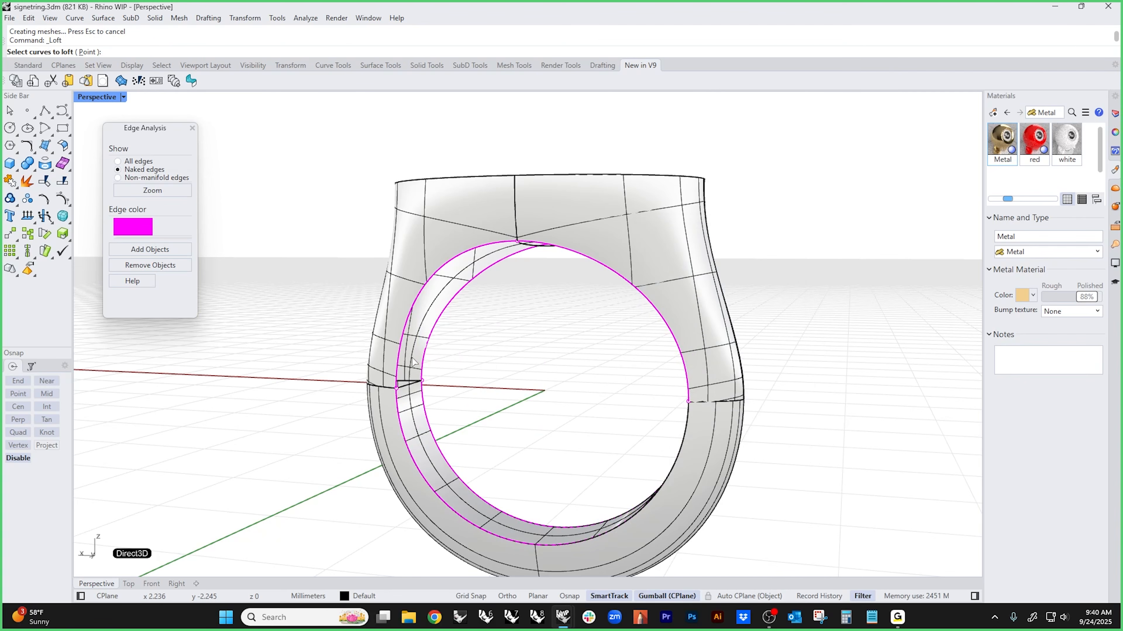
pyautogui.click(413, 362)
pyautogui.click(427, 350)
pyautogui.press('Return')
pyautogui.press('Return')
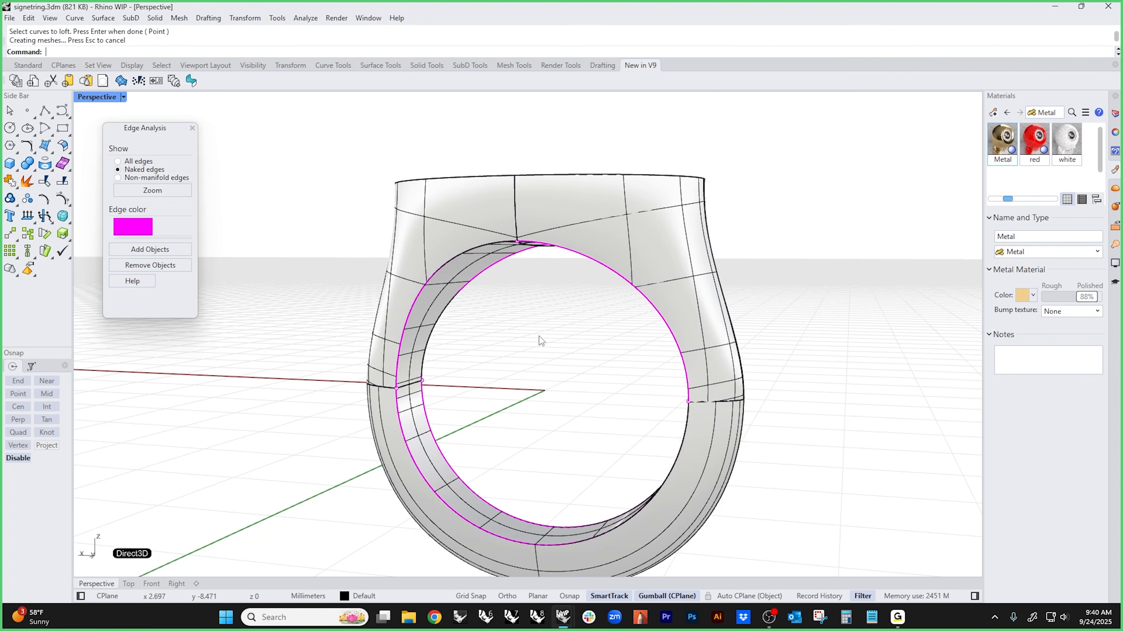
# - Loft a surface between the front and back inner edges of the finger hole's upper arc on the negative X side
pyautogui.moveTo(538, 336); pyautogui.dragTo(551, 292, button='right')
pyautogui.press('Return')
pyautogui.click(563, 286)
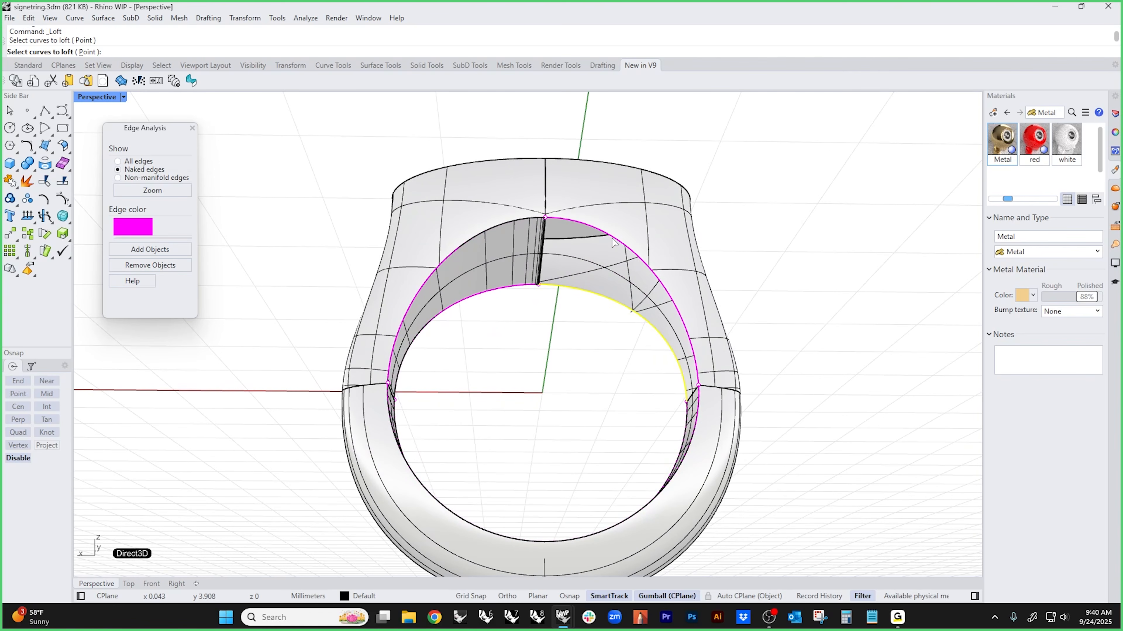
pyautogui.click(612, 242)
pyautogui.press('Return')
pyautogui.press('Return')
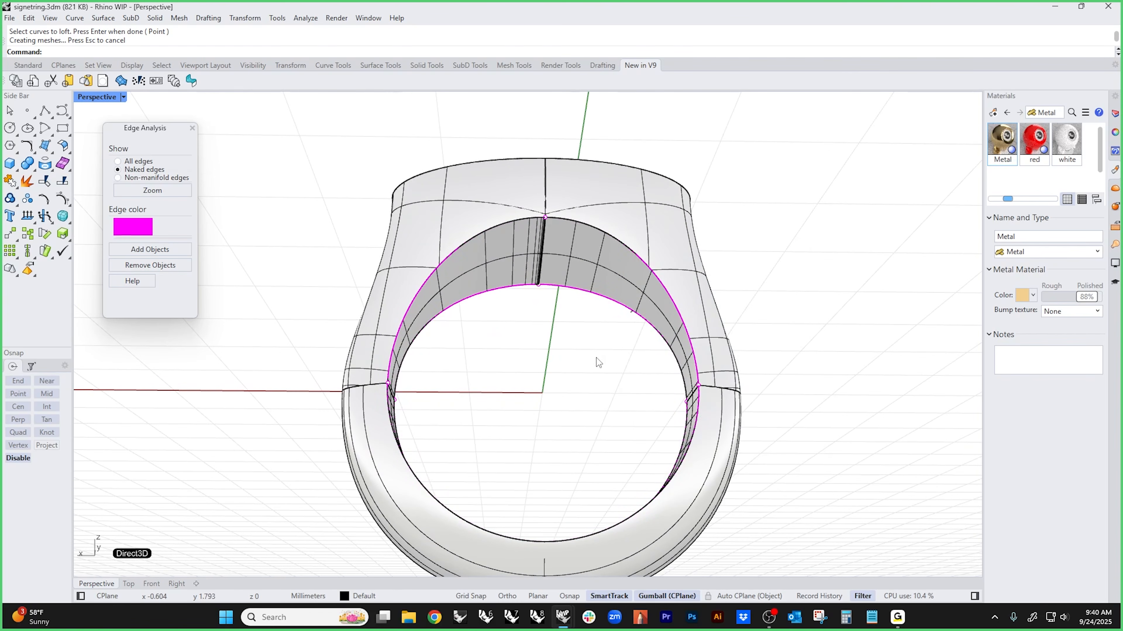
# - Delete the unevenly spaced loft surface on the positive X side of the finger hole's upper arc
pyautogui.scroll(6, 538, 302)
pyautogui.scroll(-2, 574, 294)
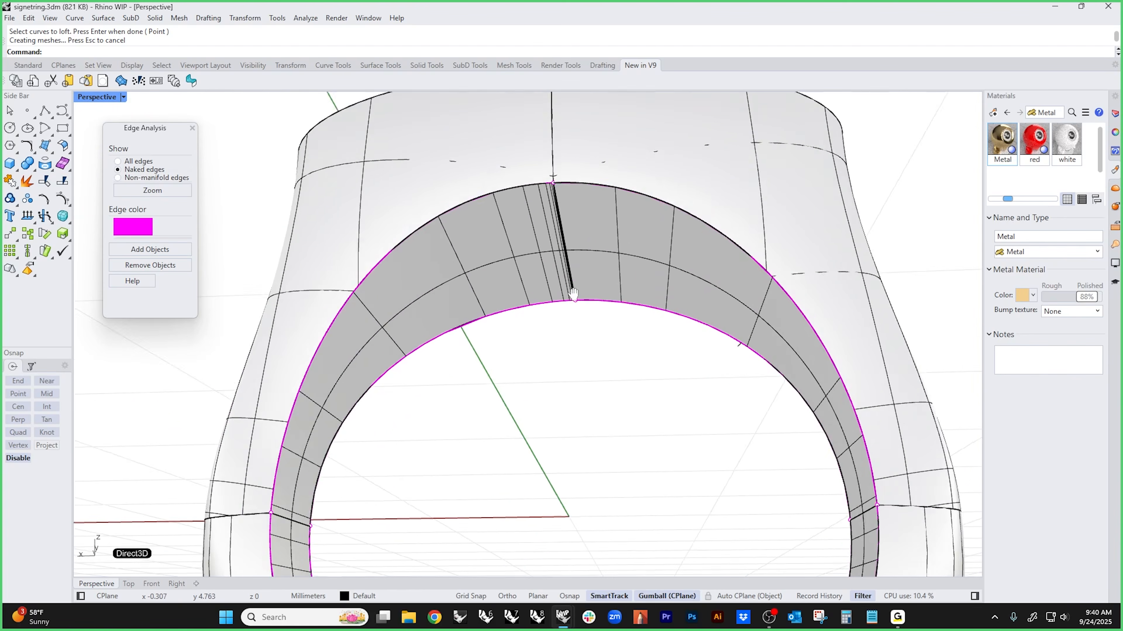
pyautogui.scroll(3, 573, 293)
pyautogui.click(543, 357)
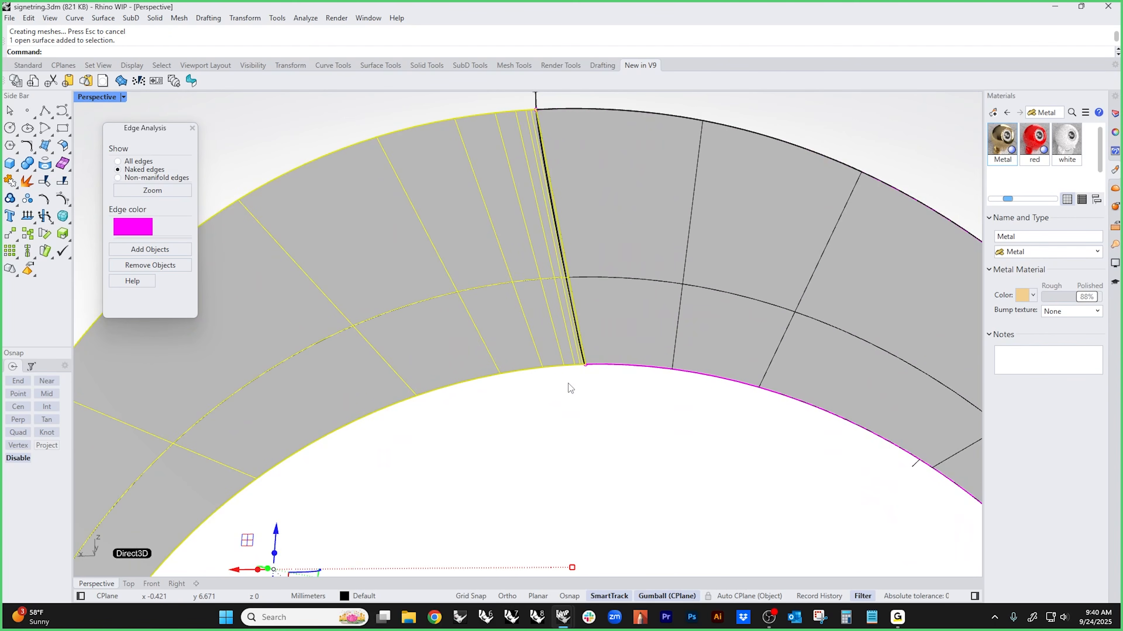
pyautogui.press('Delete')
pyautogui.moveTo(572, 387); pyautogui.dragTo(616, 264, button='right')
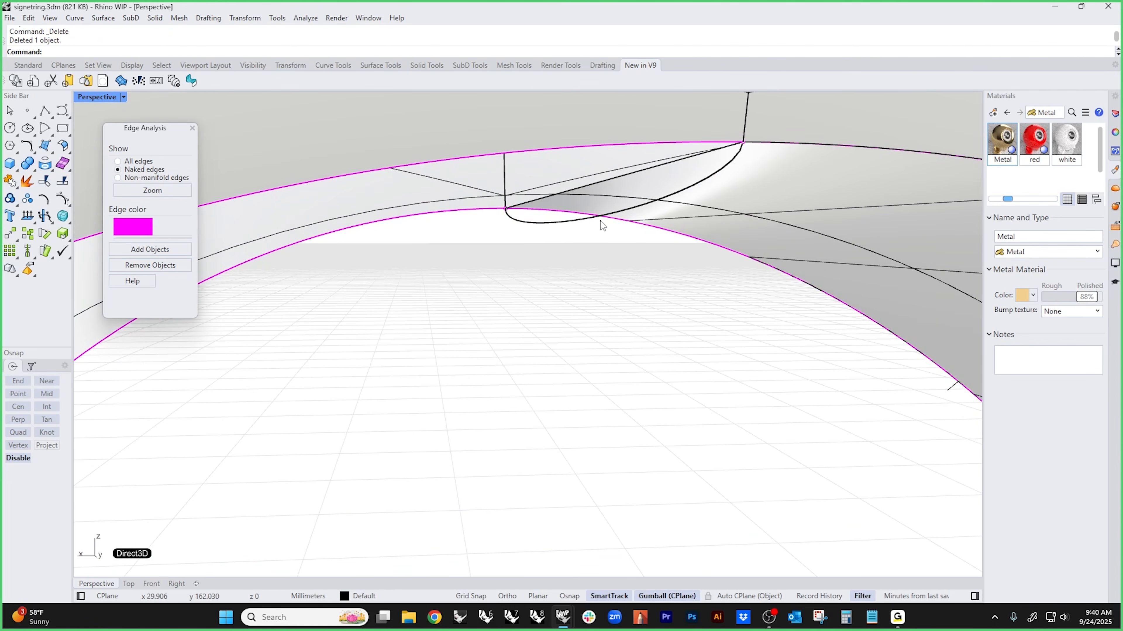
# - Mirror a copy of the finger hole's upper inner surface from the negative X side across the ring's vertical centre plane
pyautogui.click(587, 220)
pyautogui.click(638, 272)
pyautogui.click(668, 225)
pyautogui.scroll(-3, 651, 282)
pyautogui.moveTo(651, 283); pyautogui.dragTo(552, 433, button='right')
pyautogui.write('M')
pyautogui.press('Return')
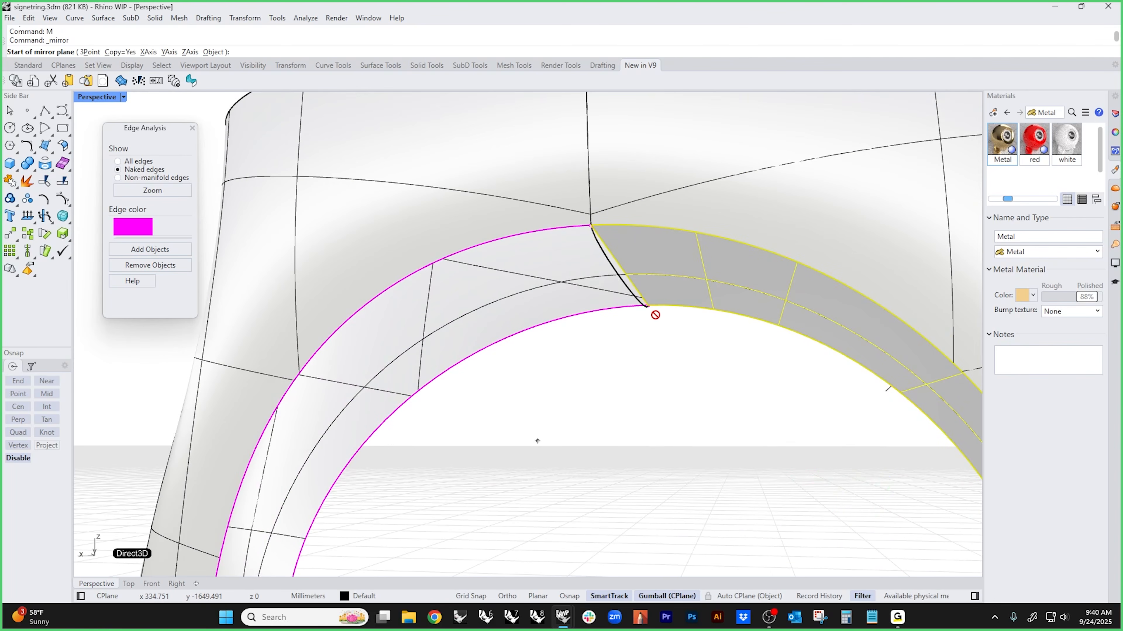
pyautogui.keyDown('alt'); pyautogui.click(655, 313); pyautogui.keyUp('alt')
pyautogui.scroll(-7, 655, 313)
pyautogui.keyDown('shift'); pyautogui.click(613, 369); pyautogui.keyUp('shift')
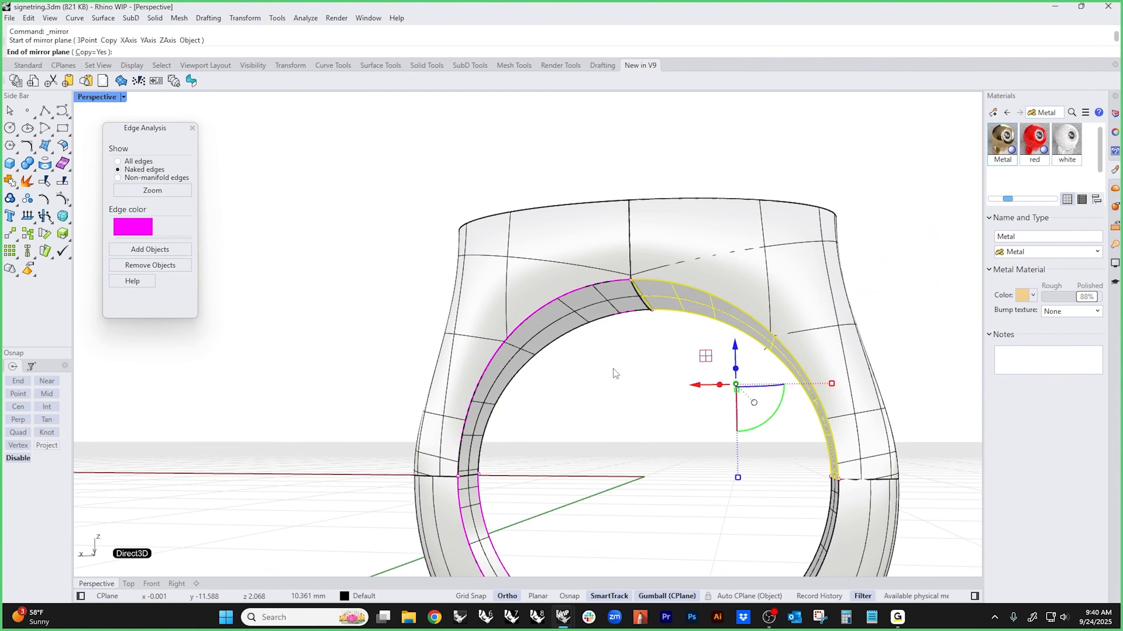
# - Join all the ring's surfaces together
pyautogui.scroll(-5, 621, 429)
pyautogui.moveTo(626, 421); pyautogui.dragTo(476, 276, button='right')
pyautogui.hotkey('ctrl', 'a')
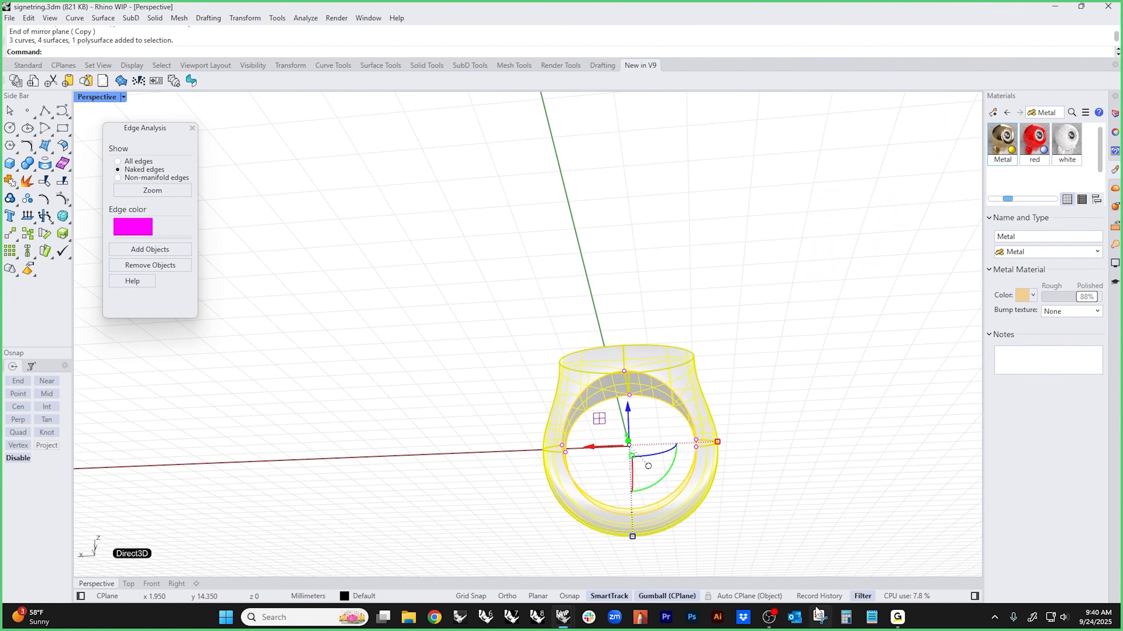
pyautogui.press('Return')
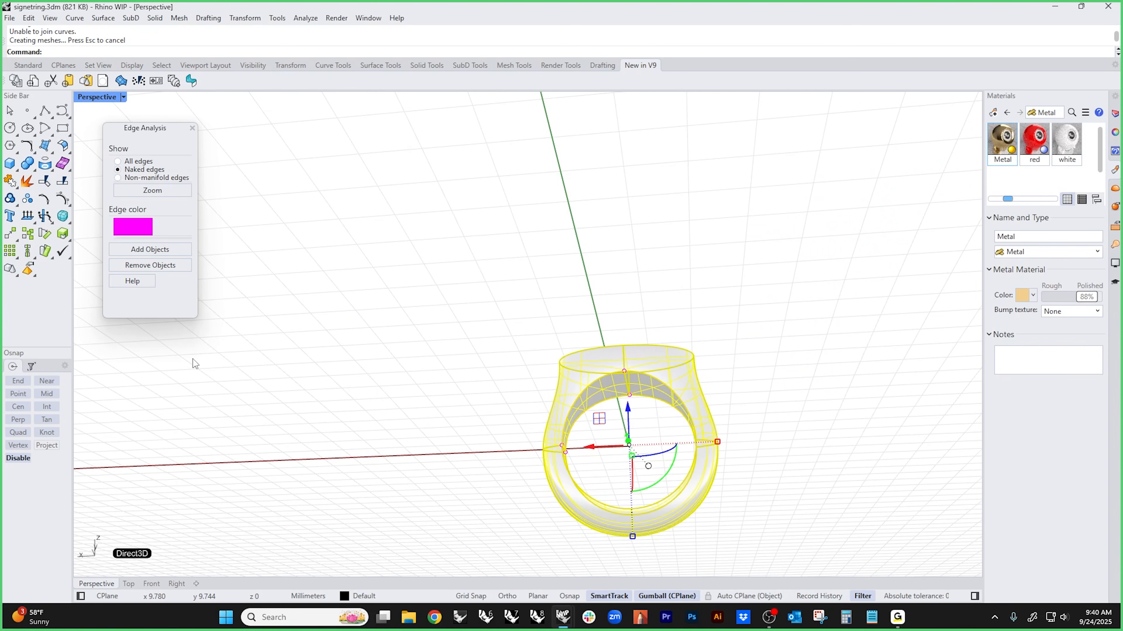
pyautogui.press('Escape')
# - Delete the mirrored surface on the positive X side and the thin leftover surface at the top seam of the finger hole
pyautogui.scroll(8, 627, 436)
pyautogui.click(585, 422)
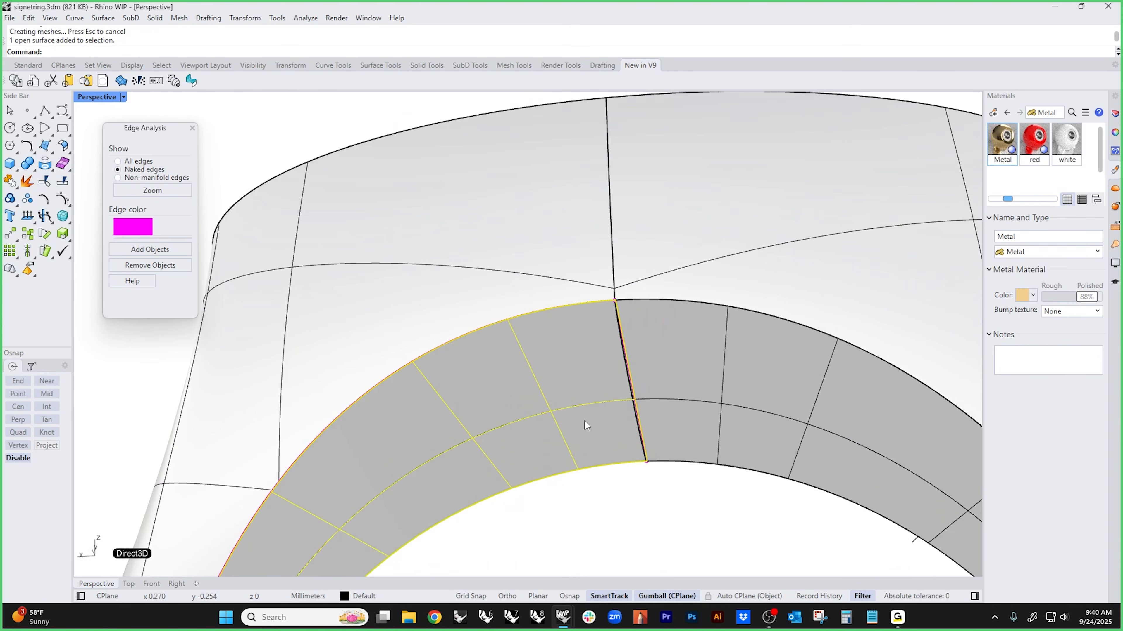
pyautogui.press('Delete')
pyautogui.scroll(-6, 584, 420)
pyautogui.moveTo(584, 421); pyautogui.dragTo(614, 283, button='right')
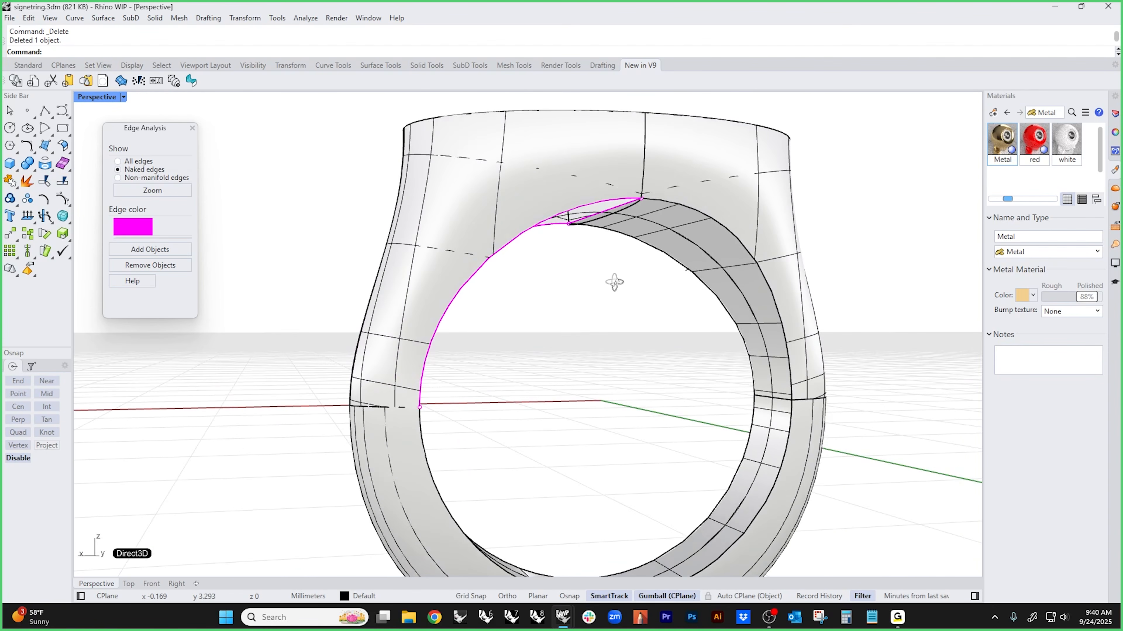
pyautogui.scroll(8, 619, 199)
pyautogui.click(578, 262)
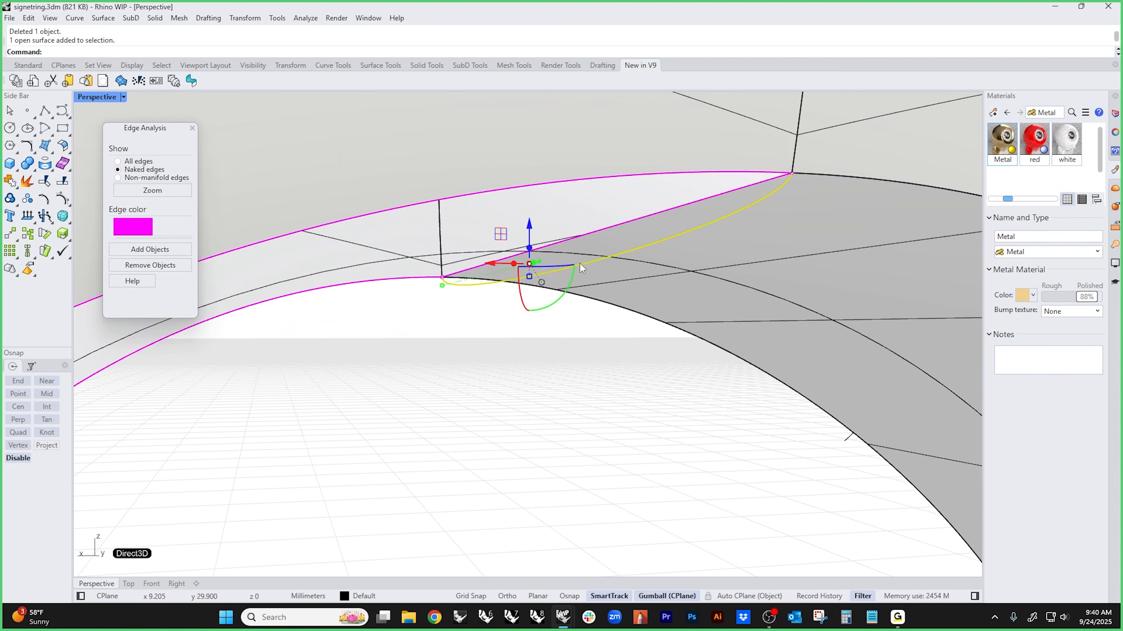
pyautogui.press('Delete')
pyautogui.scroll(-8, 576, 407)
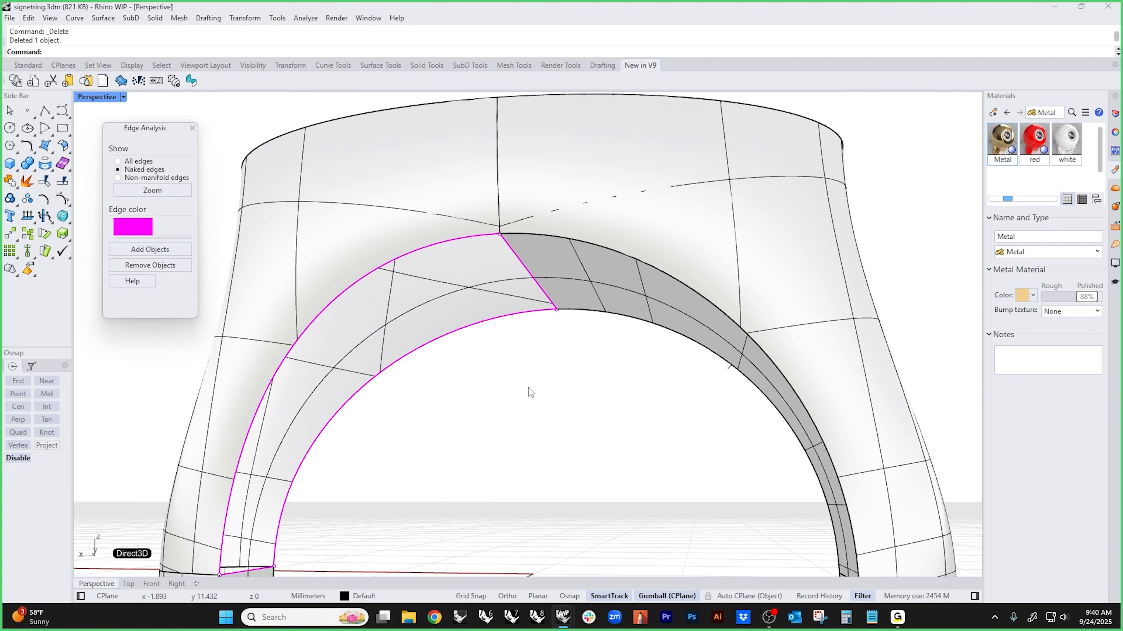
# - Loft a new surface between the front and back inner edges of the finger hole's upper arc on the positive X side
pyautogui.middleClick(529, 388)
pyautogui.click(493, 356)
pyautogui.click(504, 315)
pyautogui.click(469, 237)
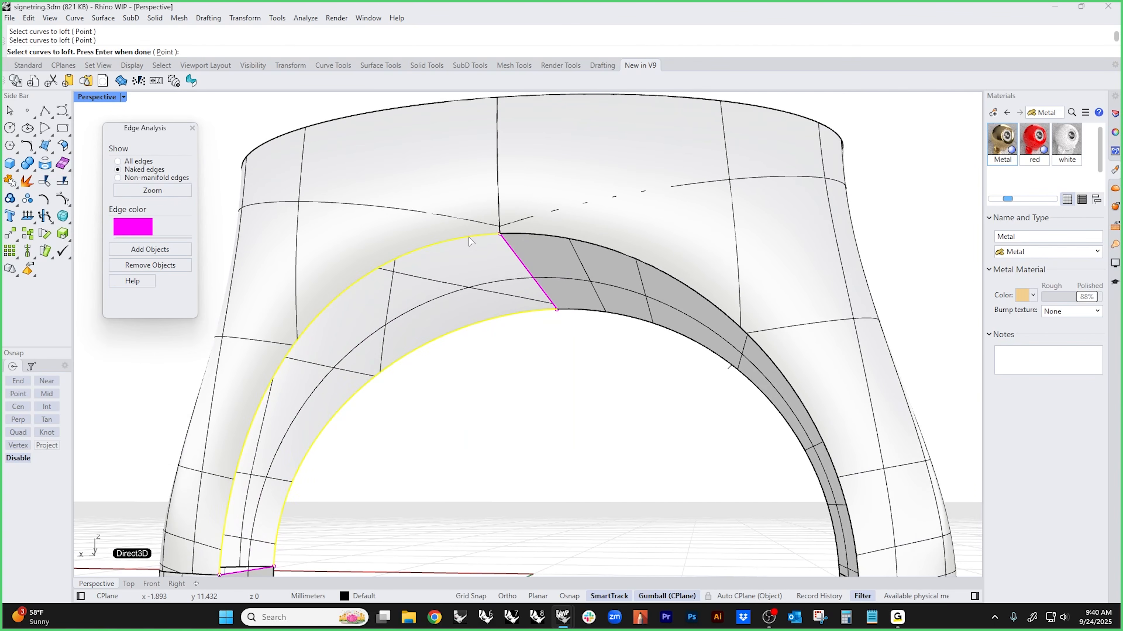
pyautogui.rightClick(524, 394)
pyautogui.press('Return')
pyautogui.scroll(-7, 533, 364)
pyautogui.moveTo(533, 365); pyautogui.dragTo(471, 450, button='right')
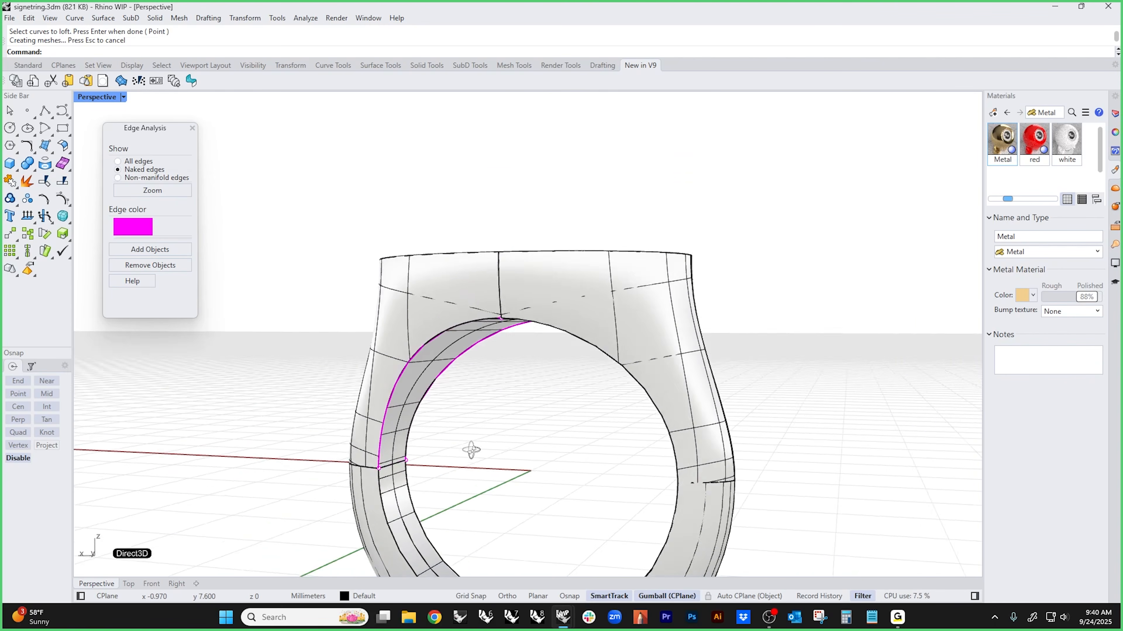
# - Join the new loft surface to the ring body to form a closed polysurface
pyautogui.scroll(4, 469, 446)
pyautogui.hotkey('ctrl', 'a')
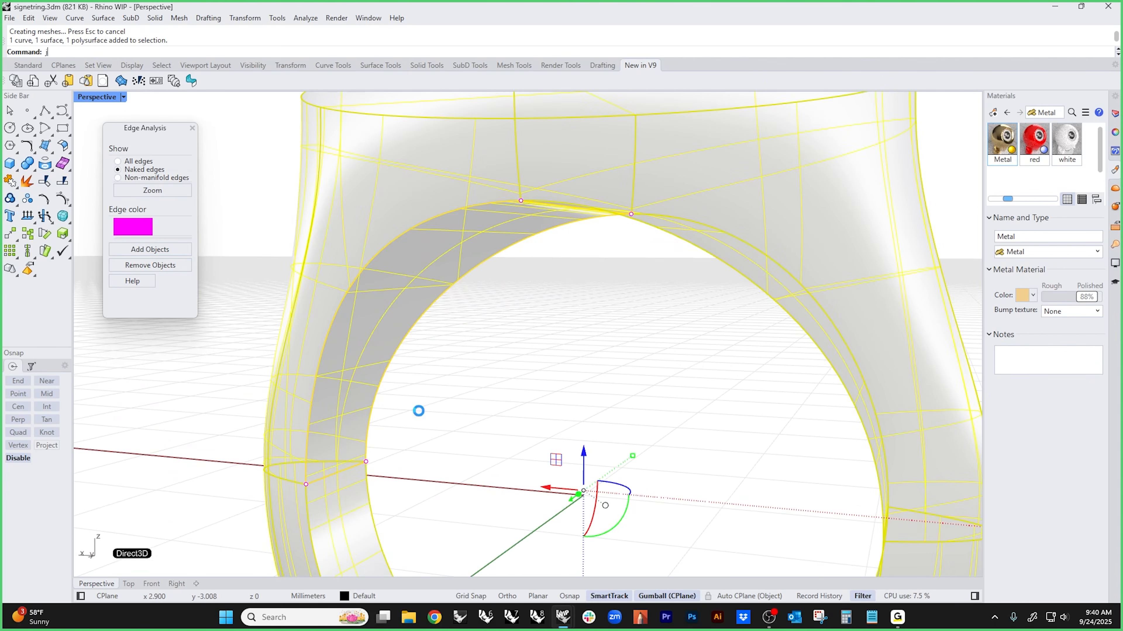
pyautogui.press('Return')
pyautogui.scroll(-8, 529, 320)
pyautogui.moveTo(529, 319); pyautogui.dragTo(525, 383, button='right')
# - Try an edge blend along the back rim of the finger hole with a radius of 0.05 for all handles
pyautogui.middleClick(525, 382)
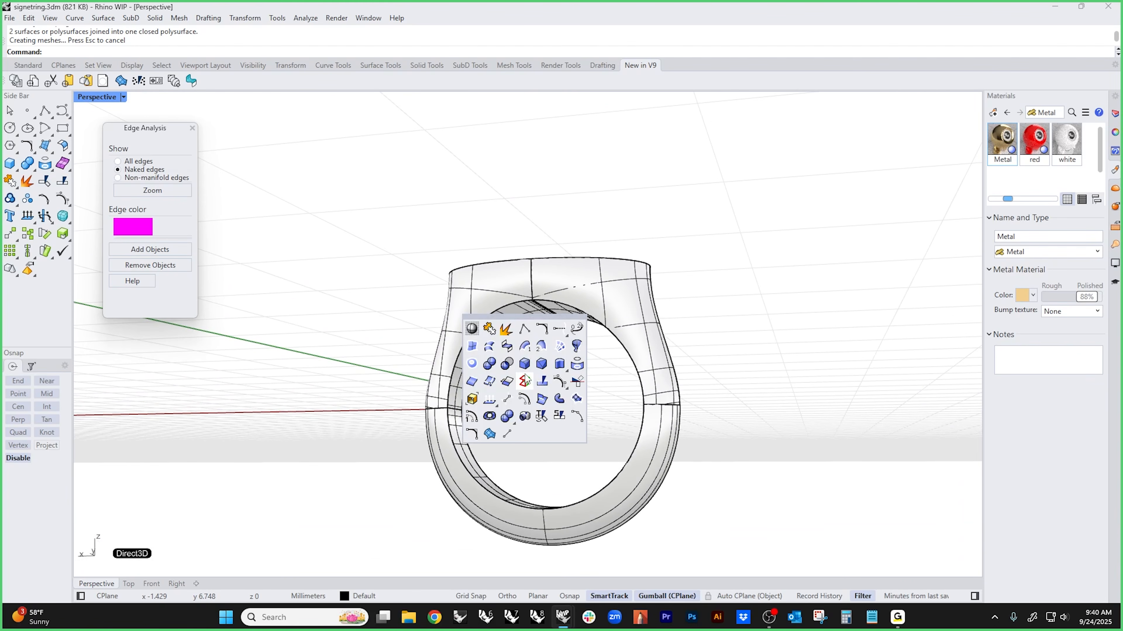
pyautogui.rightClick(525, 365)
pyautogui.scroll(4, 484, 319)
pyautogui.doubleClick(484, 321)
pyautogui.rightClick(485, 322)
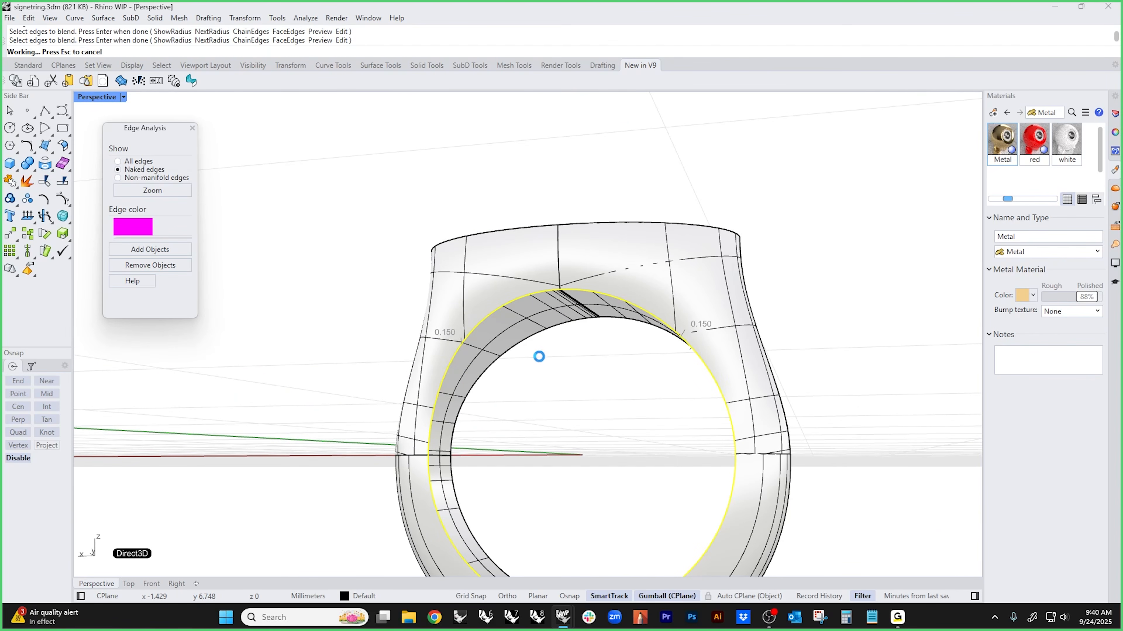
pyautogui.moveTo(547, 359); pyautogui.dragTo(524, 398, button='right')
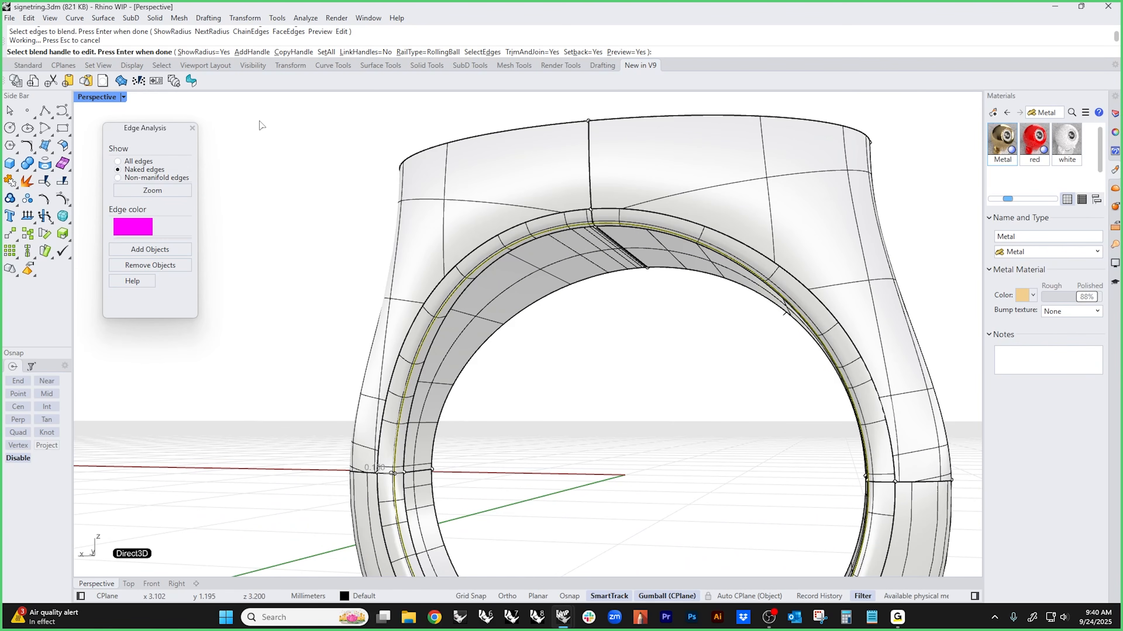
pyautogui.click(325, 53)
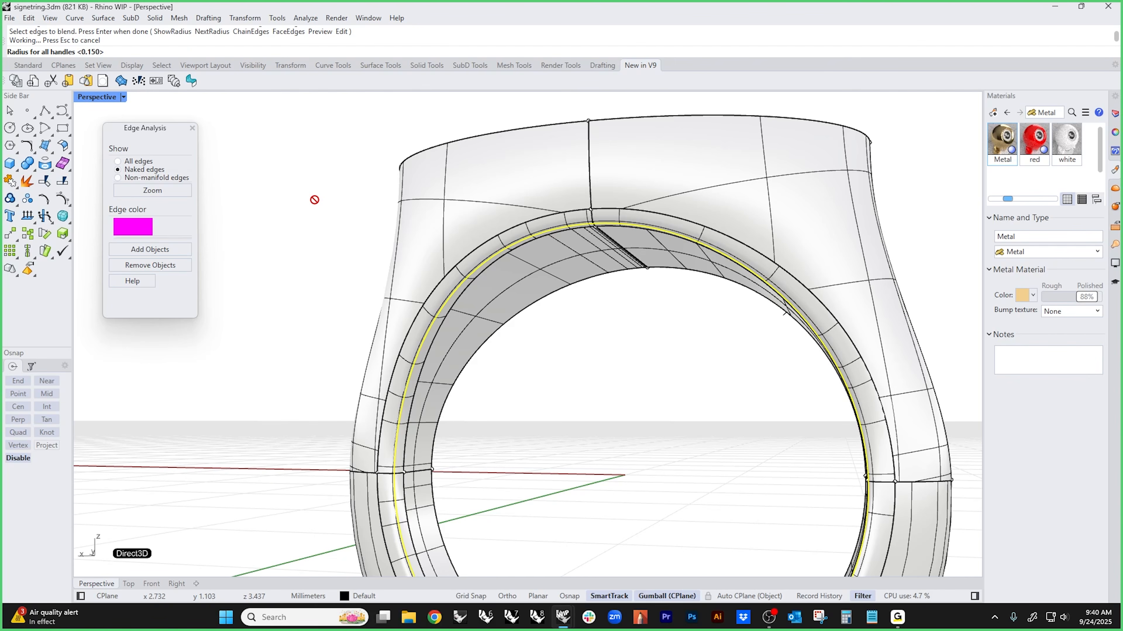
pyautogui.write('.05')
pyautogui.press('Return')
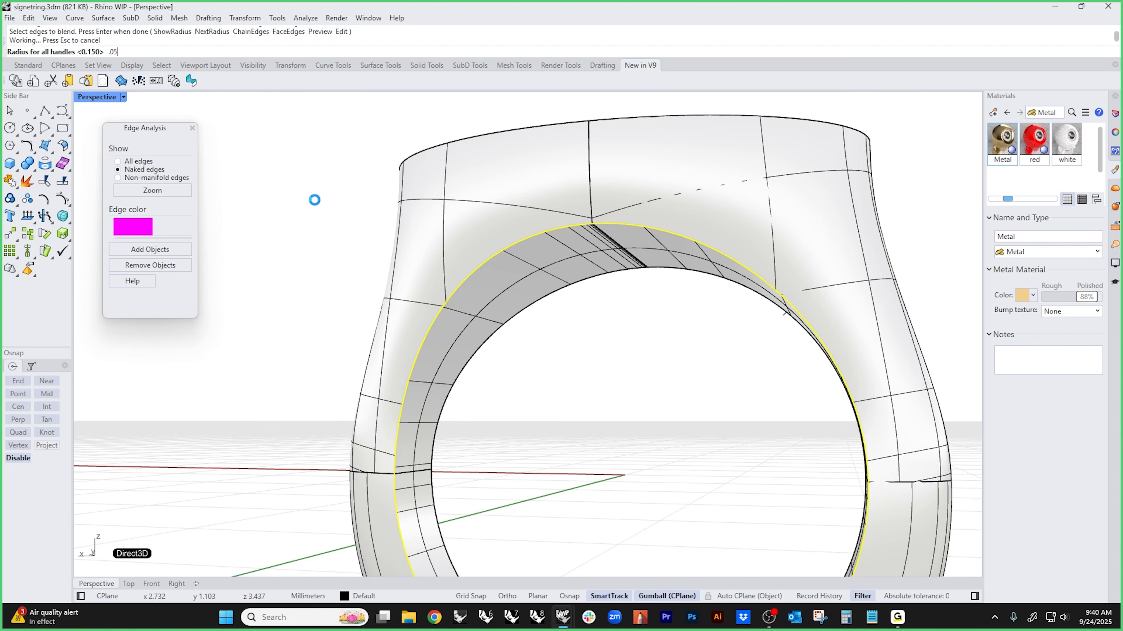
pyautogui.press('Return')
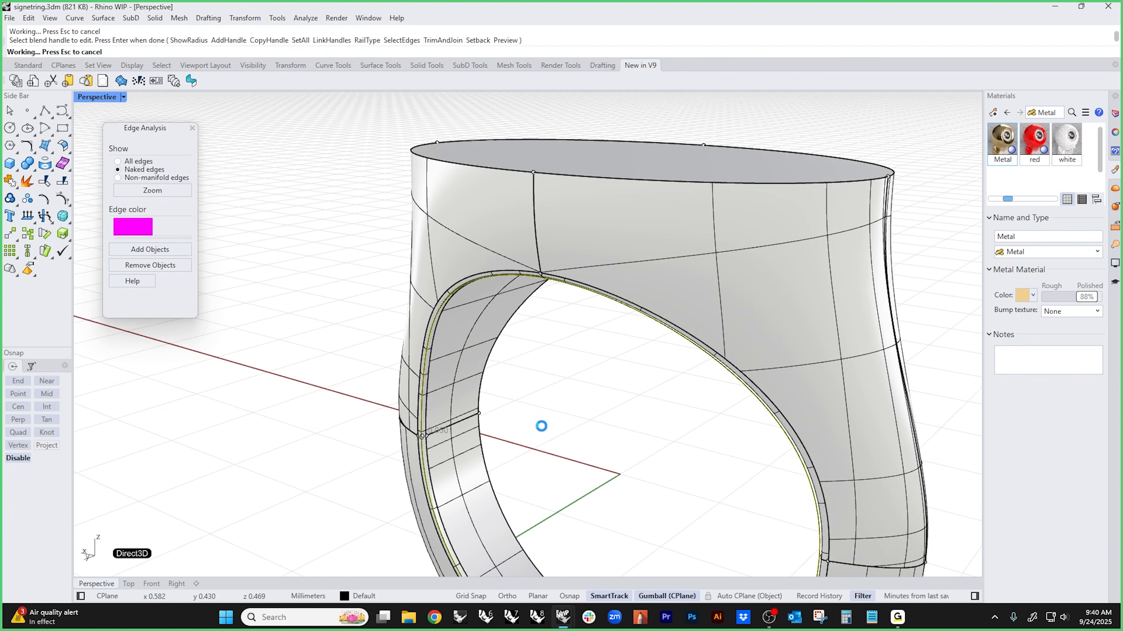
pyautogui.moveTo(542, 426); pyautogui.dragTo(472, 412, button='right')
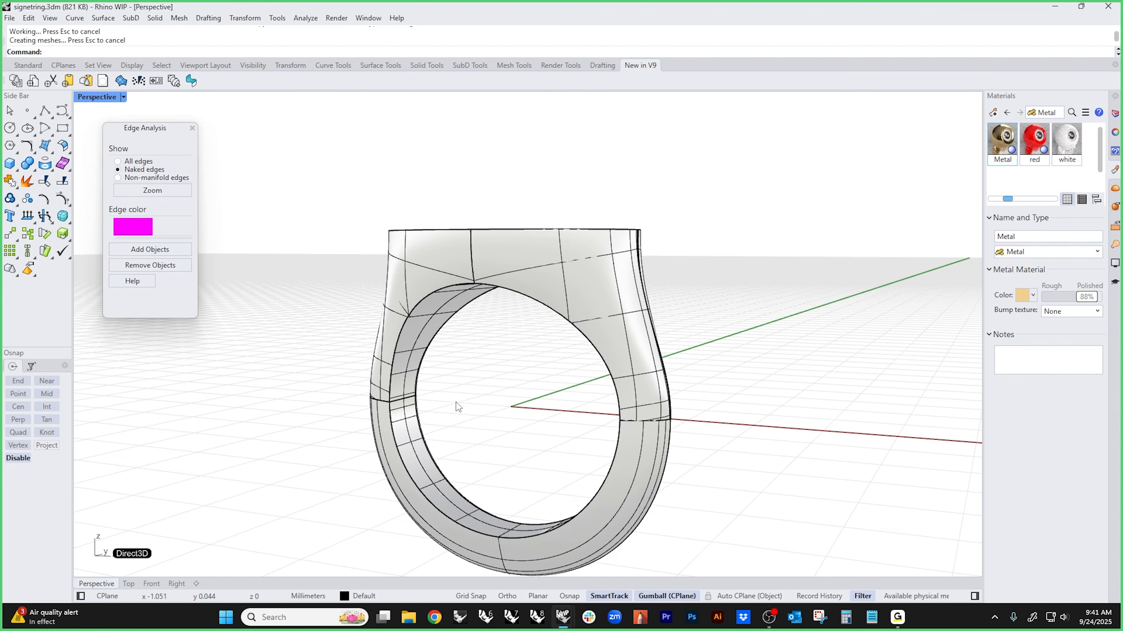
# - Set up a surface fillet of radius 0.1 between the finger hole's lower inner surface and the adjoining front outer surface of the band
pyautogui.scroll(2, 385, 372)
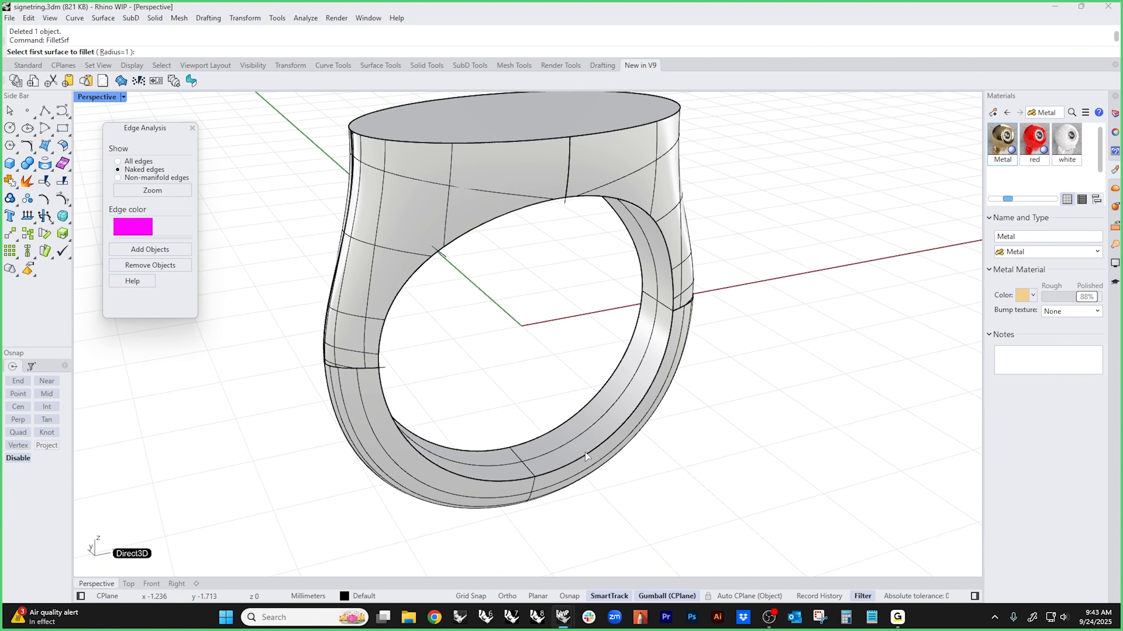
pyautogui.click(561, 440)
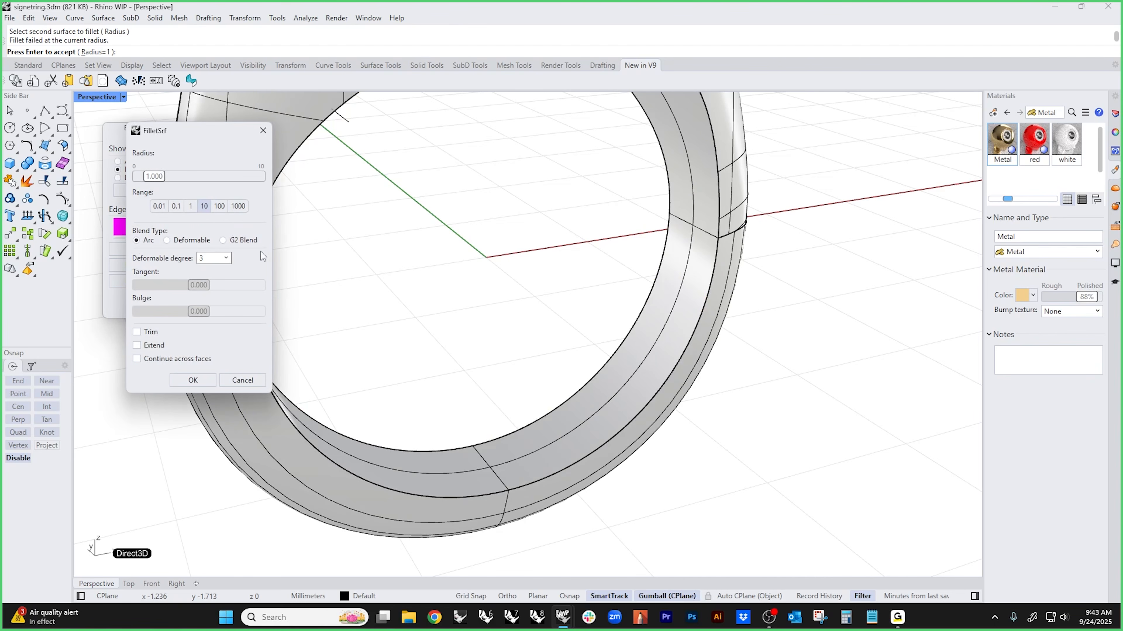
pyautogui.doubleClick(159, 181)
pyautogui.write('.1')
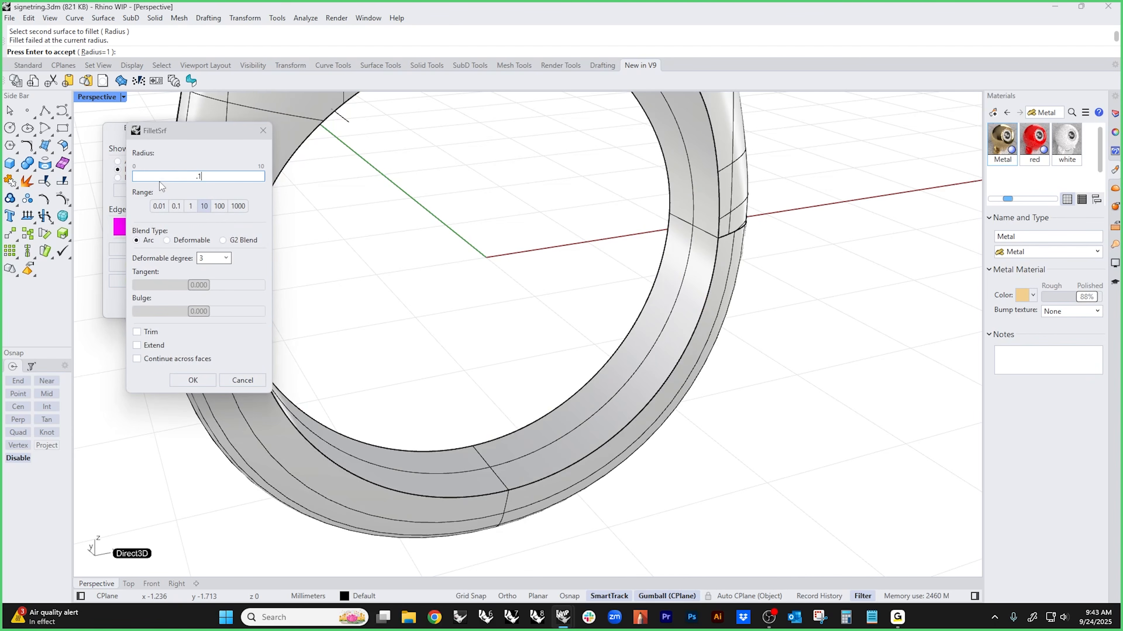
pyautogui.press('Return')
pyautogui.keyDown('shift'); pyautogui.moveTo(504, 350); pyautogui.dragTo(623, 446, button='right'); pyautogui.keyUp('shift')
pyautogui.scroll(-4, 551, 345)
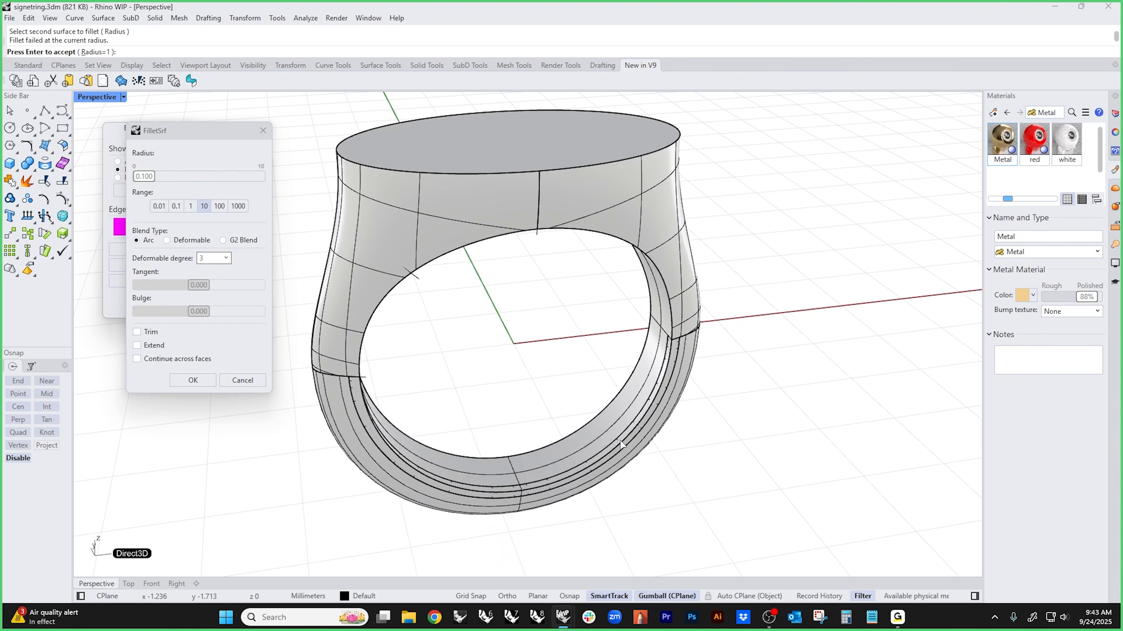
# - Enable trimming, extending and continuing across faces for the surface fillet
pyautogui.scroll(5, 667, 343)
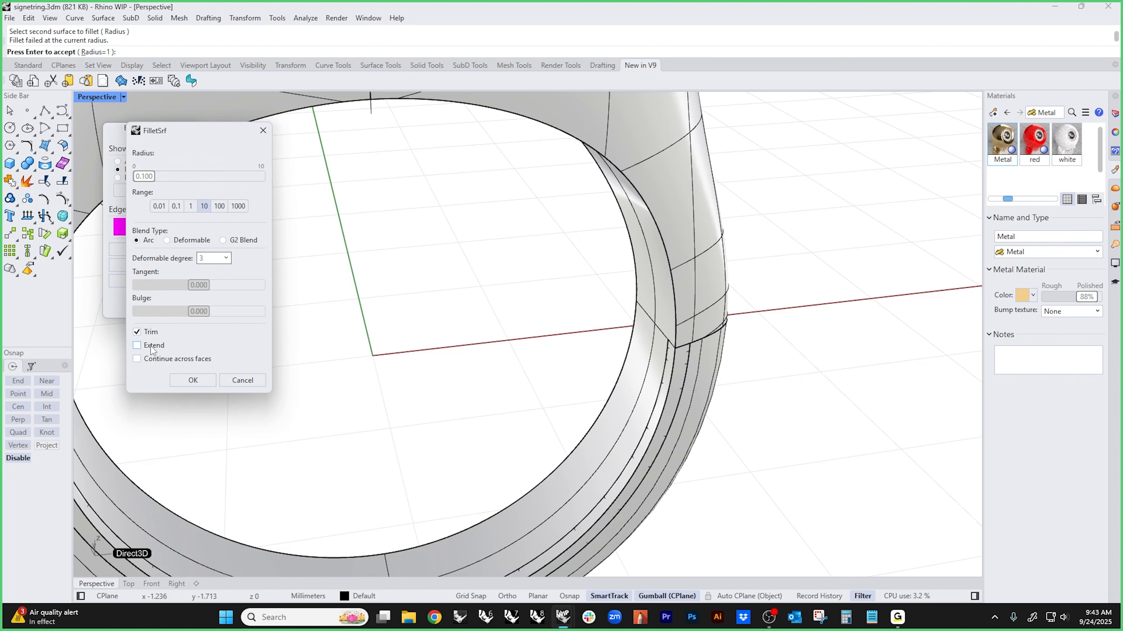
pyautogui.click(135, 345)
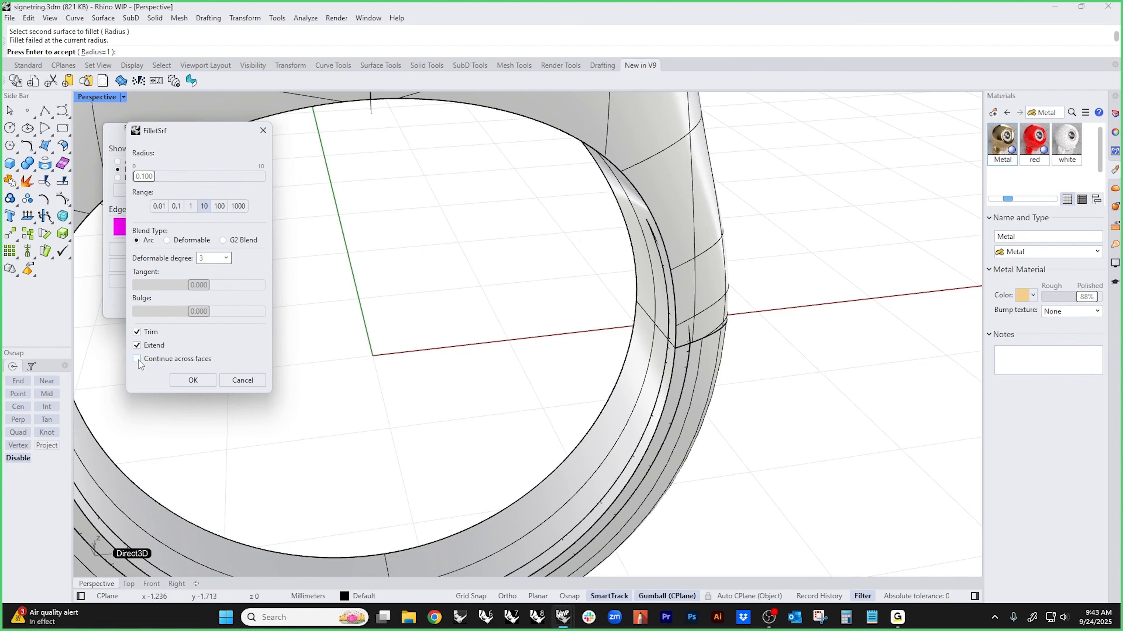
pyautogui.click(138, 359)
# - Examine how the fillet preview runs around the whole rim of the finger hole
pyautogui.scroll(-5, 514, 460)
pyautogui.moveTo(514, 460); pyautogui.dragTo(482, 483, button='right')
pyautogui.scroll(8, 481, 525)
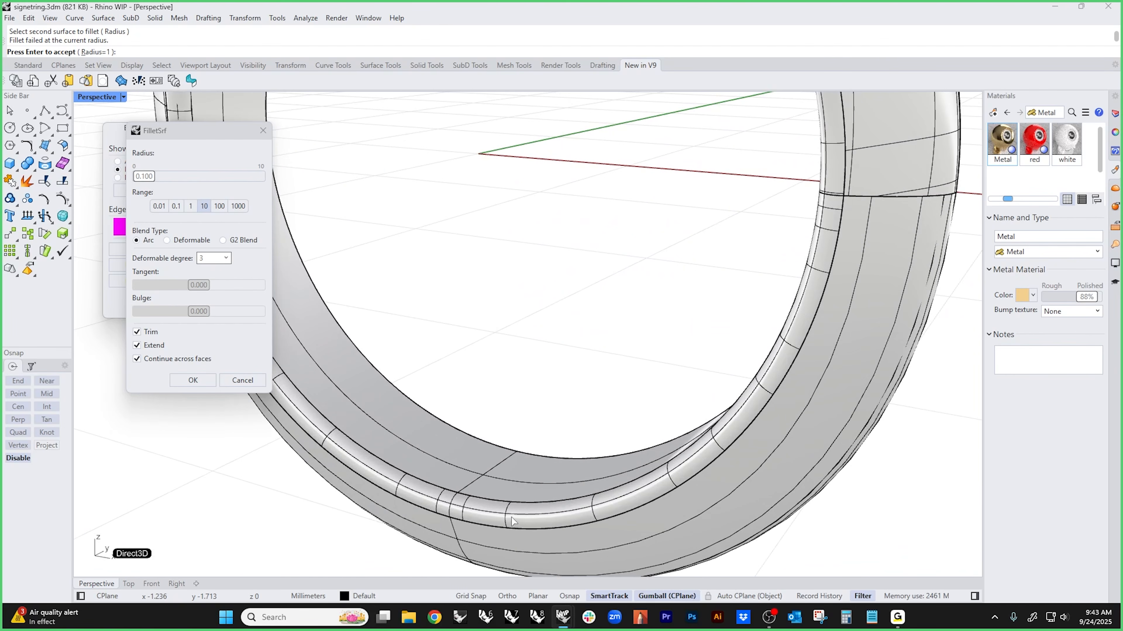
pyautogui.scroll(-4, 512, 518)
pyautogui.scroll(-4, 575, 501)
pyautogui.moveTo(576, 499); pyautogui.dragTo(647, 466, button='right')
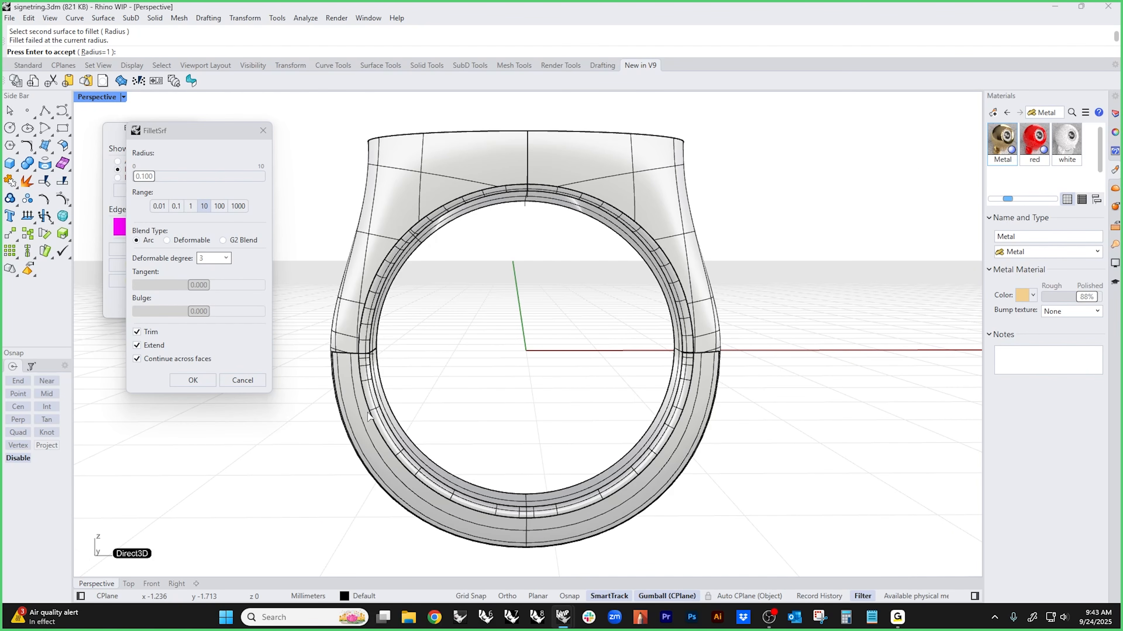
pyautogui.moveTo(469, 358)
pyautogui.mouseDown(button='right')
pyautogui.moveTo(513, 409)
pyautogui.moveTo(551, 389)
pyautogui.moveTo(484, 373)
pyautogui.mouseUp(button='right')
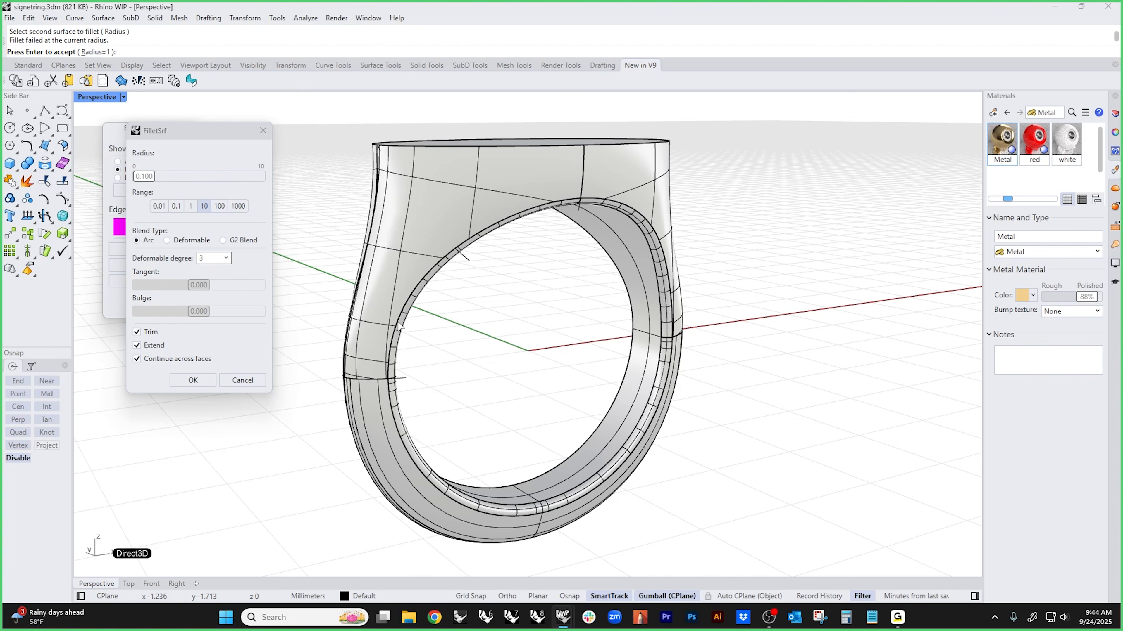
pyautogui.moveTo(549, 407); pyautogui.dragTo(544, 414, button='right')
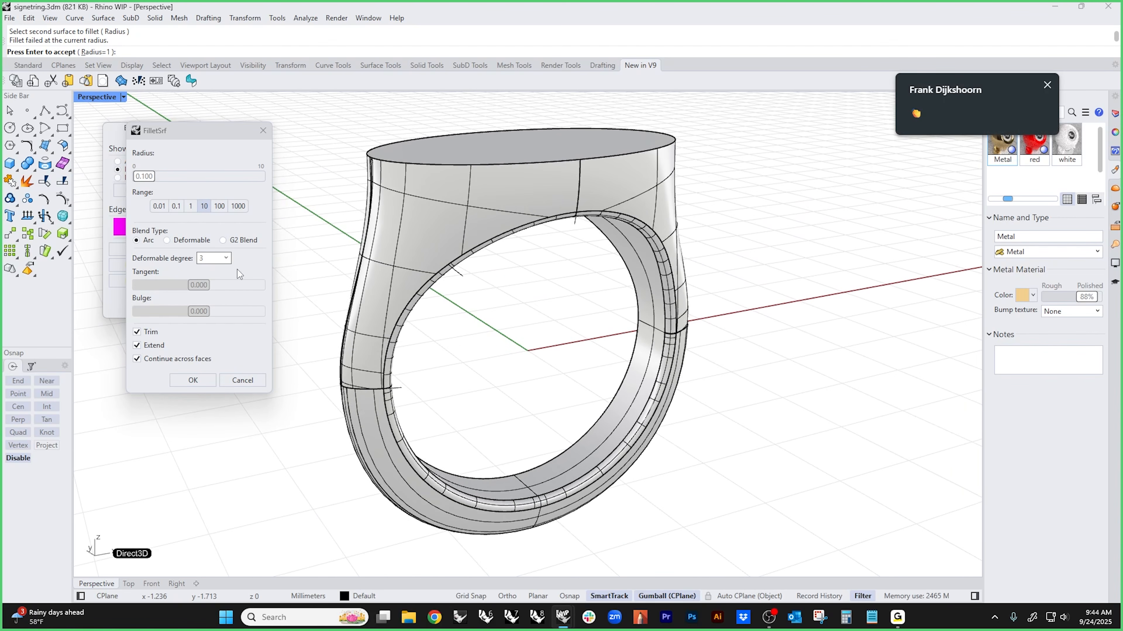
# - Set the surface fillet's radius to 0.05
pyautogui.click(142, 178)
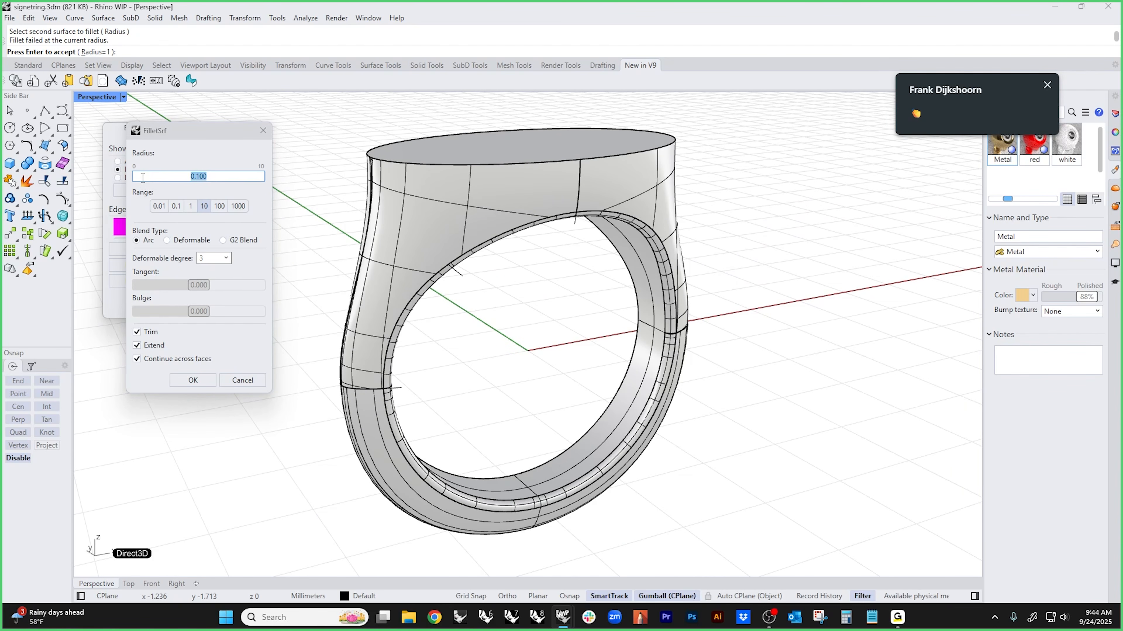
pyautogui.write('0.05')
pyautogui.press('Return')
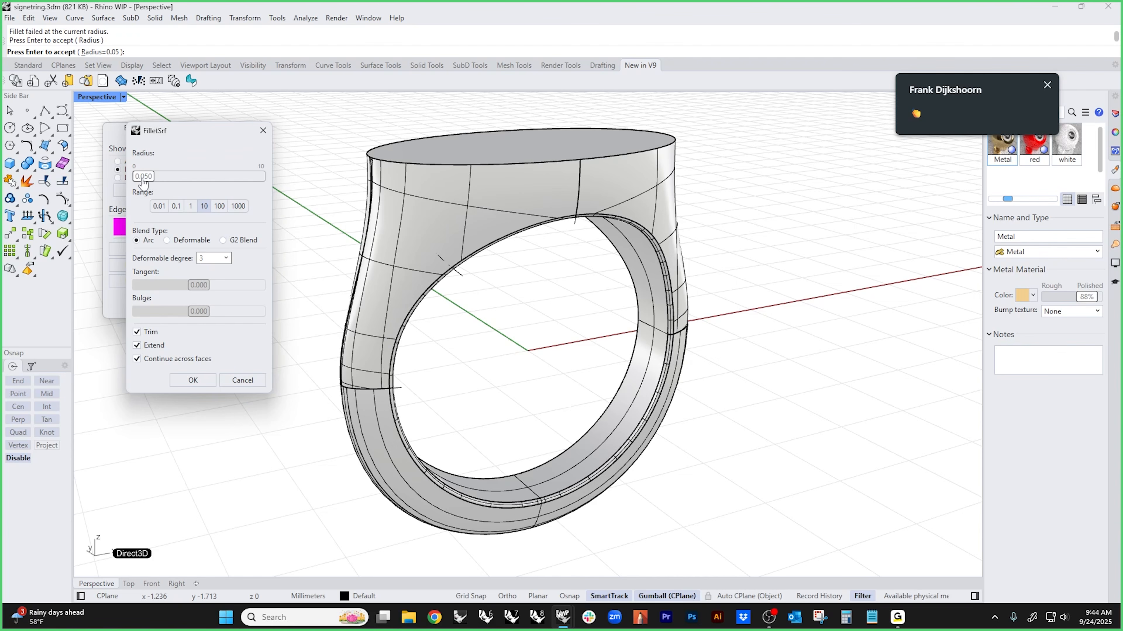
# - Reduce the radius range to 0.1 and adjust the fillet radius to about 0.064
pyautogui.moveTo(148, 178); pyautogui.dragTo(148, 182)
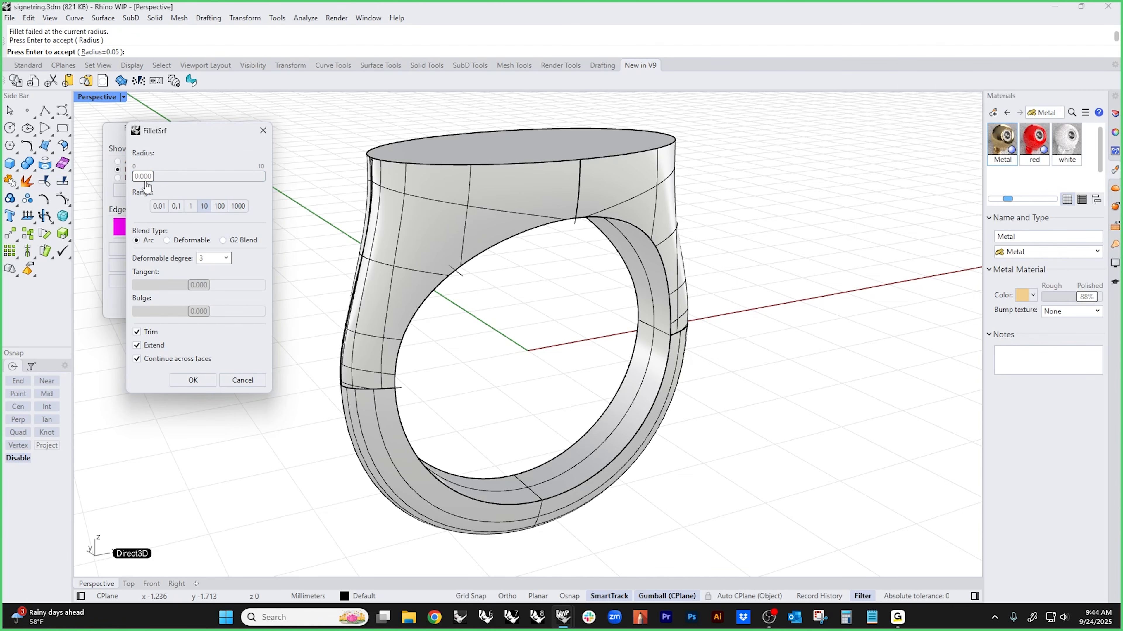
pyautogui.click(176, 206)
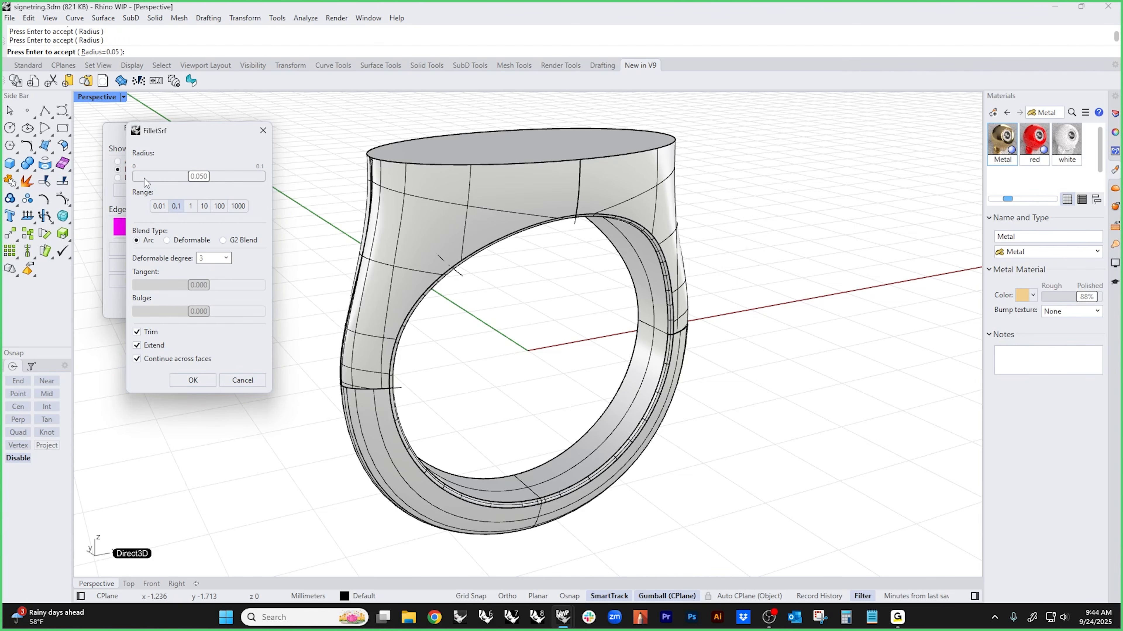
pyautogui.moveTo(198, 180)
pyautogui.mouseDown()
pyautogui.moveTo(179, 182)
pyautogui.moveTo(230, 195)
pyautogui.moveTo(198, 190)
pyautogui.moveTo(215, 190)
pyautogui.mouseUp()
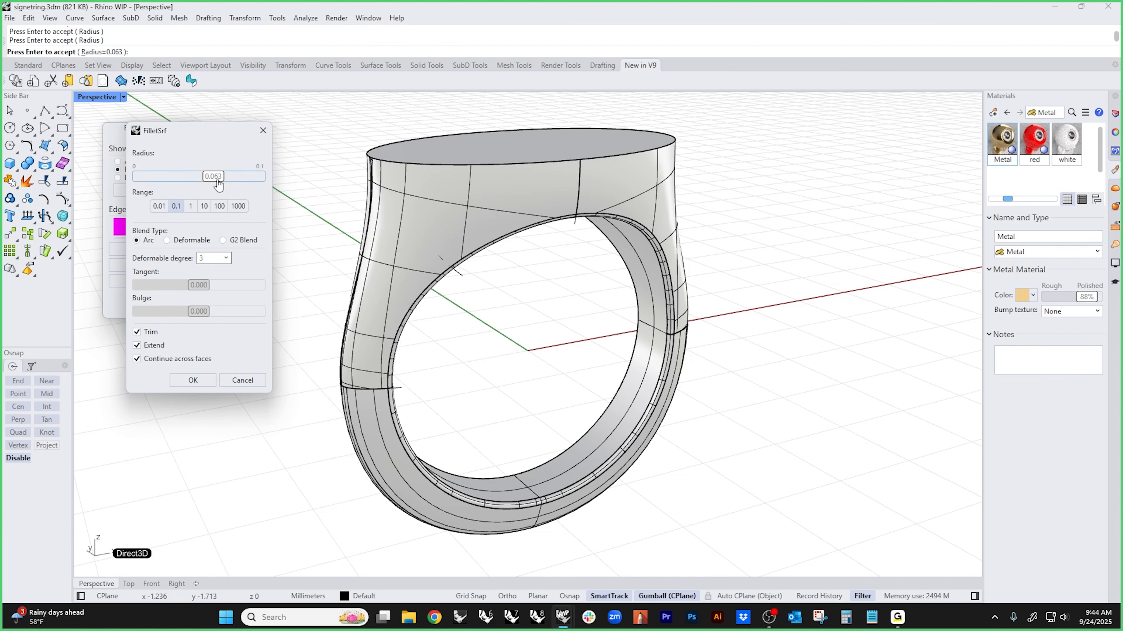
pyautogui.moveTo(217, 182)
pyautogui.mouseDown()
pyautogui.moveTo(204, 183)
pyautogui.moveTo(215, 185)
pyautogui.mouseUp()
# - Set the surface fillet's radius to 0.007
pyautogui.doubleClick(219, 177)
pyautogui.write('.007')
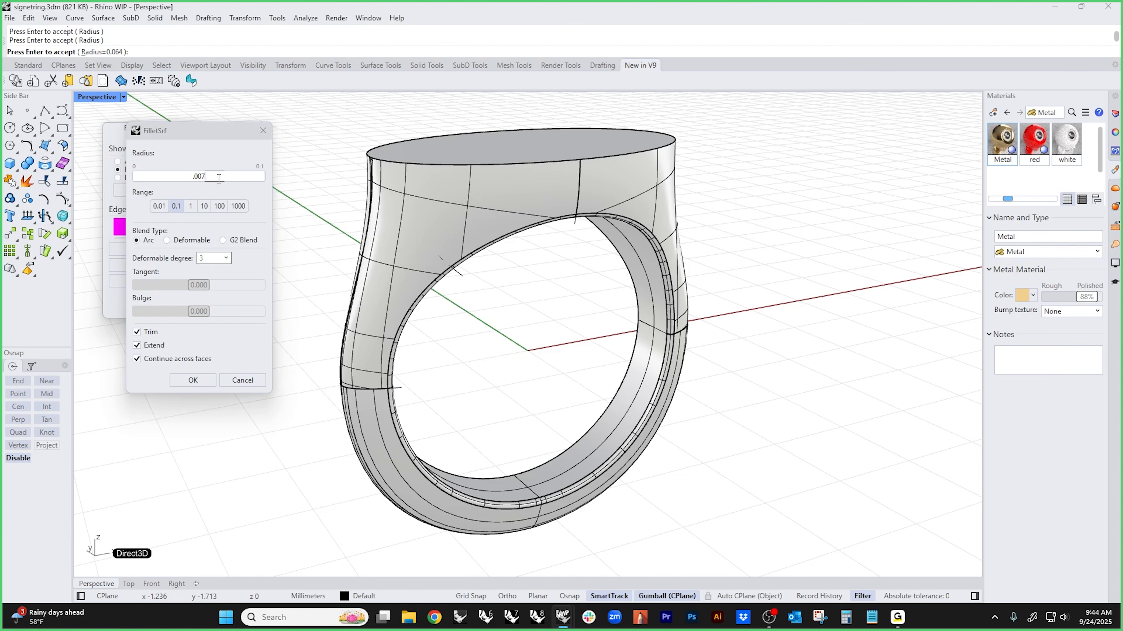
pyautogui.press('Return')
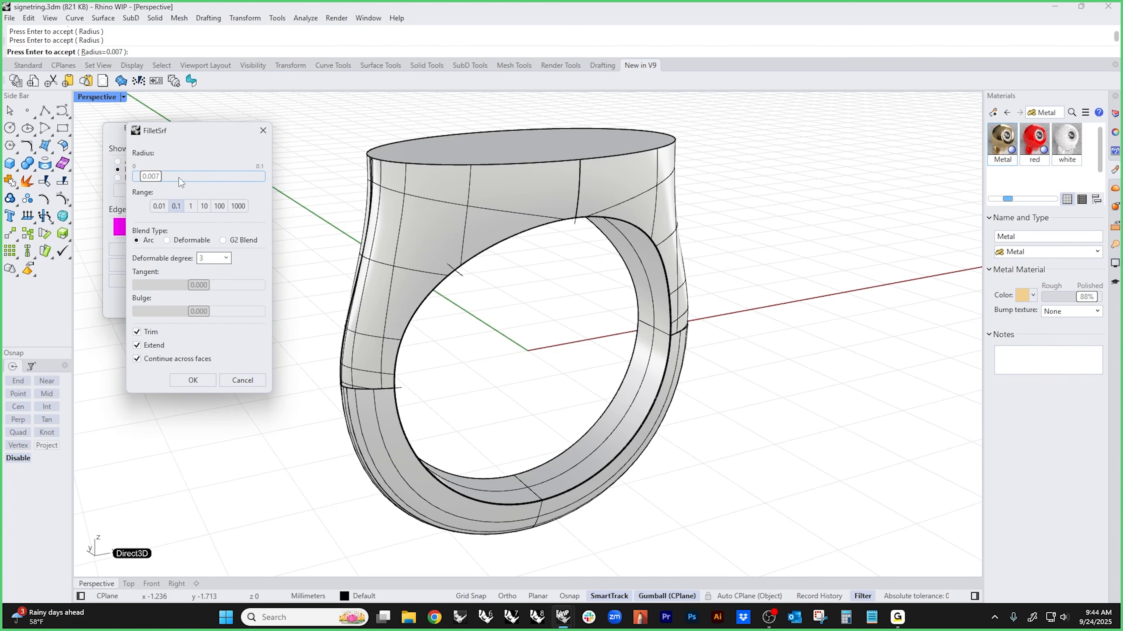
# - Set the surface fillet's radius to 0.07
pyautogui.click(154, 176)
pyautogui.write('.')
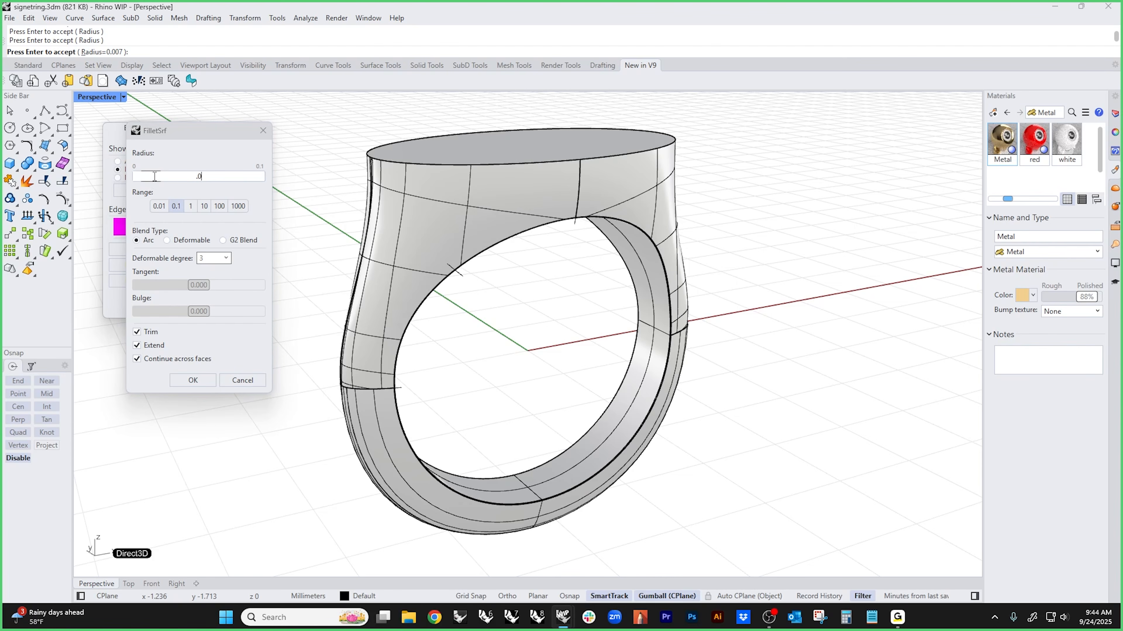
pyautogui.write('06')
pyautogui.press('BackSpace')
pyautogui.write('7')
pyautogui.press('Return')
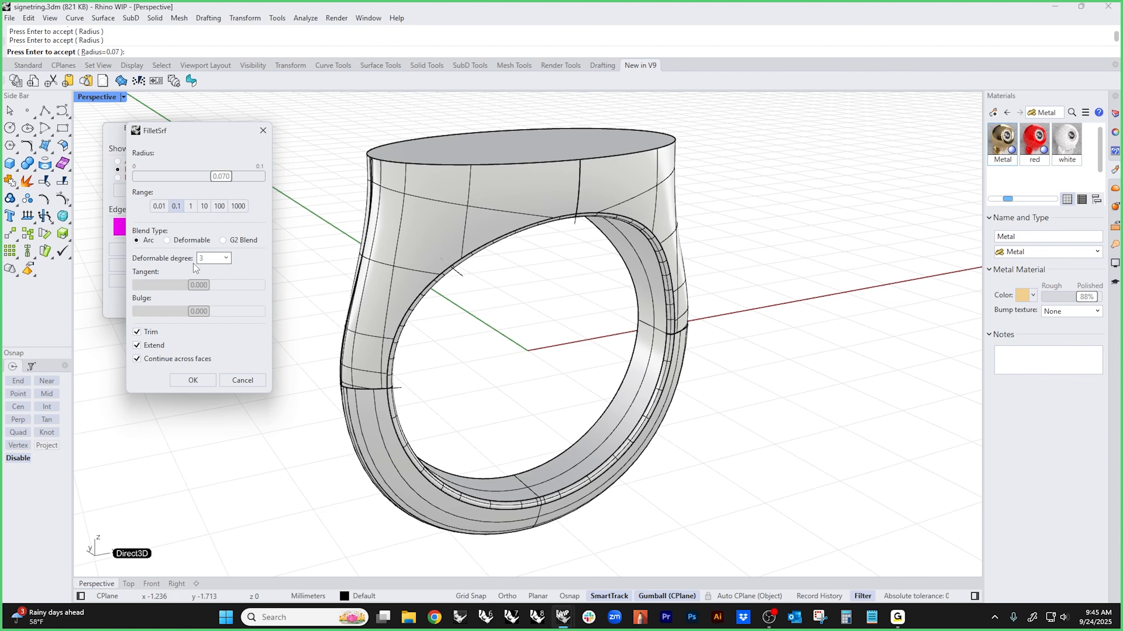
# - Switch the fillet's blend type to Deformable, try a tangent of about 0.534 and bring it back to about 0.010
pyautogui.click(167, 241)
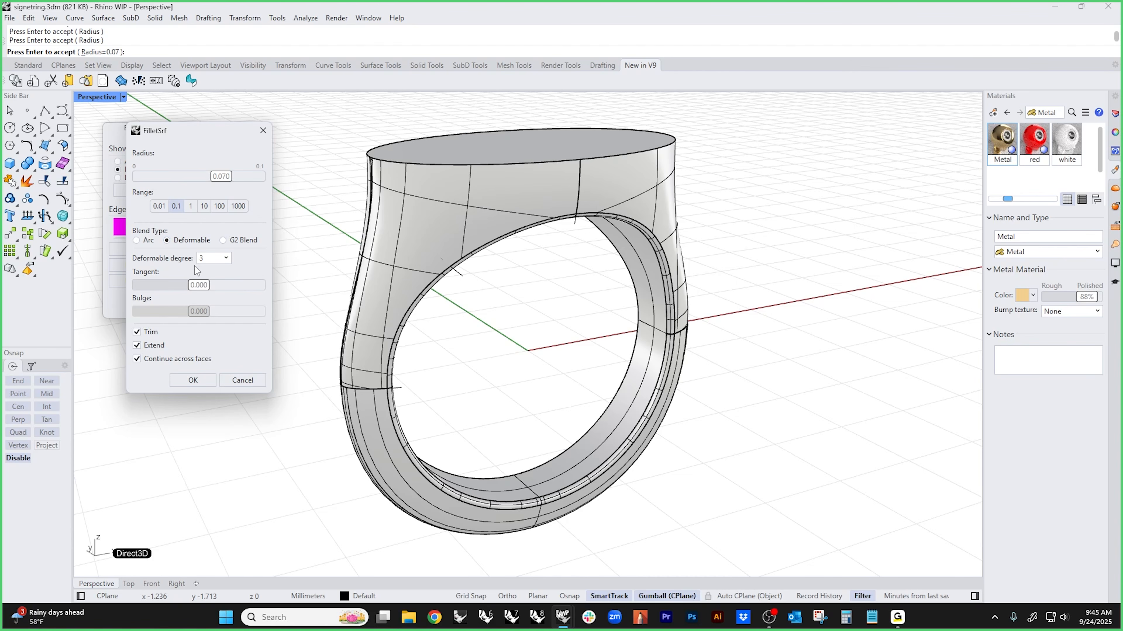
pyautogui.scroll(10, 433, 432)
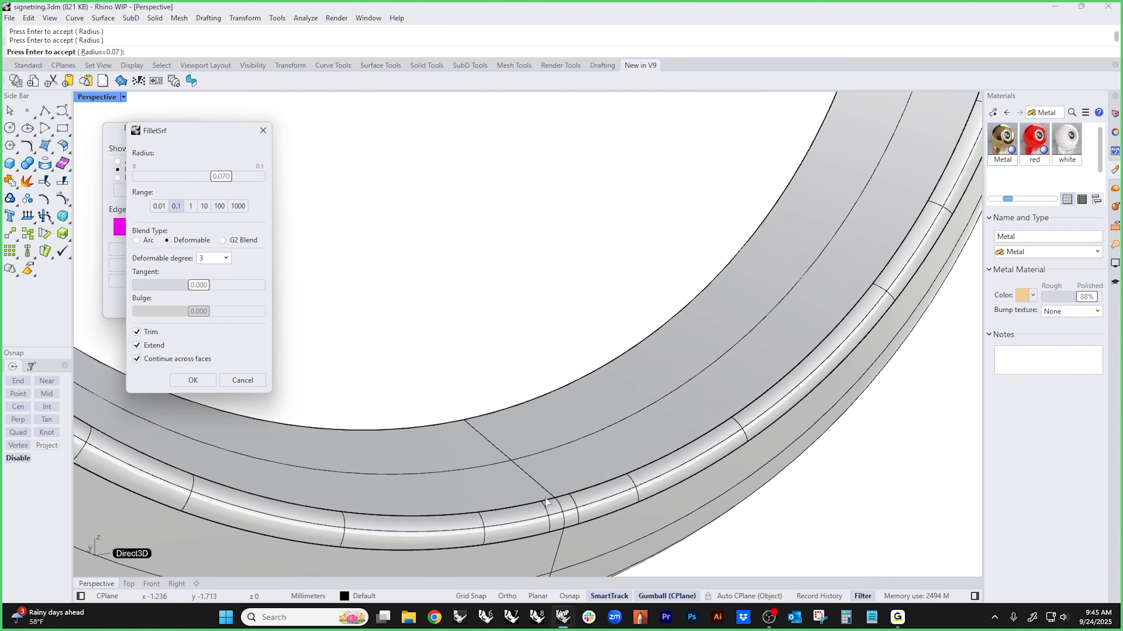
pyautogui.keyDown('shift'); pyautogui.moveTo(586, 530); pyautogui.dragTo(604, 449, button='right'); pyautogui.keyUp('shift')
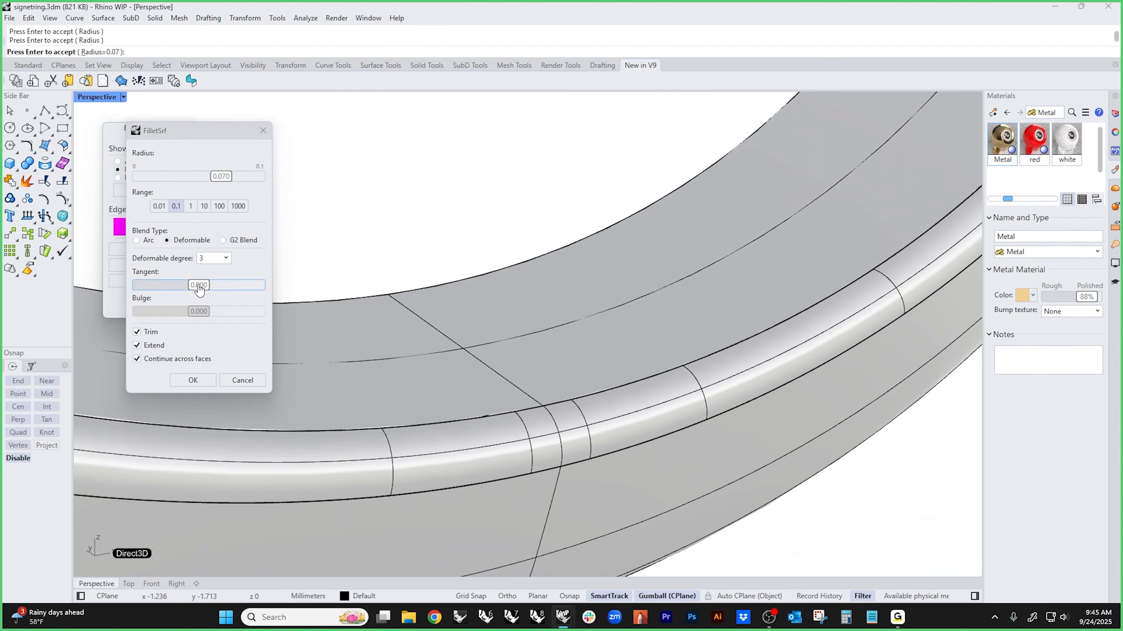
pyautogui.moveTo(199, 285)
pyautogui.mouseDown()
pyautogui.moveTo(237, 293)
pyautogui.moveTo(179, 296)
pyautogui.moveTo(234, 296)
pyautogui.mouseUp()
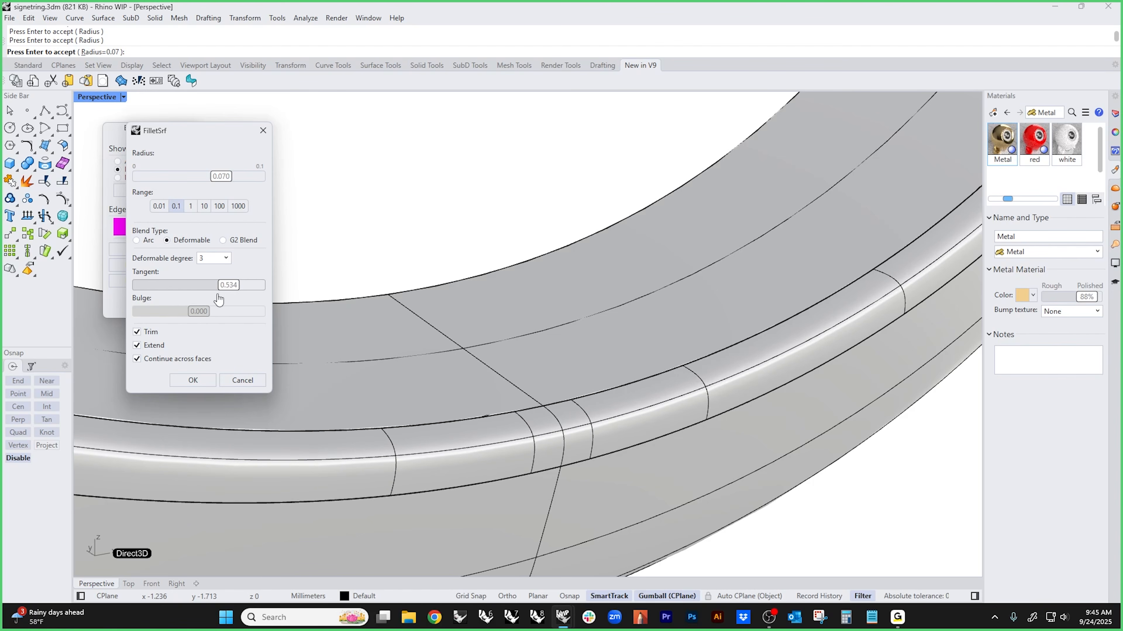
pyautogui.moveTo(218, 295); pyautogui.dragTo(200, 296)
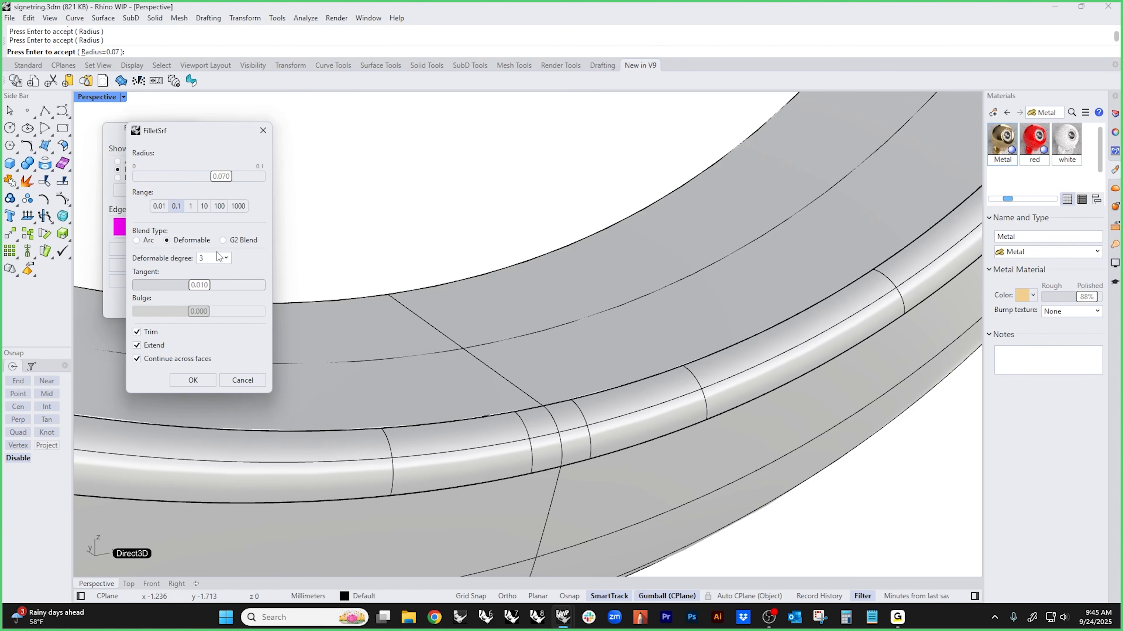
# - Try the G2 Blend type on the rim fillet and return it to Deformable
pyautogui.click(223, 241)
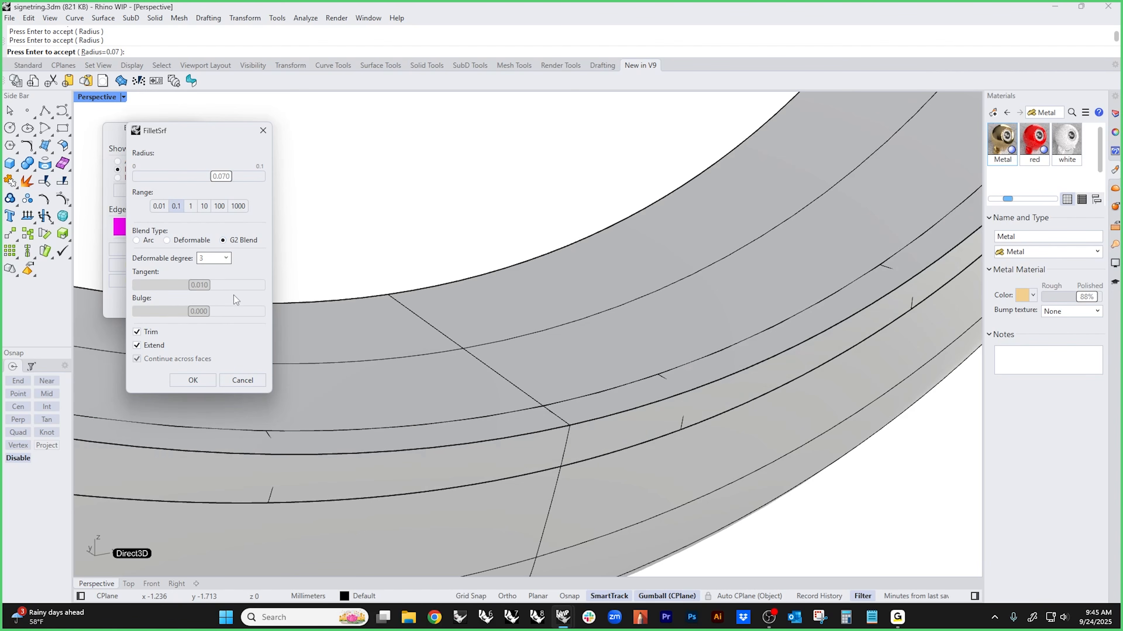
pyautogui.scroll(-3, 570, 425)
pyautogui.scroll(-5, 588, 432)
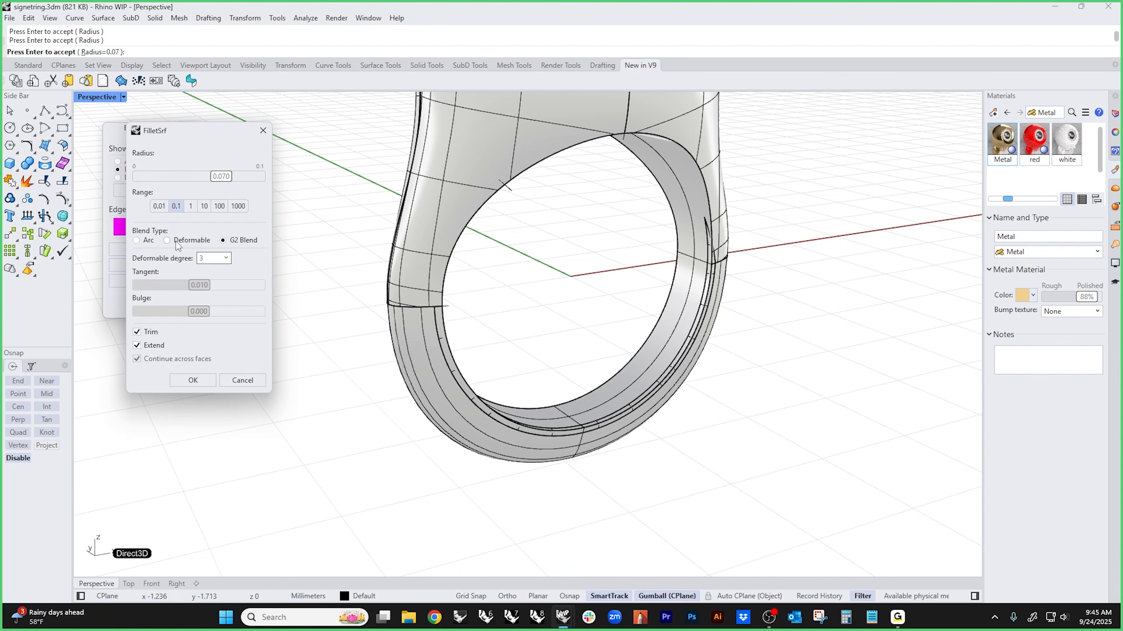
pyautogui.click(167, 240)
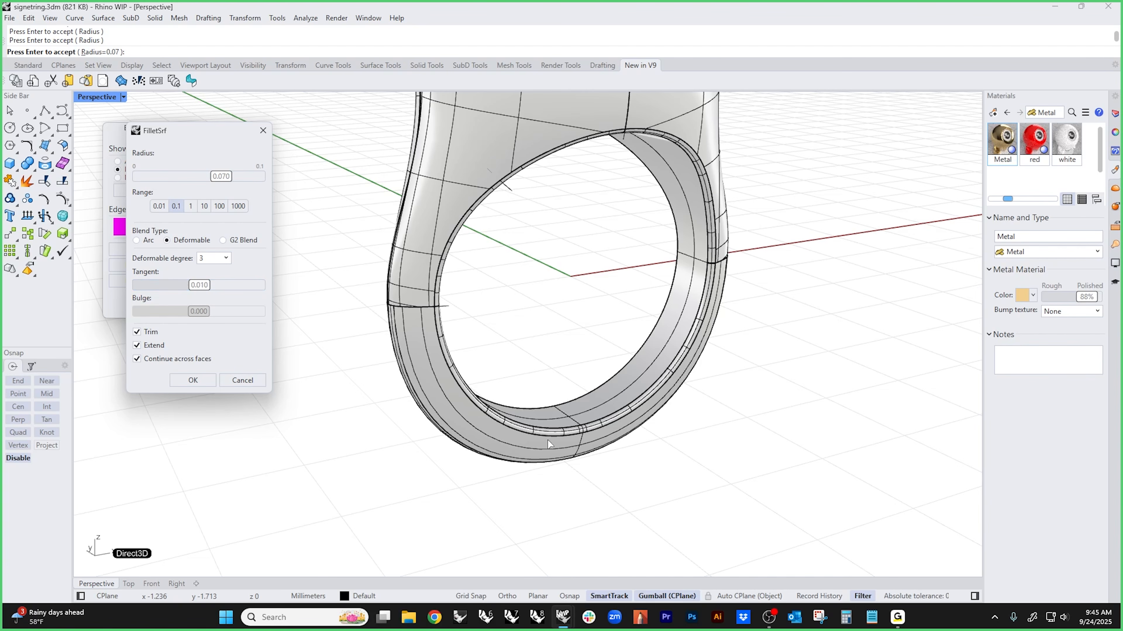
# - Check the fillet preview around the finger hole's rim and accept the 0.07 Deformable surface fillet
pyautogui.moveTo(575, 301); pyautogui.dragTo(538, 454, button='right')
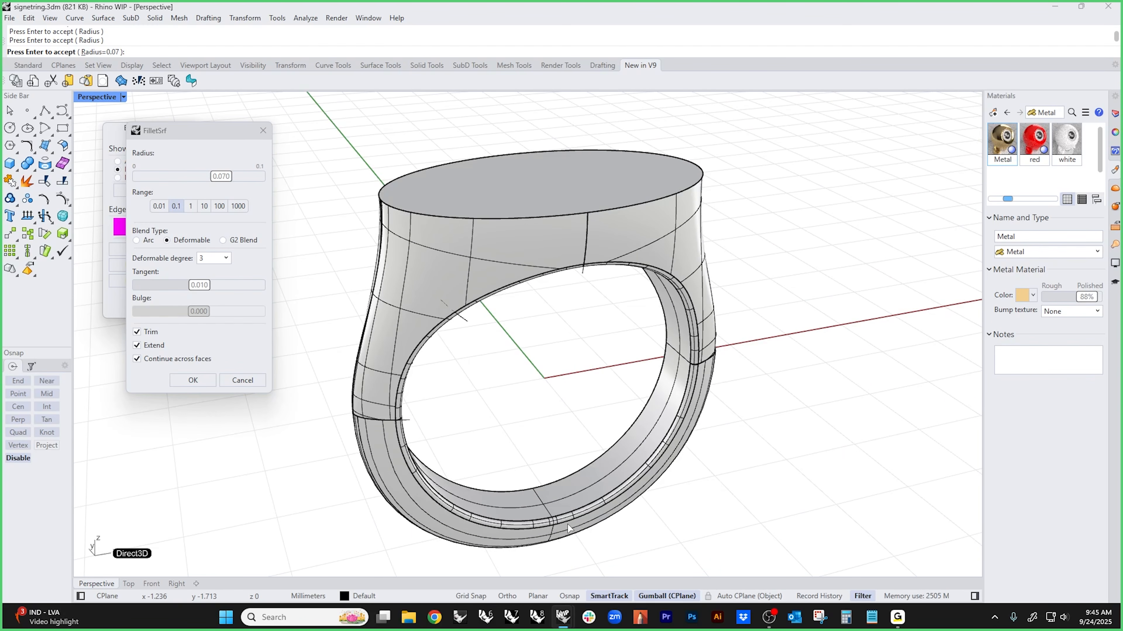
pyautogui.scroll(5, 541, 537)
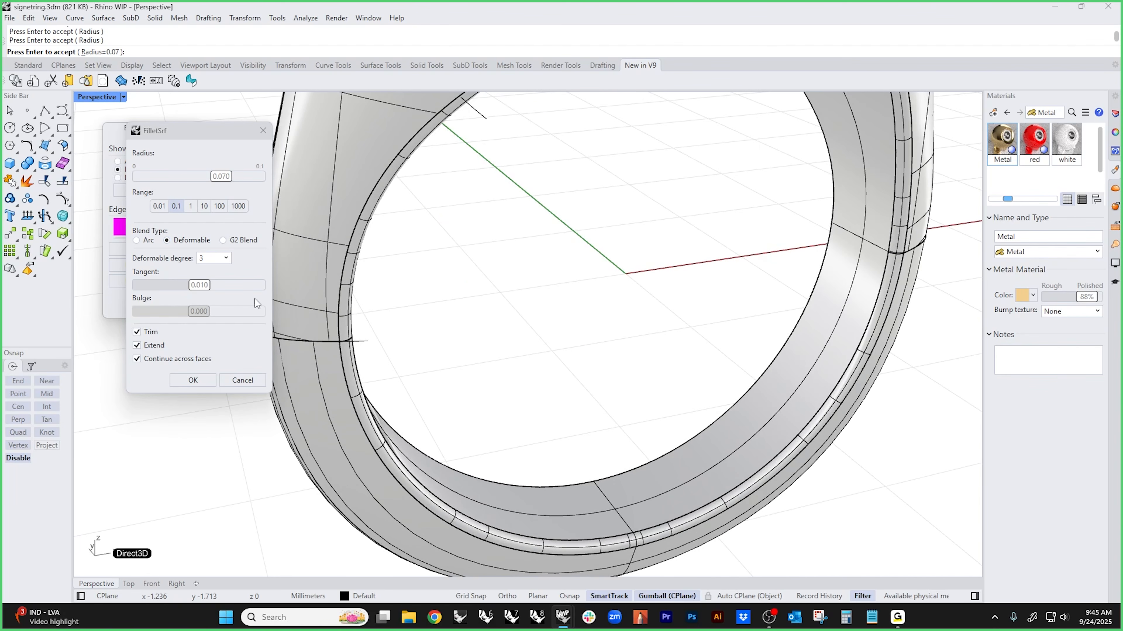
pyautogui.keyDown('shift'); pyautogui.moveTo(531, 407); pyautogui.dragTo(539, 354, button='right'); pyautogui.keyUp('shift')
pyautogui.scroll(6, 614, 459)
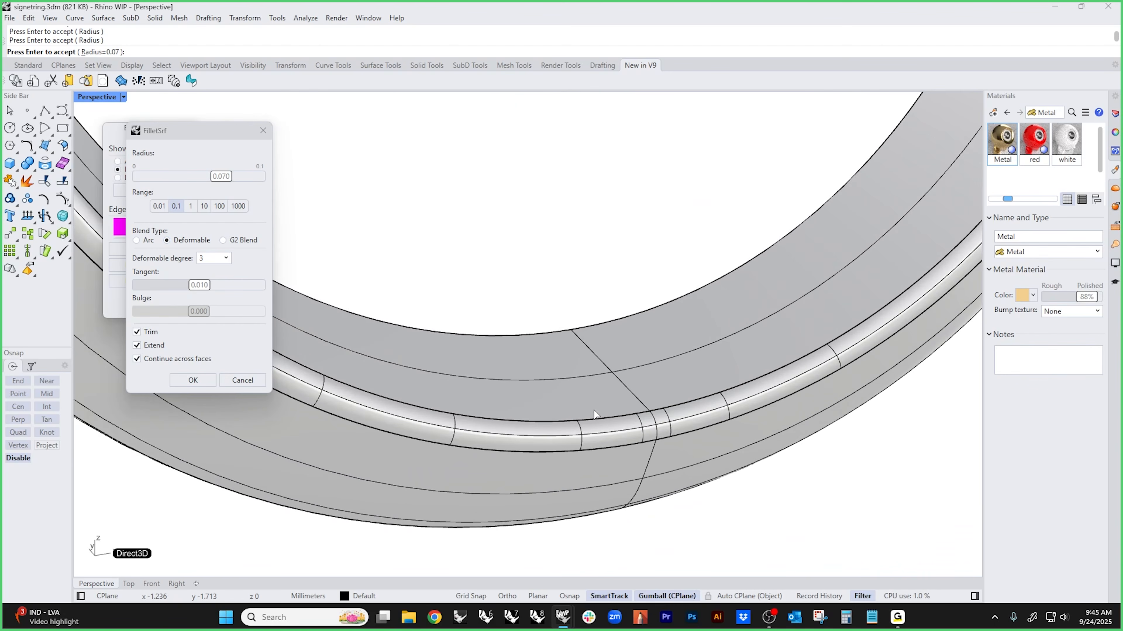
pyautogui.scroll(-3, 576, 410)
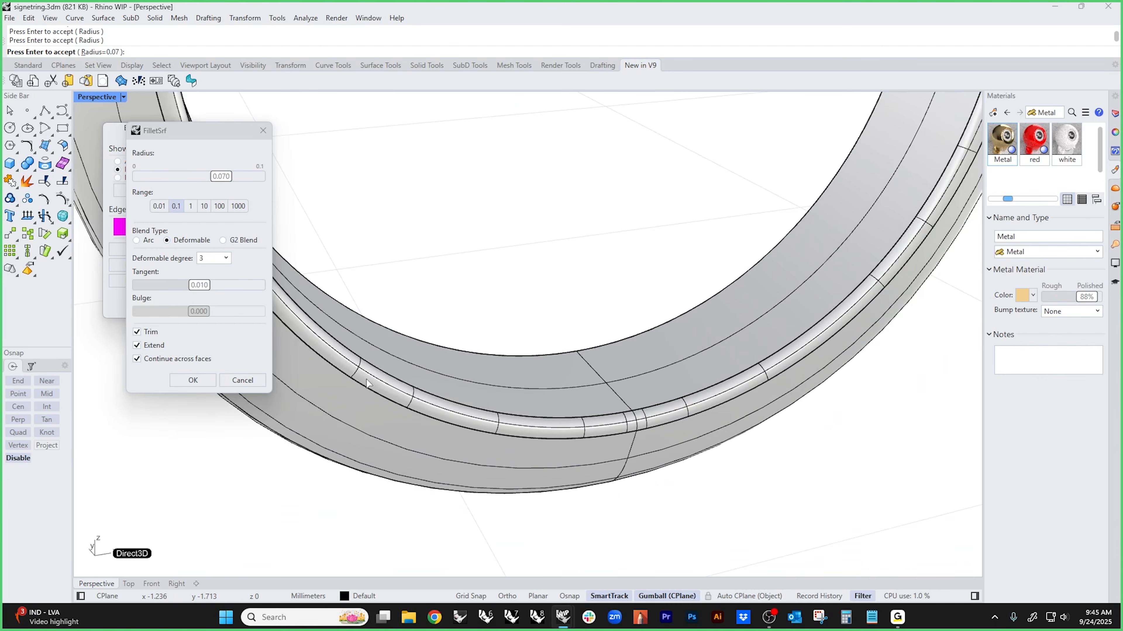
pyautogui.click(190, 384)
# - Try to join the ring body and all the new fillet pieces at once
pyautogui.scroll(-9, 568, 471)
pyautogui.moveTo(569, 474); pyautogui.dragTo(560, 434, button='right')
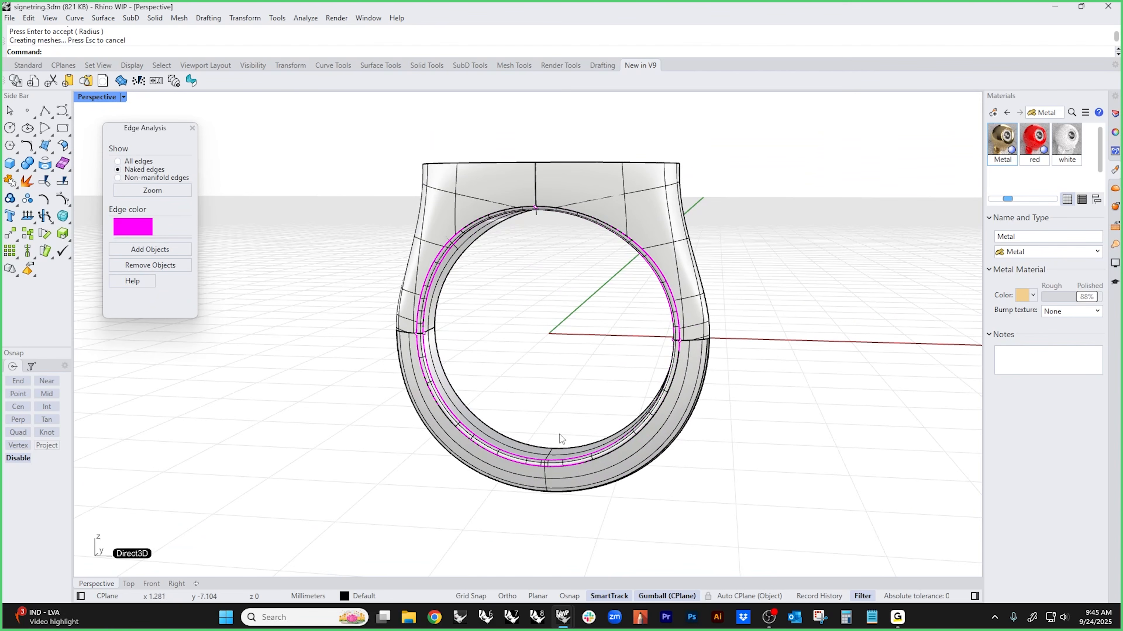
pyautogui.hotkey('ctrl', 'a')
pyautogui.hotkey('ctrl', 'j')
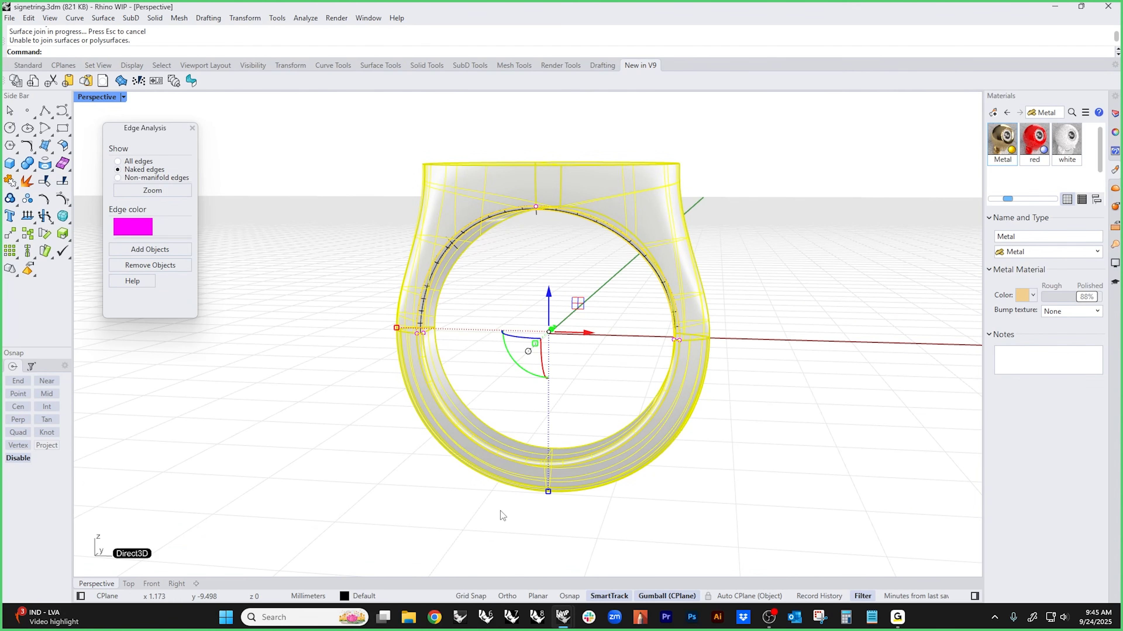
# - Hide the two fillet polysurfaces on the finger hole's rim to inspect the ring underneath
pyautogui.click(393, 470)
pyautogui.scroll(5, 469, 387)
pyautogui.click(390, 339)
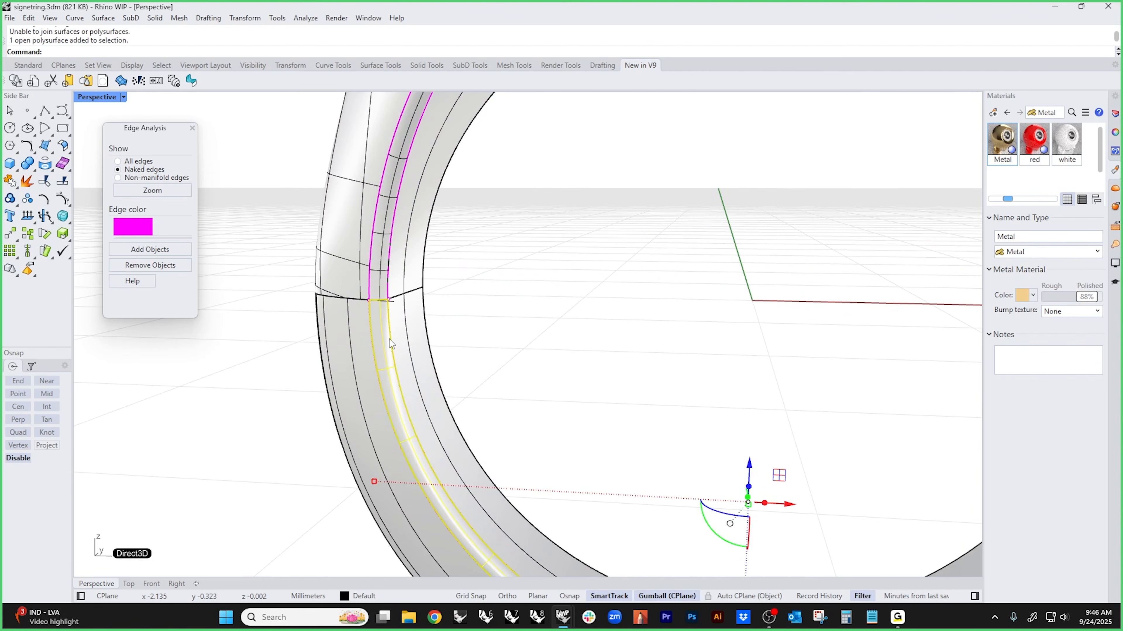
pyautogui.click(381, 285)
pyautogui.scroll(-5, 381, 286)
pyautogui.scroll(6, 603, 425)
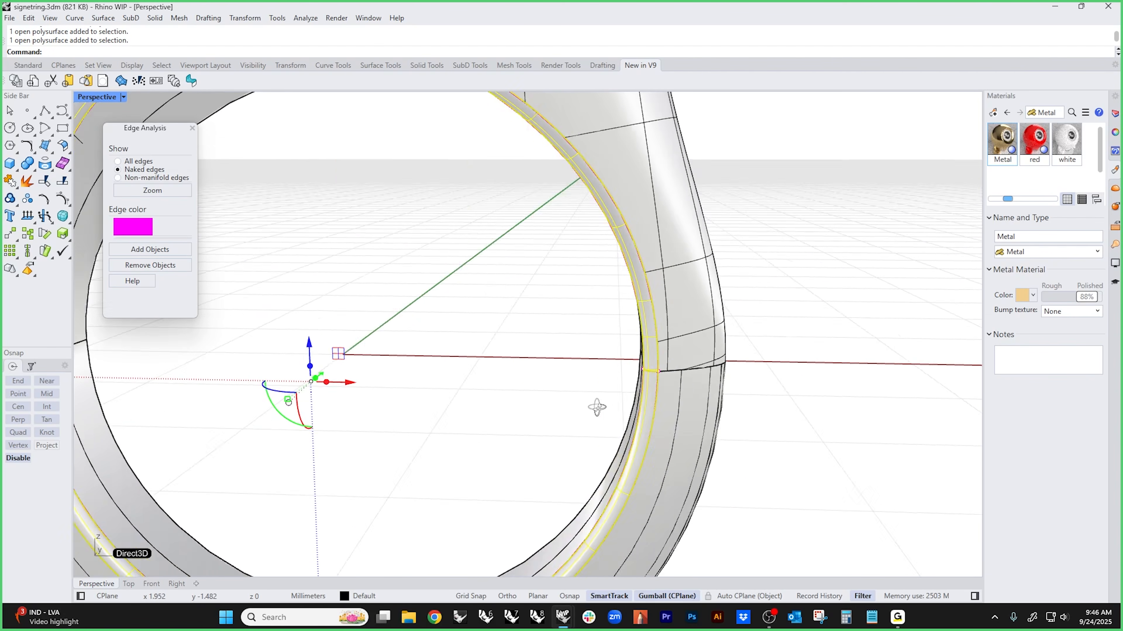
pyautogui.write('h')
pyautogui.press('Return')
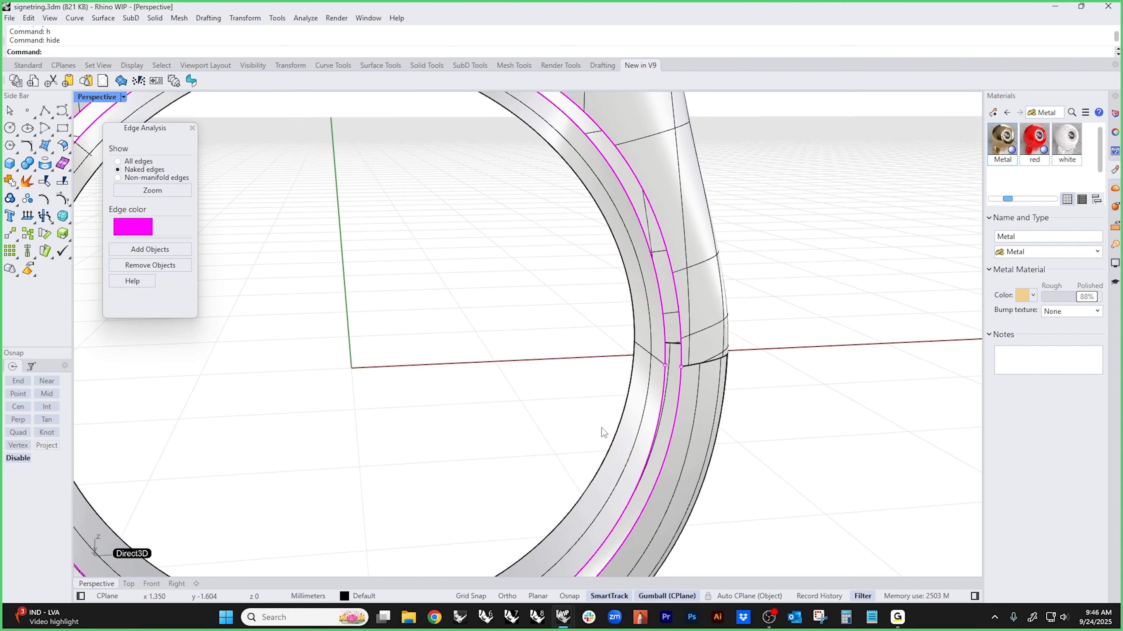
# - Show all hidden objects, and undo both that and the hiding of the fillet pieces
pyautogui.hotkey('ctrl', 'alt', 'h')
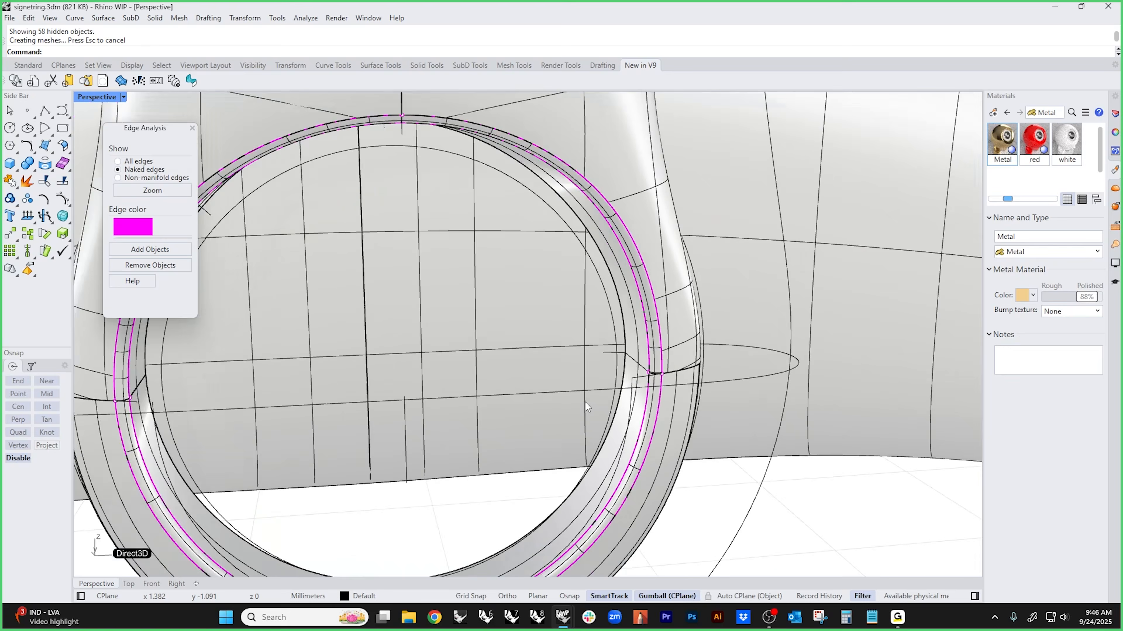
pyautogui.hotkey('ctrl', 'z')
pyautogui.moveTo(544, 432); pyautogui.dragTo(506, 445, button='right')
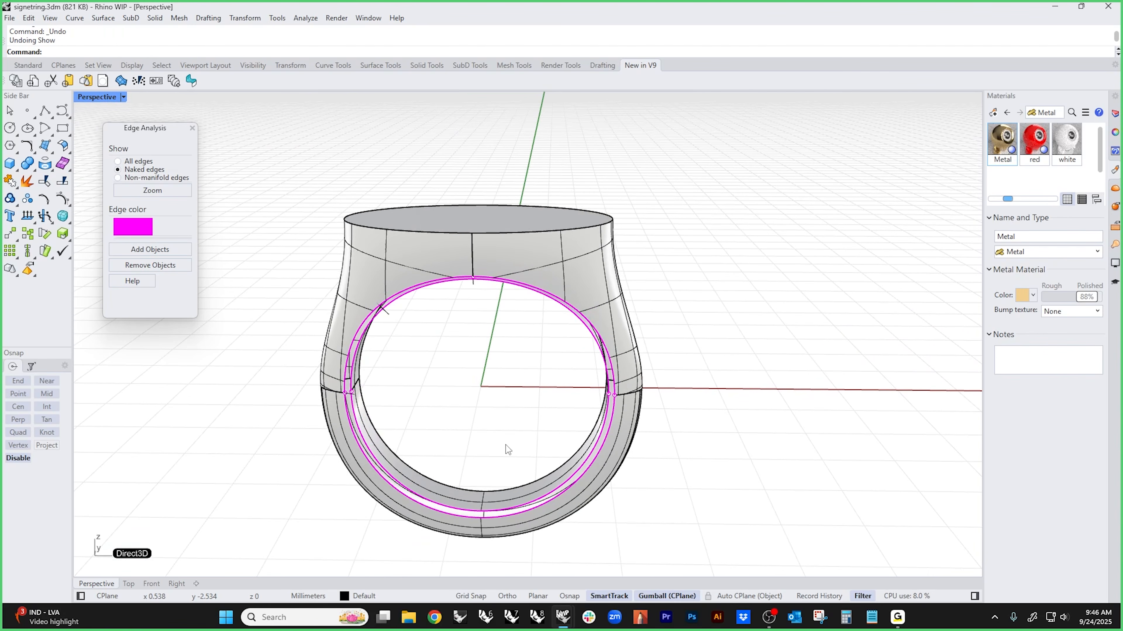
pyautogui.hotkey('ctrl', 'z')
# - Try the Join command again on the whole ring body together with its rim fillets
pyautogui.scroll(3, 456, 509)
pyautogui.click(461, 540)
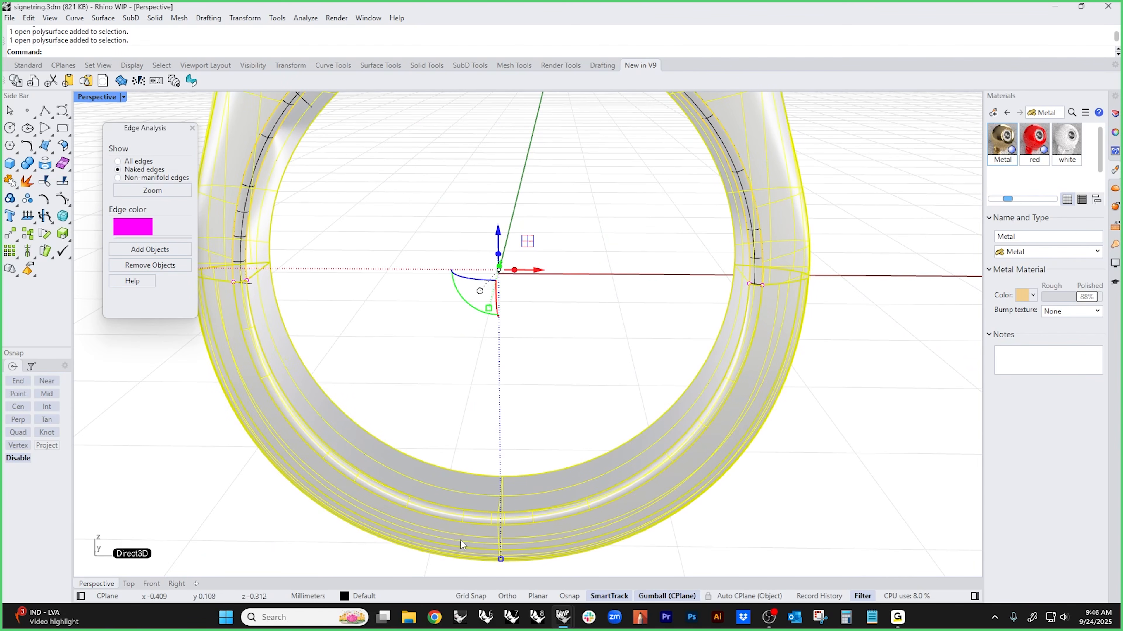
pyautogui.write('j')
pyautogui.press('Return')
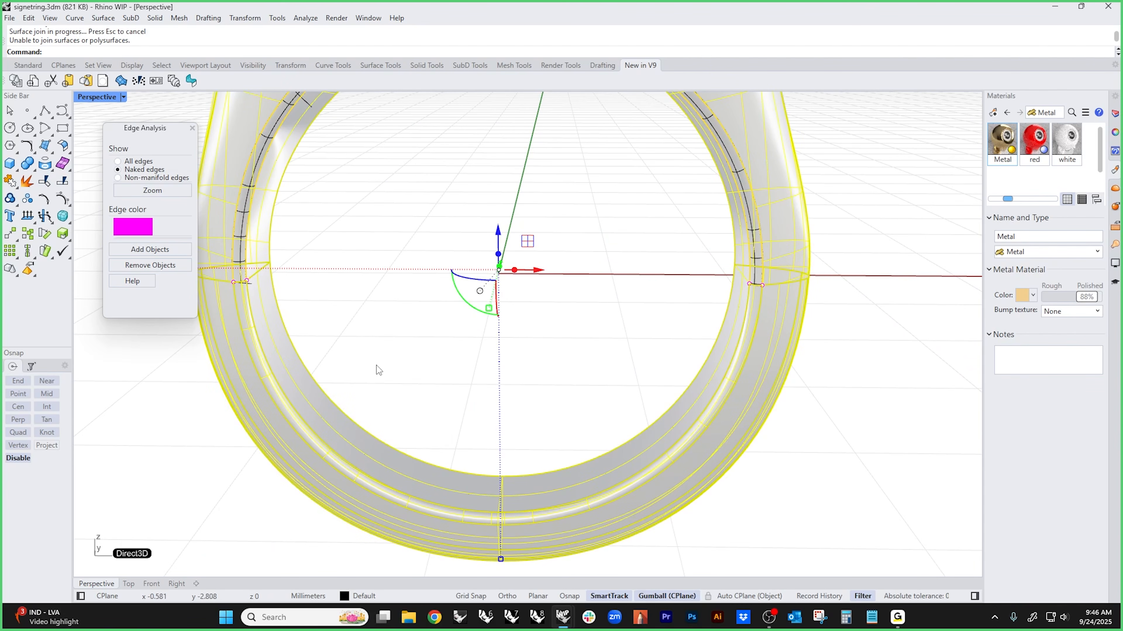
# - Explode the two fillet polysurfaces on the rim into separate surfaces
pyautogui.click(372, 350)
pyautogui.scroll(5, 238, 290)
pyautogui.click(304, 290)
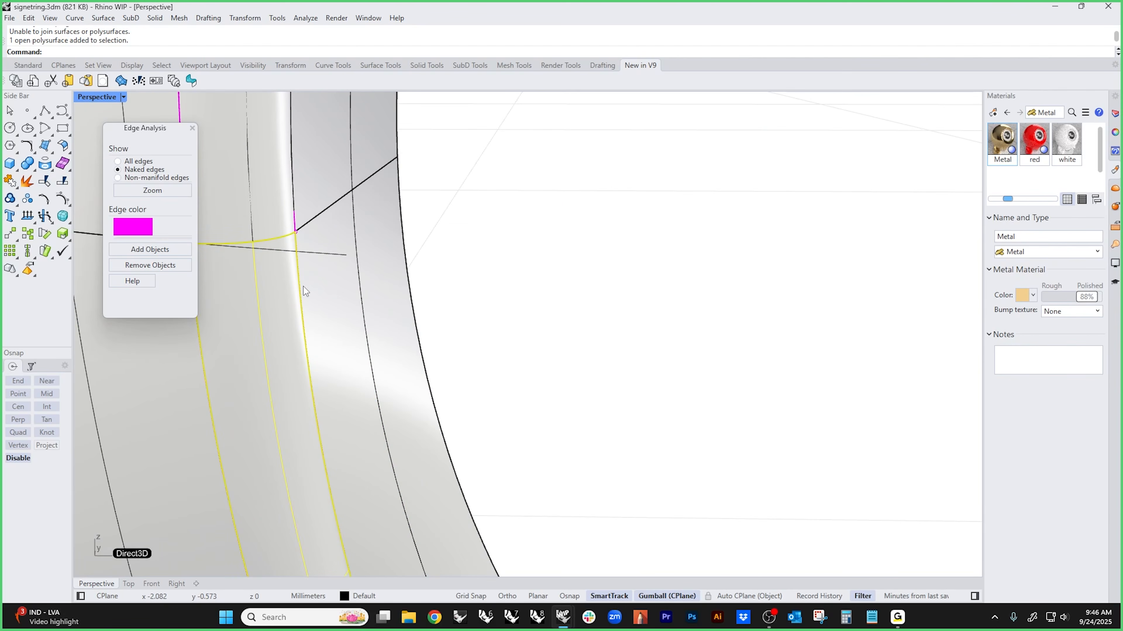
pyautogui.scroll(-5, 304, 289)
pyautogui.click(378, 377)
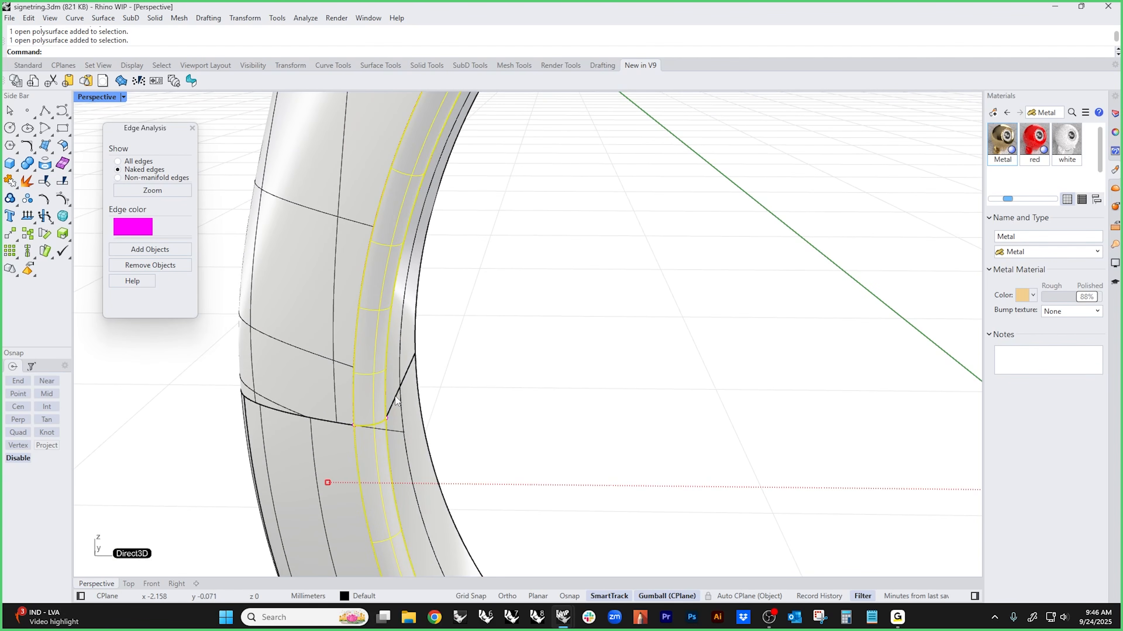
pyautogui.middleClick(472, 422)
pyautogui.click(474, 397)
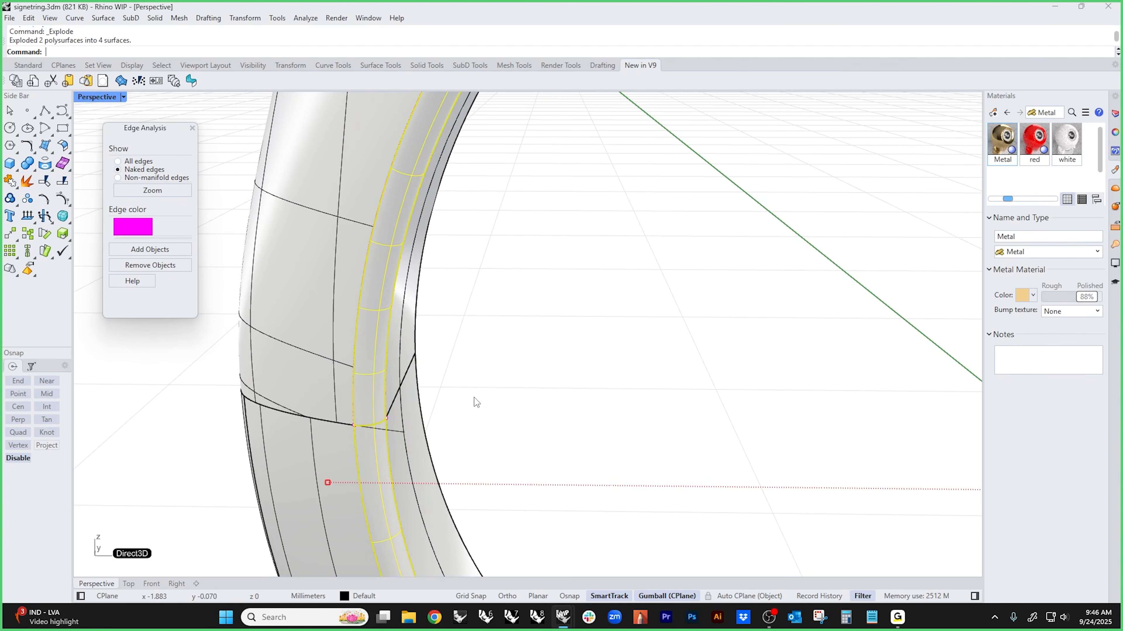
# - Join the upper-left fillet surface to the ring body
pyautogui.click(363, 382)
pyautogui.click(327, 375)
pyautogui.hotkey('ctrl', 'j')
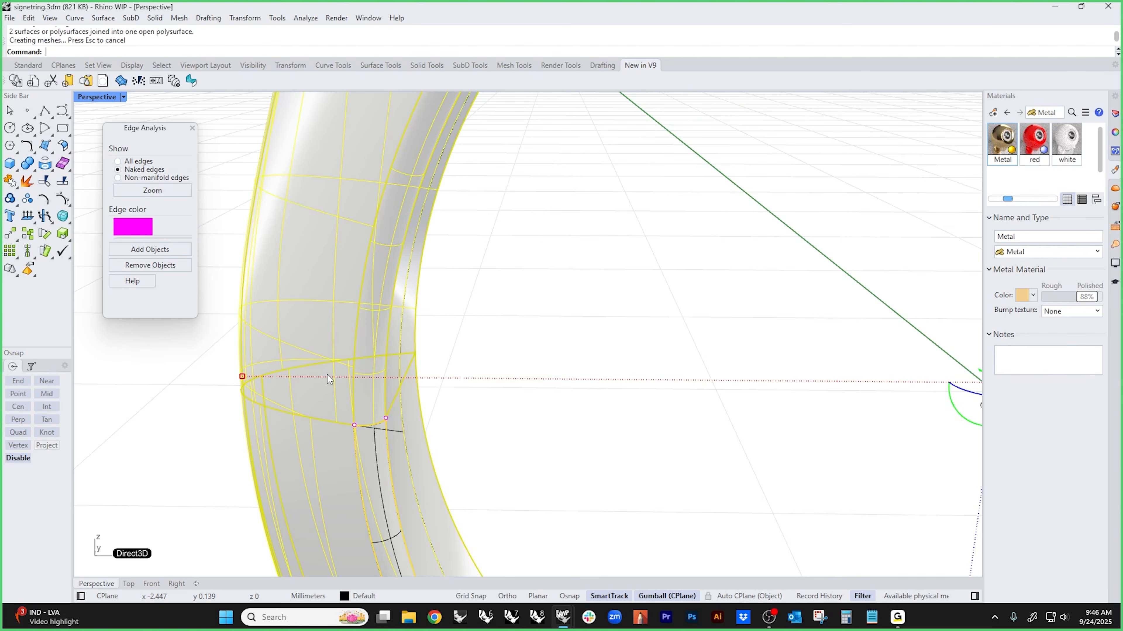
pyautogui.click(497, 367)
# - Delete one of the two overlapping fillet surfaces along the lower half of the rim
pyautogui.scroll(-5, 497, 366)
pyautogui.click(403, 432)
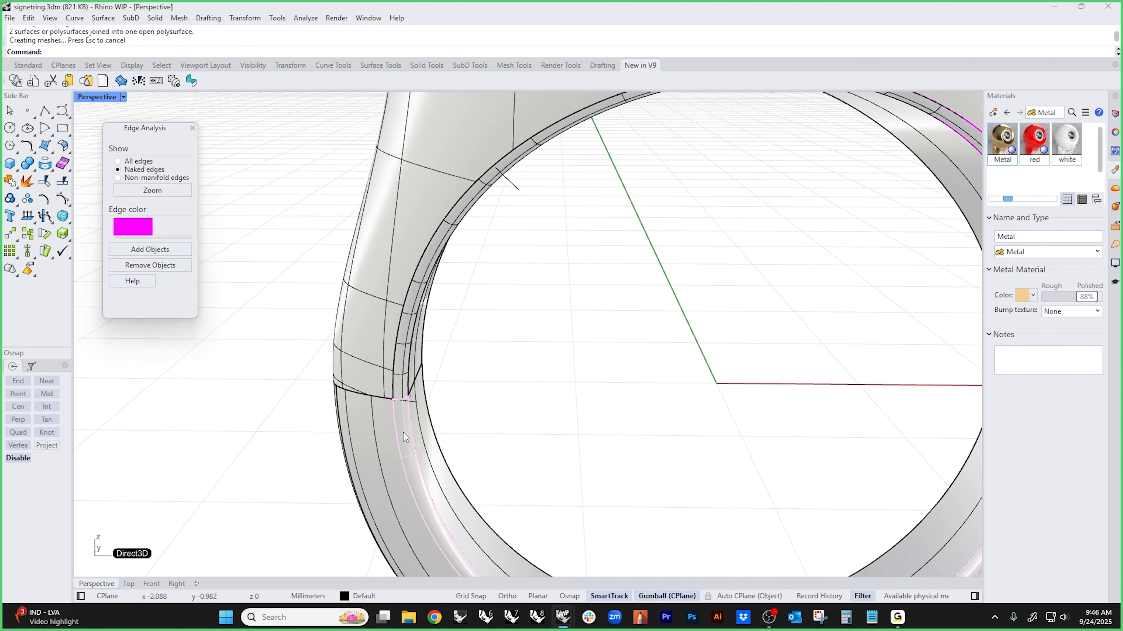
pyautogui.click(370, 444)
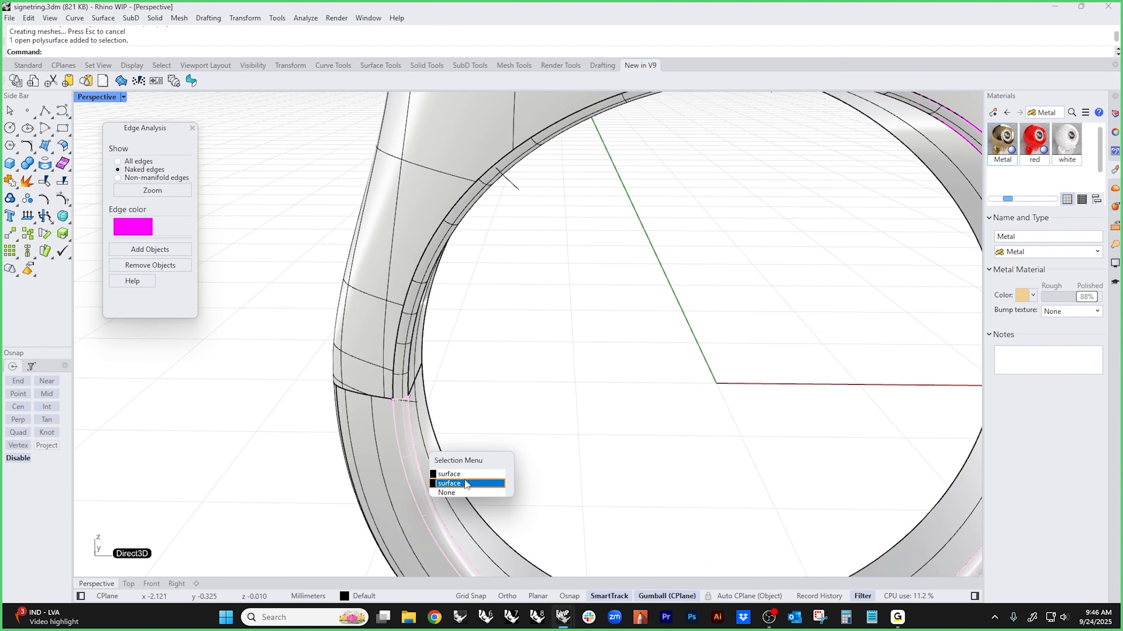
pyautogui.click(461, 473)
pyautogui.press('Delete')
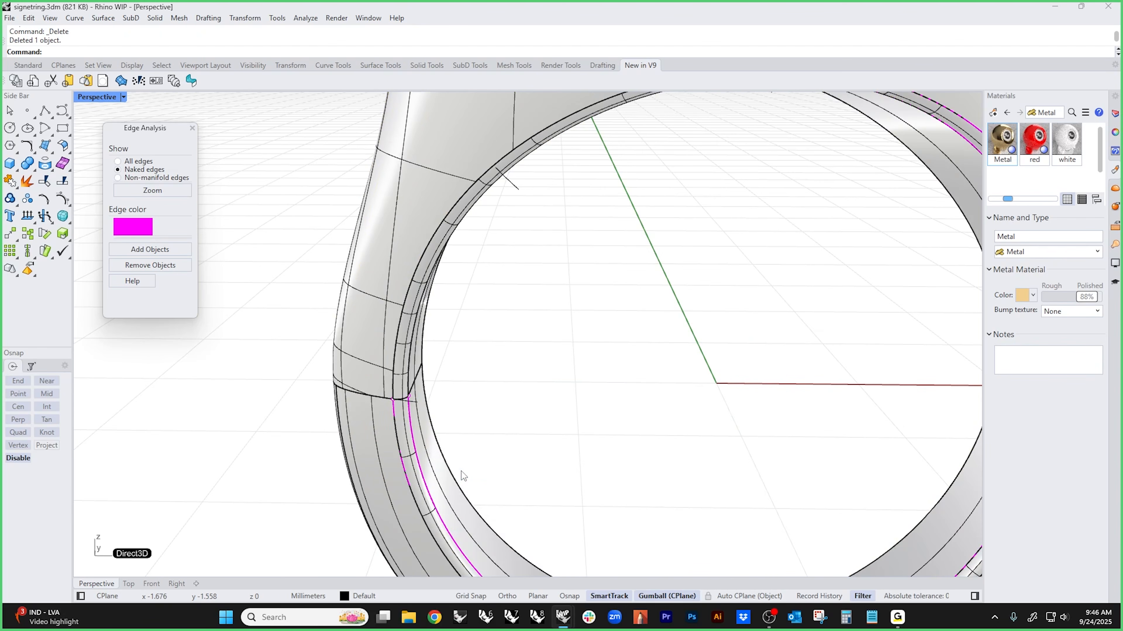
# - Join the lower fillet surface to the ring body
pyautogui.click(416, 476)
pyautogui.keyDown('shift'); pyautogui.click(379, 486); pyautogui.keyUp('shift')
pyautogui.hotkey('ctrl', 'j')
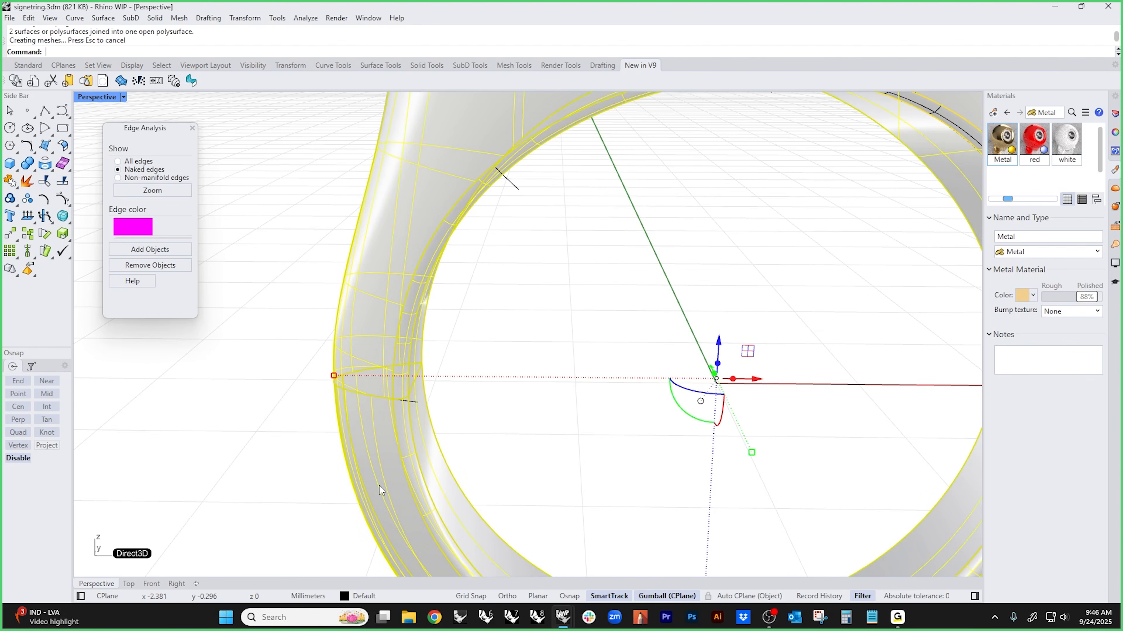
pyautogui.click(501, 455)
# - Join the remaining upper-right fillet surface to the ring body to close the polysurface
pyautogui.scroll(-8, 502, 456)
pyautogui.scroll(8, 694, 374)
pyautogui.moveTo(586, 375); pyautogui.dragTo(633, 398, button='right')
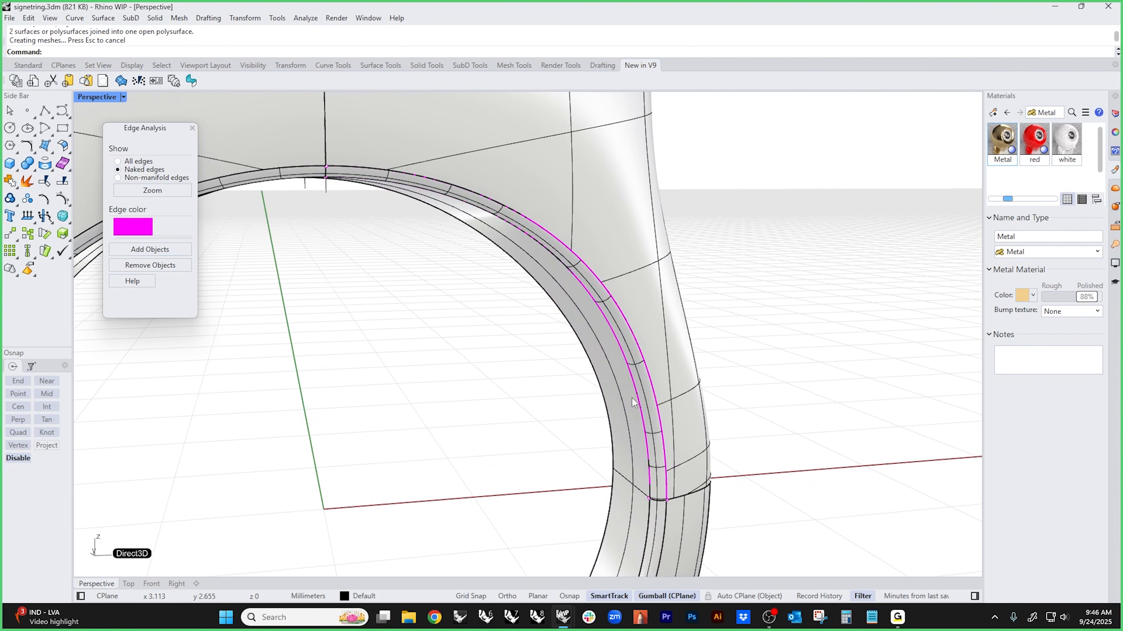
pyautogui.click(643, 387)
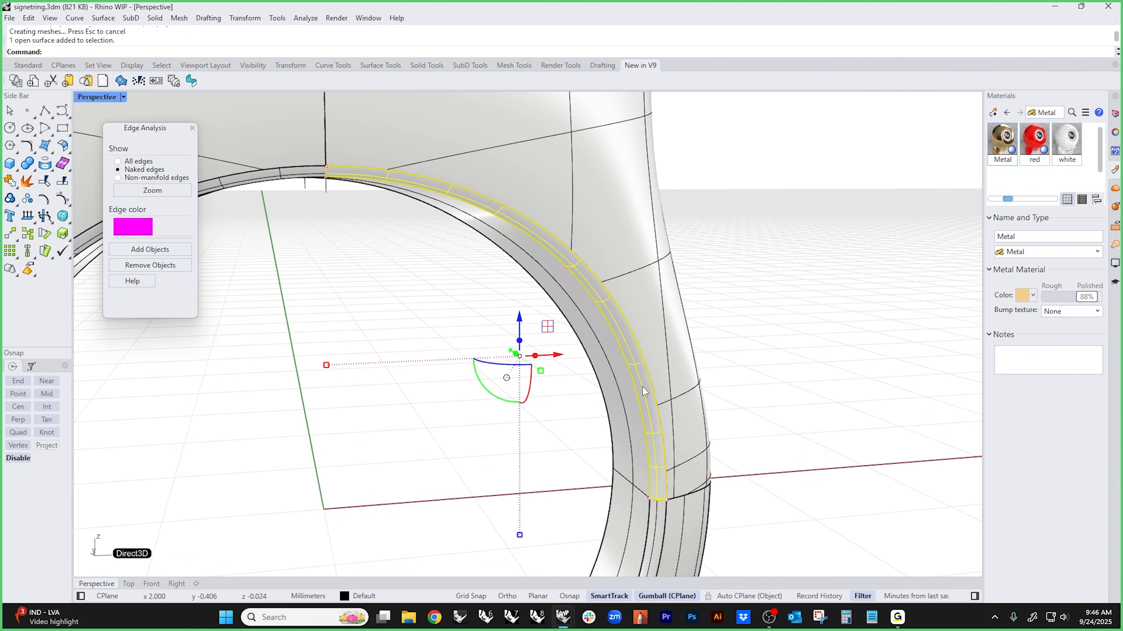
pyautogui.keyDown('shift'); pyautogui.click(687, 482); pyautogui.keyUp('shift')
pyautogui.hotkey('ctrl', 'j')
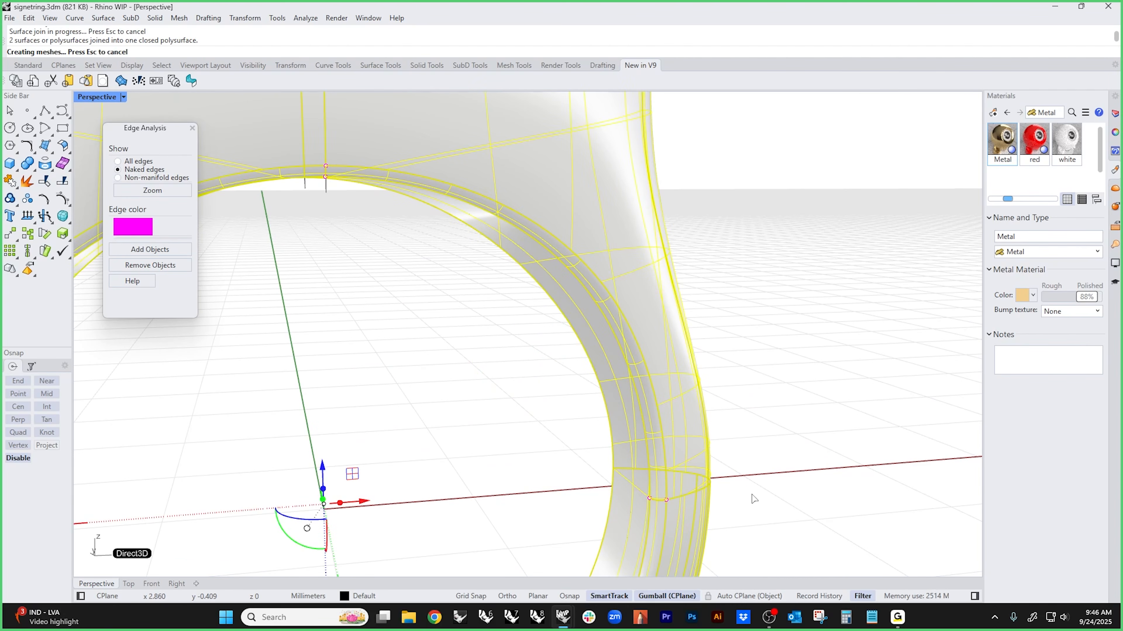
pyautogui.click(752, 494)
pyautogui.scroll(-6, 752, 495)
pyautogui.keyDown('shift'); pyautogui.moveTo(752, 495); pyautogui.dragTo(714, 373, button='right'); pyautogui.keyUp('shift')
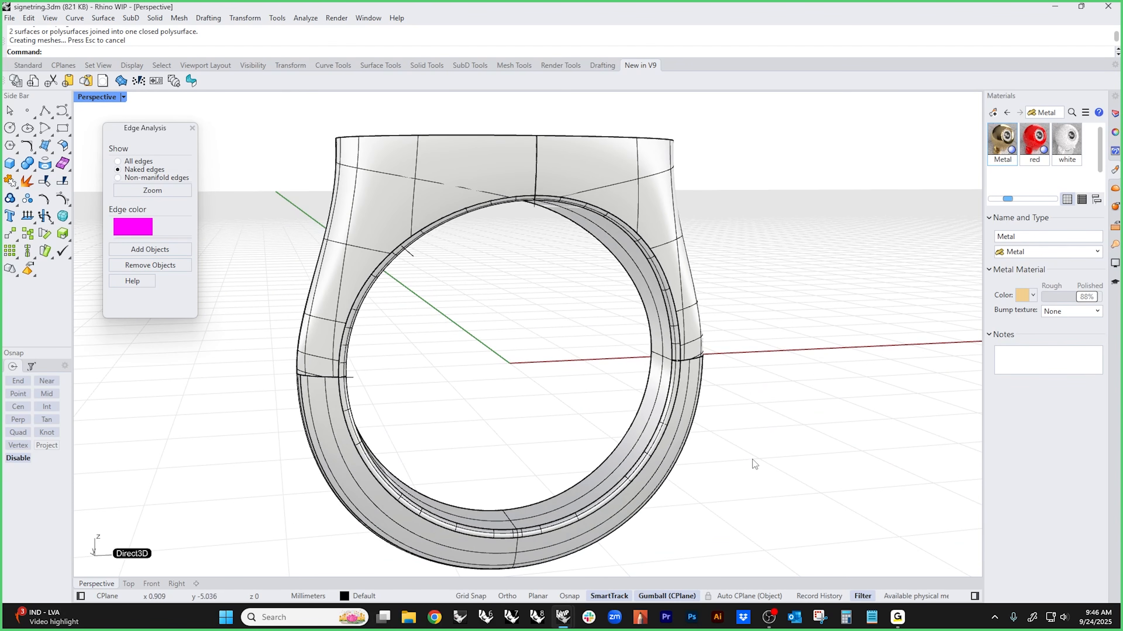
# - Check whether the ring body is one closed polysurface
pyautogui.moveTo(753, 460); pyautogui.dragTo(480, 415)
pyautogui.click(476, 408)
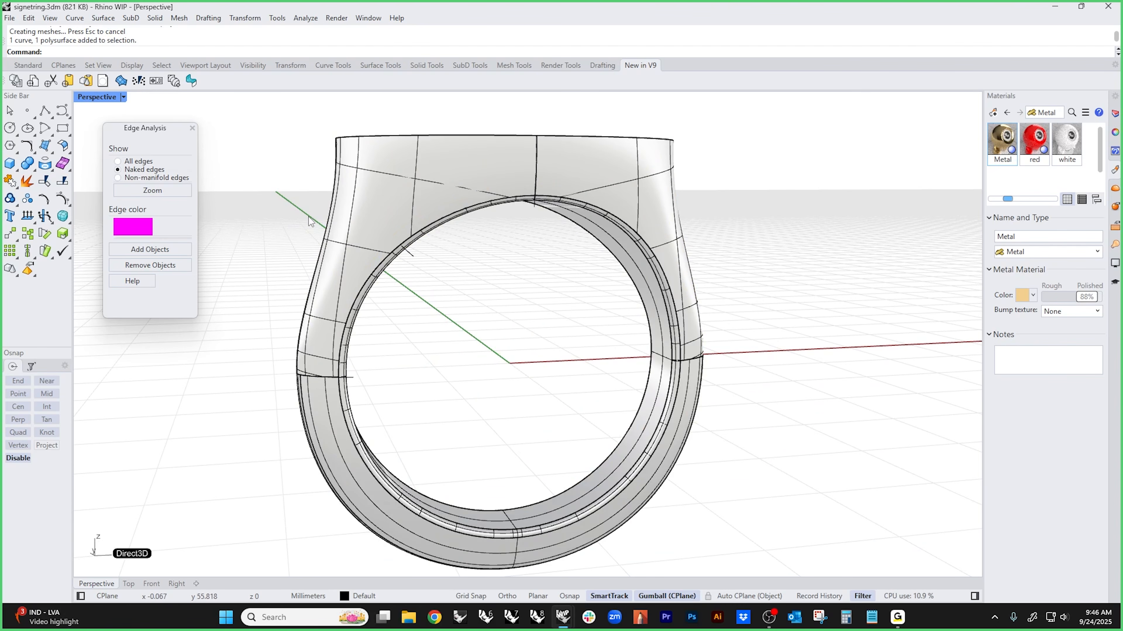
pyautogui.click(355, 292)
pyautogui.click(289, 282)
pyautogui.scroll(-5, 436, 352)
pyautogui.keyDown('shift'); pyautogui.moveTo(436, 353); pyautogui.dragTo(521, 420, button='right'); pyautogui.keyUp('shift')
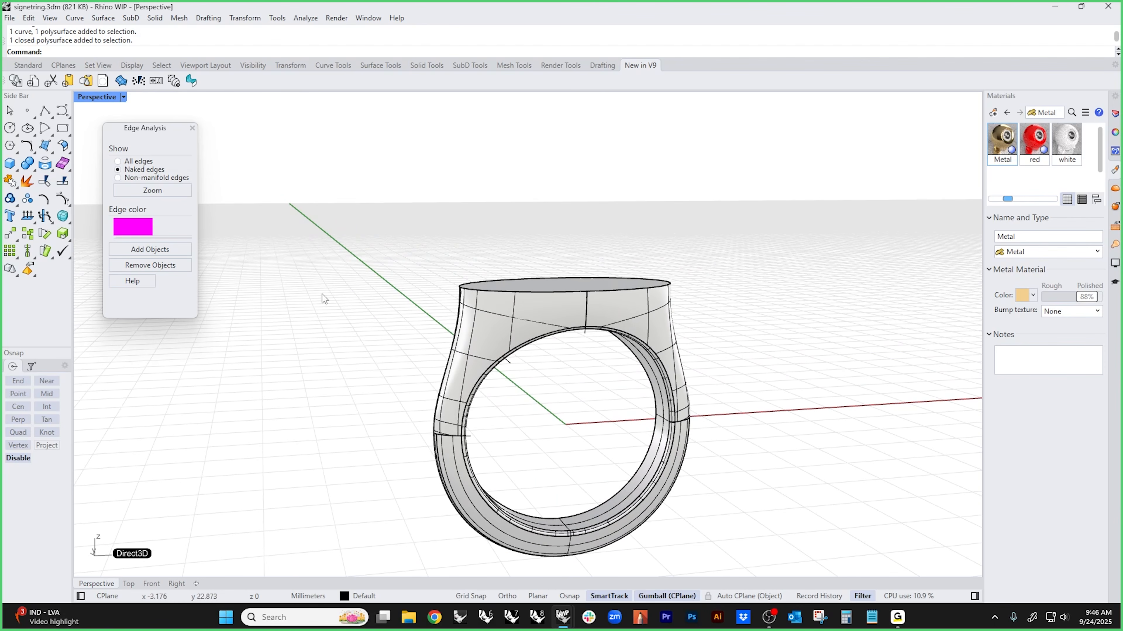
# - Try to inset the ring's flat oval top face using a through point just inside its edge
pyautogui.moveTo(400, 261); pyautogui.dragTo(438, 323, button='right')
pyautogui.scroll(8, 572, 362)
pyautogui.moveTo(574, 365); pyautogui.dragTo(536, 386, button='right')
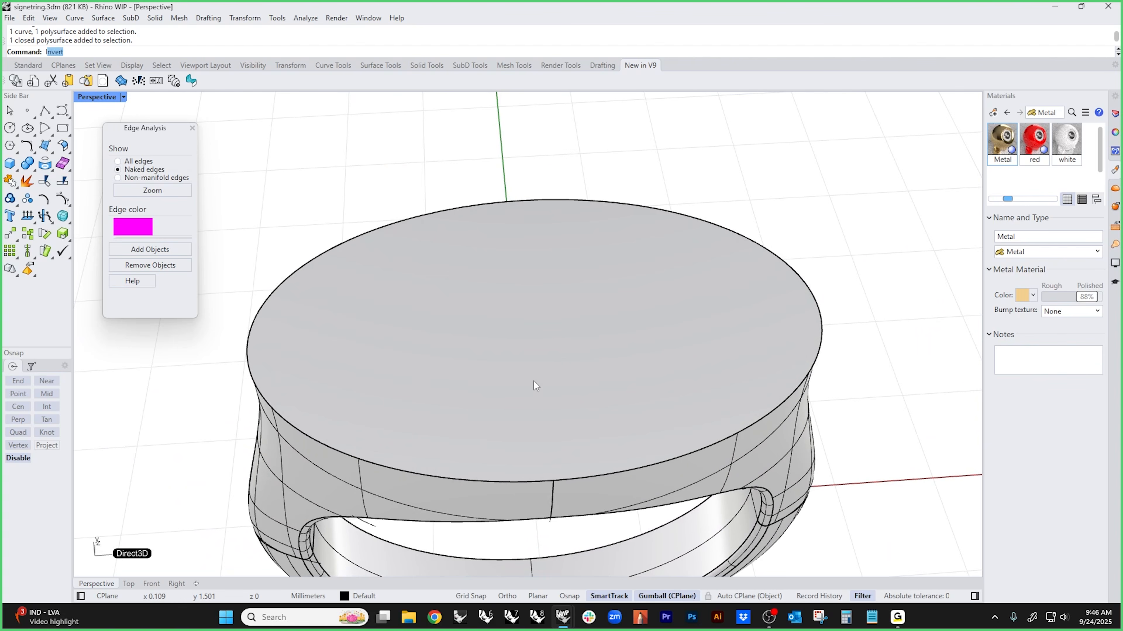
pyautogui.press('Return')
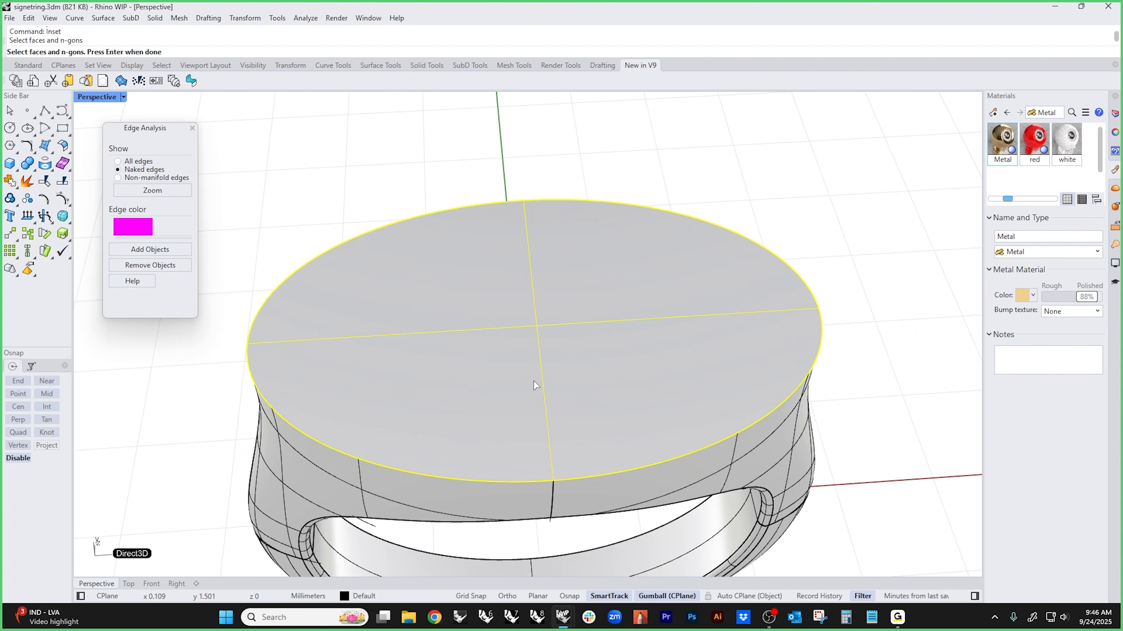
pyautogui.press('Return')
pyautogui.click(120, 52)
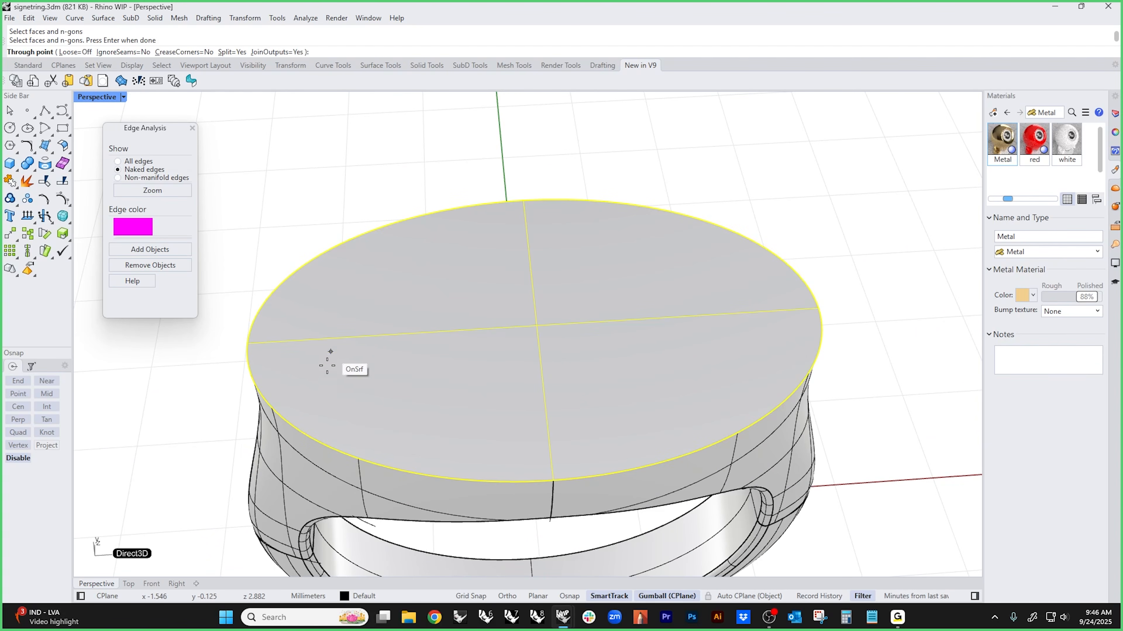
pyautogui.click(293, 403)
pyautogui.rightClick(308, 406)
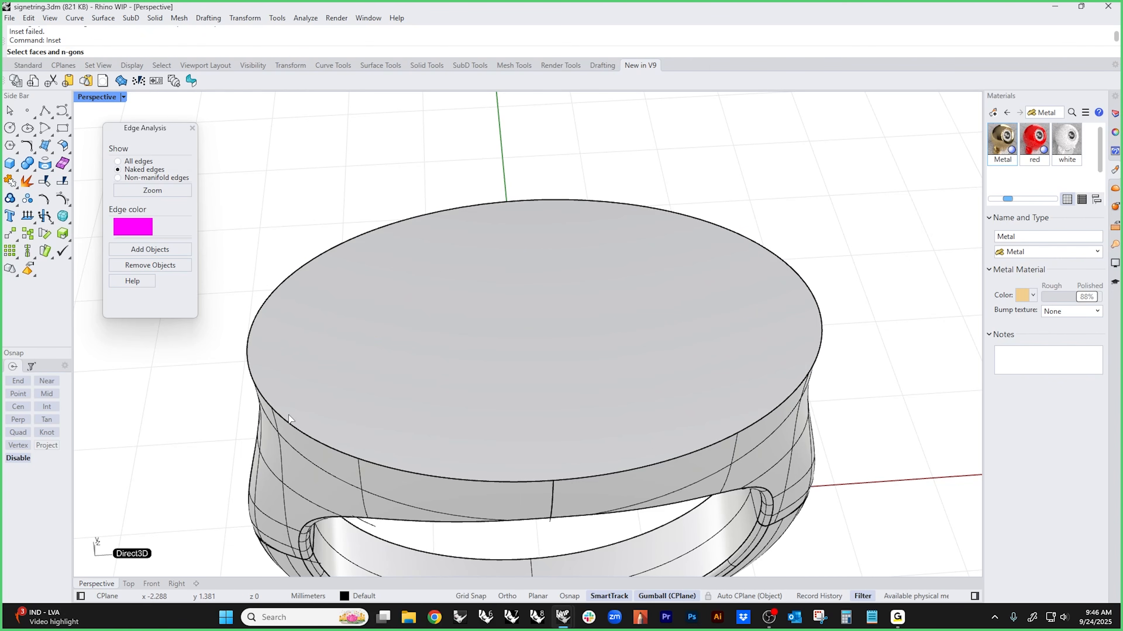
# - Inset the oval top face through a picked point to leave a narrow rim, with splitting and joined outputs enabled
pyautogui.click(322, 401)
pyautogui.rightClick(322, 398)
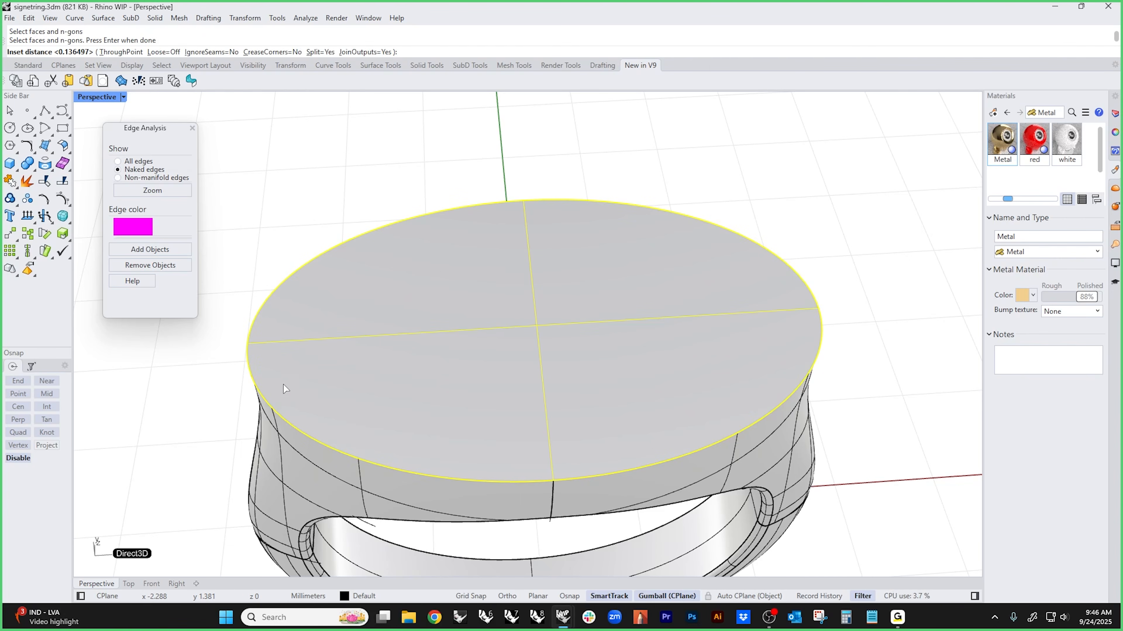
pyautogui.scroll(-8, 324, 375)
pyautogui.scroll(6, 325, 371)
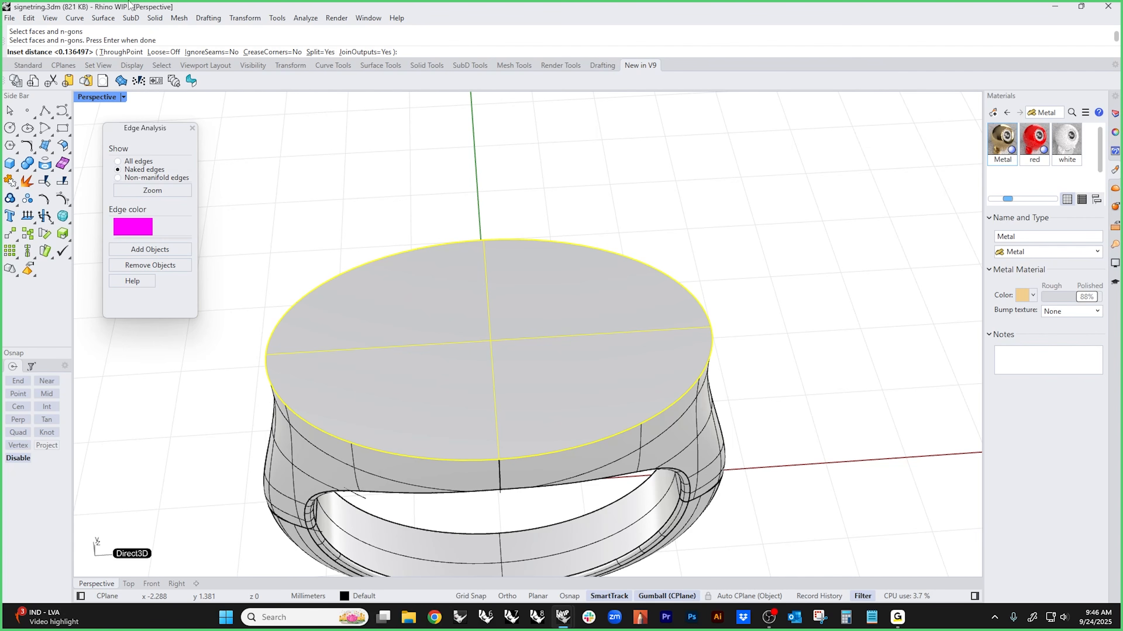
pyautogui.click(120, 51)
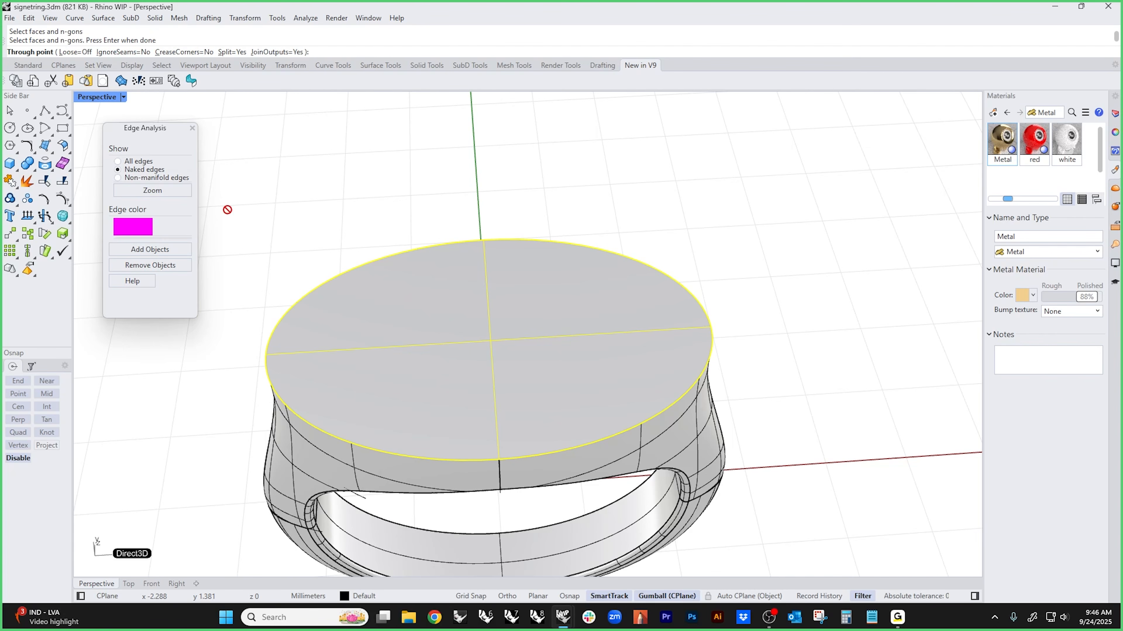
pyautogui.click(288, 382)
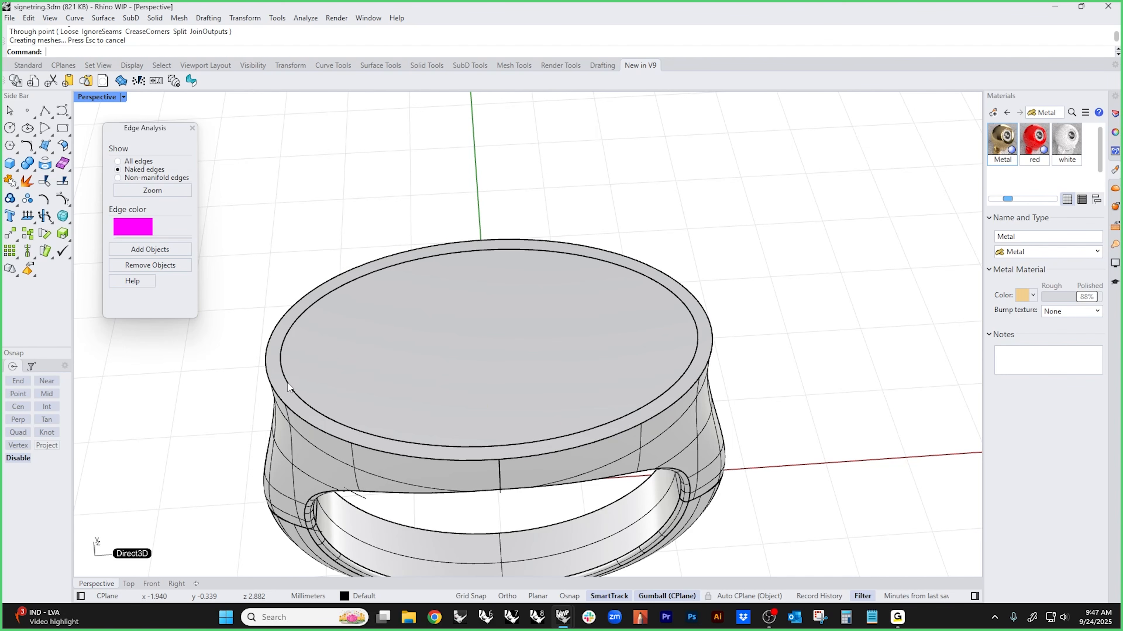
# - PushPull the inner oval face about 0.14 mm down into the ring to form a shallow recess
pyautogui.write('pp')
pyautogui.press('Return')
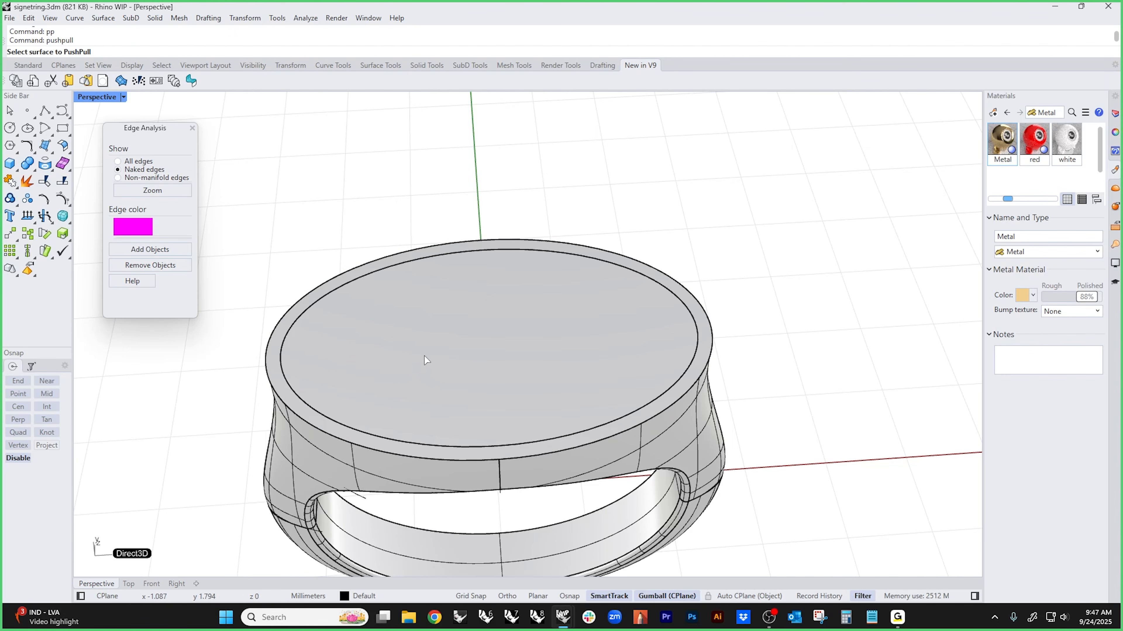
pyautogui.click(424, 358)
pyautogui.press('Return')
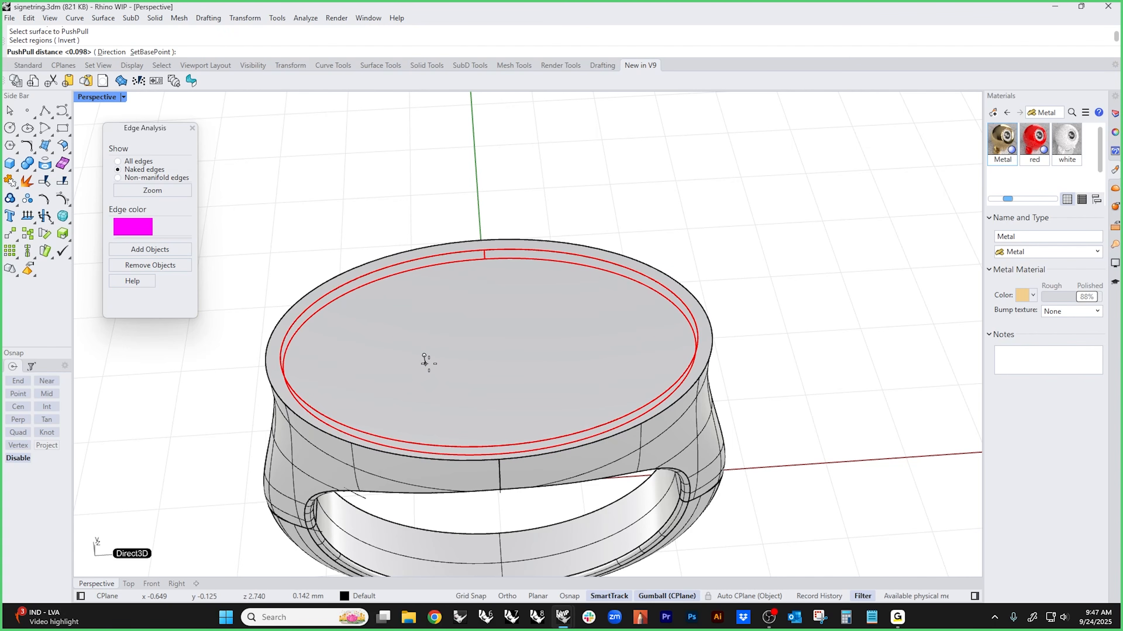
pyautogui.click(428, 364)
pyautogui.moveTo(472, 373); pyautogui.dragTo(460, 388, button='right')
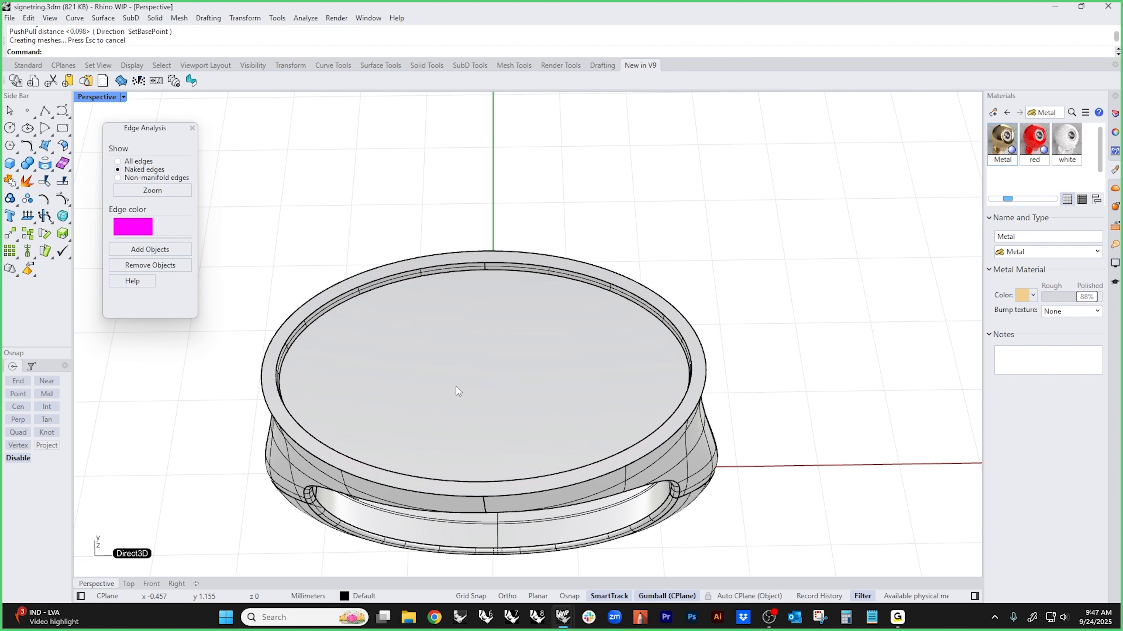
# - Scale the recess floor face slightly smaller so that the recess wall slopes inward
pyautogui.keyDown('ctrl'); pyautogui.keyDown('shift'); pyautogui.click(455, 387); pyautogui.keyUp('shift'); pyautogui.keyUp('ctrl')
pyautogui.moveTo(279, 375); pyautogui.dragTo(294, 375)
pyautogui.moveTo(349, 404); pyautogui.dragTo(493, 325, button='right')
pyautogui.scroll(6, 644, 237)
# - Try to move the recess floor face vertically
pyautogui.moveTo(559, 277); pyautogui.dragTo(561, 168)
pyautogui.hotkey('ctrl', 'z')
pyautogui.click(412, 165)
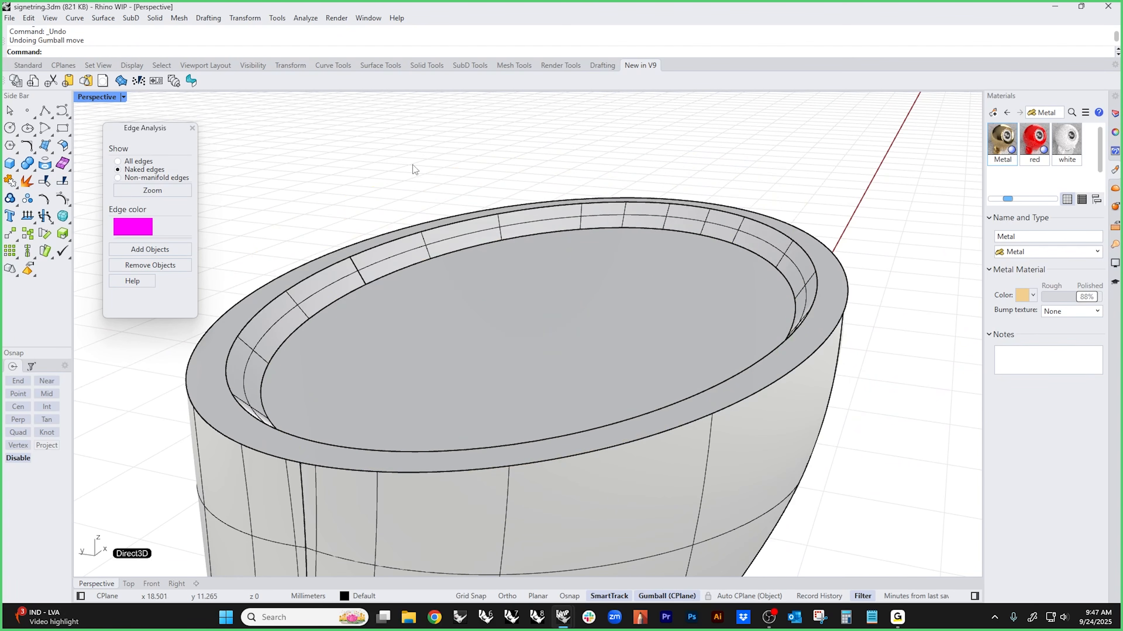
# - Delete the recess's sloped wall and the flat rim face around it, keeping the floor face
pyautogui.scroll(-6, 413, 168)
pyautogui.moveTo(420, 199); pyautogui.dragTo(463, 345, button='right')
pyautogui.scroll(6, 334, 315)
pyautogui.scroll(-4, 339, 318)
pyautogui.moveTo(338, 317); pyautogui.dragTo(442, 320, button='right')
pyautogui.scroll(5, 407, 341)
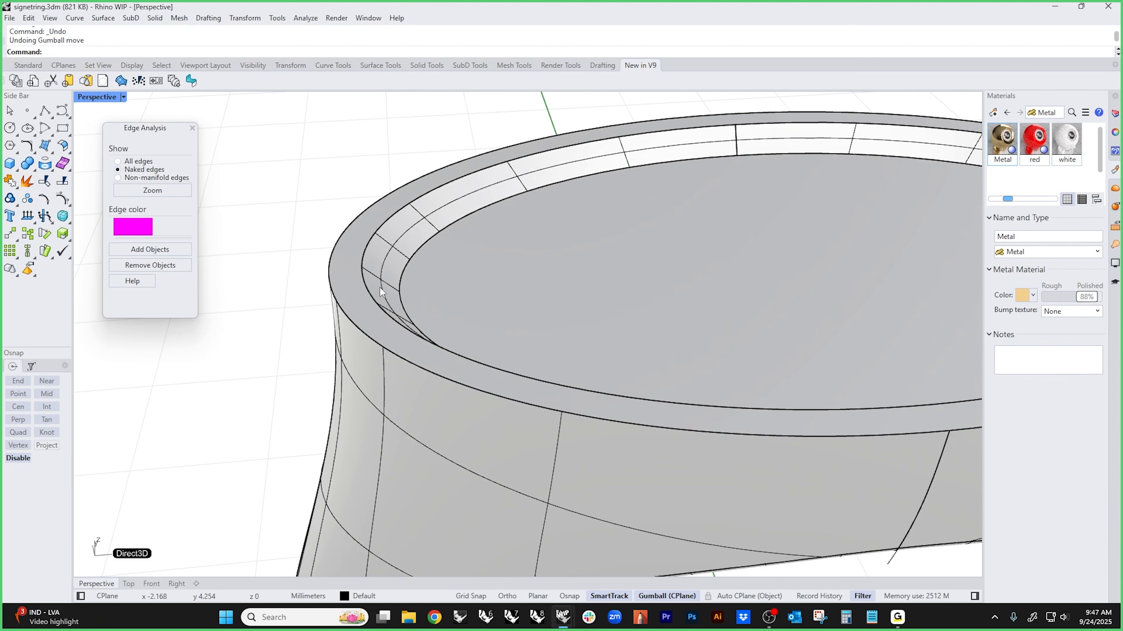
pyautogui.keyDown('ctrl'); pyautogui.keyDown('shift'); pyautogui.click(394, 274); pyautogui.keyUp('shift'); pyautogui.keyUp('ctrl')
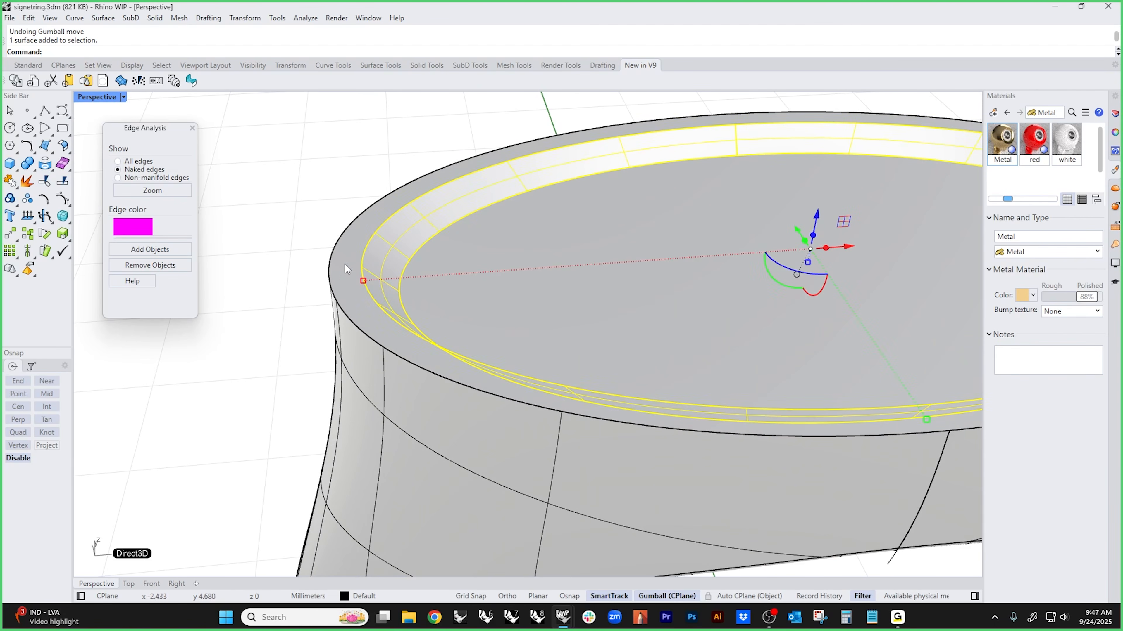
pyautogui.keyDown('ctrl'); pyautogui.keyDown('shift'); pyautogui.click(343, 267); pyautogui.keyUp('shift'); pyautogui.keyUp('ctrl')
pyautogui.press('Delete')
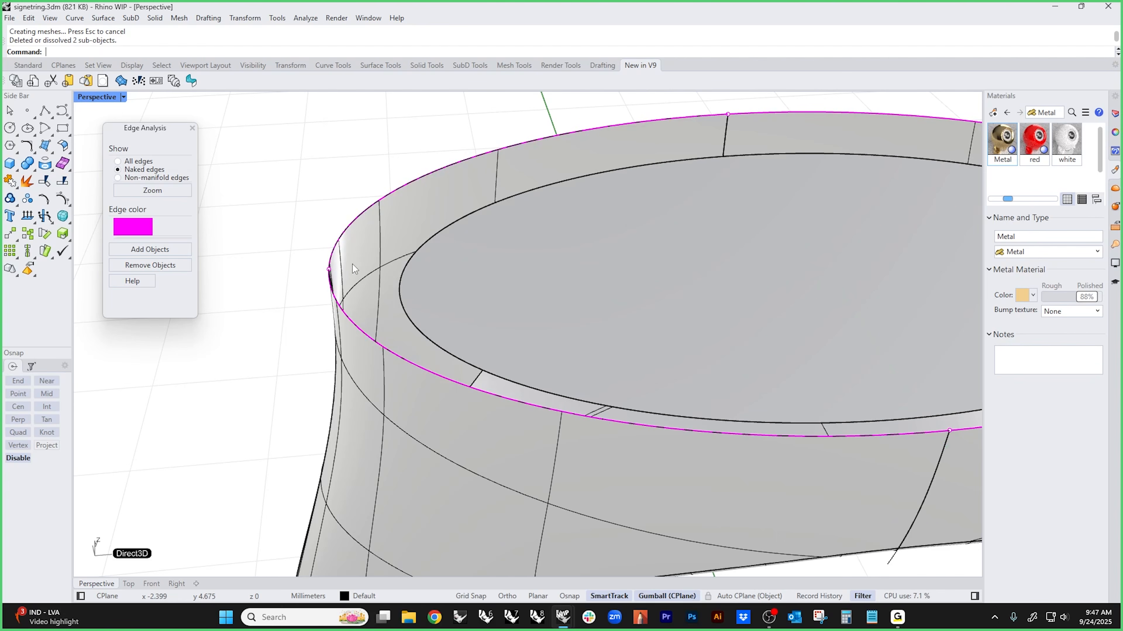
# - Start a surface blend from the chained outer rim edges to the recess floor's edge, accepting the seam points
pyautogui.middleClick(317, 264)
pyautogui.click(283, 232)
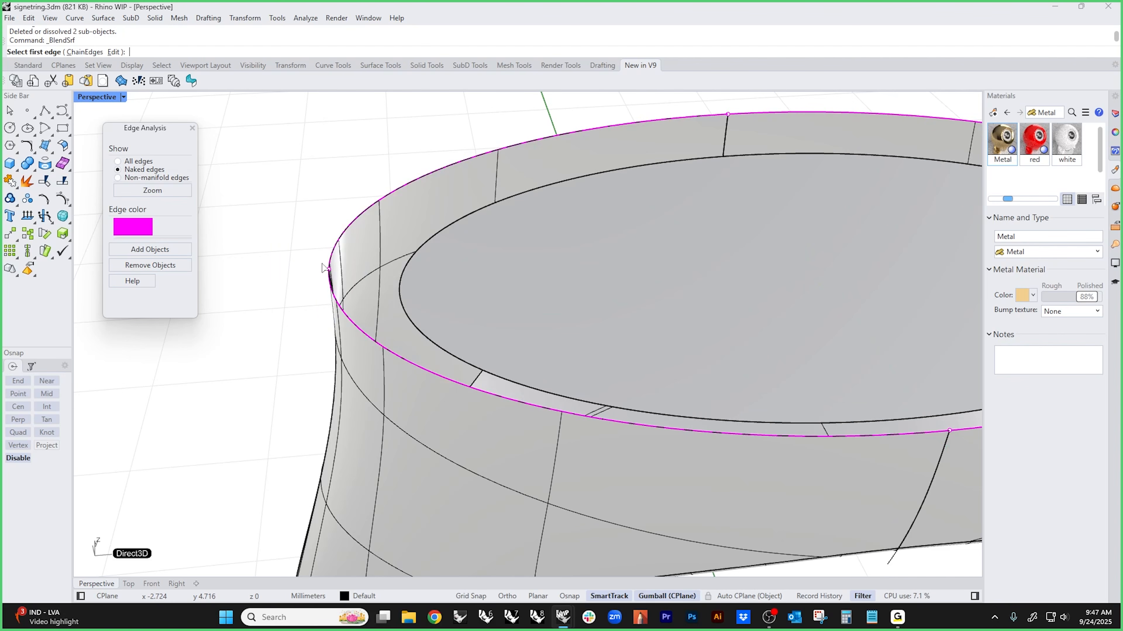
pyautogui.write('c')
pyautogui.press('Return')
pyautogui.click(339, 304)
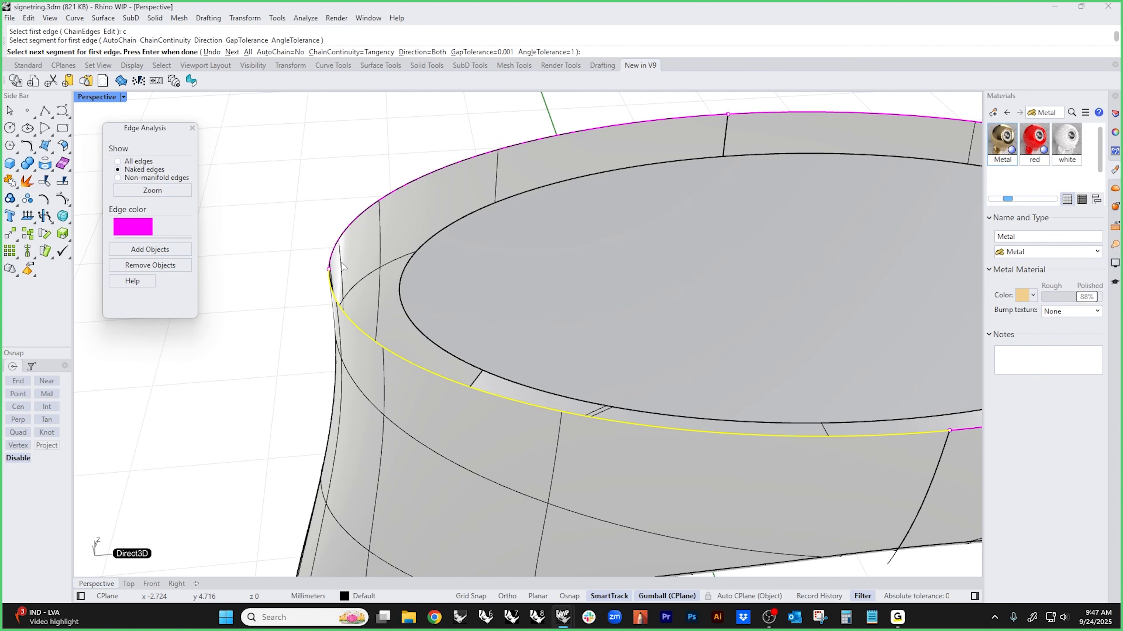
pyautogui.scroll(-5, 411, 356)
pyautogui.click(760, 370)
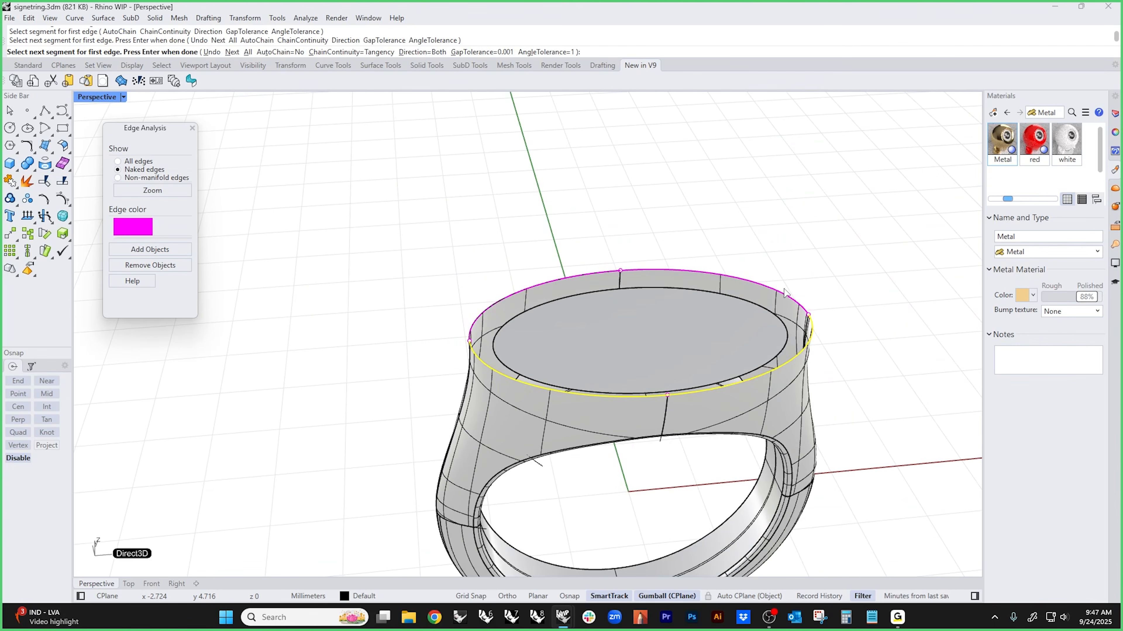
pyautogui.click(738, 284)
pyautogui.click(592, 279)
pyautogui.click(543, 385)
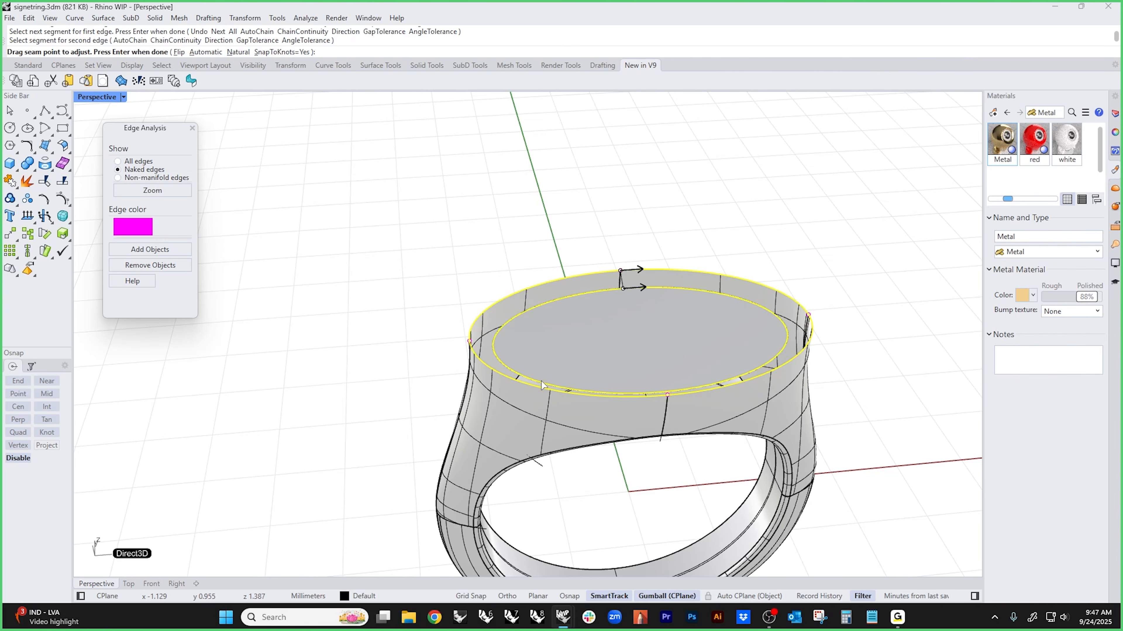
pyautogui.rightClick(551, 378)
# - Shape the tangent blend profile by pulling its inner handle toward the floor edge and slightly lowering its outer handle
pyautogui.moveTo(639, 354); pyautogui.dragTo(544, 354, button='right')
pyautogui.scroll(5, 544, 354)
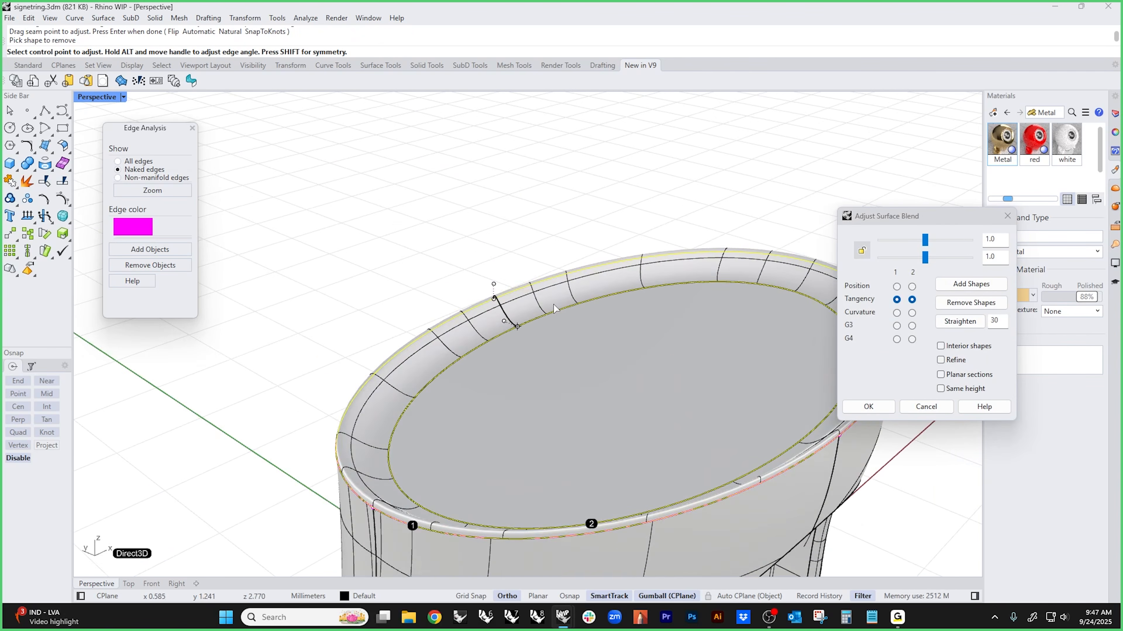
pyautogui.moveTo(551, 311); pyautogui.dragTo(570, 326, button='right')
pyautogui.scroll(6, 536, 322)
pyautogui.moveTo(510, 322); pyautogui.dragTo(527, 325)
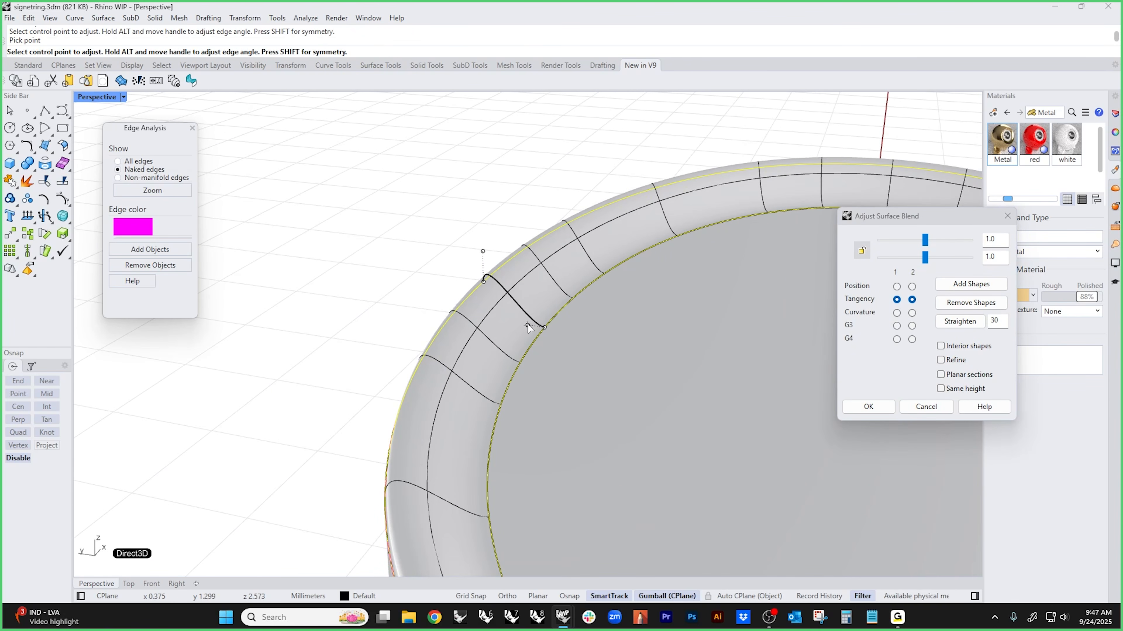
pyautogui.moveTo(483, 251)
pyautogui.mouseDown()
pyautogui.moveTo(482, 219)
pyautogui.moveTo(482, 255)
pyautogui.mouseUp()
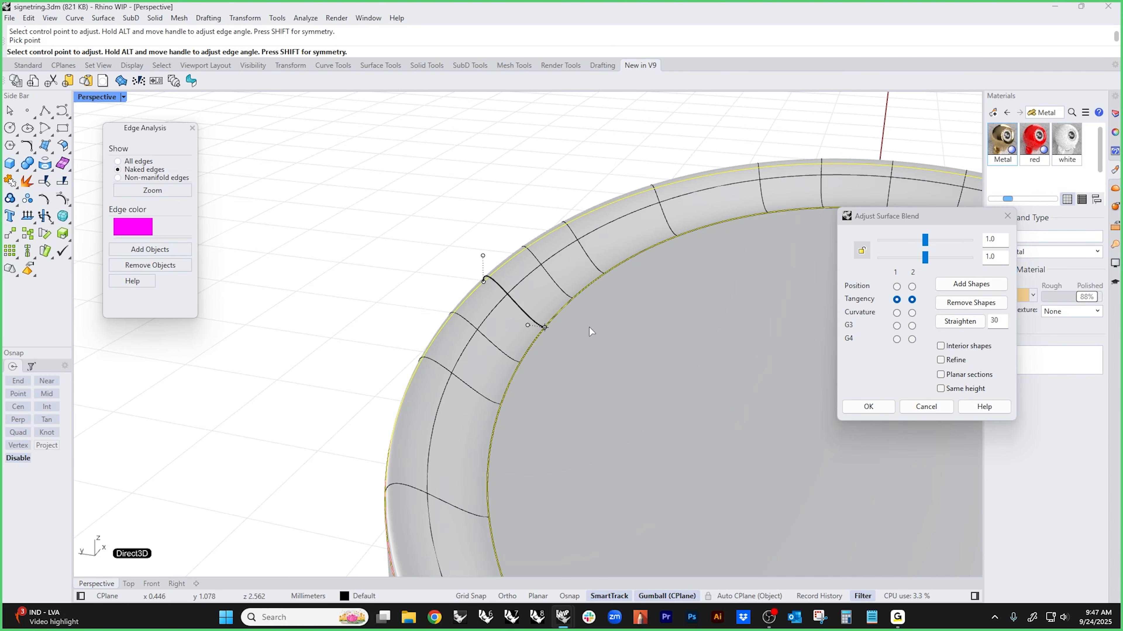
# - Set both blend edges to curvature continuity and pull the inner handles closer to the recess floor's edge
pyautogui.click(896, 313)
pyautogui.click(912, 313)
pyautogui.moveTo(546, 376); pyautogui.dragTo(583, 366, button='right')
pyautogui.click(549, 322)
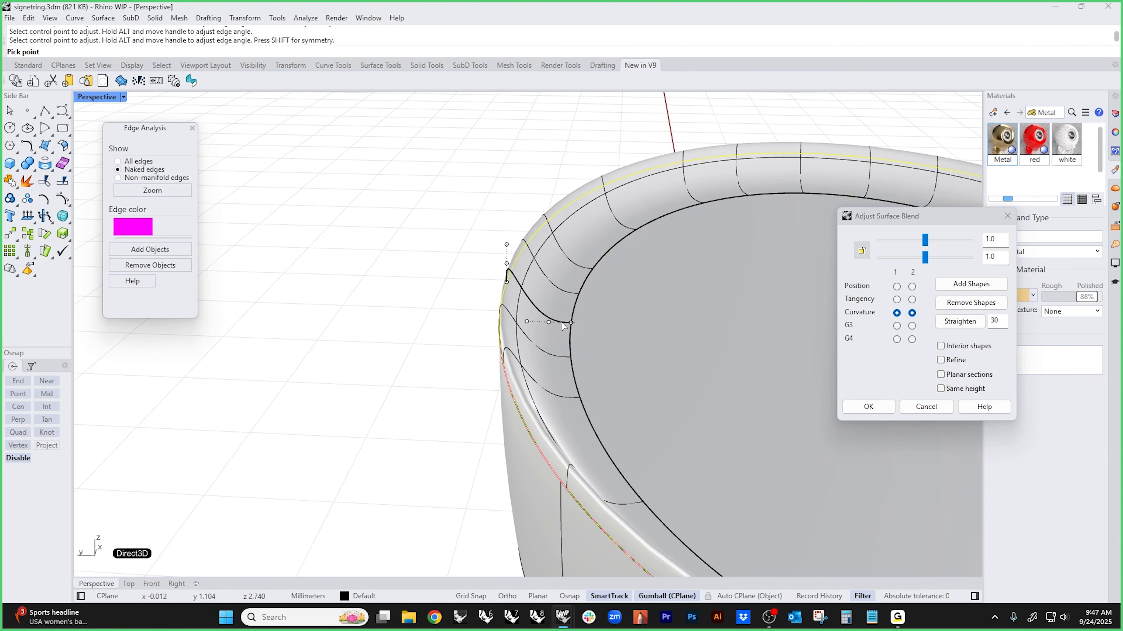
pyautogui.moveTo(548, 322); pyautogui.dragTo(569, 323)
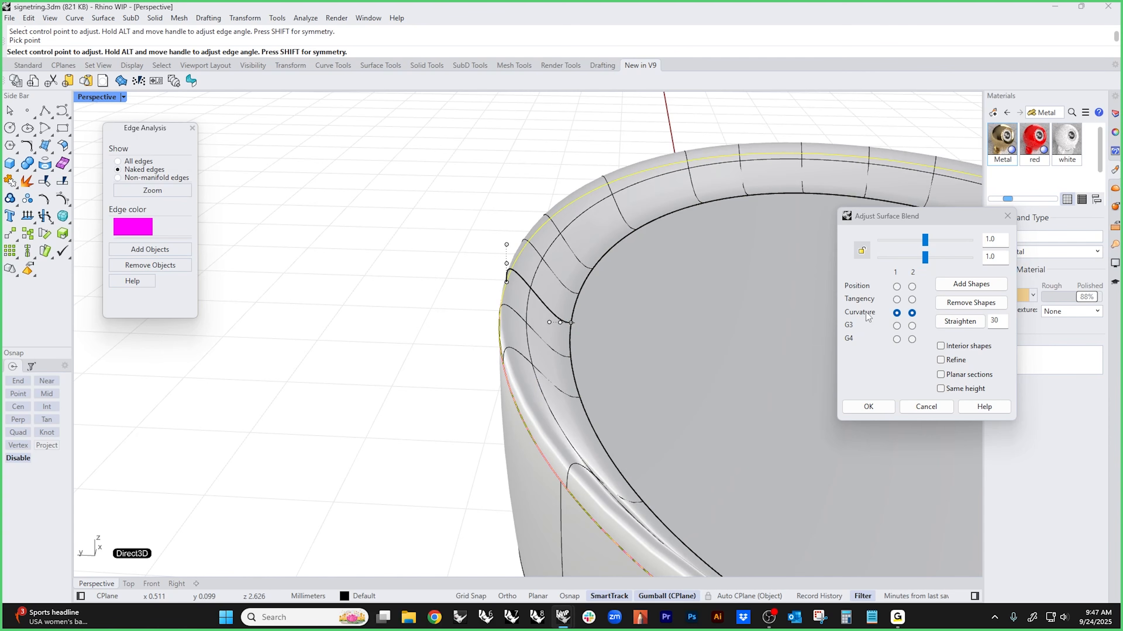
# - Set edge 1 of the blend to position and edge 2 to tangency, and shorten the inner handle toward the floor edge
pyautogui.click(896, 299)
pyautogui.click(912, 299)
pyautogui.moveTo(610, 381); pyautogui.dragTo(617, 365, button='right')
pyautogui.click(896, 288)
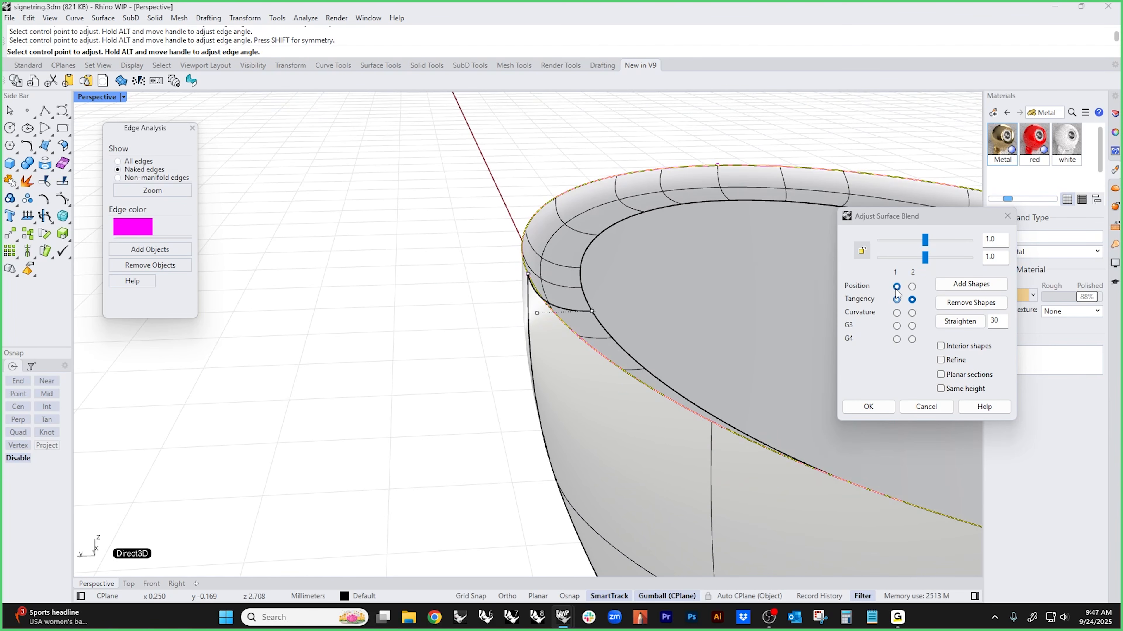
pyautogui.moveTo(544, 313)
pyautogui.mouseDown()
pyautogui.moveTo(570, 313)
pyautogui.moveTo(554, 313)
pyautogui.mouseUp()
pyautogui.scroll(-4, 565, 322)
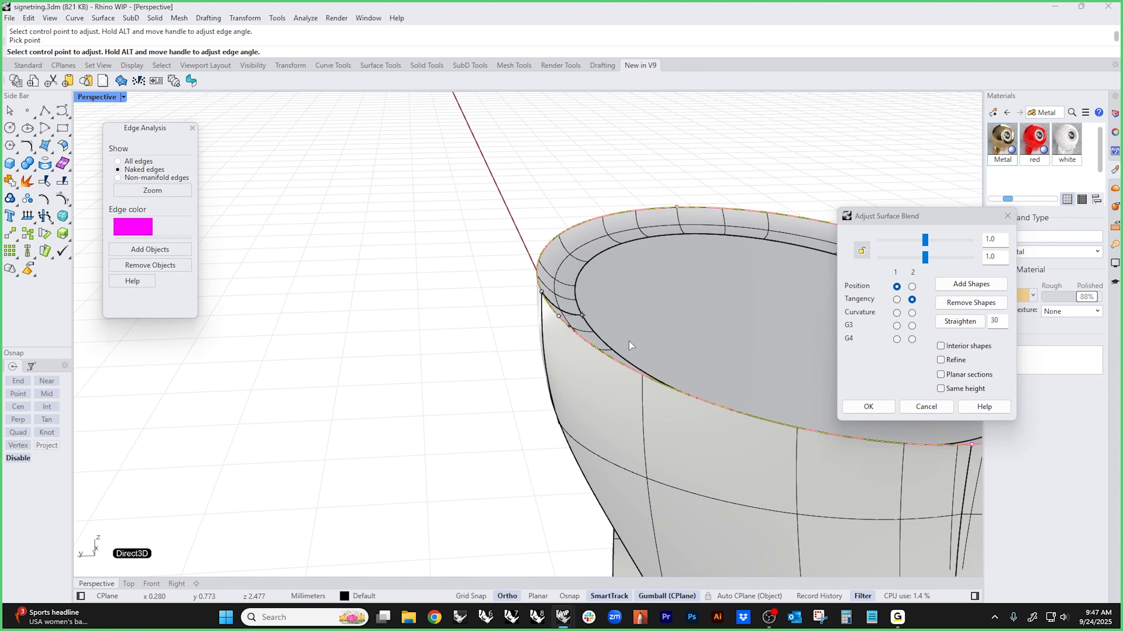
pyautogui.keyDown('shift'); pyautogui.moveTo(628, 343); pyautogui.dragTo(532, 331, button='right'); pyautogui.keyUp('shift')
# - Set edge 1 of the blend to tangency and create the rim blend surface
pyautogui.click(896, 301)
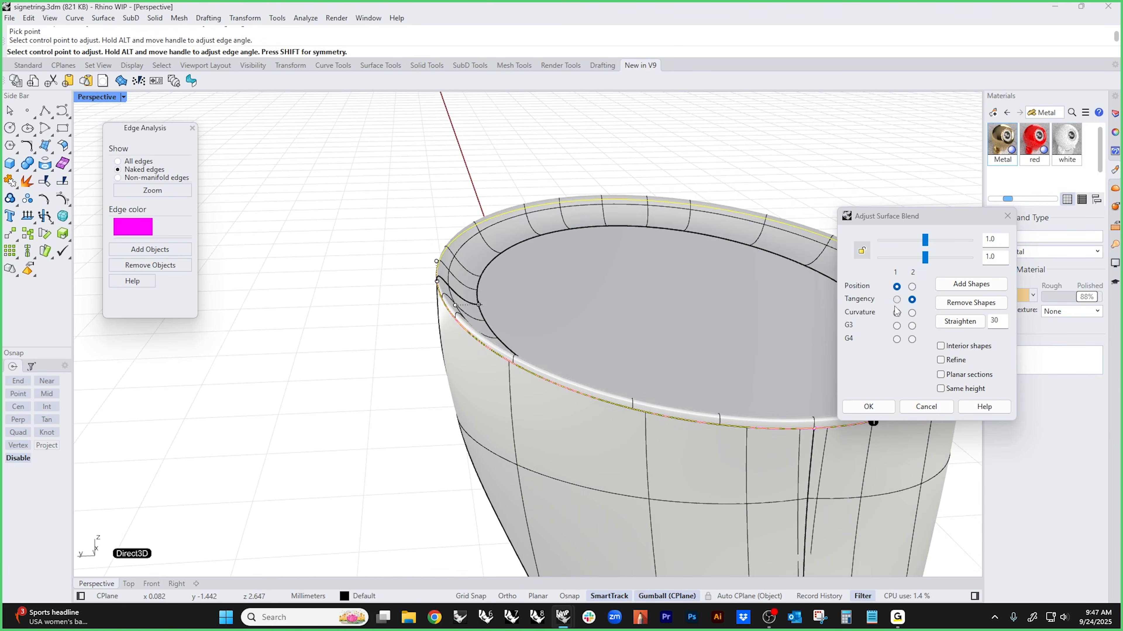
pyautogui.scroll(-3, 651, 353)
pyautogui.keyDown('shift'); pyautogui.moveTo(652, 354); pyautogui.dragTo(535, 438, button='right'); pyautogui.keyUp('shift')
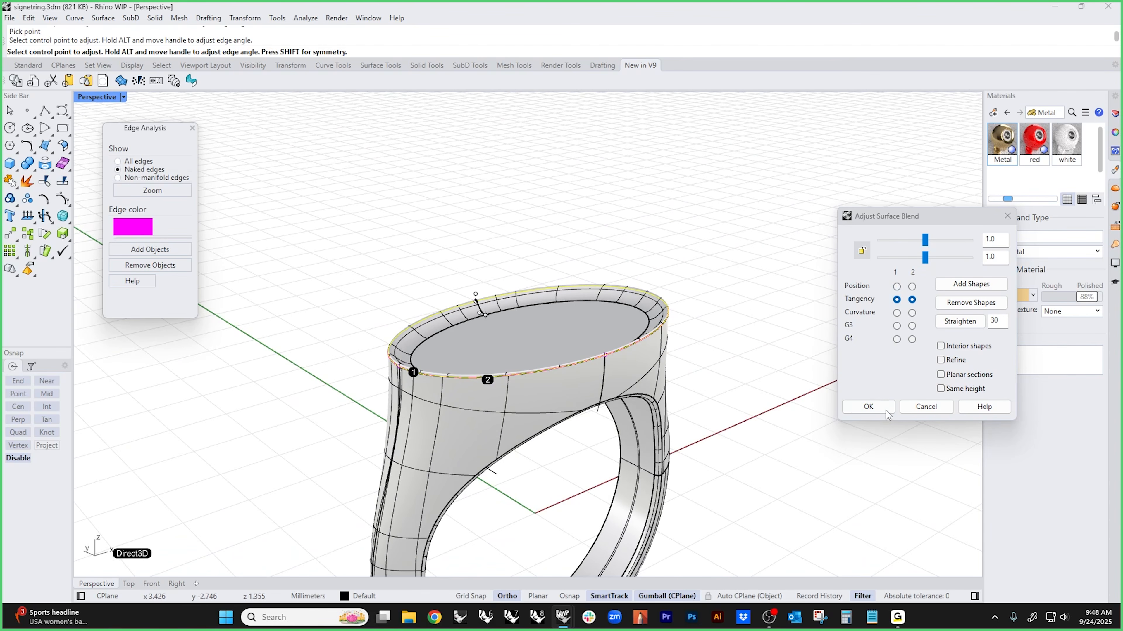
pyautogui.click(884, 410)
# - Join the rim blend surface with the ring body and recess floor
pyautogui.scroll(-5, 759, 417)
pyautogui.keyDown('shift'); pyautogui.moveTo(759, 417); pyautogui.dragTo(688, 338, button='right'); pyautogui.keyUp('shift')
pyautogui.moveTo(735, 211); pyautogui.dragTo(379, 482)
pyautogui.press('Return')
pyautogui.moveTo(381, 471); pyautogui.dragTo(411, 305, button='right')
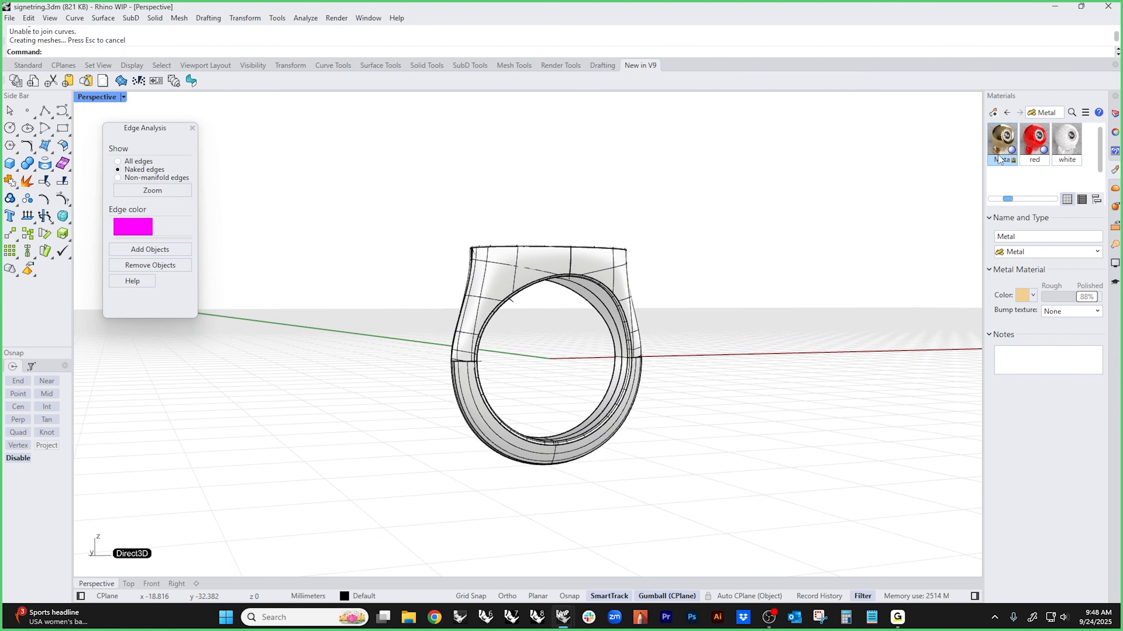
# - Assign the Metal material to the ring
pyautogui.moveTo(998, 156); pyautogui.dragTo(624, 253)
pyautogui.click(697, 246)
pyautogui.moveTo(570, 224); pyautogui.dragTo(563, 259, button='right')
# - Close the edge analysis and switch the perspective view to Rendered display
pyautogui.click(192, 129)
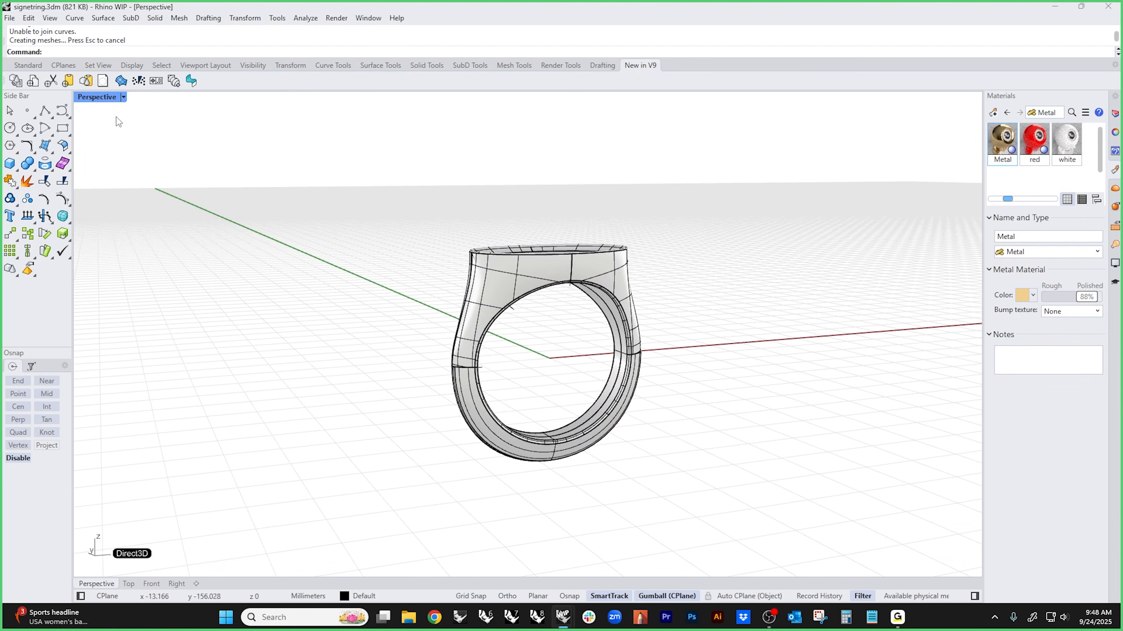
pyautogui.click(92, 98)
pyautogui.click(120, 170)
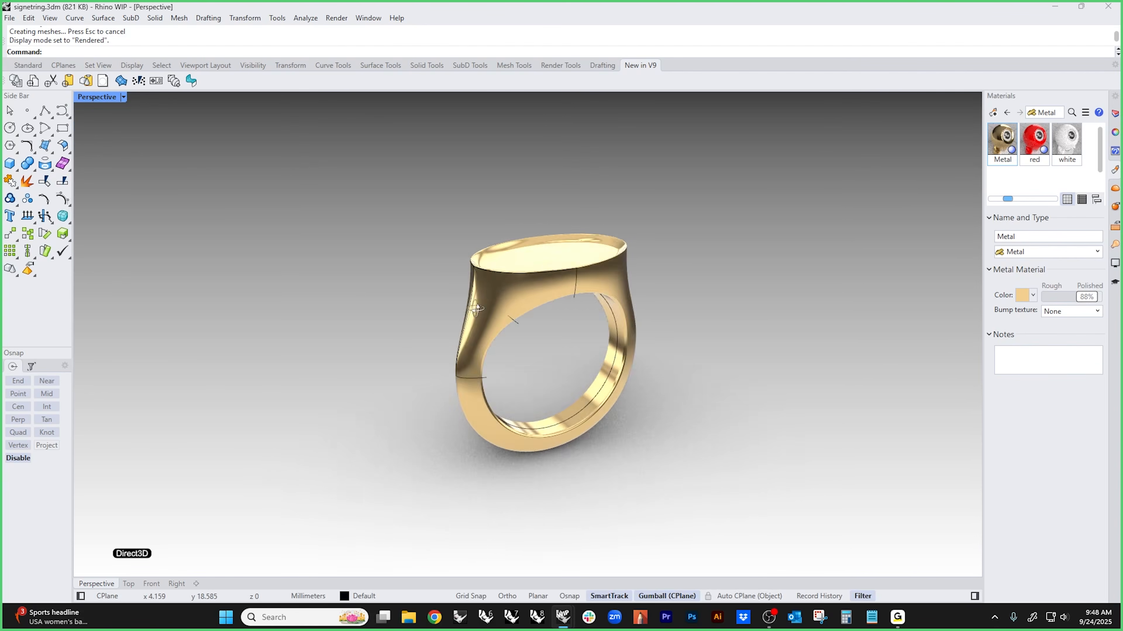
# - Hide the leftover construction curves on the rendered ring
pyautogui.scroll(8, 476, 308)
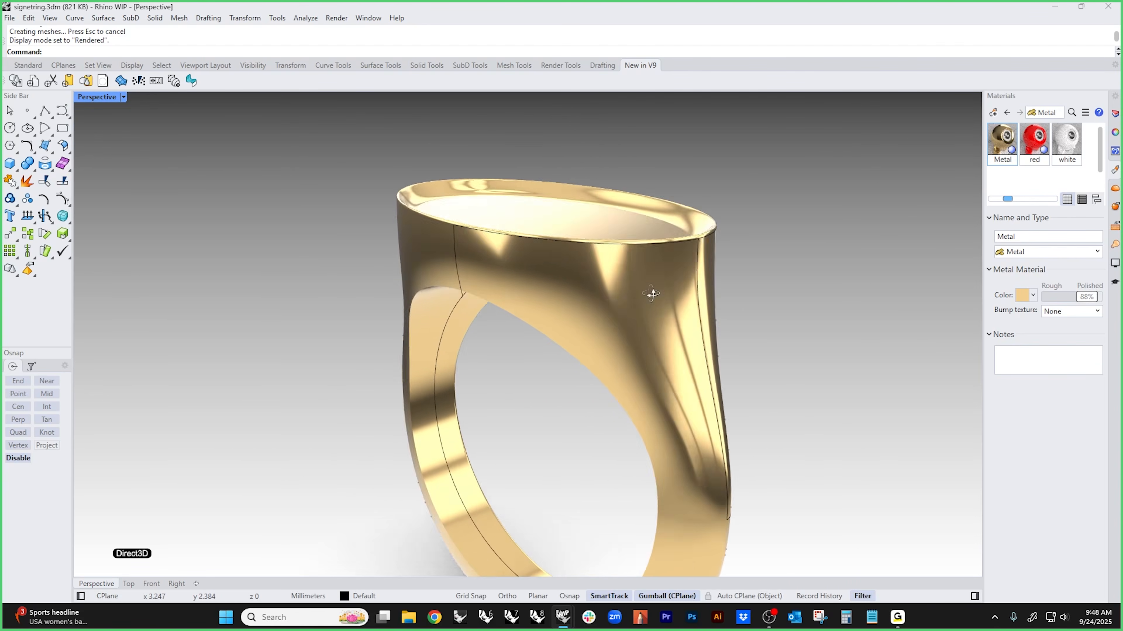
pyautogui.moveTo(651, 293); pyautogui.dragTo(738, 249, button='right')
pyautogui.scroll(-6, 747, 252)
pyautogui.moveTo(650, 328); pyautogui.dragTo(272, 398, button='right')
pyautogui.write('h')
pyautogui.press('Return')
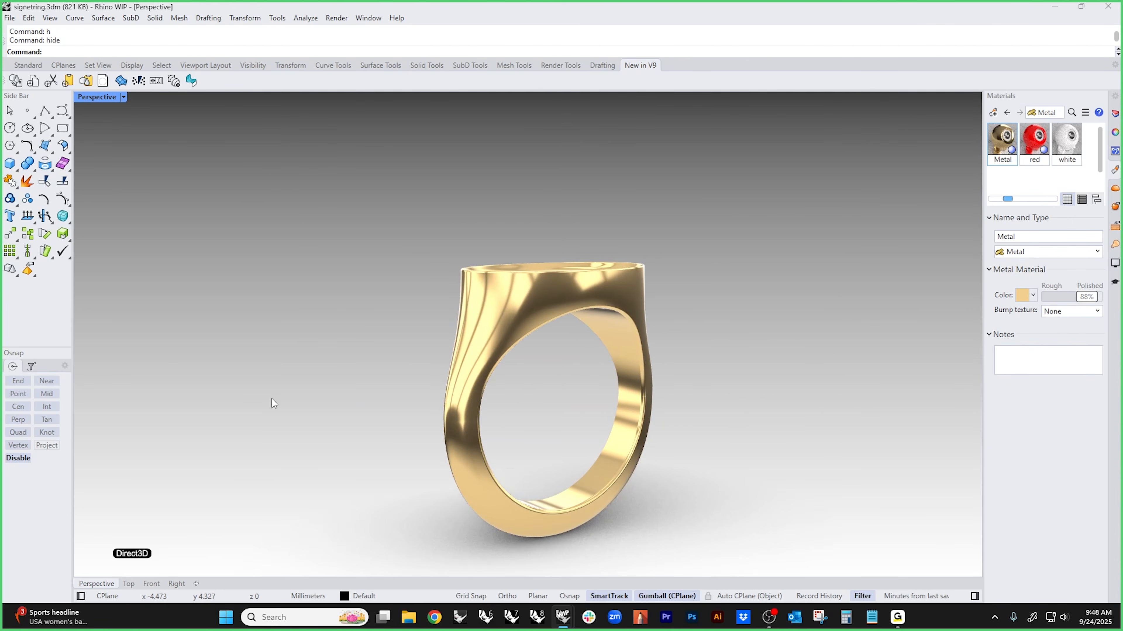
# - Run the Zebra stripe analysis on the ring
pyautogui.write('zebra')
pyautogui.press('Return')
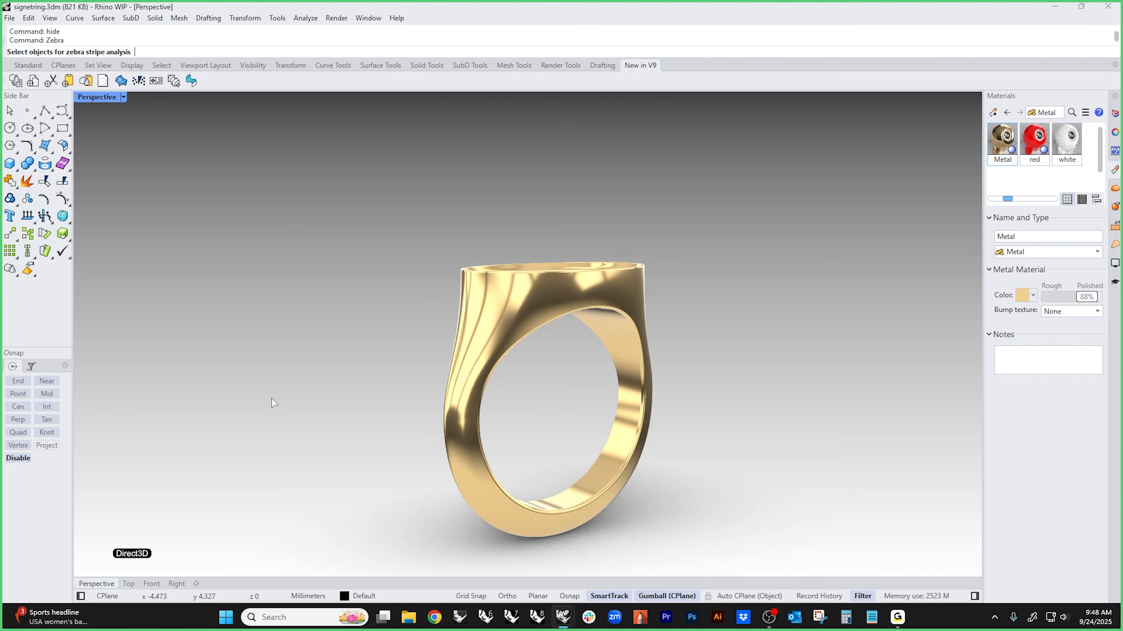
pyautogui.click(526, 303)
pyautogui.press('Return')
pyautogui.moveTo(440, 322); pyautogui.dragTo(353, 256, button='right')
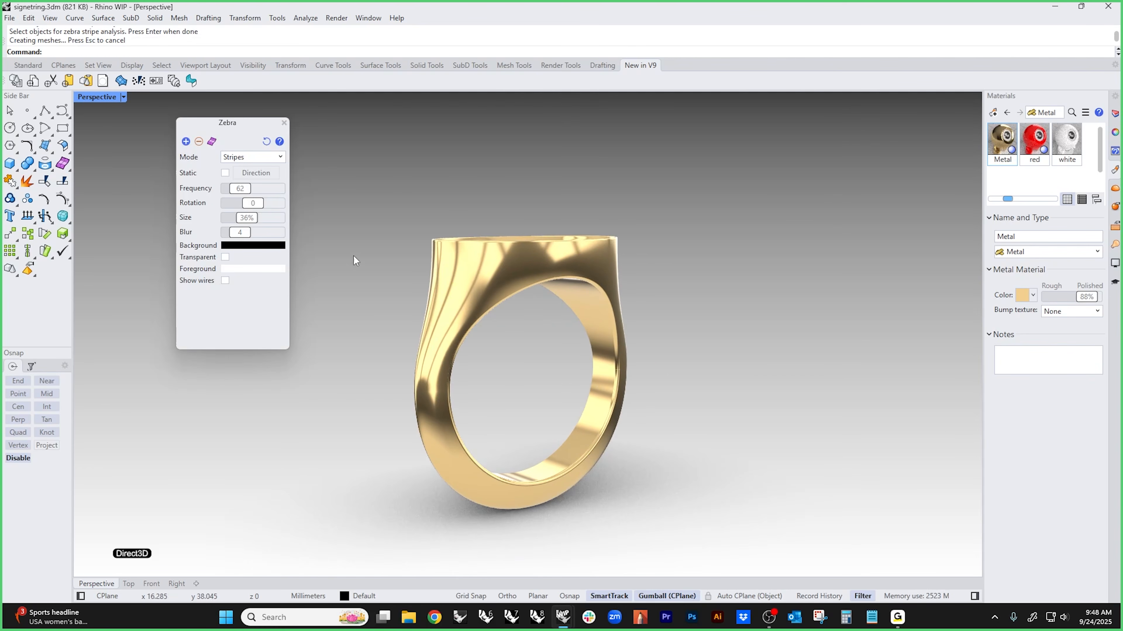
# - Switch the perspective view to Wireframe display and examine the zebra stripes over the ring's shoulders and top
pyautogui.click(115, 97)
pyautogui.click(108, 154)
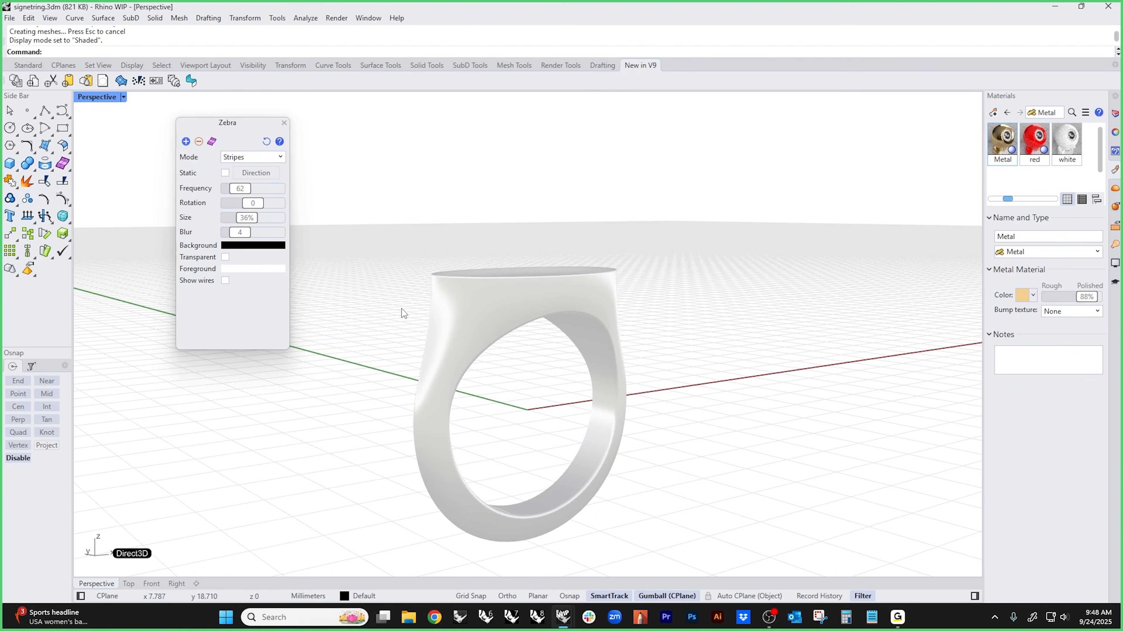
pyautogui.click(123, 97)
pyautogui.click(107, 142)
pyautogui.moveTo(592, 296); pyautogui.dragTo(473, 350, button='right')
pyautogui.scroll(3, 549, 279)
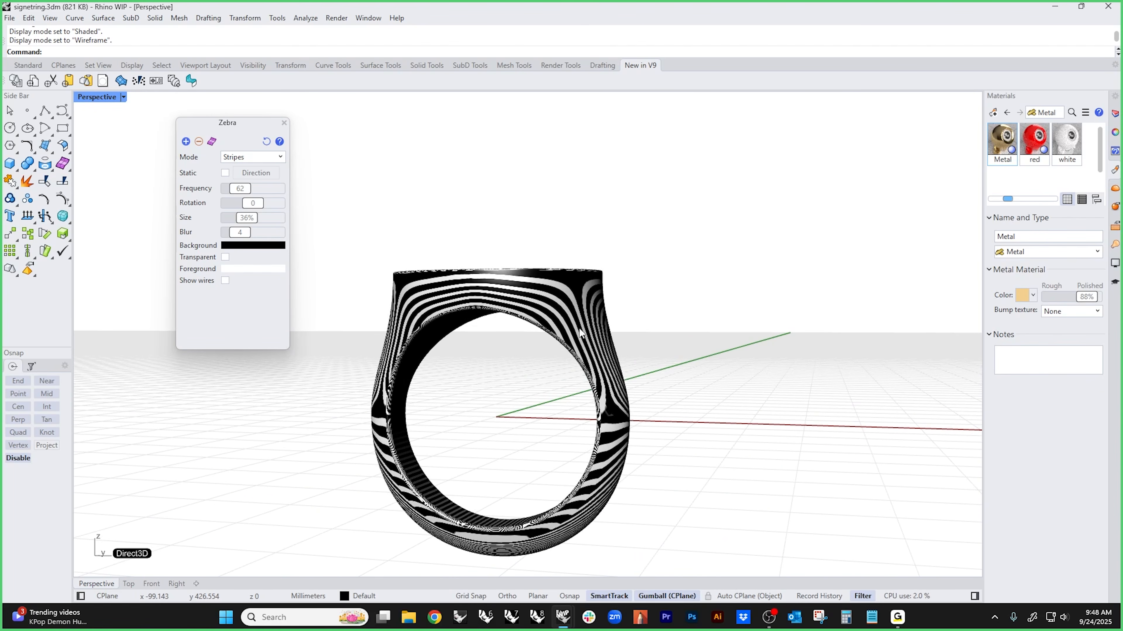
pyautogui.moveTo(527, 316); pyautogui.dragTo(509, 283, button='right')
pyautogui.click(513, 274)
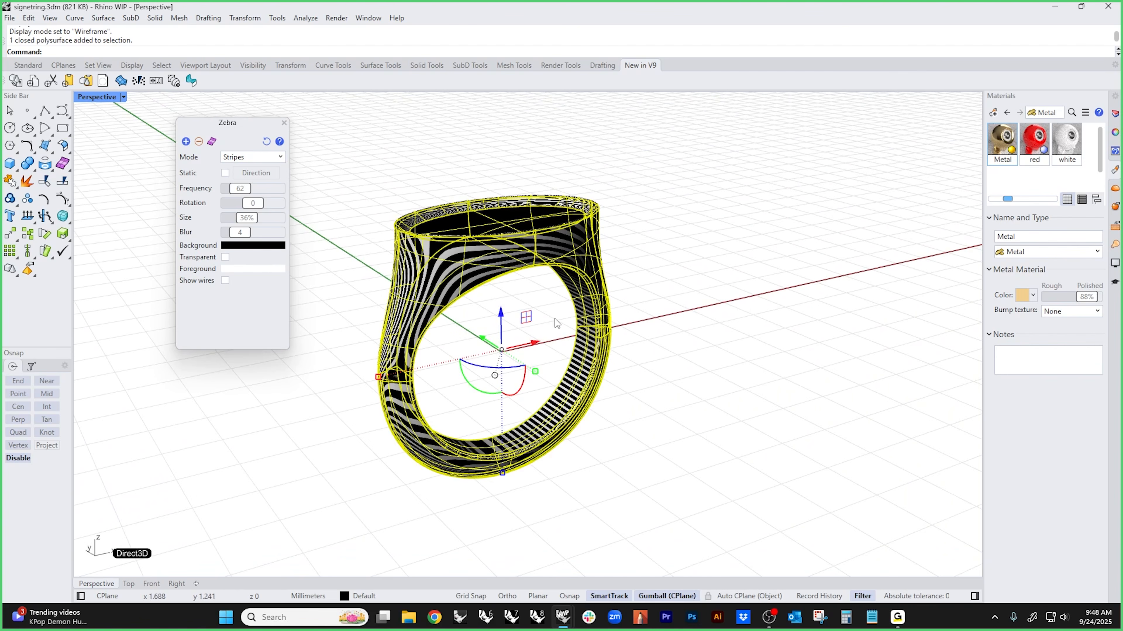
pyautogui.press('Escape')
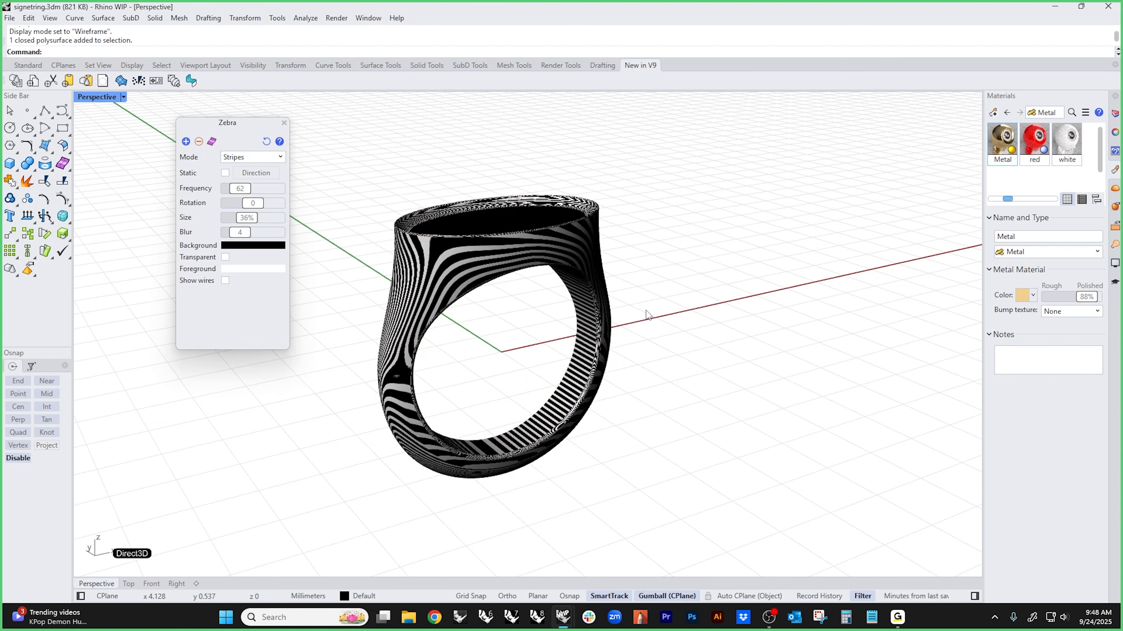
# - Close the zebra analysis and move the ring along the X axis, away from the origin
pyautogui.click(283, 123)
pyautogui.keyDown('shift'); pyautogui.moveTo(468, 305); pyautogui.dragTo(636, 340, button='right'); pyautogui.keyUp('shift')
pyautogui.scroll(-4, 502, 310)
pyautogui.moveTo(636, 340); pyautogui.dragTo(561, 408)
pyautogui.moveTo(709, 338); pyautogui.dragTo(851, 322)
pyautogui.click(539, 375)
pyautogui.keyDown('shift'); pyautogui.moveTo(540, 373); pyautogui.dragTo(484, 373, button='right'); pyautogui.keyUp('shift')
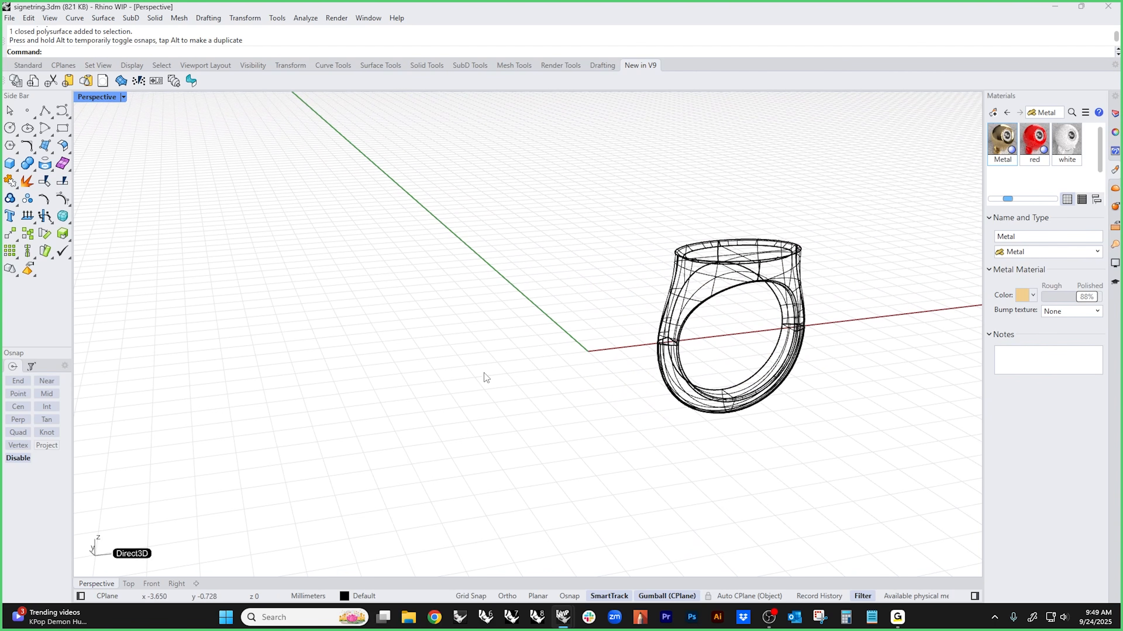
# - Draw a freehand rectangular box on the construction plane beside the ring
pyautogui.click(12, 166)
pyautogui.click(329, 361)
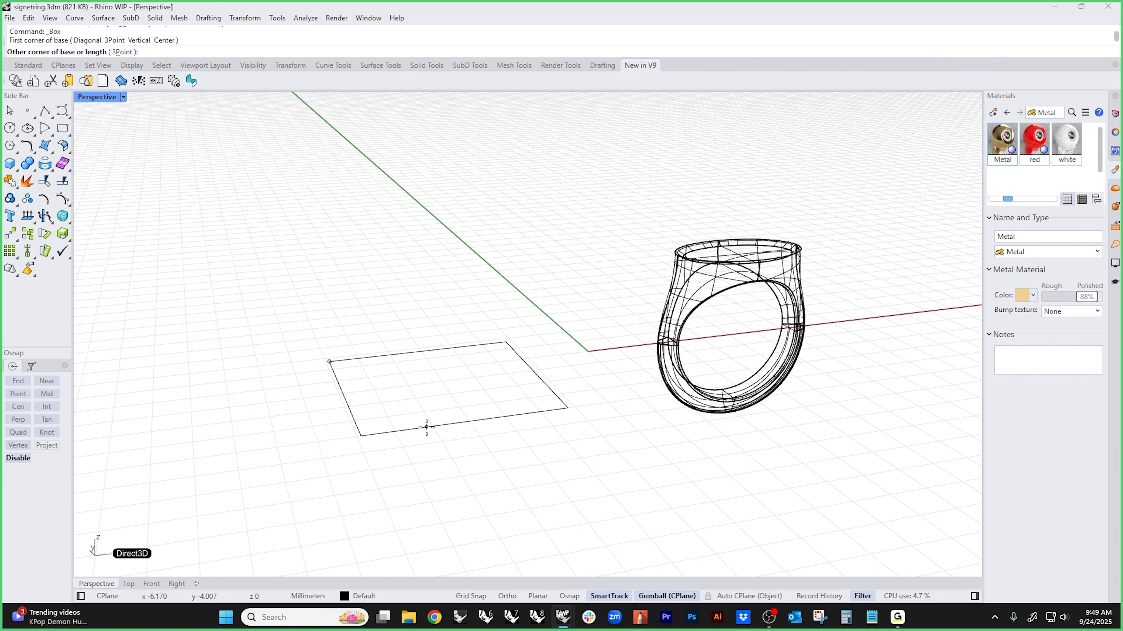
pyautogui.click(504, 437)
pyautogui.click(505, 335)
pyautogui.moveTo(316, 255); pyautogui.dragTo(366, 287, button='right')
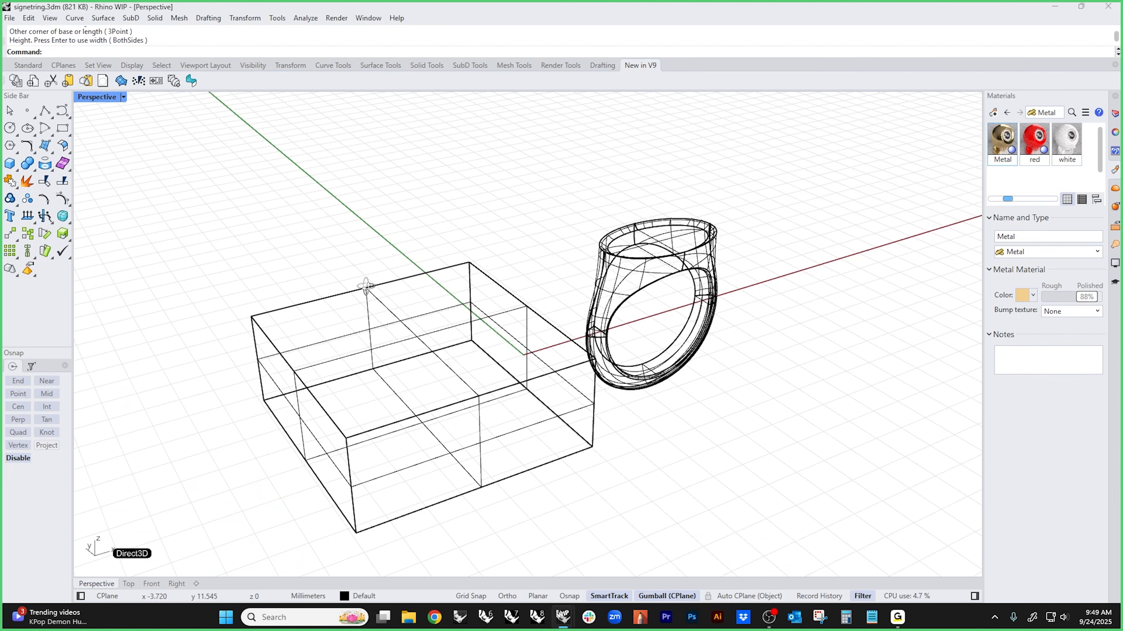
# - Draw a circle by diameter between the midpoints of two opposite top edges of the box and extrude it upward into a solid cylinder
pyautogui.click(16, 135)
pyautogui.click(47, 137)
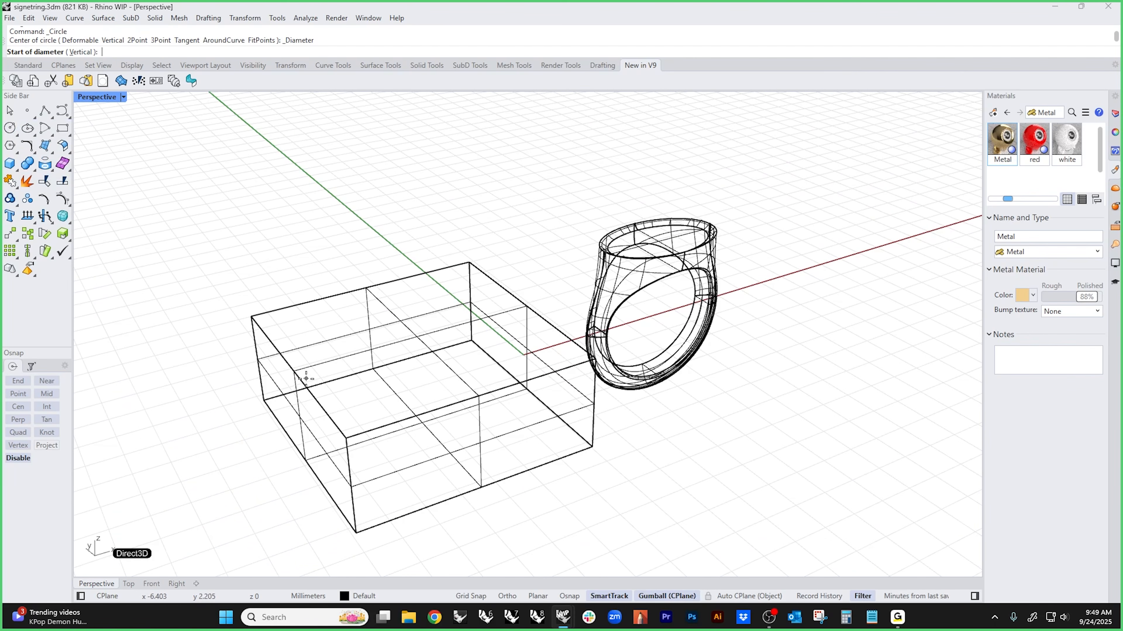
pyautogui.click(294, 371)
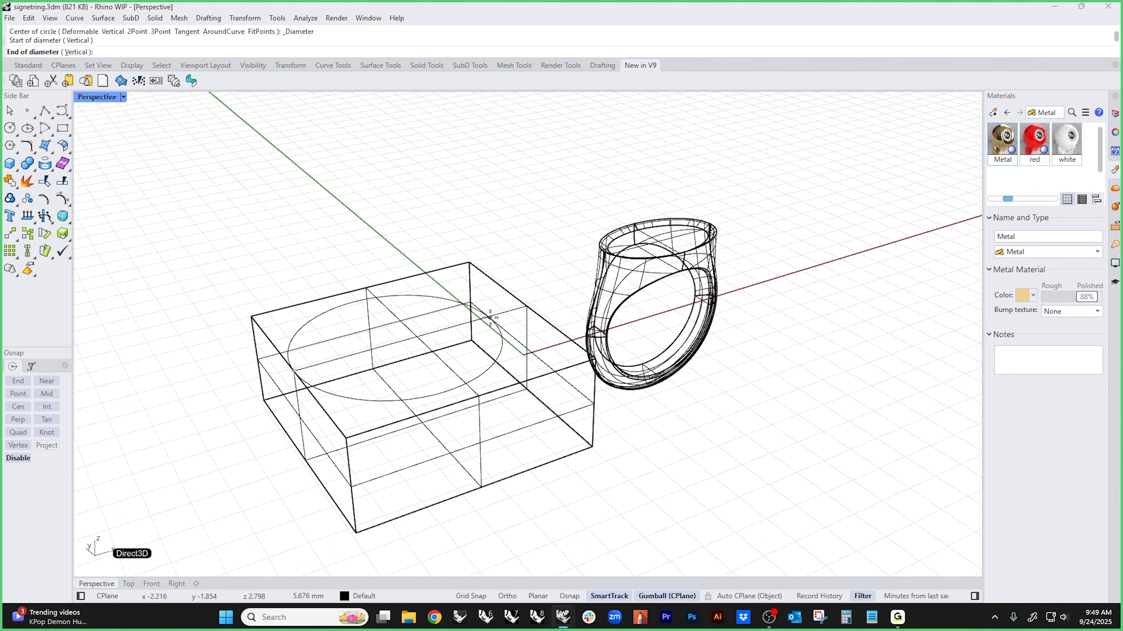
pyautogui.click(525, 307)
pyautogui.click(537, 357)
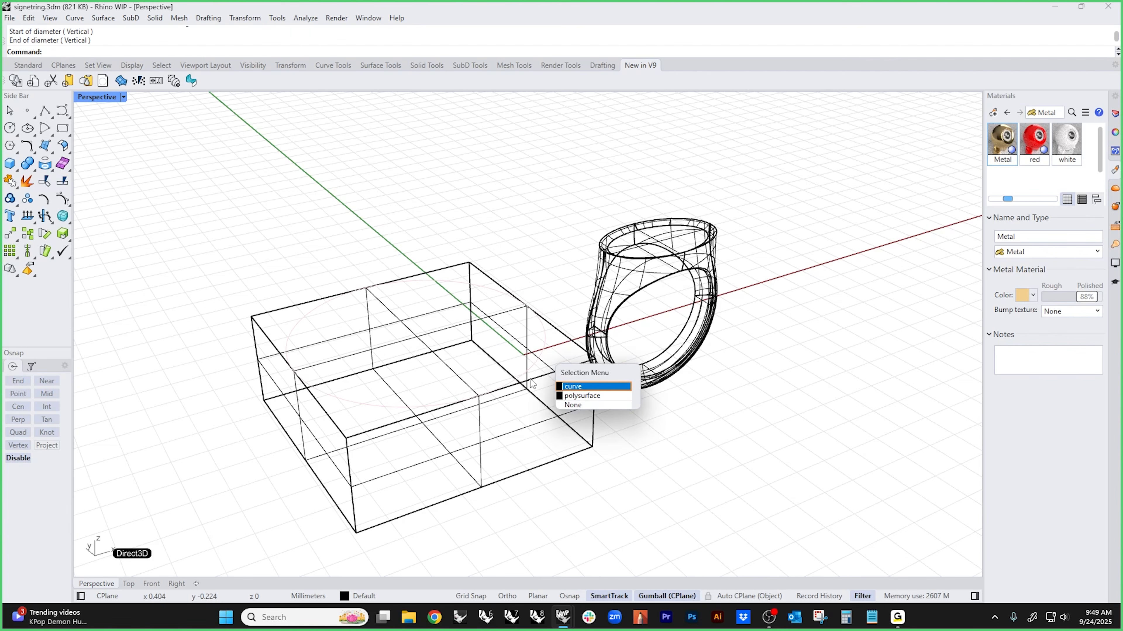
pyautogui.click(602, 386)
pyautogui.moveTo(415, 325); pyautogui.dragTo(410, 239)
pyautogui.click(236, 213)
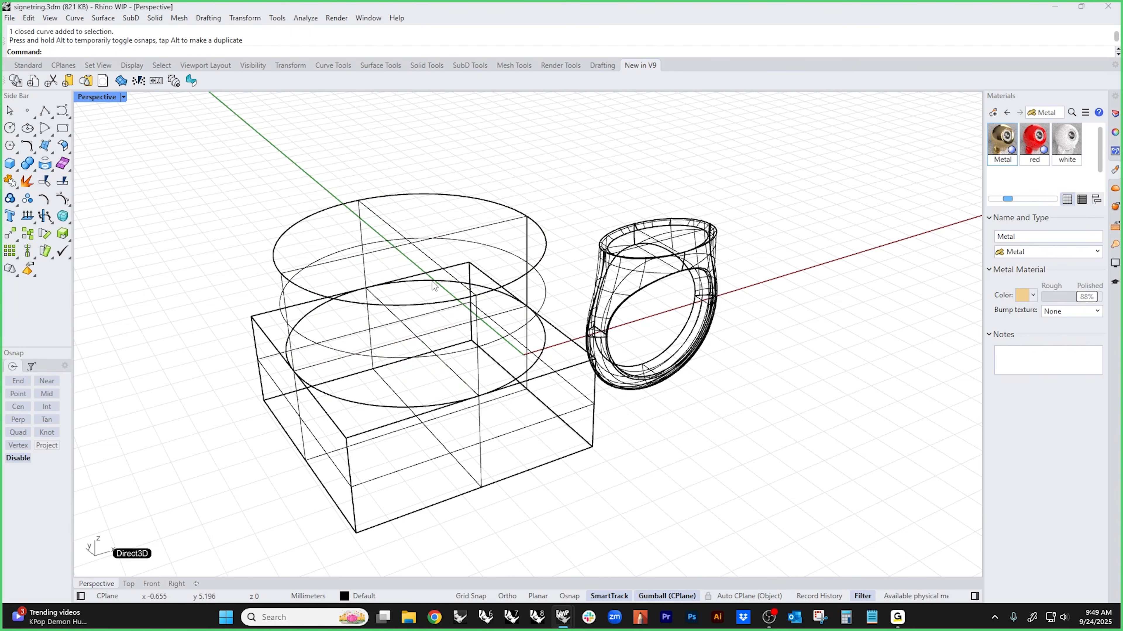
# - Switch the perspective view to Shaded display and isolate the box, cylinder and circle from the ring
pyautogui.middleClick(419, 241)
pyautogui.click(365, 193)
pyautogui.moveTo(408, 158); pyautogui.dragTo(252, 419)
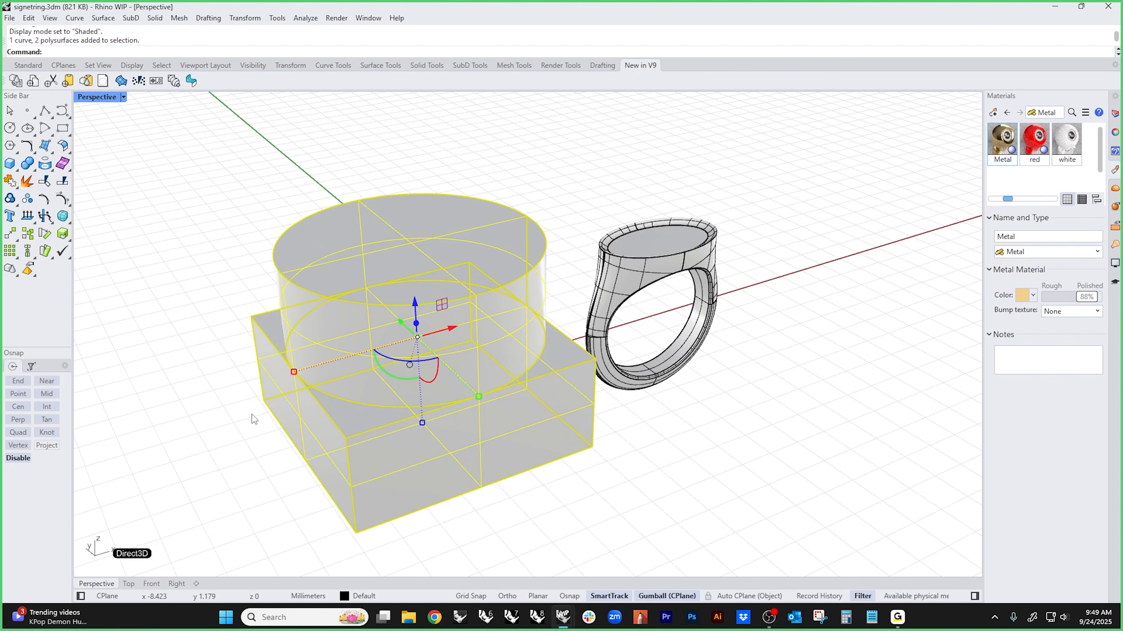
pyautogui.hotkey('ctrl', 'i')
pyautogui.click(252, 414)
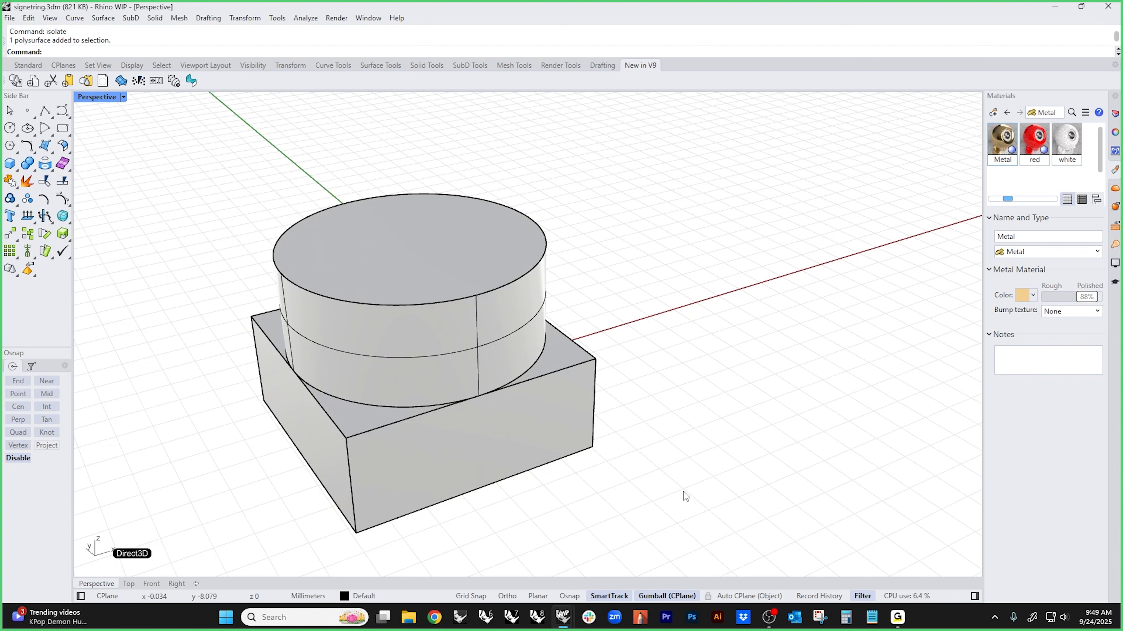
# - Boolean union the box and the cylinder into one solid
pyautogui.moveTo(683, 492); pyautogui.dragTo(313, 321)
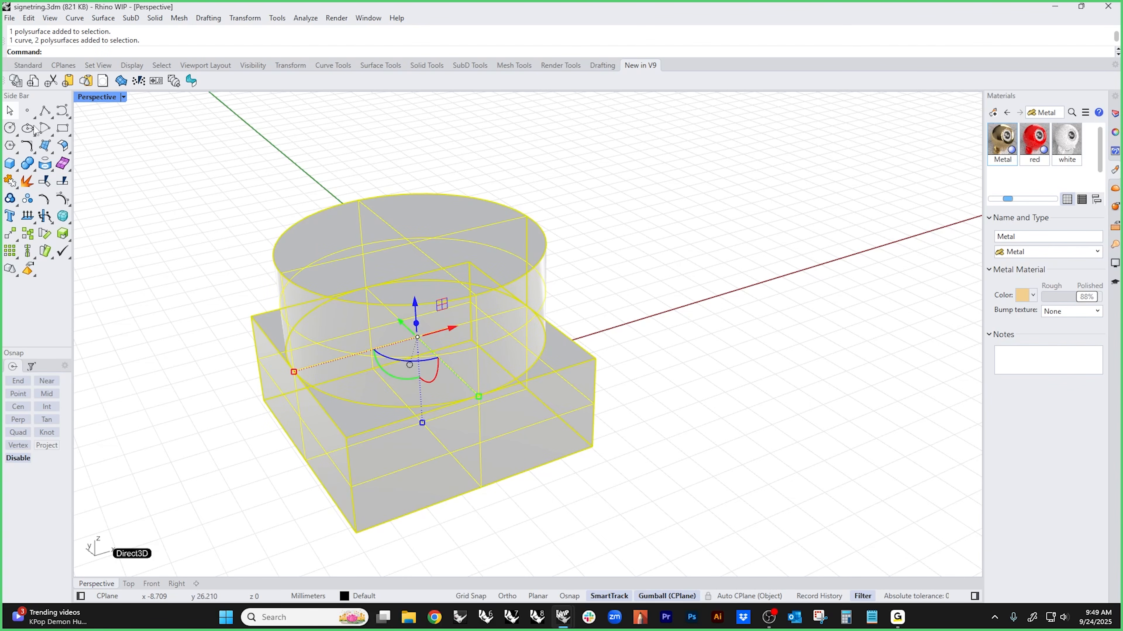
pyautogui.click(28, 163)
pyautogui.keyDown('shift'); pyautogui.moveTo(301, 447); pyautogui.dragTo(393, 354, button='right'); pyautogui.keyUp('shift')
pyautogui.click(619, 367)
pyautogui.keyDown('shift'); pyautogui.moveTo(630, 372); pyautogui.dragTo(600, 448, button='right'); pyautogui.keyUp('shift')
pyautogui.press('Escape')
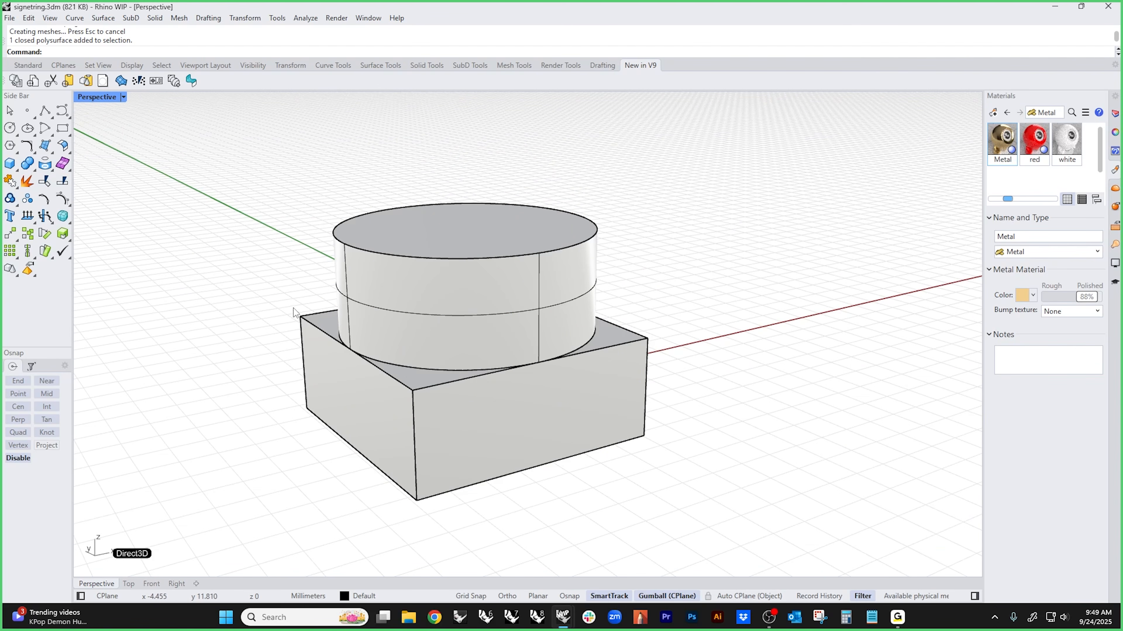
# - Start an edge fillet on all edges of the box-and-cylinder solid and turn on its preview
pyautogui.middleClick(162, 233)
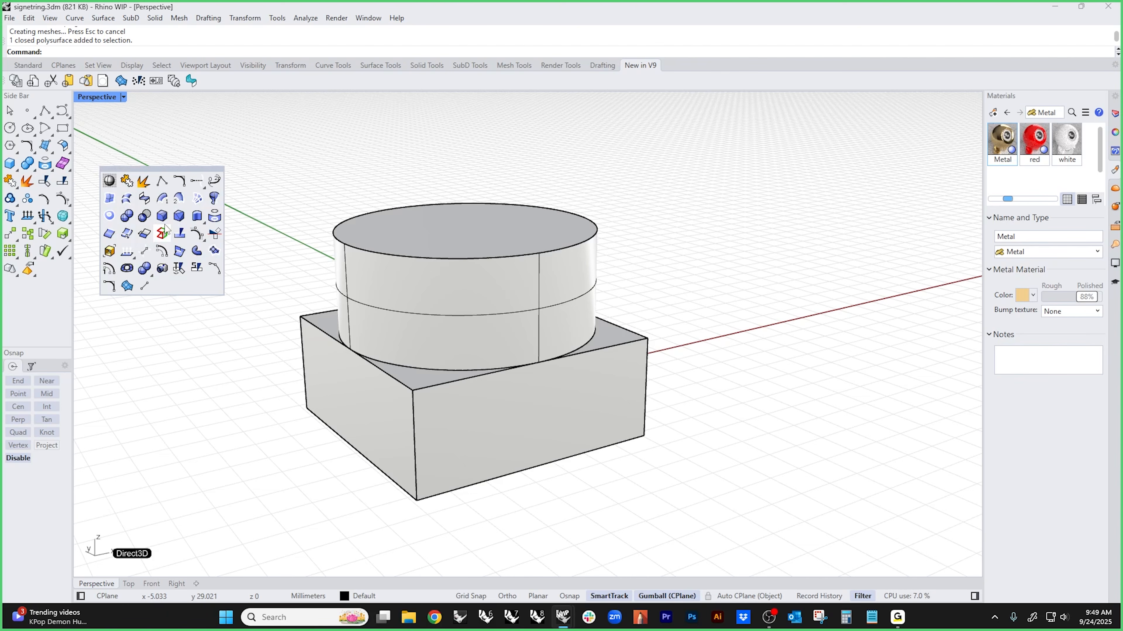
pyautogui.click(161, 216)
pyautogui.moveTo(210, 159); pyautogui.dragTo(813, 584)
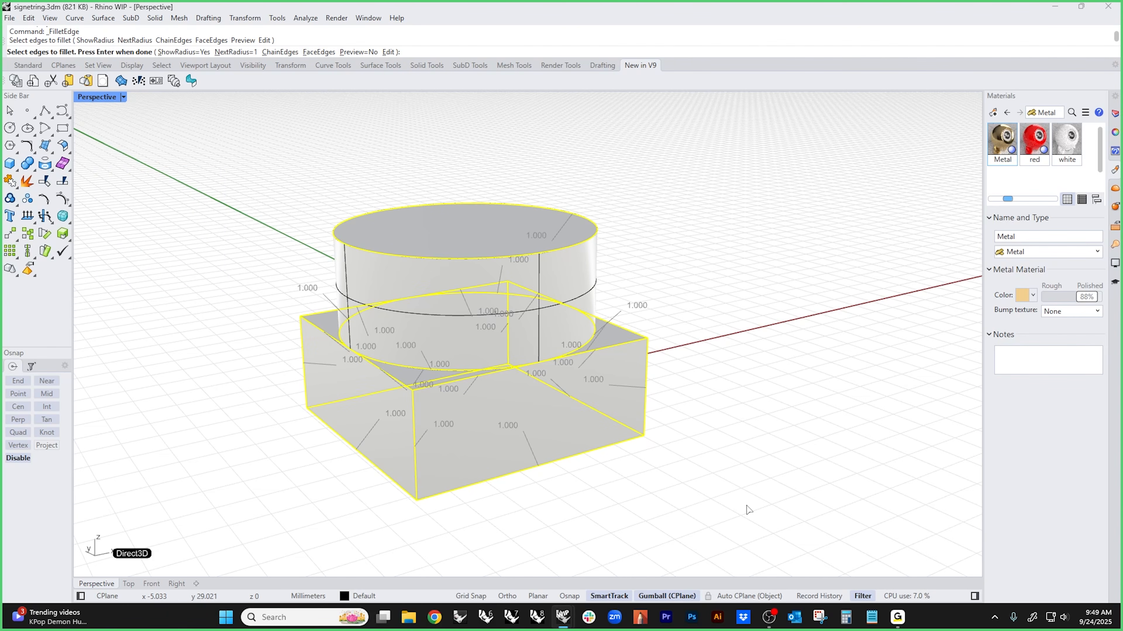
pyautogui.press('Return')
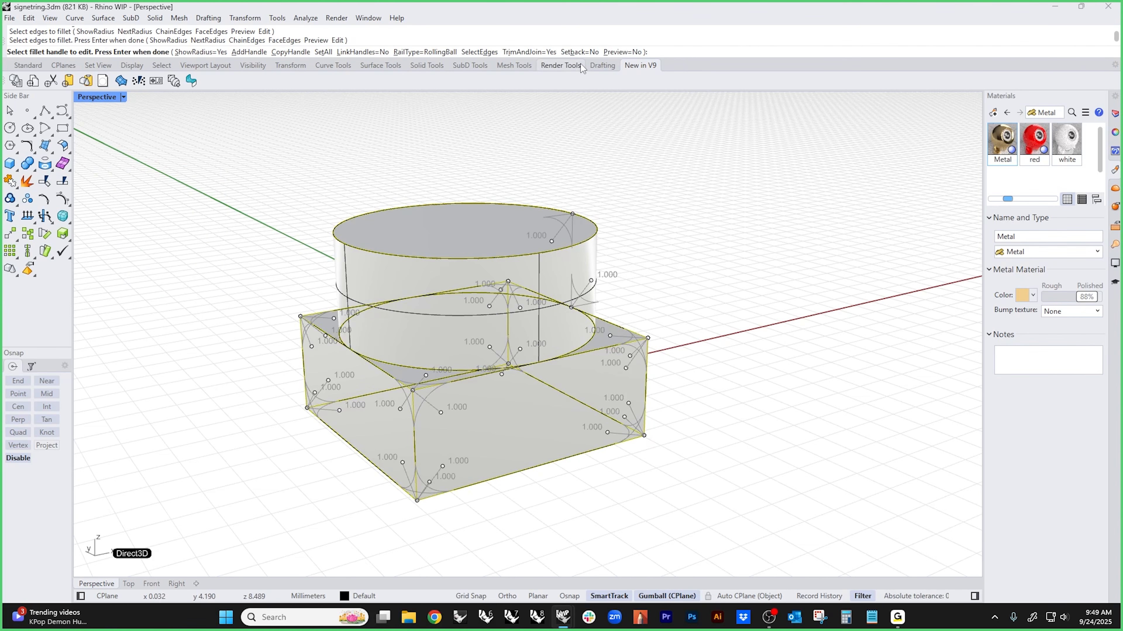
pyautogui.click(620, 52)
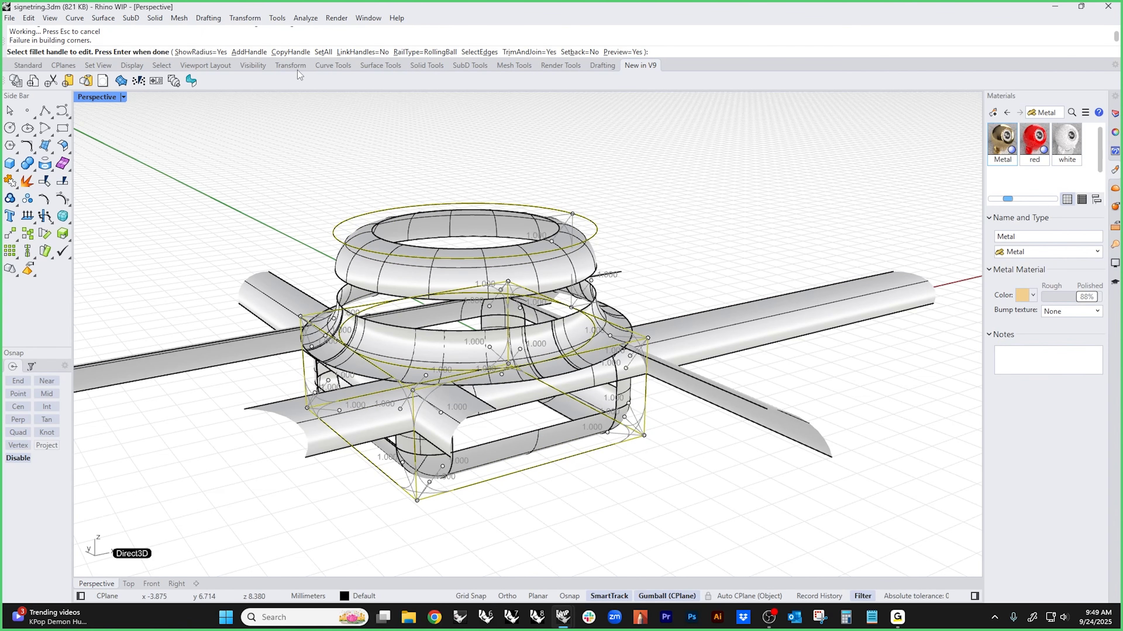
# - Set the radius of all fillet handles to 0.2 and apply the edge fillets
pyautogui.click(323, 52)
pyautogui.write('.2')
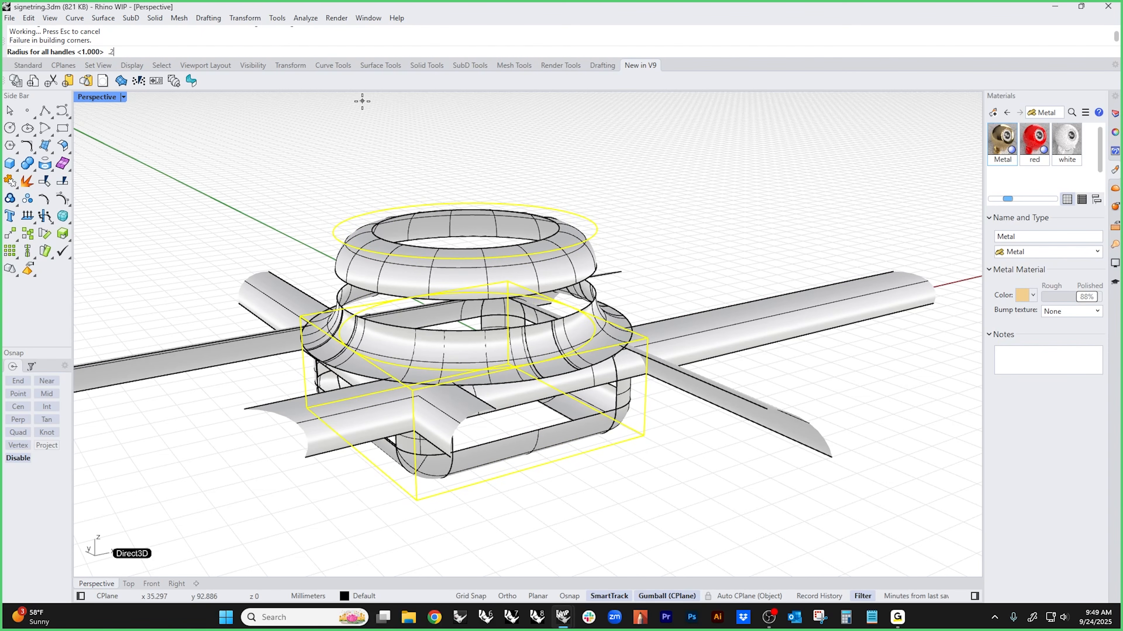
pyautogui.press('Return')
pyautogui.moveTo(479, 513); pyautogui.dragTo(473, 553, button='right')
pyautogui.scroll(5, 441, 510)
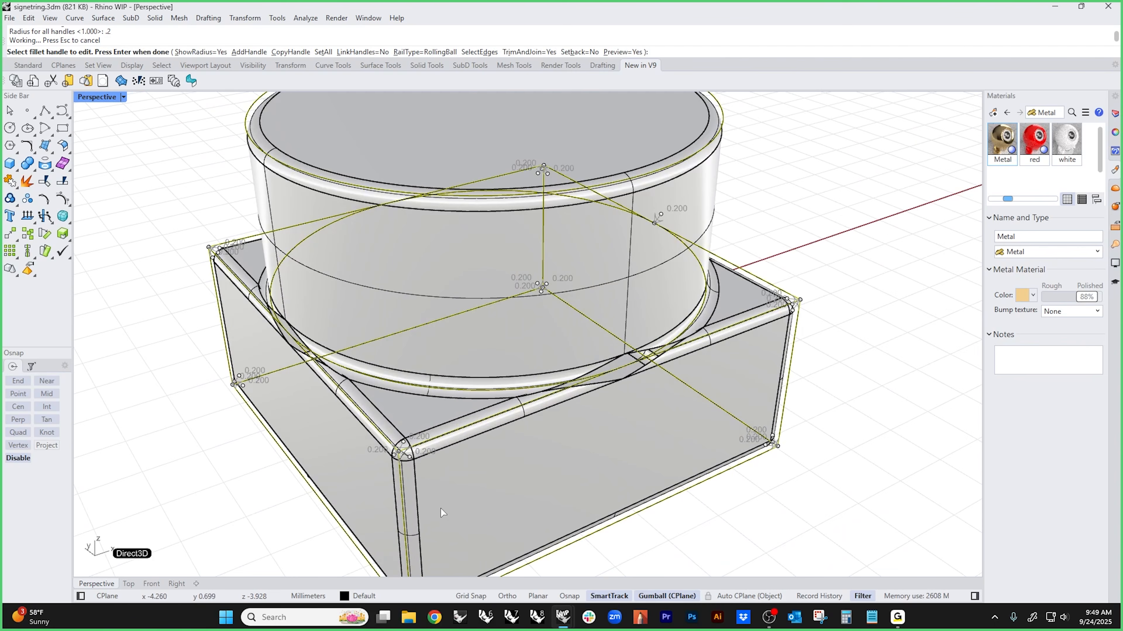
pyautogui.scroll(-3, 430, 476)
pyautogui.moveTo(491, 484); pyautogui.dragTo(442, 473, button='right')
pyautogui.moveTo(527, 477); pyautogui.dragTo(464, 476, button='right')
pyautogui.scroll(5, 463, 476)
pyautogui.press('Return')
# - Isolate the filleted polysurface from the leftover circle curve
pyautogui.scroll(-5, 600, 442)
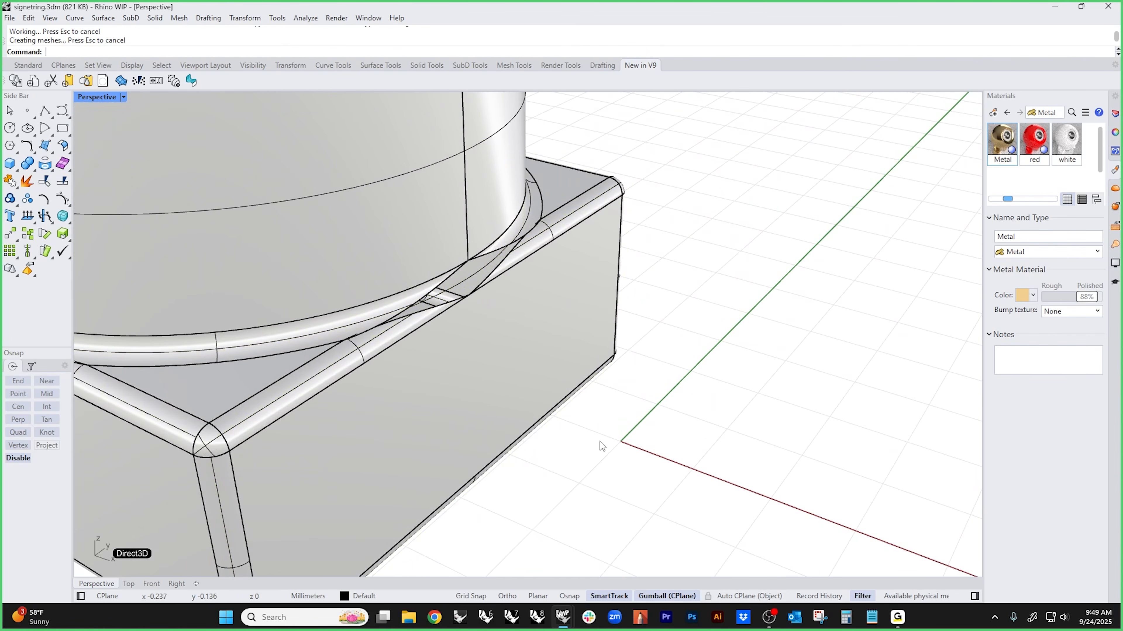
pyautogui.moveTo(600, 441); pyautogui.dragTo(534, 445, button='right')
pyautogui.scroll(2, 417, 352)
pyautogui.click(422, 363)
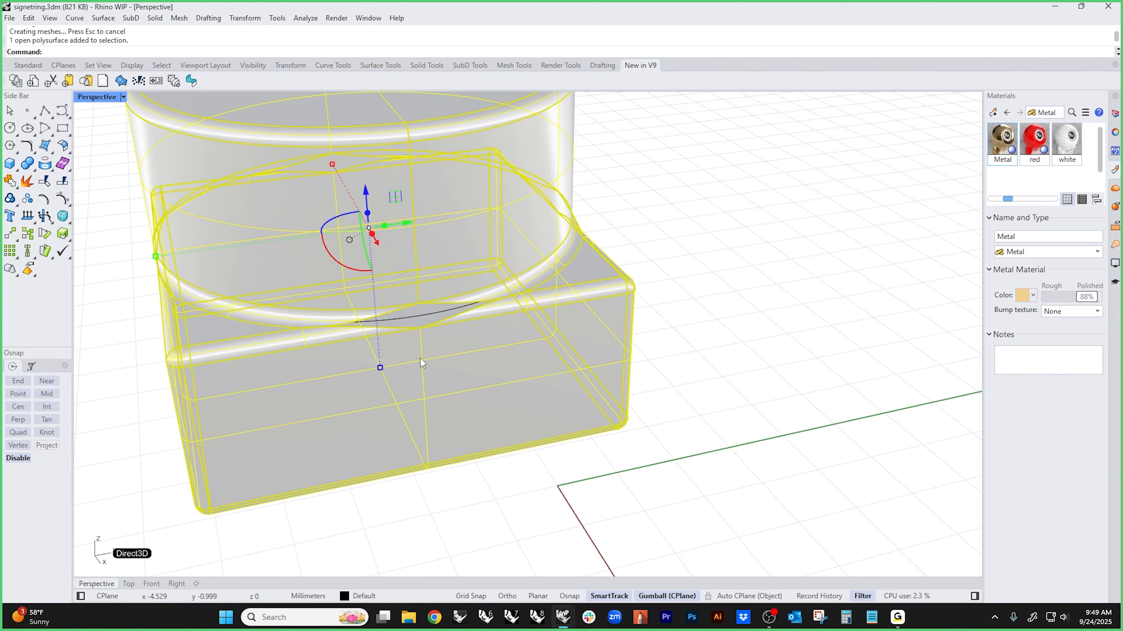
pyautogui.write('isolate')
pyautogui.press('Return')
pyautogui.press('Escape')
pyautogui.scroll(-2, 421, 360)
pyautogui.keyDown('shift'); pyautogui.moveTo(638, 399); pyautogui.dragTo(586, 406, button='right'); pyautogui.keyUp('shift')
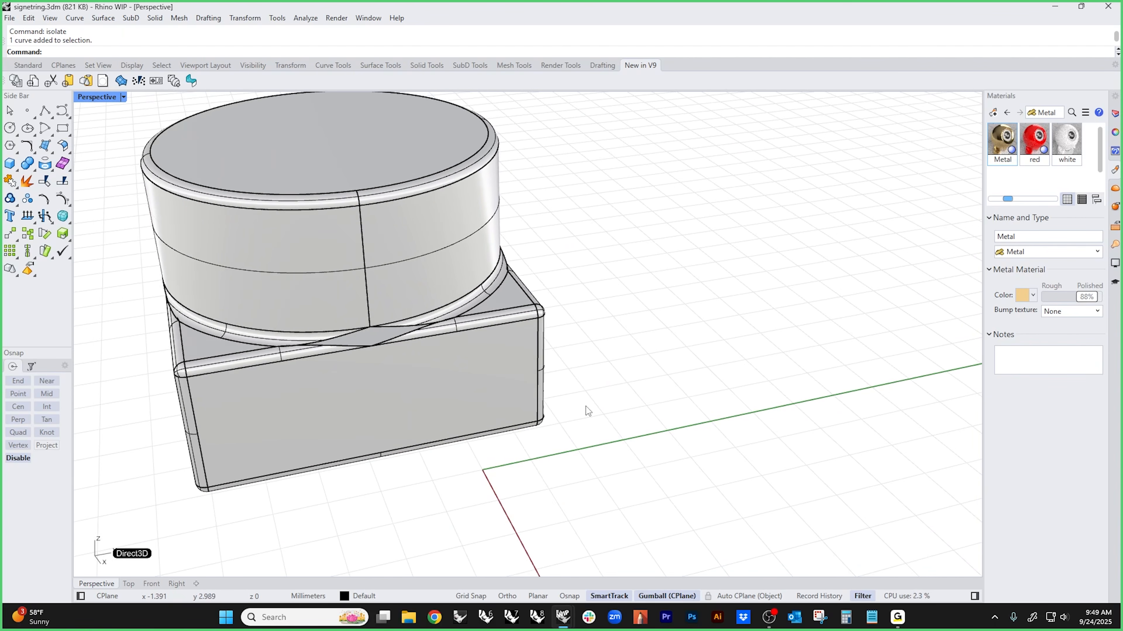
# - Extract the four fillet surfaces that meet where the cylinder base touches the front box edge
pyautogui.scroll(5, 587, 407)
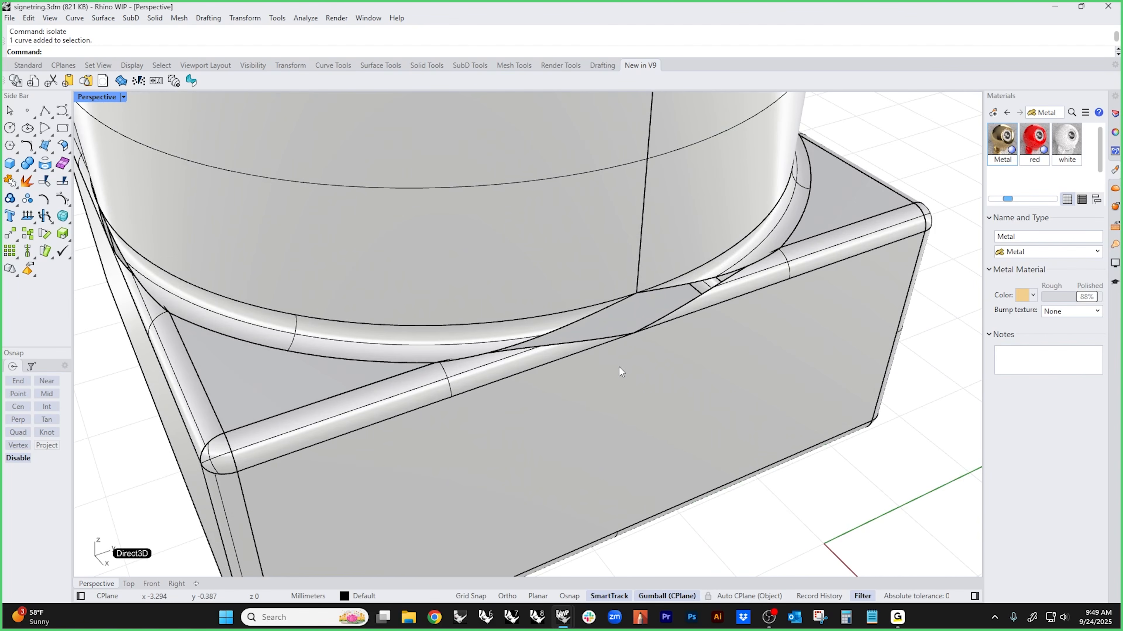
pyautogui.moveTo(619, 369); pyautogui.dragTo(478, 366, button='right')
pyautogui.middleClick(477, 366)
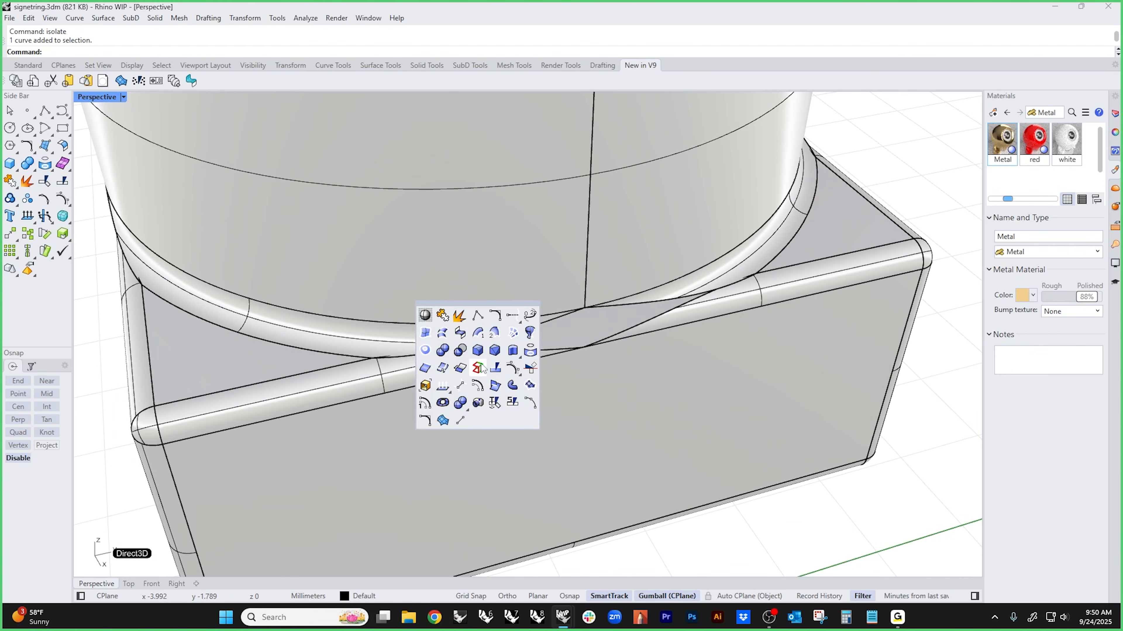
pyautogui.click(451, 311)
pyautogui.click(423, 345)
pyautogui.click(687, 292)
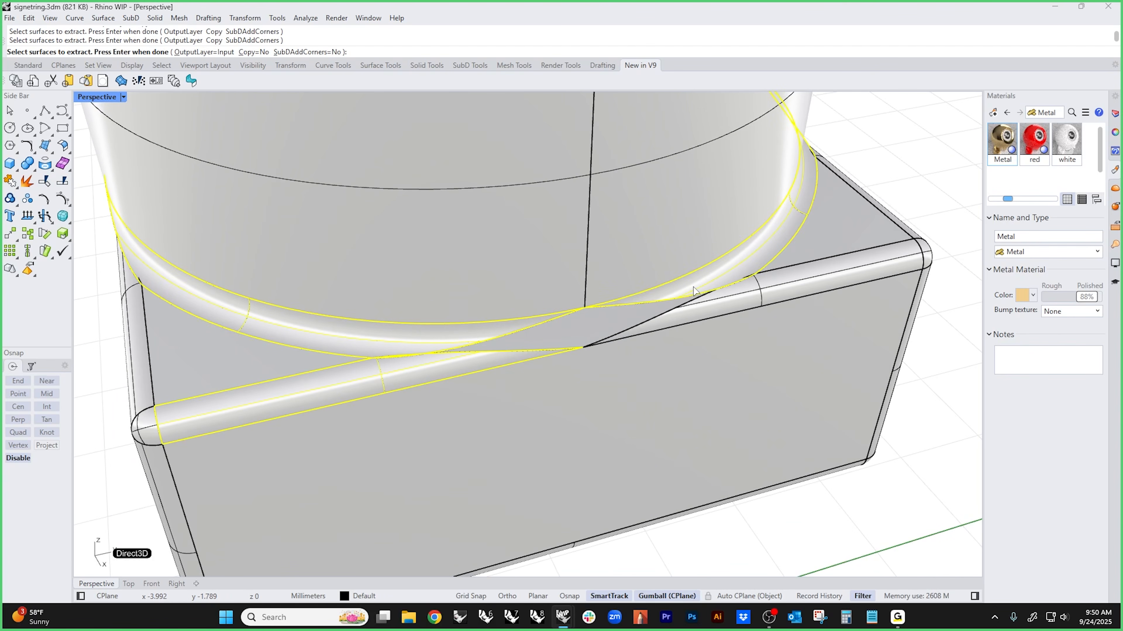
pyautogui.click(742, 297)
pyautogui.press('Return')
pyautogui.press('Escape')
# - Split the extracted box-edge fillet by isocurve at its end point on the cylinder fillet and delete the tapered piece
pyautogui.middleClick(465, 371)
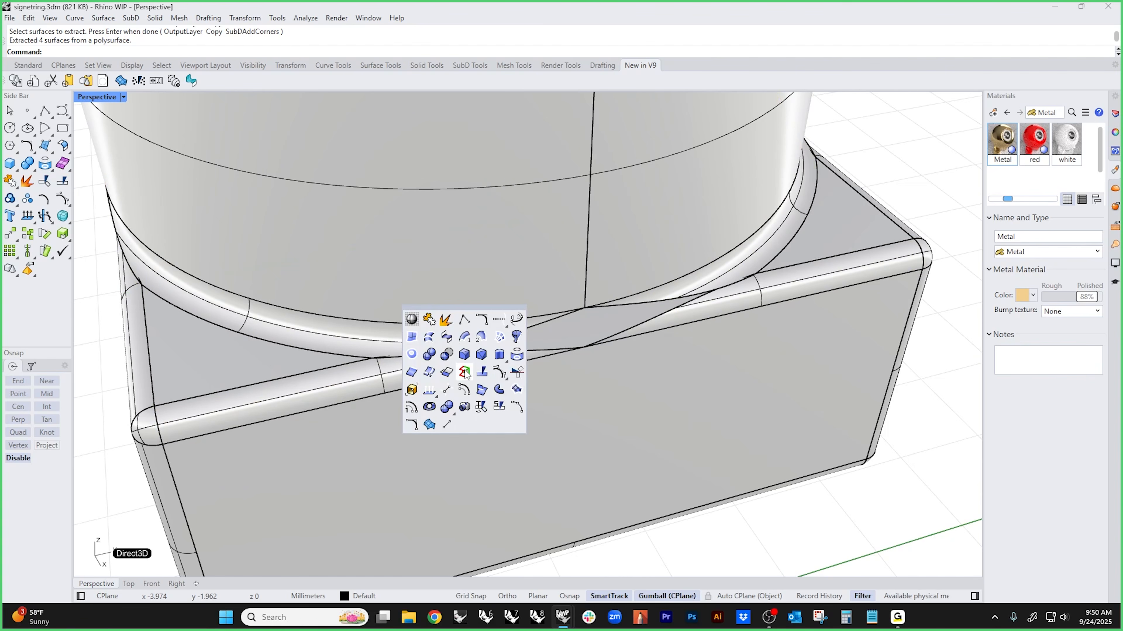
pyautogui.click(497, 414)
pyautogui.click(401, 386)
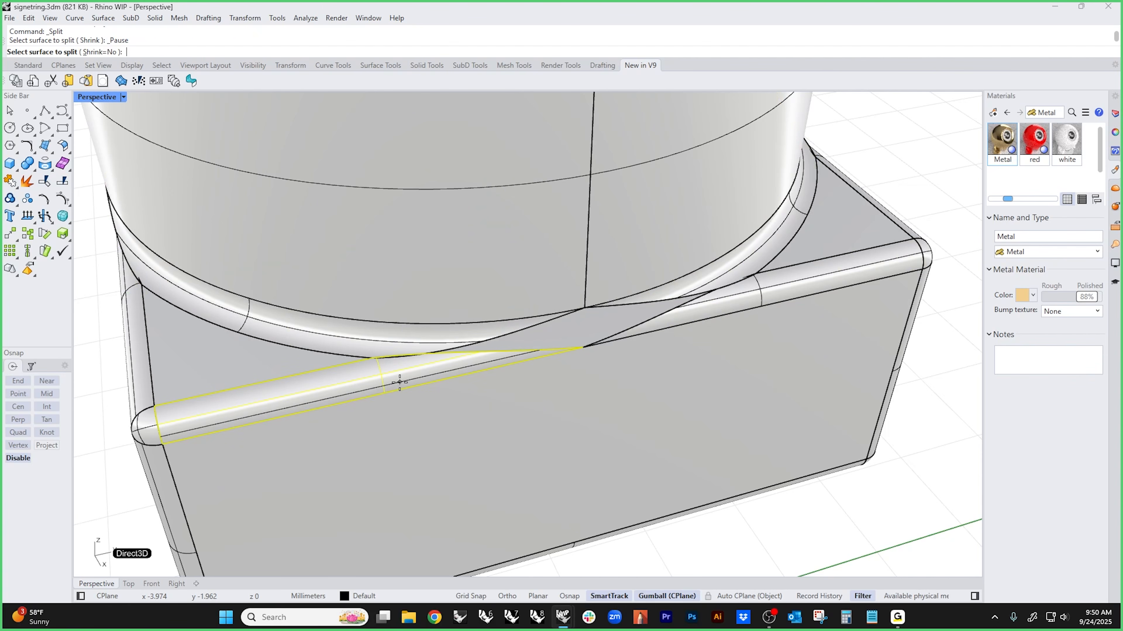
pyautogui.write('t')
pyautogui.press('Return')
pyautogui.press('alt')
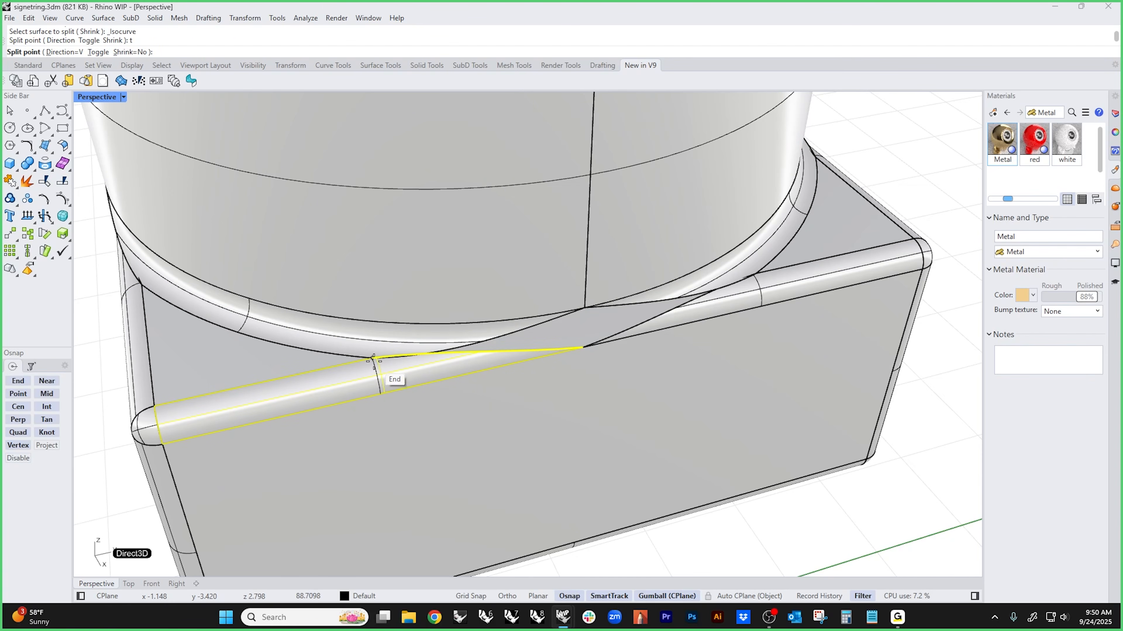
pyautogui.click(371, 357)
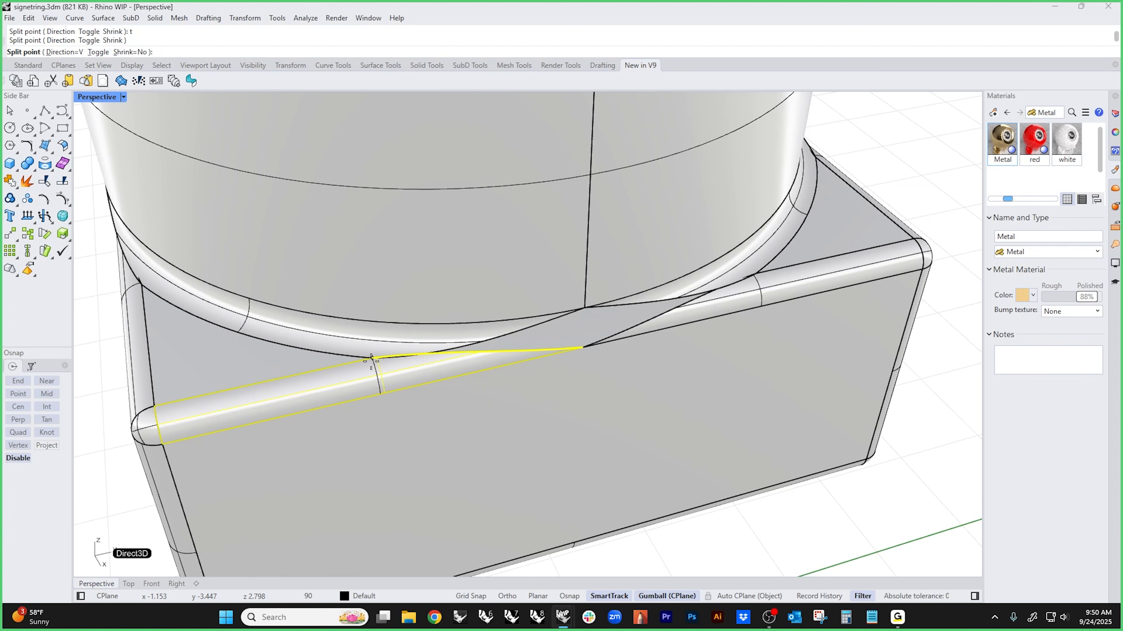
pyautogui.click(404, 372)
pyautogui.press('Delete')
# - Split the left cylinder-base fillet by isocurve at the trimmed box-edge fillet's corner and delete the tapered piece
pyautogui.rightClick(402, 369)
pyautogui.click(398, 342)
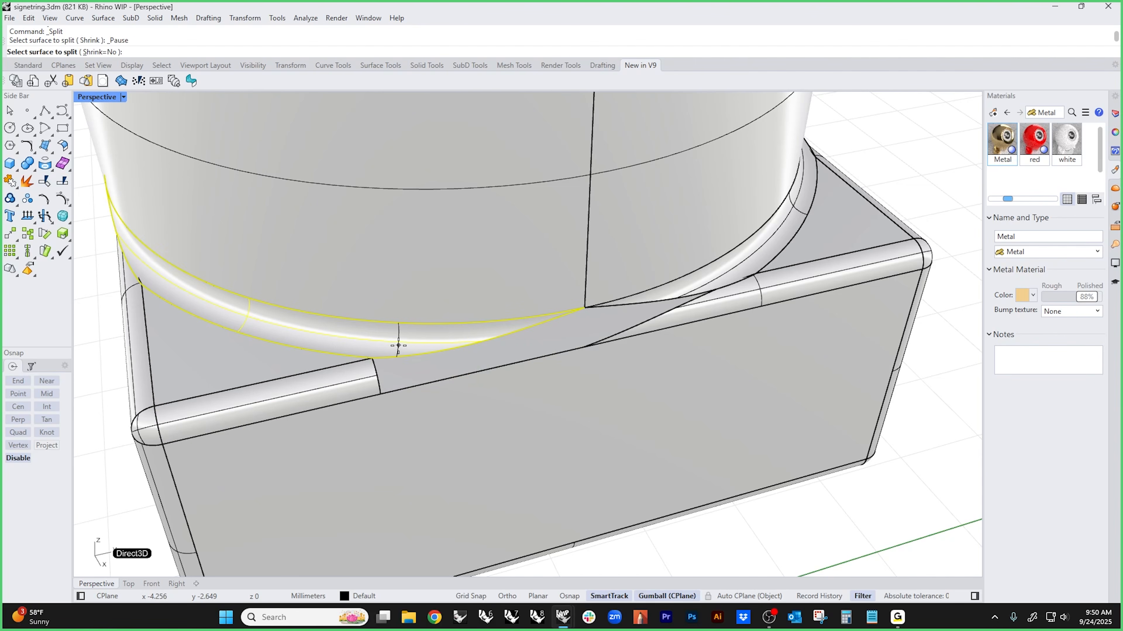
pyautogui.keyDown('alt'); pyautogui.click(373, 357); pyautogui.keyUp('alt')
pyautogui.click(397, 347)
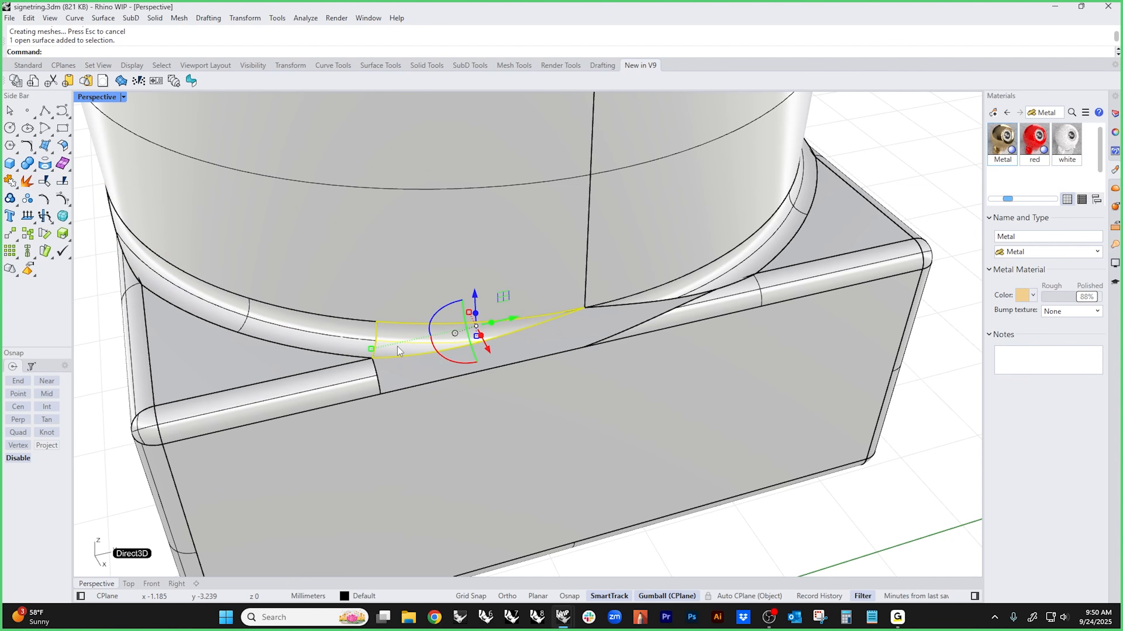
pyautogui.press('Delete')
# - Split the right box-edge fillet by isocurve at its end point on the cylinder fillet and delete the tapered piece
pyautogui.moveTo(430, 355); pyautogui.dragTo(558, 383, button='right')
pyautogui.rightClick(558, 383)
pyautogui.click(558, 383)
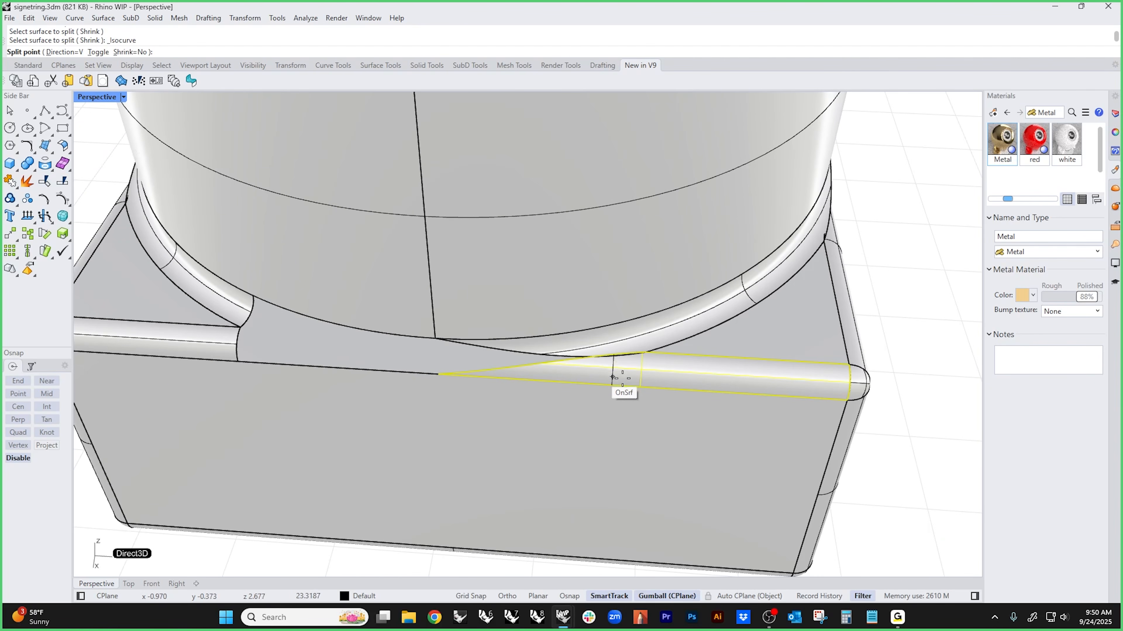
pyautogui.press('alt')
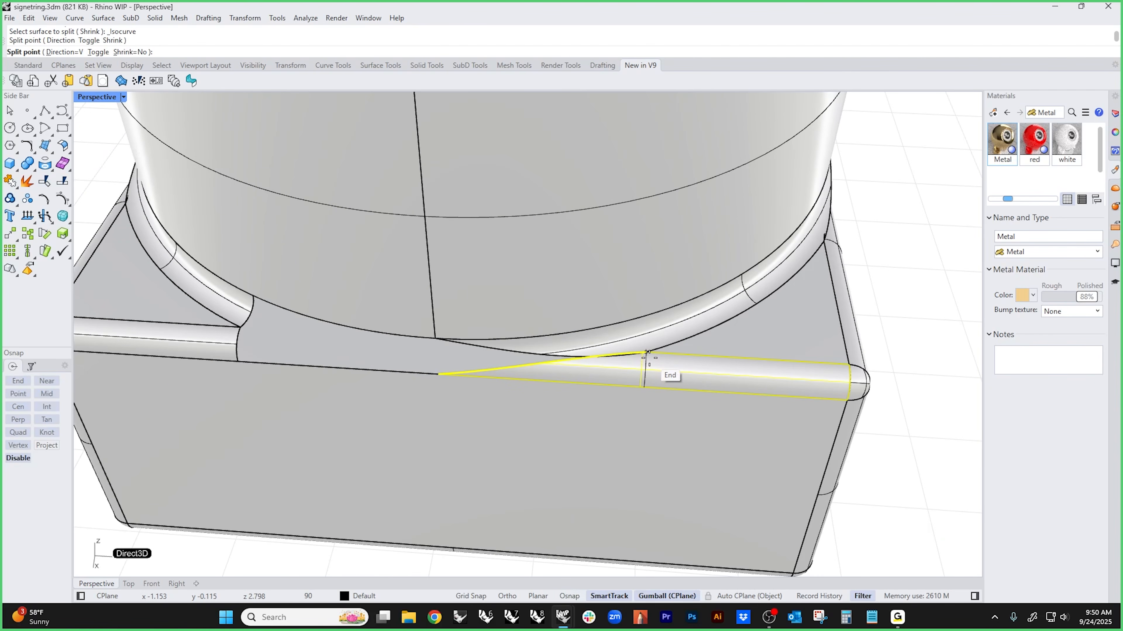
pyautogui.keyDown('alt'); pyautogui.click(647, 352); pyautogui.keyUp('alt')
pyautogui.click(632, 368)
pyautogui.press('Delete')
# - Split the right cylinder-base fillet by isocurve at the corner of the shortened box-edge fillet and delete its tapered end
pyautogui.rightClick(614, 385)
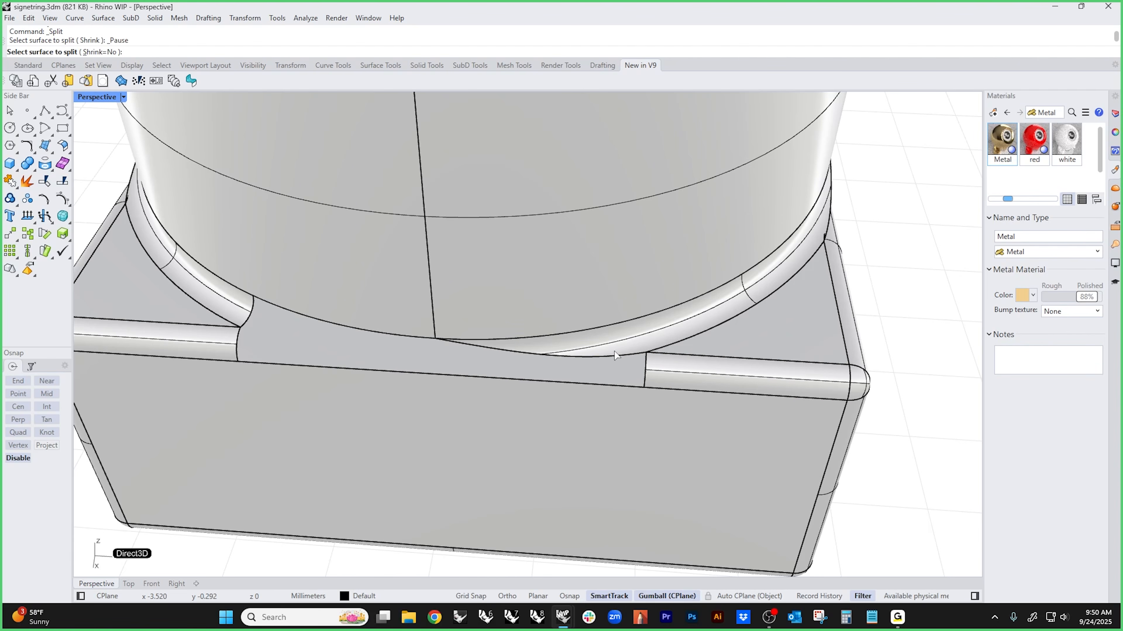
pyautogui.click(616, 352)
pyautogui.keyDown('alt'); pyautogui.click(644, 352); pyautogui.keyUp('alt')
pyautogui.click(614, 348)
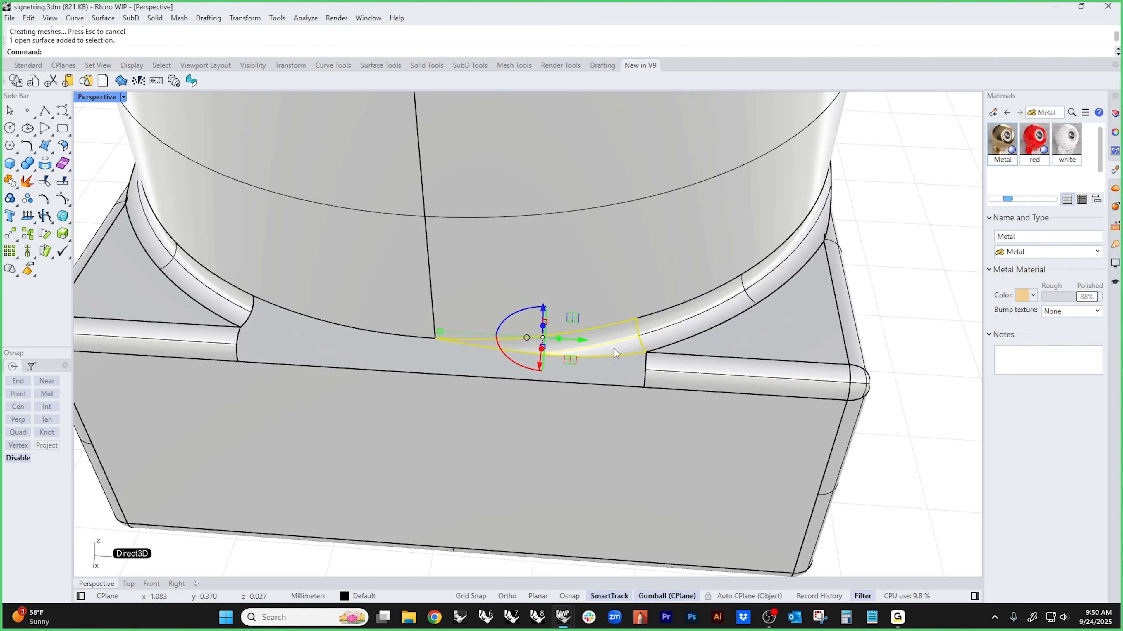
pyautogui.press('Delete')
# - Join the four trimmed fillets and the main body into one open polysurface
pyautogui.scroll(-4, 554, 352)
pyautogui.moveTo(555, 352); pyautogui.dragTo(590, 346, button='right')
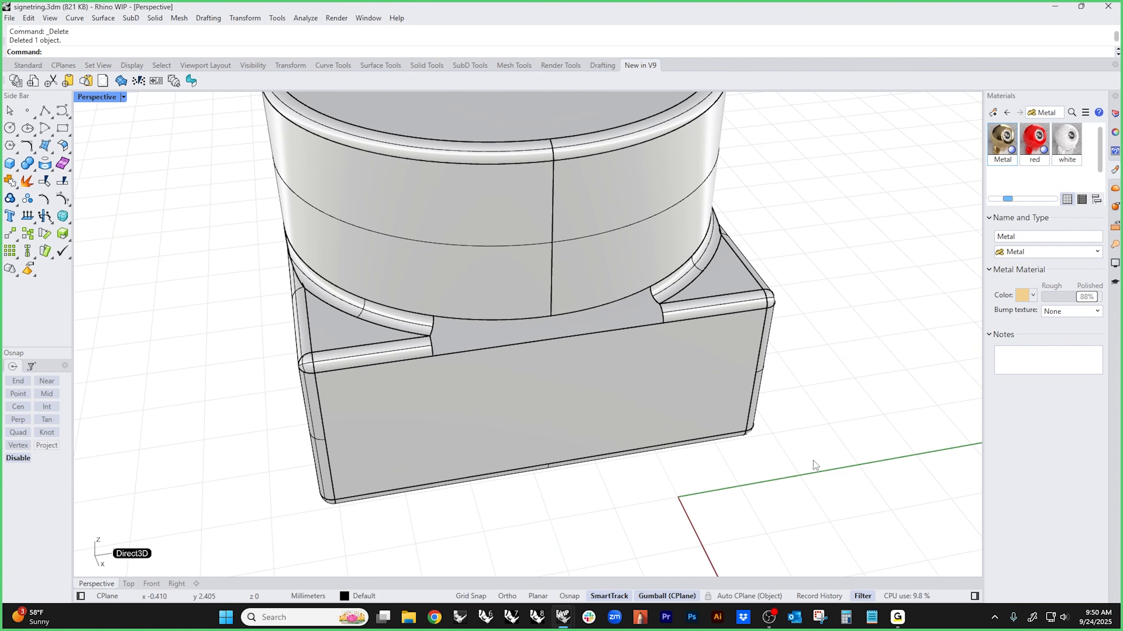
pyautogui.moveTo(815, 466); pyautogui.dragTo(266, 235)
pyautogui.hotkey('ctrl', 'j')
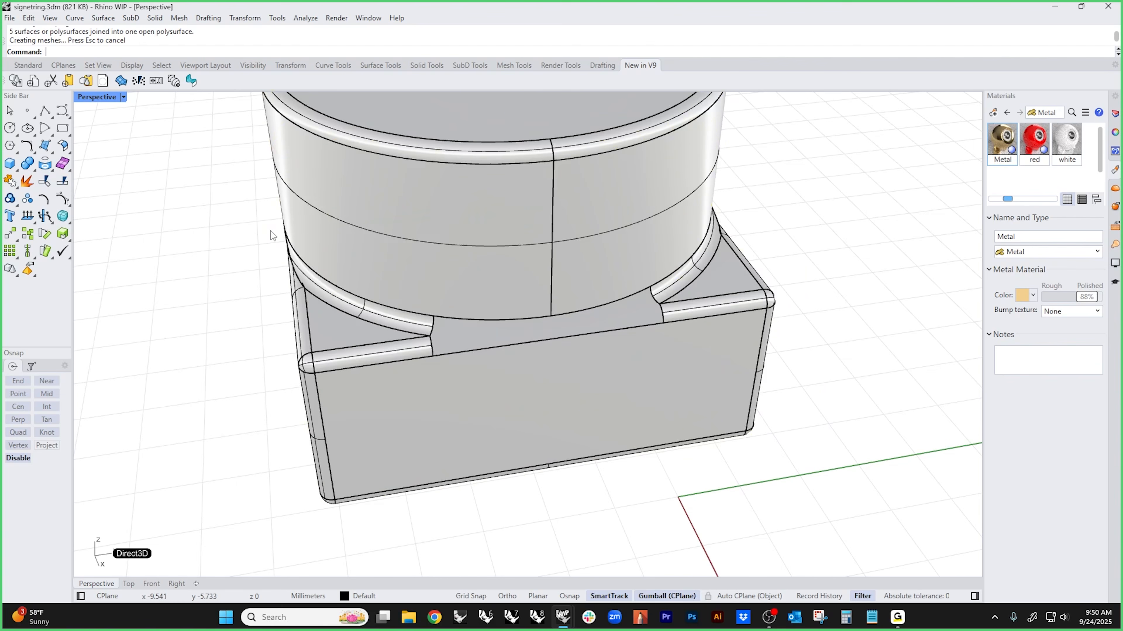
# - Start a Patch using all seven edges around the front gap between the cylinder and the box
pyautogui.middleClick(396, 401)
pyautogui.click(361, 455)
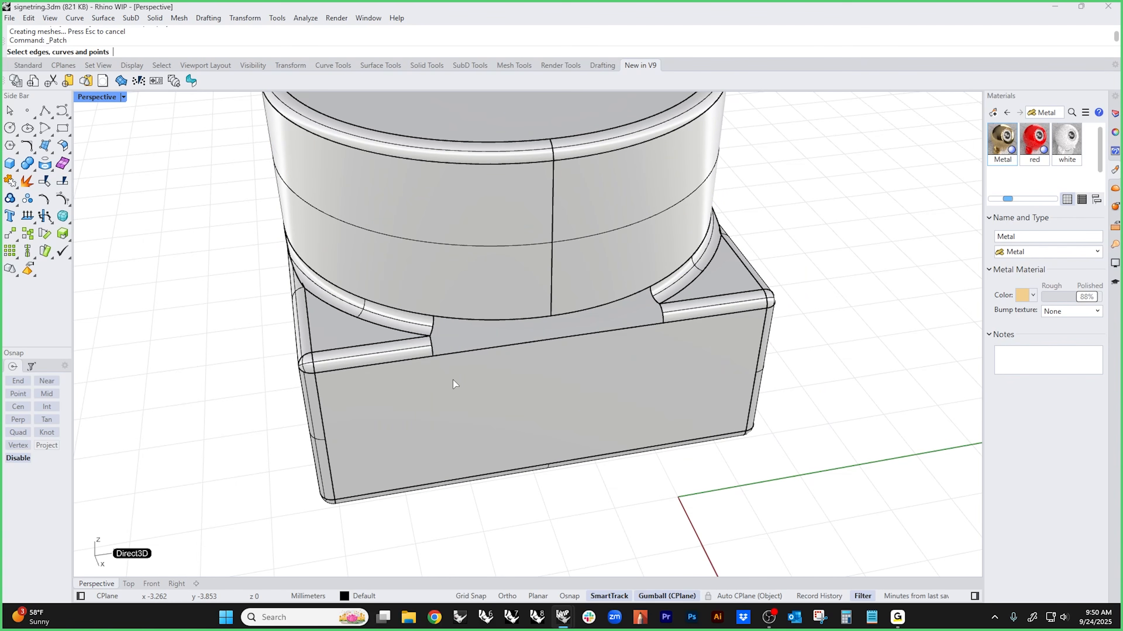
pyautogui.click(451, 354)
pyautogui.click(432, 343)
pyautogui.click(541, 322)
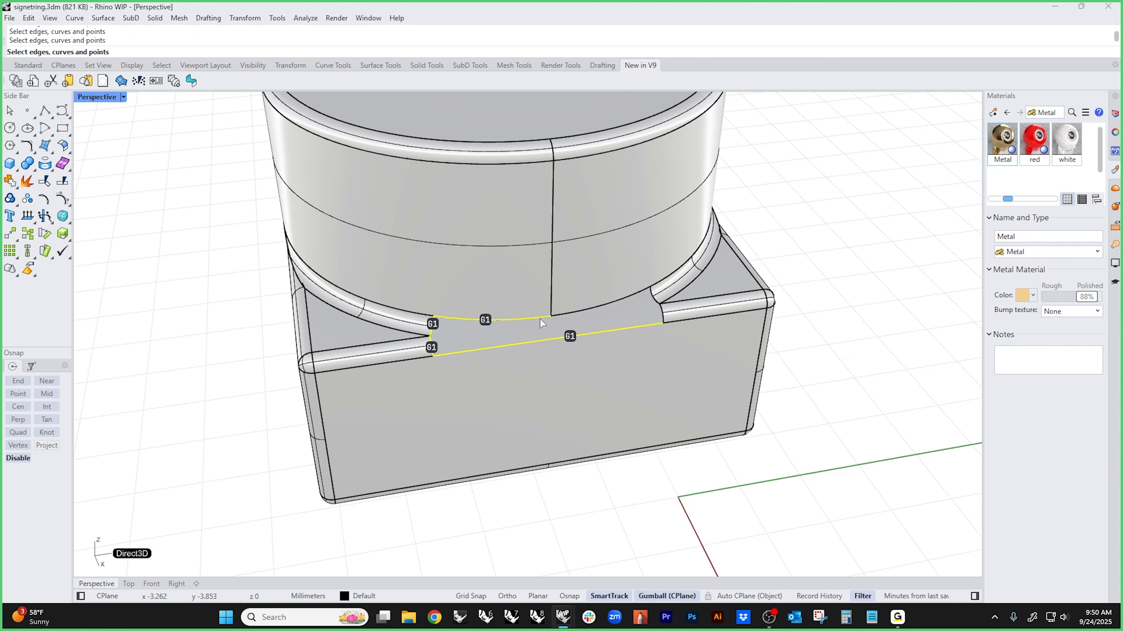
pyautogui.click(590, 311)
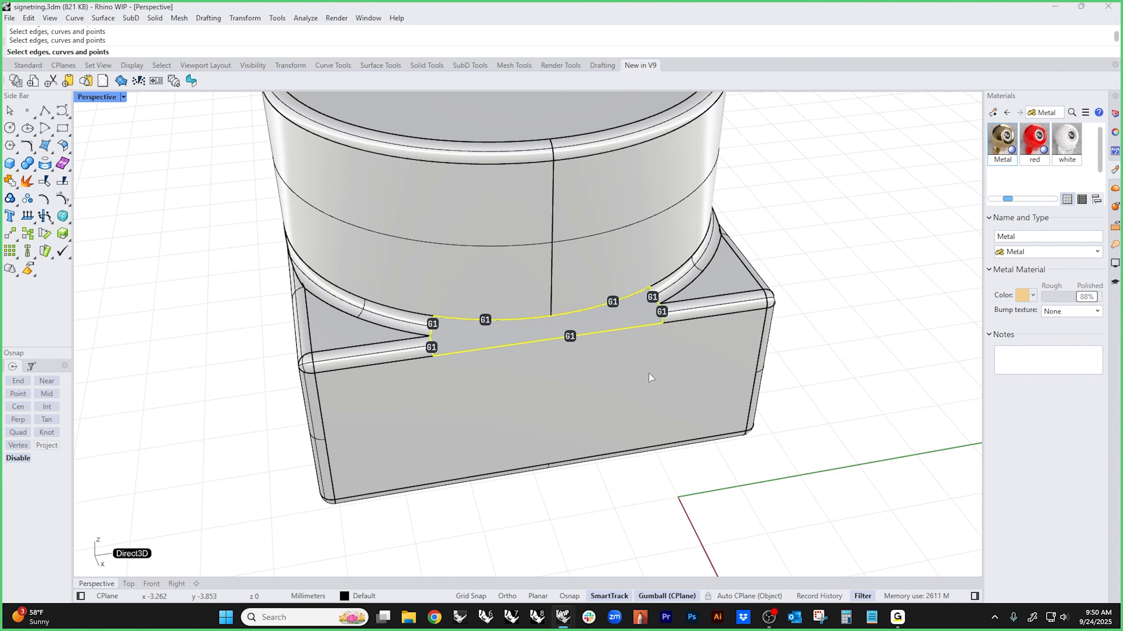
pyautogui.press('Return')
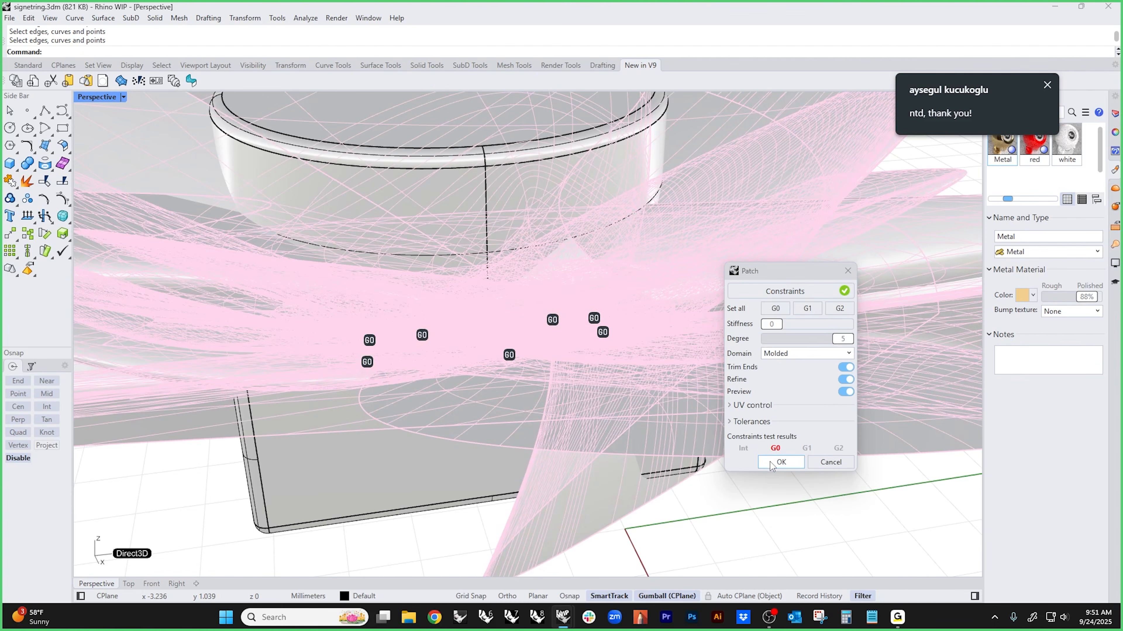
# - Set the patch domain to Projected
pyautogui.click(806, 353)
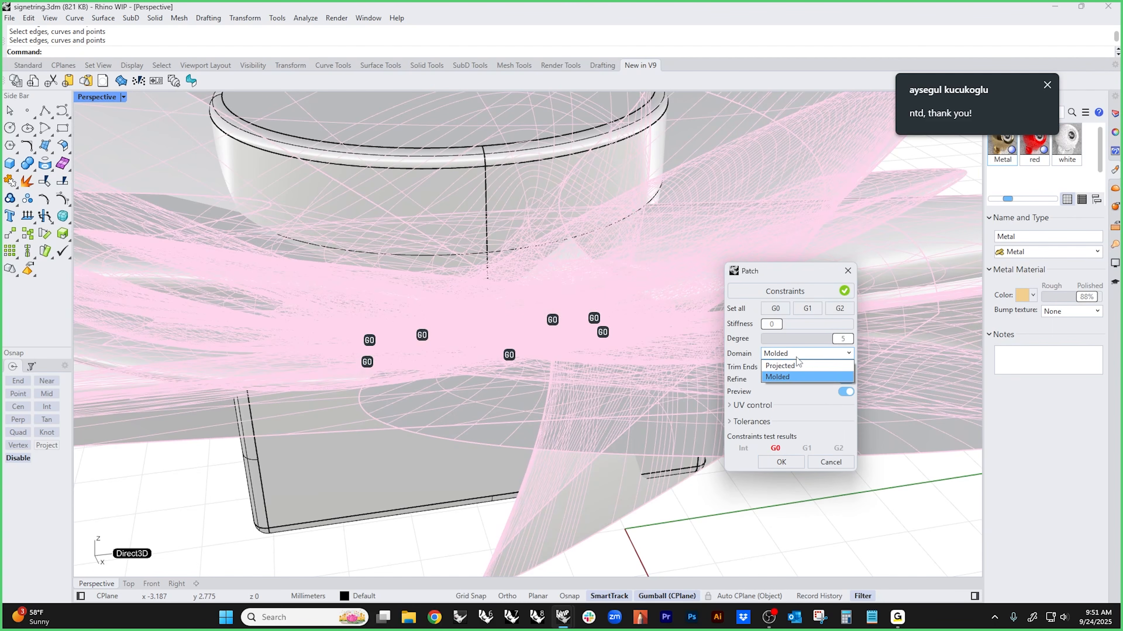
pyautogui.click(792, 374)
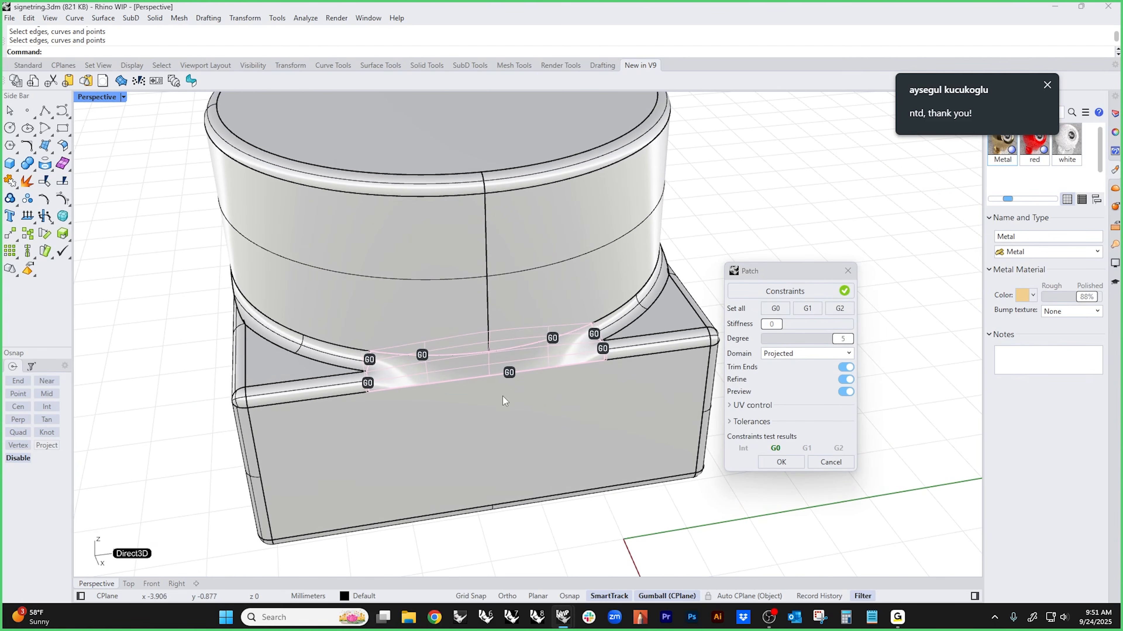
pyautogui.scroll(3, 512, 394)
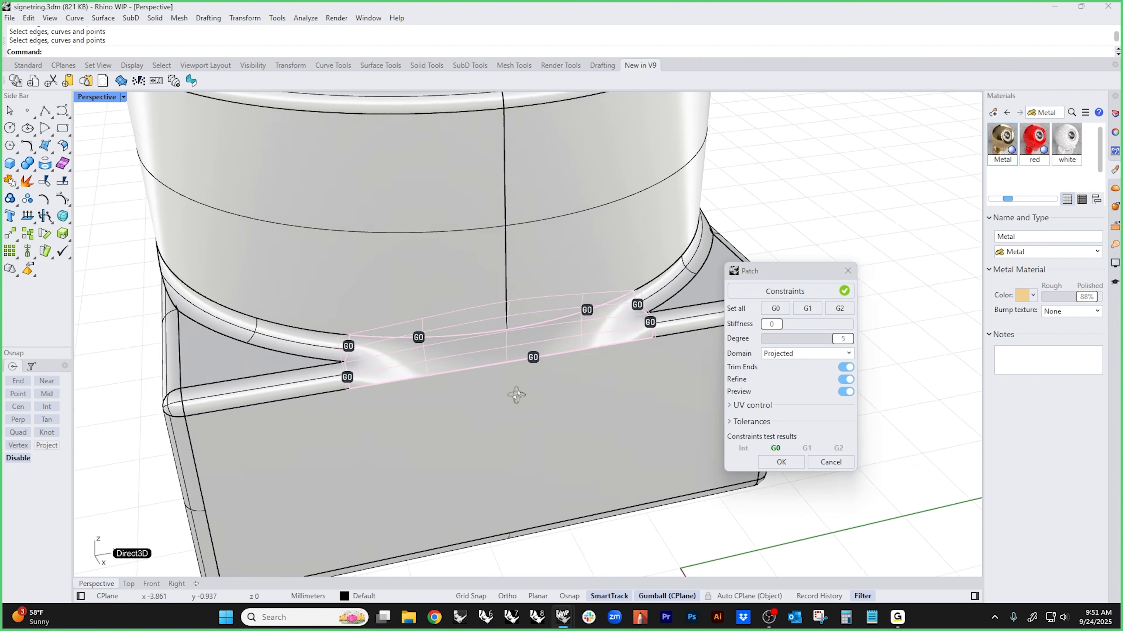
pyautogui.click(791, 356)
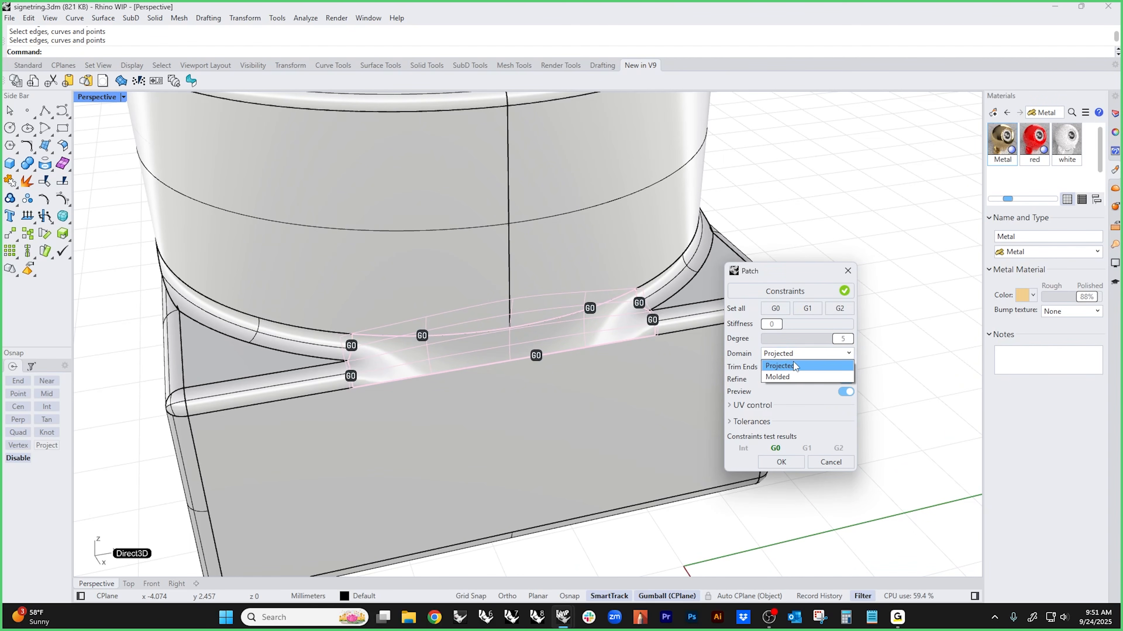
pyautogui.click(792, 363)
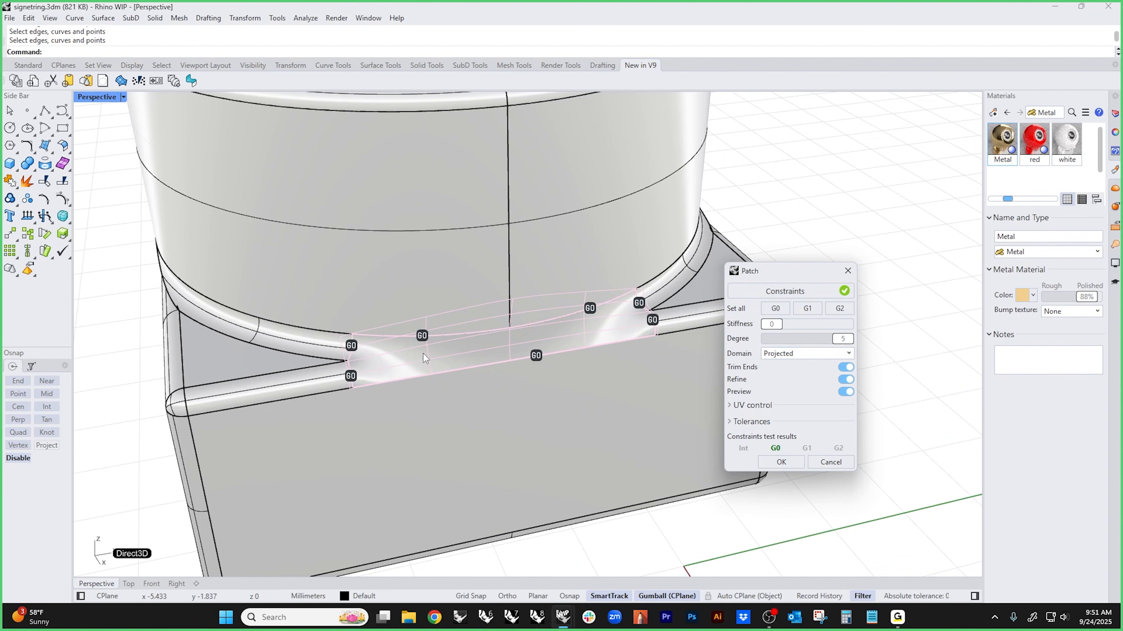
# - Set the continuity of all the patch edges to G1 and create the patch surface
pyautogui.click(423, 339)
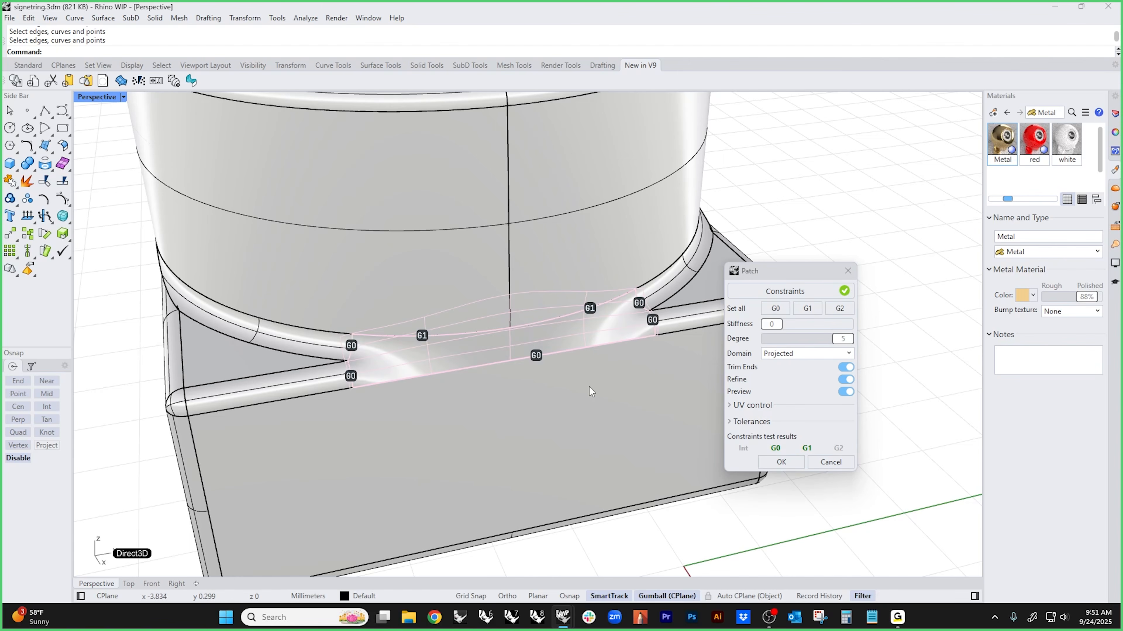
pyautogui.click(536, 355)
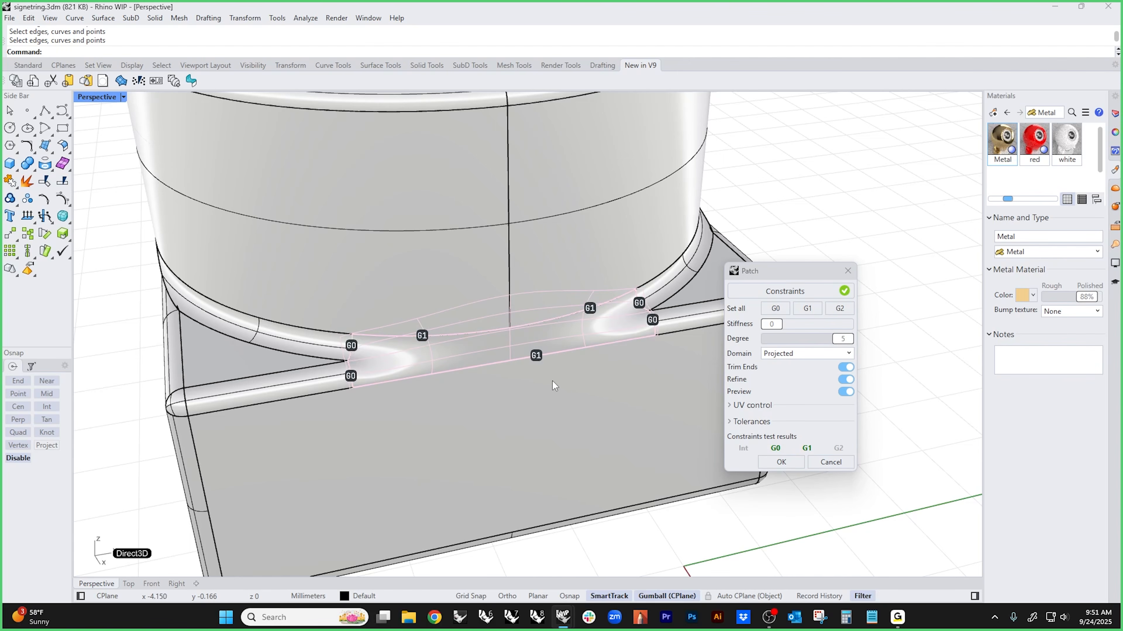
pyautogui.click(352, 376)
pyautogui.click(351, 347)
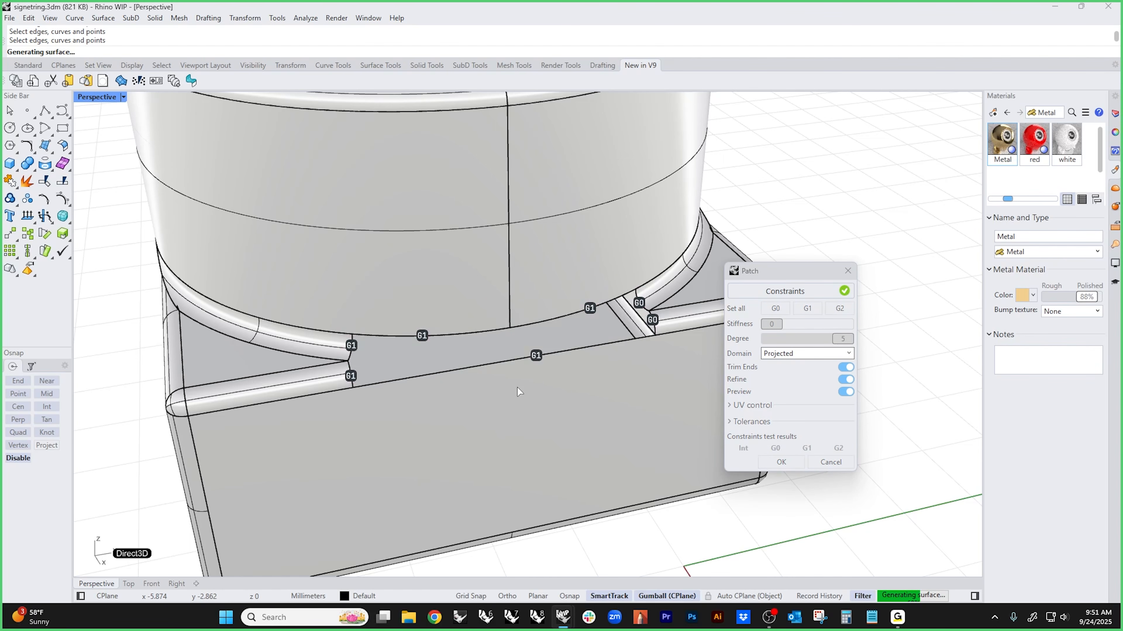
pyautogui.click(639, 303)
pyautogui.click(652, 320)
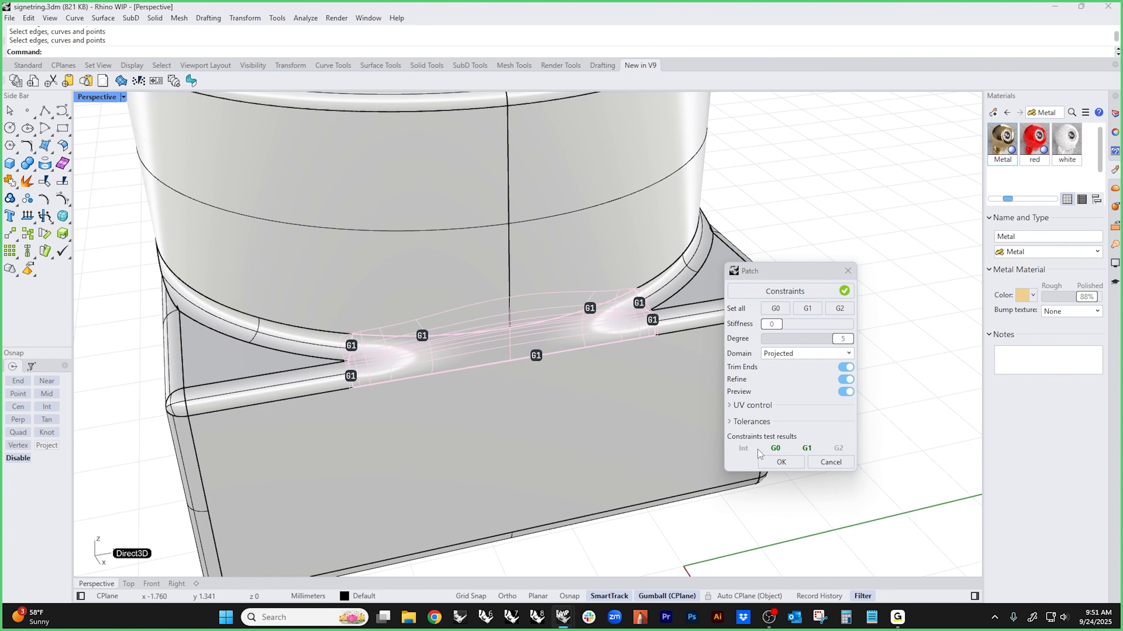
pyautogui.moveTo(638, 443); pyautogui.dragTo(568, 419, button='right')
pyautogui.click(780, 462)
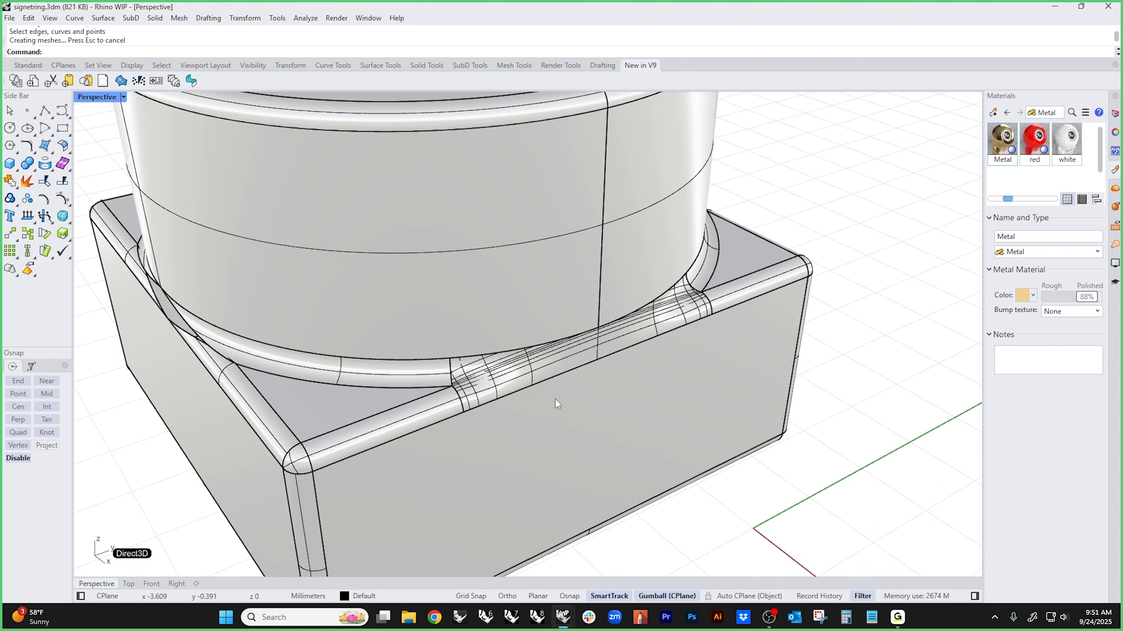
# - Join the patch to the polysurface and show the naked edges of the result
pyautogui.hotkey('ctrl', 'a')
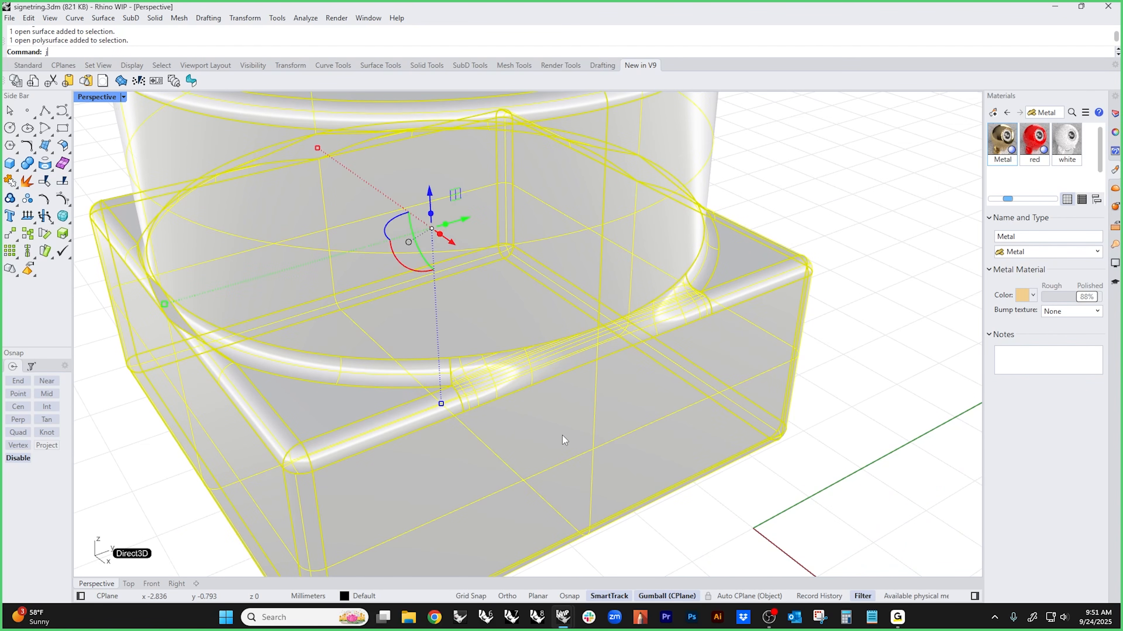
pyautogui.middleClick(561, 438)
pyautogui.click(588, 444)
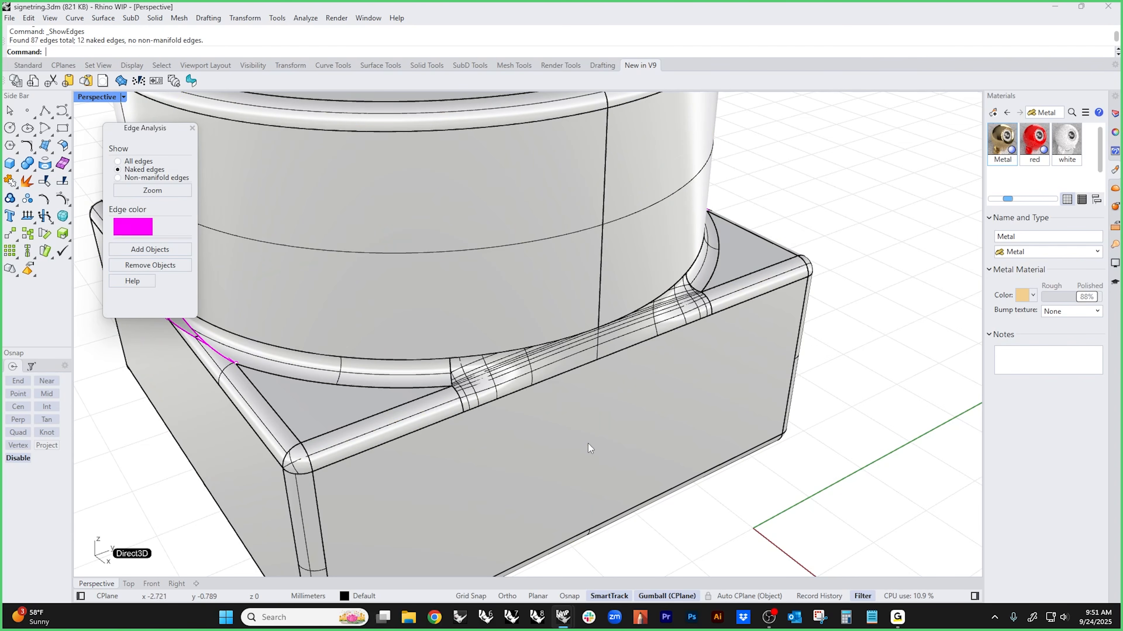
# - Examine the patched gap and the naked edges in the front, right and perspective views
pyautogui.moveTo(588, 444)
pyautogui.mouseDown(button='right')
pyautogui.moveTo(556, 429)
pyautogui.moveTo(566, 401)
pyautogui.moveTo(568, 435)
pyautogui.moveTo(593, 471)
pyautogui.moveTo(596, 461)
pyautogui.mouseUp(button='right')
pyautogui.write('f')
pyautogui.press('Return')
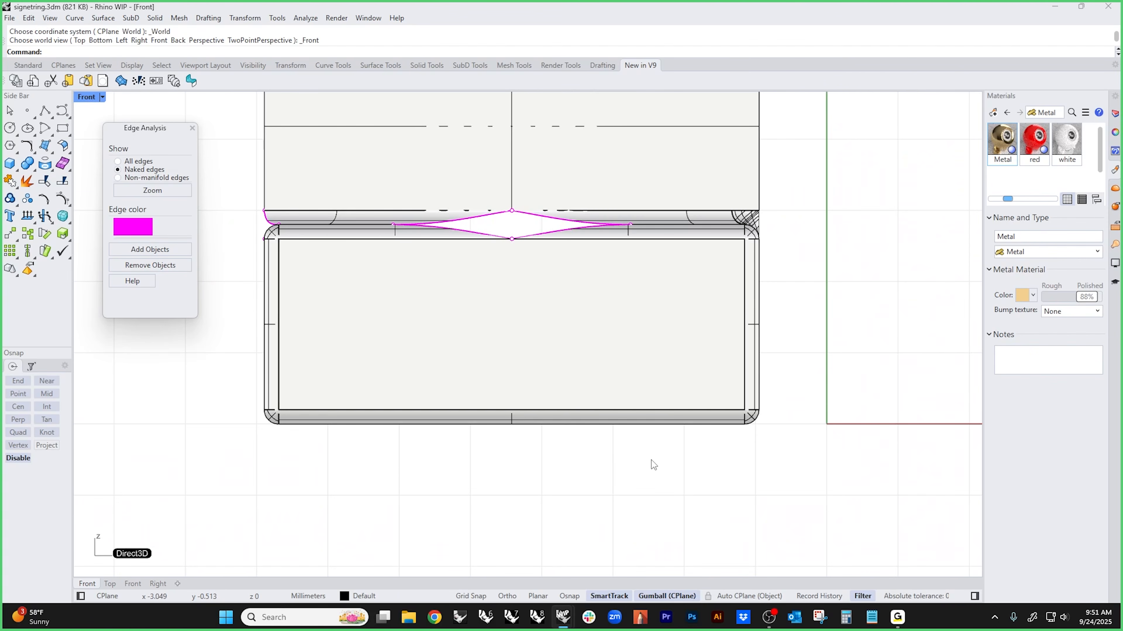
pyautogui.write('r')
pyautogui.press('Return')
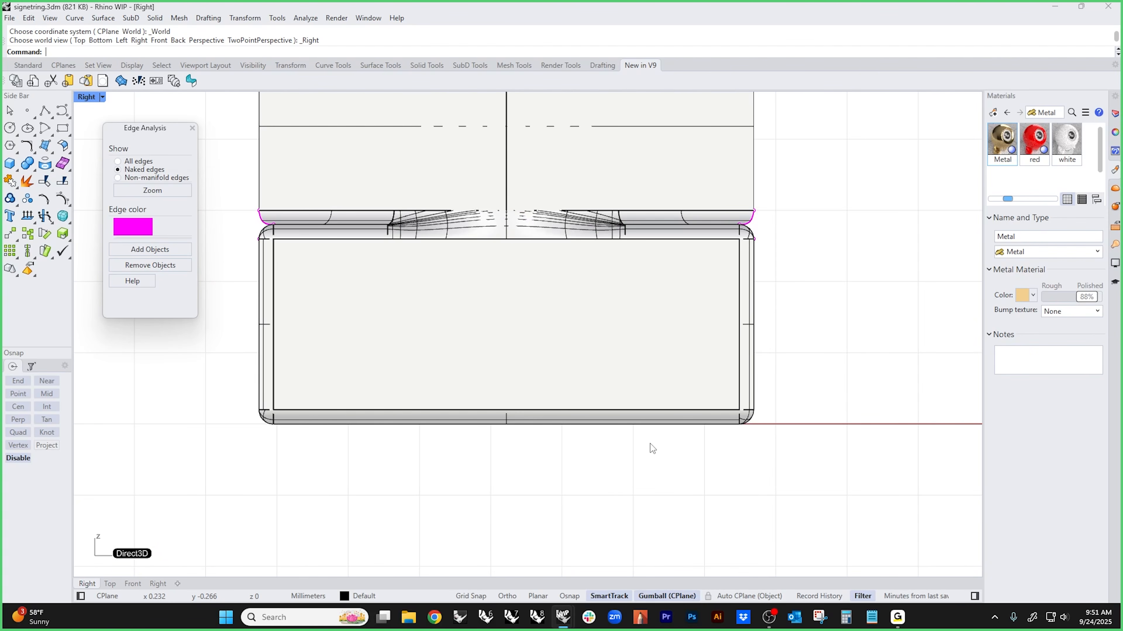
pyautogui.scroll(3, 622, 363)
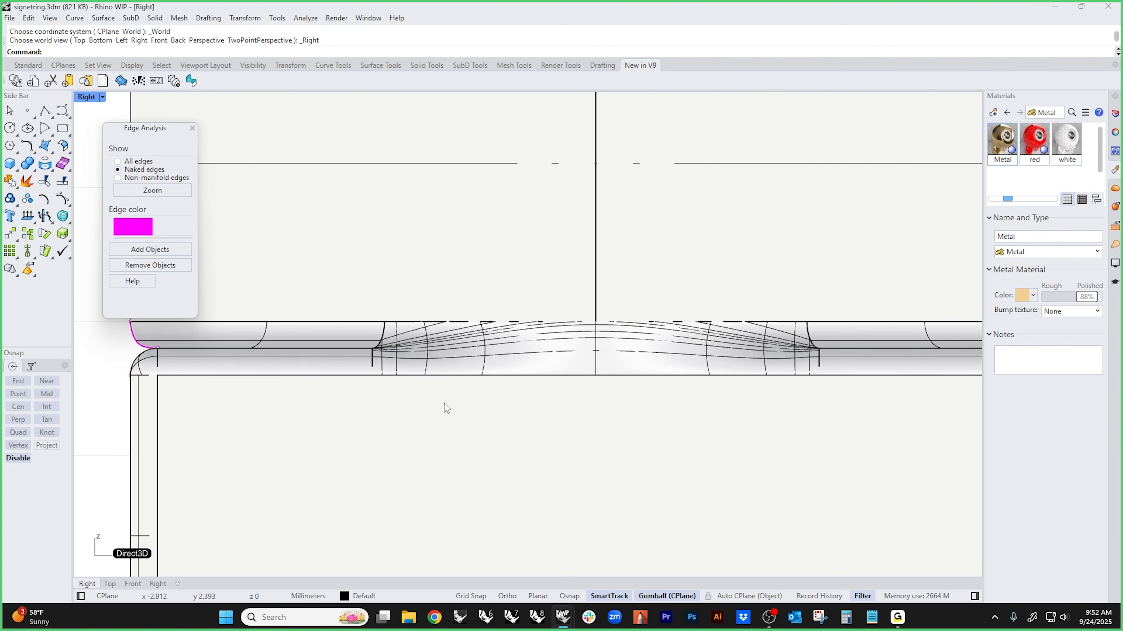
pyautogui.write('p')
pyautogui.press('Return')
pyautogui.moveTo(443, 404); pyautogui.dragTo(484, 439, button='right')
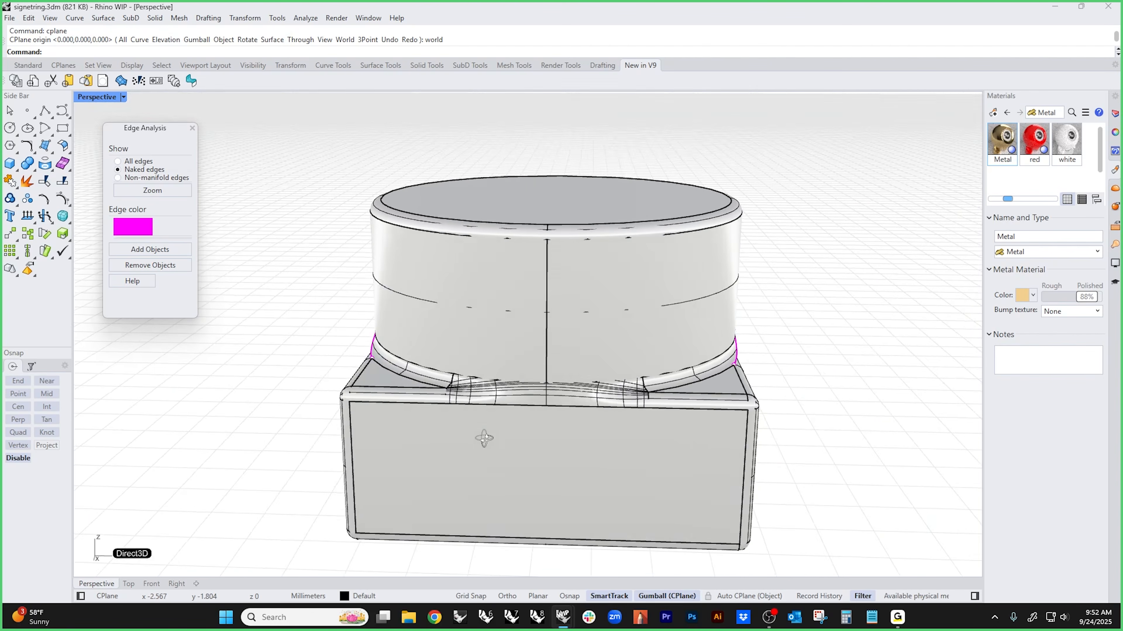
pyautogui.scroll(4, 538, 398)
pyautogui.moveTo(542, 407); pyautogui.dragTo(566, 412, button='right')
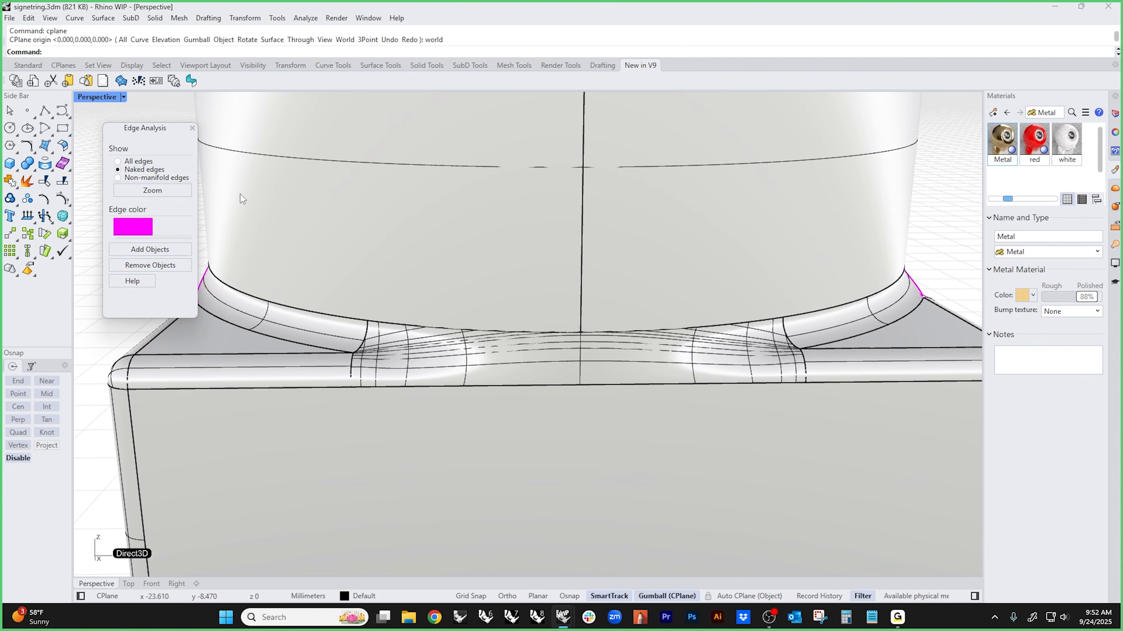
# - Switch the perspective view to Rendered with the Metal material on the joined model, and turn off the edge analysis
pyautogui.click(105, 105)
pyautogui.click(101, 167)
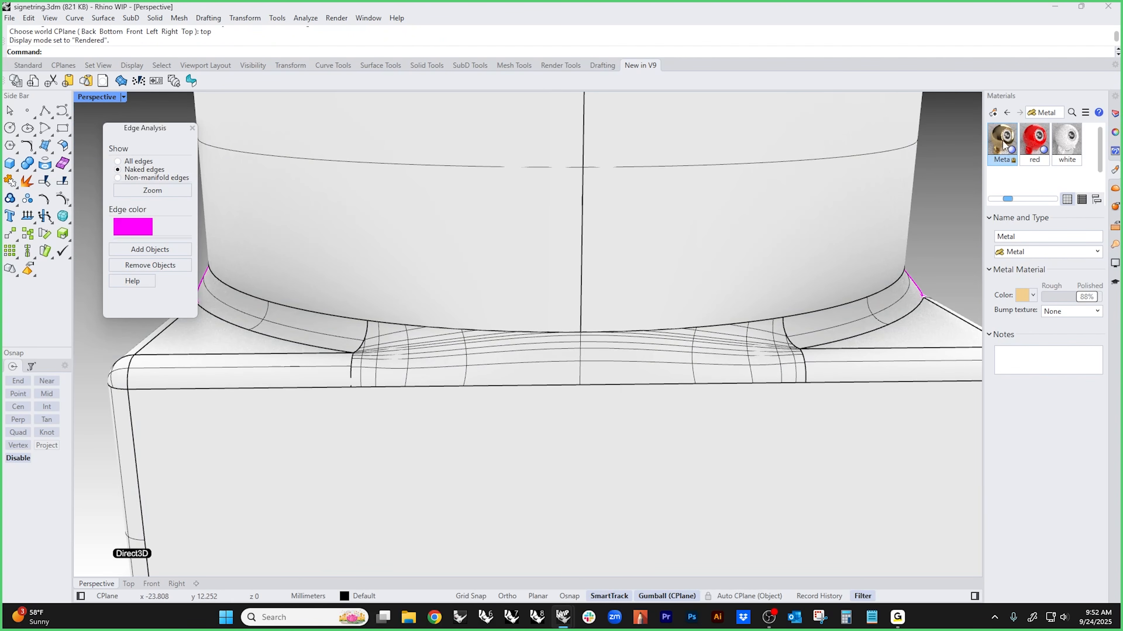
pyautogui.moveTo(1003, 145); pyautogui.dragTo(789, 350)
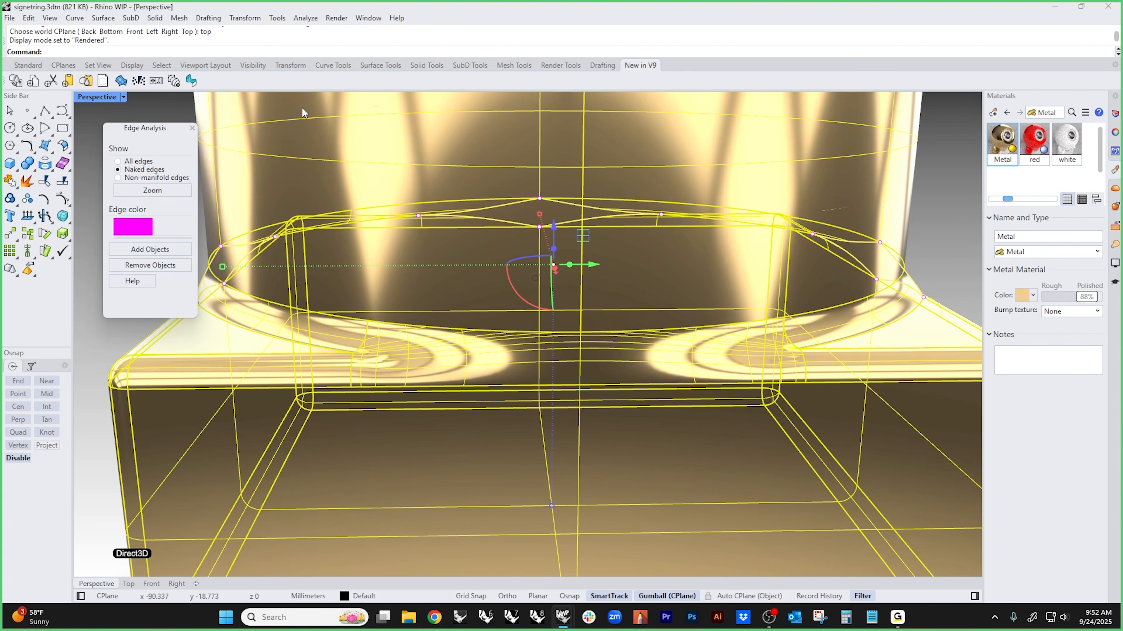
pyautogui.click(193, 128)
pyautogui.click(187, 126)
# - Inspect the metal reflections across the patch and both fillet junctions up close and from several angles
pyautogui.scroll(-3, 288, 281)
pyautogui.moveTo(304, 329); pyautogui.dragTo(331, 291, button='right')
pyautogui.scroll(2, 589, 305)
pyautogui.moveTo(744, 309); pyautogui.dragTo(687, 331, button='right')
pyautogui.scroll(3, 693, 341)
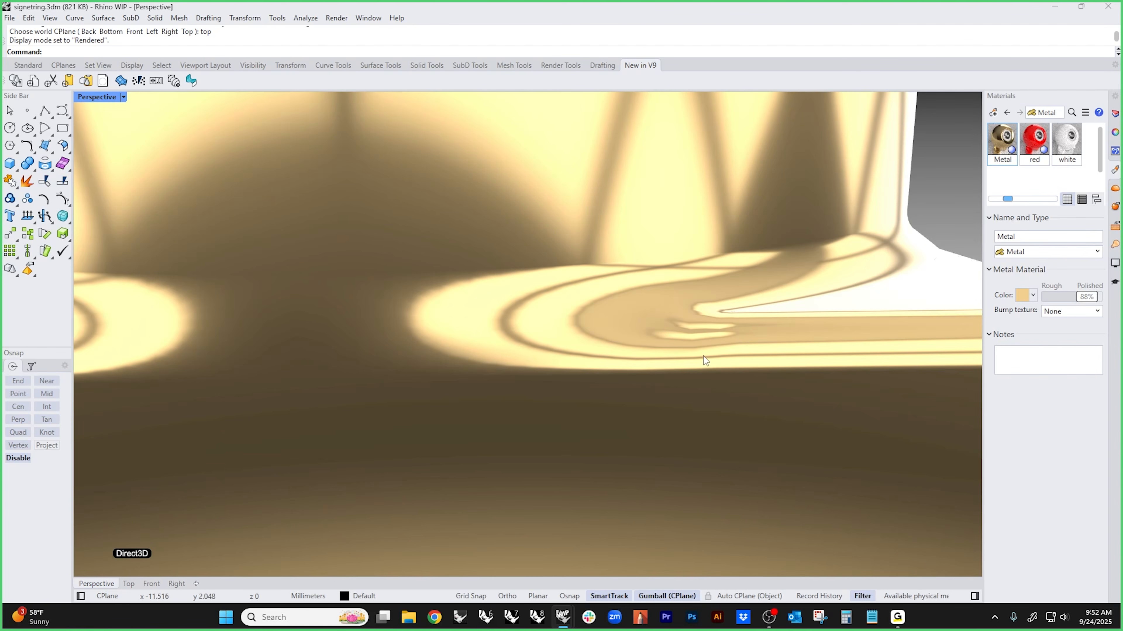
pyautogui.moveTo(681, 350); pyautogui.dragTo(513, 428, button='right')
pyautogui.scroll(-8, 540, 371)
pyautogui.scroll(9, 475, 477)
pyautogui.moveTo(473, 479); pyautogui.dragTo(421, 490, button='right')
pyautogui.scroll(5, 391, 497)
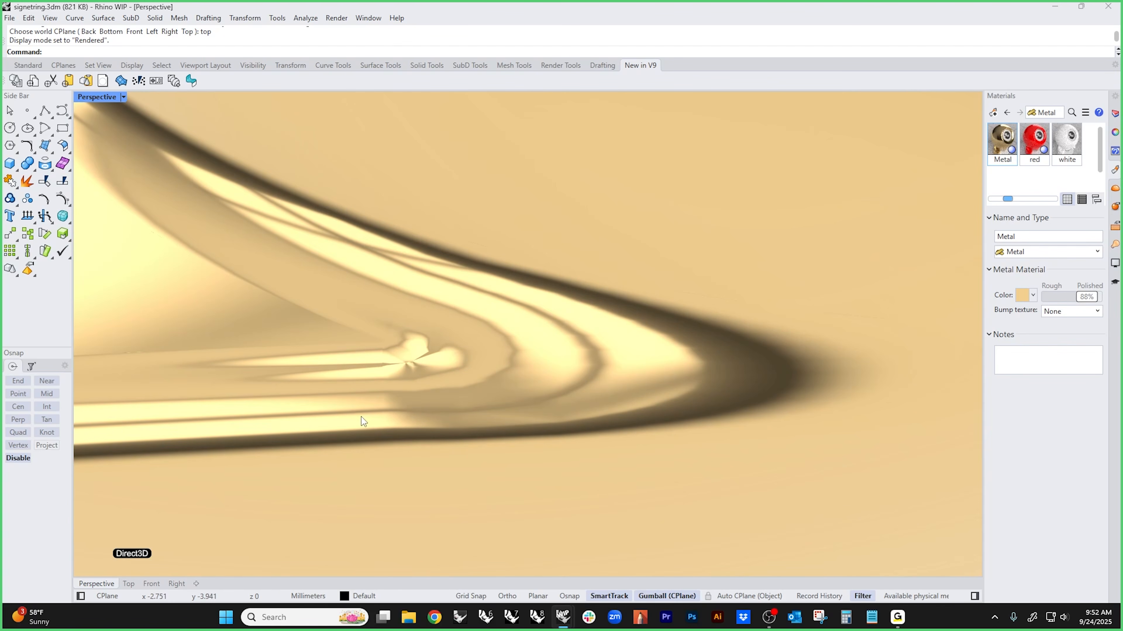
pyautogui.moveTo(532, 406); pyautogui.dragTo(530, 456, button='right')
pyautogui.scroll(-5, 524, 415)
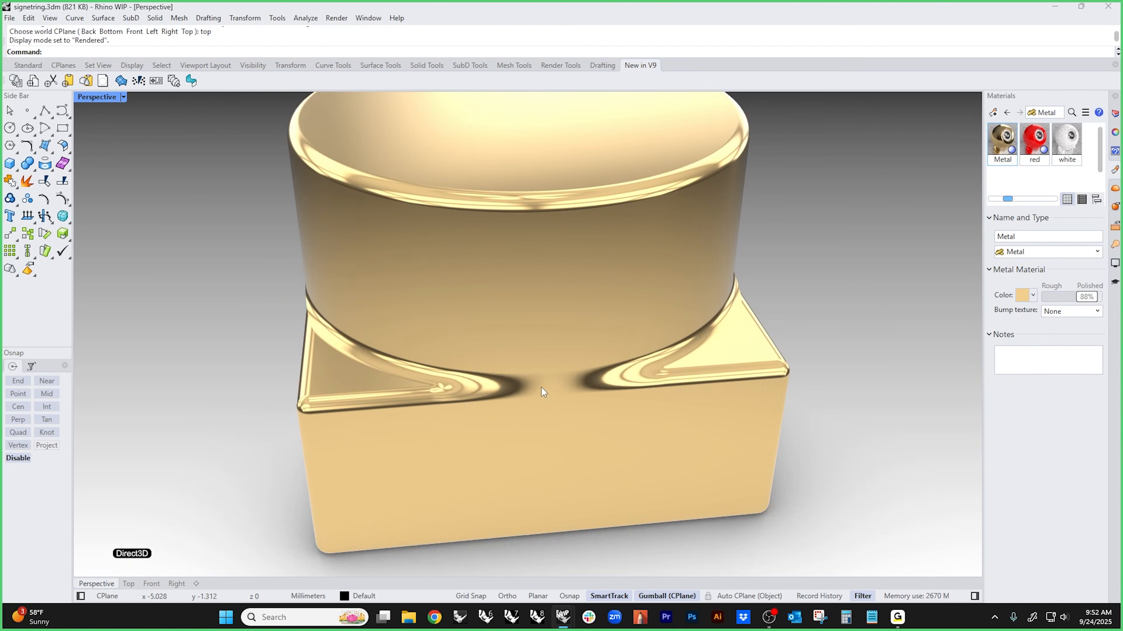
pyautogui.moveTo(541, 388); pyautogui.dragTo(512, 391, button='right')
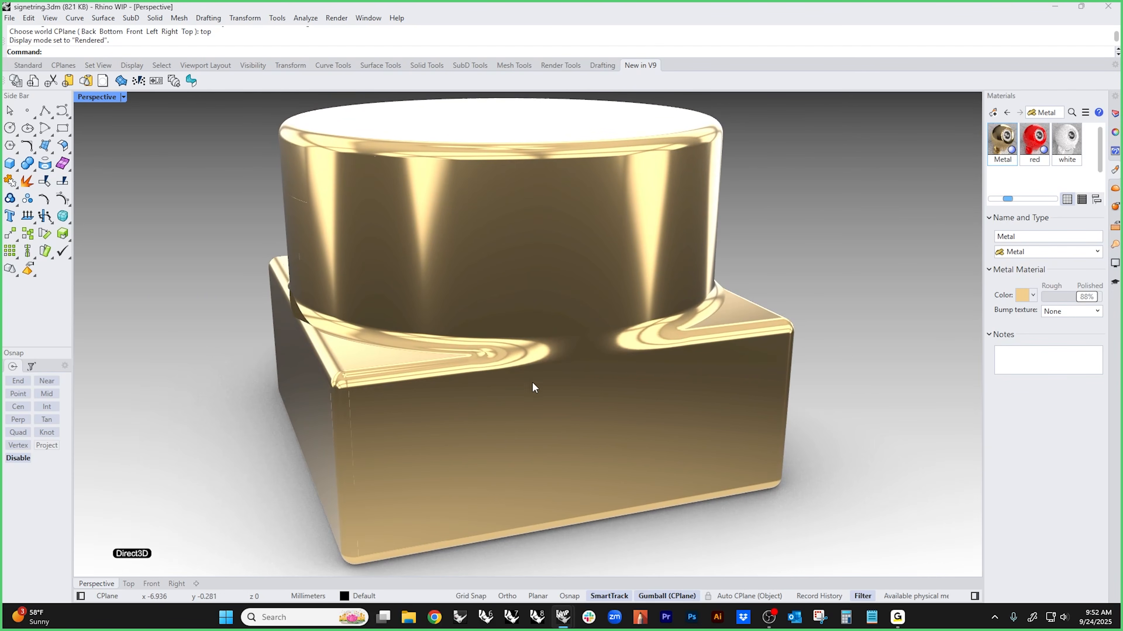
# - Delete the patch surface between the fillets and switch the perspective view to Shaded
pyautogui.moveTo(532, 383); pyautogui.dragTo(413, 374, button='right')
pyautogui.scroll(5, 460, 369)
pyautogui.scroll(-5, 476, 372)
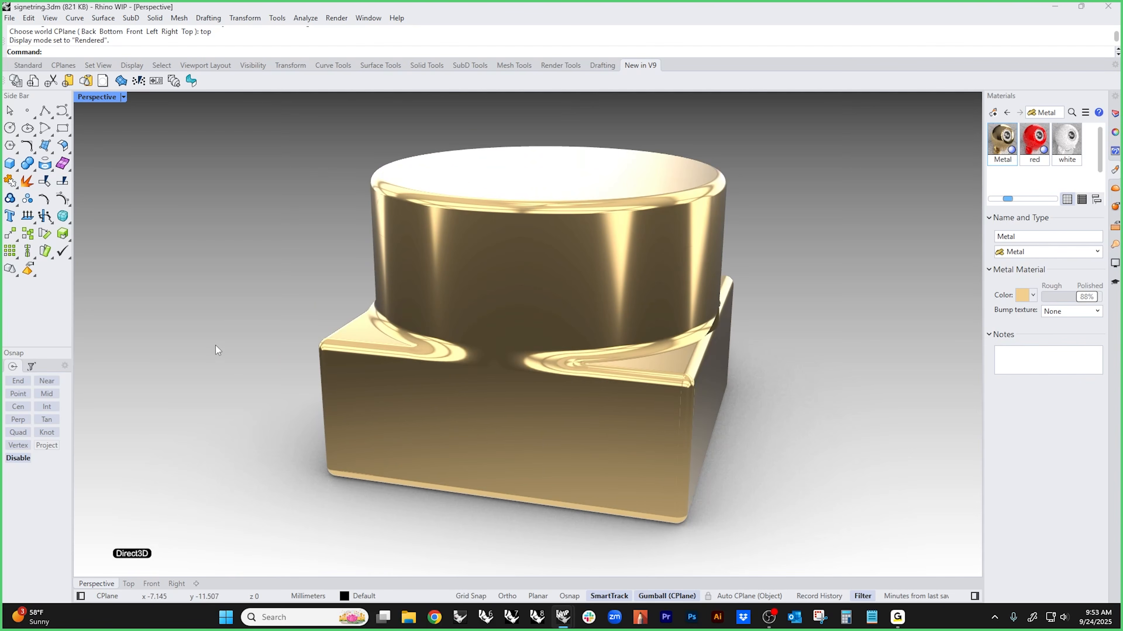
pyautogui.scroll(8, 519, 349)
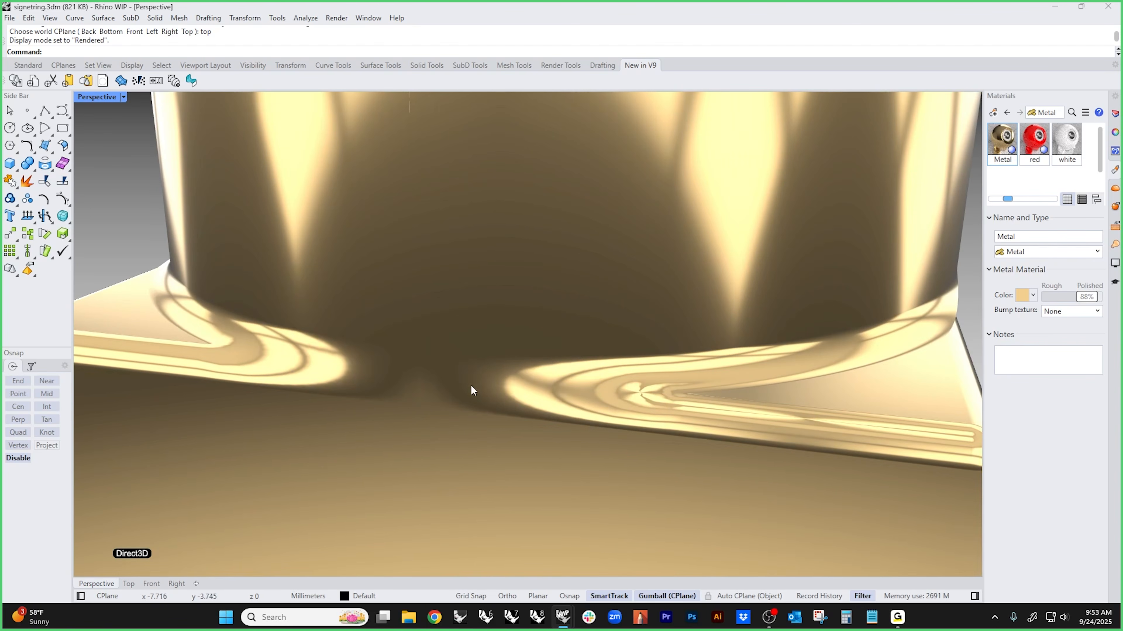
pyautogui.click(389, 383)
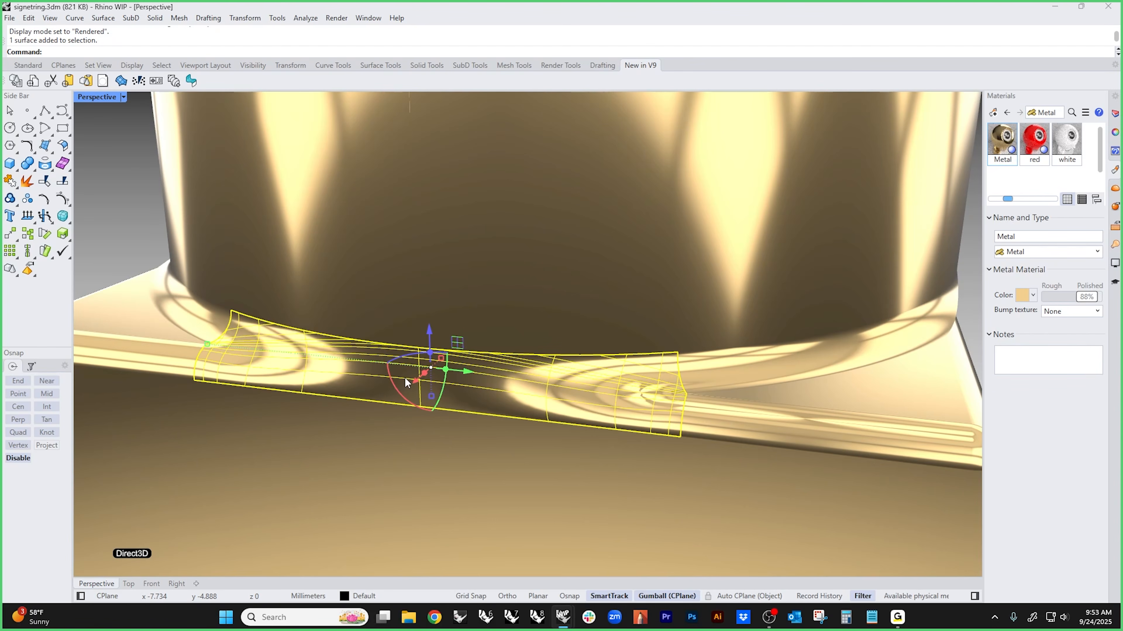
pyautogui.press('Delete')
pyautogui.middleClick(511, 358)
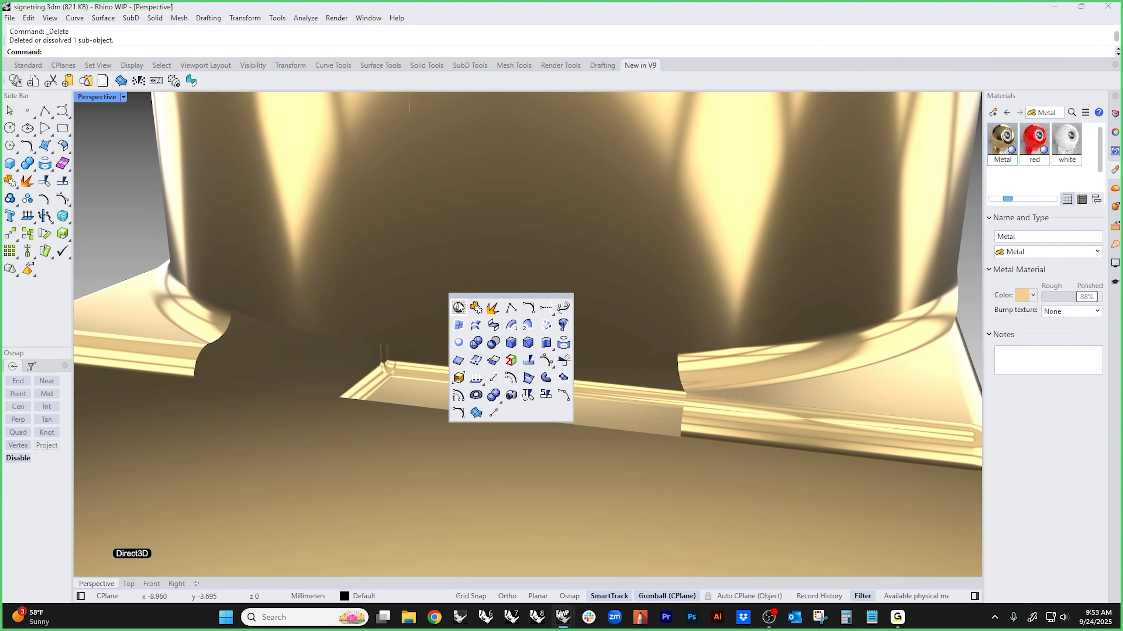
pyautogui.rightClick(459, 306)
pyautogui.scroll(-5, 442, 310)
pyautogui.moveTo(274, 338); pyautogui.dragTo(308, 325, button='right')
pyautogui.middleClick(308, 326)
pyautogui.click(257, 275)
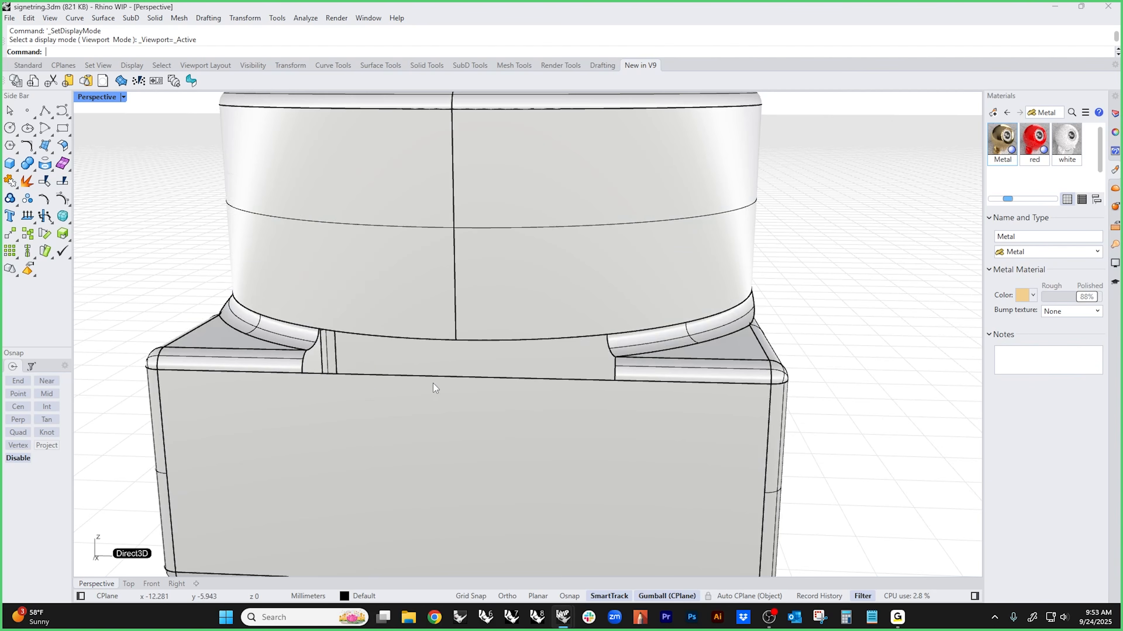
pyautogui.moveTo(433, 388); pyautogui.dragTo(426, 415, button='right')
pyautogui.middleClick(426, 415)
pyautogui.click(407, 361)
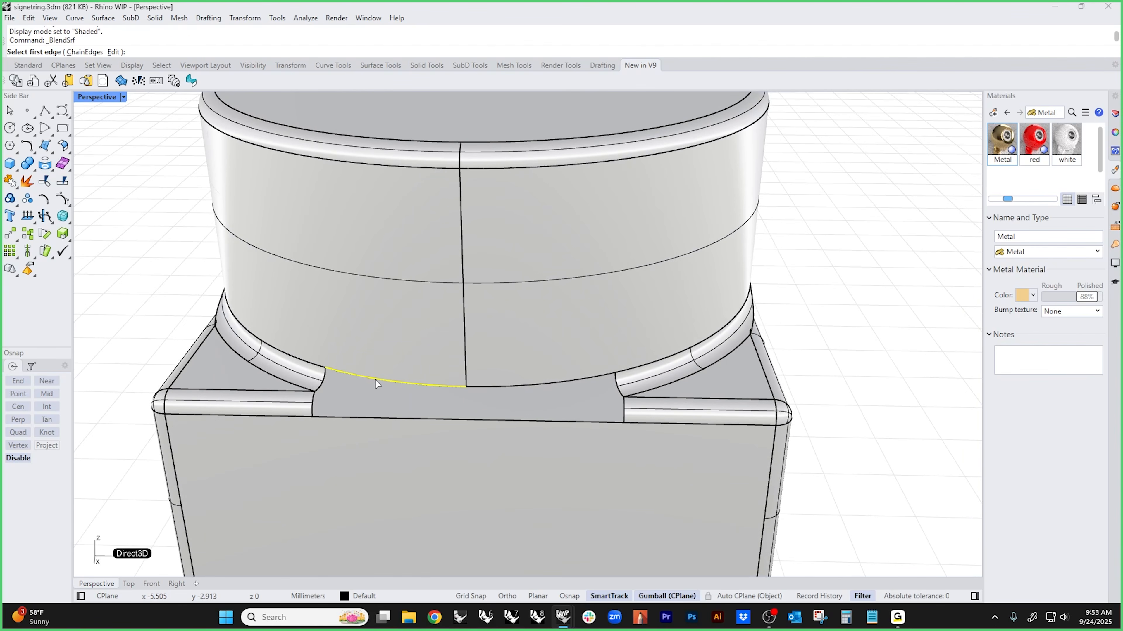
pyautogui.click(376, 383)
pyautogui.press('Escape')
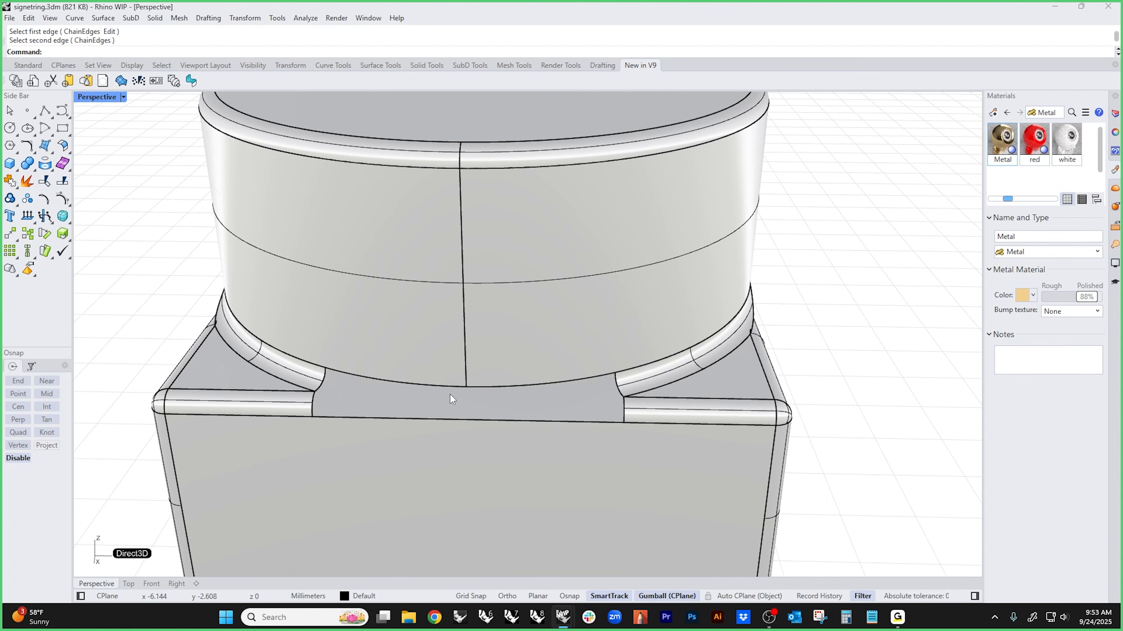
# - Extract the cylinder's side wall surface from the polysurface
pyautogui.middleClick(450, 395)
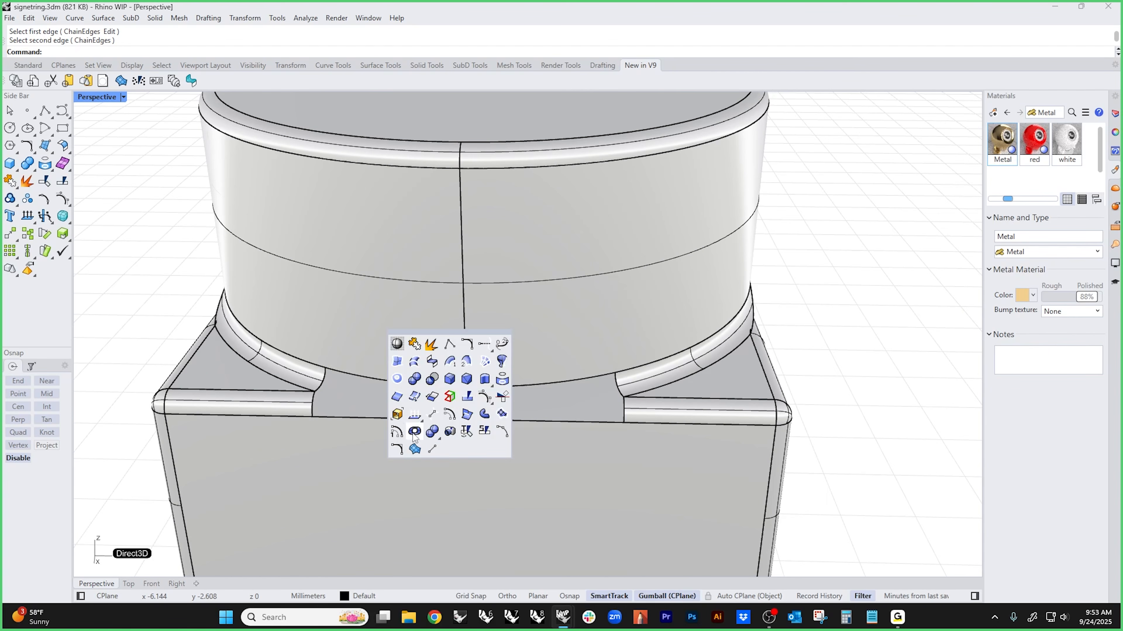
pyautogui.scroll(-5, 452, 374)
pyautogui.moveTo(452, 373); pyautogui.dragTo(512, 390, button='right')
pyautogui.keyDown('shift'); pyautogui.moveTo(533, 343); pyautogui.dragTo(514, 382, button='right'); pyautogui.keyUp('shift')
pyautogui.middleClick(517, 378)
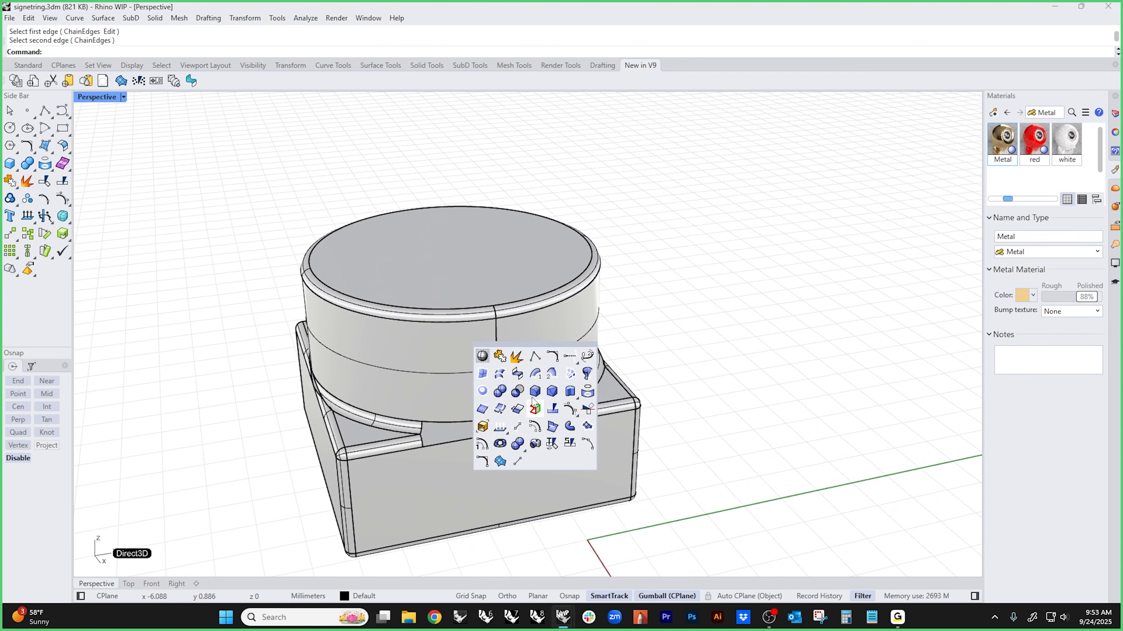
pyautogui.rightClick(517, 358)
pyautogui.click(518, 377)
pyautogui.press('Return')
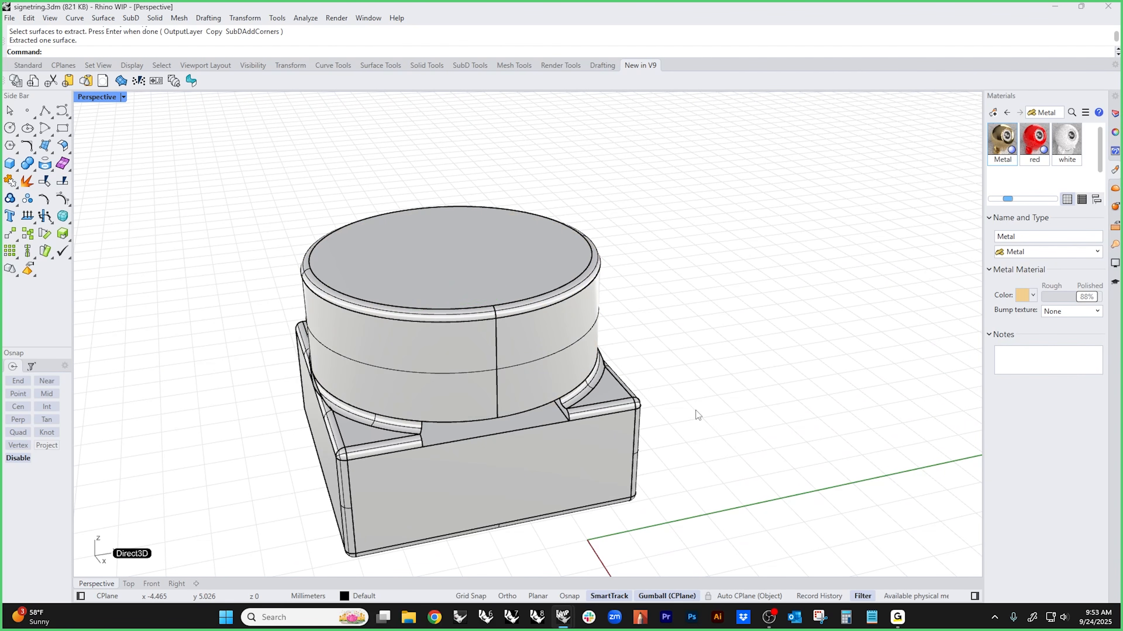
# - Try to move the seam of the extracted cylinder wall around the side with SrfSeam
pyautogui.write('SrfSeam')
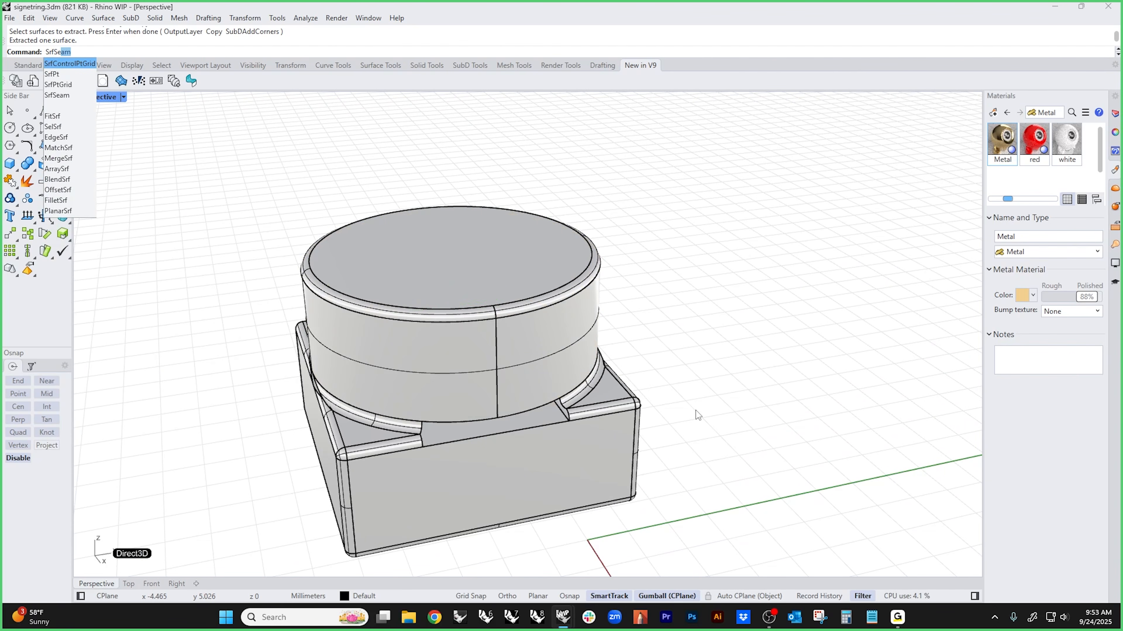
pyautogui.press('Return')
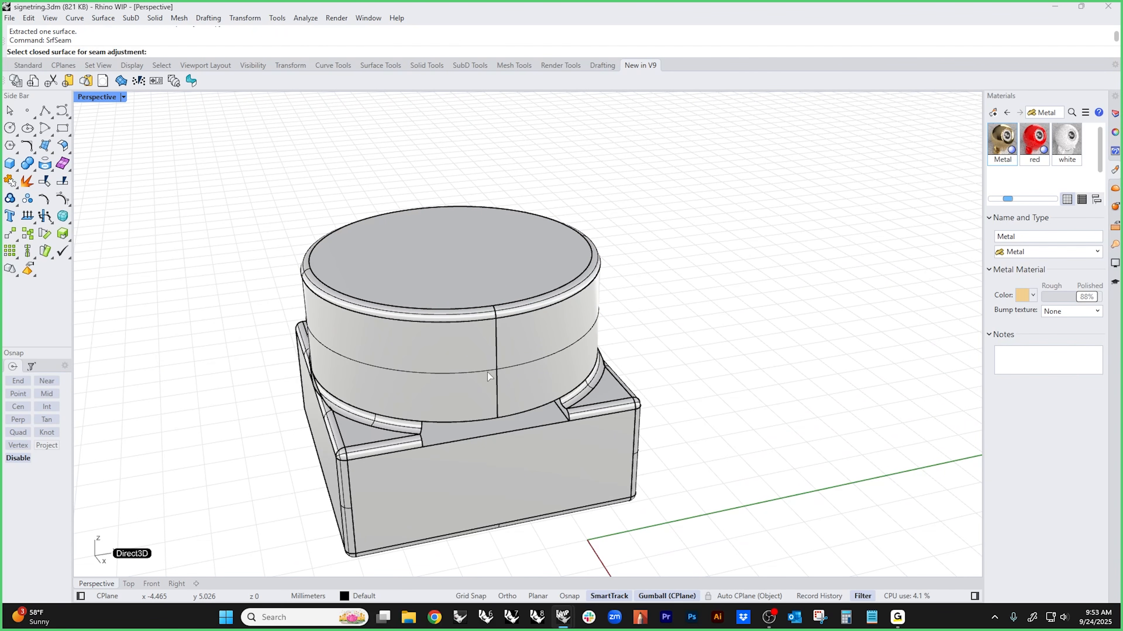
pyautogui.click(488, 376)
pyautogui.moveTo(501, 369); pyautogui.dragTo(533, 361, button='right')
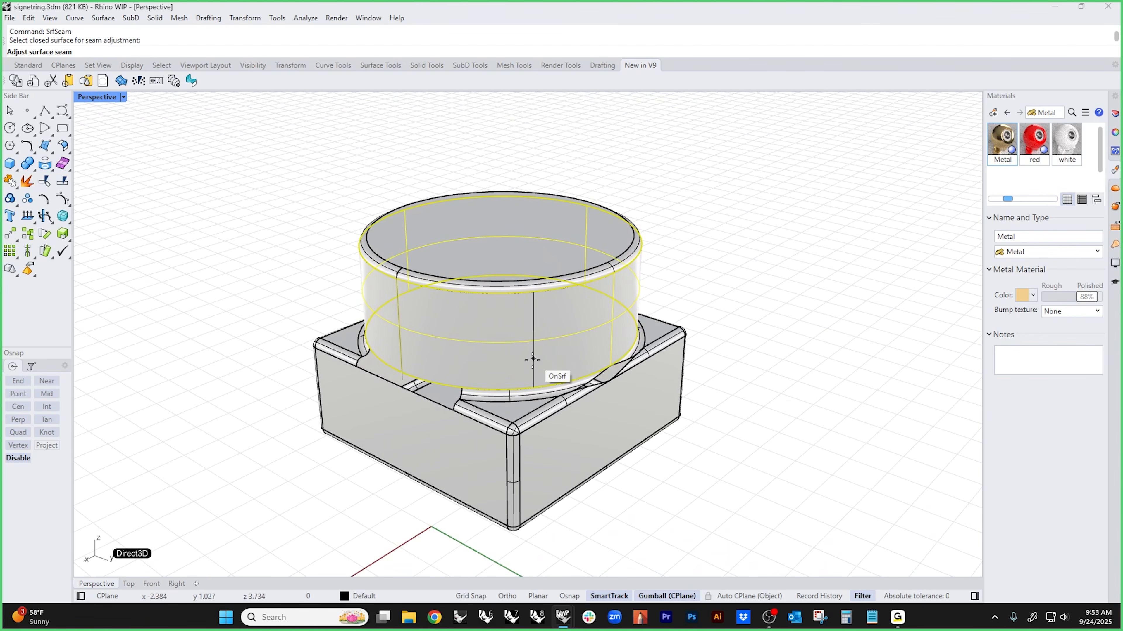
pyautogui.click(519, 364)
pyautogui.moveTo(544, 454); pyautogui.dragTo(622, 455, button='right')
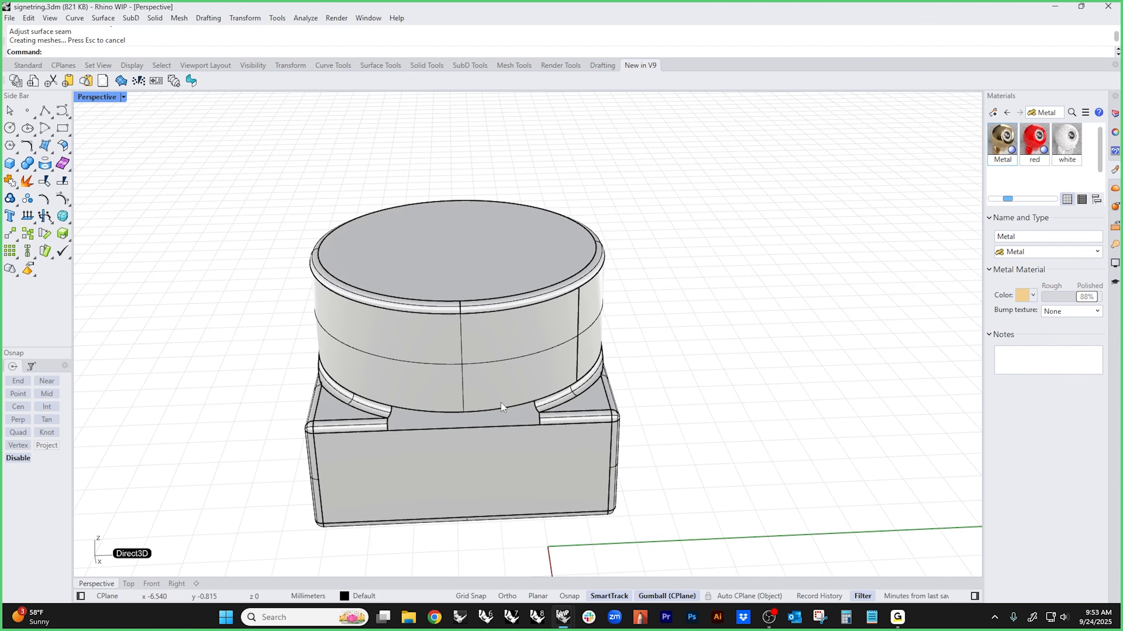
pyautogui.moveTo(654, 404); pyautogui.dragTo(521, 397, button='right')
pyautogui.hotkey('ctrl', 'z')
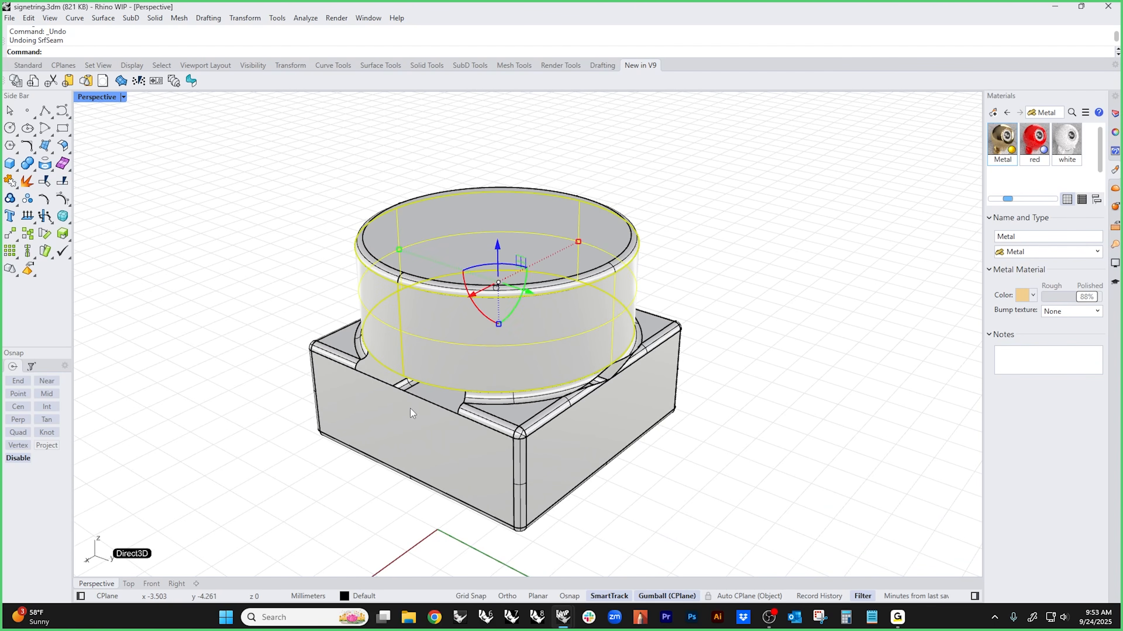
# - Highlight the cylinder wall's two bottom edge segments on either side of the seam at the gap
pyautogui.moveTo(619, 444); pyautogui.dragTo(831, 474, button='right')
pyautogui.click(831, 474)
pyautogui.keyDown('ctrl'); pyautogui.keyDown('shift'); pyautogui.click(445, 421); pyautogui.keyUp('shift'); pyautogui.keyUp('ctrl')
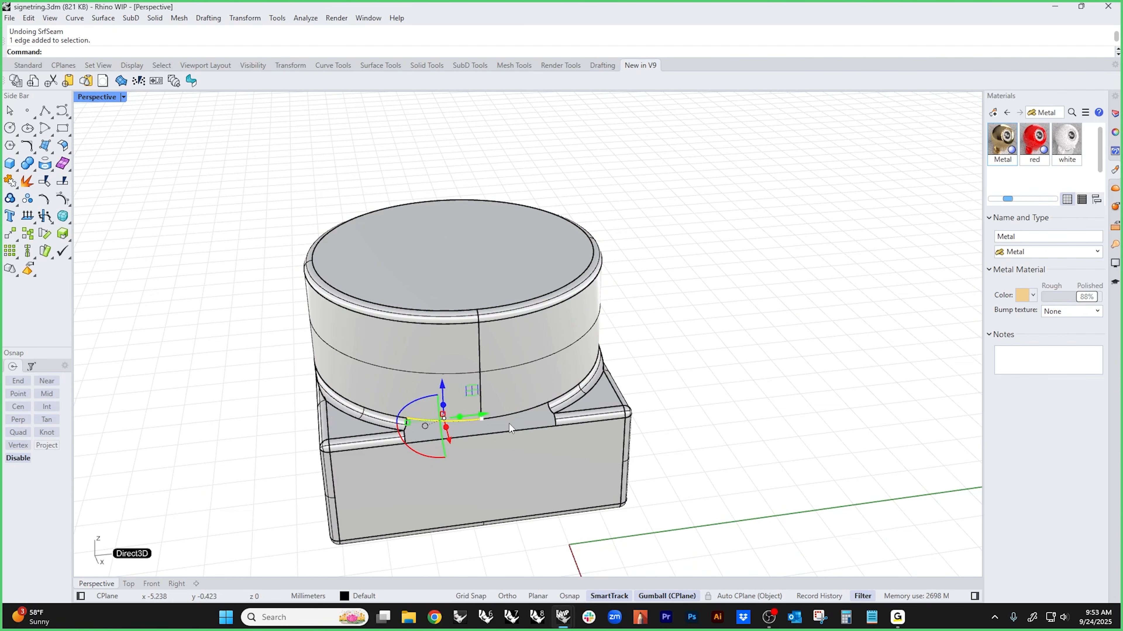
pyautogui.keyDown('ctrl'); pyautogui.keyDown('shift'); pyautogui.click(513, 415); pyautogui.keyUp('shift'); pyautogui.keyUp('ctrl')
pyautogui.click(732, 425)
pyautogui.moveTo(731, 425); pyautogui.dragTo(649, 428, button='right')
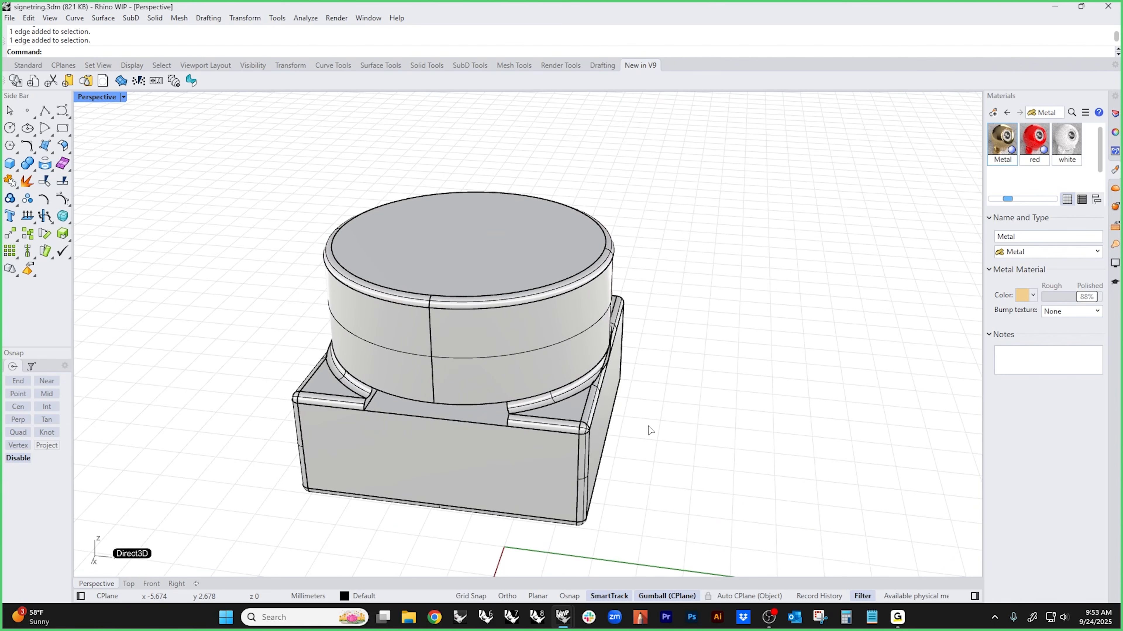
# - Move the cylinder wall's seam beyond the gap with SrfSeam and join all the pieces into one polysurface
pyautogui.rightClick(622, 421)
pyautogui.click(445, 389)
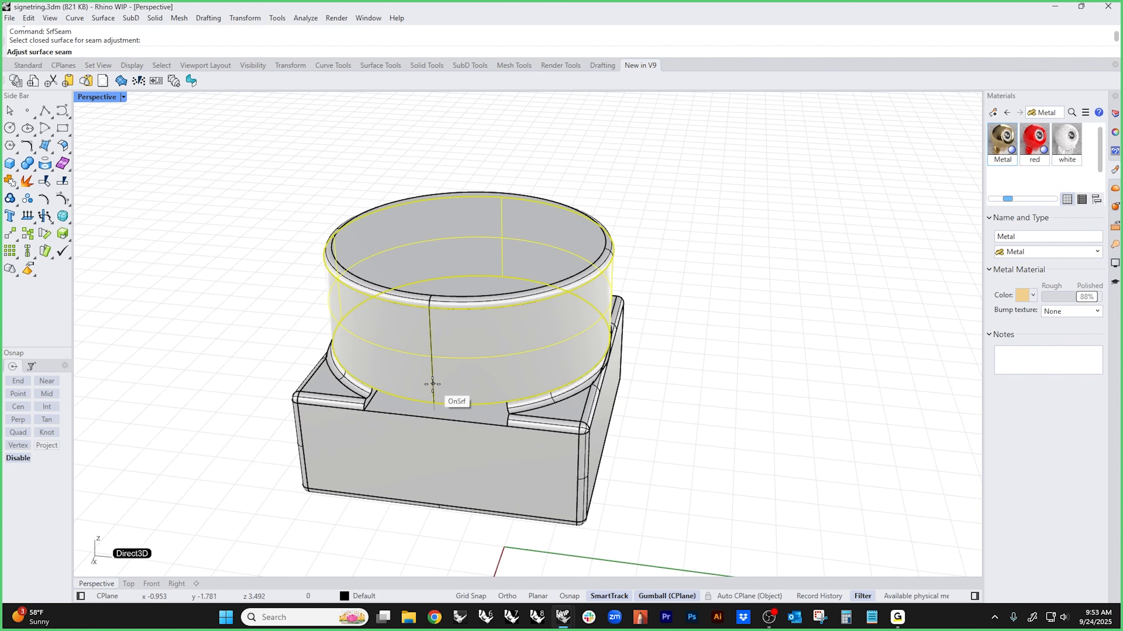
pyautogui.click(557, 369)
pyautogui.click(464, 372)
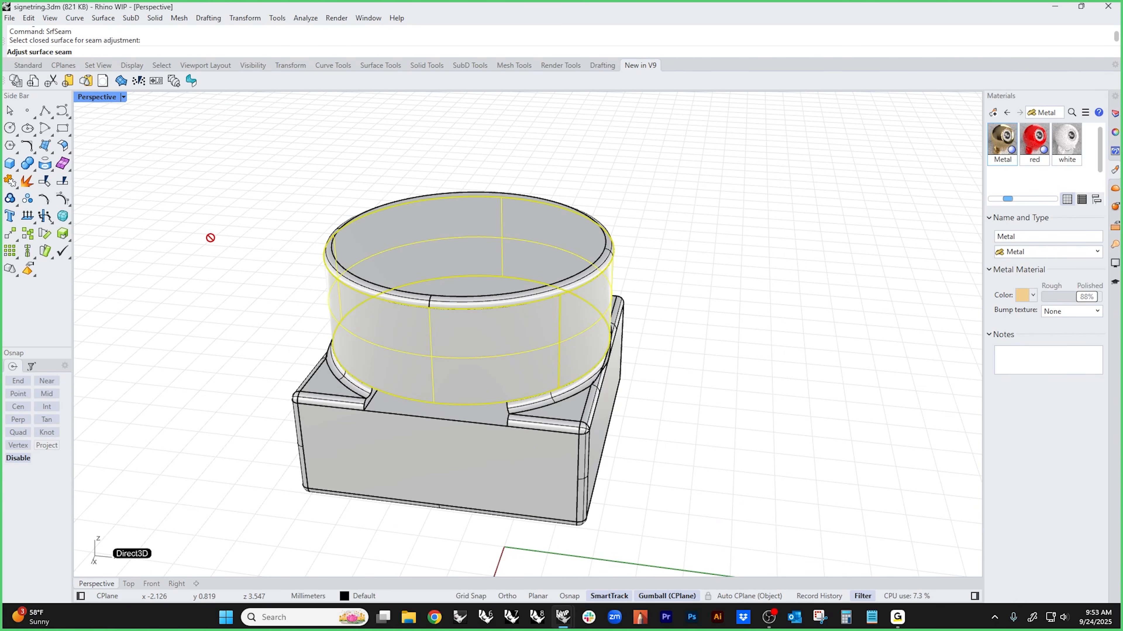
pyautogui.click(452, 333)
pyautogui.moveTo(706, 485); pyautogui.dragTo(91, 164)
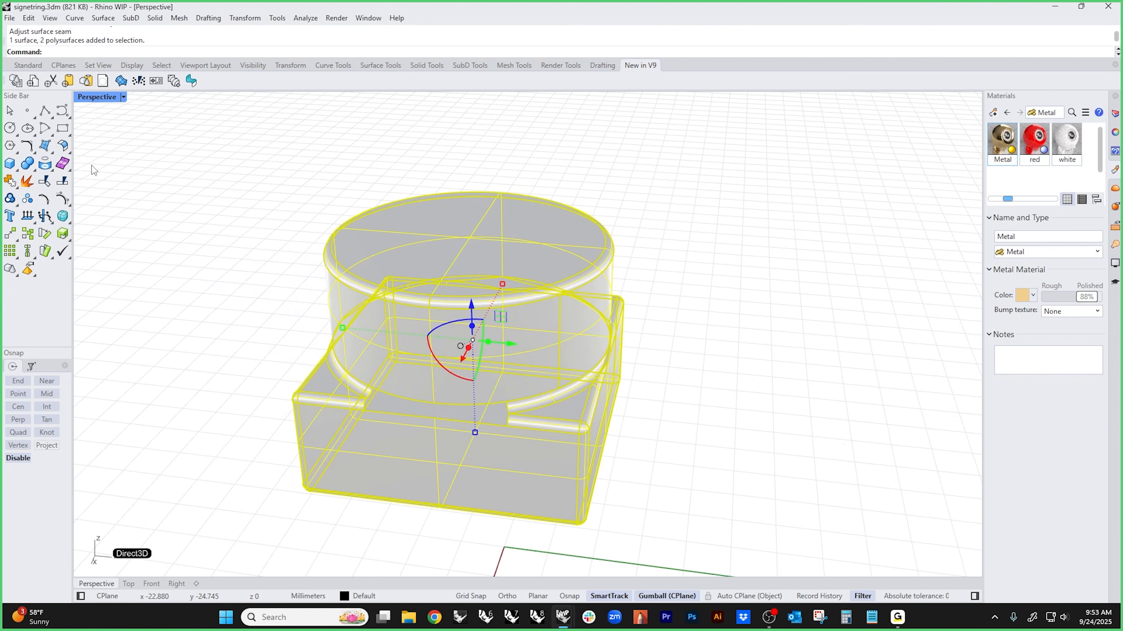
pyautogui.hotkey('ctrl', 'j')
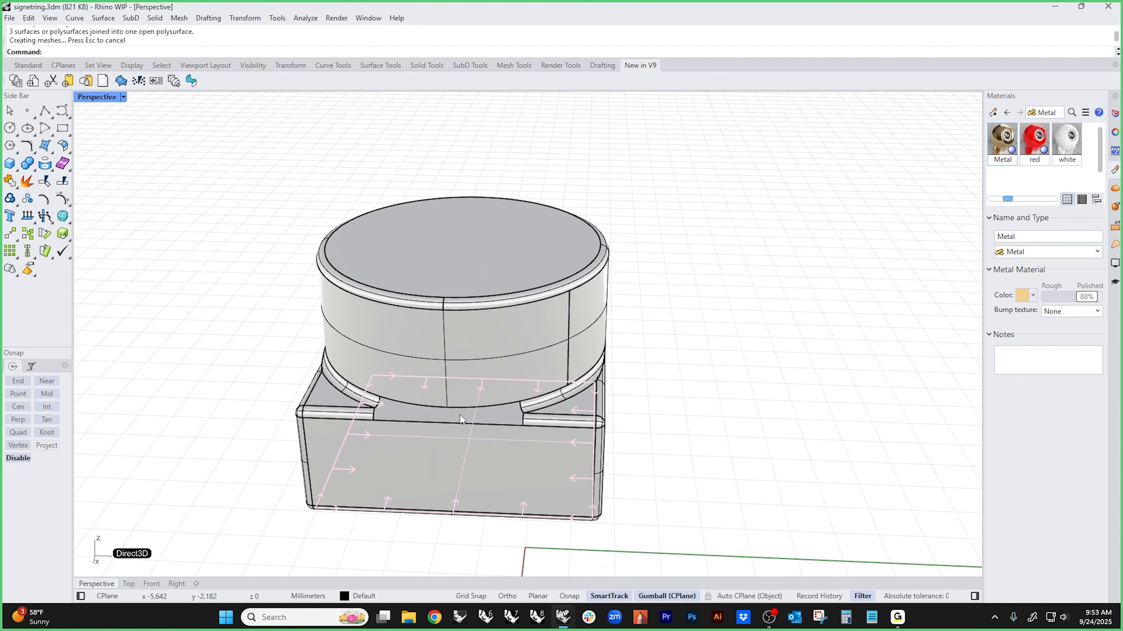
# - Start a surface blend across the gap from the cylinder's bottom edge to the box's front edge, with Tangency on both edges
pyautogui.keyDown('ctrl'); pyautogui.keyDown('shift'); pyautogui.click(462, 409); pyautogui.keyUp('shift'); pyautogui.keyUp('ctrl')
pyautogui.scroll(3, 398, 416)
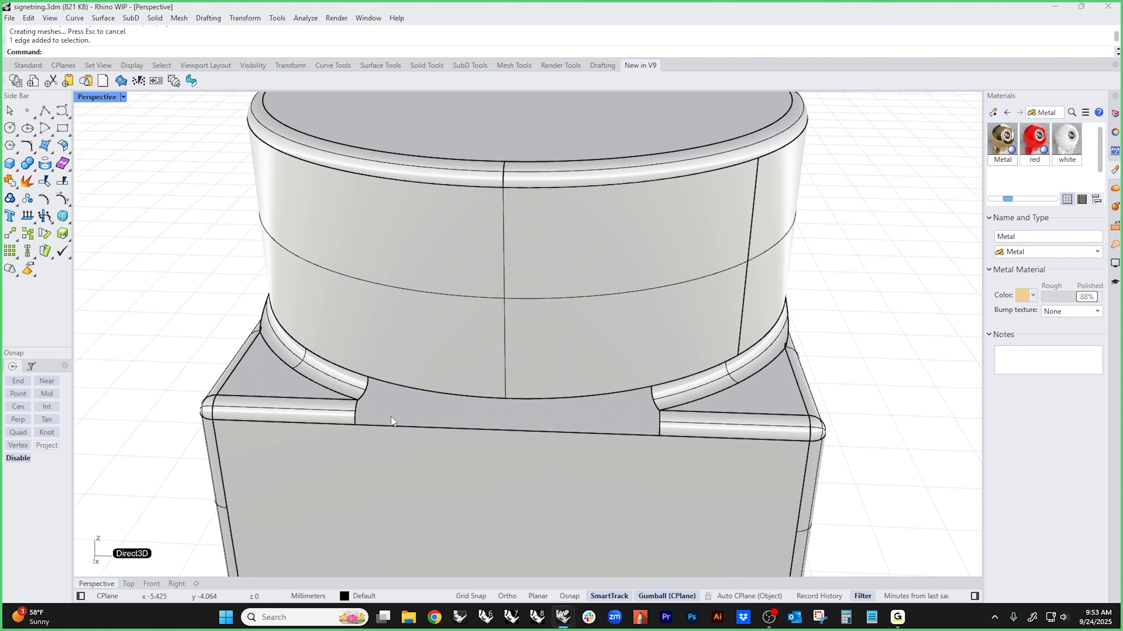
pyautogui.middleClick(391, 417)
pyautogui.click(374, 386)
pyautogui.click(423, 394)
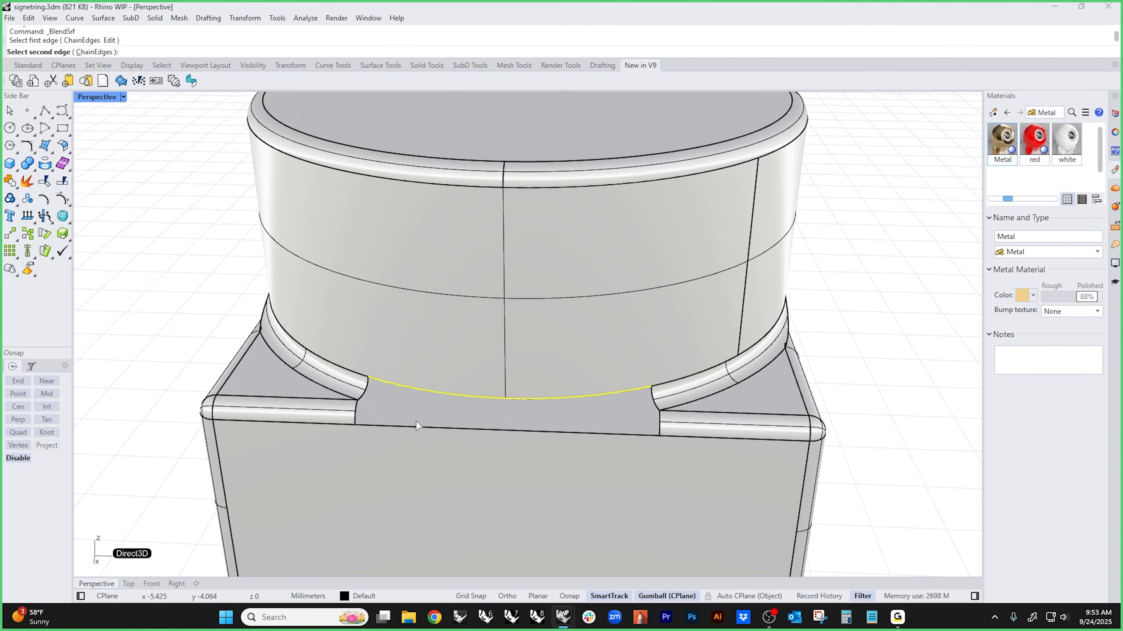
pyautogui.click(418, 426)
pyautogui.scroll(5, 471, 440)
pyautogui.moveTo(480, 438); pyautogui.dragTo(517, 448, button='right')
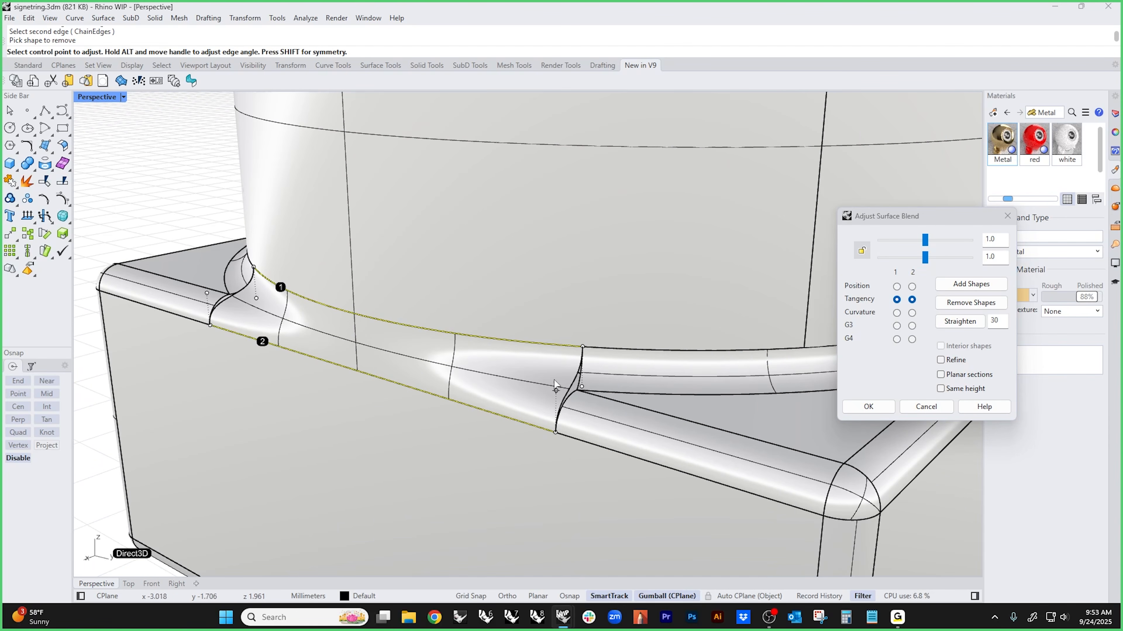
pyautogui.scroll(4, 555, 386)
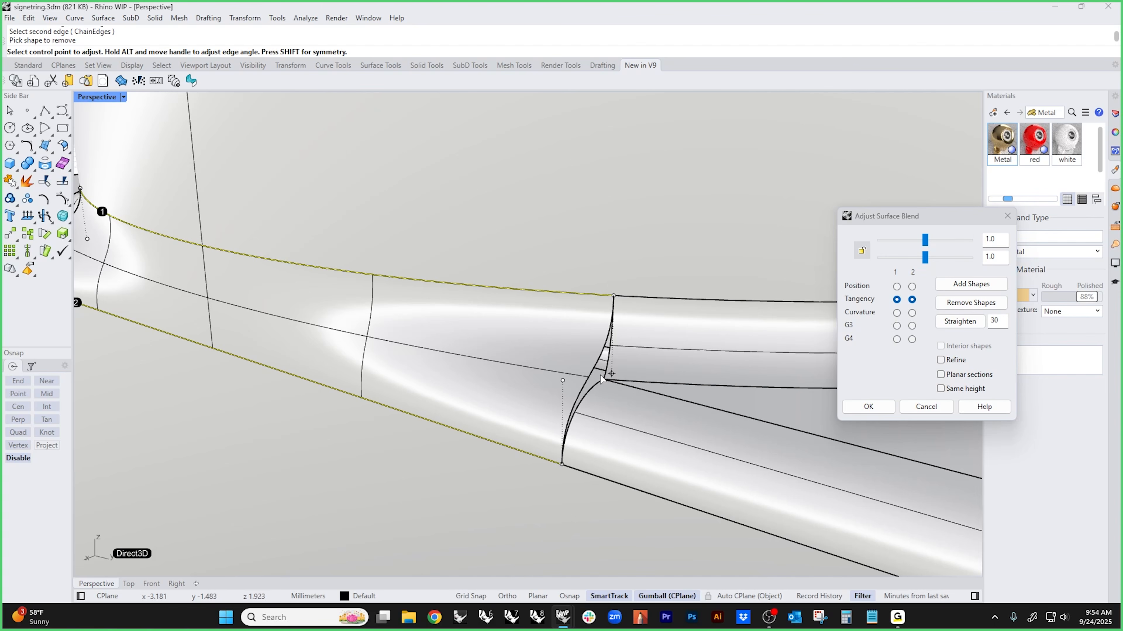
pyautogui.scroll(4, 612, 374)
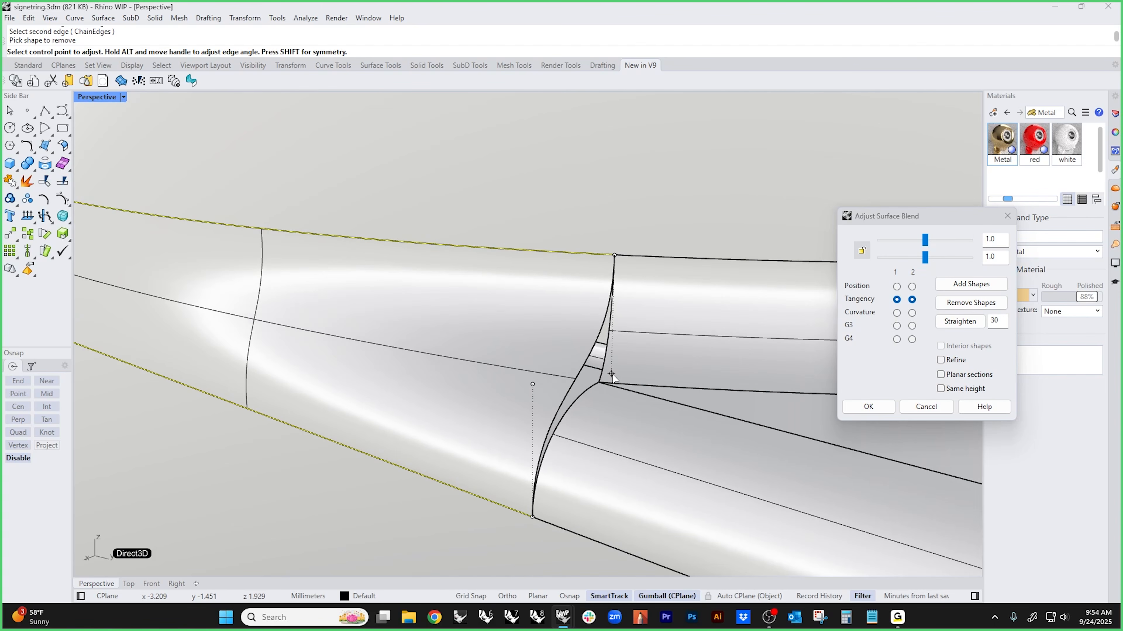
# - Adjust the blend's end-section handles toward the neighbouring fillet ends on both sides of the gap and accept the surface
pyautogui.moveTo(612, 374); pyautogui.dragTo(610, 418)
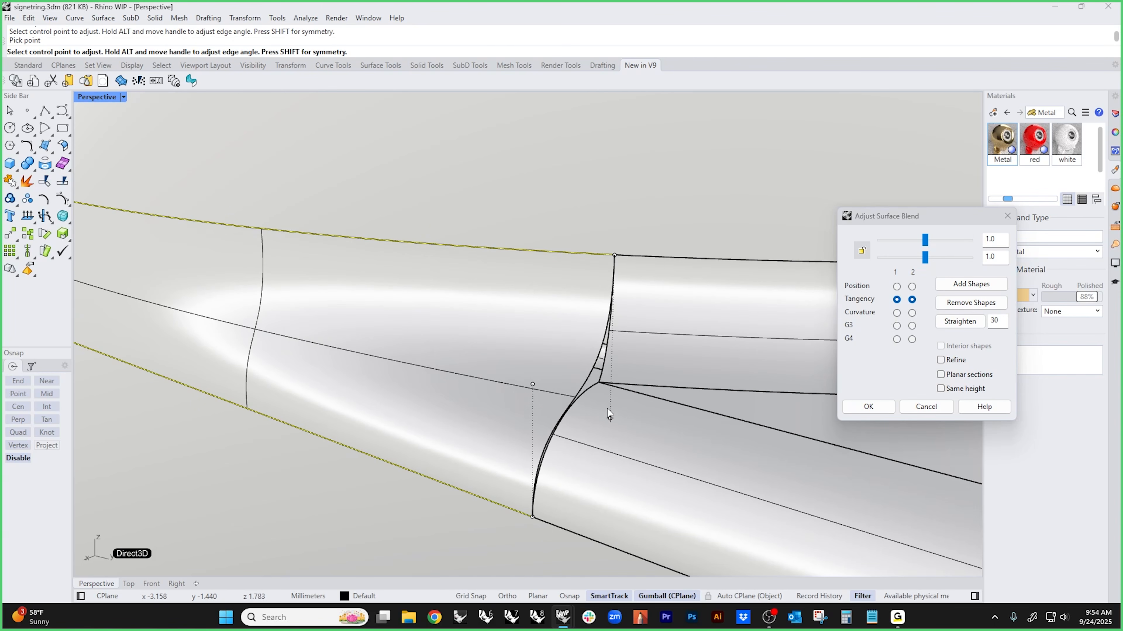
pyautogui.scroll(-5, 610, 420)
pyautogui.moveTo(609, 419); pyautogui.dragTo(671, 458, button='right')
pyautogui.scroll(4, 484, 445)
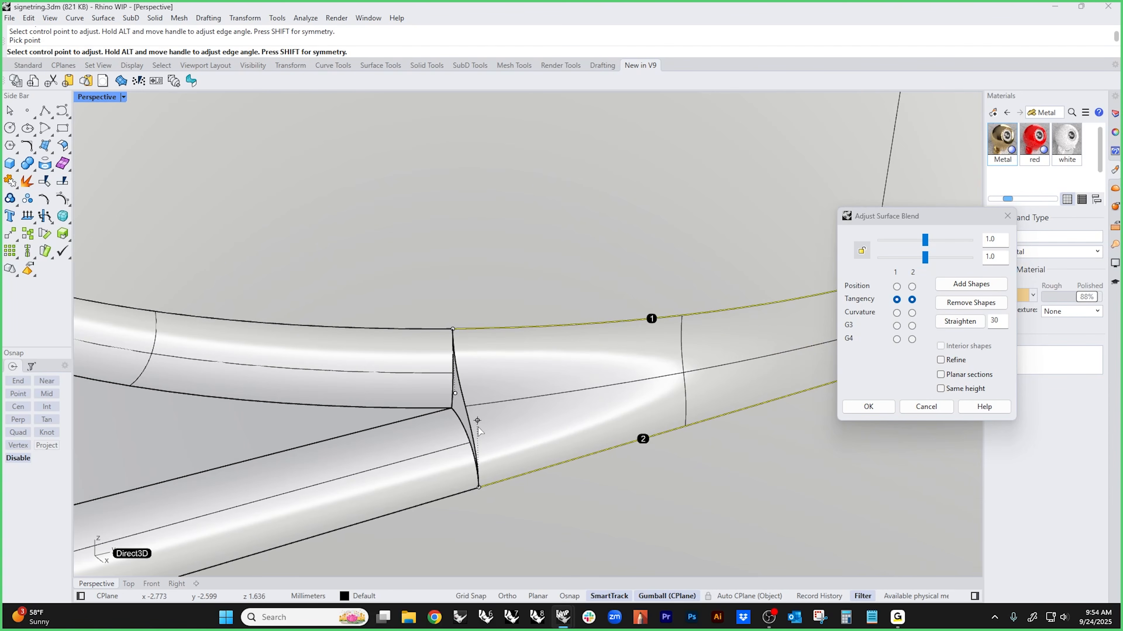
pyautogui.moveTo(480, 422); pyautogui.dragTo(478, 445)
pyautogui.moveTo(477, 447); pyautogui.dragTo(570, 392, button='right')
pyautogui.moveTo(583, 385); pyautogui.dragTo(583, 405)
pyautogui.moveTo(647, 428); pyautogui.dragTo(646, 405)
pyautogui.scroll(-5, 648, 407)
pyautogui.keyDown('shift'); pyautogui.moveTo(675, 429); pyautogui.dragTo(519, 417, button='right'); pyautogui.keyUp('shift')
pyautogui.rightClick(631, 433)
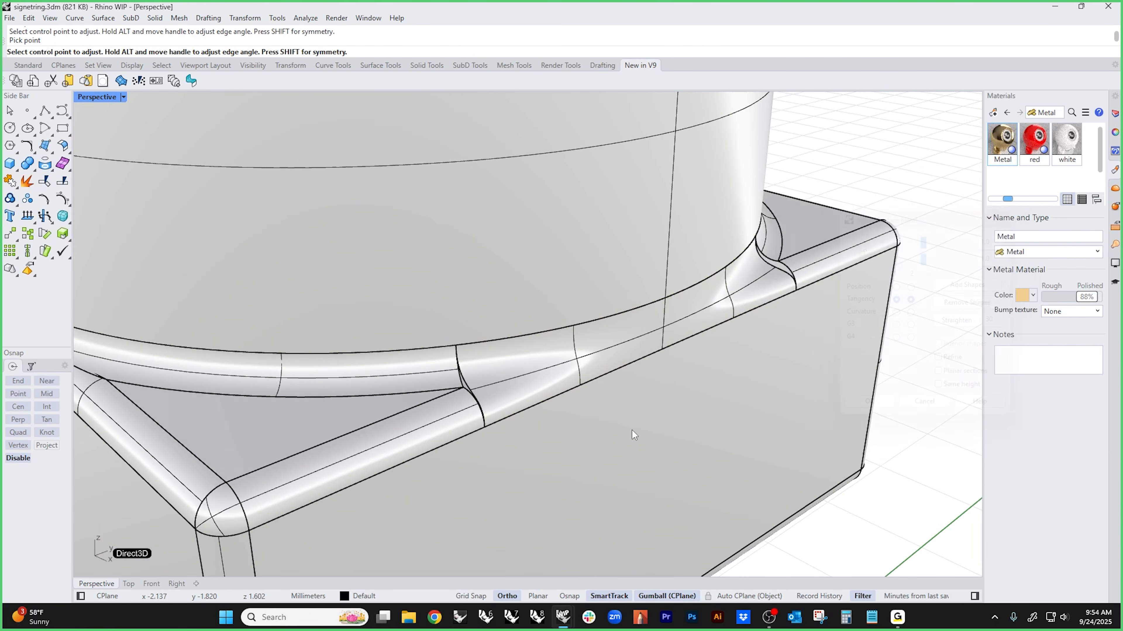
# - Delete the hand-adjusted blend surface from the gap
pyautogui.moveTo(632, 434); pyautogui.dragTo(555, 425, button='right')
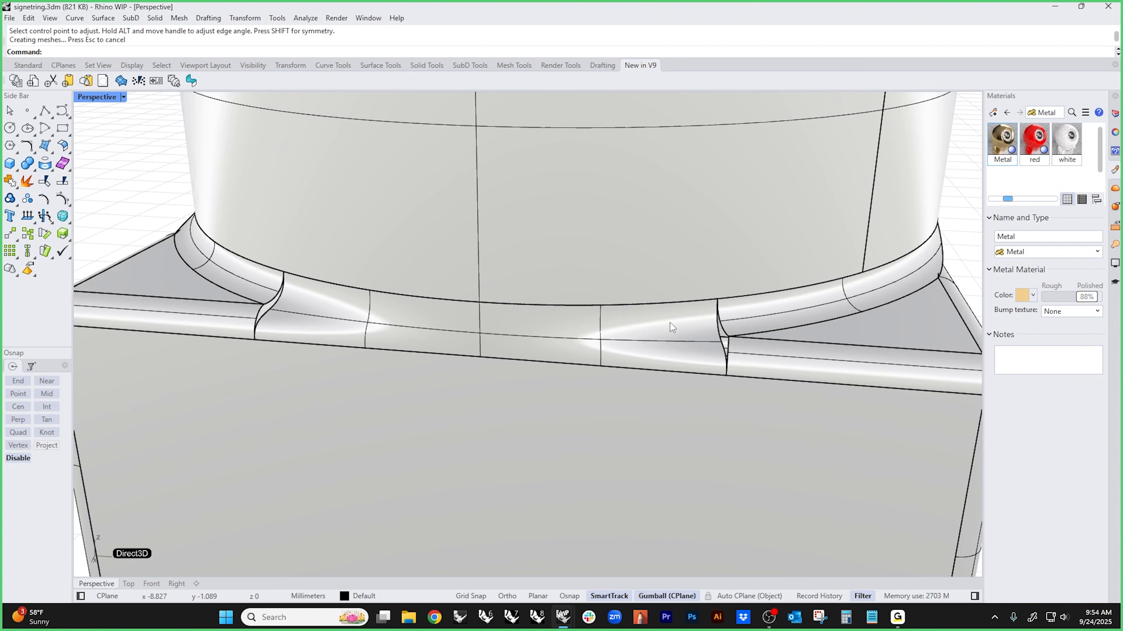
pyautogui.moveTo(484, 350); pyautogui.dragTo(512, 348, button='right')
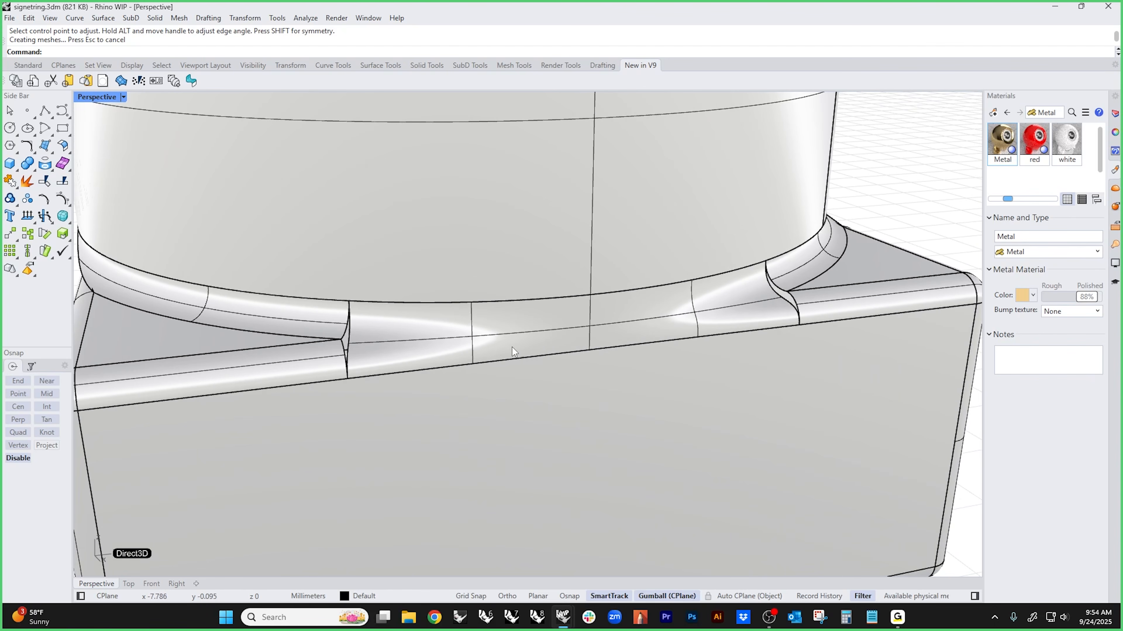
pyautogui.click(494, 344)
pyautogui.press('Delete')
# - Blend the cylinder's bottom edge to the box's front edge across the gap, with Tangency on both edges and both sliders at 1.0
pyautogui.middleClick(494, 344)
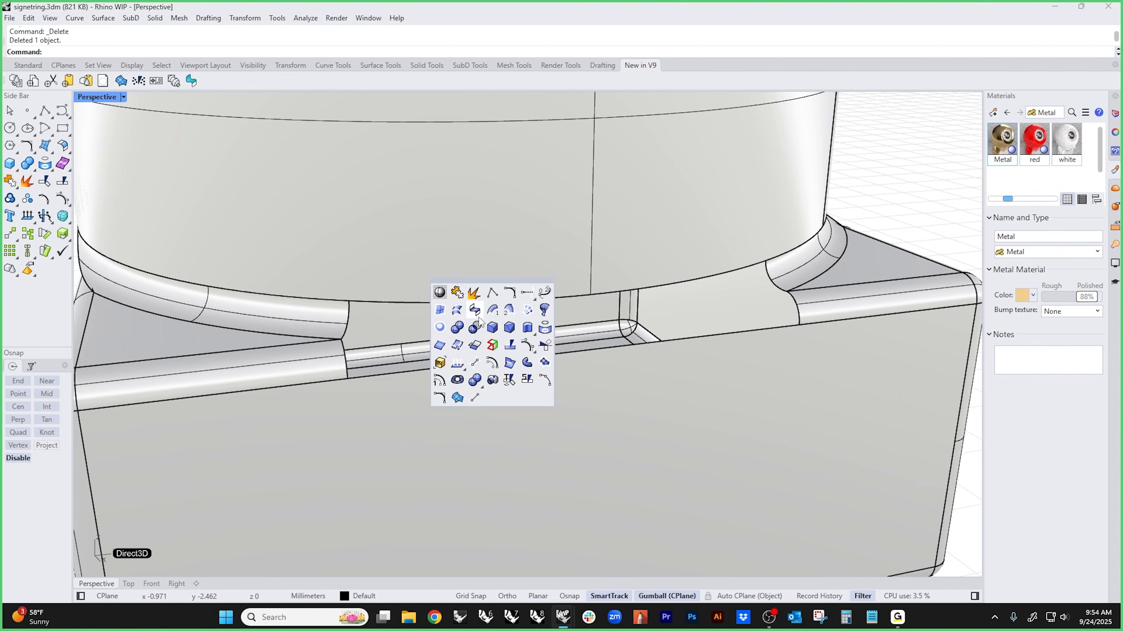
pyautogui.click(474, 310)
pyautogui.click(458, 303)
pyautogui.click(428, 372)
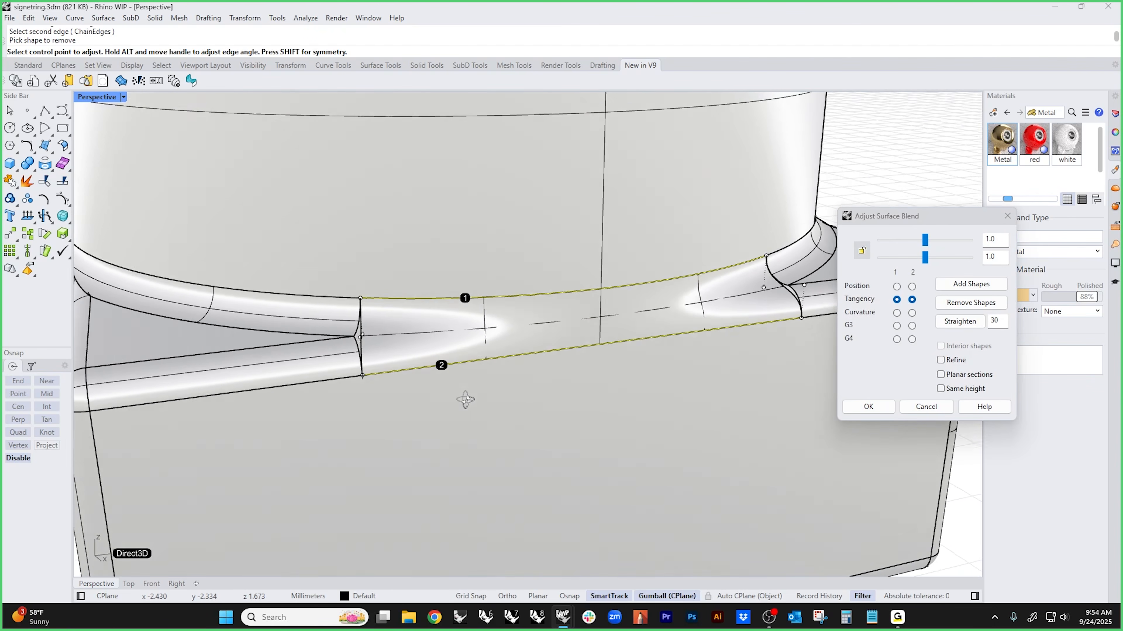
pyautogui.press('Return')
pyautogui.moveTo(491, 414); pyautogui.dragTo(418, 406, button='right')
pyautogui.scroll(3, 593, 376)
pyautogui.scroll(3, 562, 398)
pyautogui.scroll(-4, 540, 417)
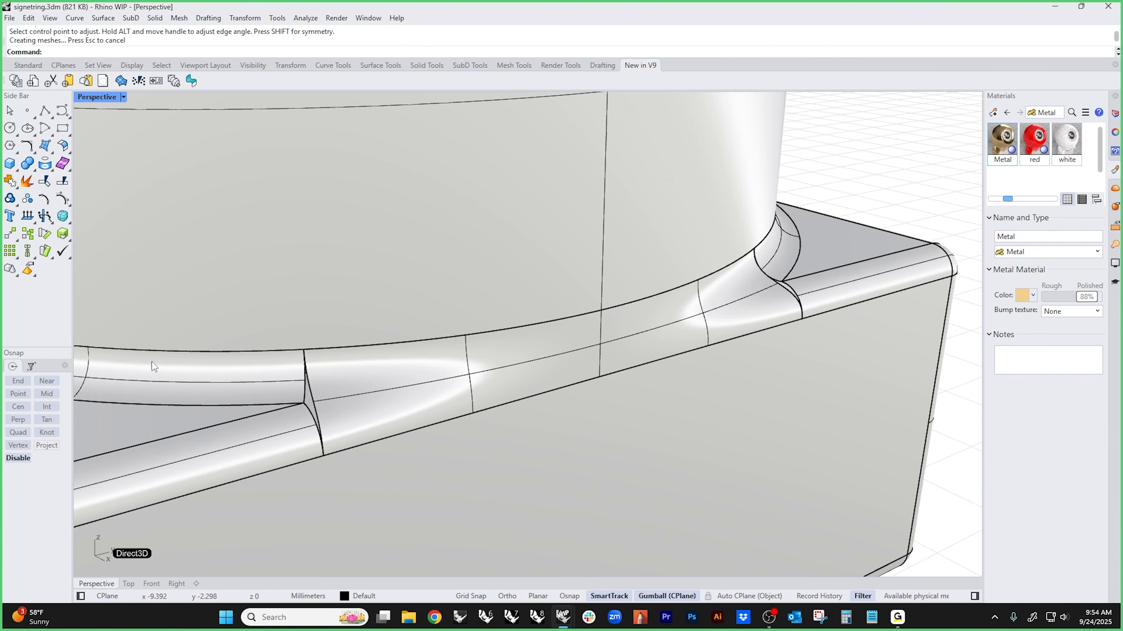
pyautogui.moveTo(152, 361); pyautogui.dragTo(405, 349, button='right')
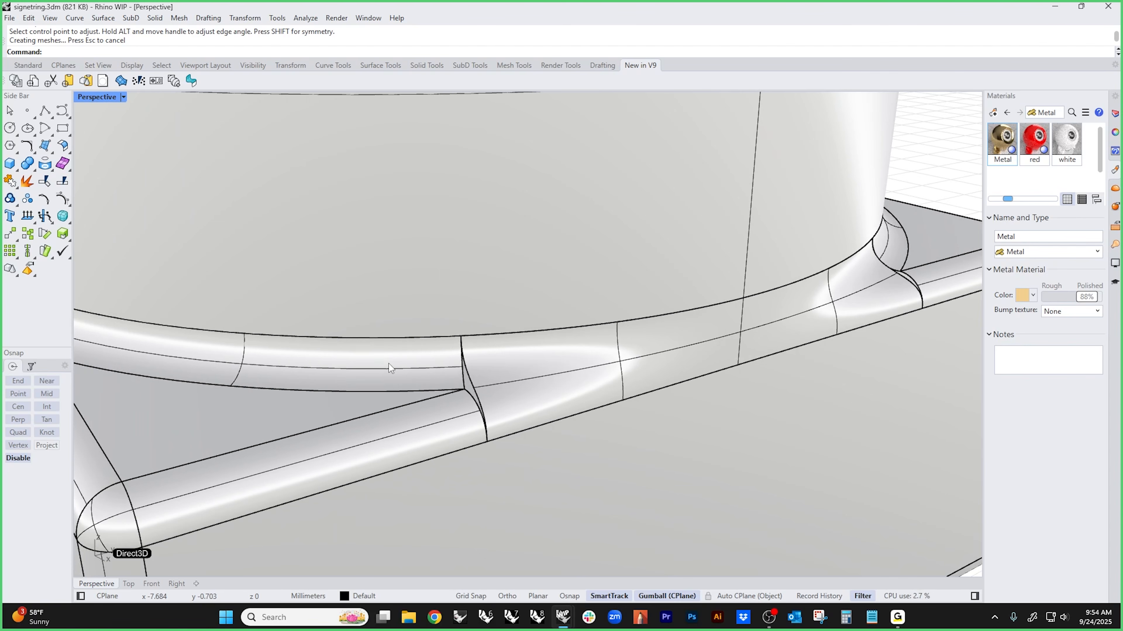
# - Delete the tangent blend surface between the cylinder's bottom edge and the box's front edge
pyautogui.scroll(-4, 388, 364)
pyautogui.moveTo(544, 414); pyautogui.dragTo(526, 416, button='right')
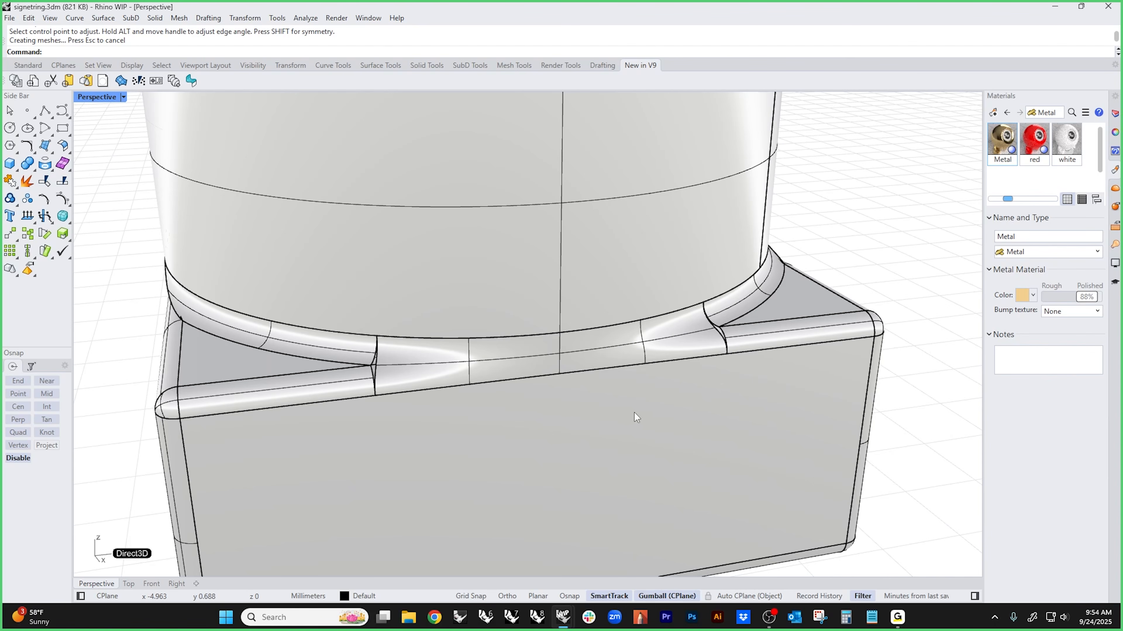
pyautogui.scroll(-5, 564, 348)
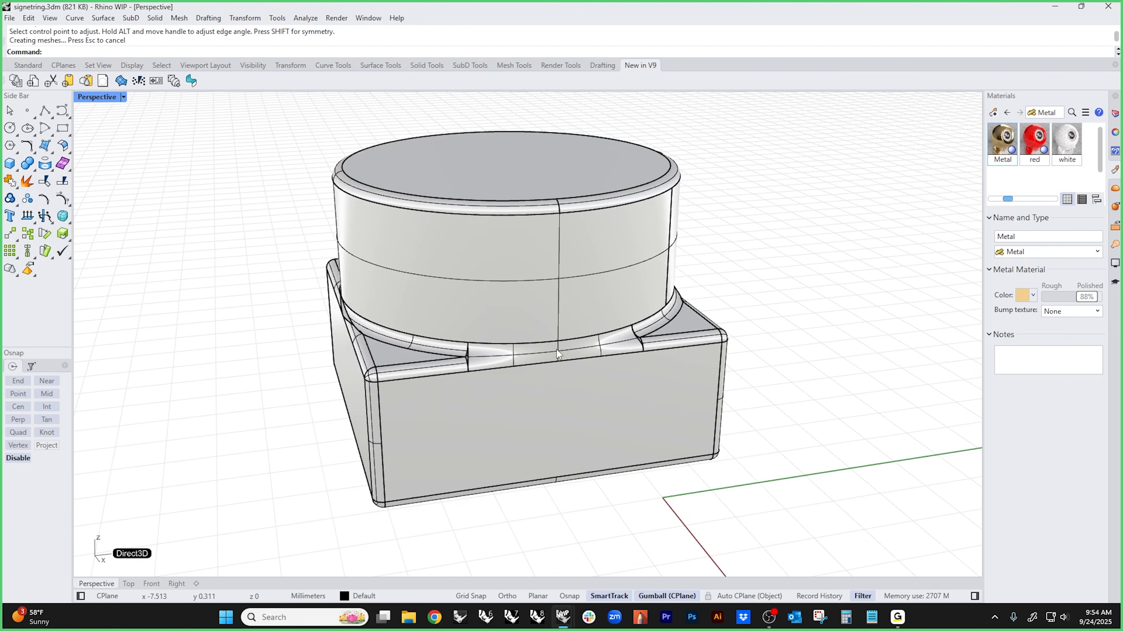
pyautogui.moveTo(556, 350); pyautogui.dragTo(533, 356, button='right')
pyautogui.scroll(5, 536, 333)
pyautogui.click(537, 330)
pyautogui.press('Delete')
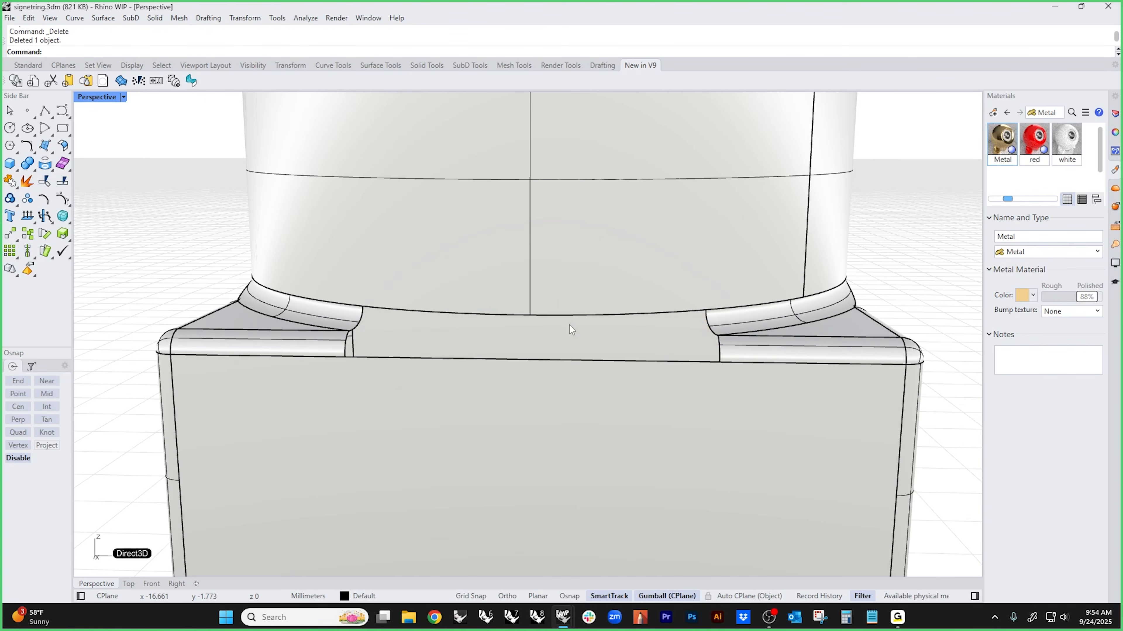
# - Show all hidden objects in the model again
pyautogui.scroll(-5, 370, 311)
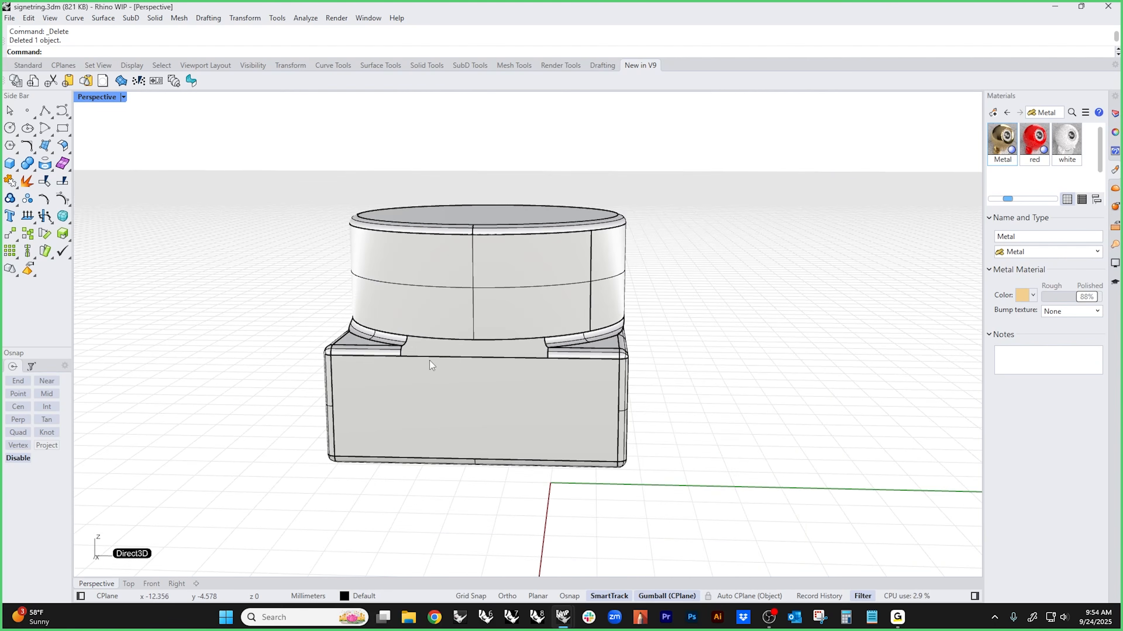
pyautogui.moveTo(430, 360); pyautogui.dragTo(529, 377, button='right')
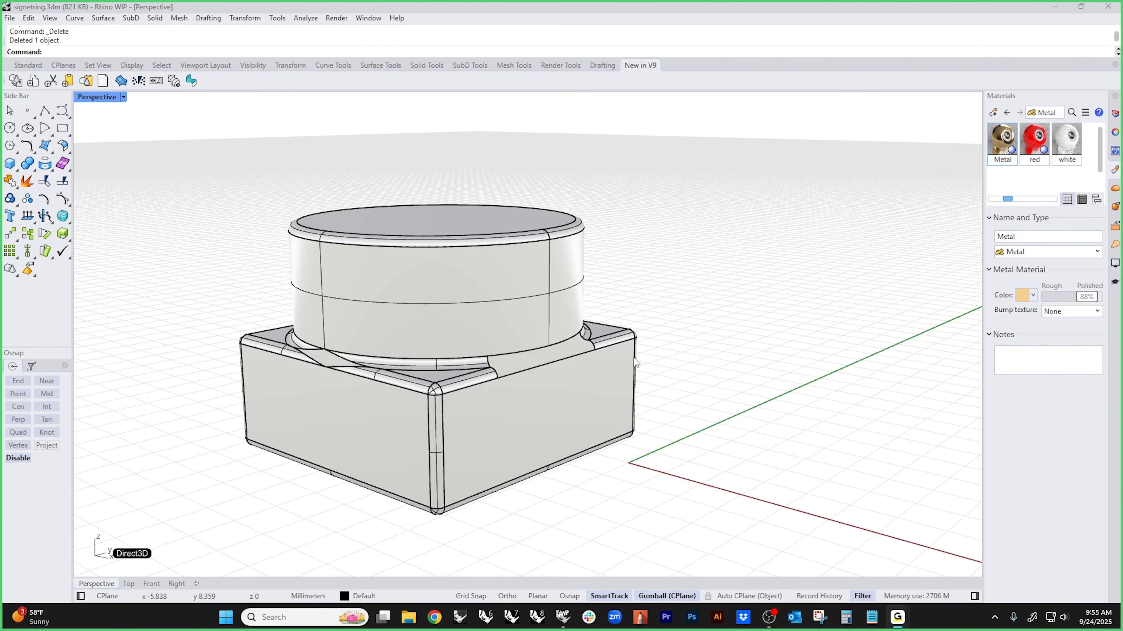
pyautogui.scroll(-4, 341, 371)
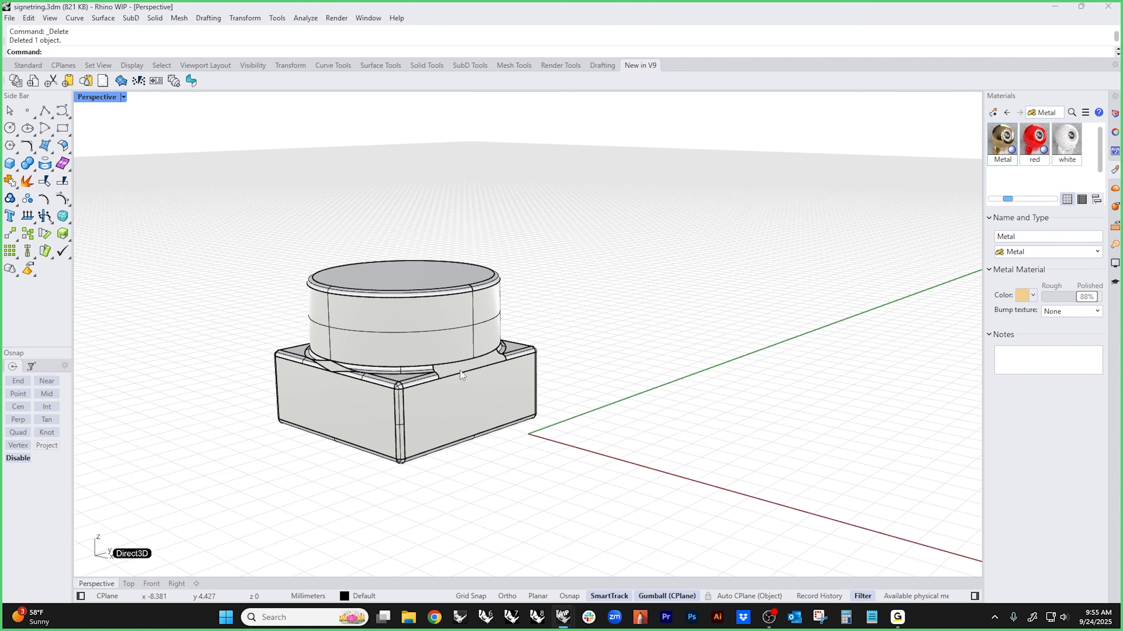
pyautogui.moveTo(460, 370); pyautogui.dragTo(519, 411, button='right')
pyautogui.write('show')
pyautogui.press('Return')
# - Isolate the two finished signet rings, the plain one and the one with the rhino relief
pyautogui.scroll(-8, 638, 404)
pyautogui.scroll(5, 520, 414)
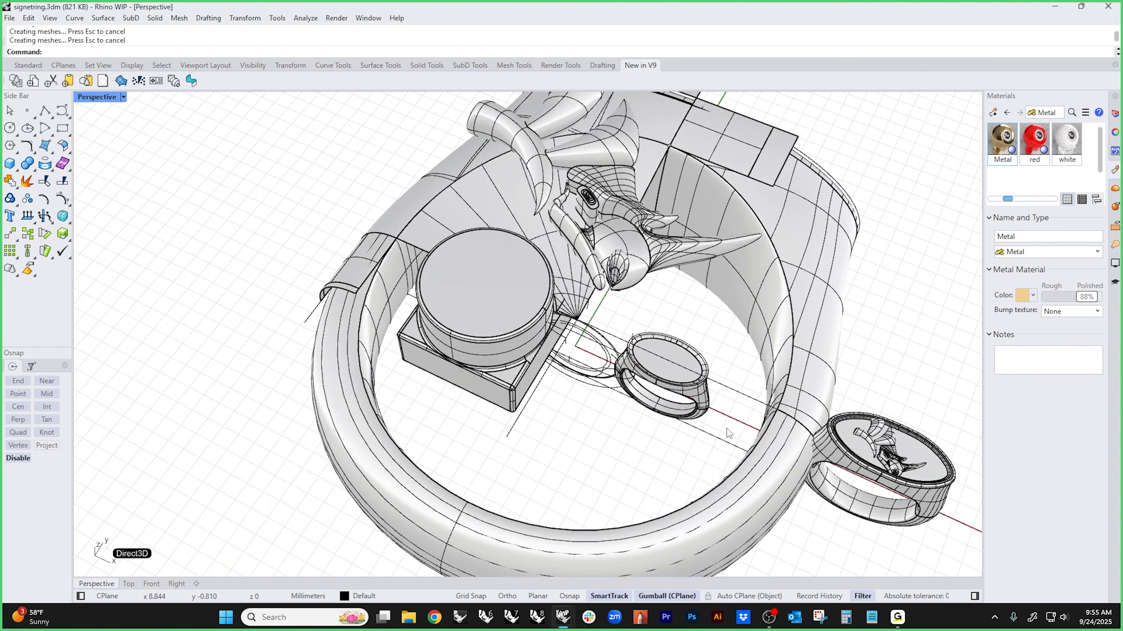
pyautogui.click(690, 417)
pyautogui.keyDown('shift'); pyautogui.moveTo(801, 457); pyautogui.dragTo(698, 435, button='right'); pyautogui.keyUp('shift')
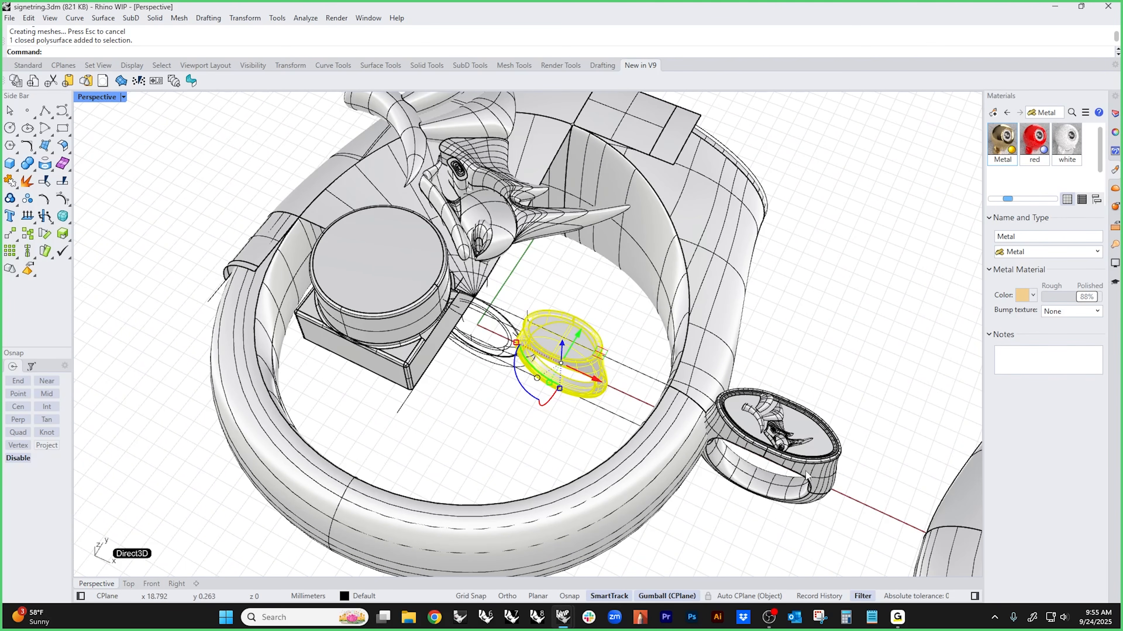
pyautogui.keyDown('shift'); pyautogui.moveTo(848, 406); pyautogui.dragTo(751, 468); pyautogui.keyUp('shift')
pyautogui.moveTo(532, 434); pyautogui.dragTo(700, 255, button='right')
pyautogui.write('isolate')
pyautogui.press('Return')
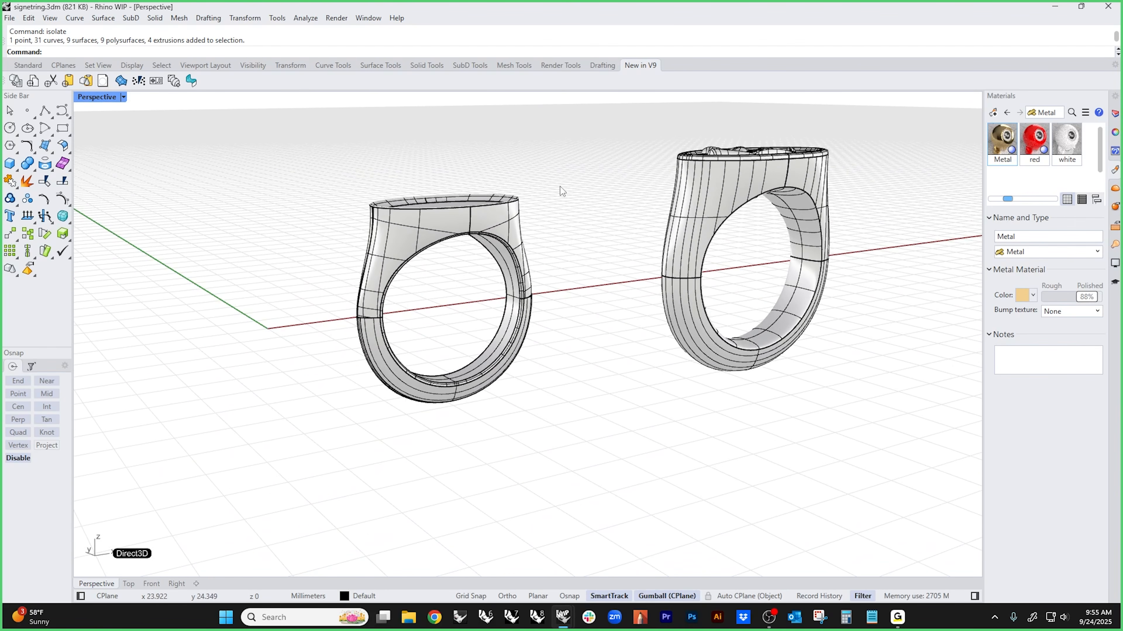
# - Set the Perspective viewport's display mode to Rendered
pyautogui.moveTo(638, 232); pyautogui.dragTo(540, 268, button='right')
pyautogui.click(106, 101)
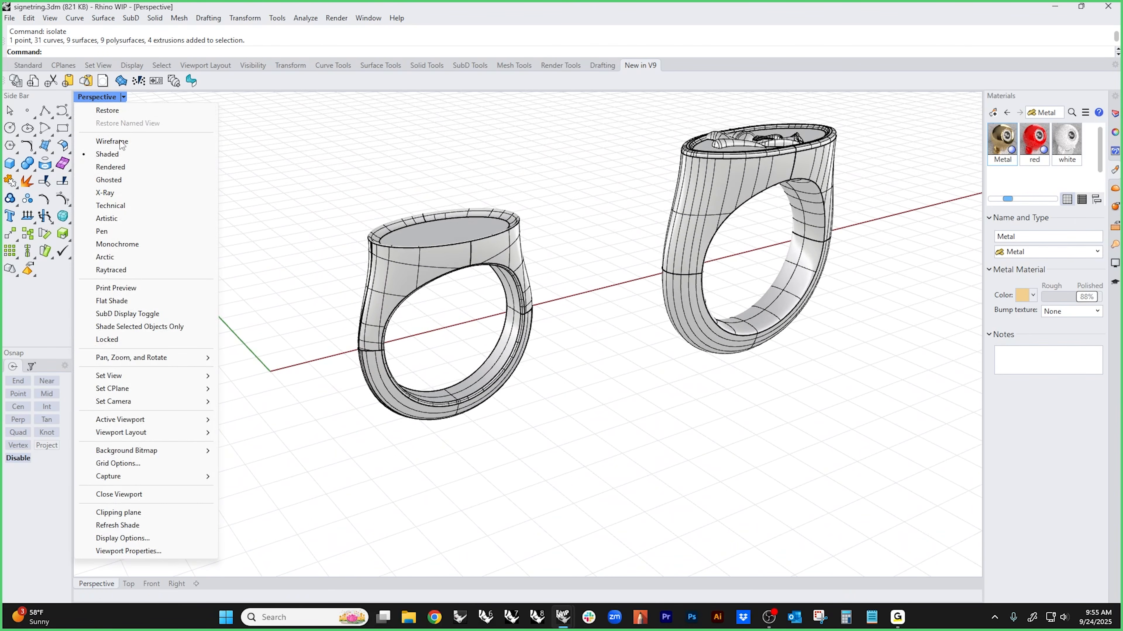
pyautogui.click(113, 167)
# - Examine both gold signet rings from above, the side and at an angle, comparing their bands and recessed tops
pyautogui.moveTo(522, 411); pyautogui.dragTo(609, 335, button='right')
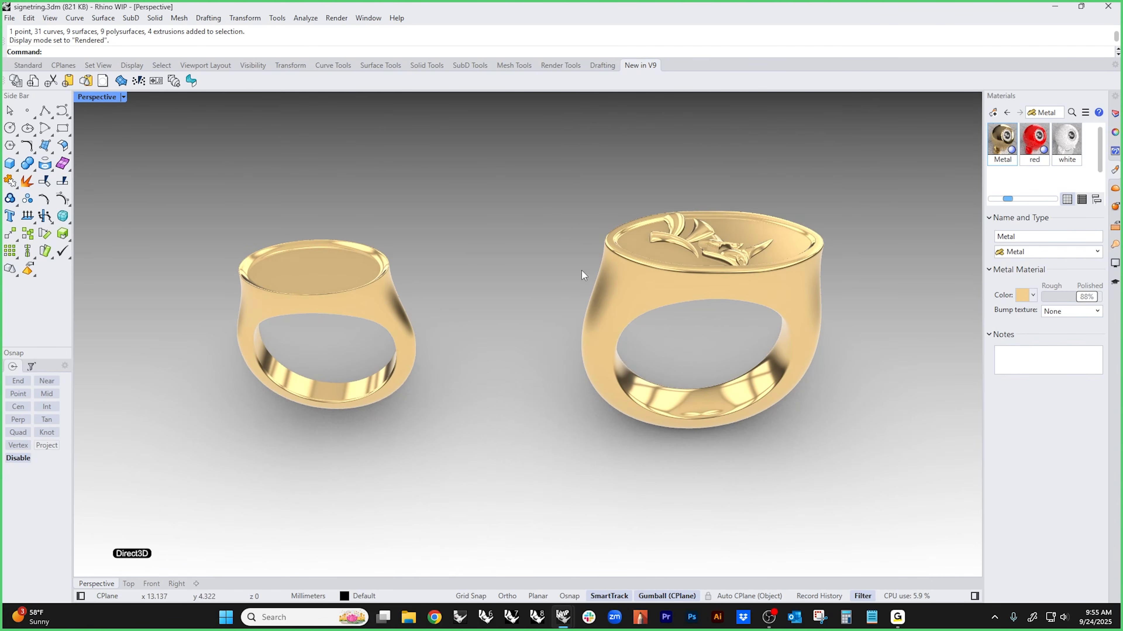
pyautogui.moveTo(653, 247); pyautogui.dragTo(725, 250, button='right')
pyautogui.moveTo(679, 309); pyautogui.dragTo(601, 339, button='right')
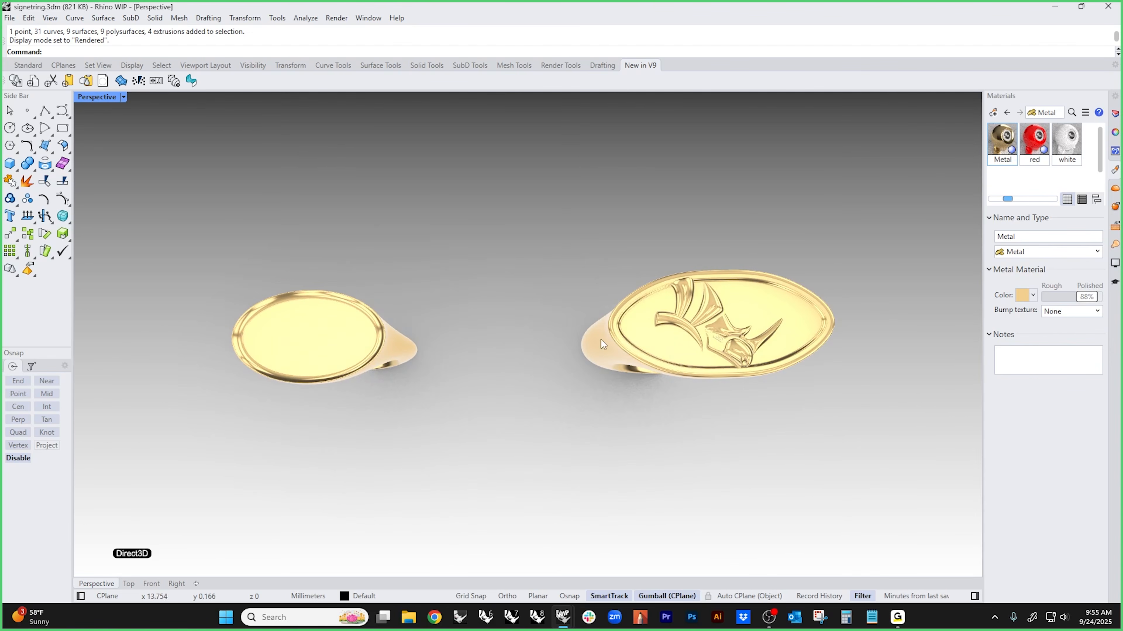
pyautogui.moveTo(611, 381); pyautogui.dragTo(574, 234, button='right')
pyautogui.click(606, 240)
pyautogui.press('Escape')
pyautogui.click(384, 260)
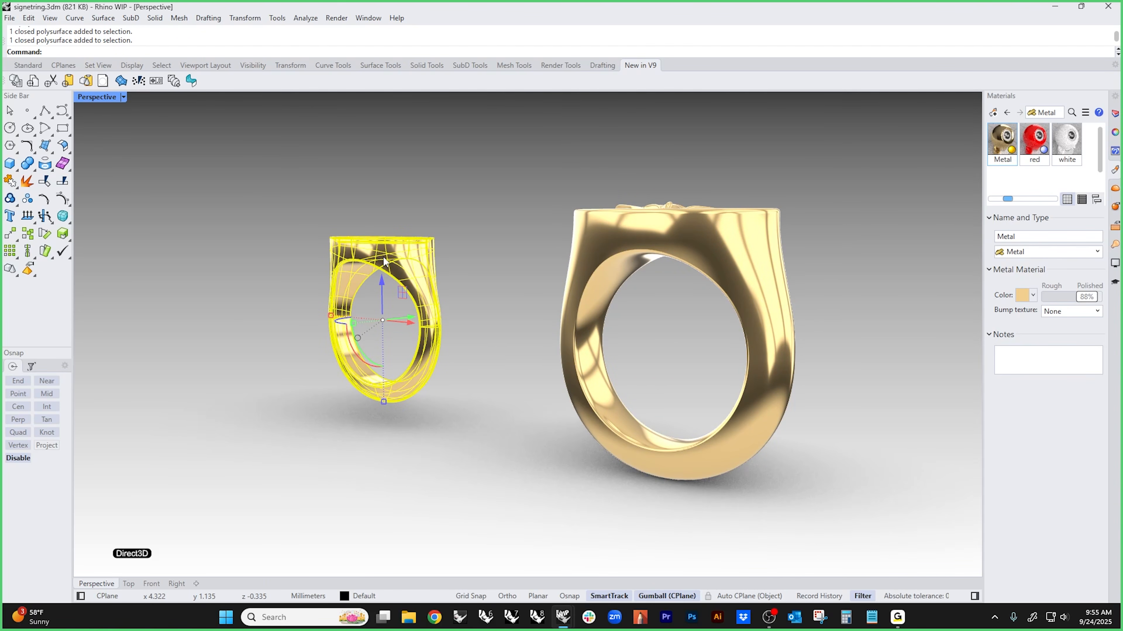
pyautogui.press('Escape')
pyautogui.moveTo(474, 287); pyautogui.dragTo(540, 391, button='right')
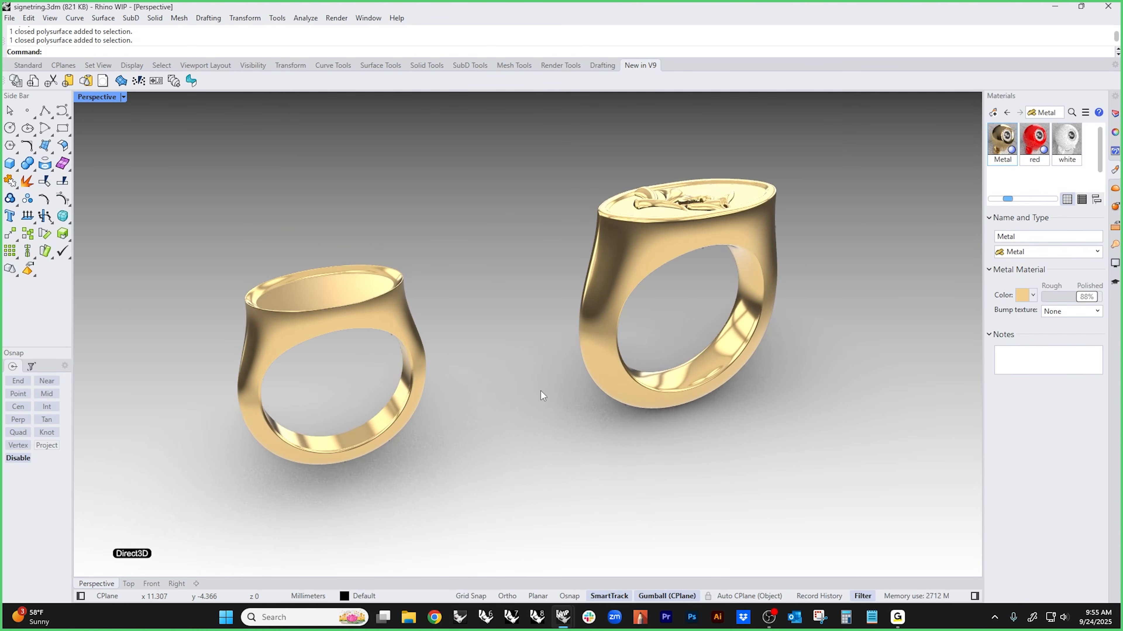
pyautogui.scroll(3, 538, 300)
pyautogui.moveTo(539, 301); pyautogui.dragTo(564, 325, button='right')
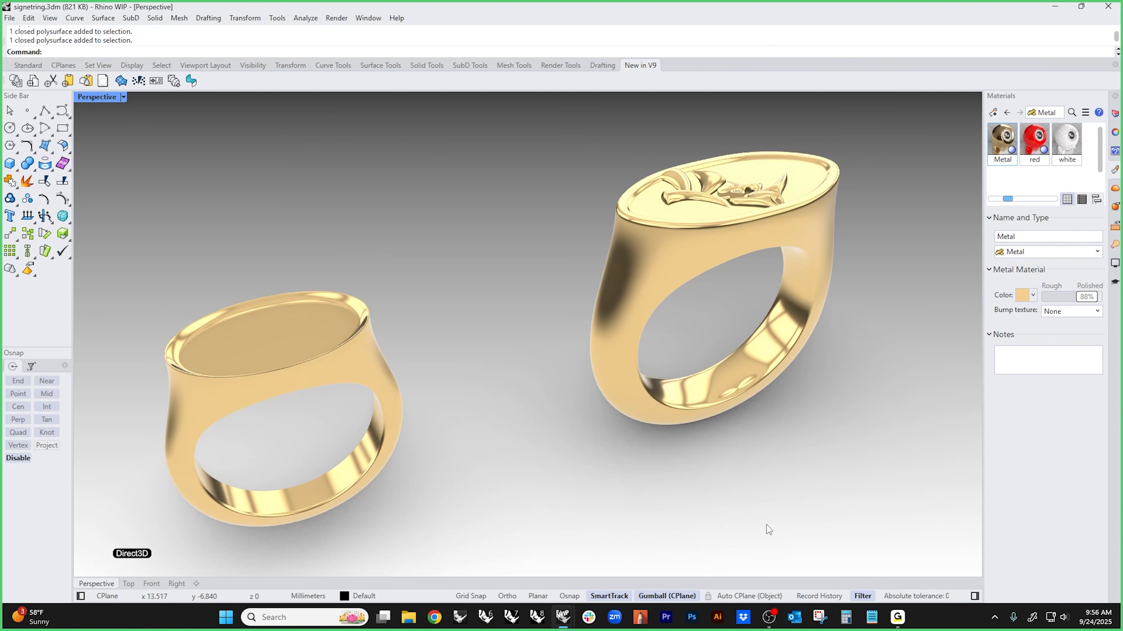
# - Switch to Chrome, view the rhino3d.com downloads page with the Serengeti WIP build, and return to Rhino
pyautogui.click(434, 617)
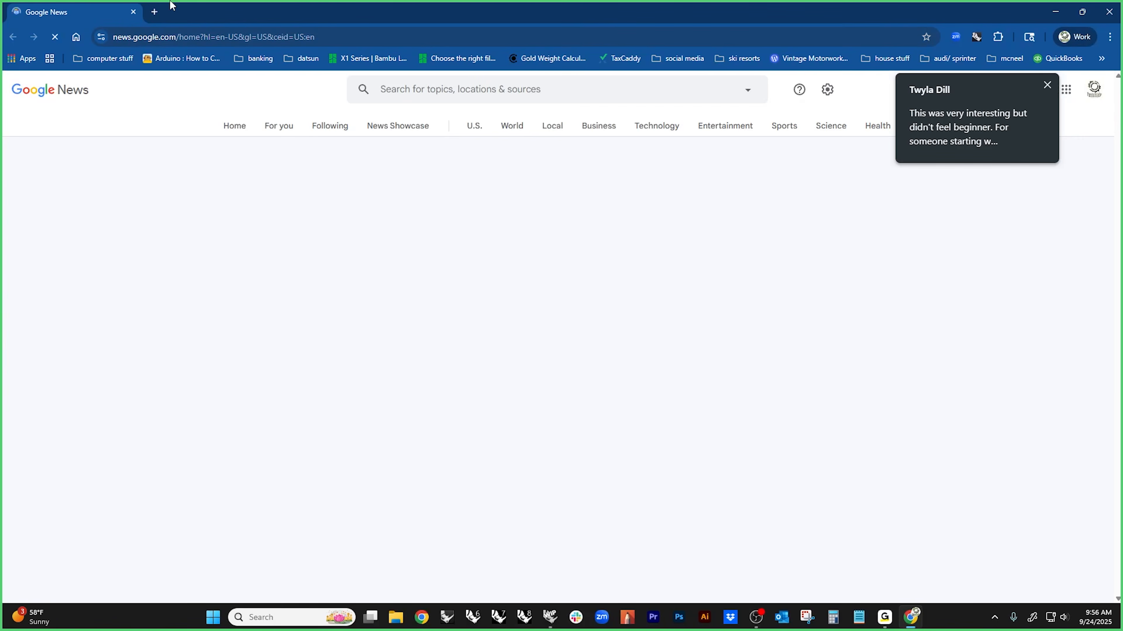
pyautogui.click(155, 12)
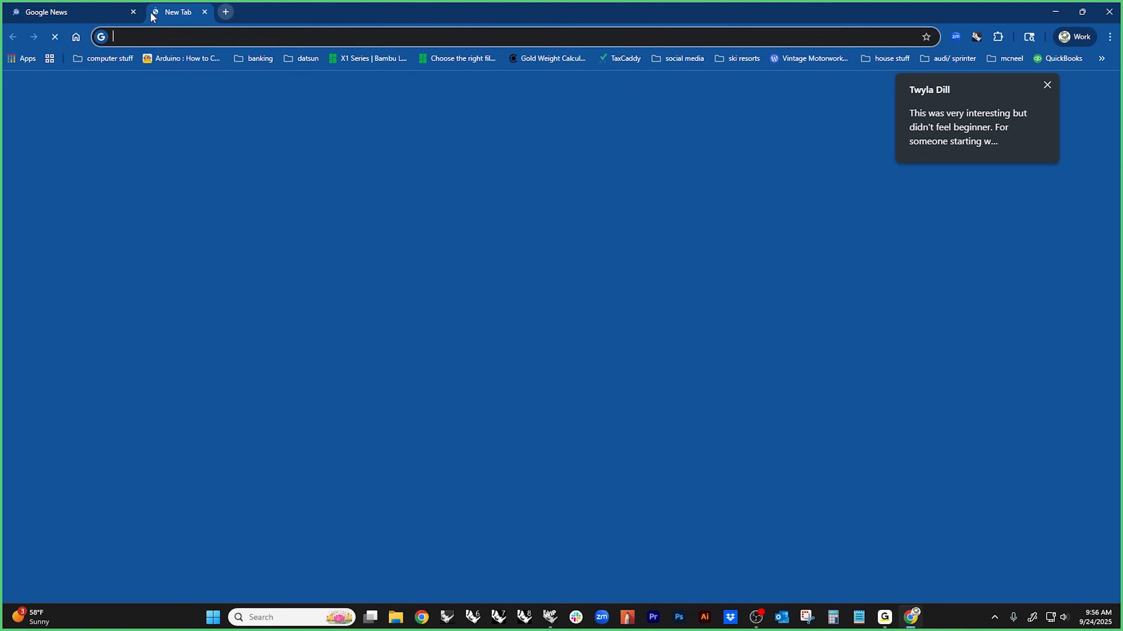
pyautogui.click(133, 12)
pyautogui.click(851, 287)
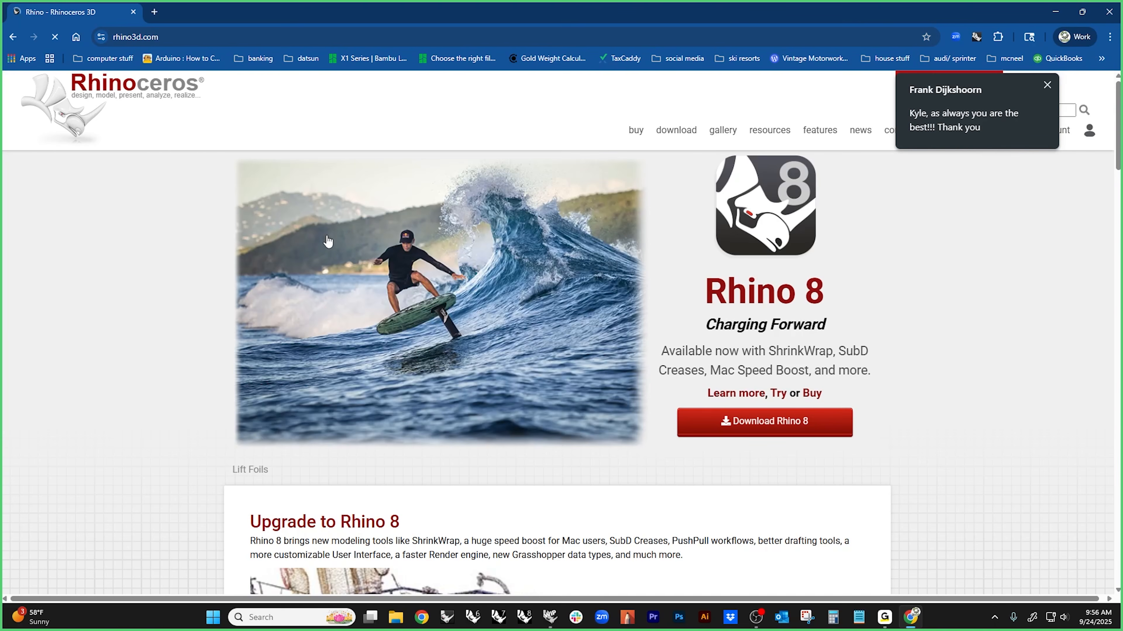
pyautogui.click(676, 130)
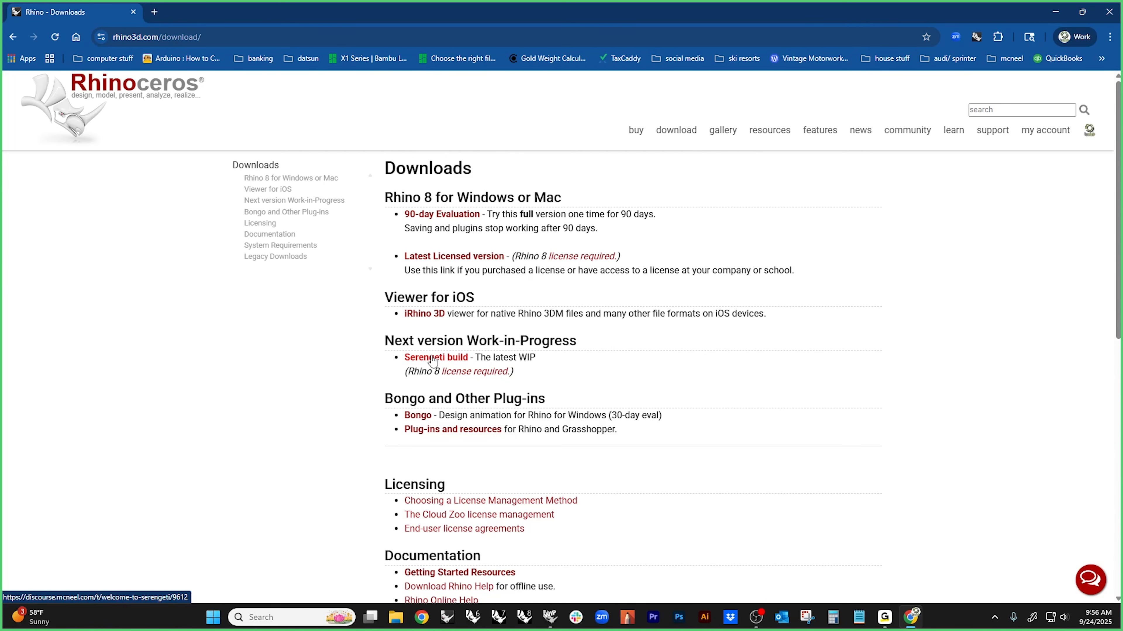
pyautogui.click(1056, 12)
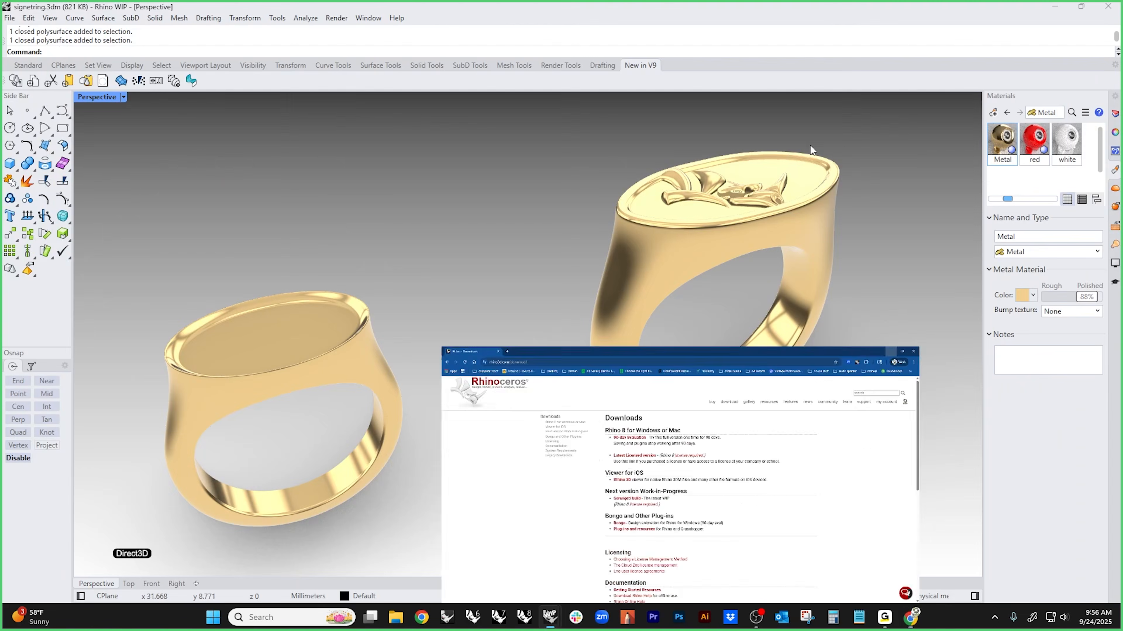
# - Bring up Rhino's Tutorials and Samples, collapse the Level 2 Training Manual and expand the Level 1 Training Manual
pyautogui.click(380, 19)
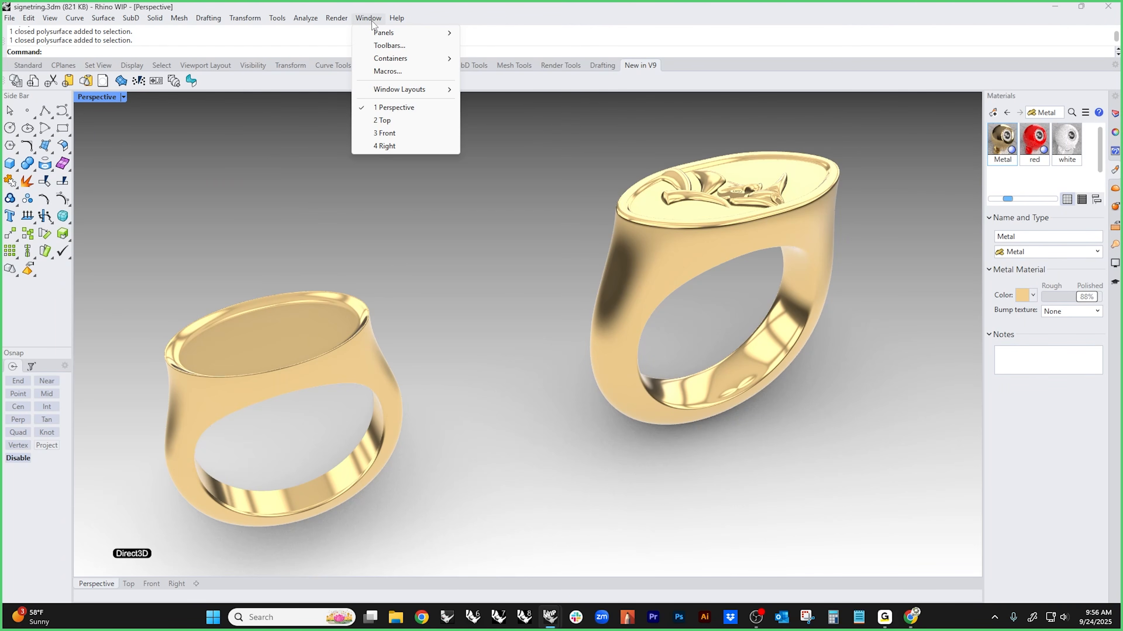
pyautogui.moveTo(402, 21)
pyautogui.moveTo(423, 48)
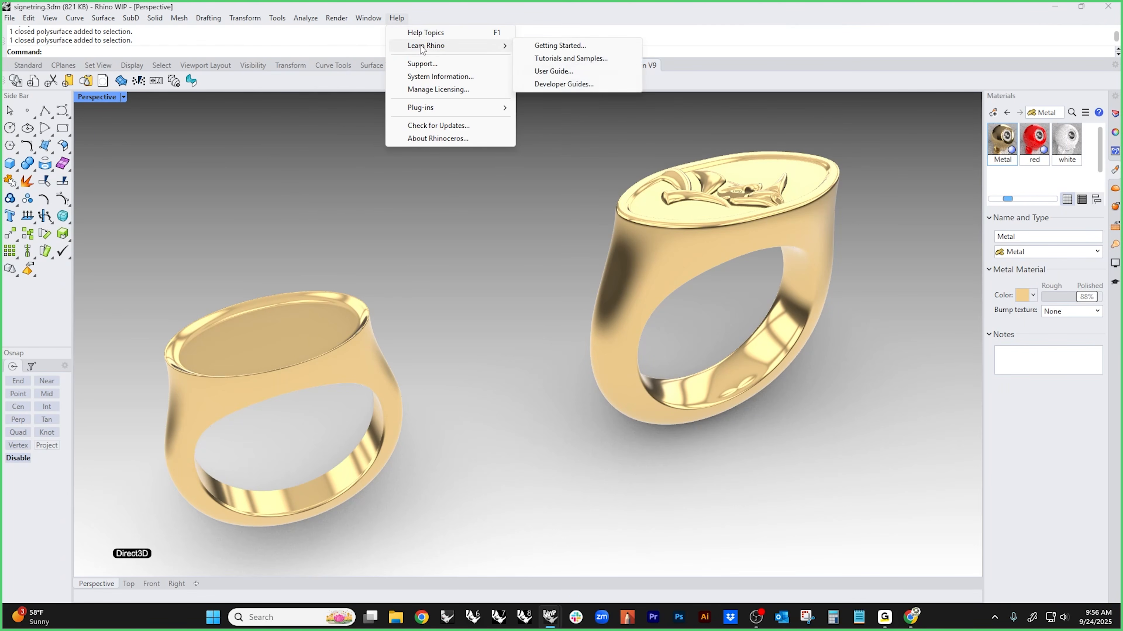
pyautogui.click(570, 58)
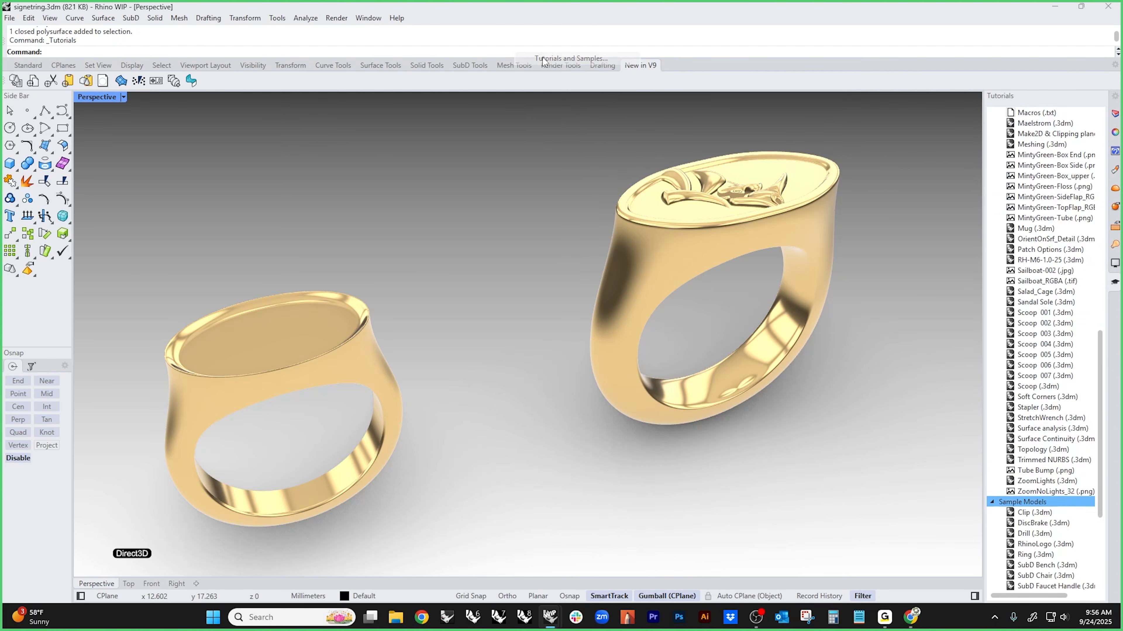
pyautogui.scroll(20, 1044, 168)
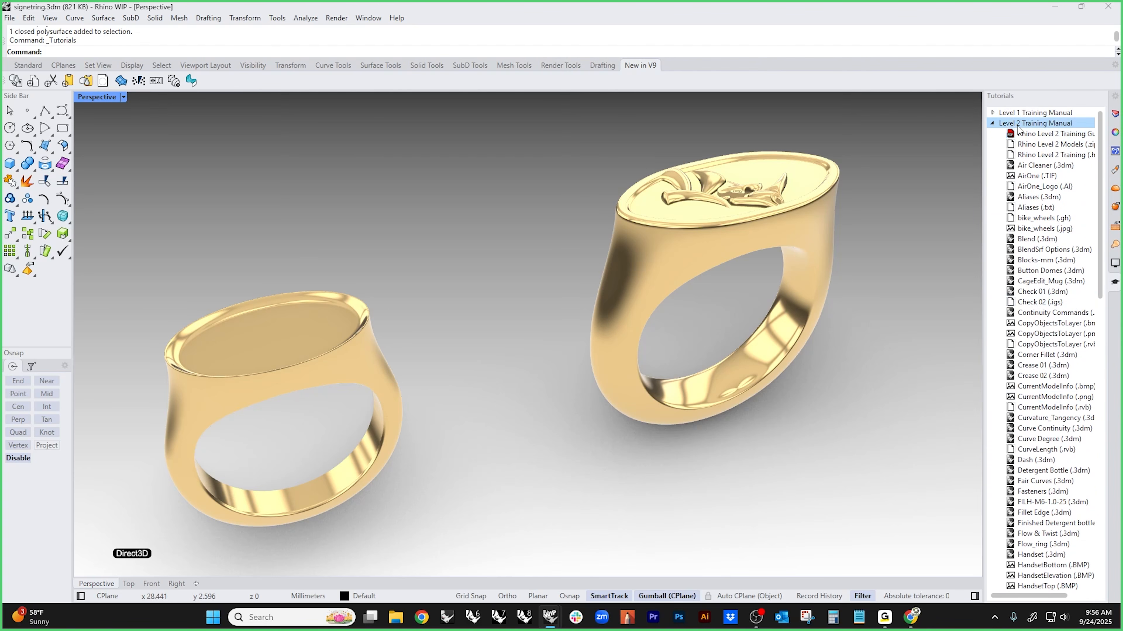
pyautogui.click(991, 123)
pyautogui.click(992, 113)
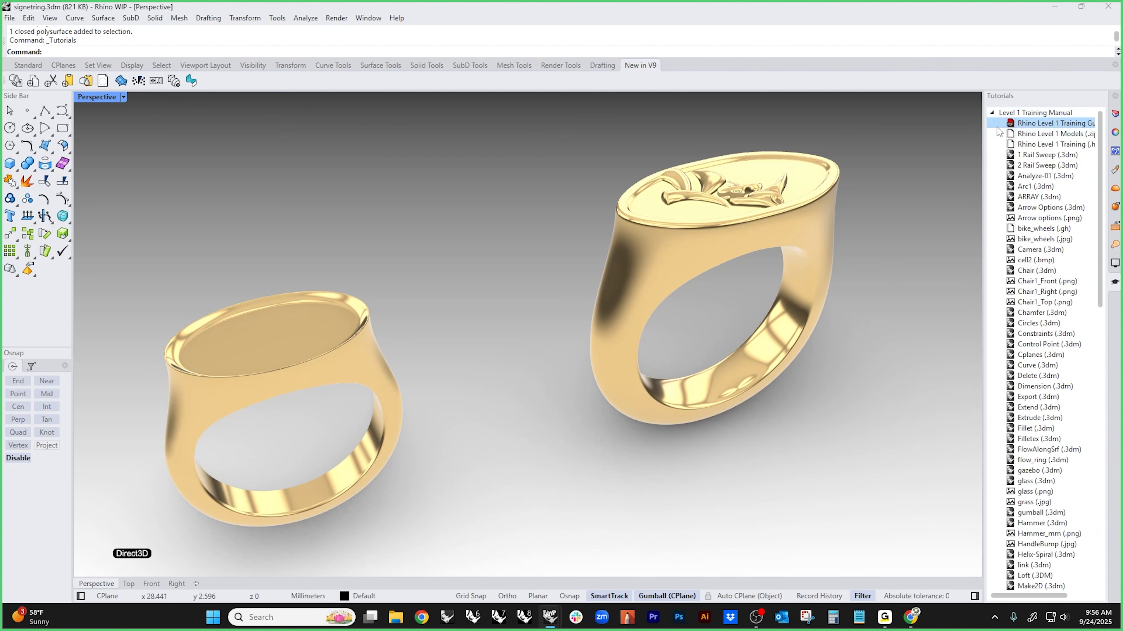
# - Open the Rhino Level 1 Training Guide PDF, skim its table of contents through Chapter 3, and close it
pyautogui.click(1052, 124)
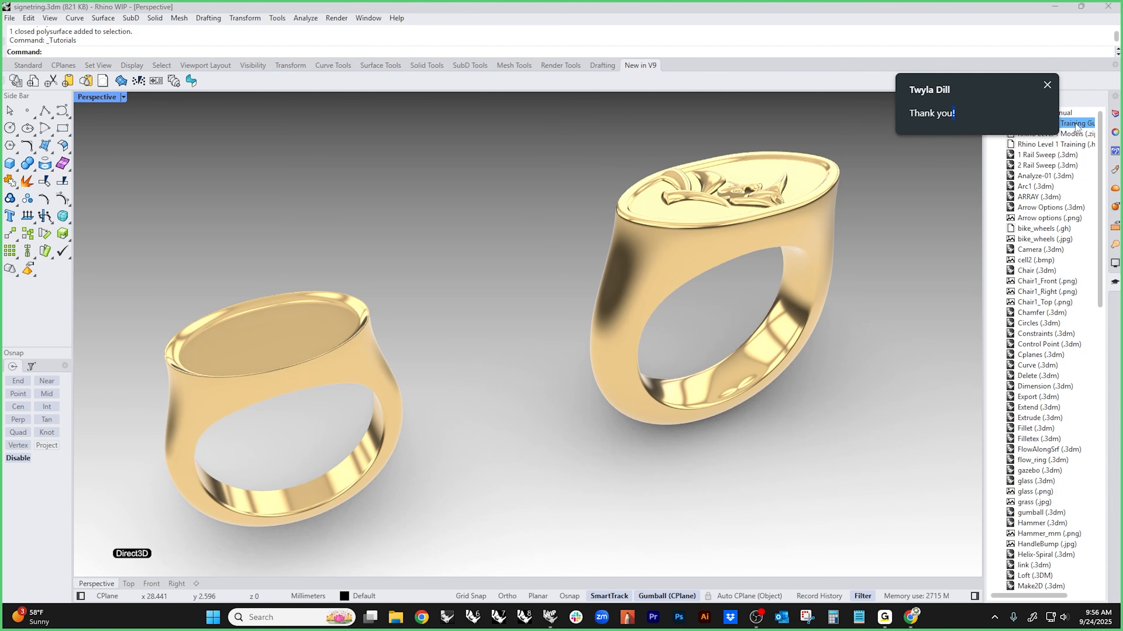
pyautogui.click(1047, 85)
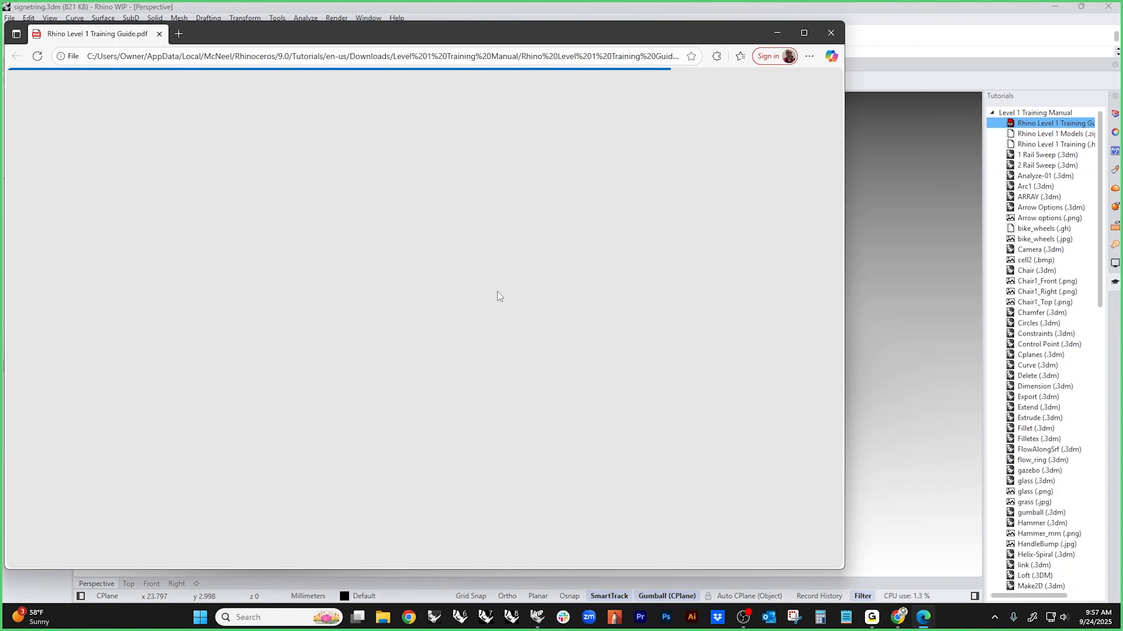
pyautogui.scroll(-15, 482, 301)
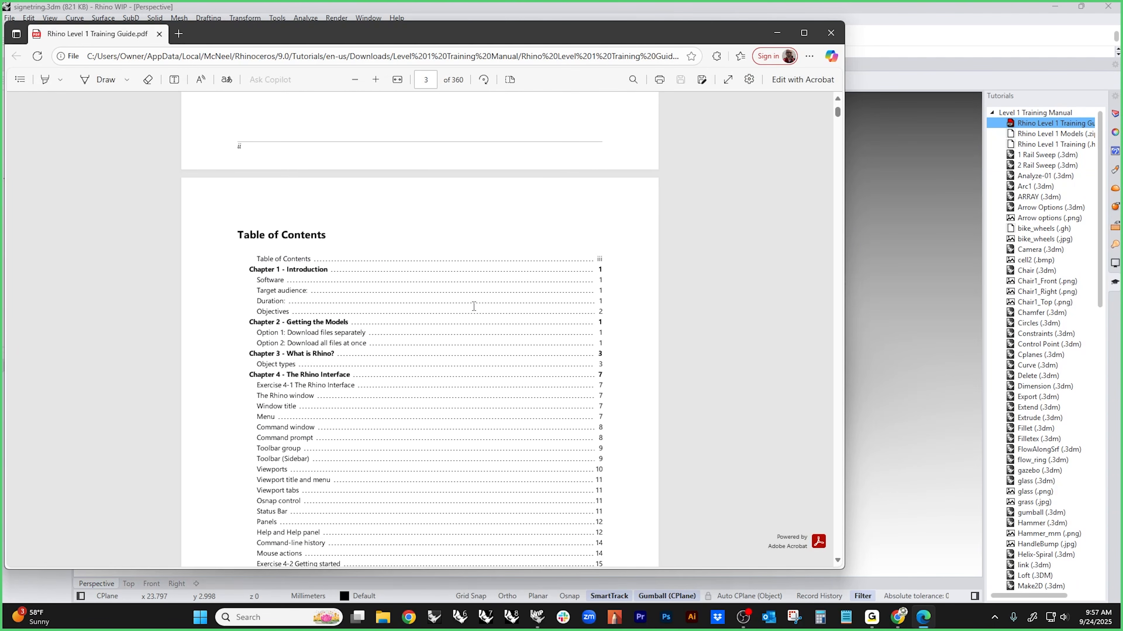
pyautogui.scroll(-20, 474, 306)
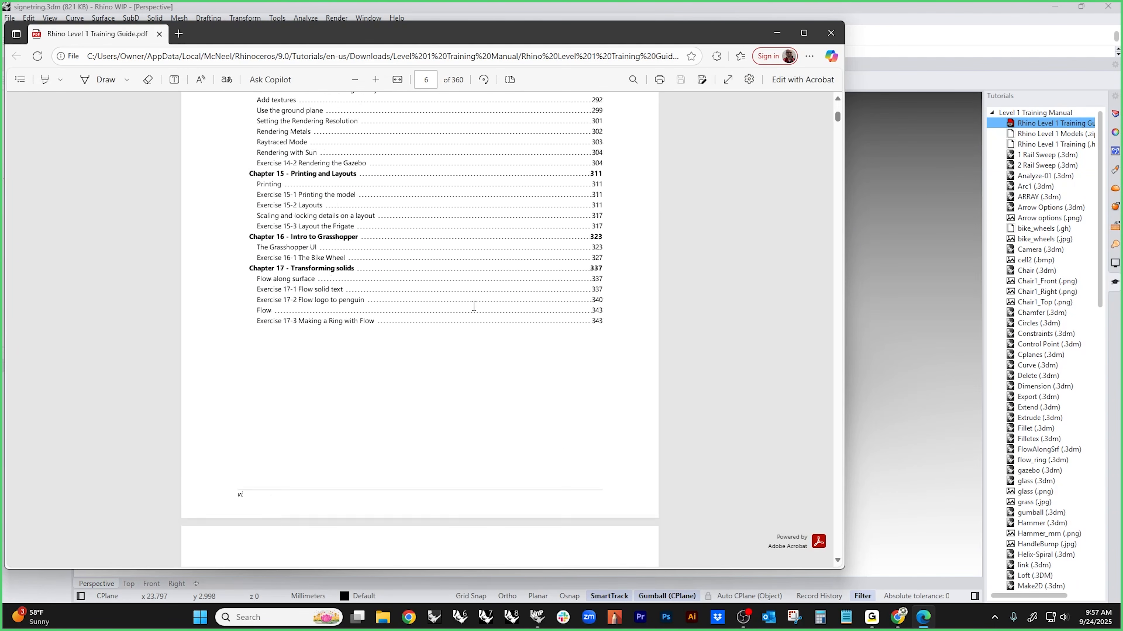
pyautogui.scroll(-20, 474, 306)
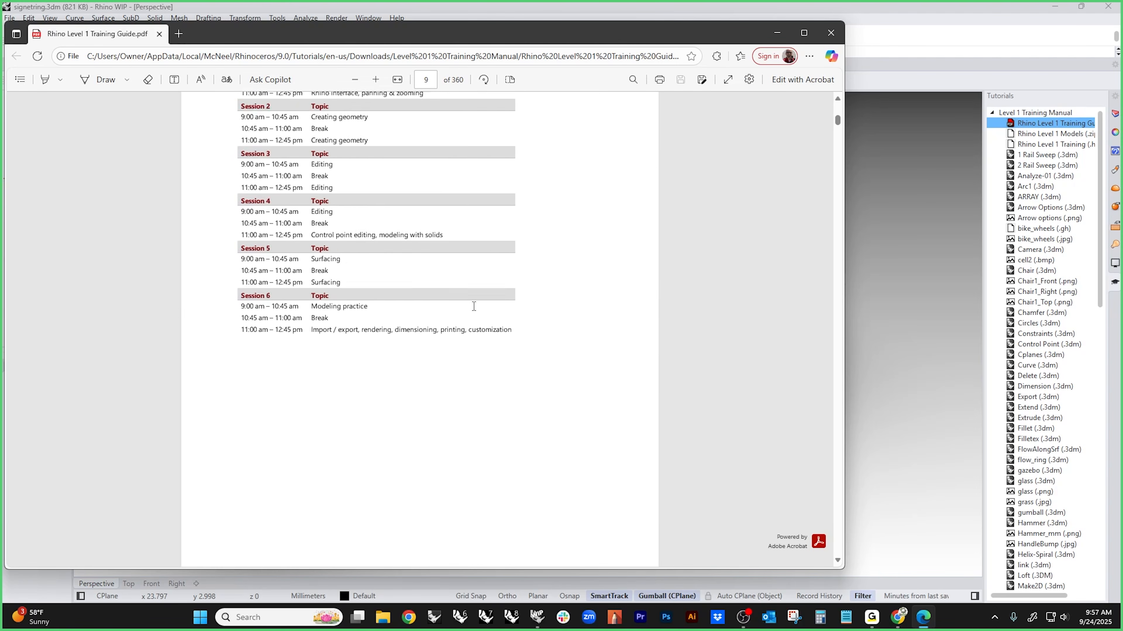
pyautogui.scroll(-20, 474, 306)
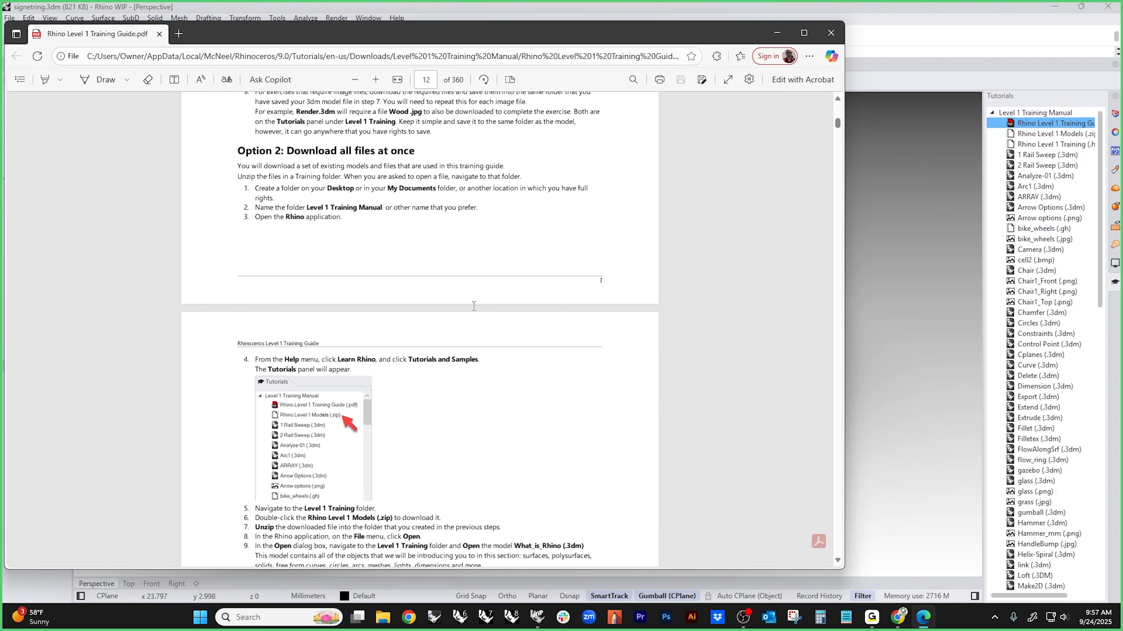
pyautogui.scroll(-6, 474, 306)
pyautogui.scroll(-3, 473, 306)
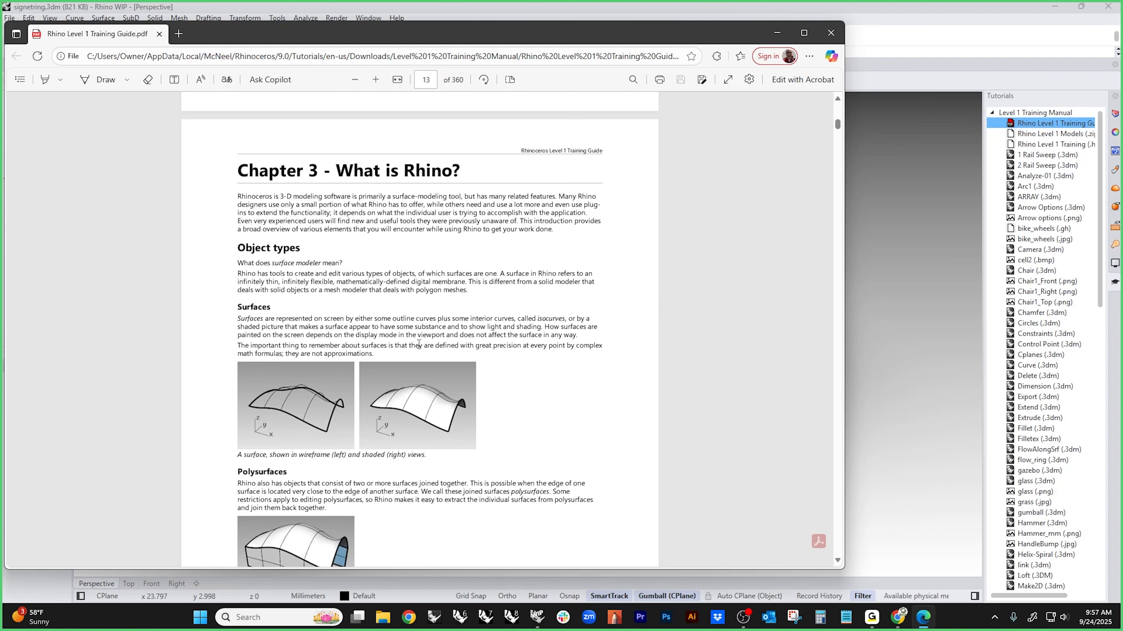
pyautogui.click(831, 32)
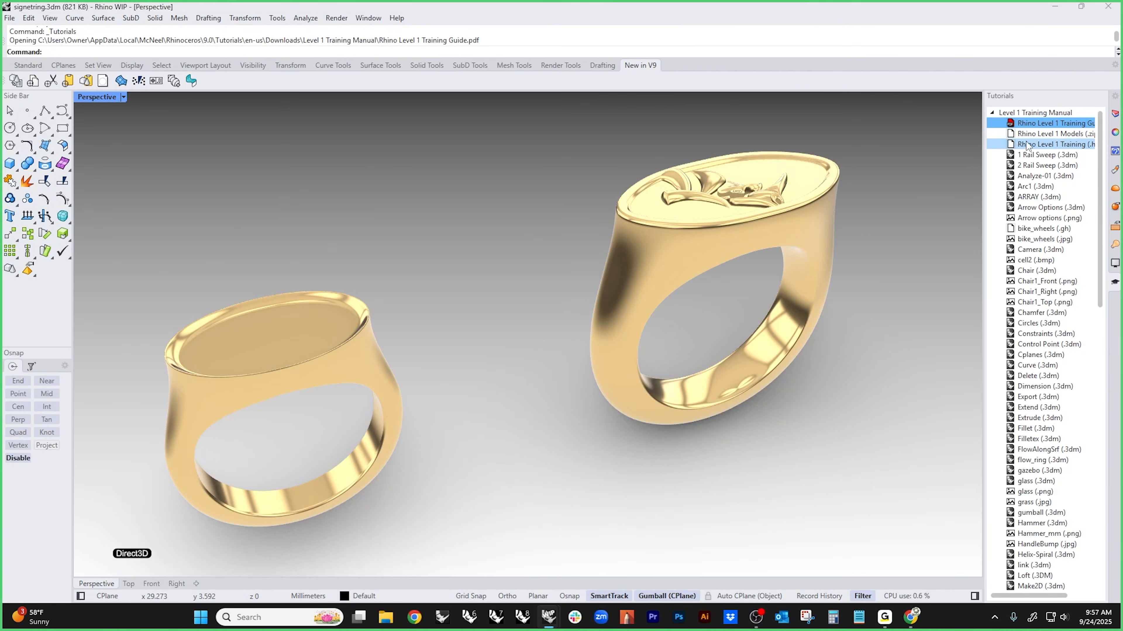
# - Collapse the Level 1 Training Manual, look through the Level 2 Training Manual's files, and collapse it to view the Sample Models
pyautogui.click(993, 113)
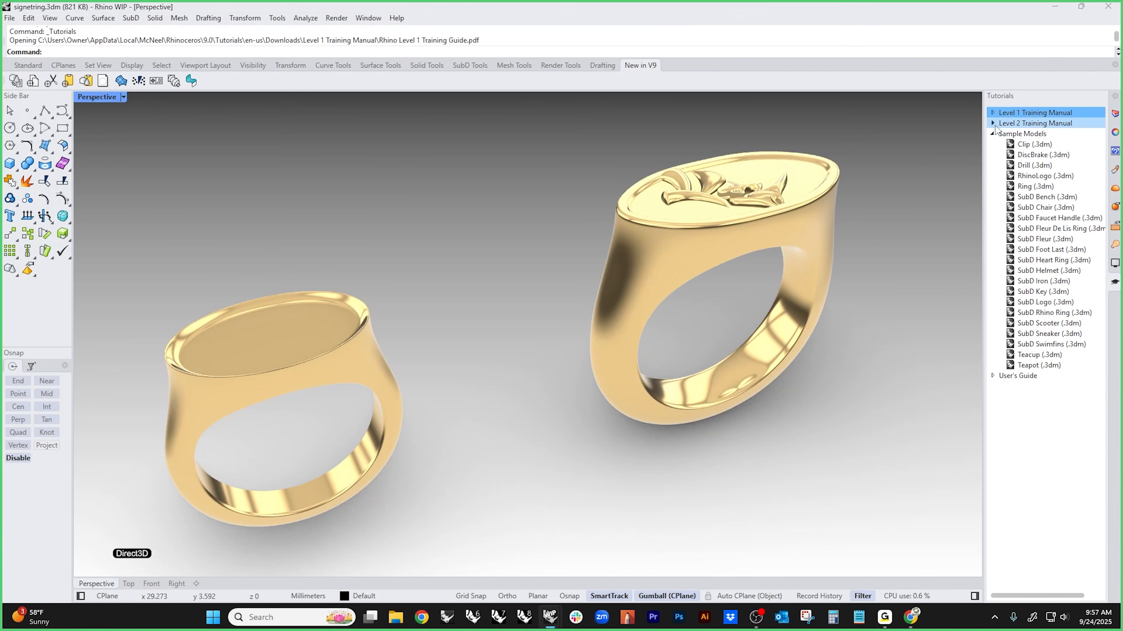
pyautogui.click(993, 123)
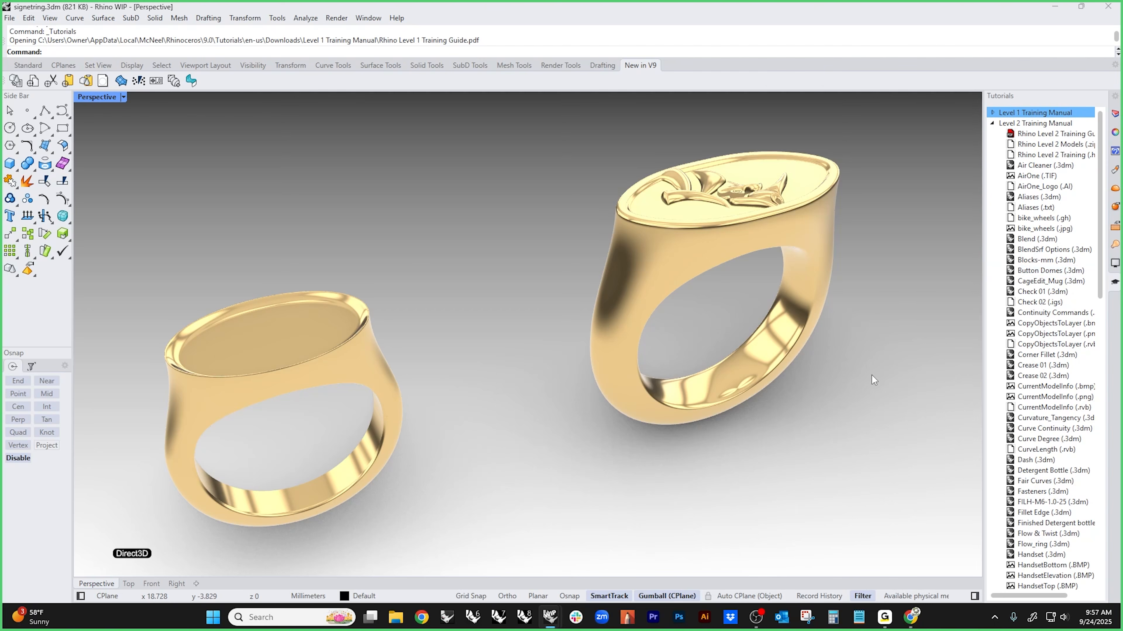
pyautogui.moveTo(888, 353)
pyautogui.mouseDown(button='right')
pyautogui.moveTo(883, 288)
pyautogui.moveTo(885, 345)
pyautogui.mouseUp(button='right')
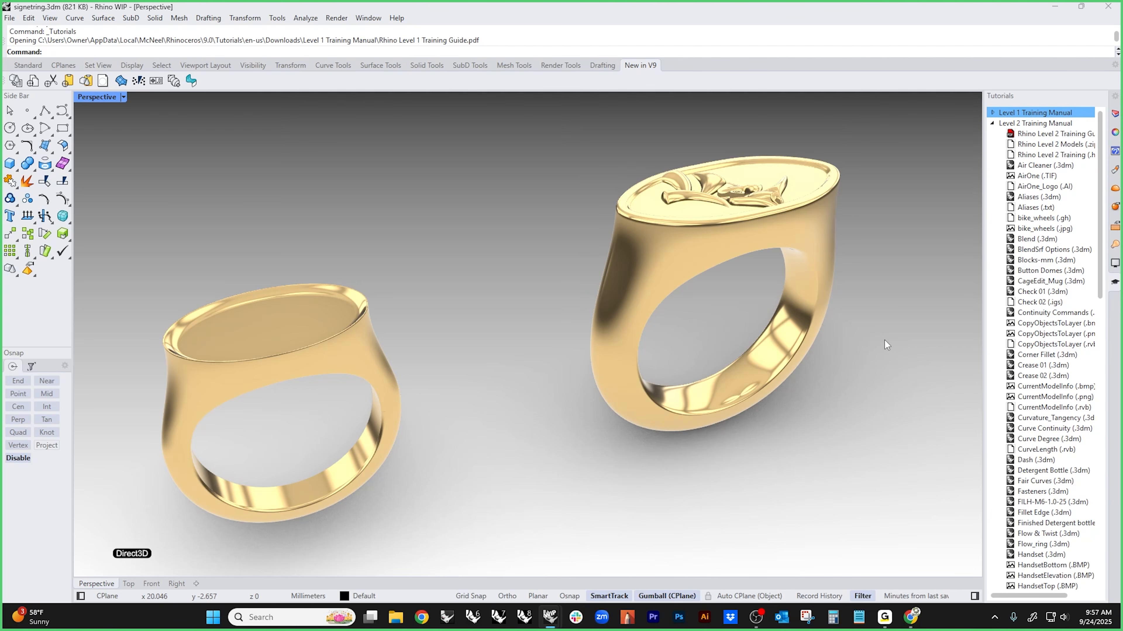
pyautogui.moveTo(886, 345); pyautogui.dragTo(872, 350, button='right')
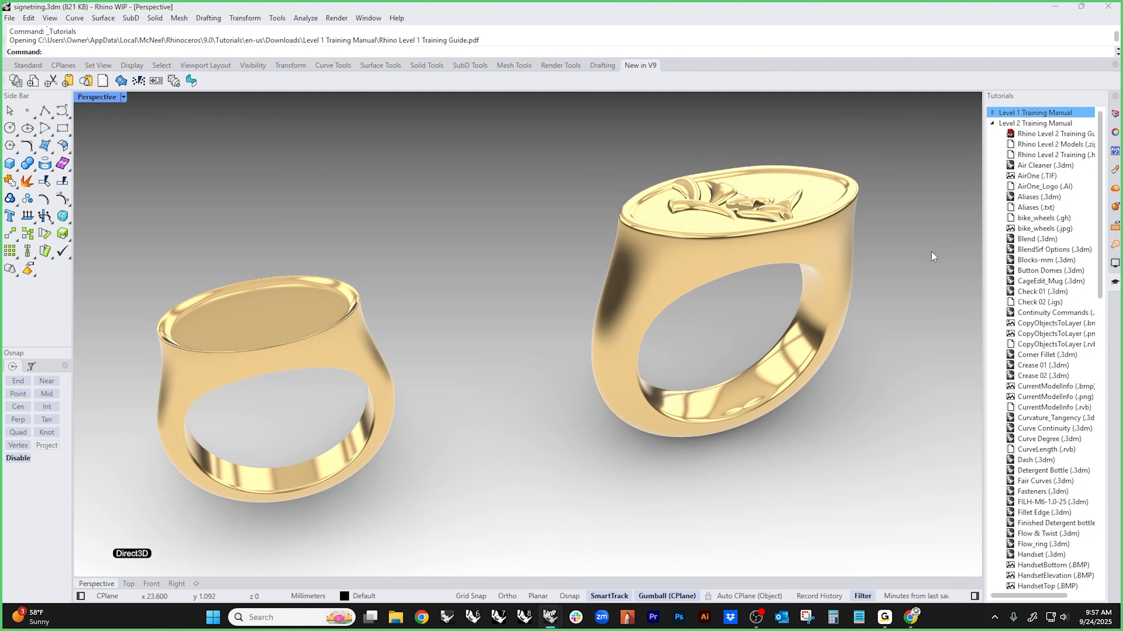
pyautogui.click(992, 124)
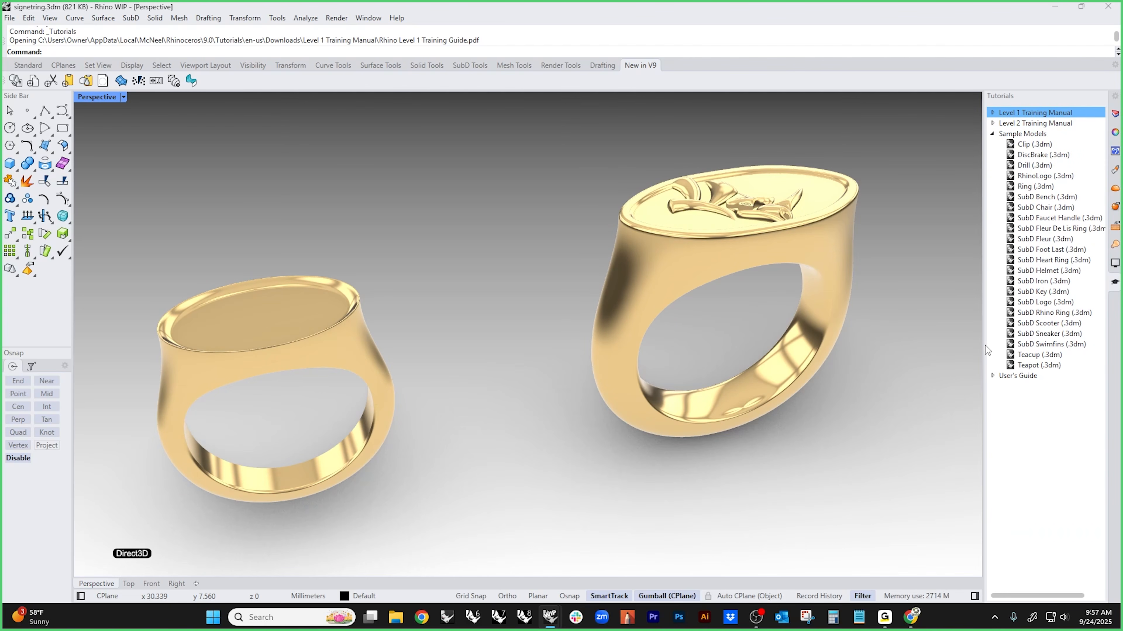